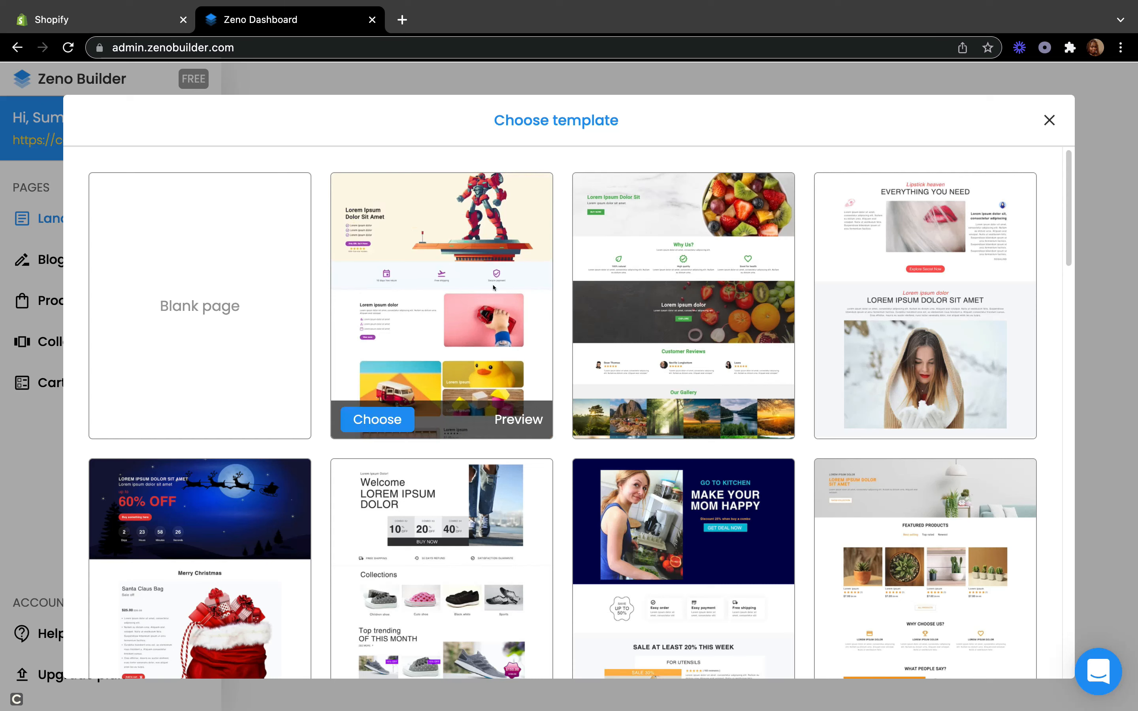
# Step: Browse the landing page template gallery from beginning to end to compare the available designs
pyautogui.moveTo(594, 405)
pyautogui.scroll(-20, 705, 403)
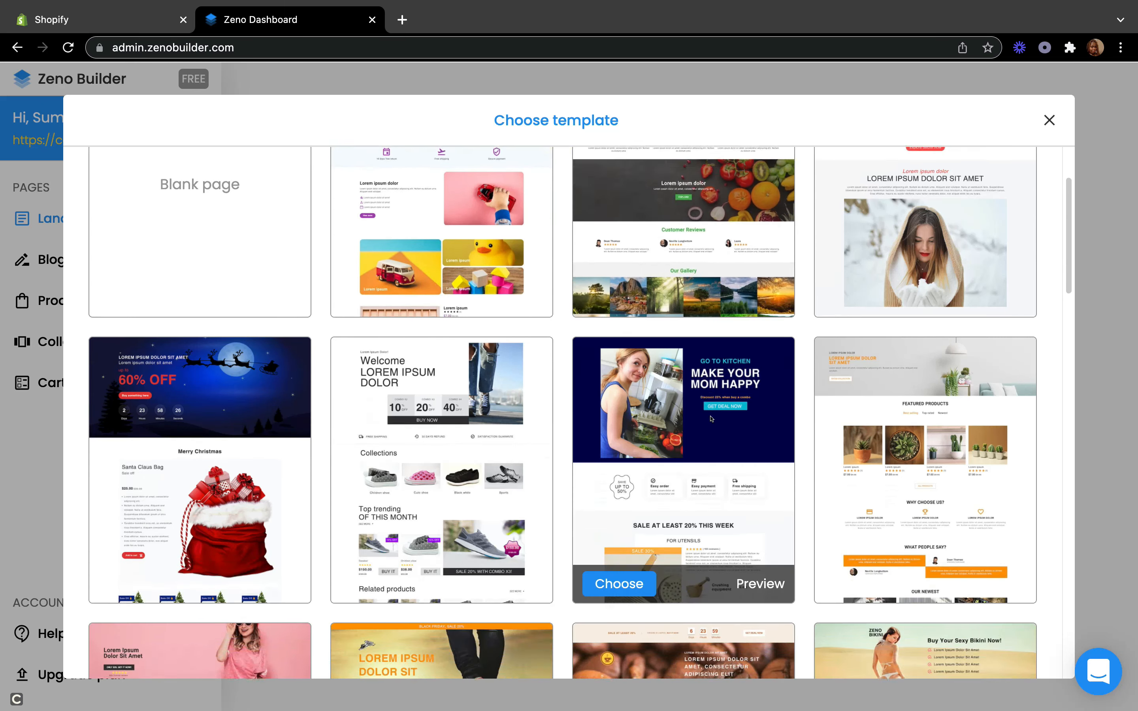
pyautogui.scroll(-15, 711, 419)
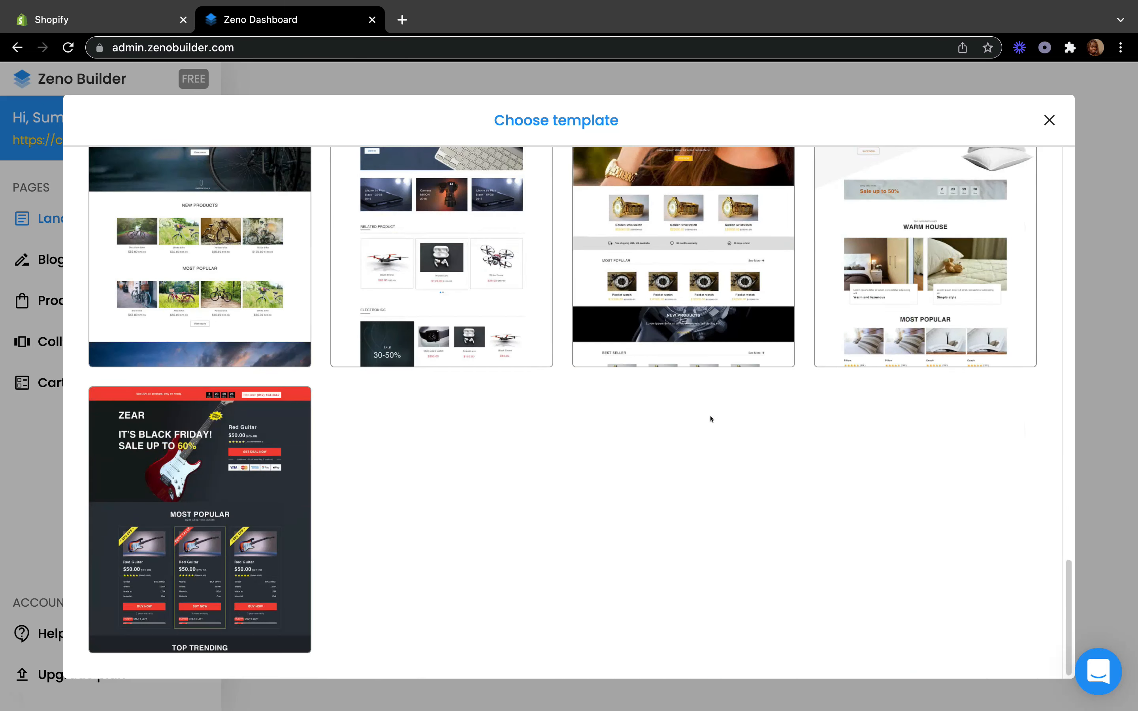
pyautogui.scroll(9, 711, 419)
pyautogui.scroll(-2, 711, 419)
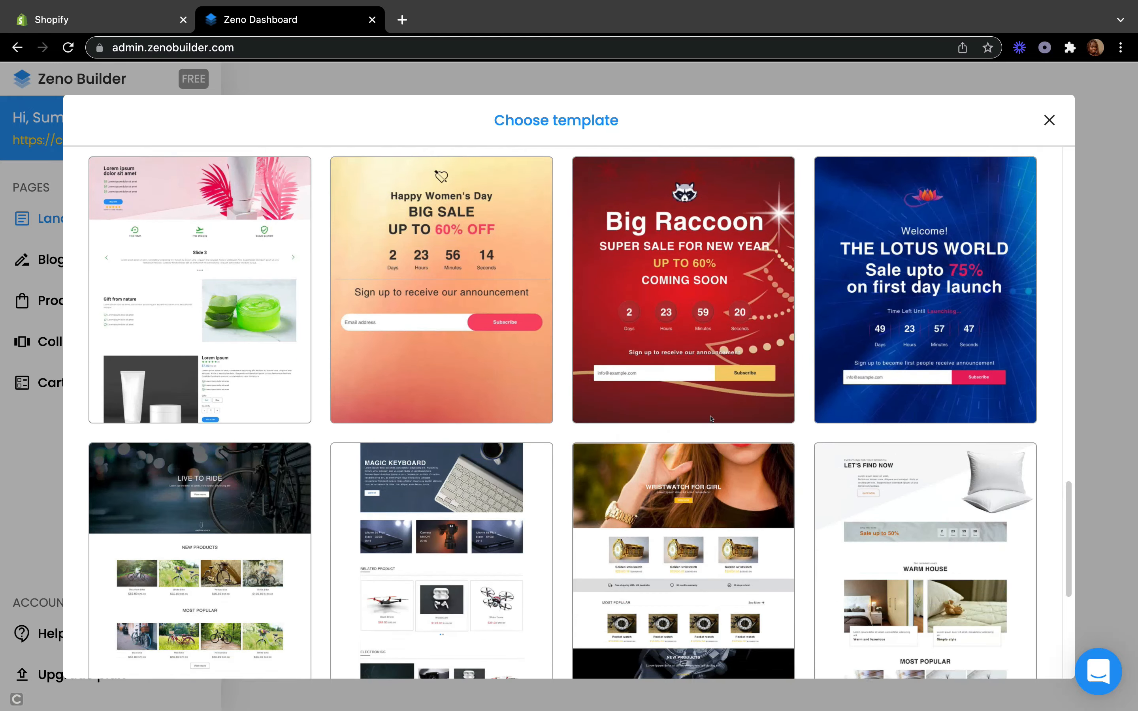
pyautogui.scroll(12, 711, 419)
pyautogui.scroll(15, 711, 419)
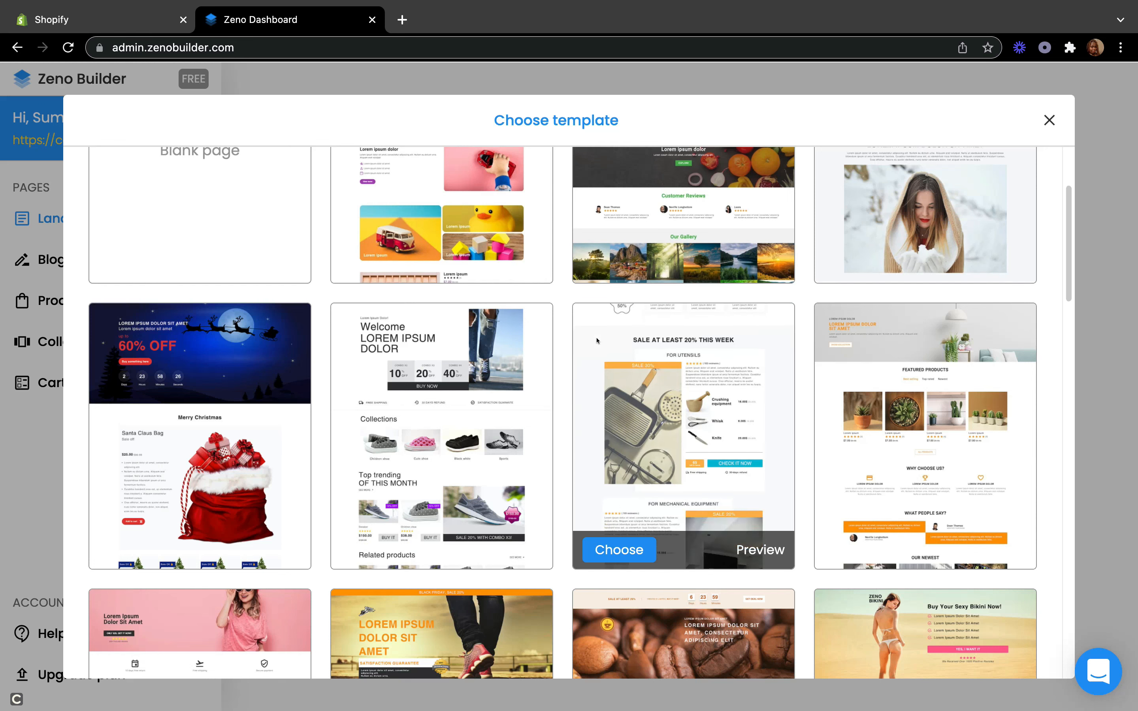
pyautogui.scroll(2, 551, 386)
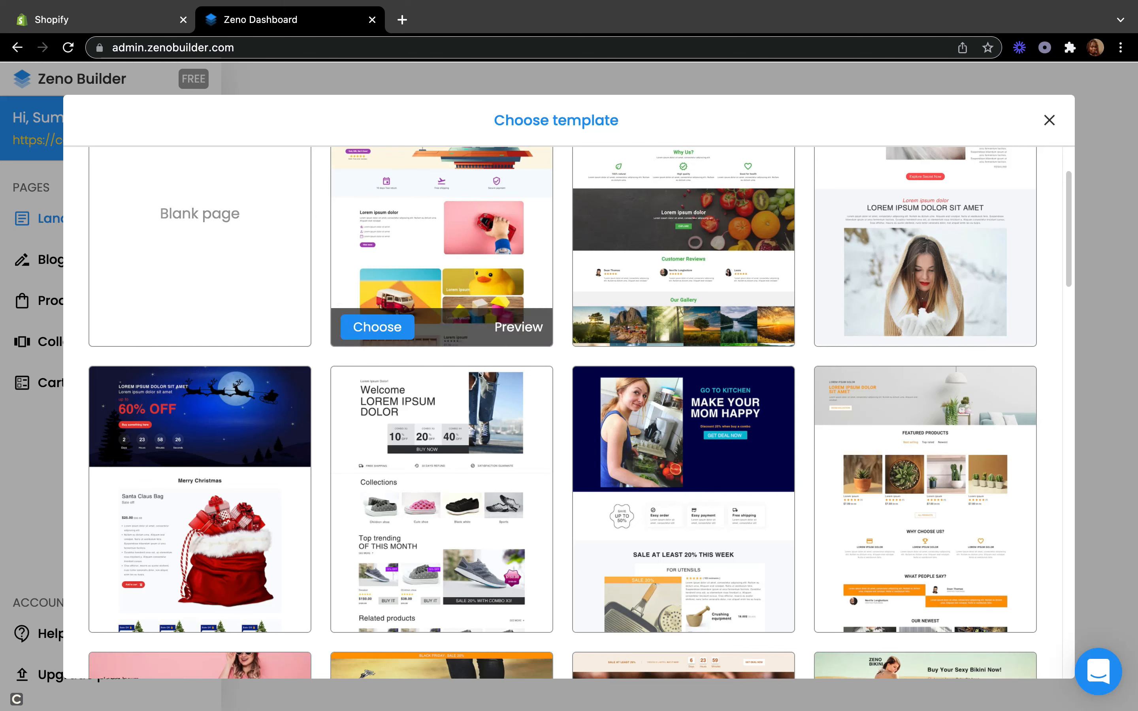
pyautogui.scroll(1, 651, 372)
pyautogui.scroll(2, 650, 372)
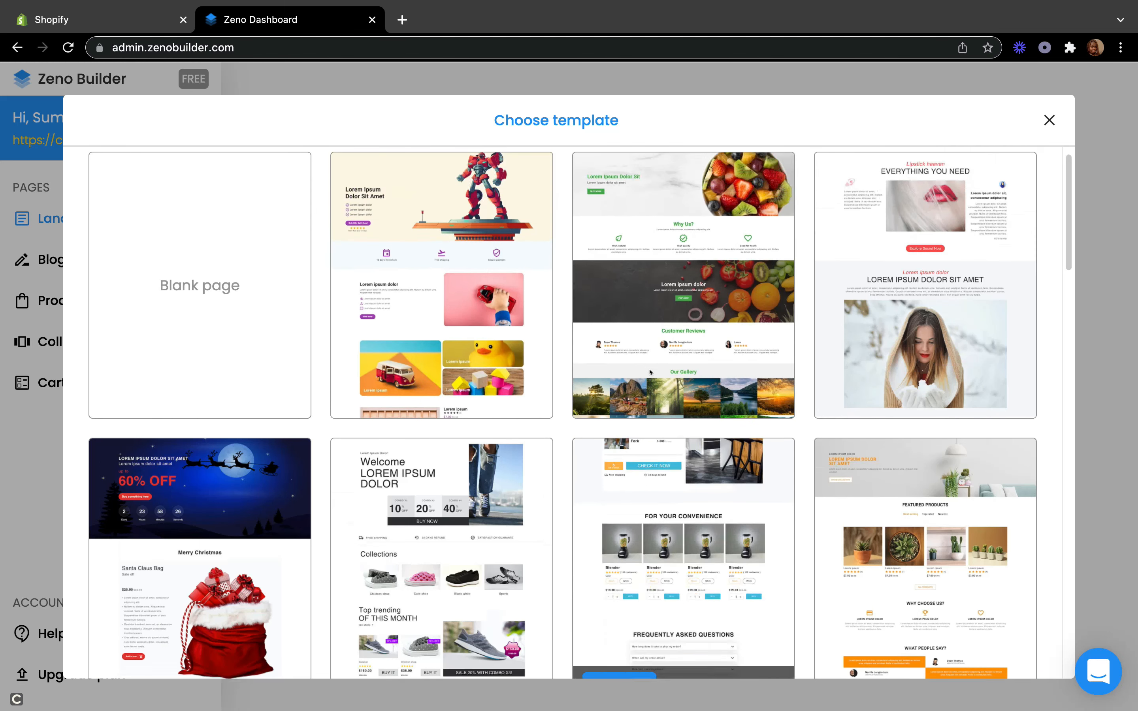
pyautogui.scroll(-1, 650, 372)
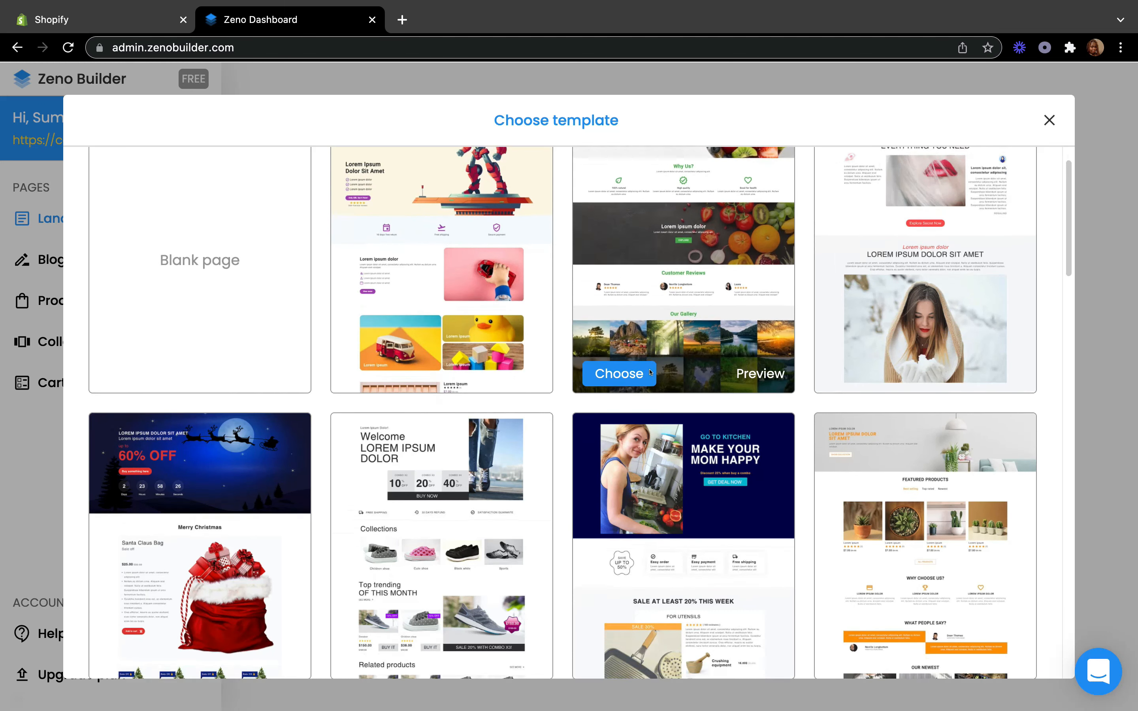
pyautogui.scroll(1, 650, 372)
pyautogui.scroll(-5, 611, 391)
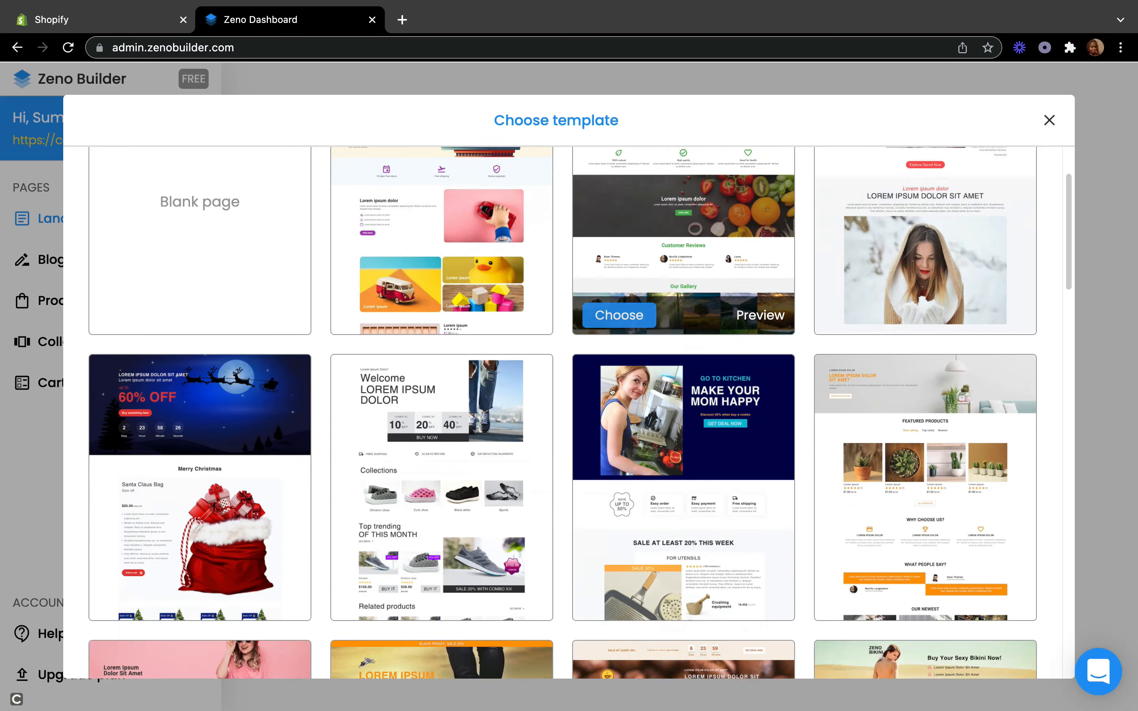
pyautogui.scroll(-2, 615, 393)
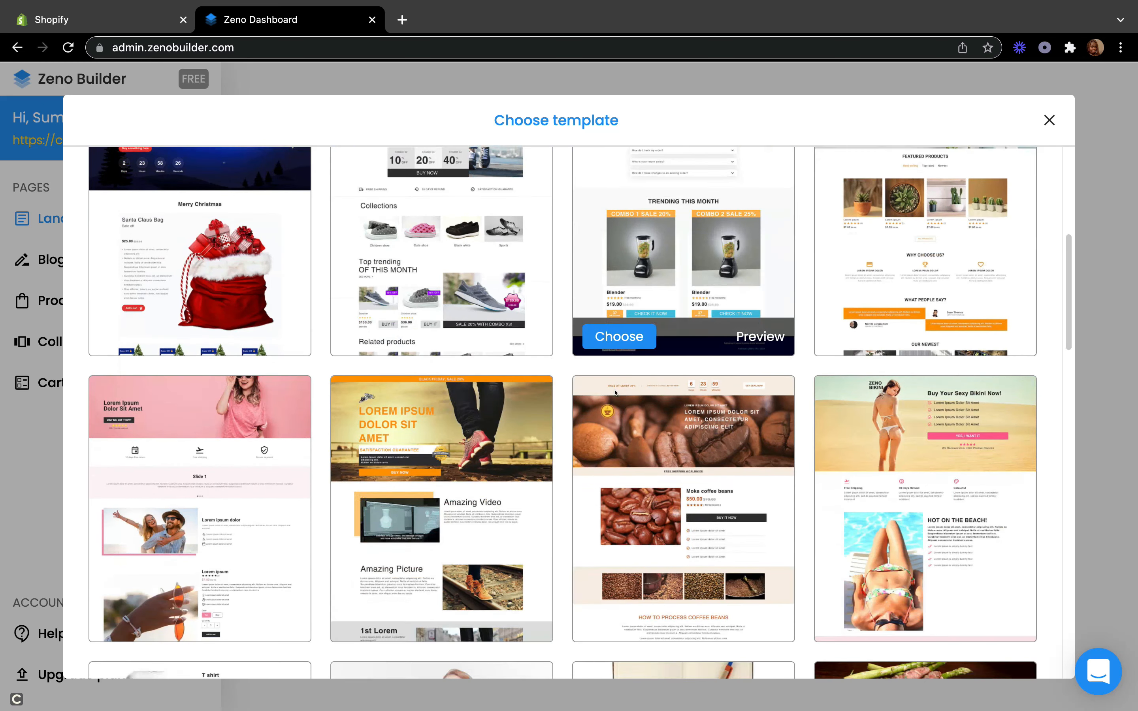
pyautogui.scroll(4, 633, 429)
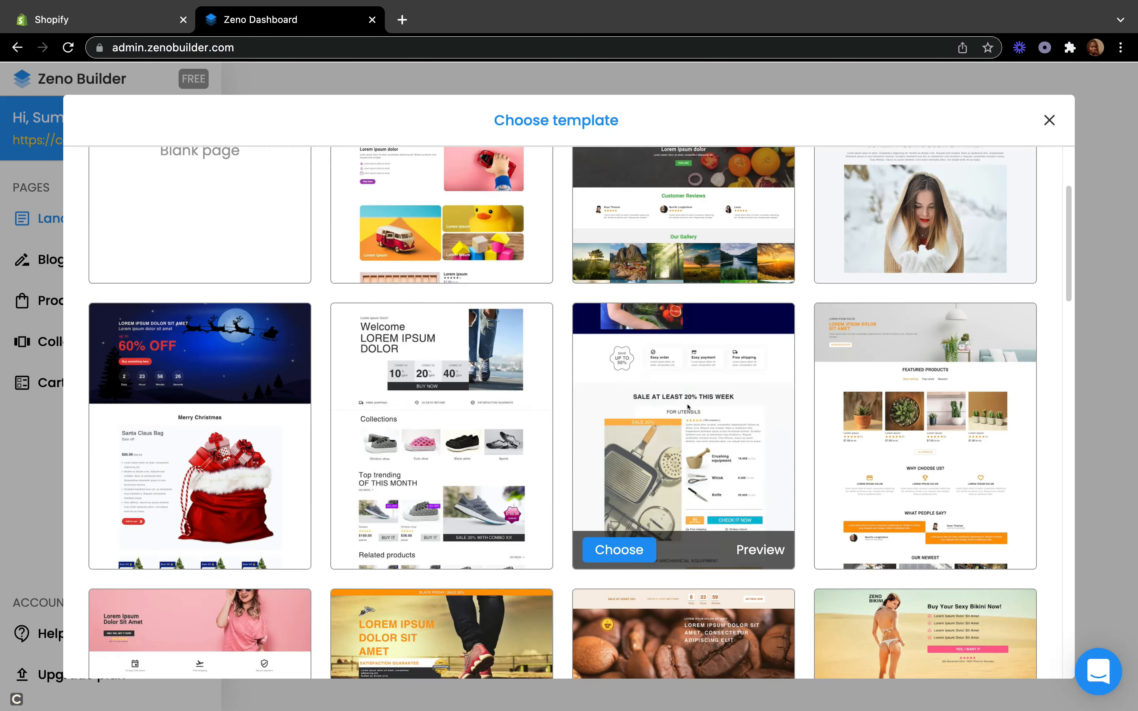
pyautogui.scroll(-9, 658, 419)
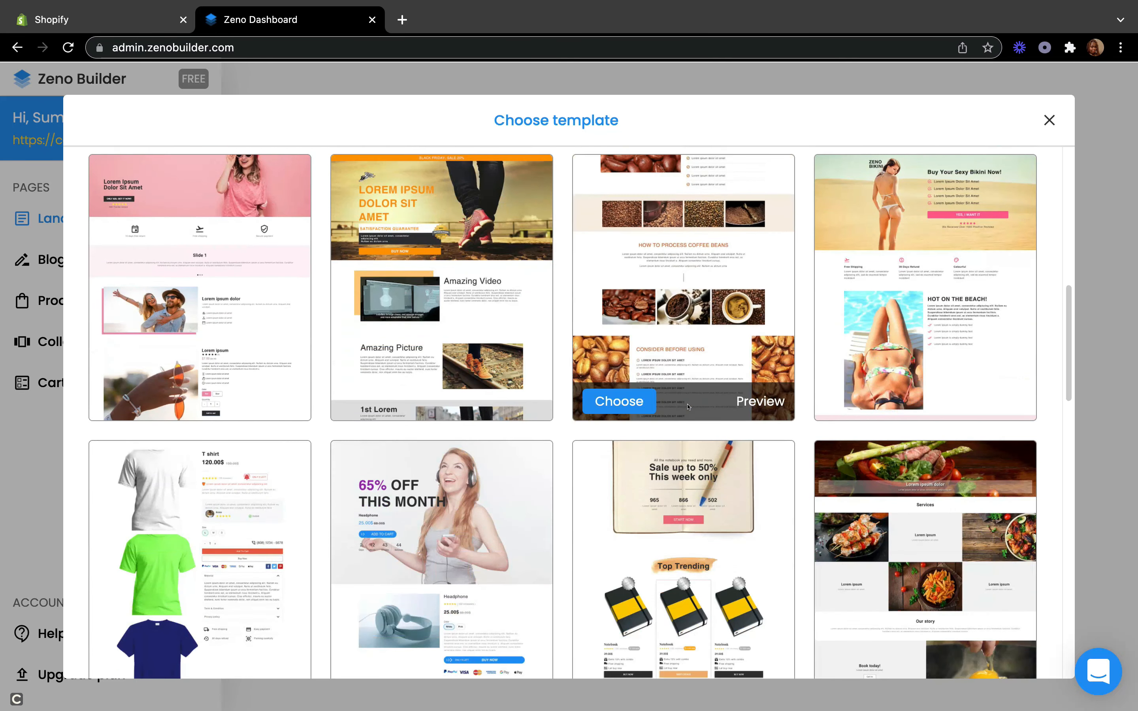
pyautogui.scroll(-9, 687, 407)
pyautogui.scroll(-1, 688, 407)
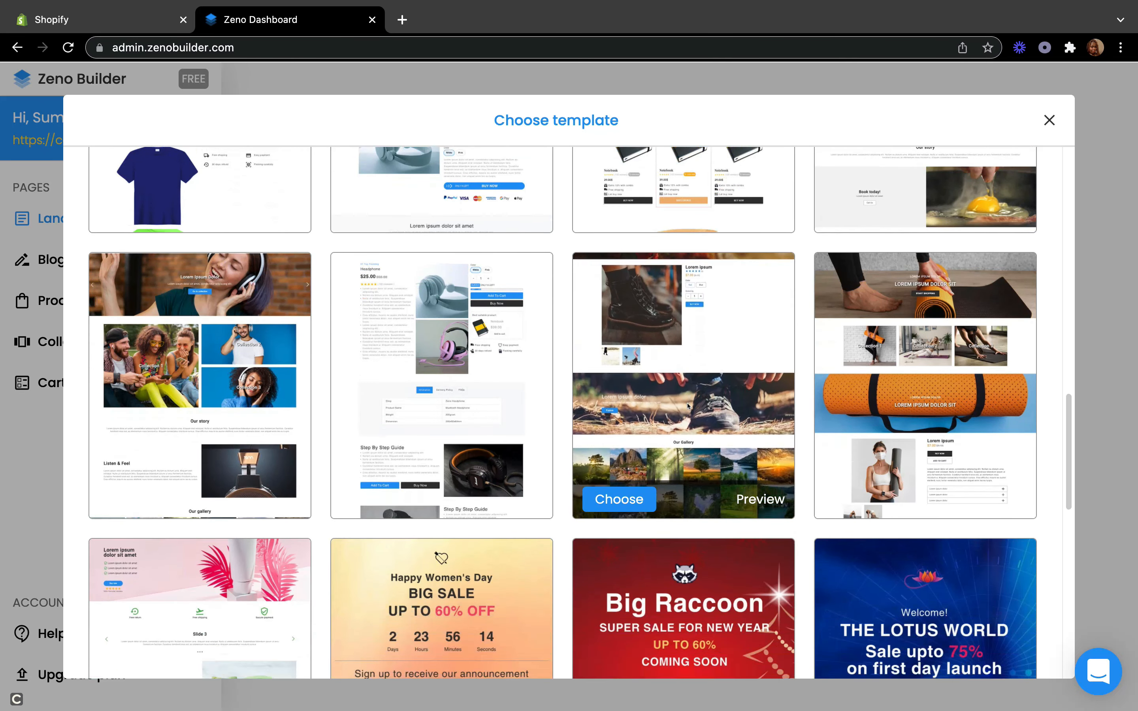
# Step: Open the full preview of the boots product template and examine its desktop layout
pyautogui.click(611, 498)
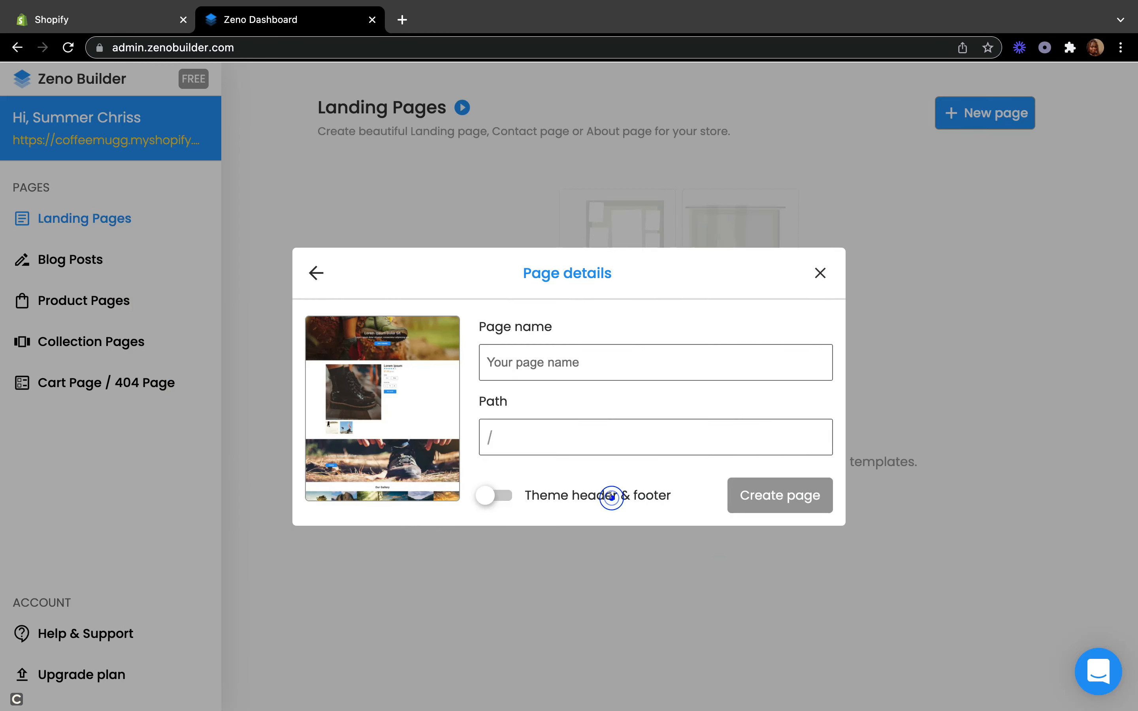
pyautogui.click(903, 217)
pyautogui.click(760, 510)
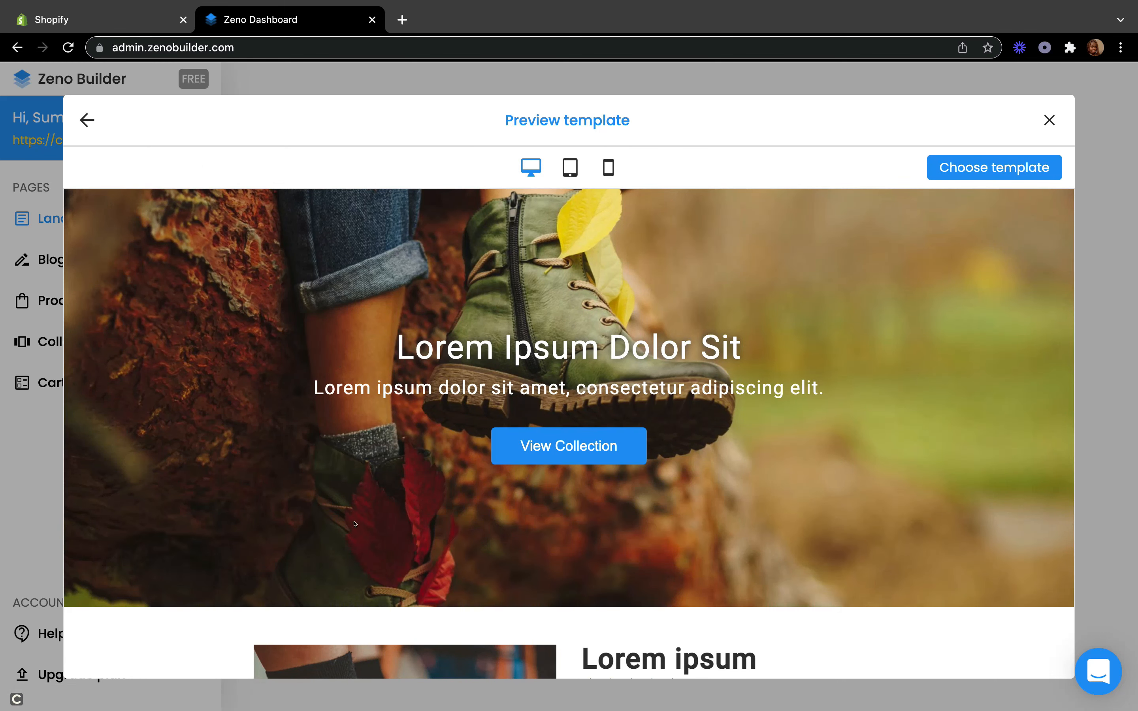
pyautogui.scroll(-15, 394, 320)
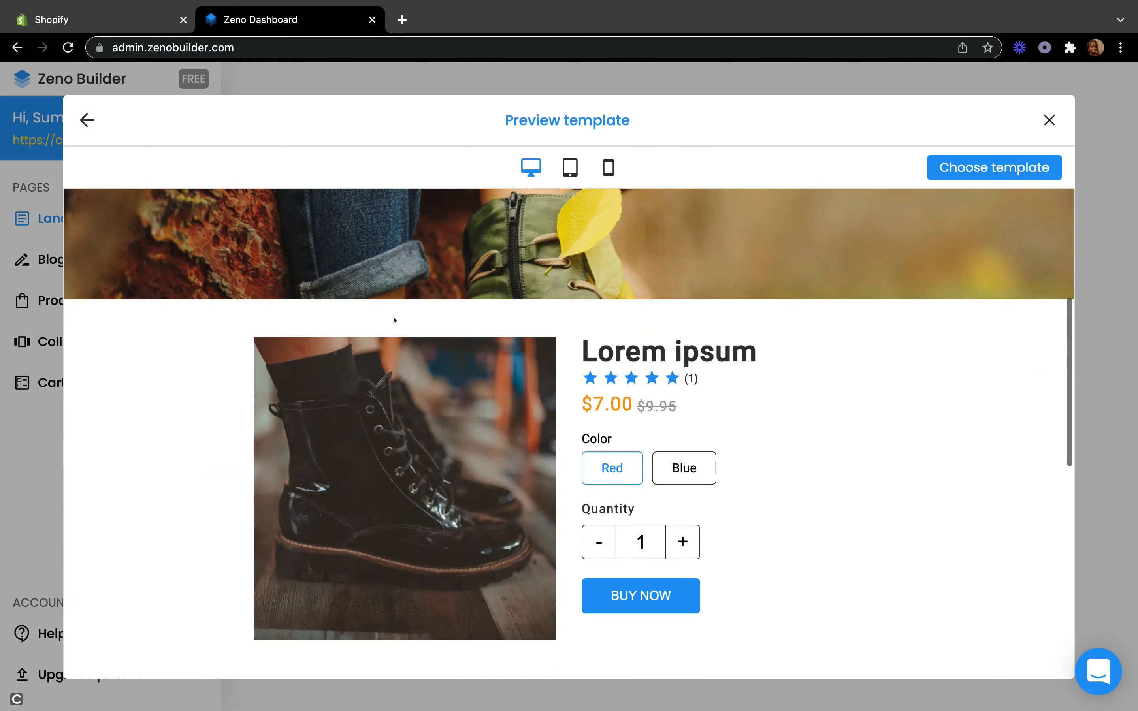
pyautogui.scroll(15, 394, 320)
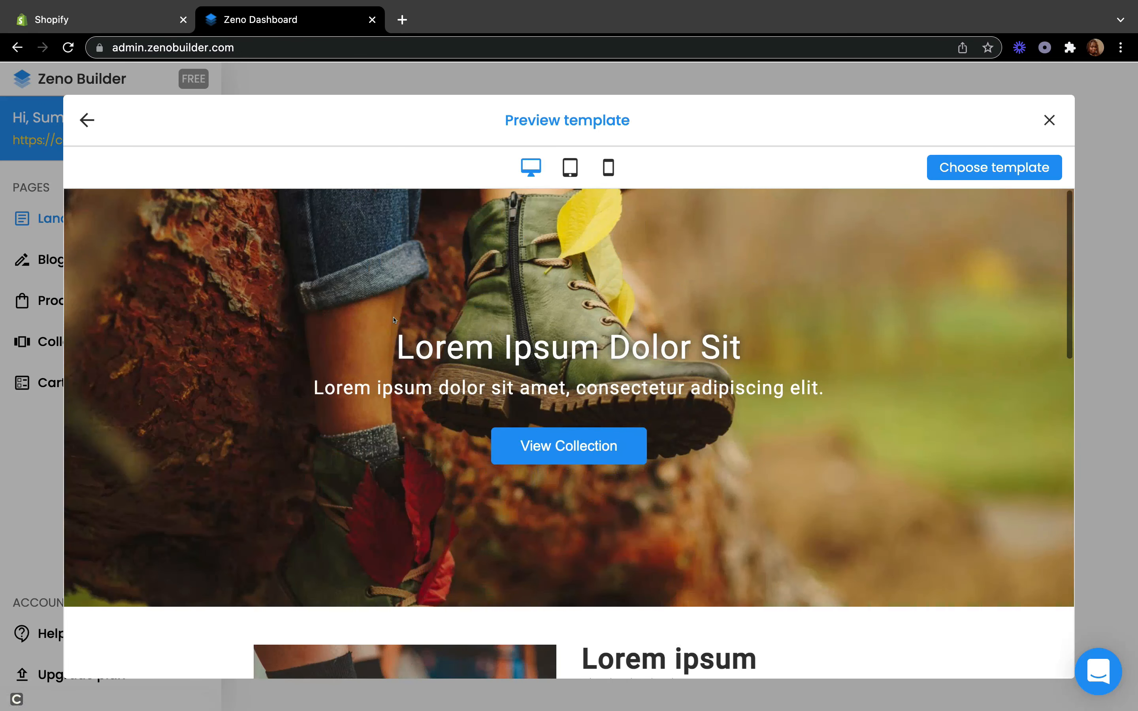
# Step: Switch the boots template preview to tablet size and examine the page layout
pyautogui.click(570, 167)
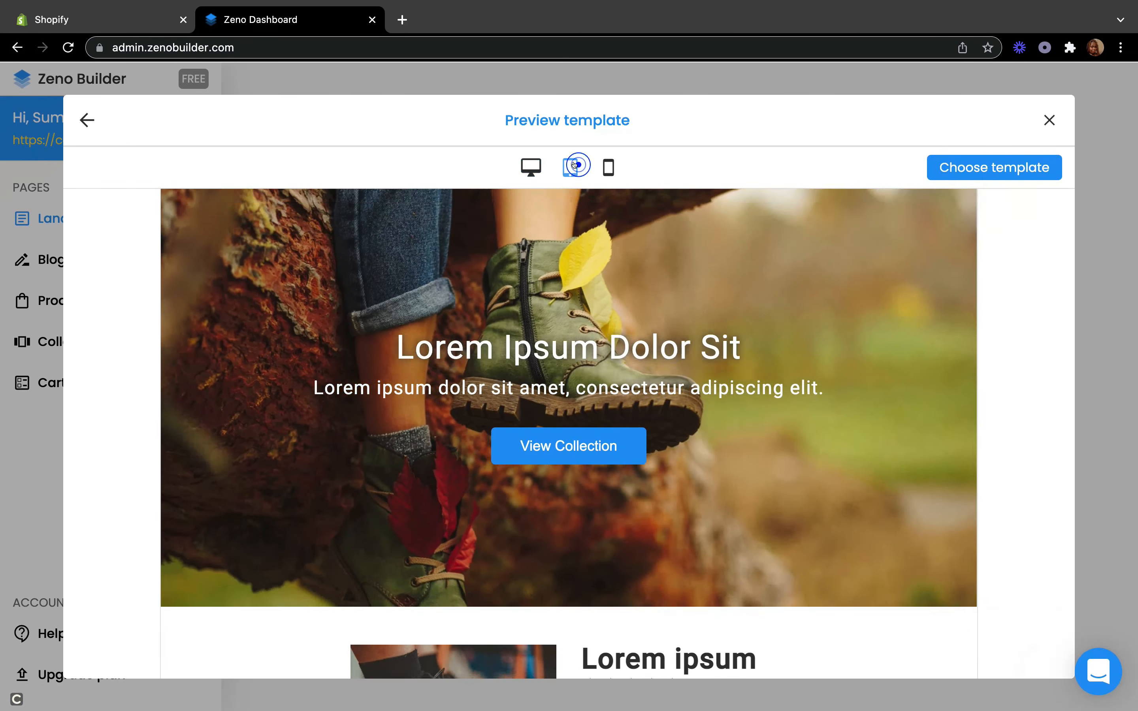
pyautogui.scroll(-5, 664, 378)
pyautogui.scroll(-20, 663, 378)
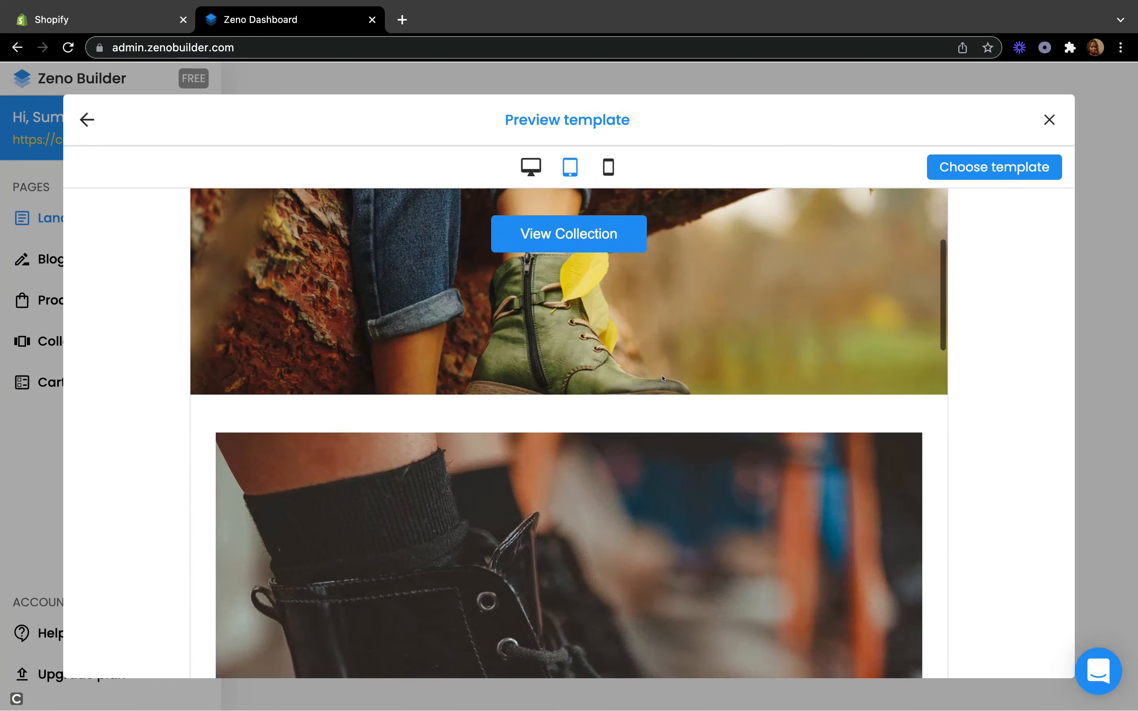
pyautogui.scroll(20, 663, 379)
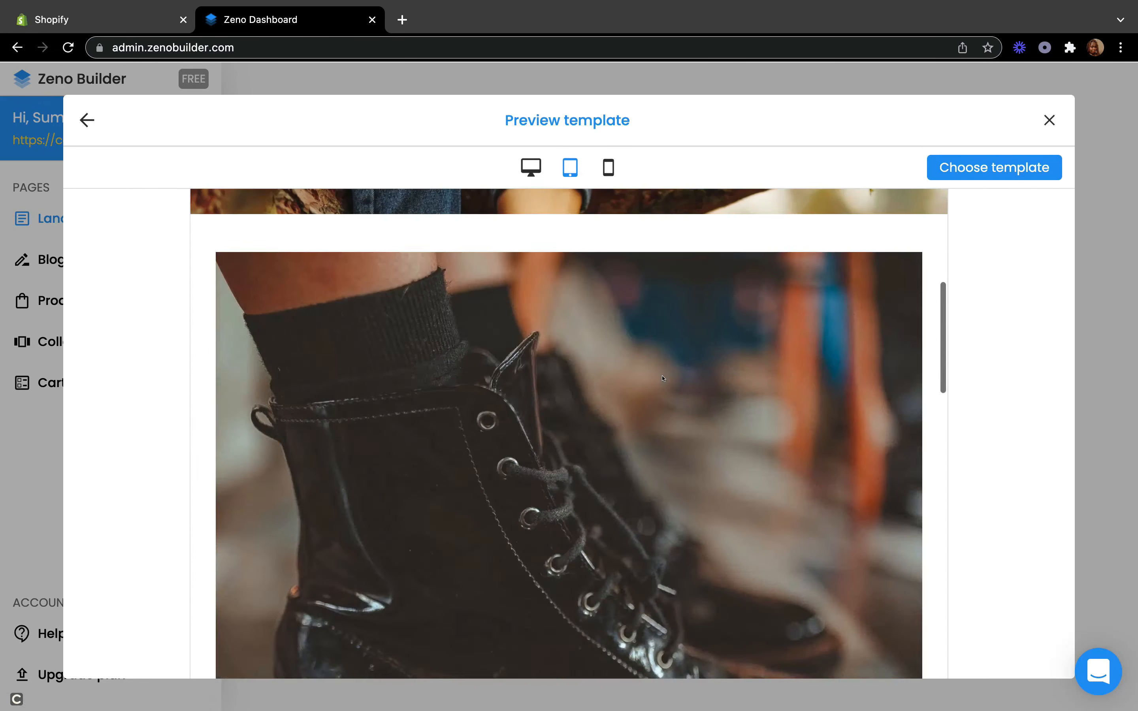
# Step: Switch the boots template preview to mobile size and examine the page through to its gallery section
pyautogui.click(608, 166)
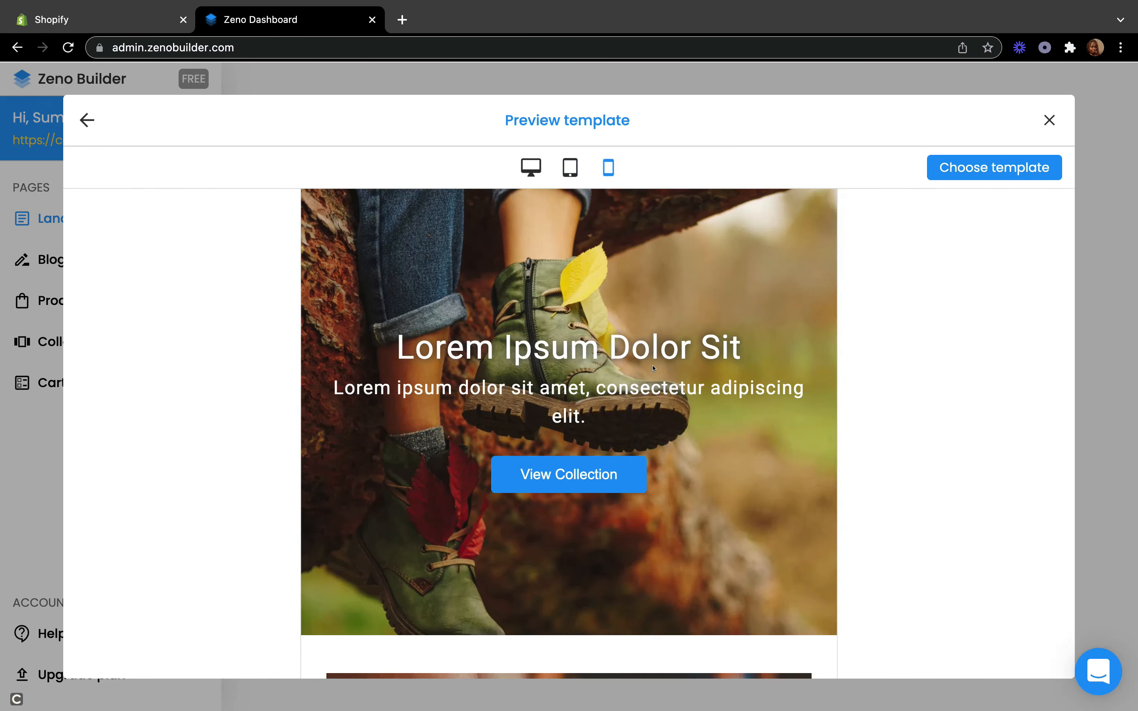
pyautogui.scroll(-10, 653, 368)
pyautogui.scroll(-8, 653, 369)
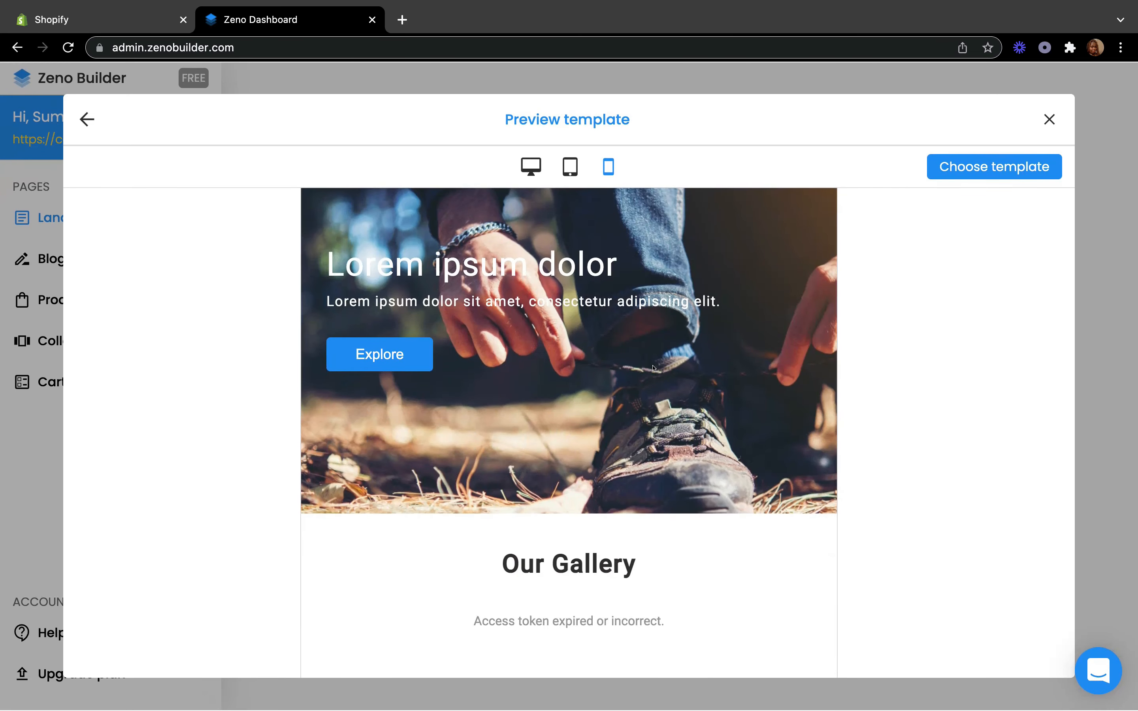
pyautogui.scroll(20, 653, 368)
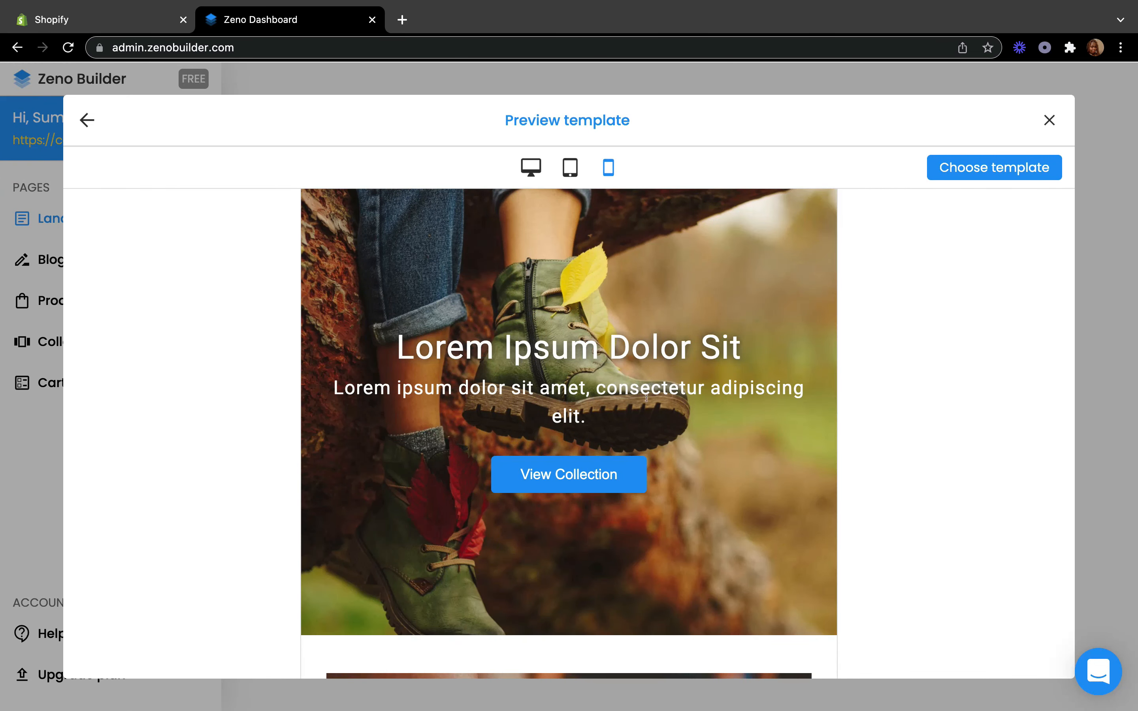
# Step: Compare the boots template's tablet and mobile layouts once more and return to the template gallery
pyautogui.click(560, 169)
pyautogui.click(532, 167)
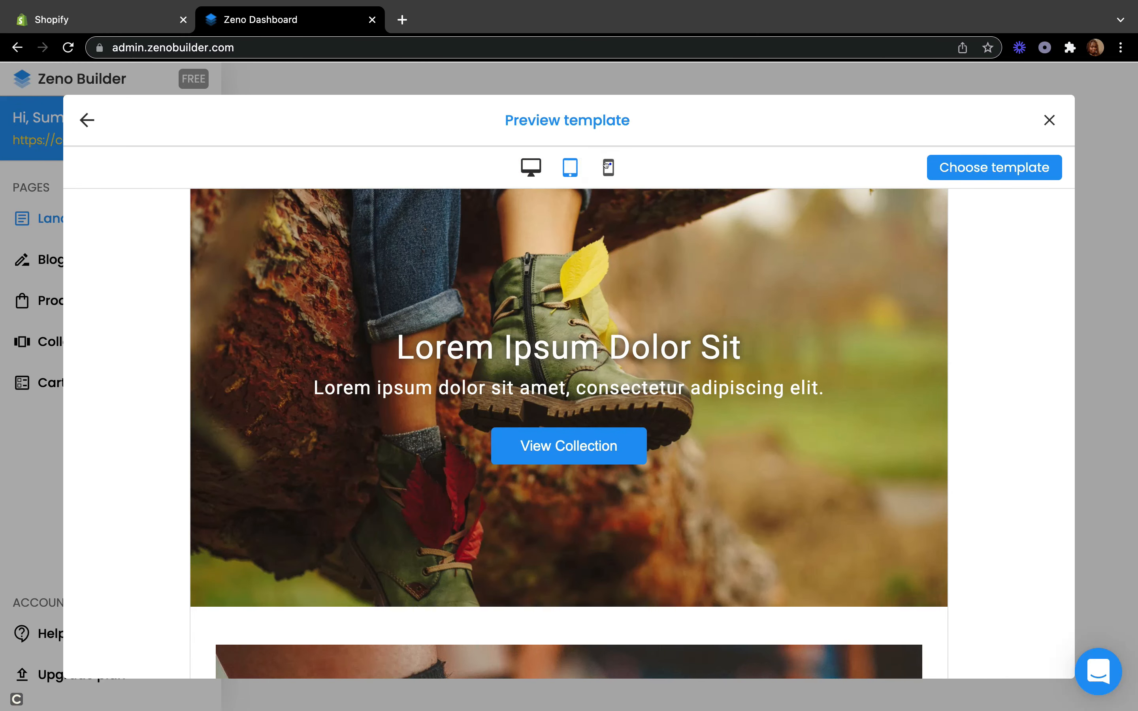
pyautogui.click(609, 168)
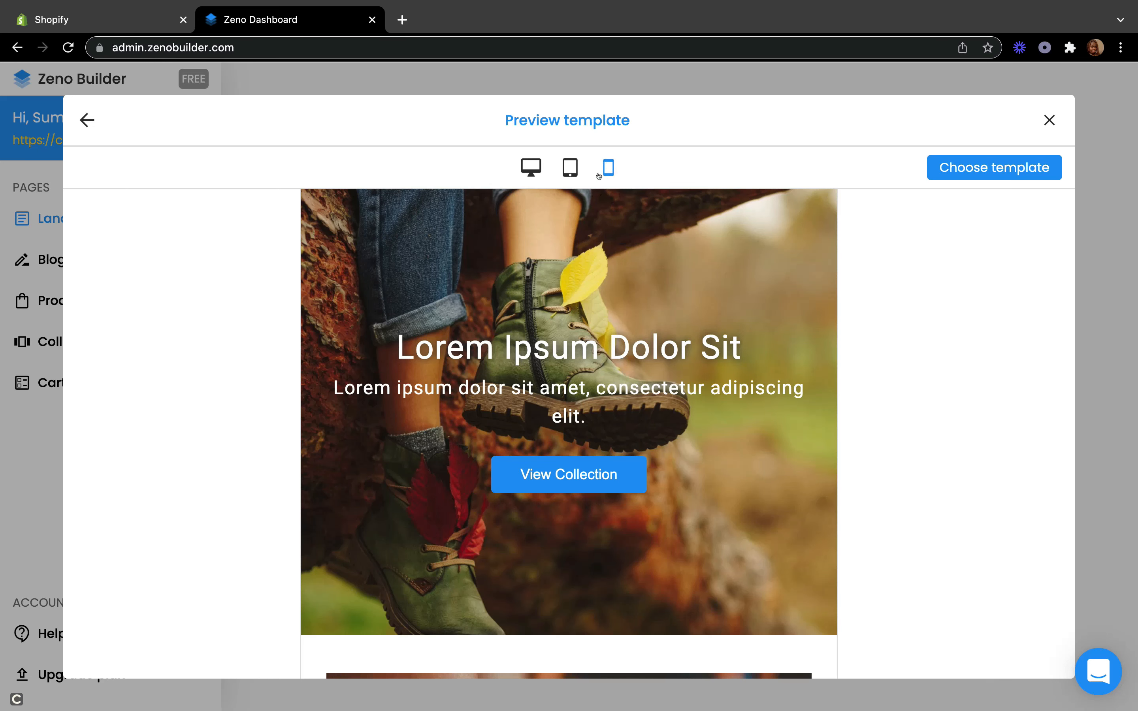
pyautogui.scroll(-20, 581, 419)
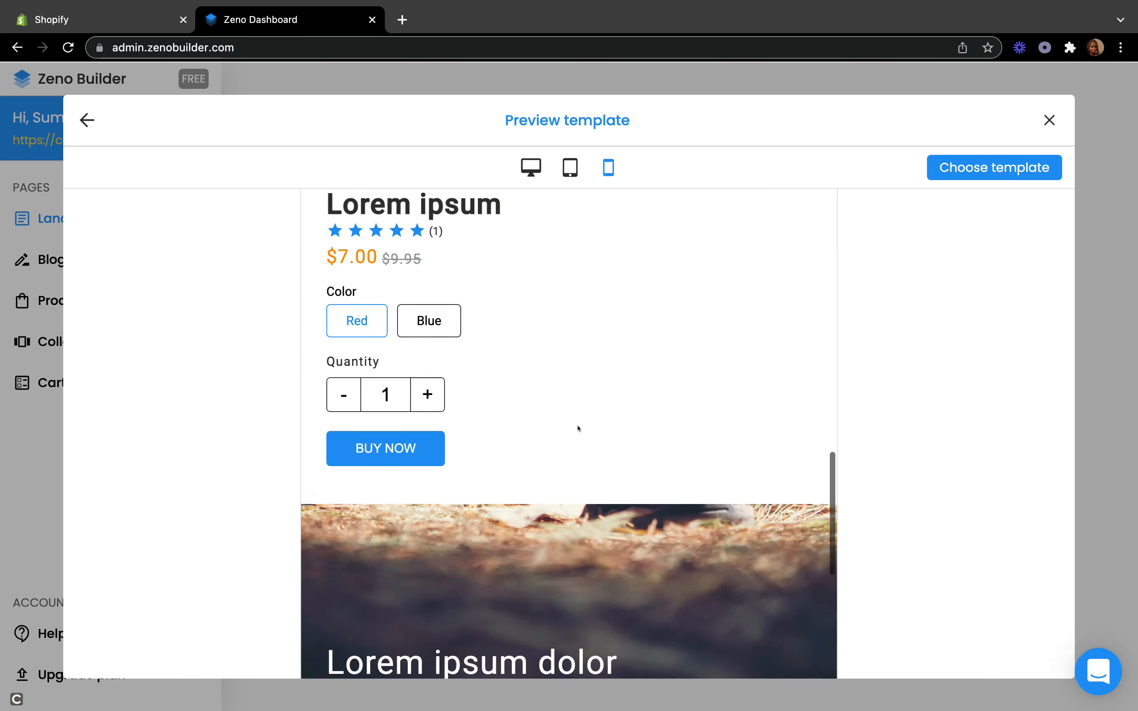
pyautogui.scroll(-10, 579, 428)
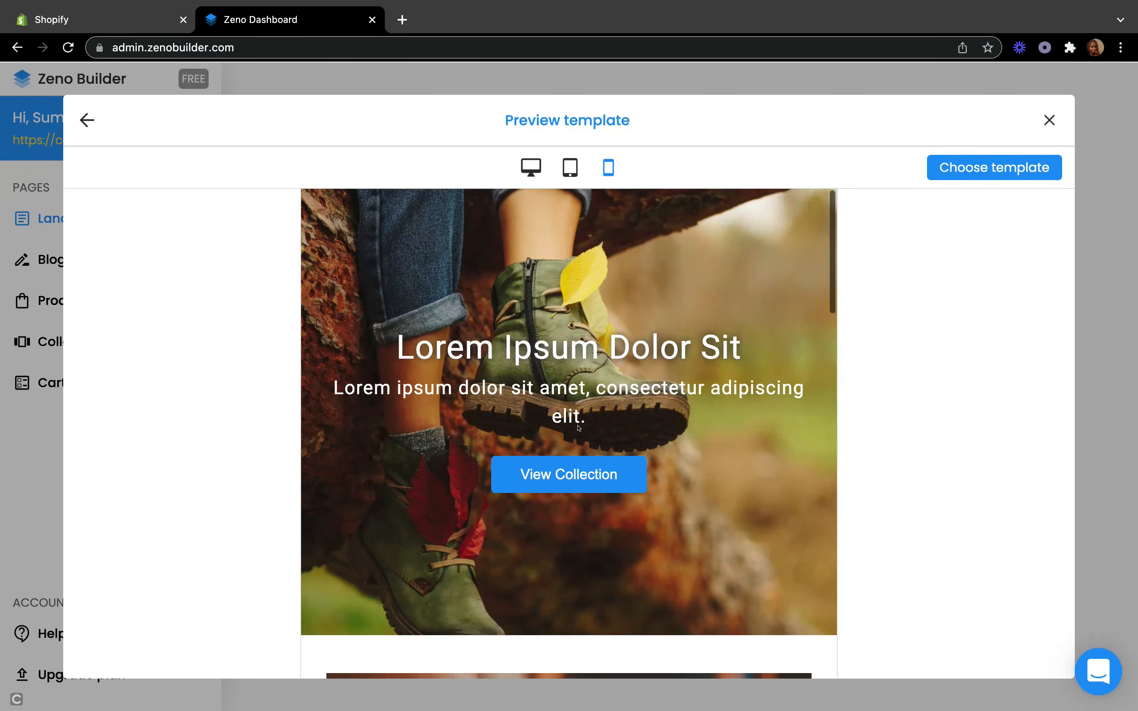
pyautogui.click(1049, 121)
pyautogui.click(967, 114)
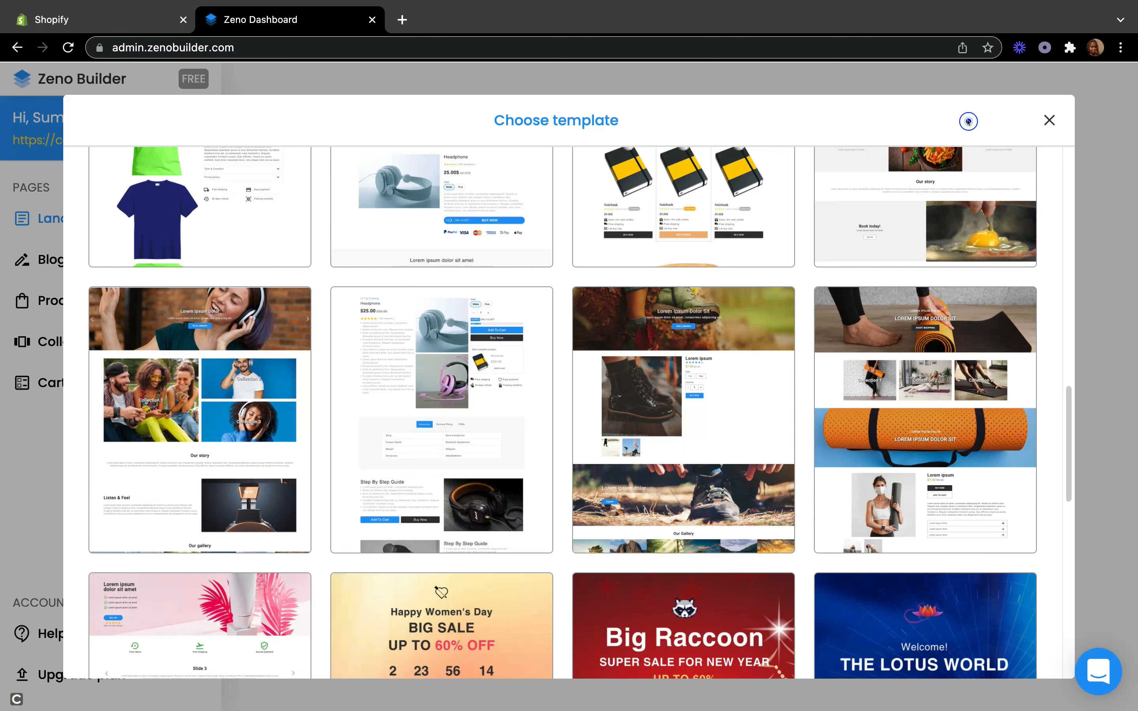
# Step: Preview the fruit bowl template from the first gallery row and examine its desktop sections down to the gallery
pyautogui.moveTo(699, 368)
pyautogui.scroll(15, 699, 368)
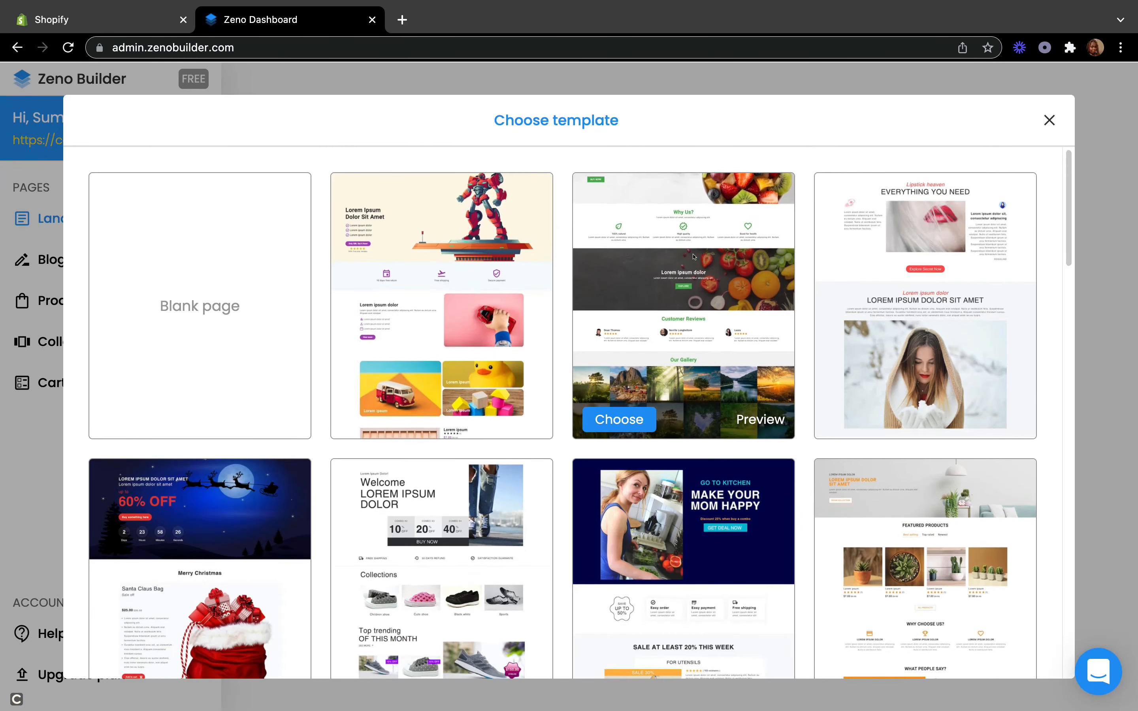
pyautogui.click(760, 420)
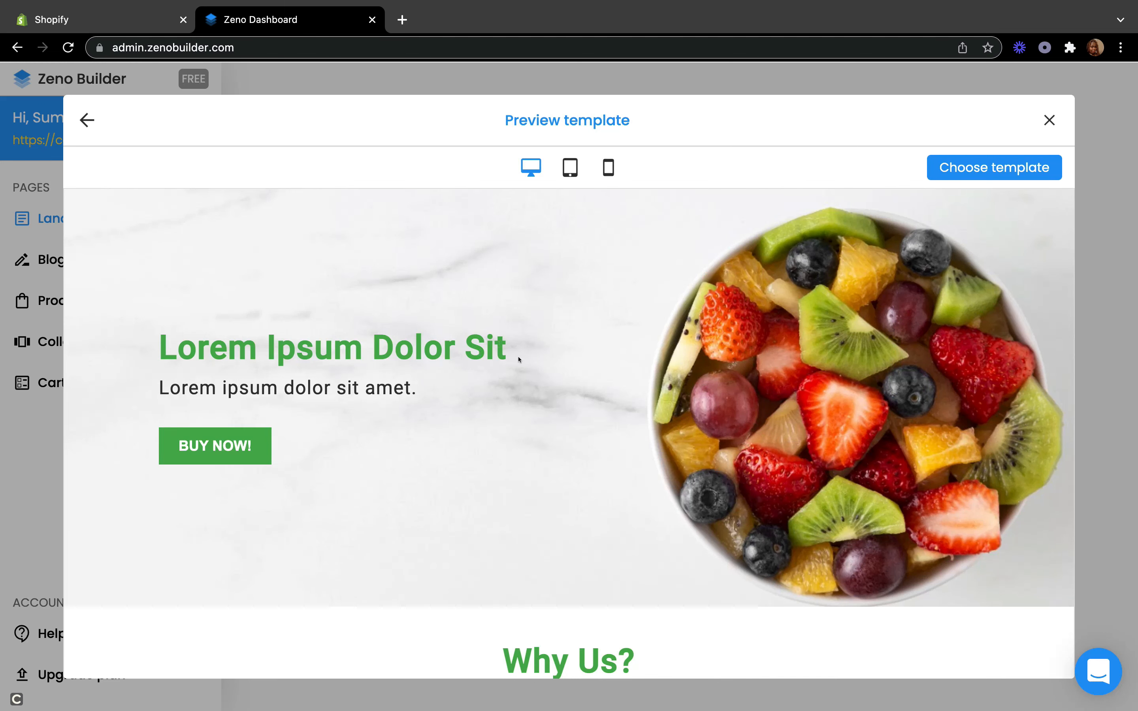
pyautogui.scroll(-12, 534, 481)
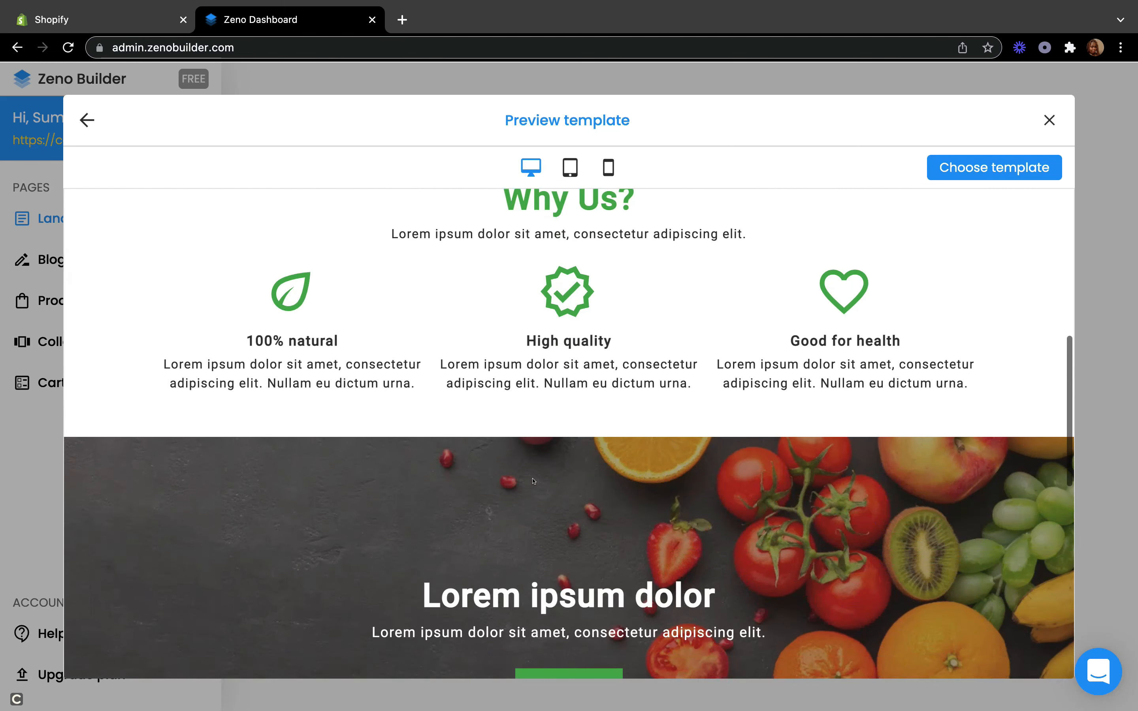
pyautogui.scroll(-10, 534, 476)
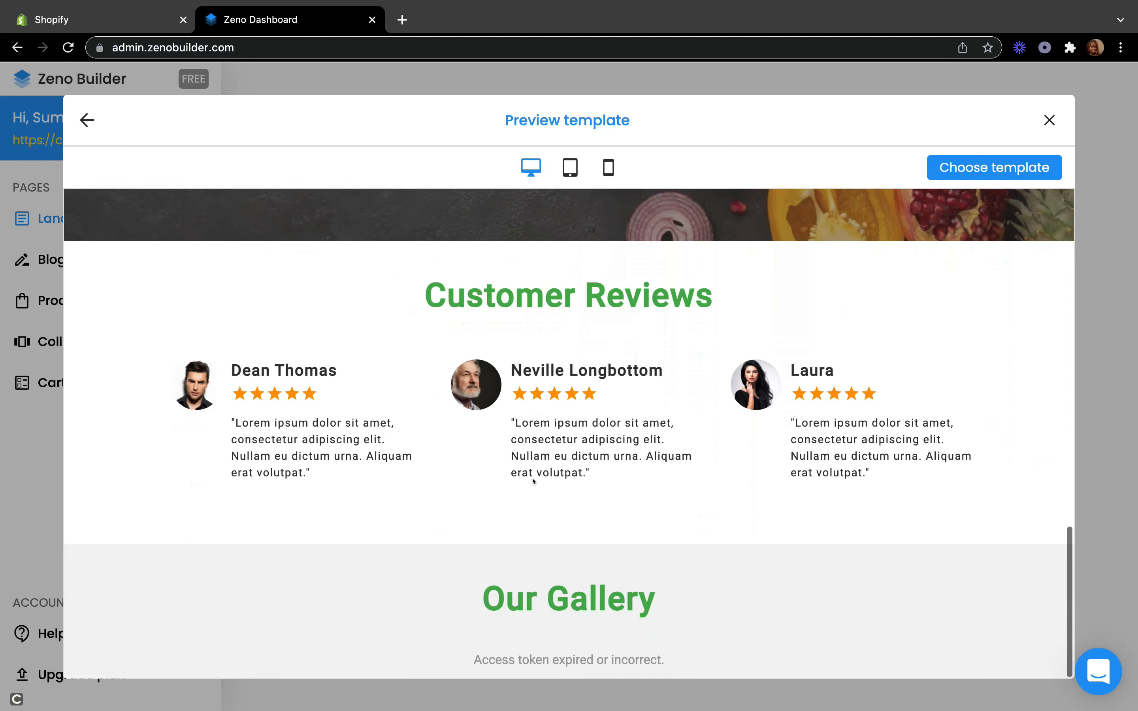
pyautogui.scroll(20, 533, 470)
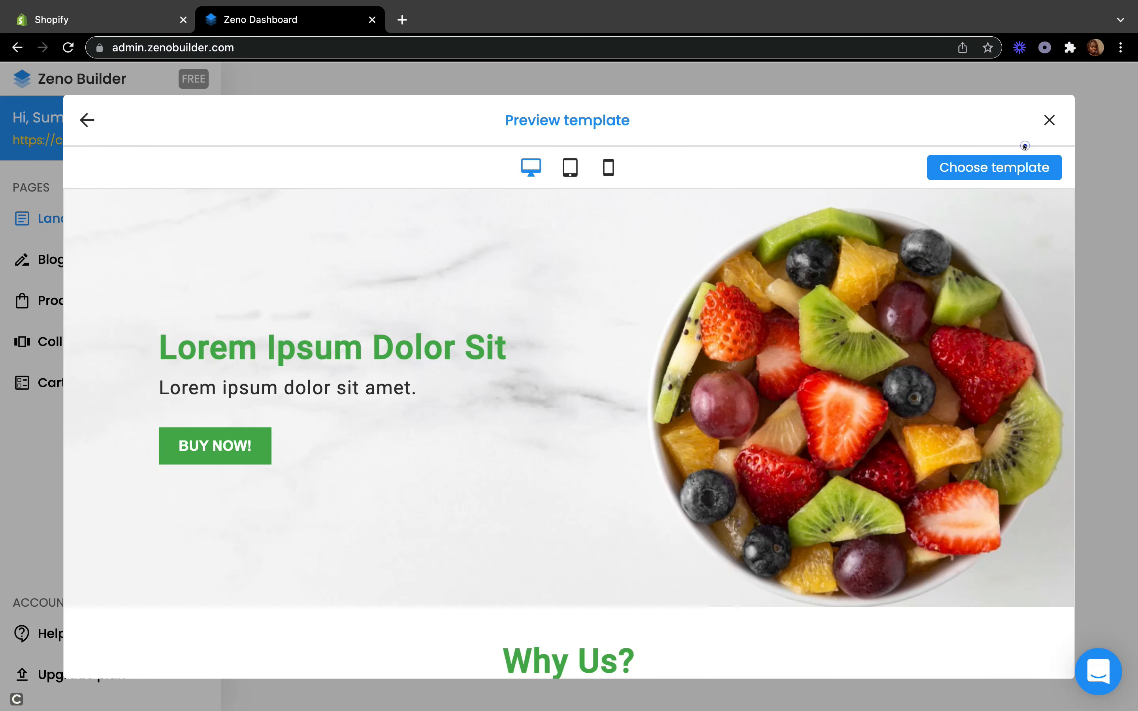
# Step: Choose the fruit bowl template for the new page and name the page "My landing page"
pyautogui.click(1007, 170)
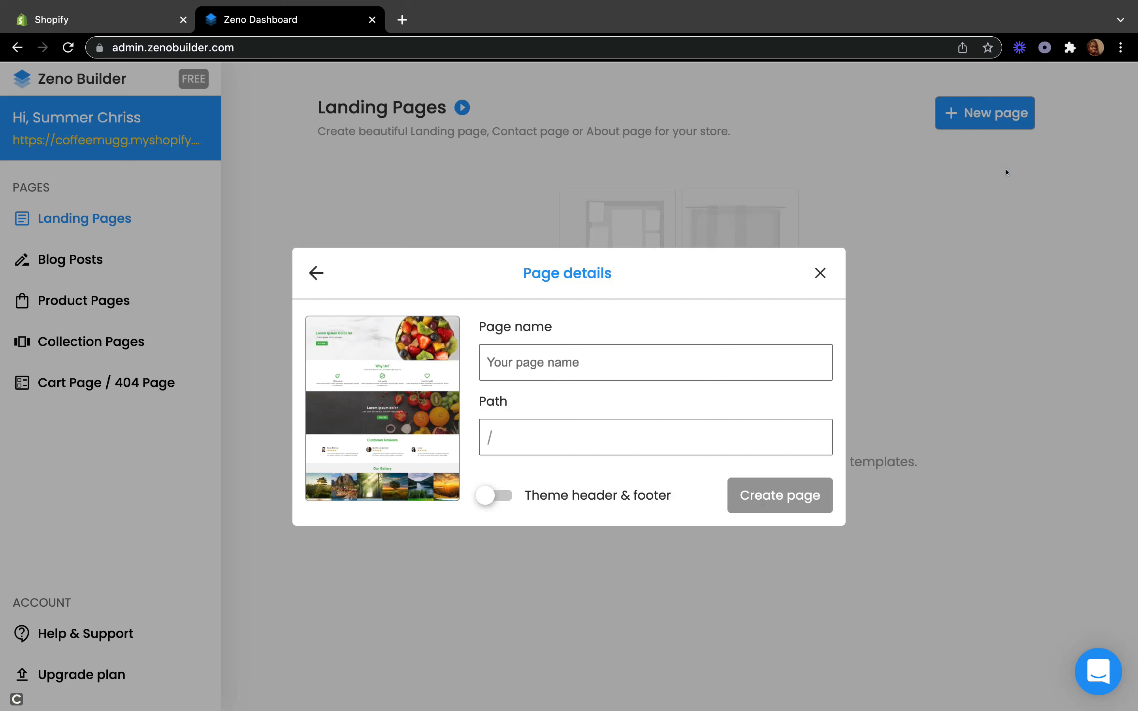
pyautogui.click(600, 364)
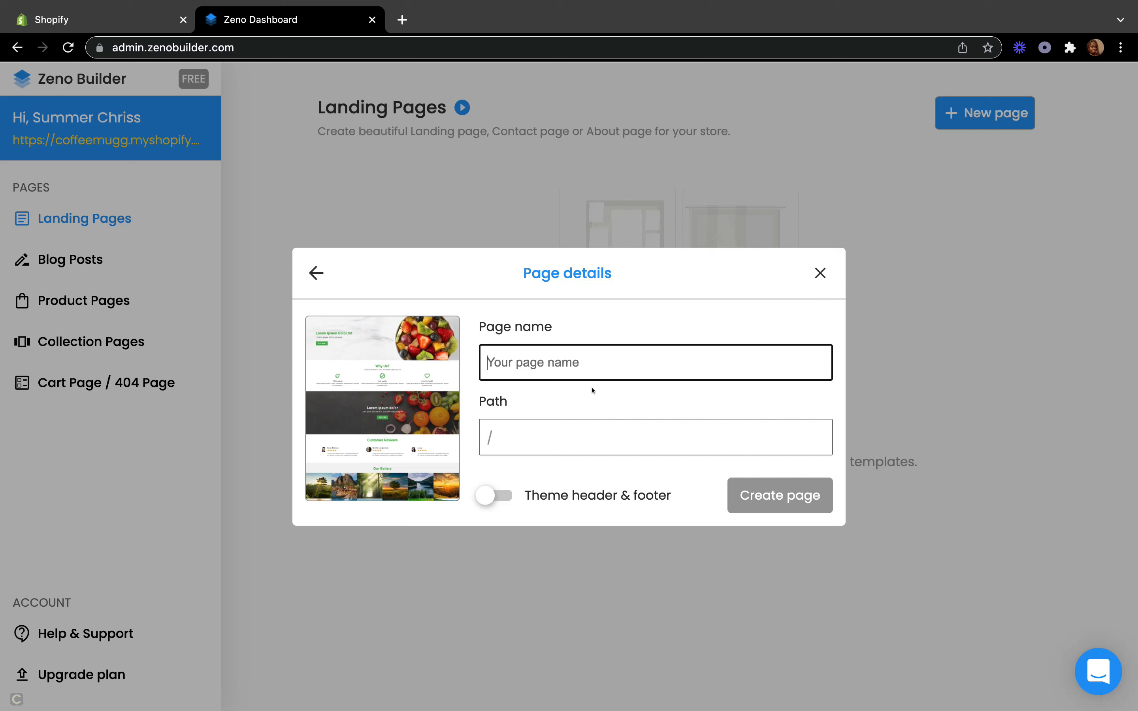
pyautogui.write('My landing page')
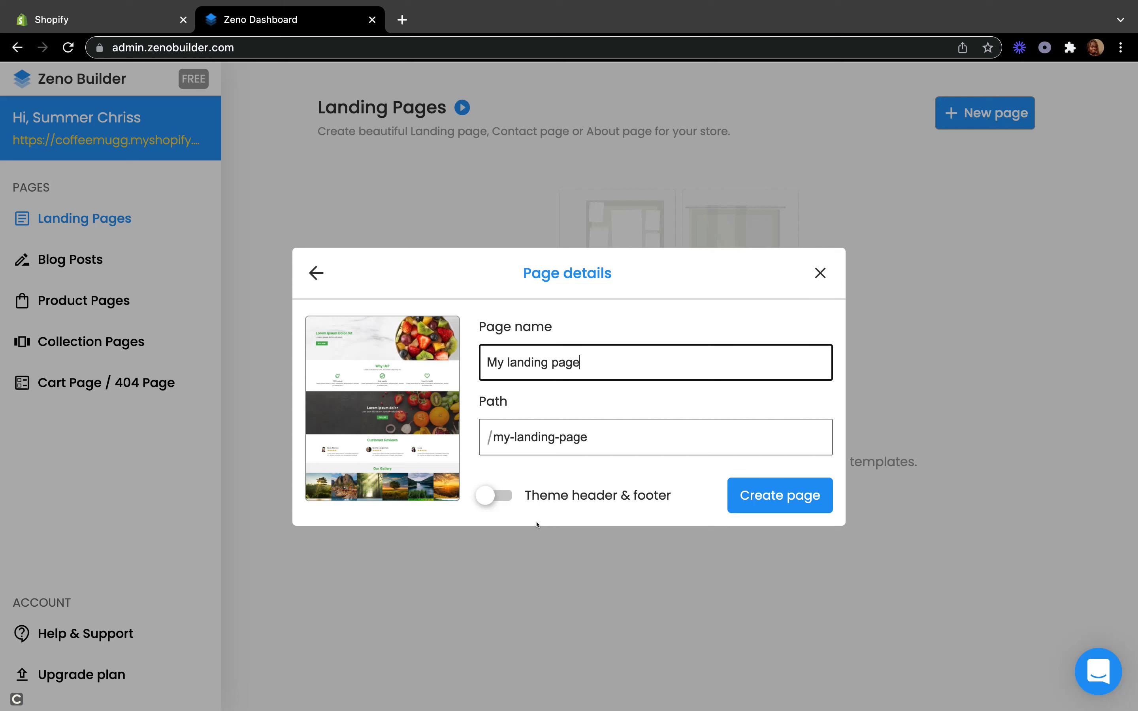
# Step: Try the theme header and footer option, switch it back off and create the landing page
pyautogui.click(492, 494)
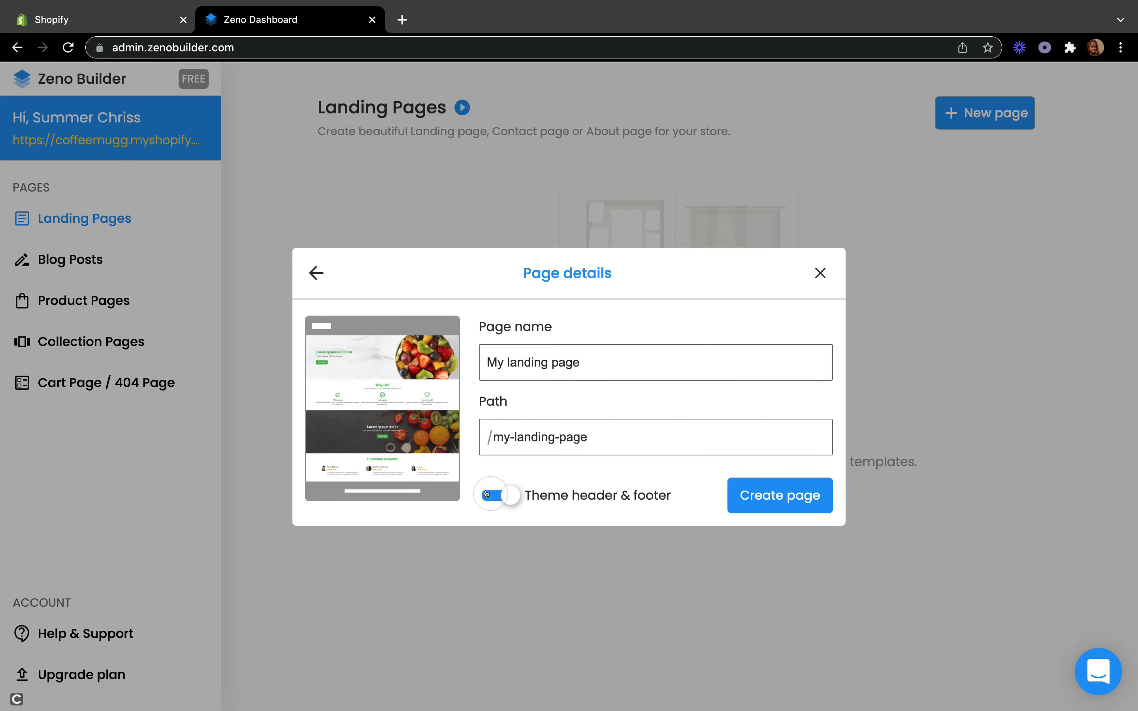
pyautogui.click(487, 494)
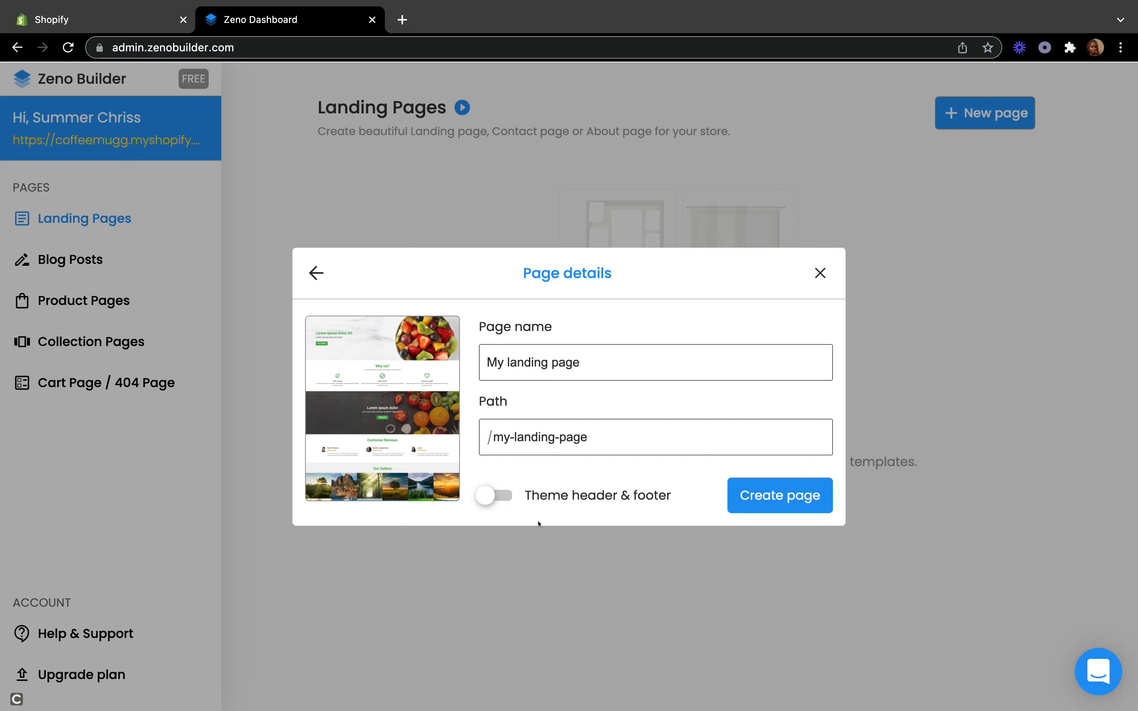
pyautogui.click(793, 489)
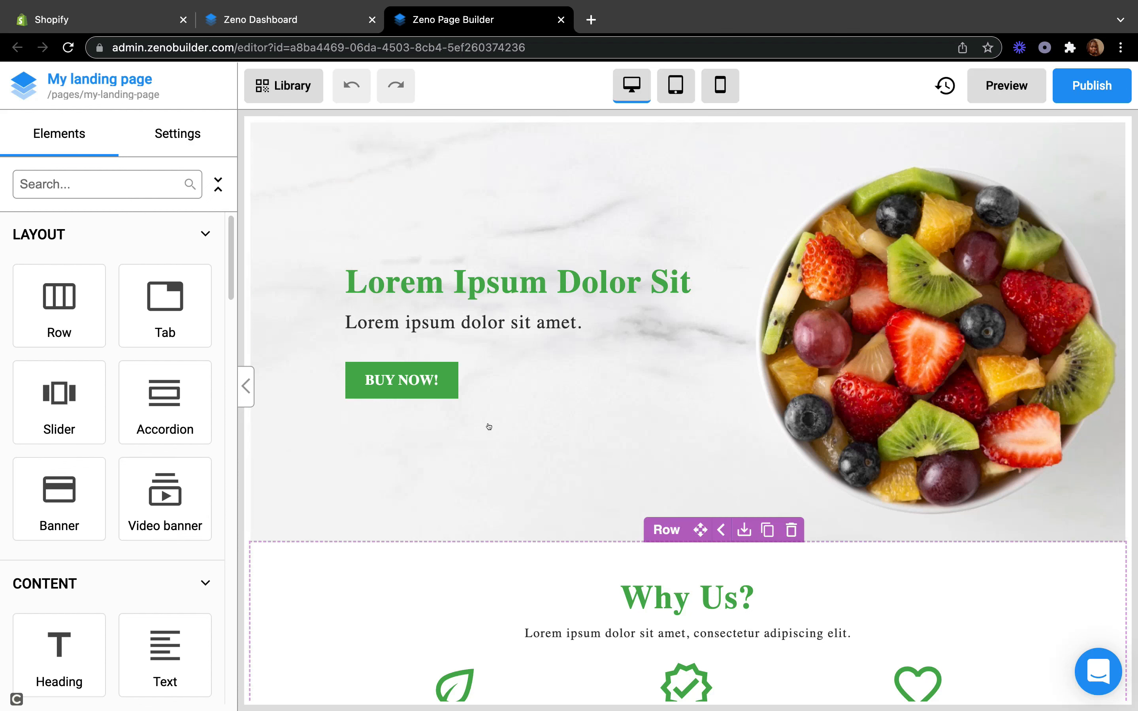
# Step: Replace the text under the banner heading with "hey there" and select the heading for editing
pyautogui.click(470, 317)
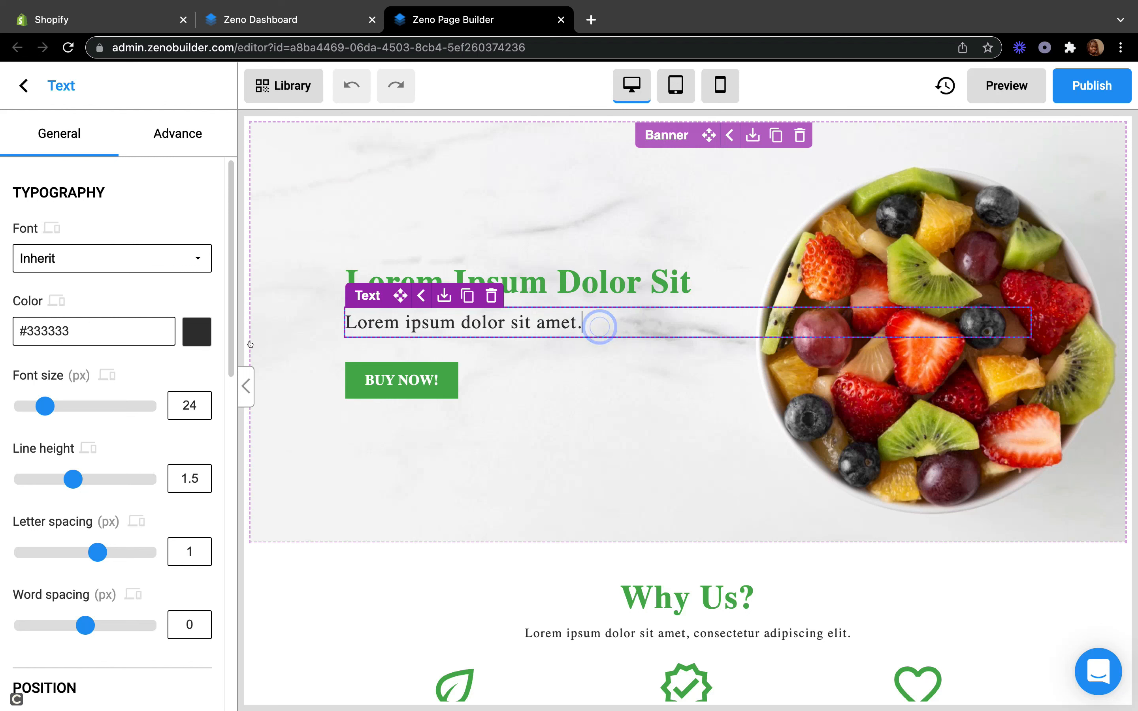
pyautogui.moveTo(599, 323); pyautogui.dragTo(280, 329)
pyautogui.press('BackSpace')
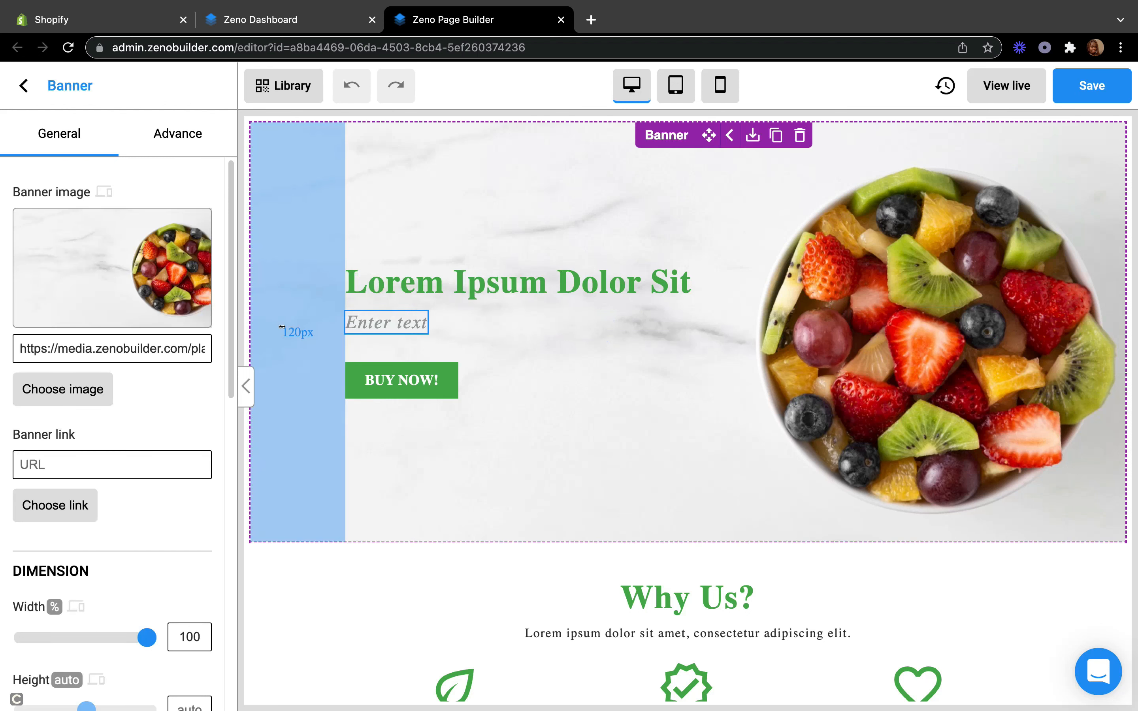
pyautogui.write('hey there')
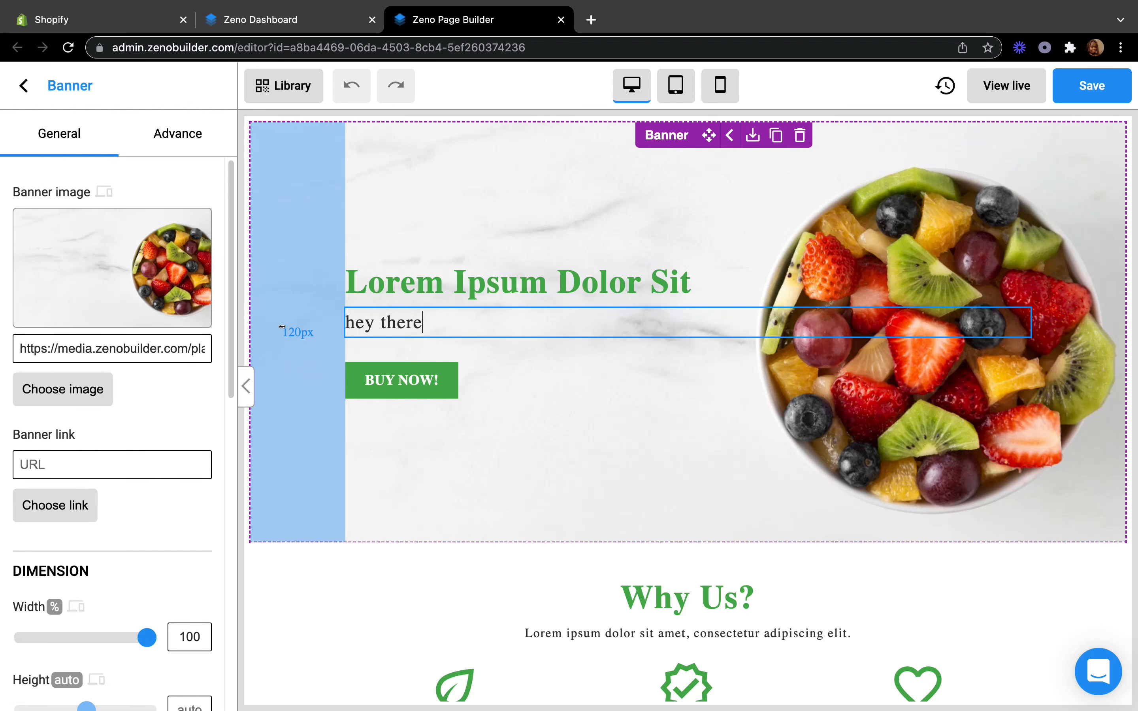
pyautogui.click(558, 281)
pyautogui.moveTo(685, 272); pyautogui.dragTo(291, 272)
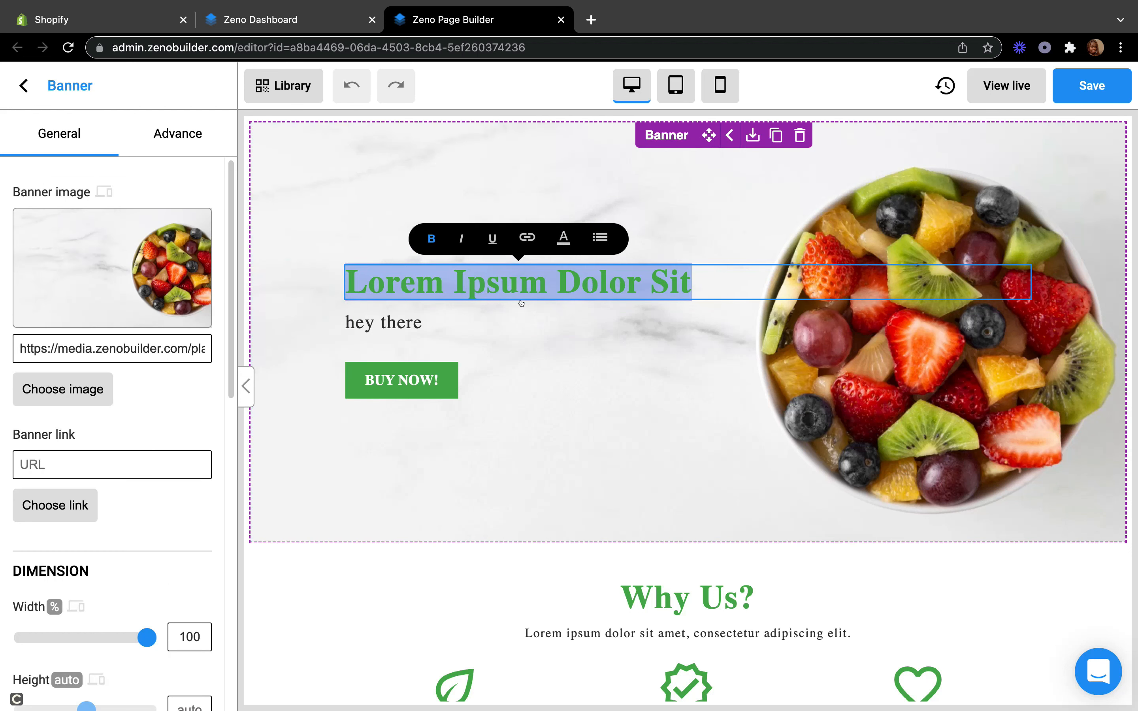
pyautogui.click(691, 282)
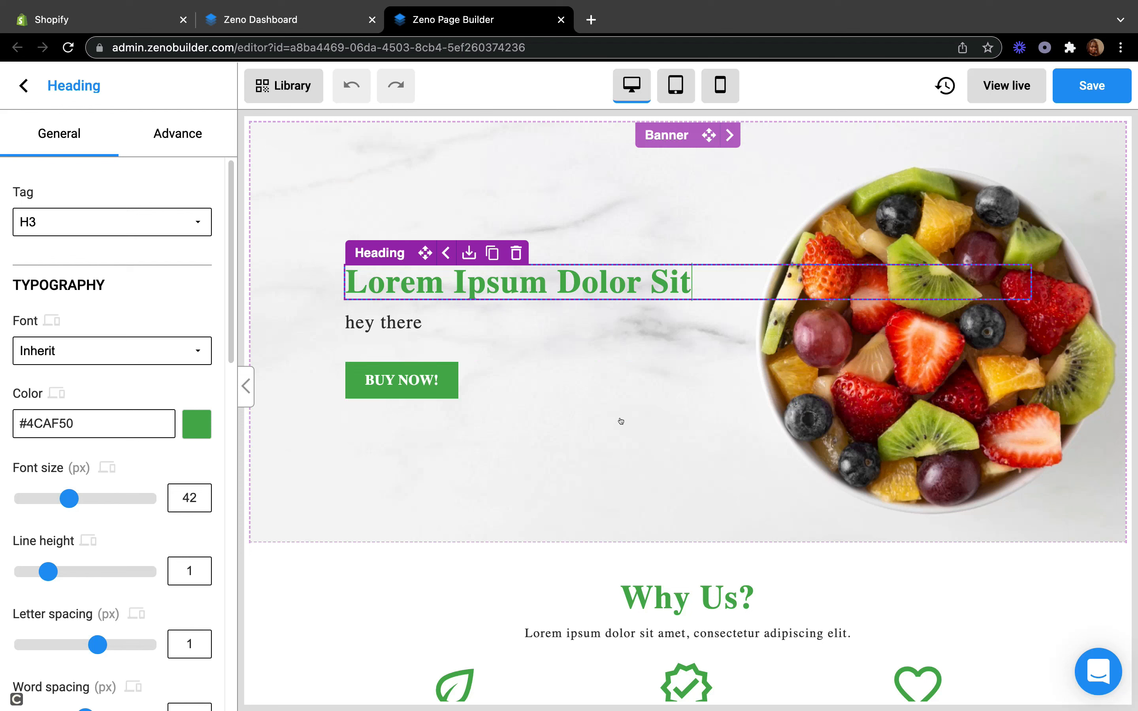
# Step: Close the page editor, delete "My landing page" from the dashboard and open the template gallery for a new page
pyautogui.click(450, 18)
pyautogui.click(562, 21)
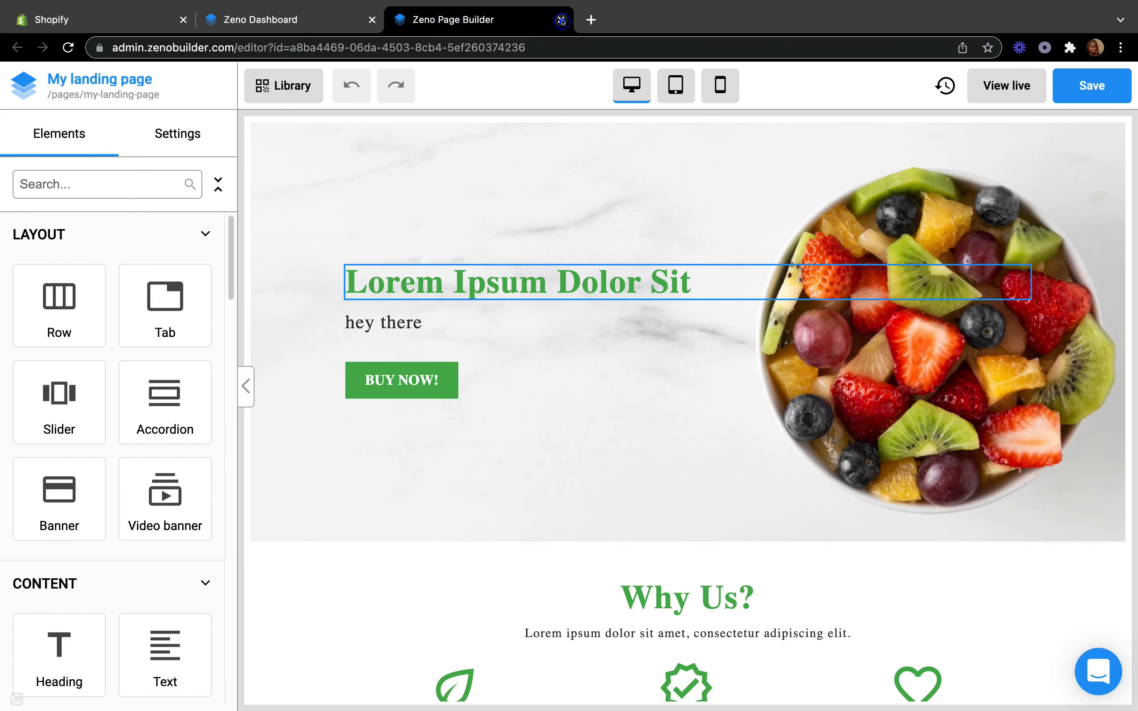
pyautogui.click(603, 281)
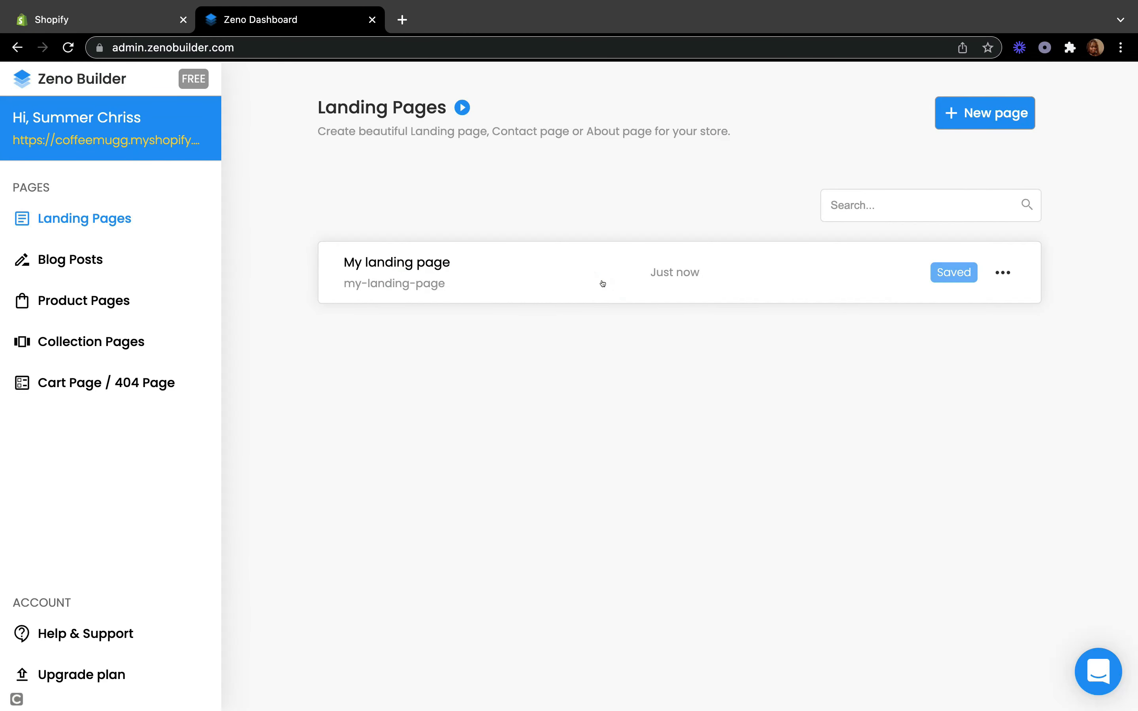
pyautogui.click(991, 277)
pyautogui.click(954, 483)
pyautogui.click(496, 369)
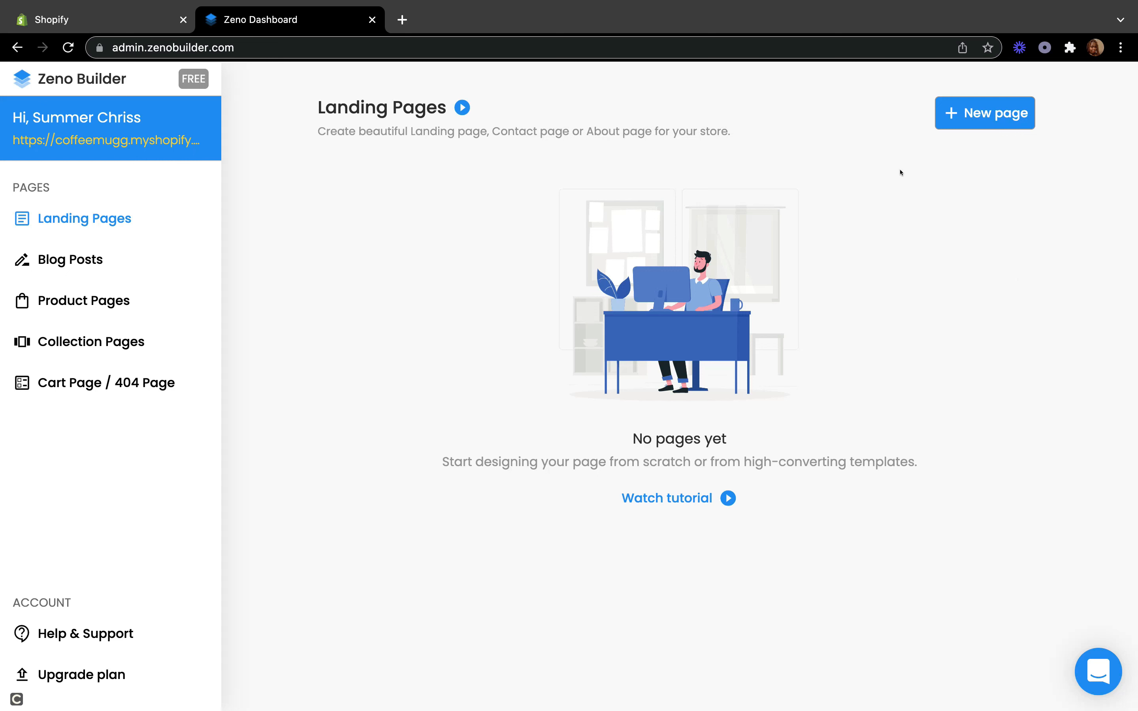
pyautogui.click(986, 119)
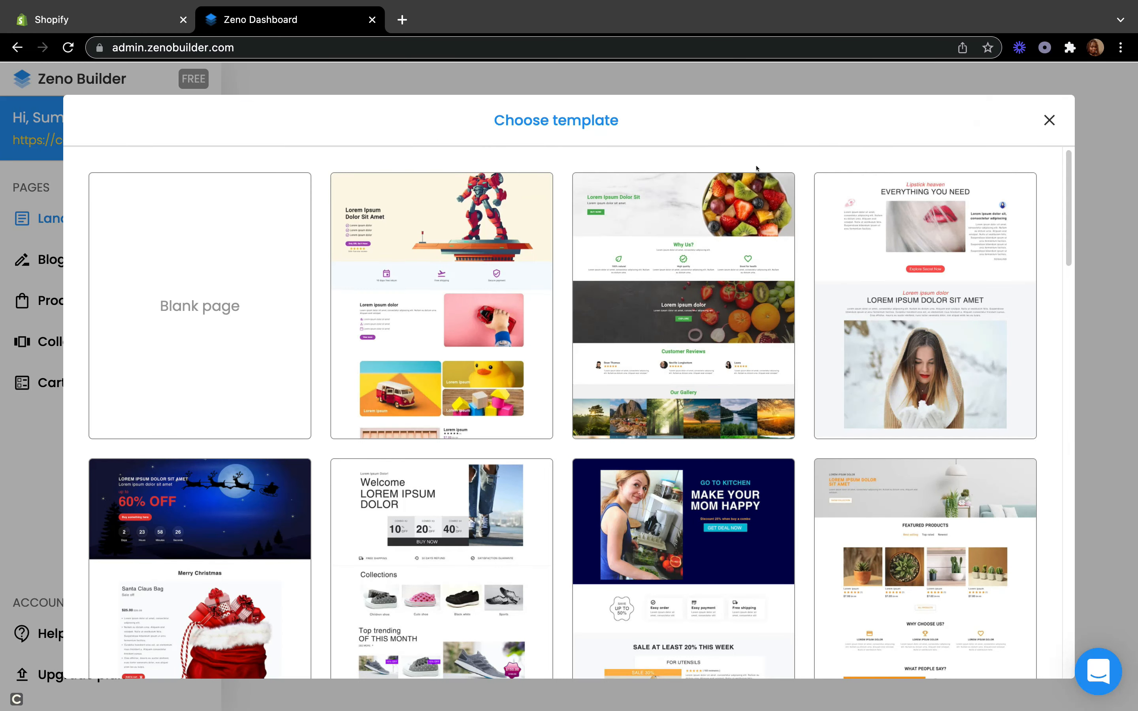
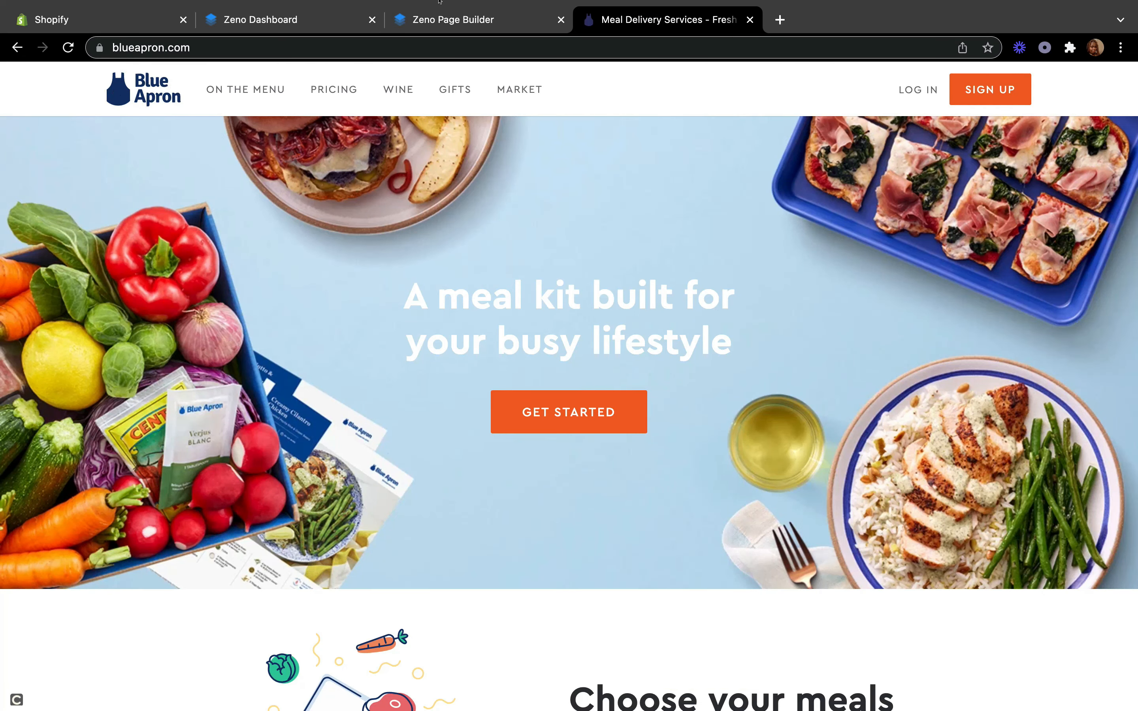
# Step: Return to the page builder and set the coffee Essentials logo image's width to 10%
pyautogui.click(445, 19)
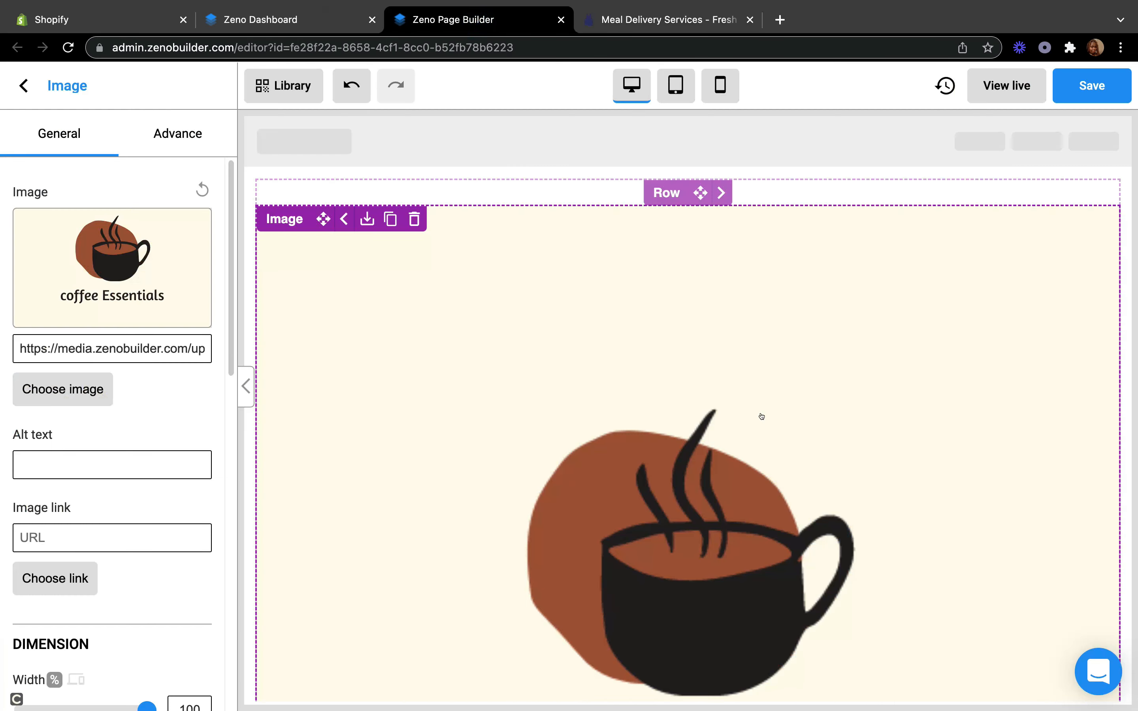
pyautogui.scroll(-3, 761, 414)
pyautogui.scroll(-2, 757, 408)
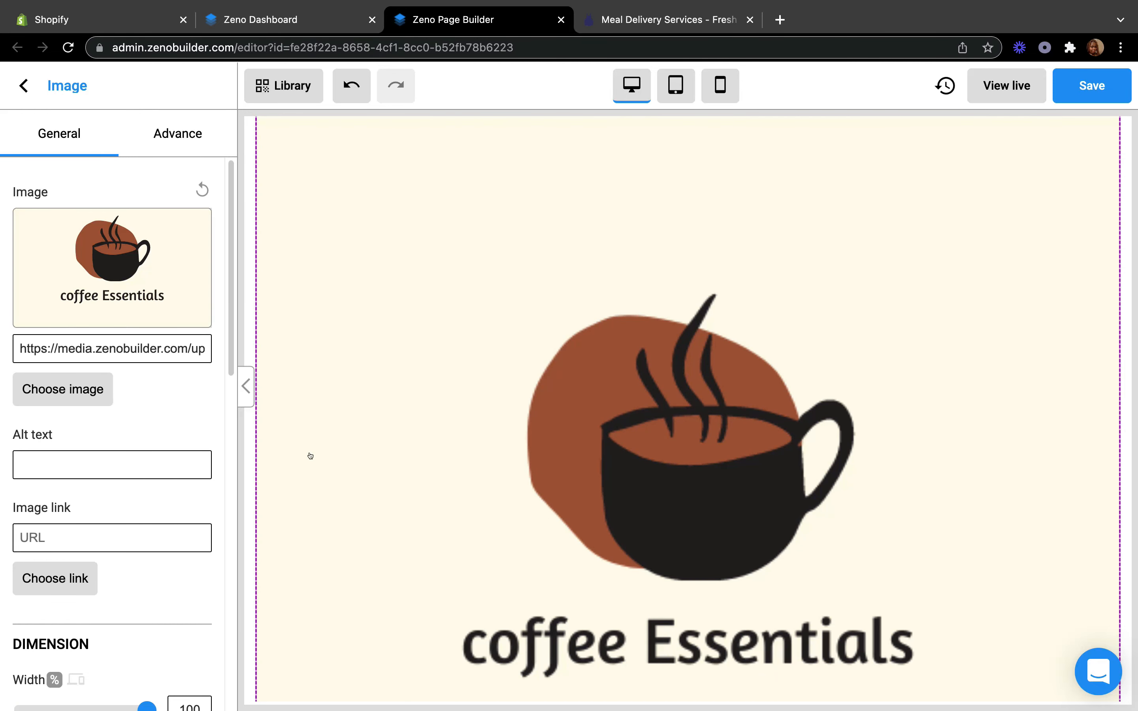
pyautogui.click(564, 473)
pyautogui.scroll(-10, 111, 460)
pyautogui.scroll(2, 78, 231)
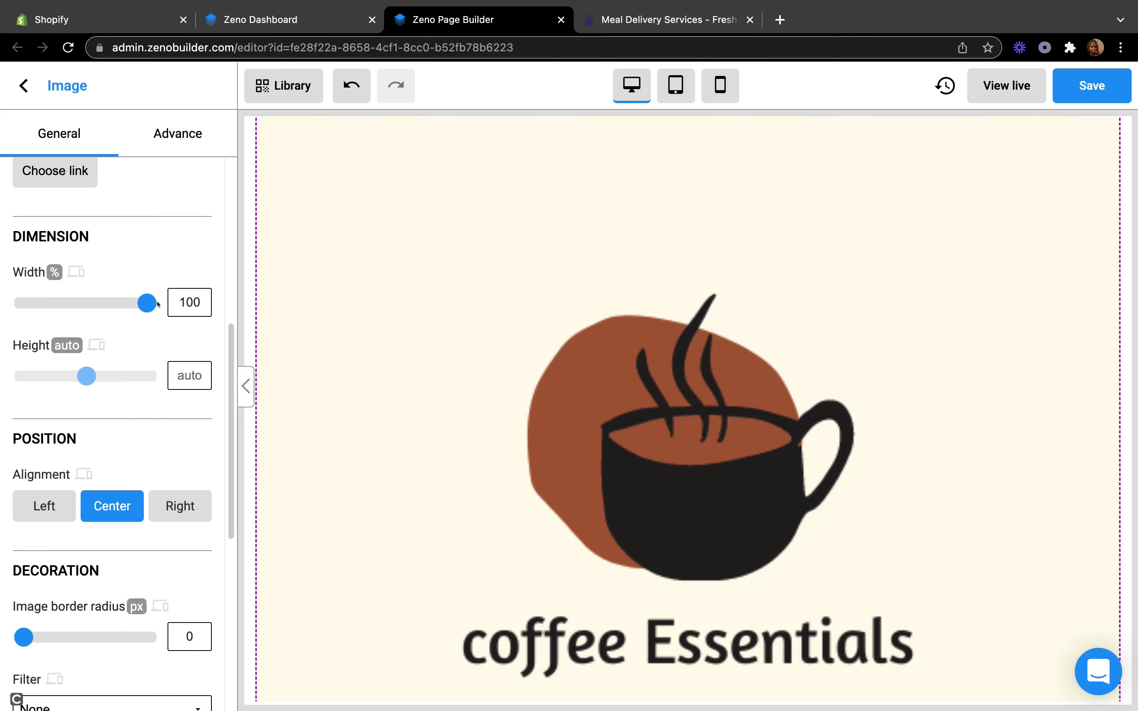
pyautogui.moveTo(136, 308); pyautogui.dragTo(18, 303)
pyautogui.click(196, 303)
pyautogui.press('BackSpace')
pyautogui.press('BackSpace')
pyautogui.write('10')
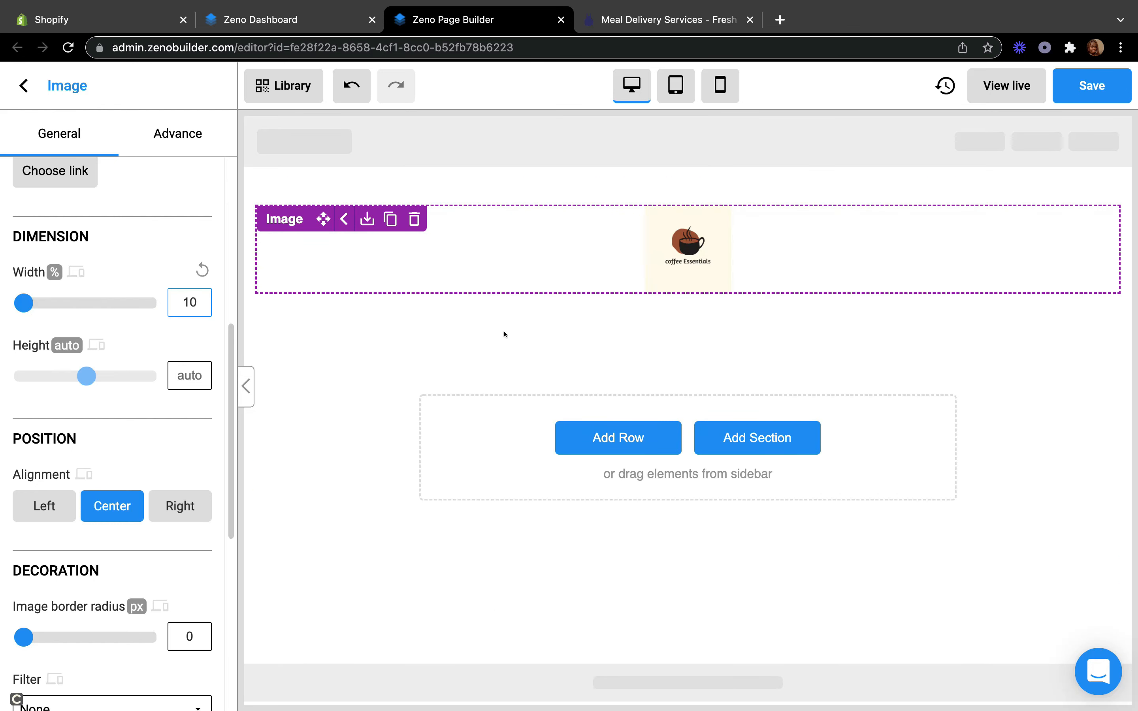
pyautogui.click(505, 332)
# Step: Check the Blue Apron reference page, try left and right alignment on the logo image and set it back to center
pyautogui.click(706, 258)
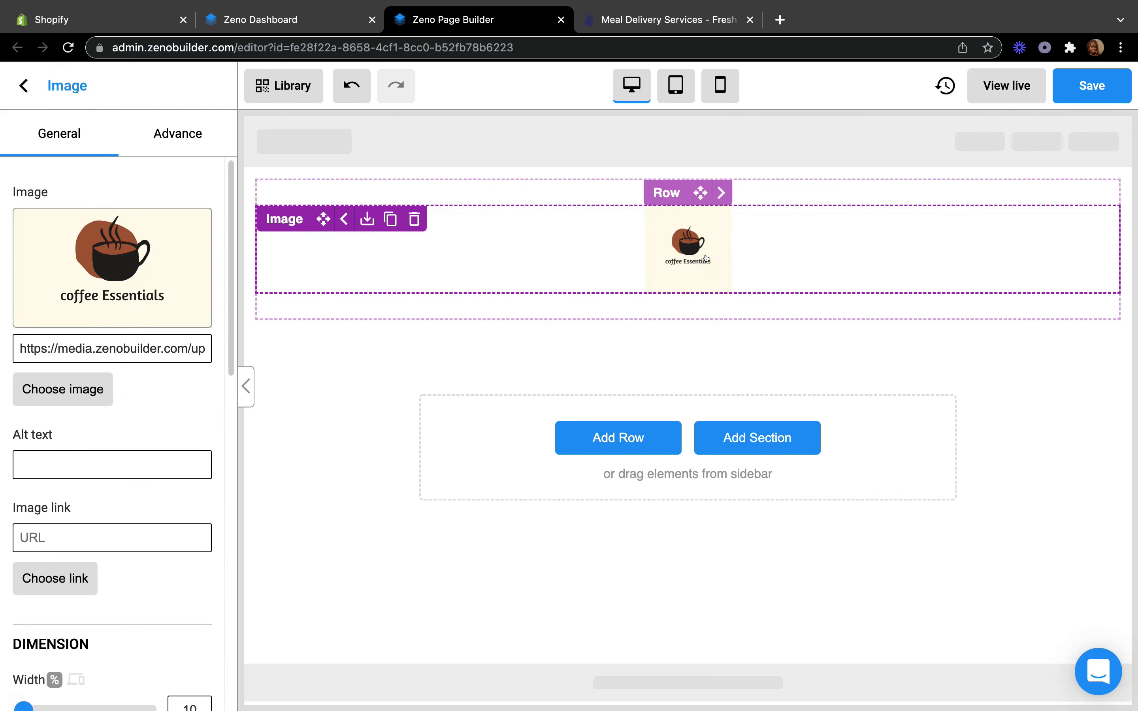
pyautogui.click(678, 19)
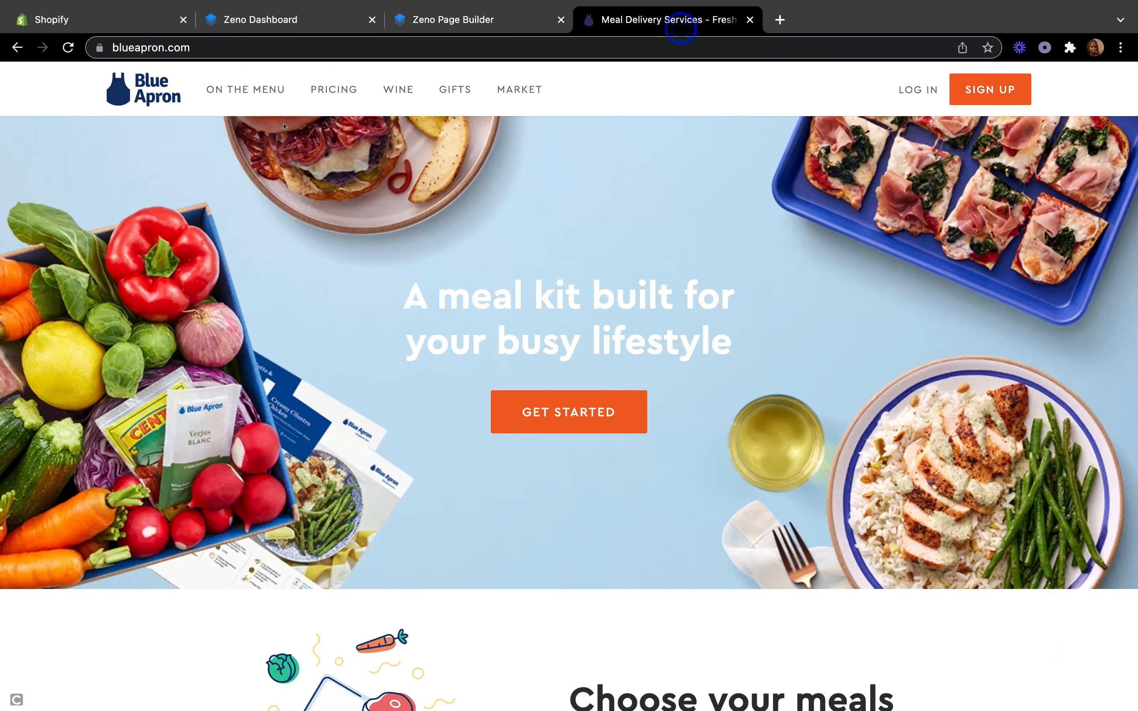
pyautogui.click(438, 24)
pyautogui.scroll(-3, 139, 493)
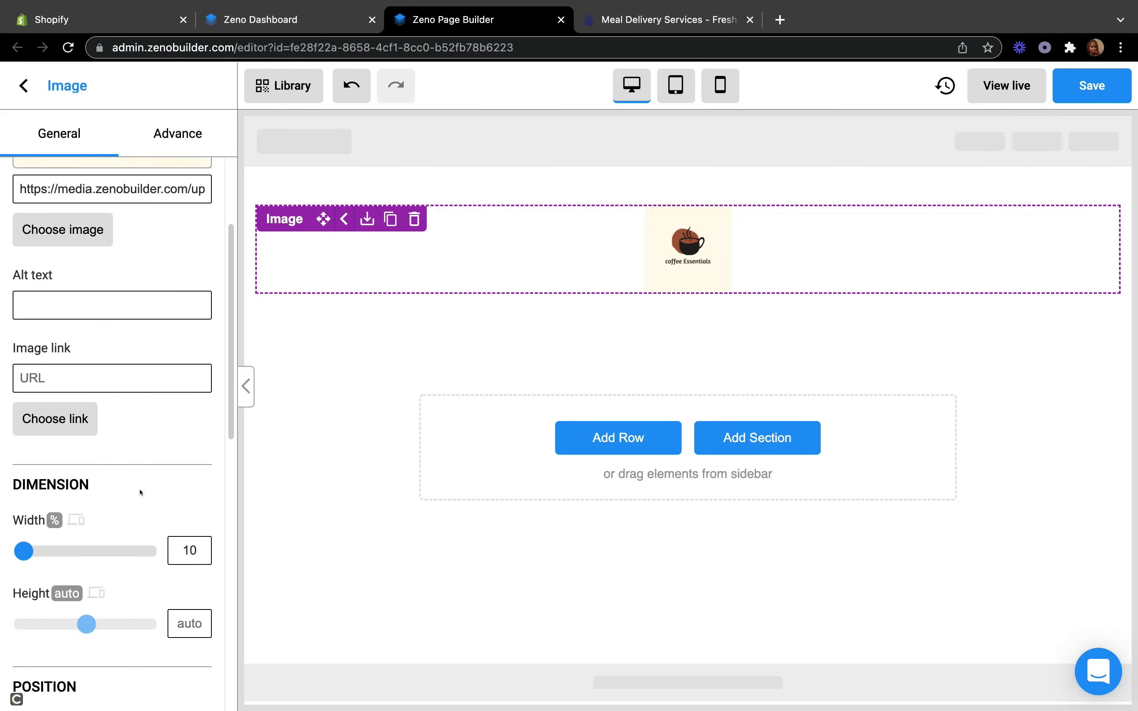
pyautogui.scroll(-5, 139, 492)
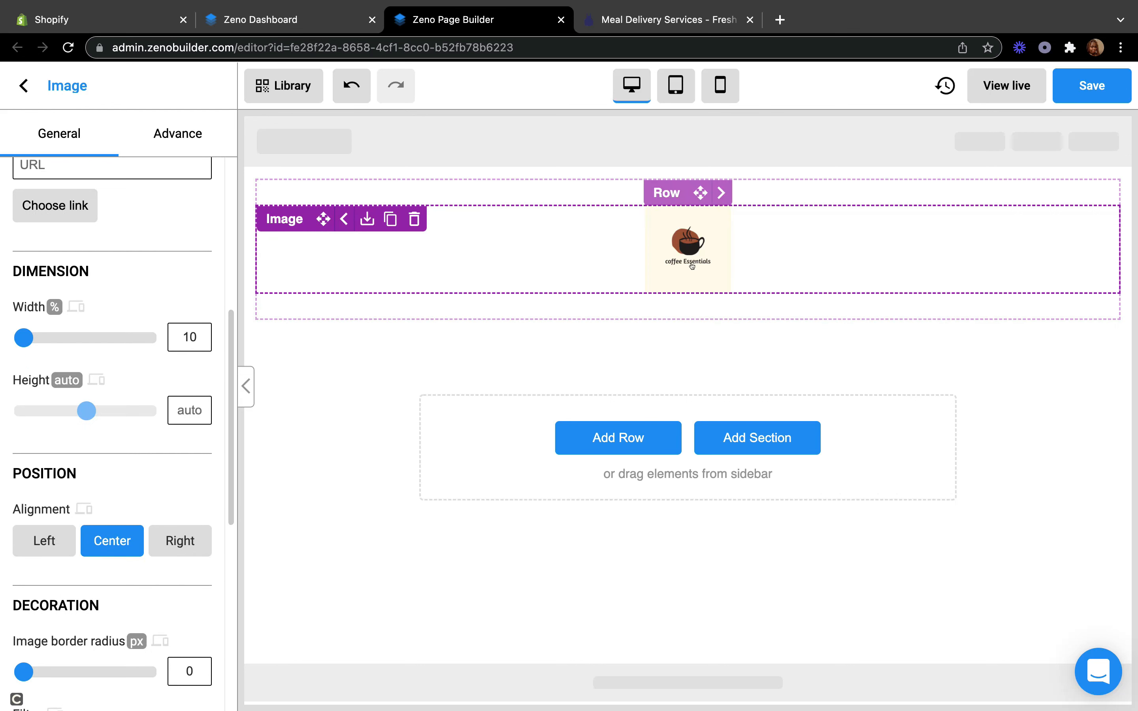
pyautogui.click(55, 546)
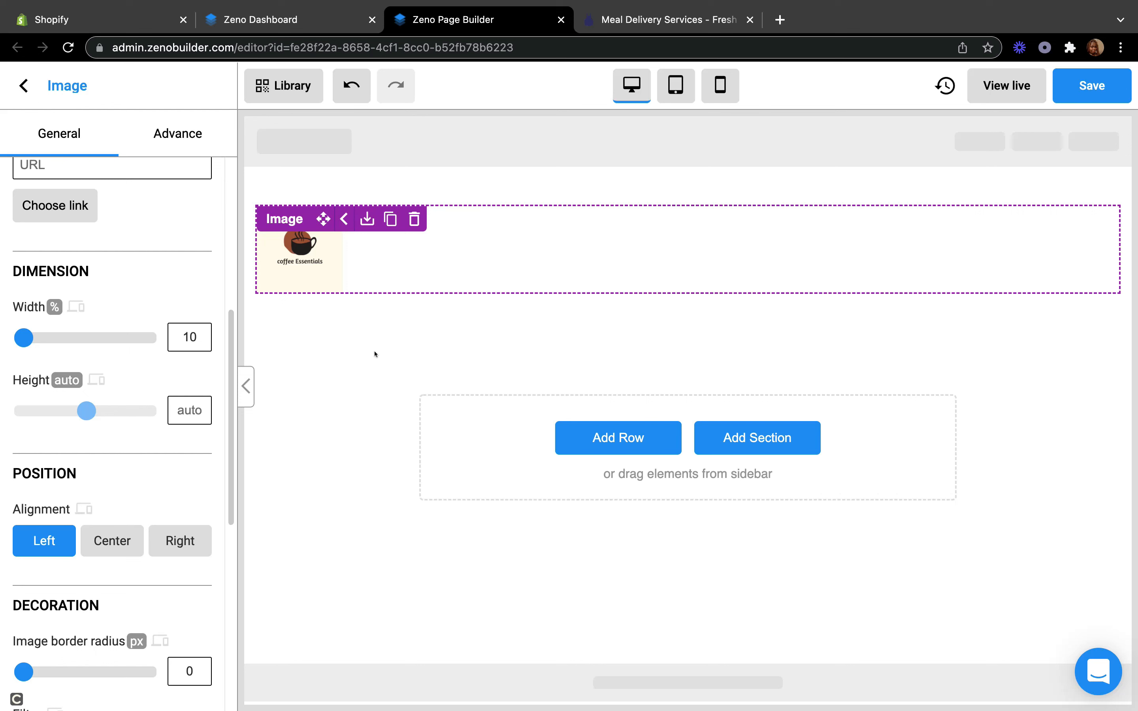
pyautogui.click(120, 544)
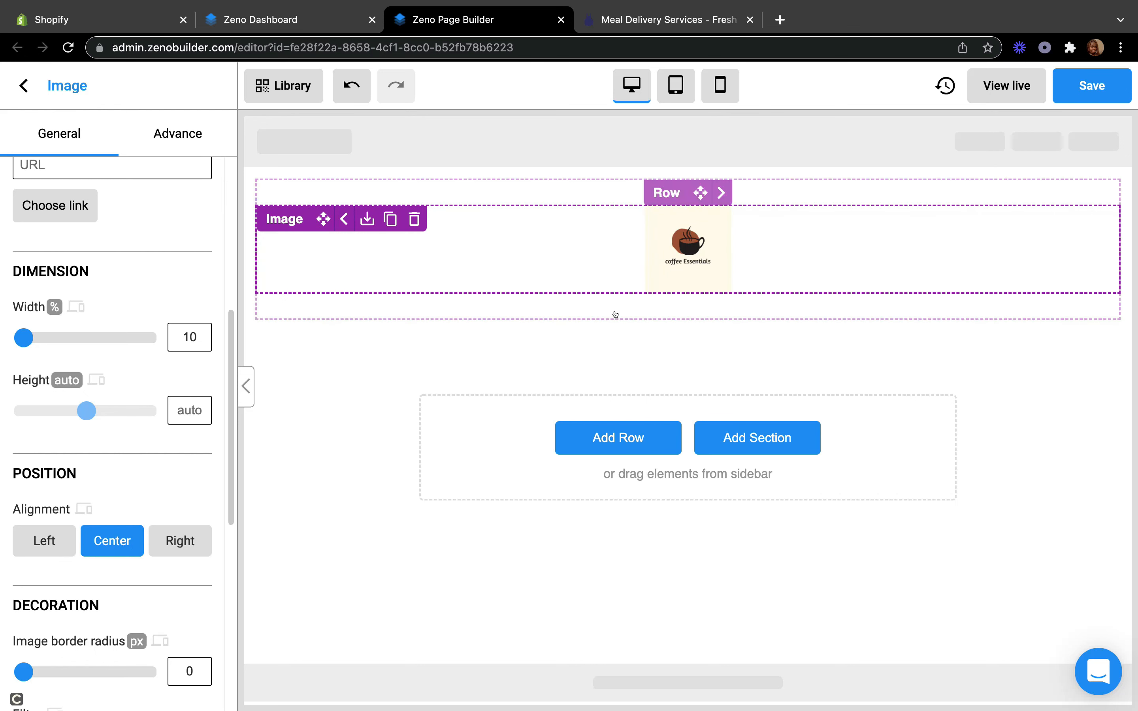
pyautogui.click(188, 536)
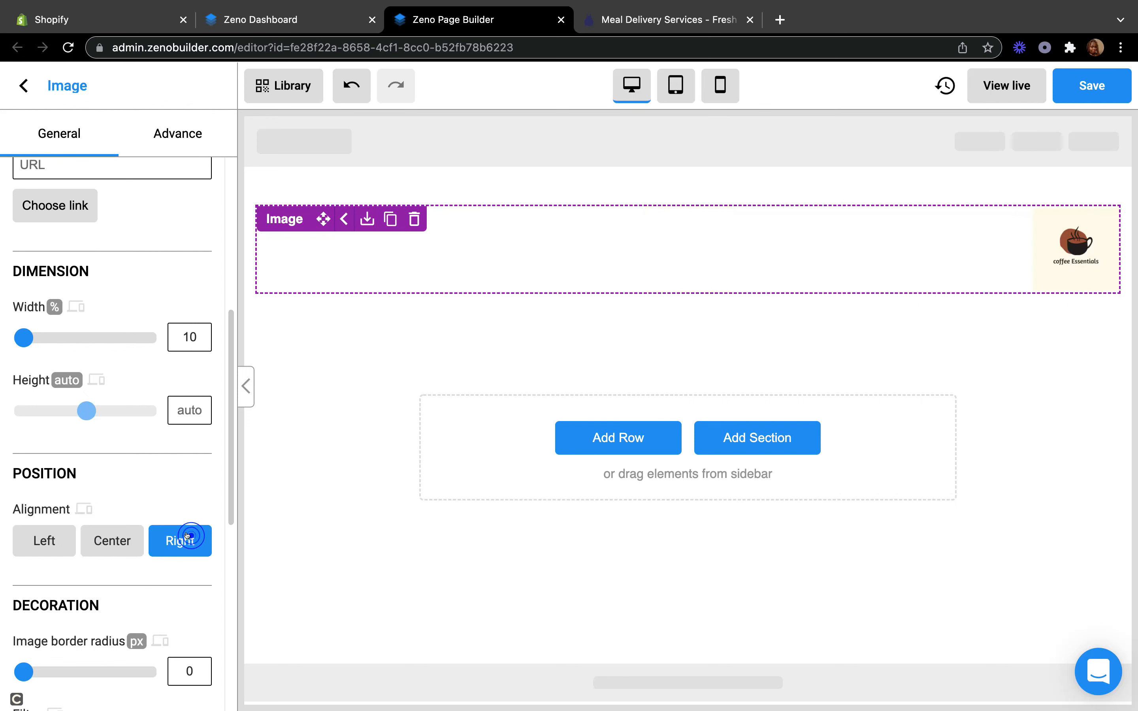
pyautogui.click(97, 554)
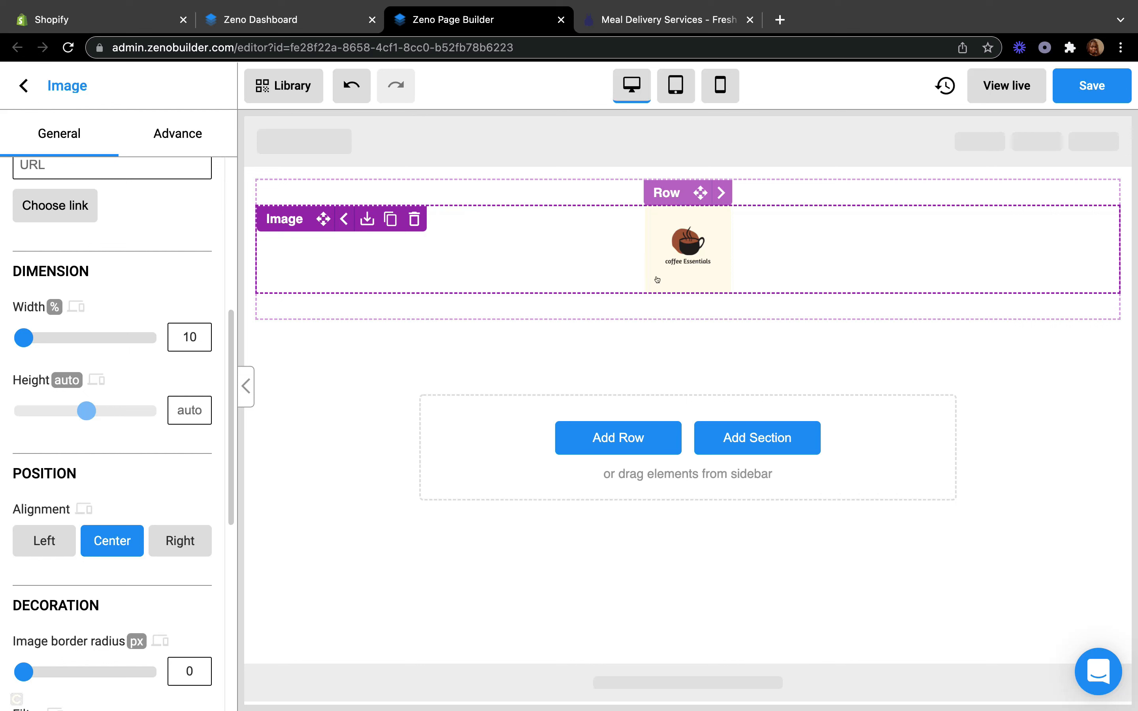
# Step: Consult the Blue Apron reference page and add a Banner element directly below the coffee Essentials logo
pyautogui.click(21, 84)
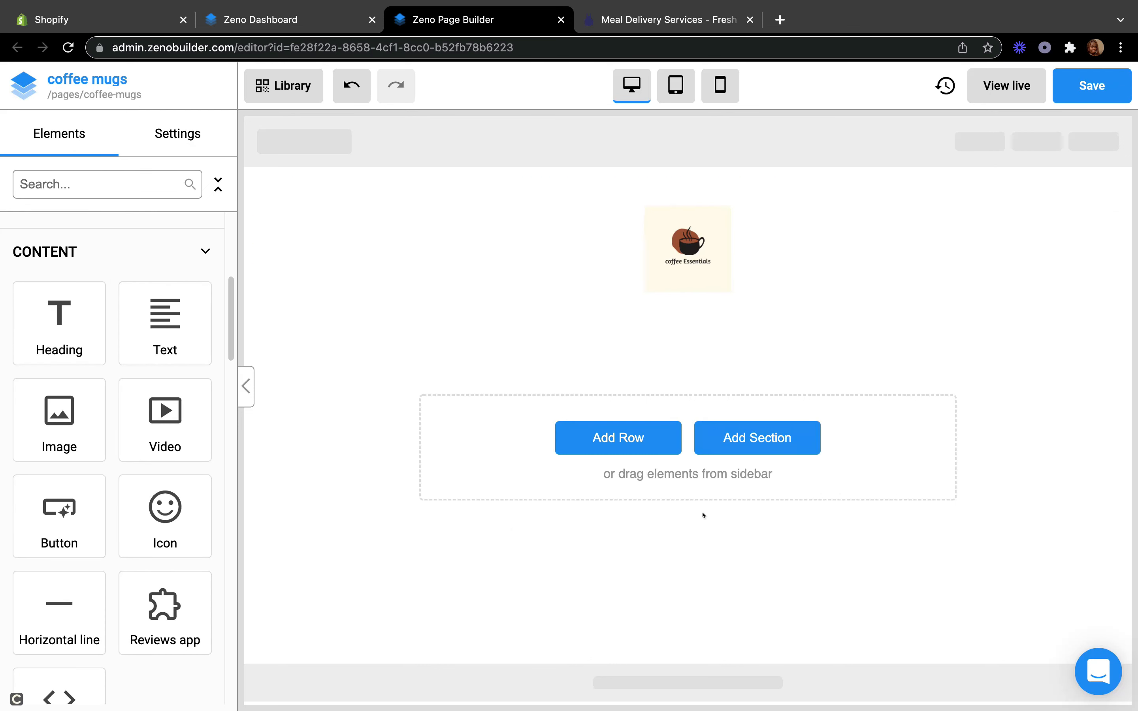
pyautogui.click(645, 21)
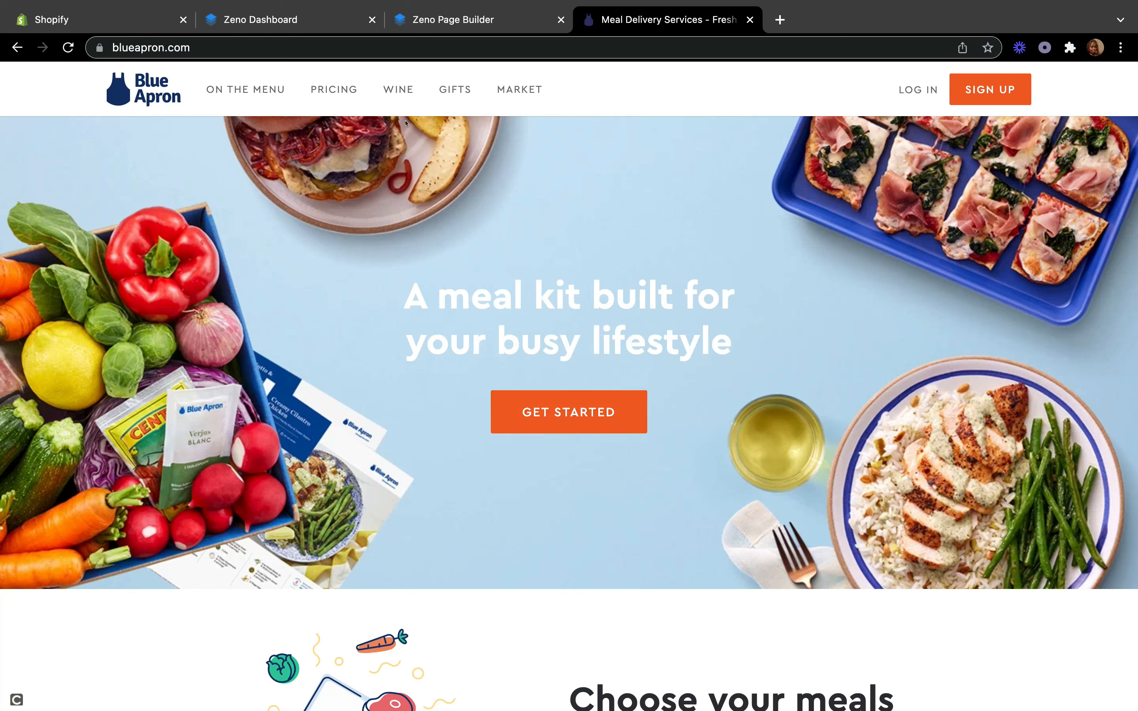
pyautogui.click(463, 7)
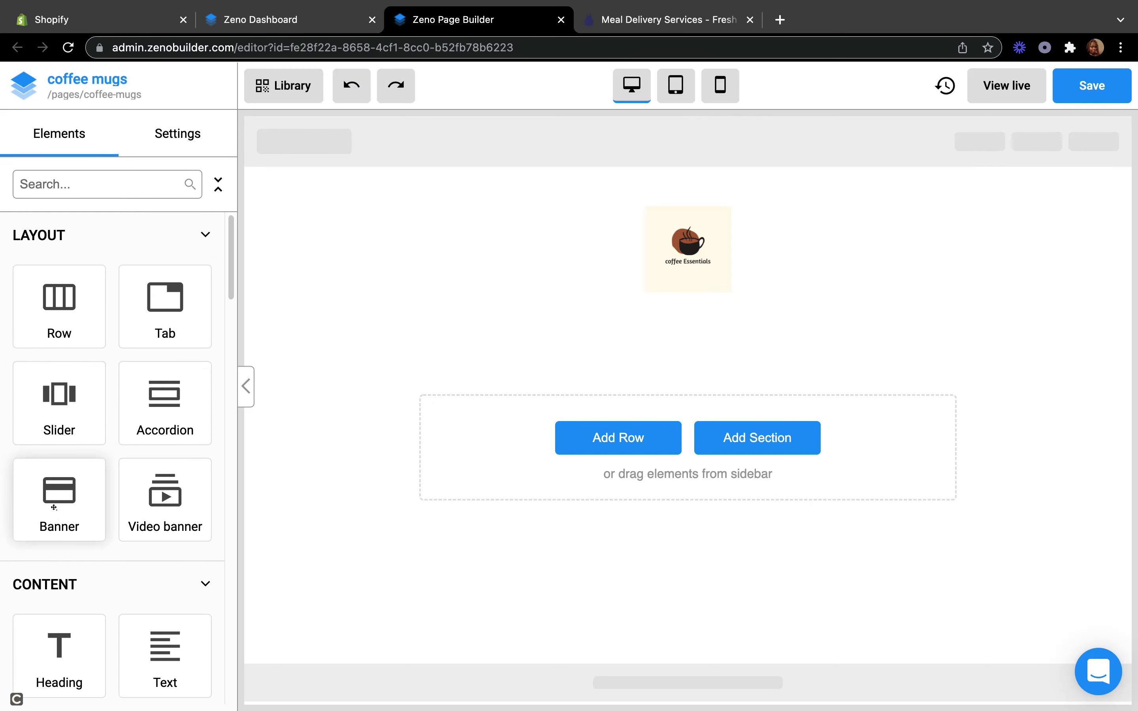
pyautogui.moveTo(54, 507); pyautogui.dragTo(600, 393)
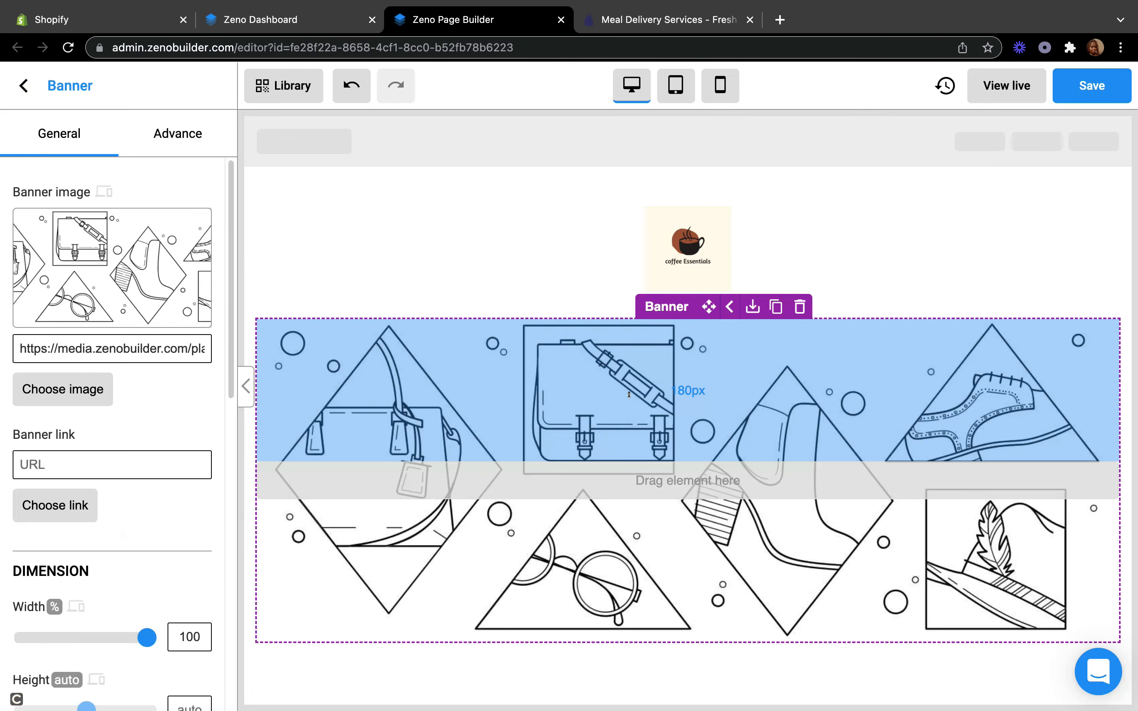
pyautogui.scroll(-2, 699, 448)
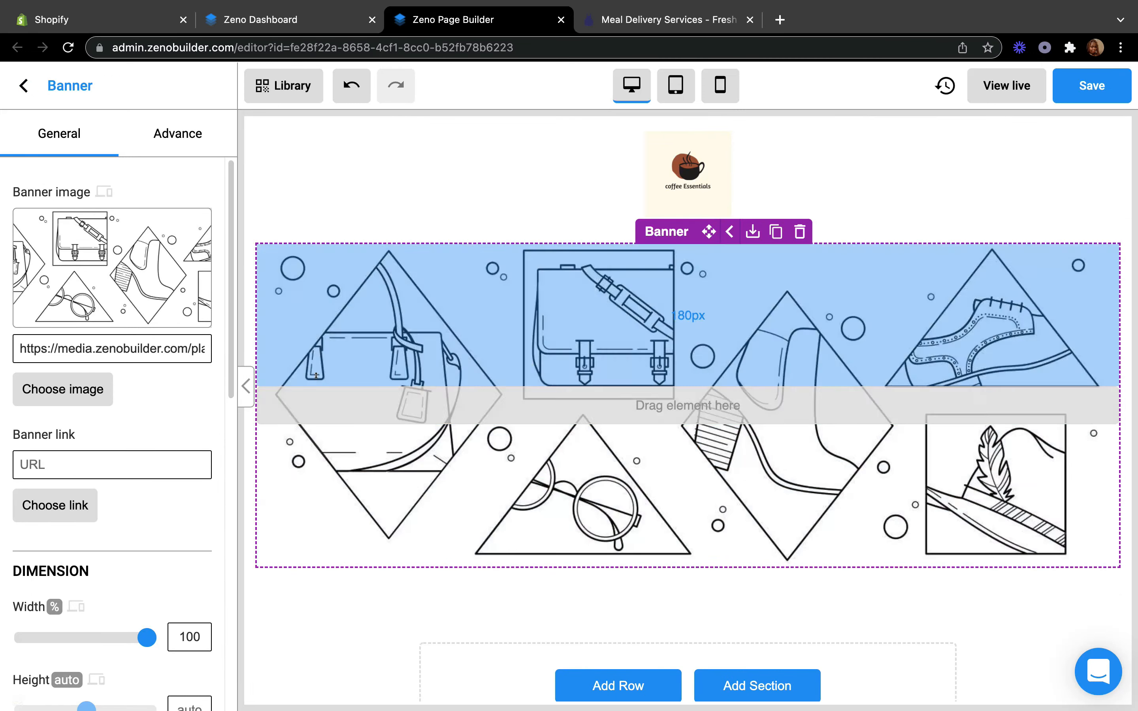
pyautogui.moveTo(646, 262); pyautogui.dragTo(856, 411)
# Step: Upload the uncropped photo of two white mugs as the banner image and switch to the Blue Apron page to compare
pyautogui.click(87, 388)
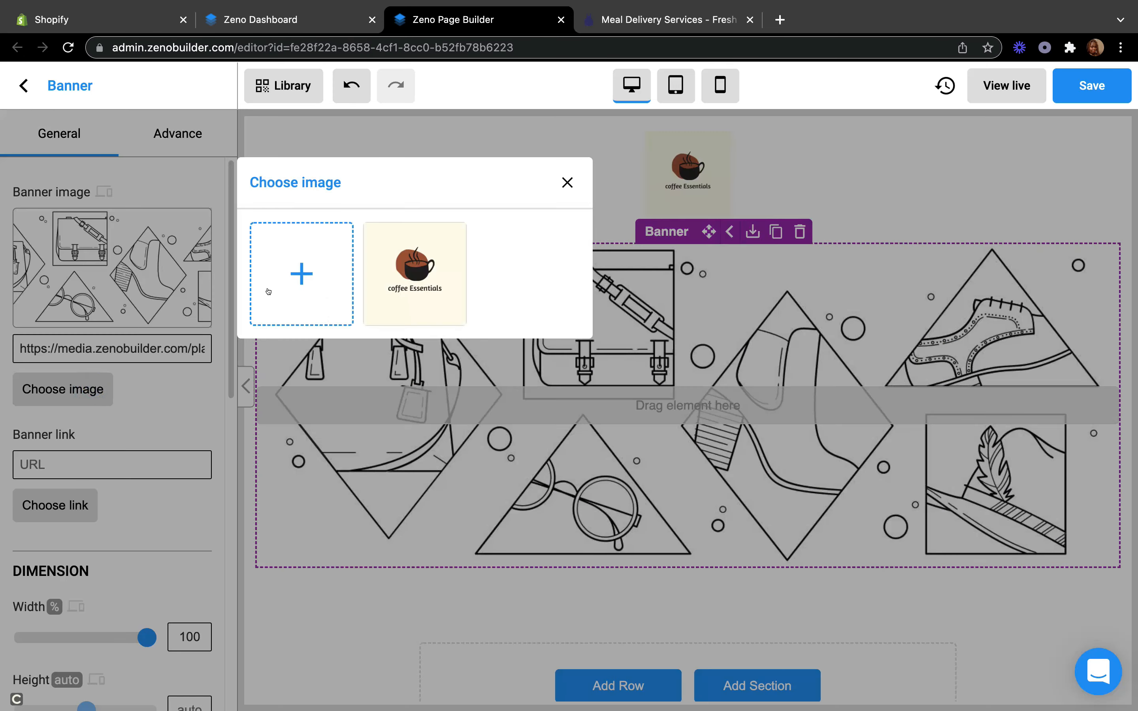
pyautogui.click(274, 267)
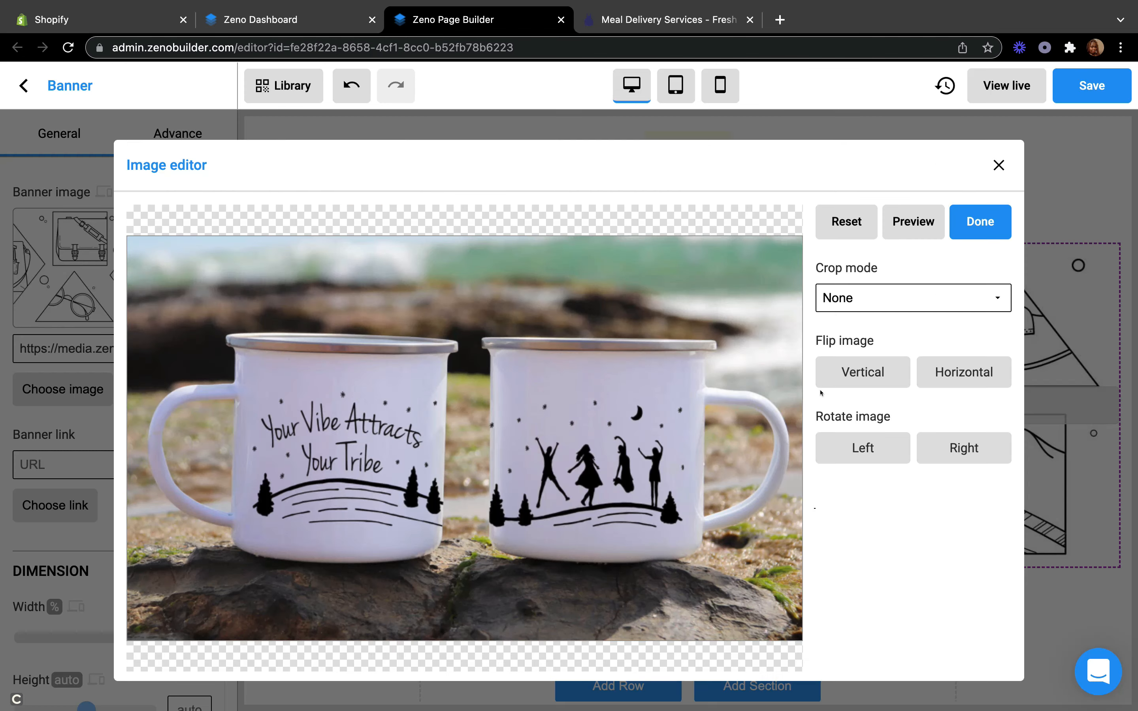
pyautogui.click(983, 229)
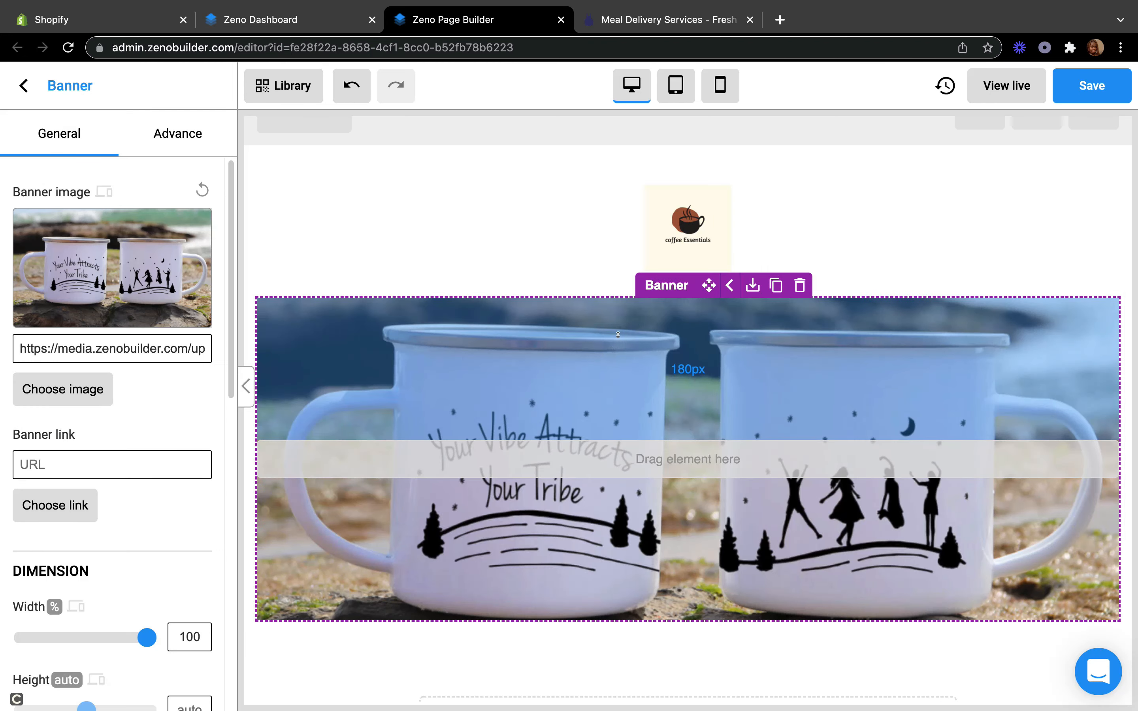
pyautogui.scroll(-3, 620, 360)
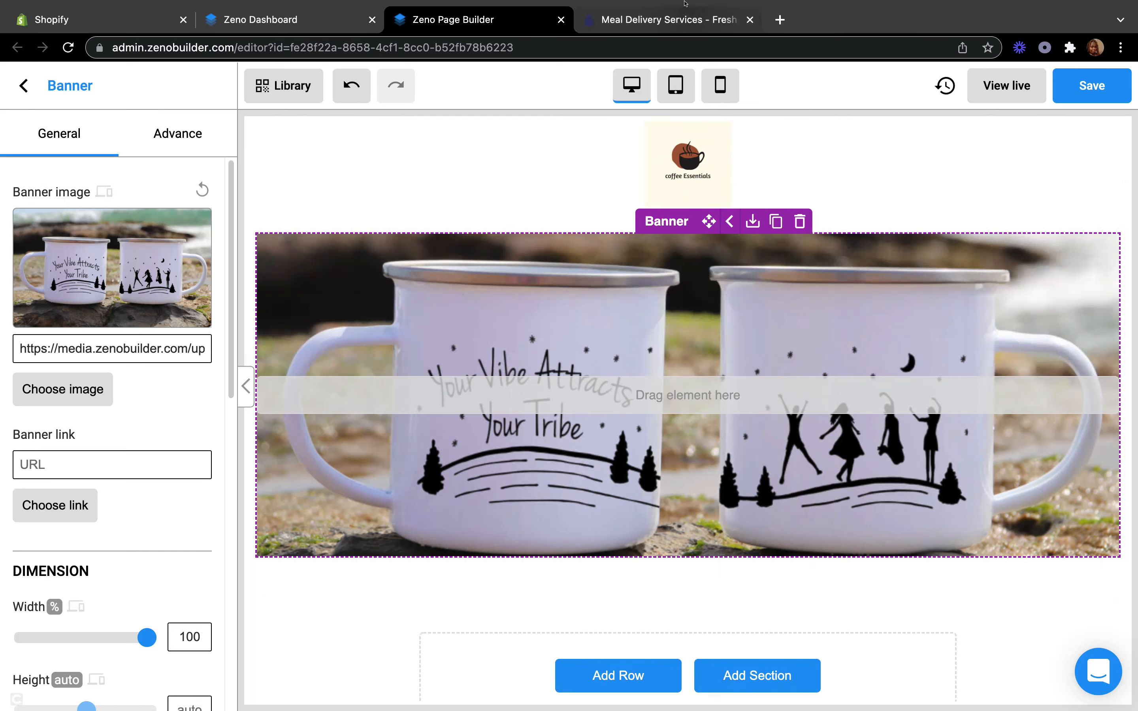
pyautogui.hotkey('ctrl', 'Tab')
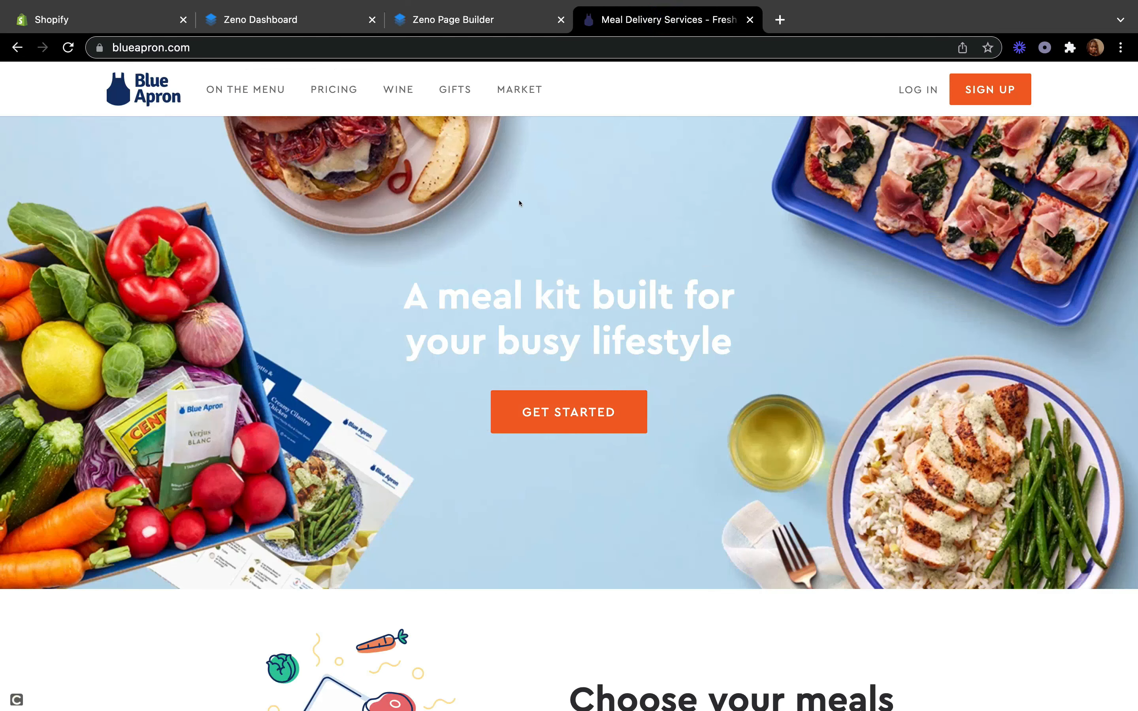
# Step: Return to the page builder, make the mug banner taller and remove the gap between the logo and the banner
pyautogui.click(438, 19)
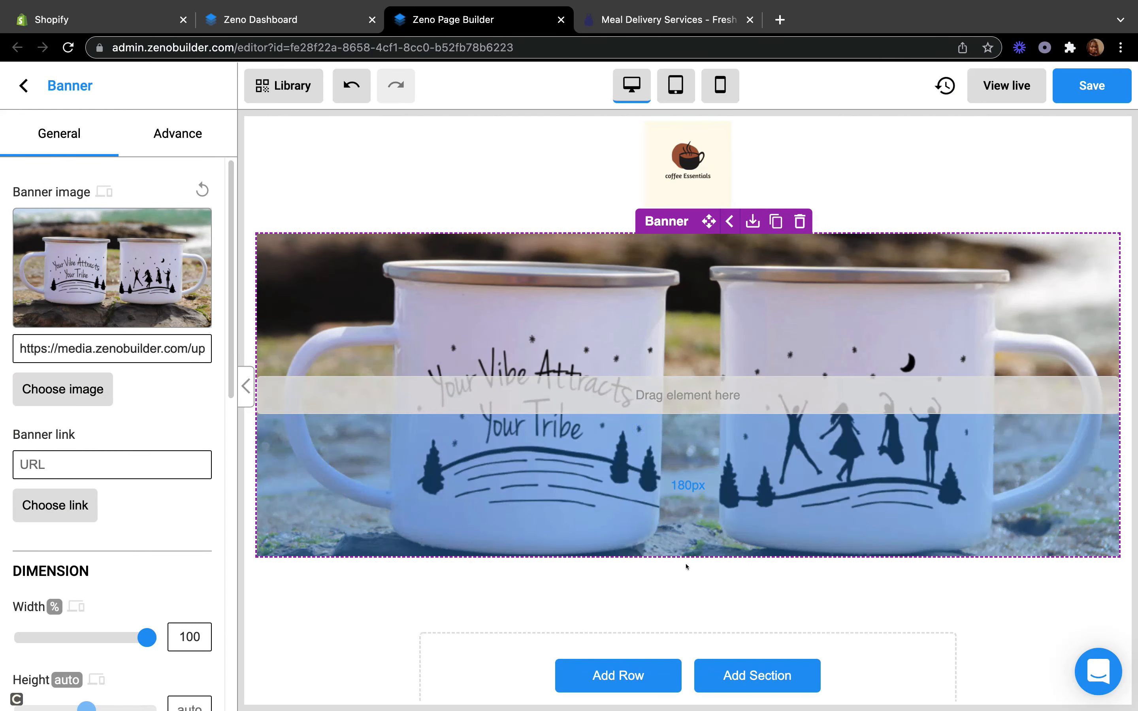
pyautogui.moveTo(675, 550); pyautogui.dragTo(680, 606)
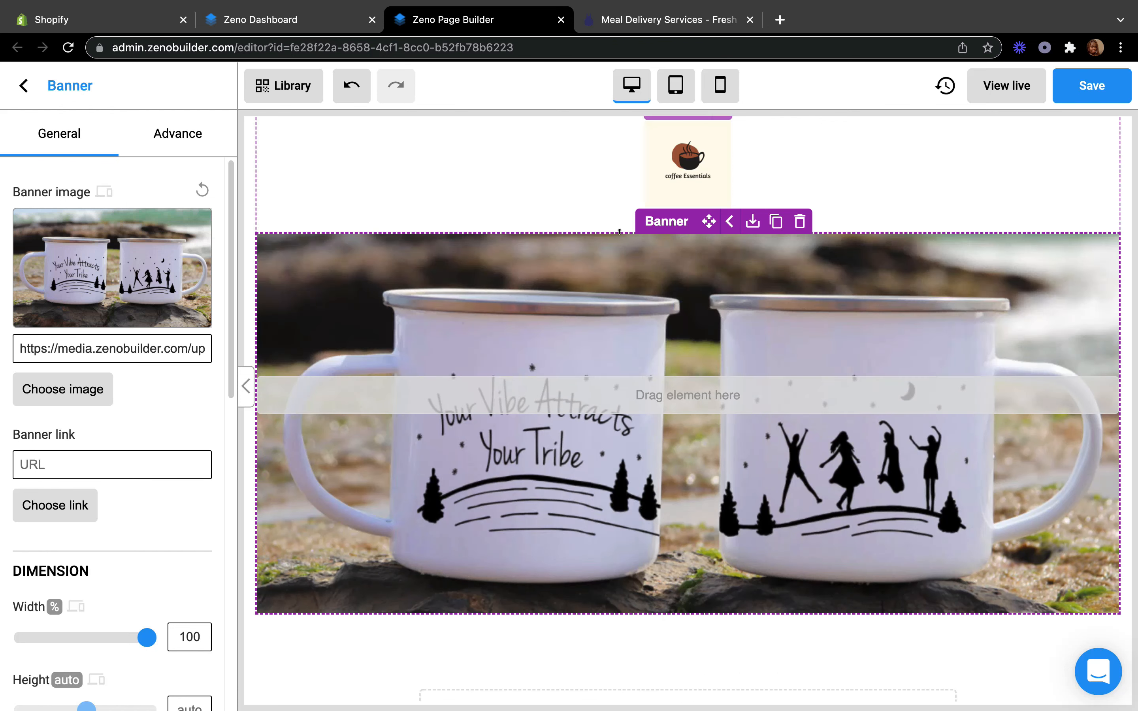
pyautogui.click(620, 229)
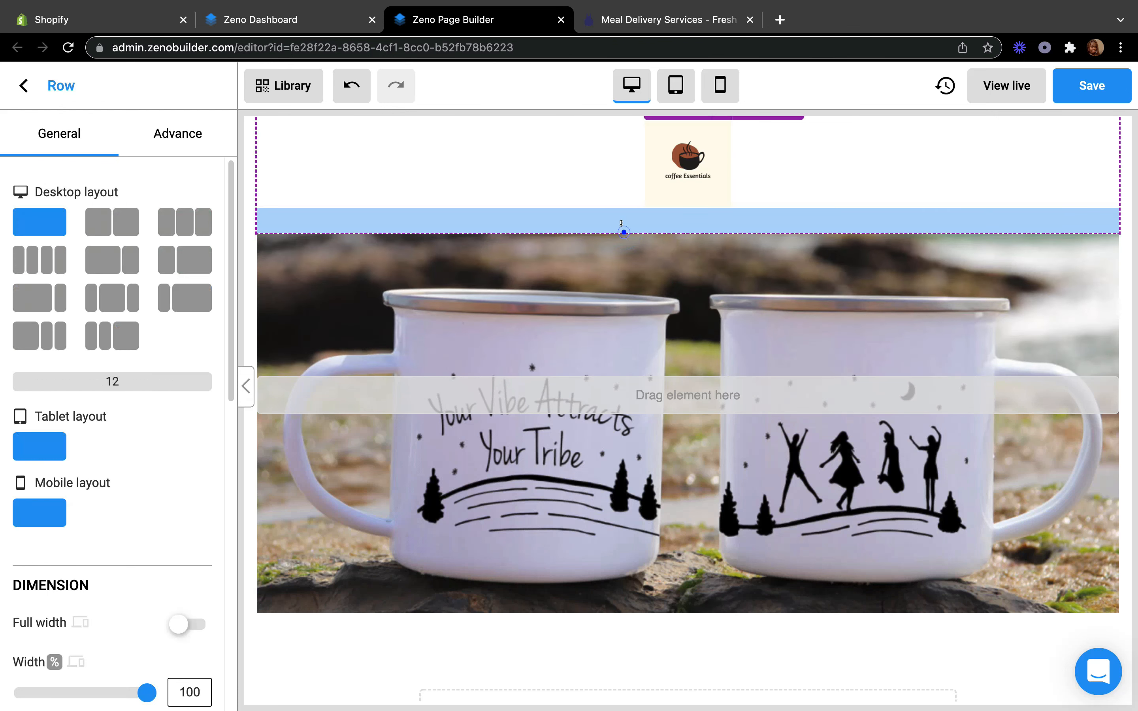
pyautogui.moveTo(621, 223); pyautogui.dragTo(617, 192)
pyautogui.click(616, 186)
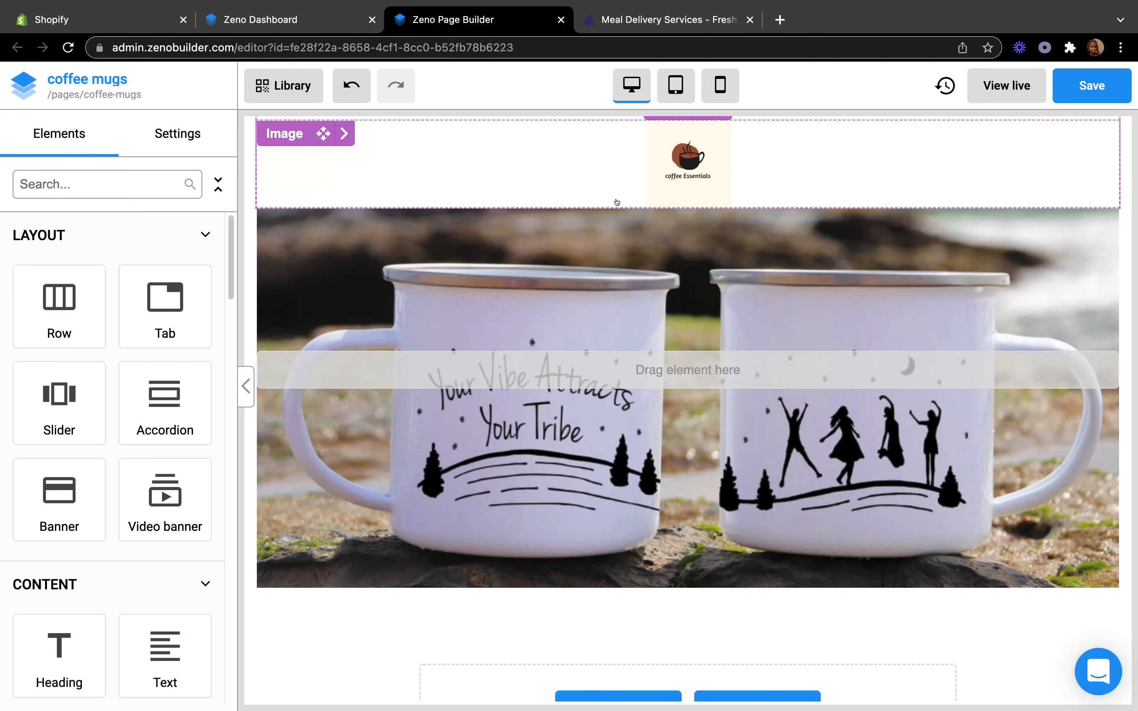
# Step: Review how the logo image and the mug banner sit together on the page
pyautogui.click(617, 201)
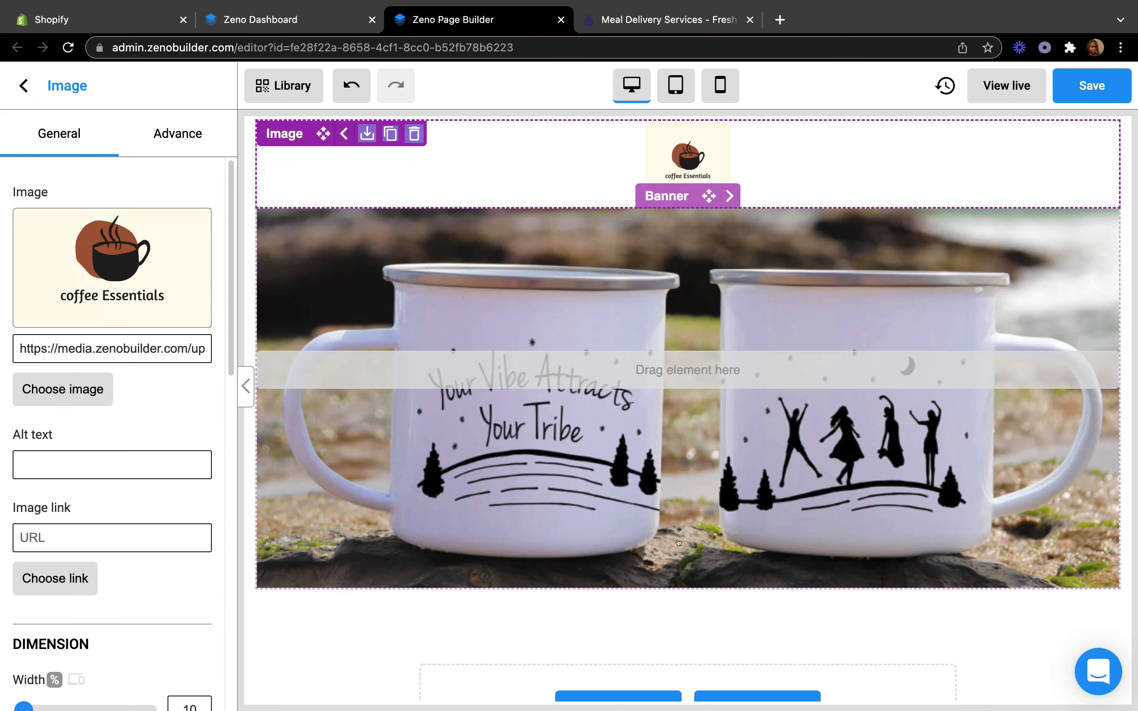
pyautogui.click(664, 595)
pyautogui.scroll(-4, 712, 419)
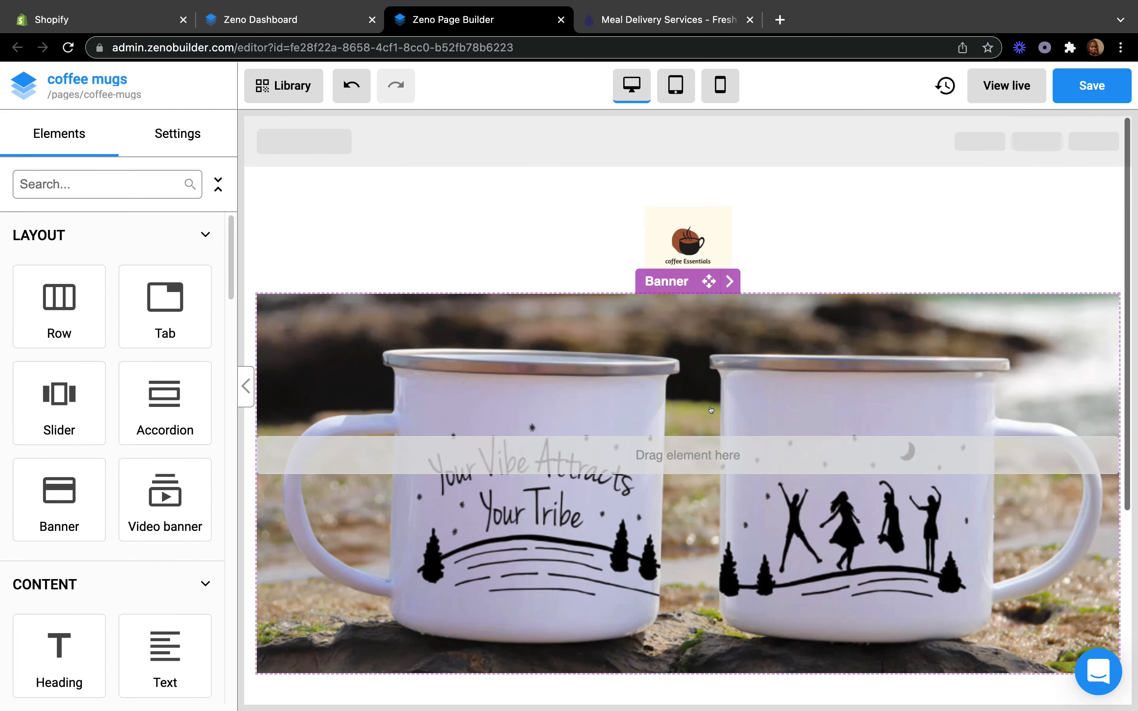
pyautogui.scroll(5, 711, 410)
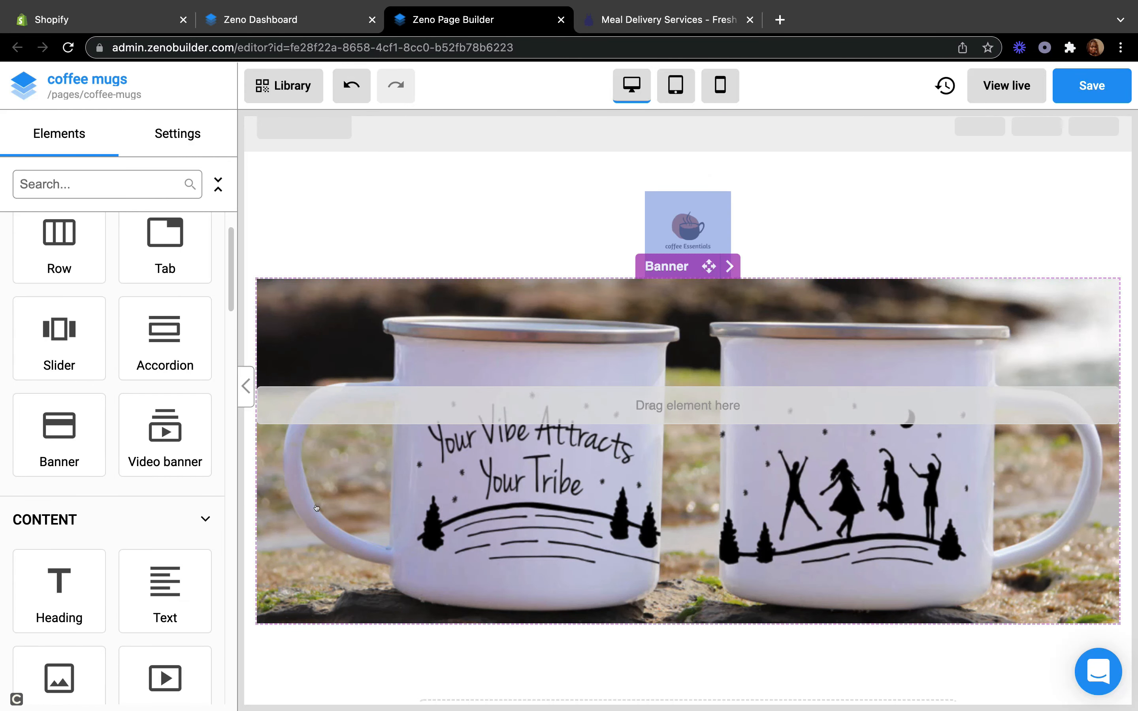
pyautogui.scroll(-3, 911, 419)
pyautogui.scroll(2, 61, 390)
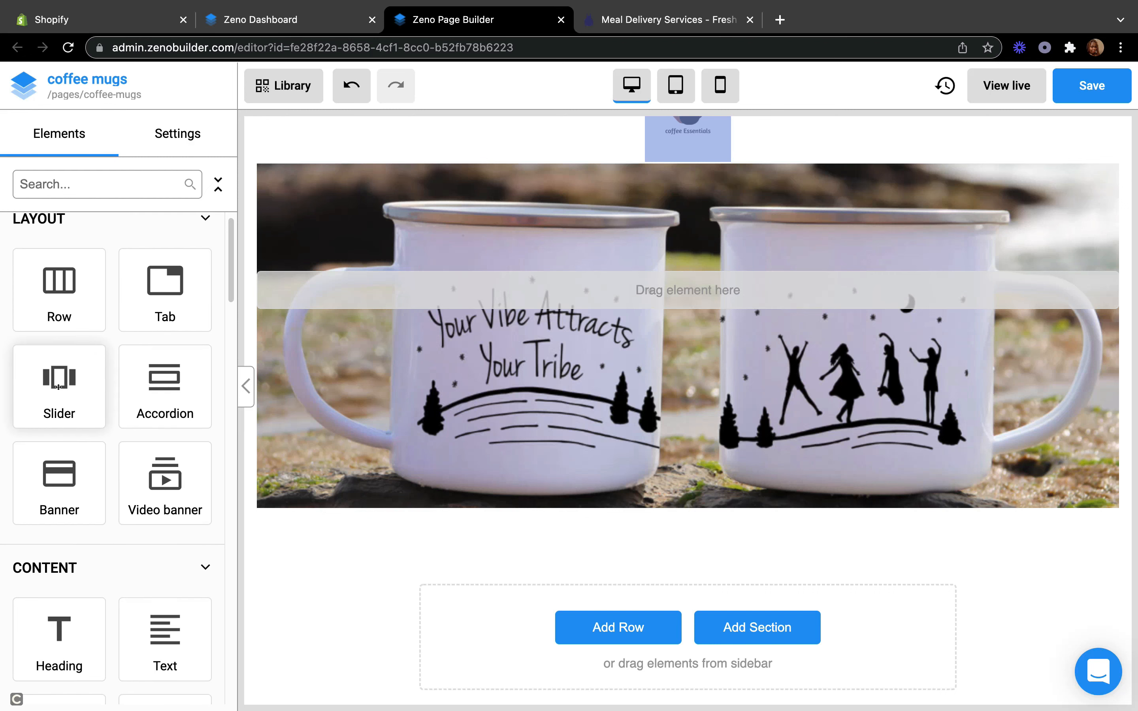
pyautogui.scroll(-1, 452, 381)
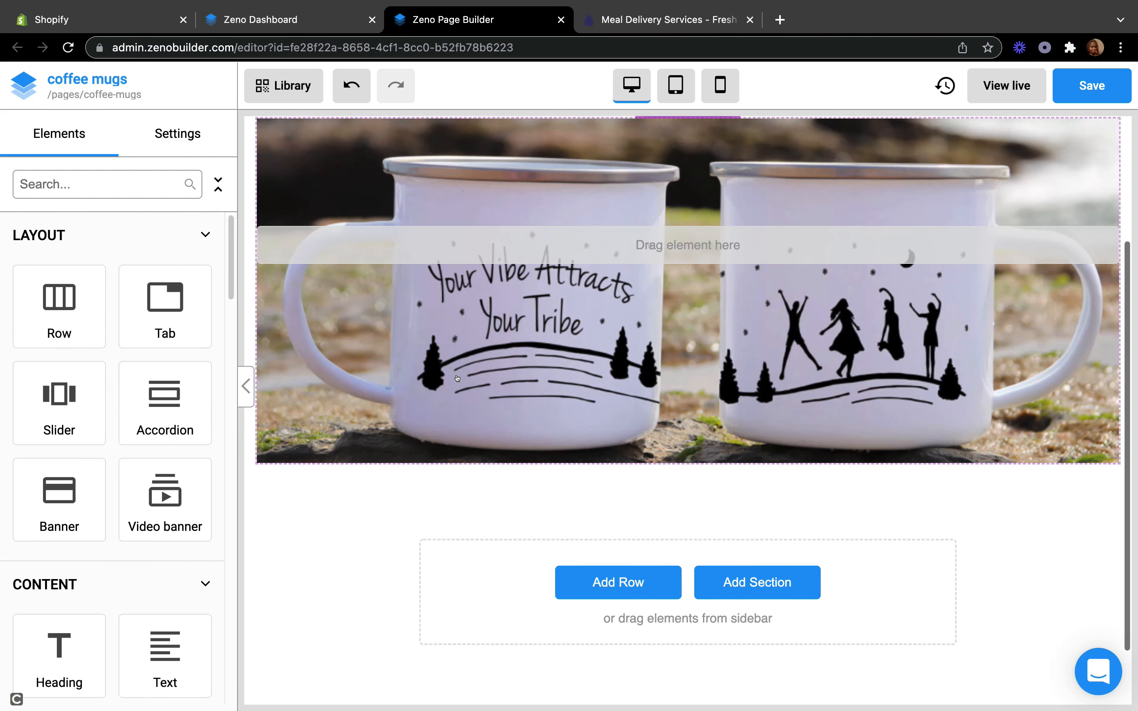
pyautogui.scroll(2, 452, 371)
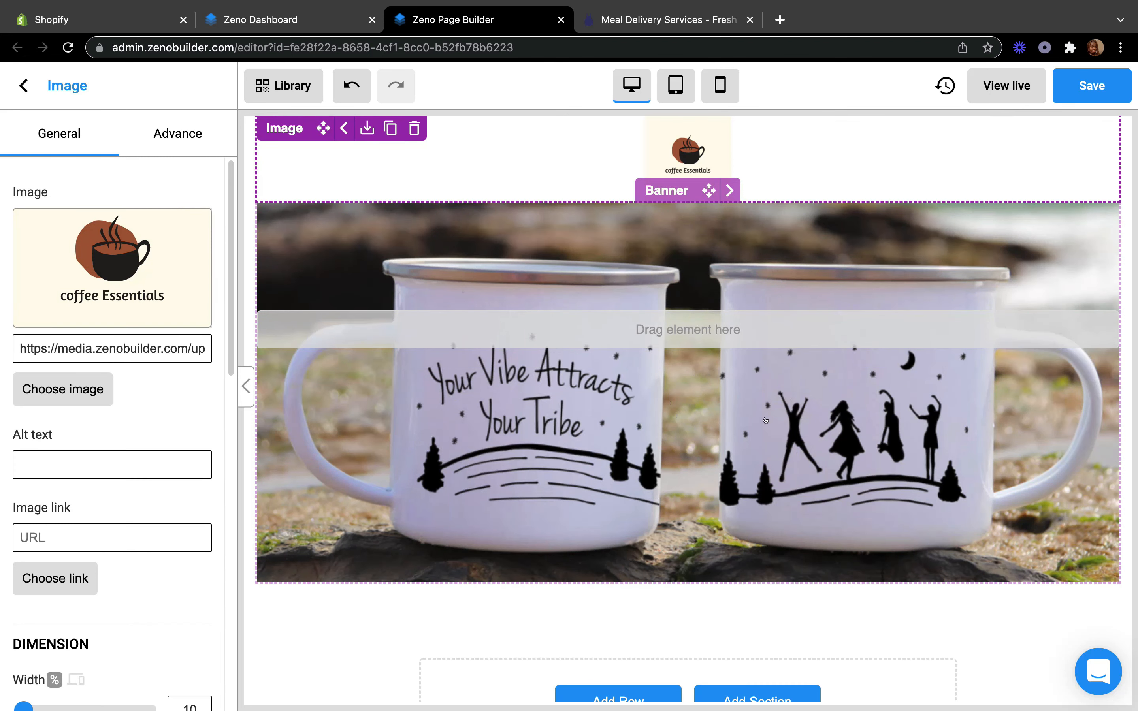
pyautogui.click(23, 85)
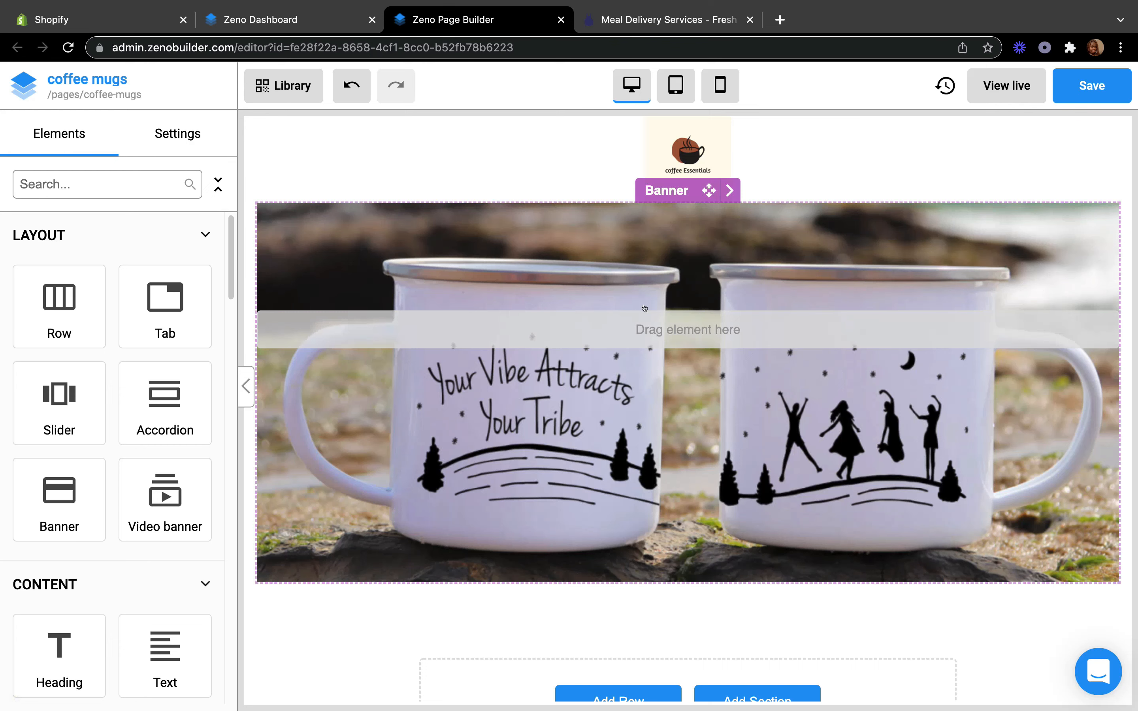
# Step: Consult the Blue Apron reference page and add a Heading element inside the mug banner
pyautogui.click(653, 22)
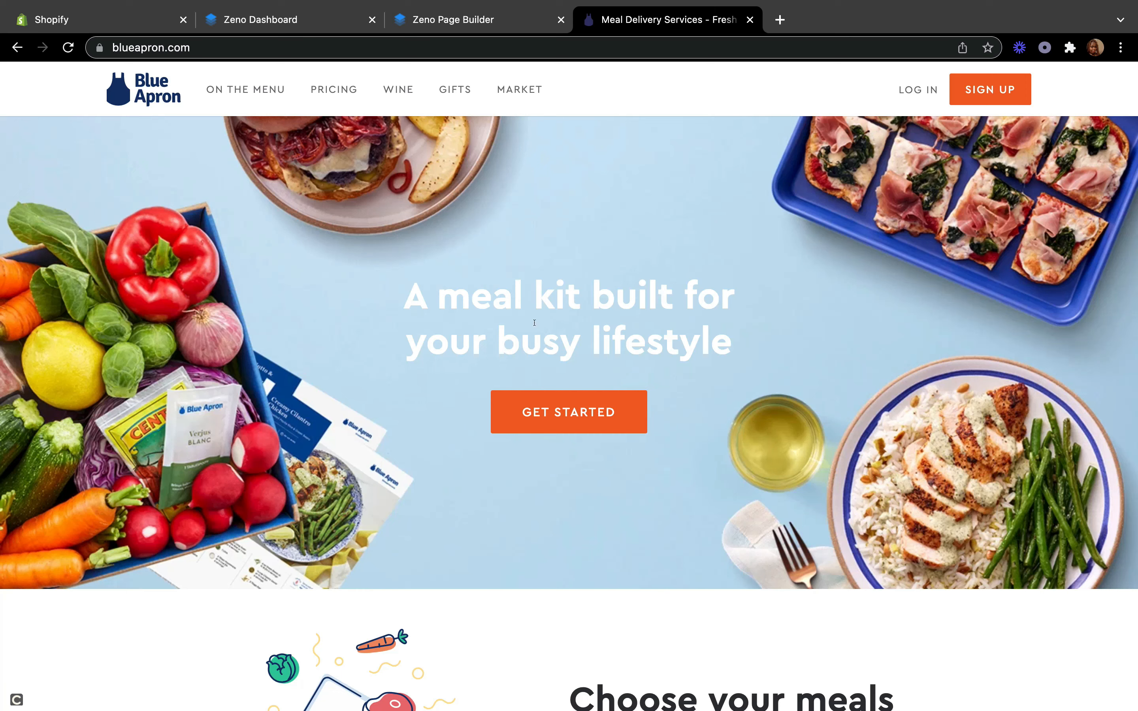
pyautogui.click(480, 21)
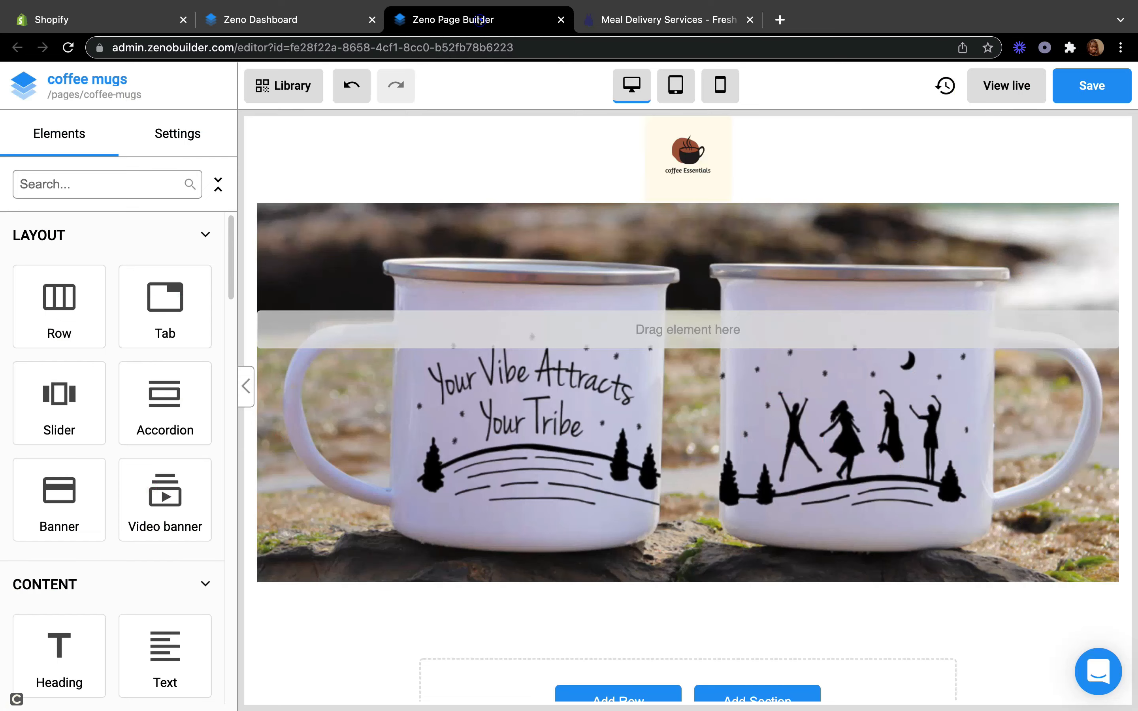
pyautogui.scroll(-3, 84, 476)
pyautogui.scroll(-2, 75, 526)
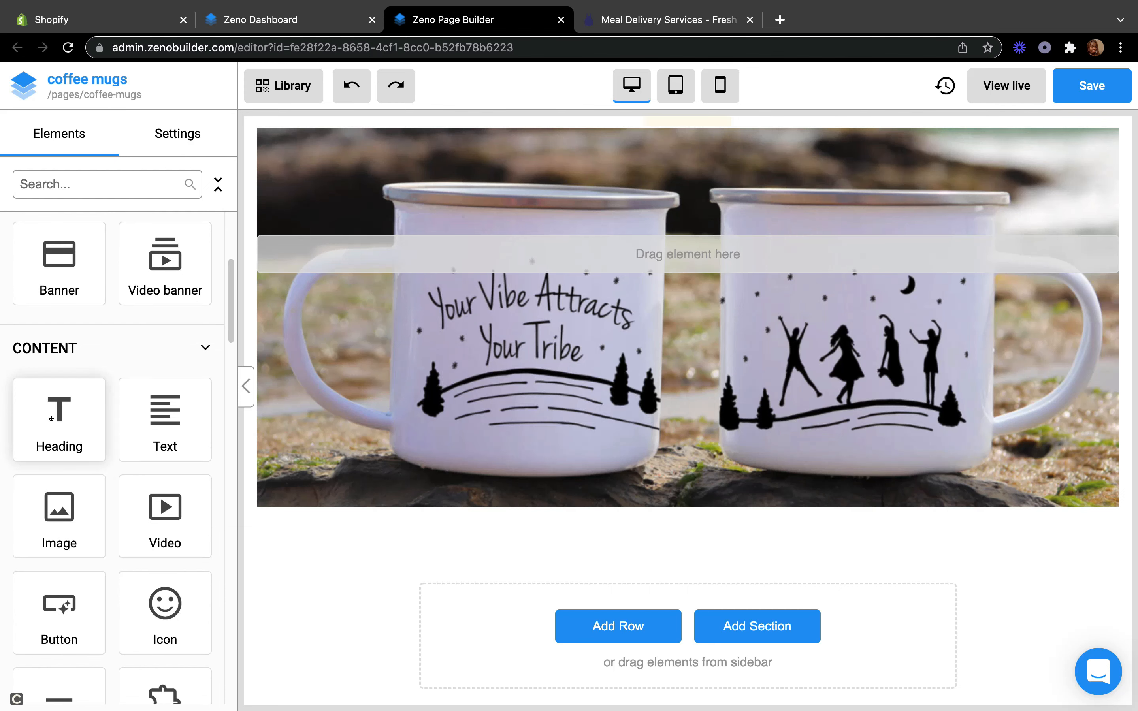
pyautogui.moveTo(52, 419); pyautogui.dragTo(594, 229)
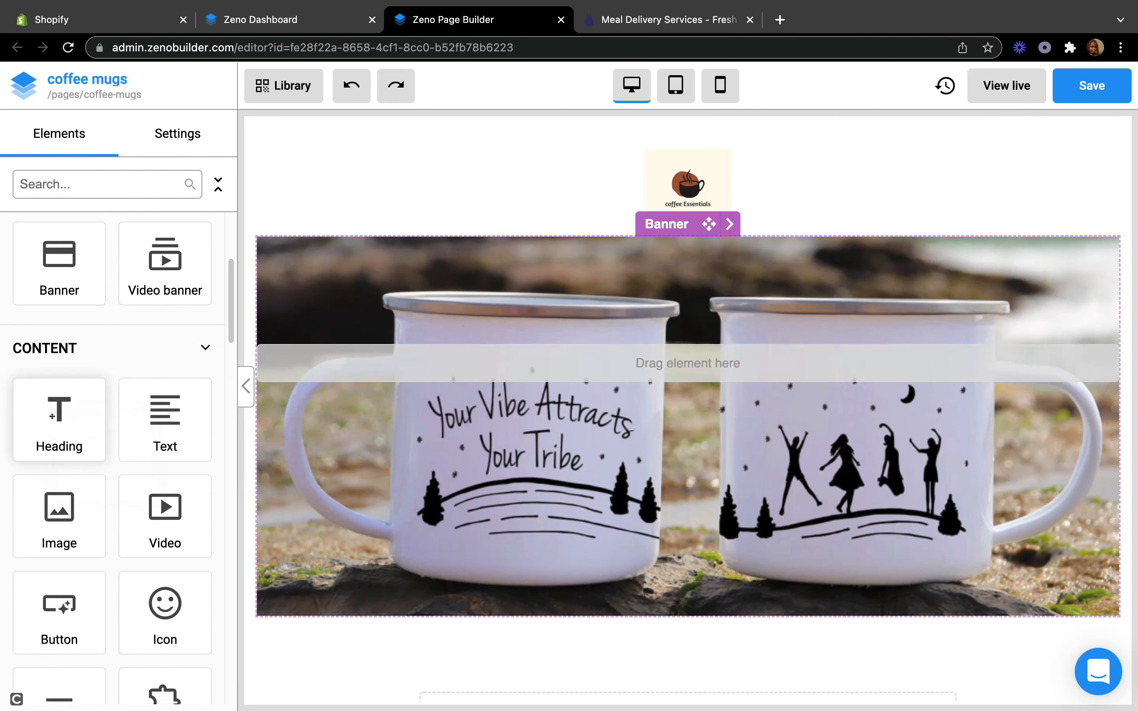
pyautogui.moveTo(55, 419); pyautogui.dragTo(428, 350)
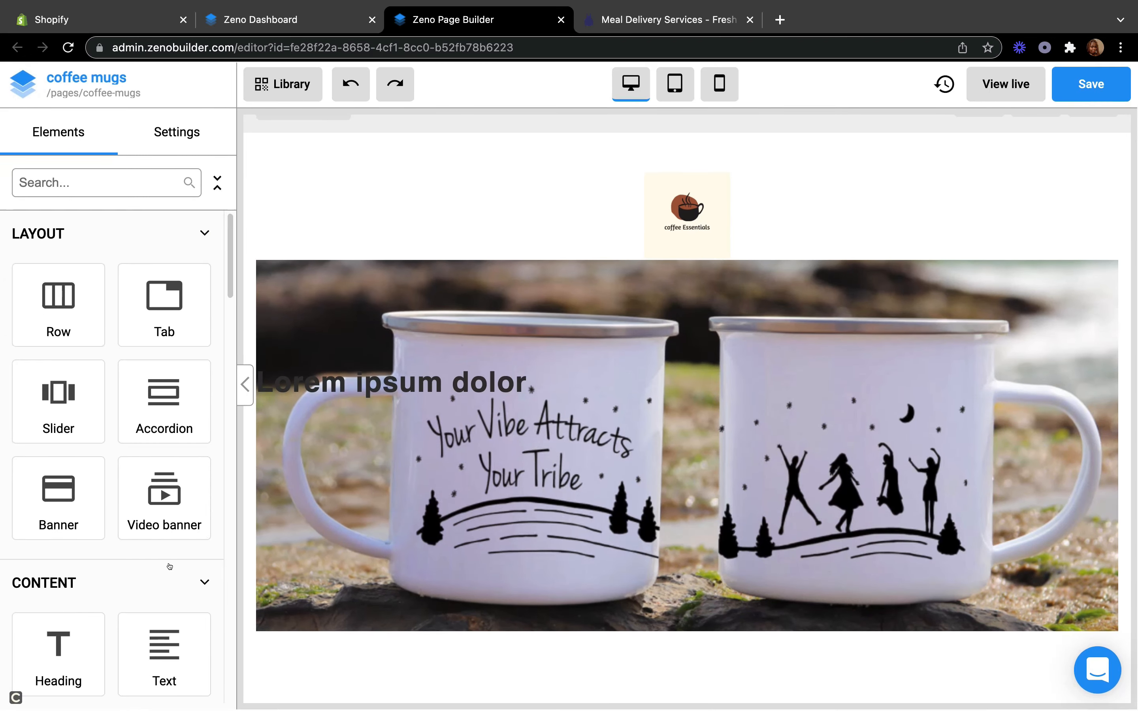
# Step: Check the Blue Apron page again and add a single-column Row below the heading inside the banner
pyautogui.scroll(-5, 171, 568)
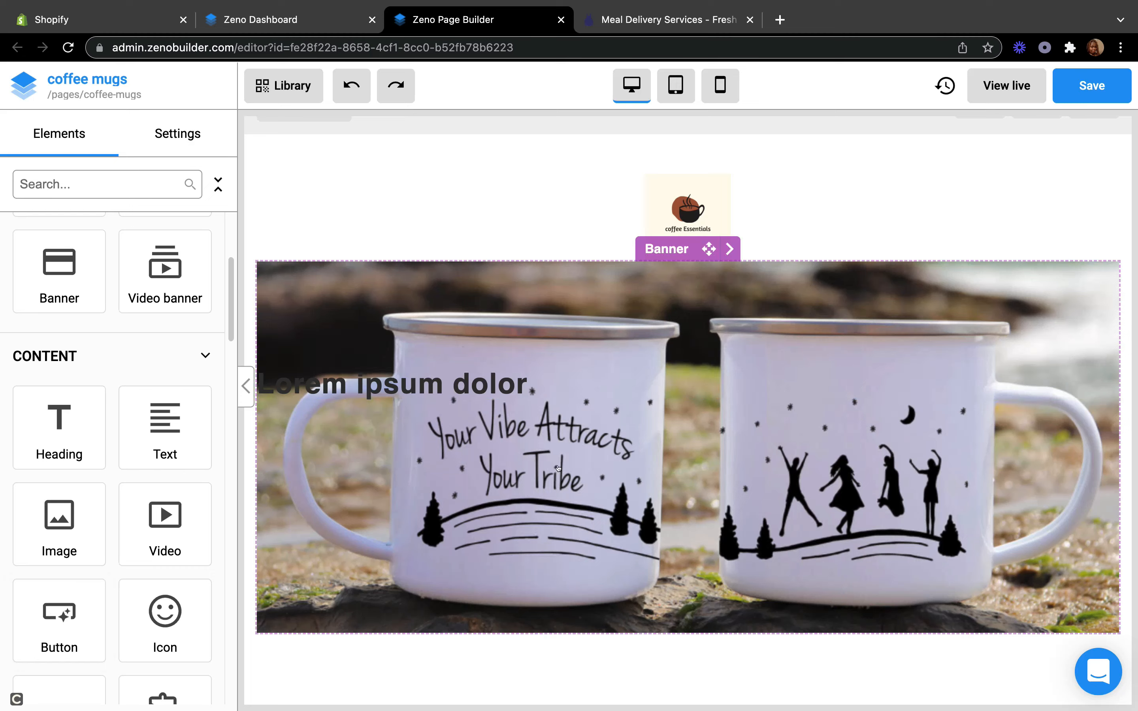
pyautogui.click(687, 13)
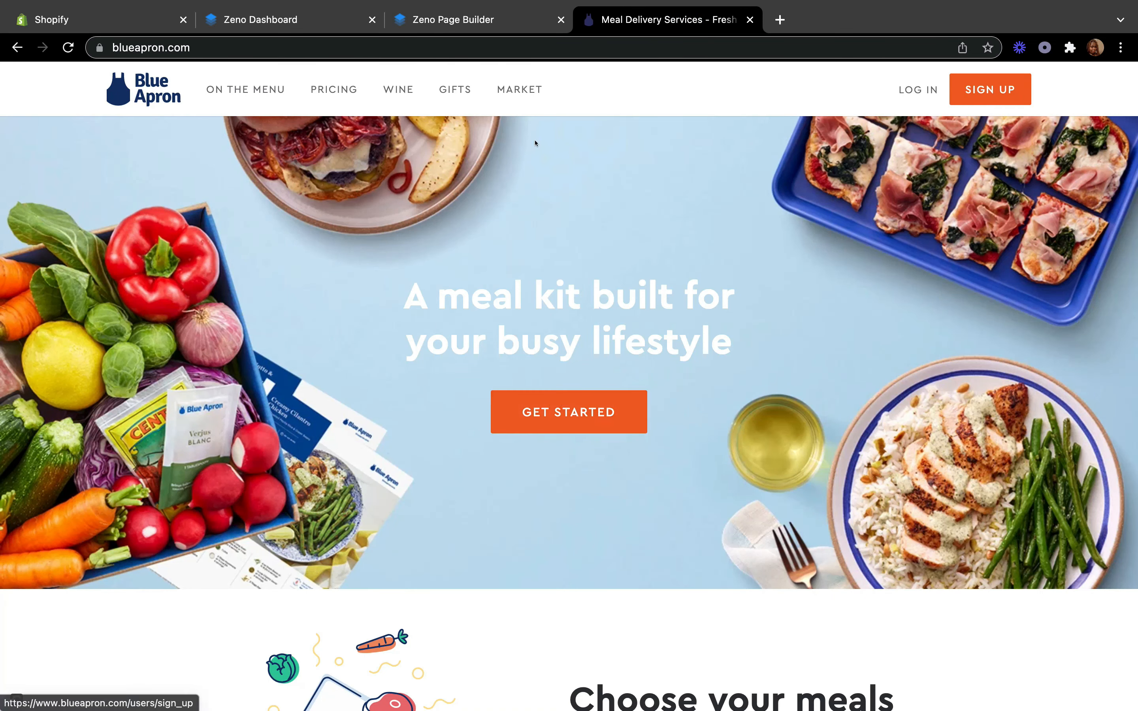
pyautogui.click(442, 13)
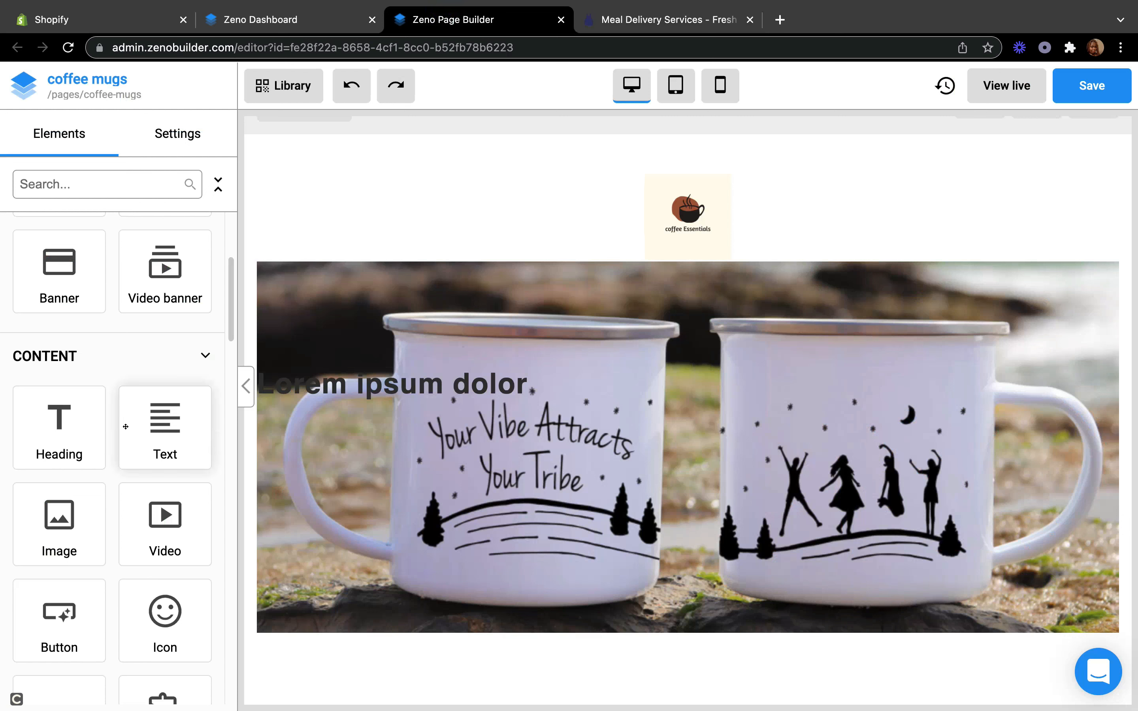
pyautogui.scroll(5, 122, 426)
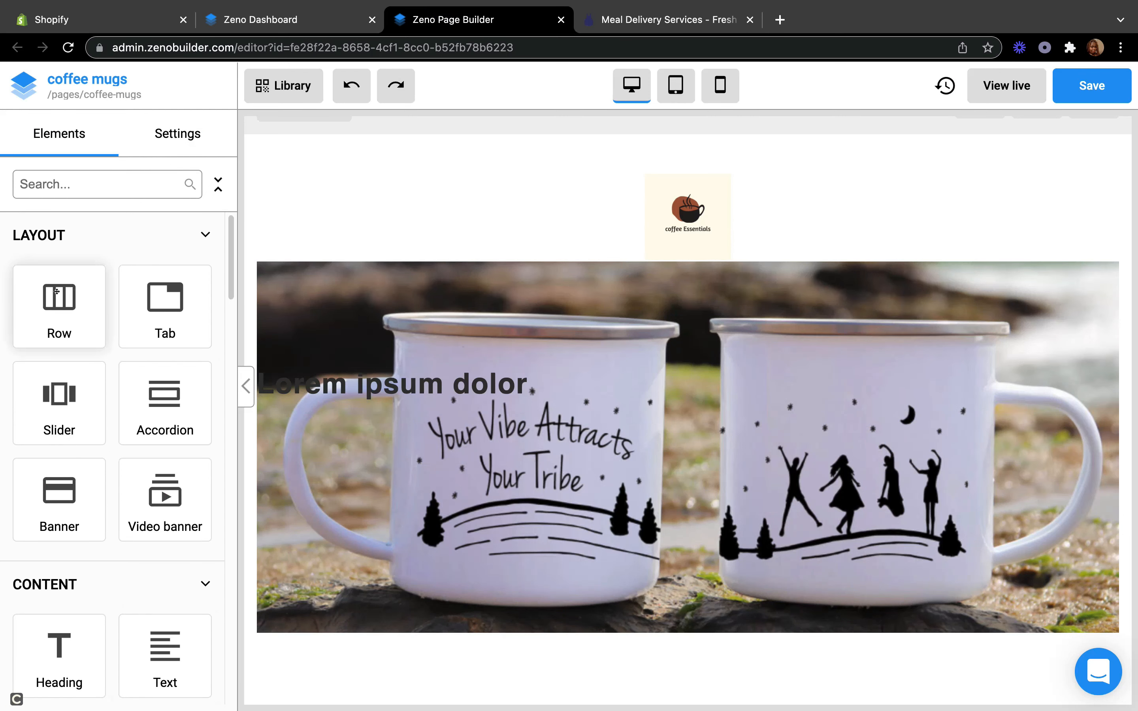
pyautogui.moveTo(56, 292); pyautogui.dragTo(654, 381)
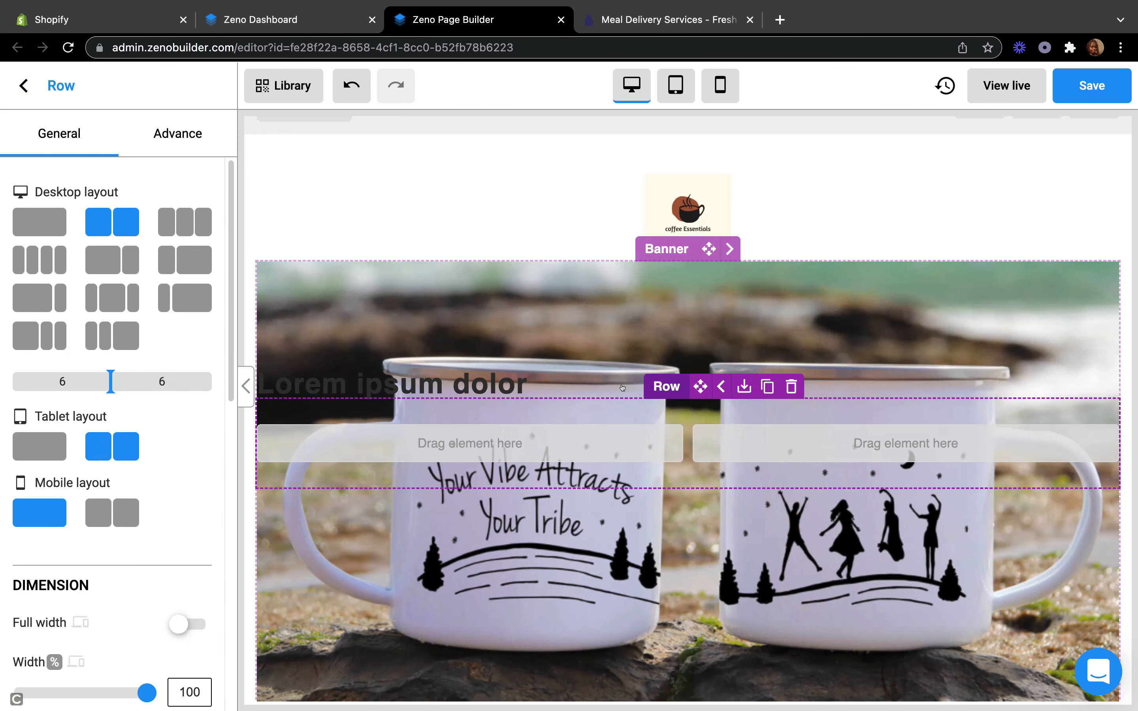
pyautogui.click(39, 217)
# Step: Add a Button element to the empty row below the banner's heading
pyautogui.scroll(-5, 384, 506)
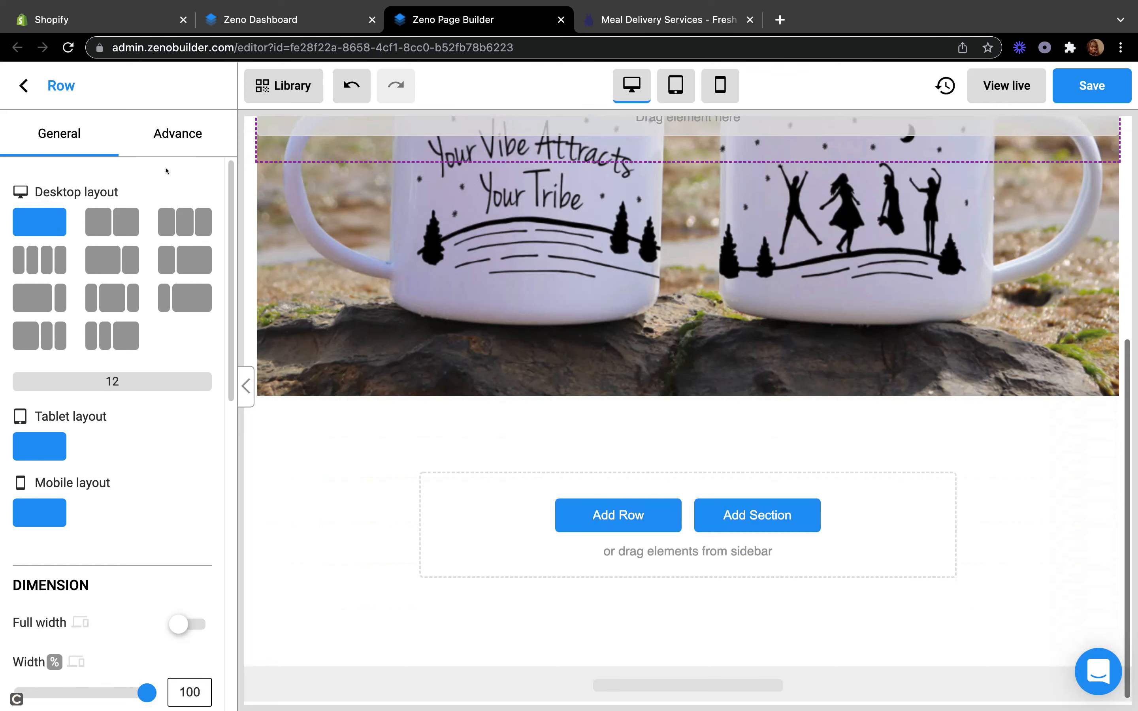
pyautogui.click(19, 85)
pyautogui.scroll(-5, 110, 381)
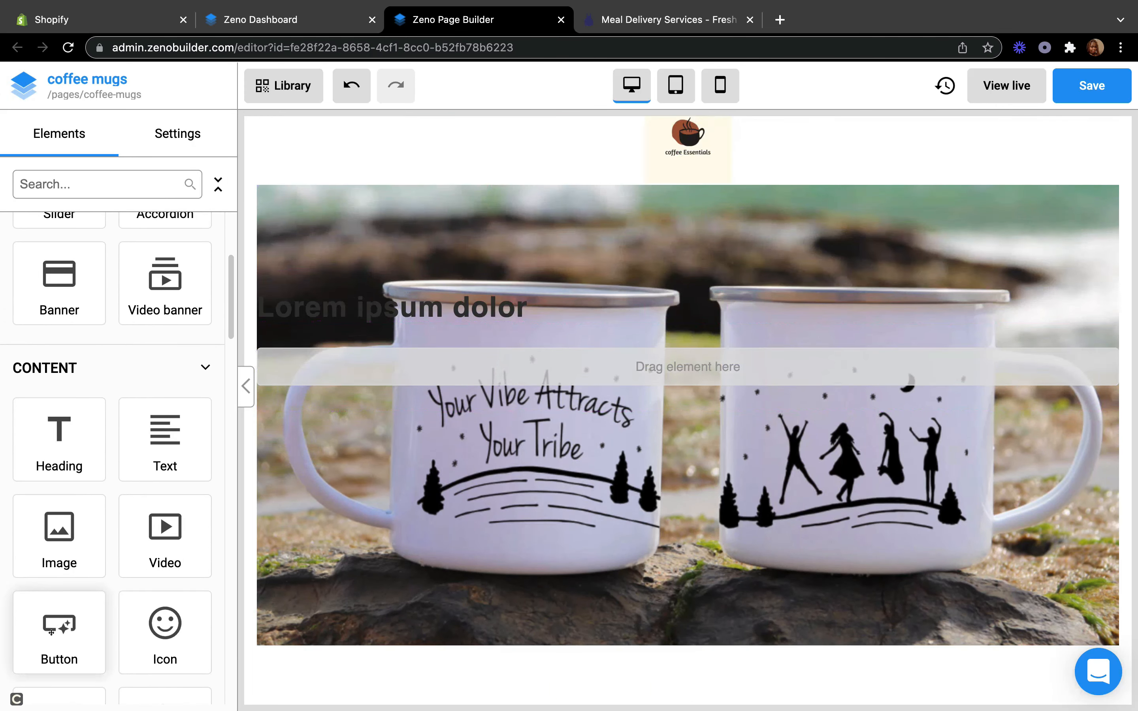
pyautogui.moveTo(52, 632); pyautogui.dragTo(668, 362)
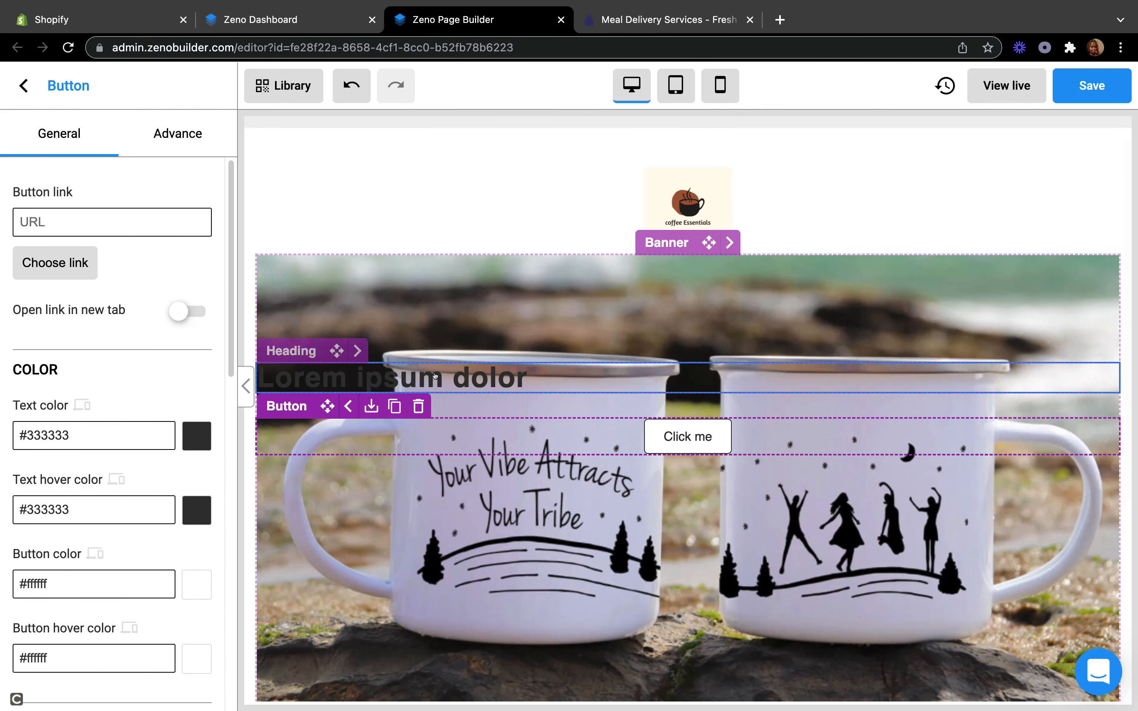
# Step: Replace the banner heading's placeholder text with "The best coffee mugs to make your day productive"
pyautogui.click(439, 376)
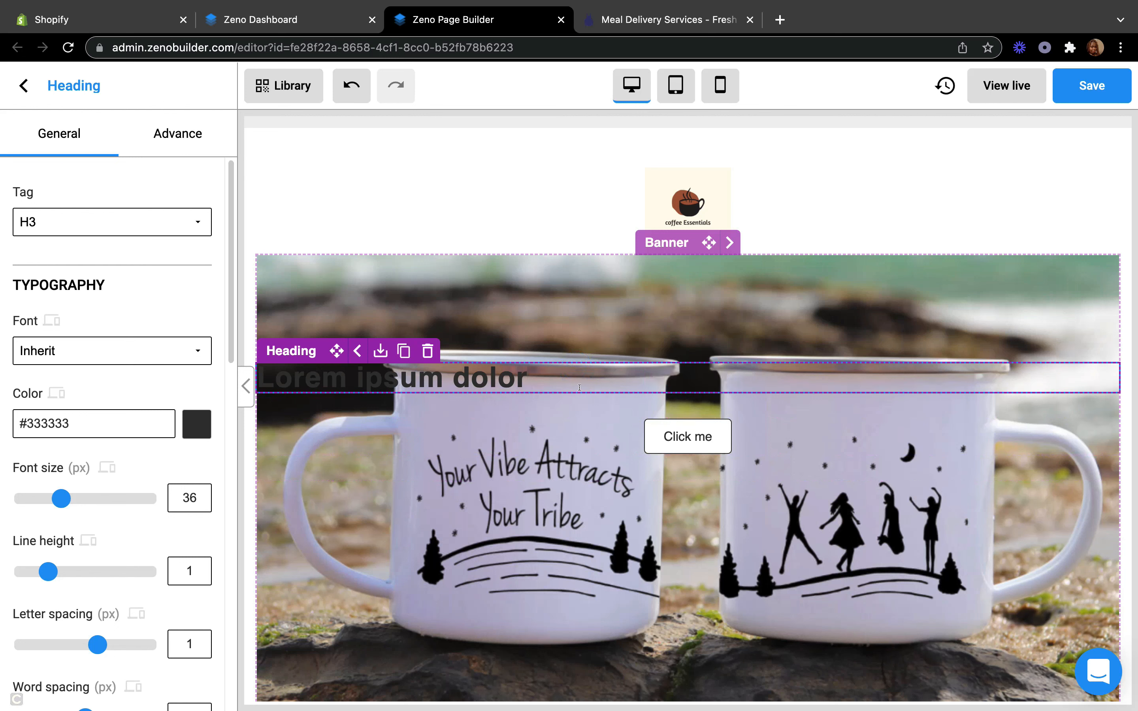
pyautogui.press('BackSpace')
pyautogui.press('BackSpace')
pyautogui.press('BackSpace')
pyautogui.press('BackSpace')
pyautogui.press('BackSpace')
pyautogui.press('BackSpace')
pyautogui.press('BackSpace')
pyautogui.press('BackSpace')
pyautogui.press('BackSpace')
pyautogui.press('BackSpace')
pyautogui.press('BackSpace')
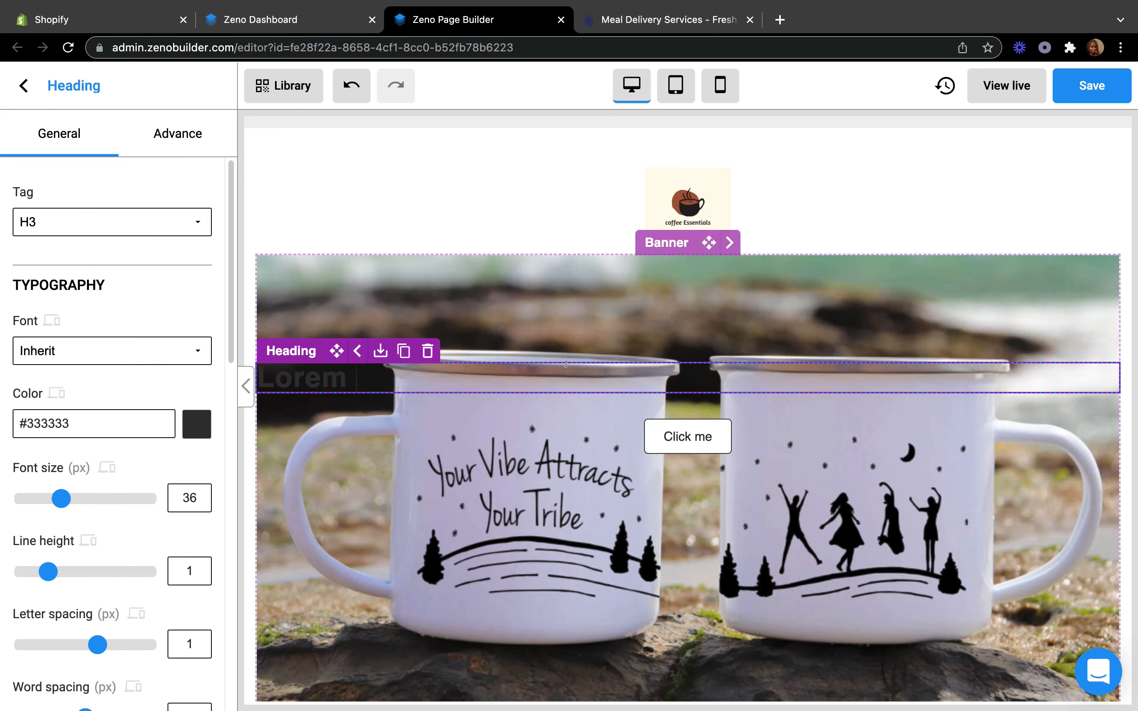
pyautogui.press('BackSpace')
pyautogui.press('BackSpace')
pyautogui.press('BackSpace')
pyautogui.press('BackSpace')
pyautogui.press('BackSpace')
pyautogui.press('BackSpace')
pyautogui.write('T')
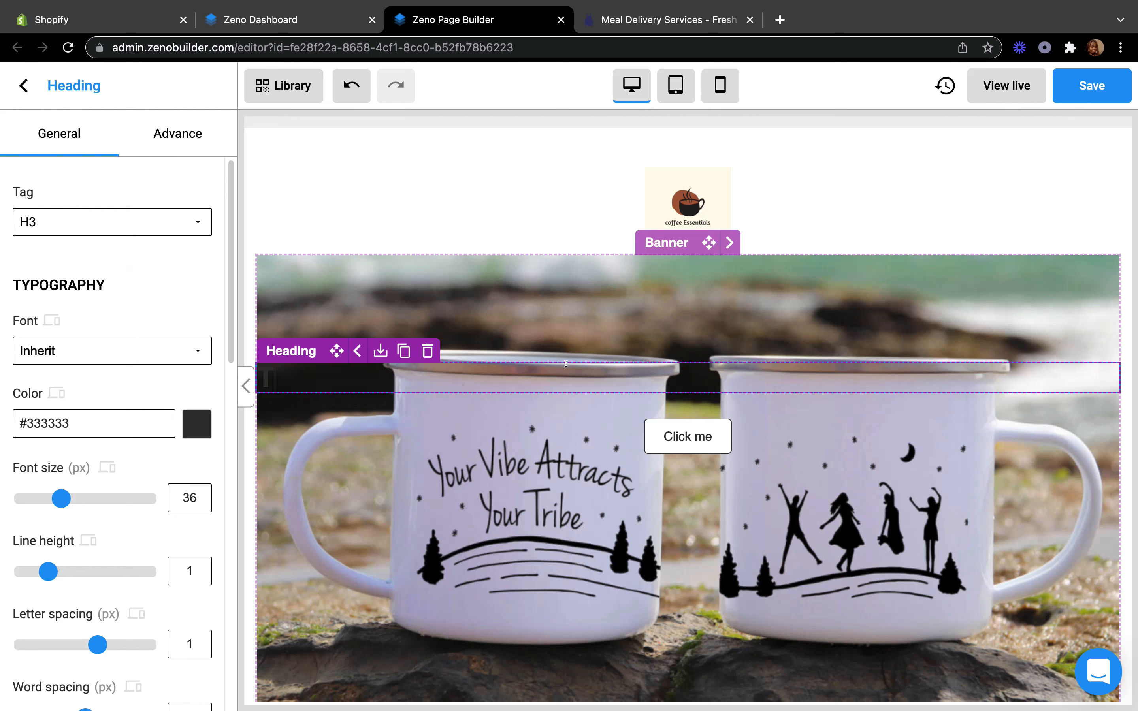
pyautogui.write('he best')
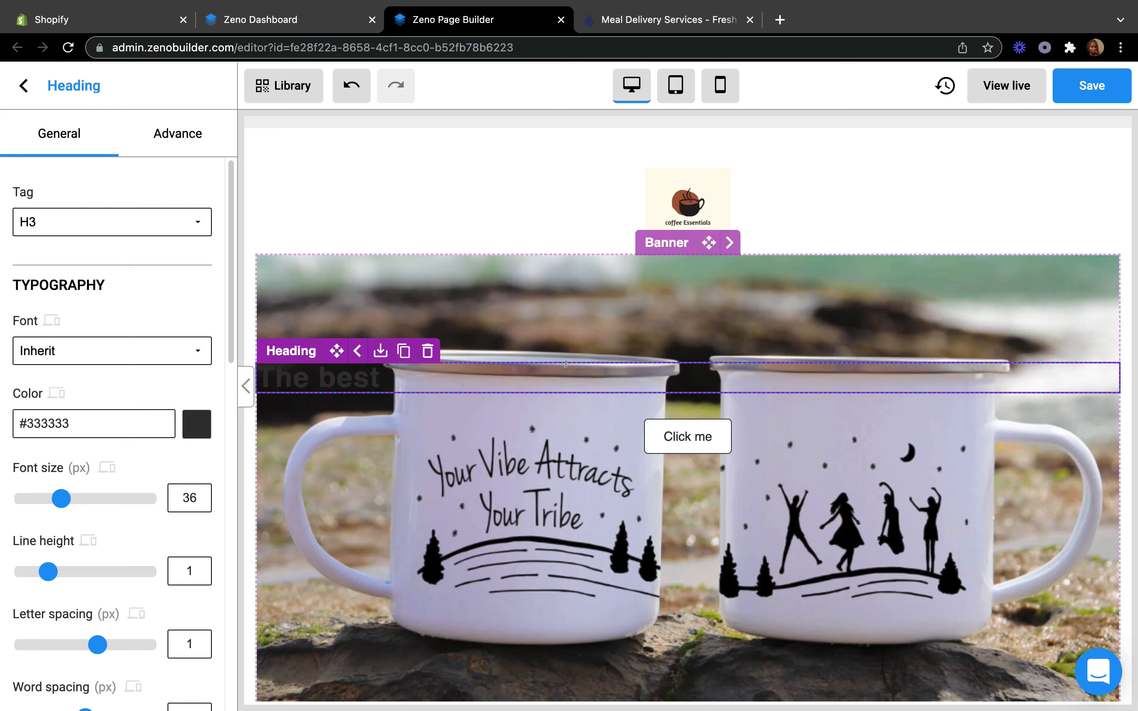
pyautogui.write(' coffee')
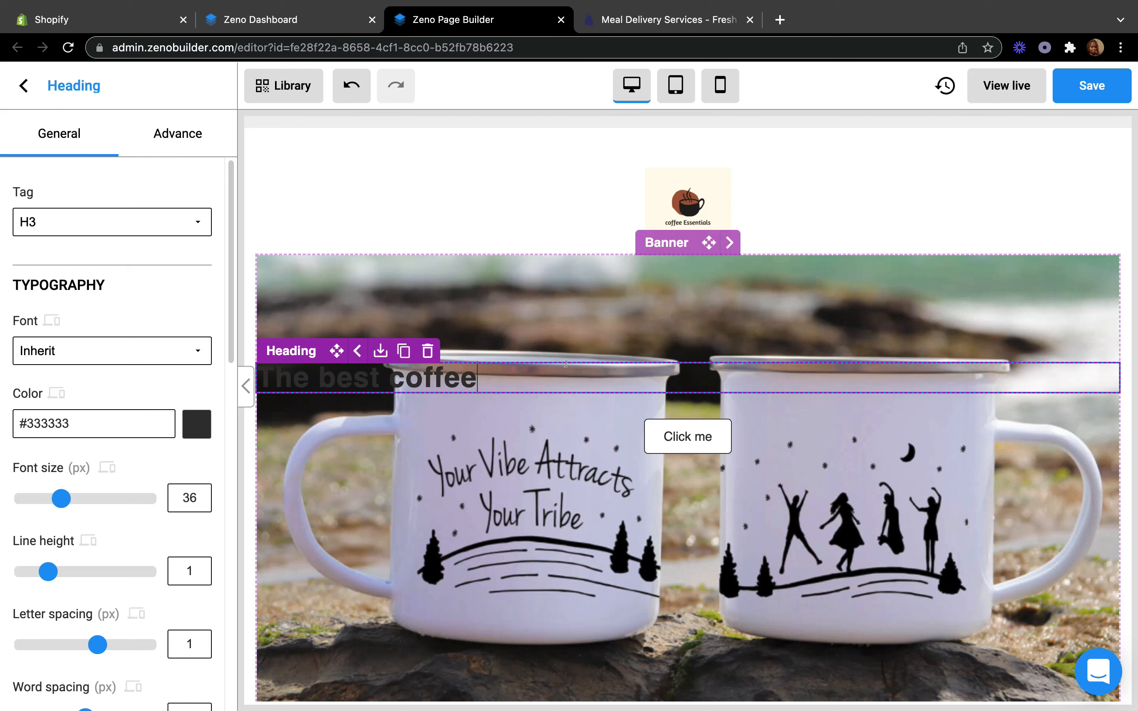
pyautogui.write(' mug')
pyautogui.write('s ')
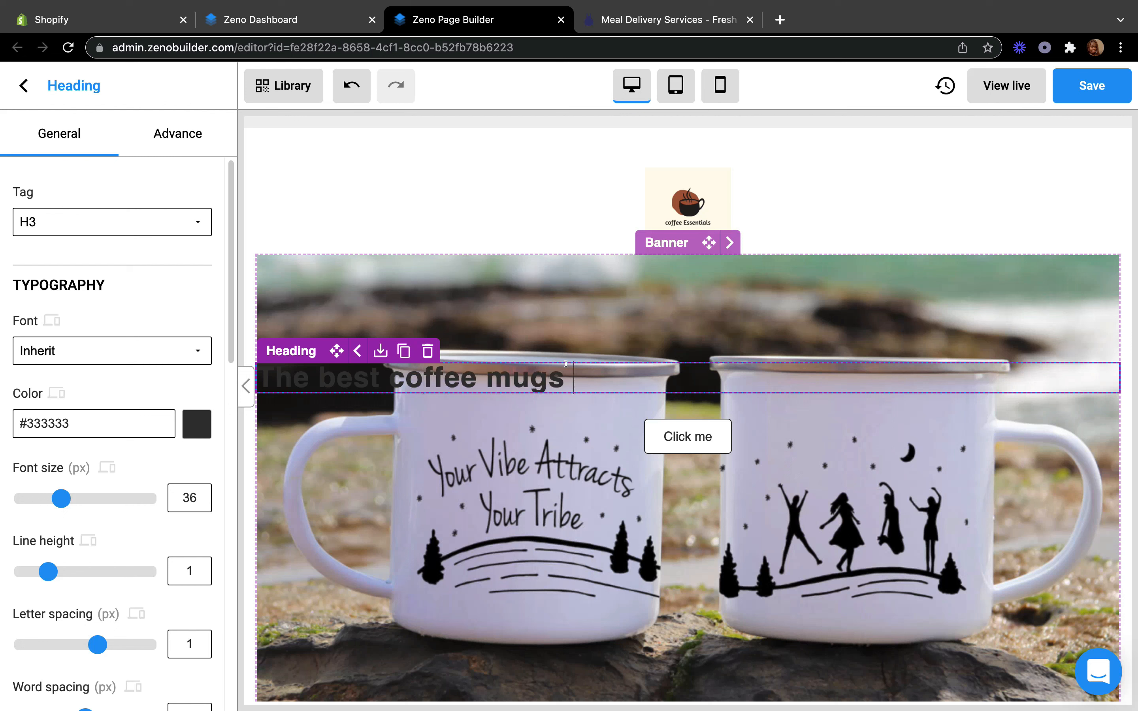
pyautogui.write('to ma')
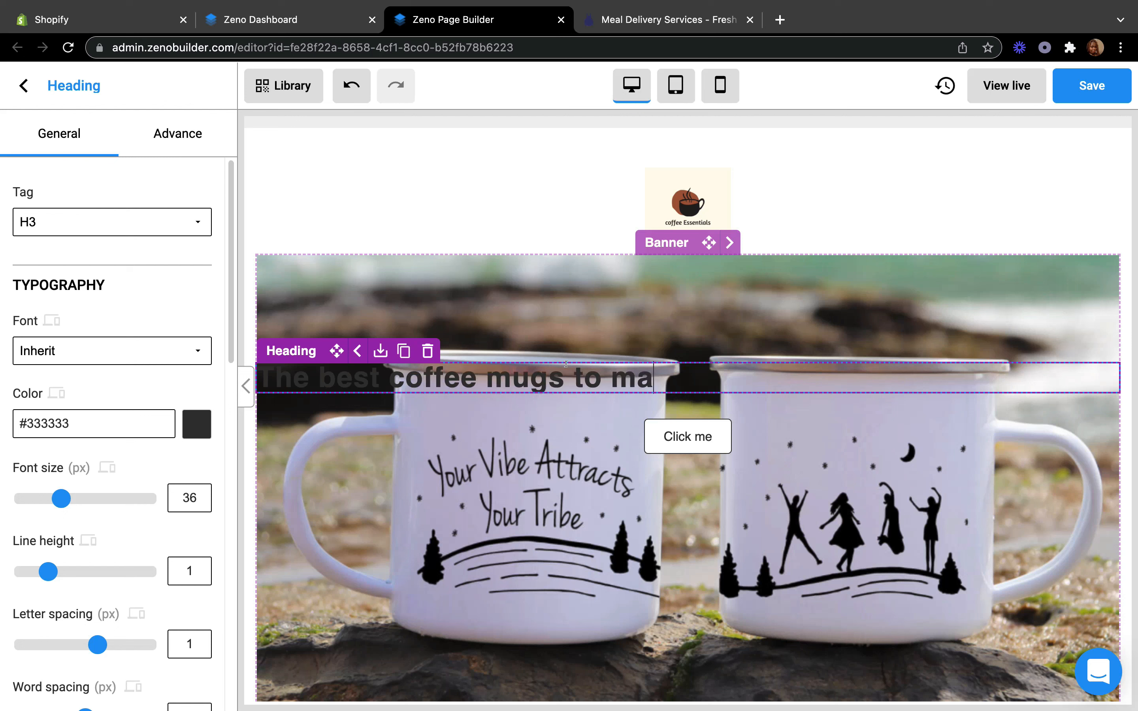
pyautogui.write('ke youu')
pyautogui.press('BackSpace')
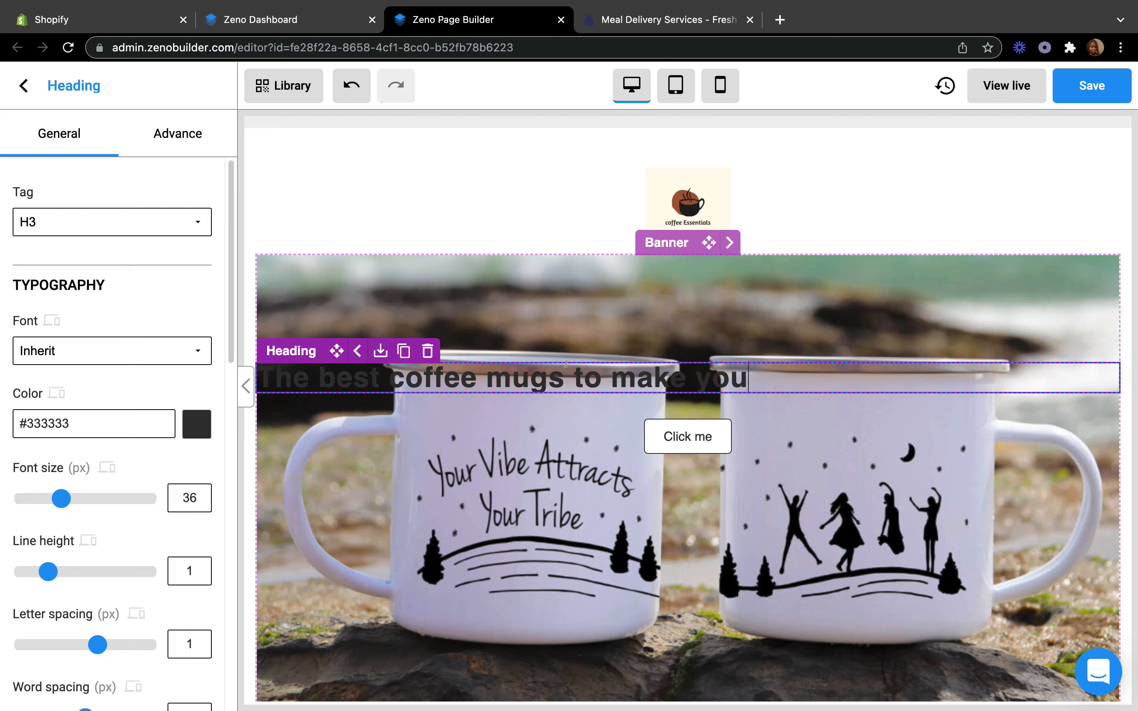
pyautogui.write('r day ')
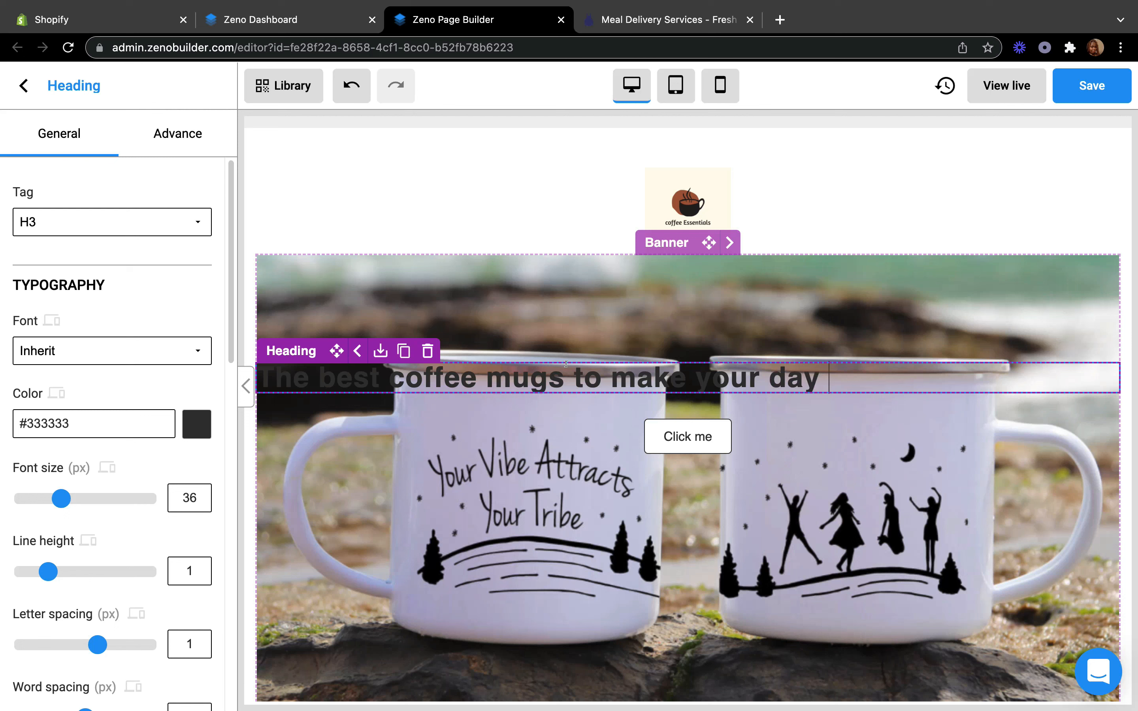
pyautogui.write('productive')
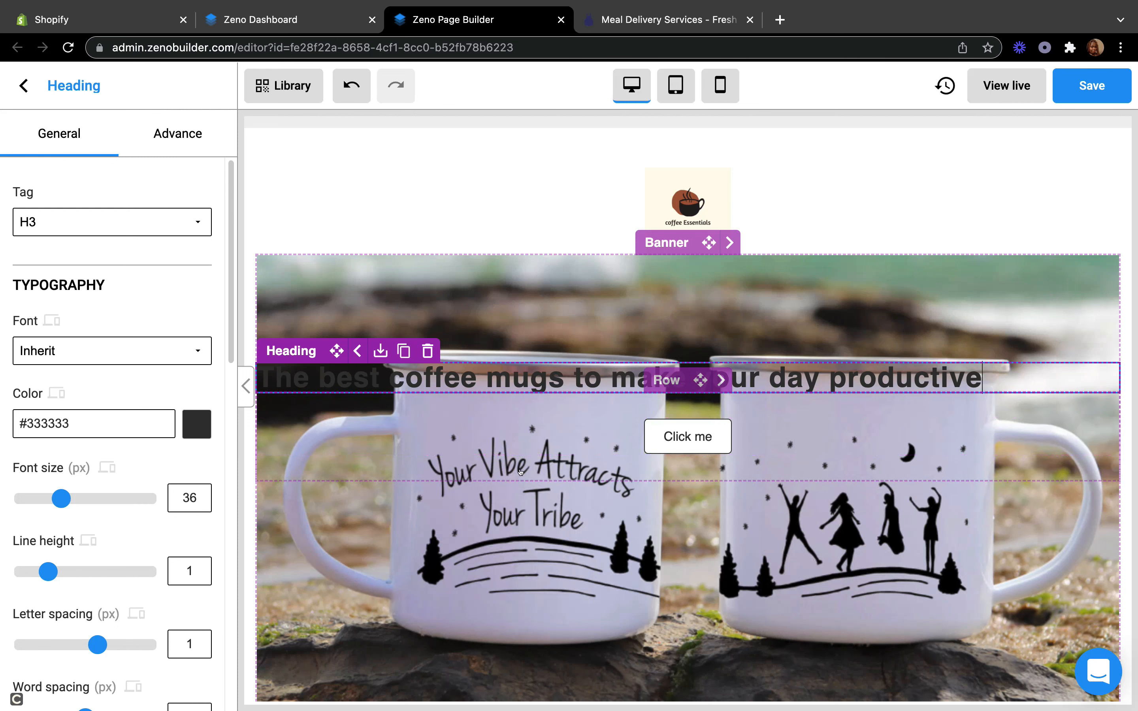
# Step: Try near-black, blue, red and white (#FFFFFF) as the banner heading's text colour
pyautogui.click(188, 430)
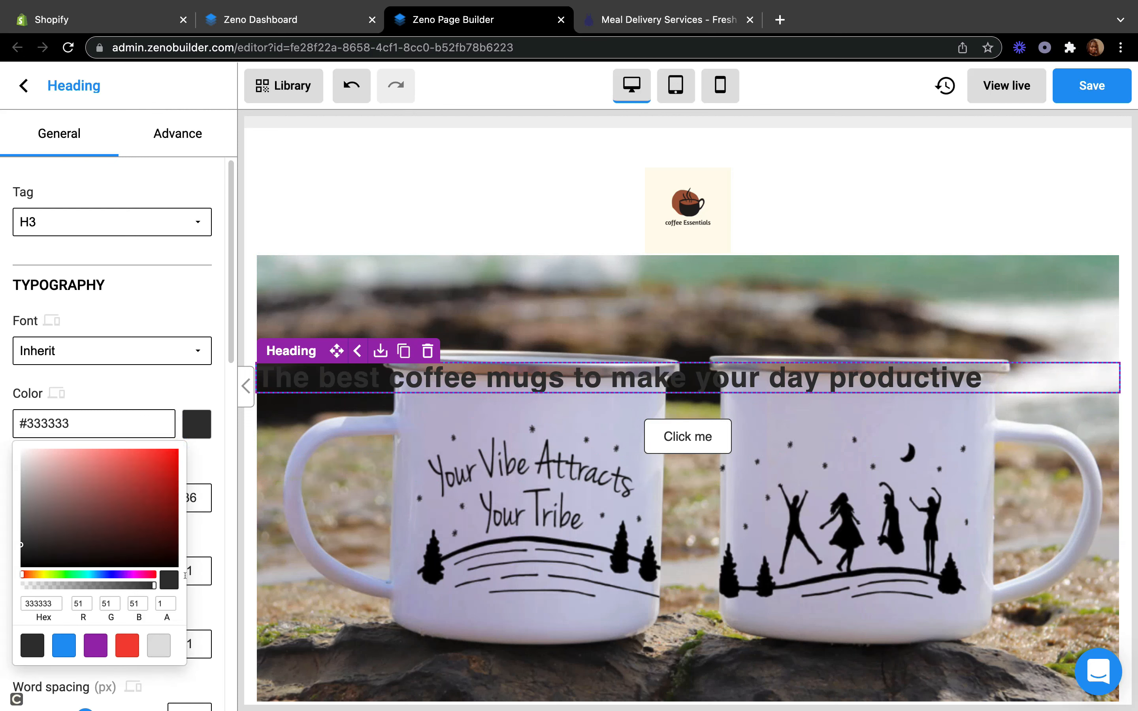
pyautogui.moveTo(162, 549); pyautogui.dragTo(178, 561)
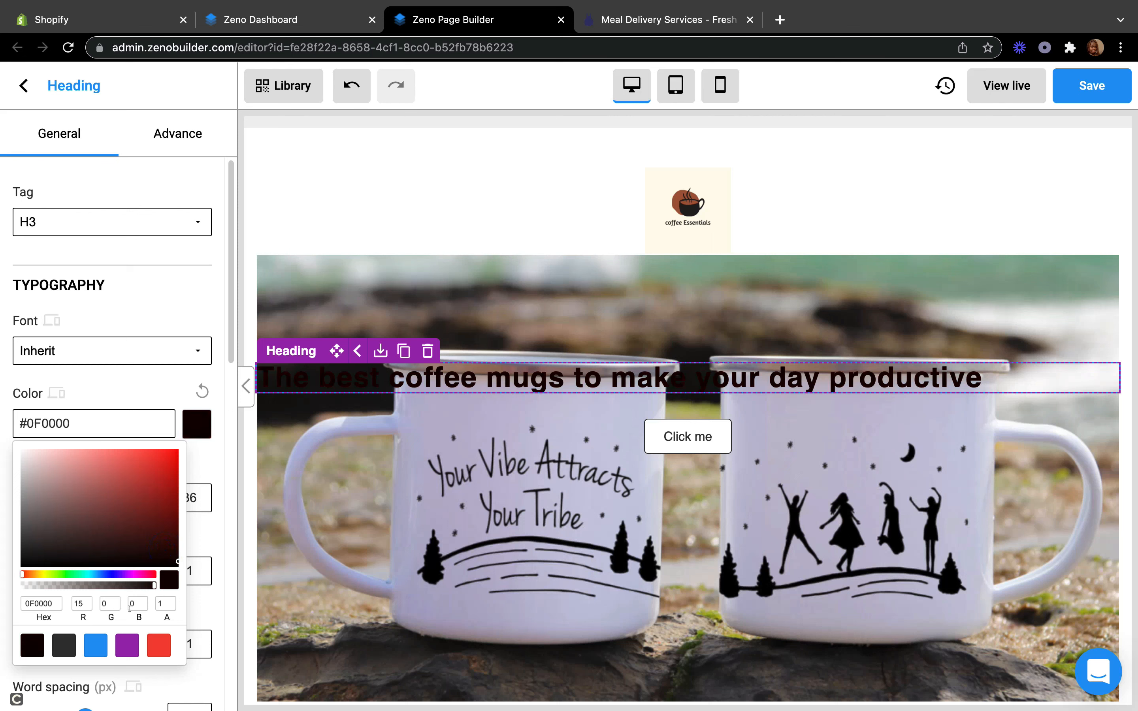
pyautogui.click(89, 647)
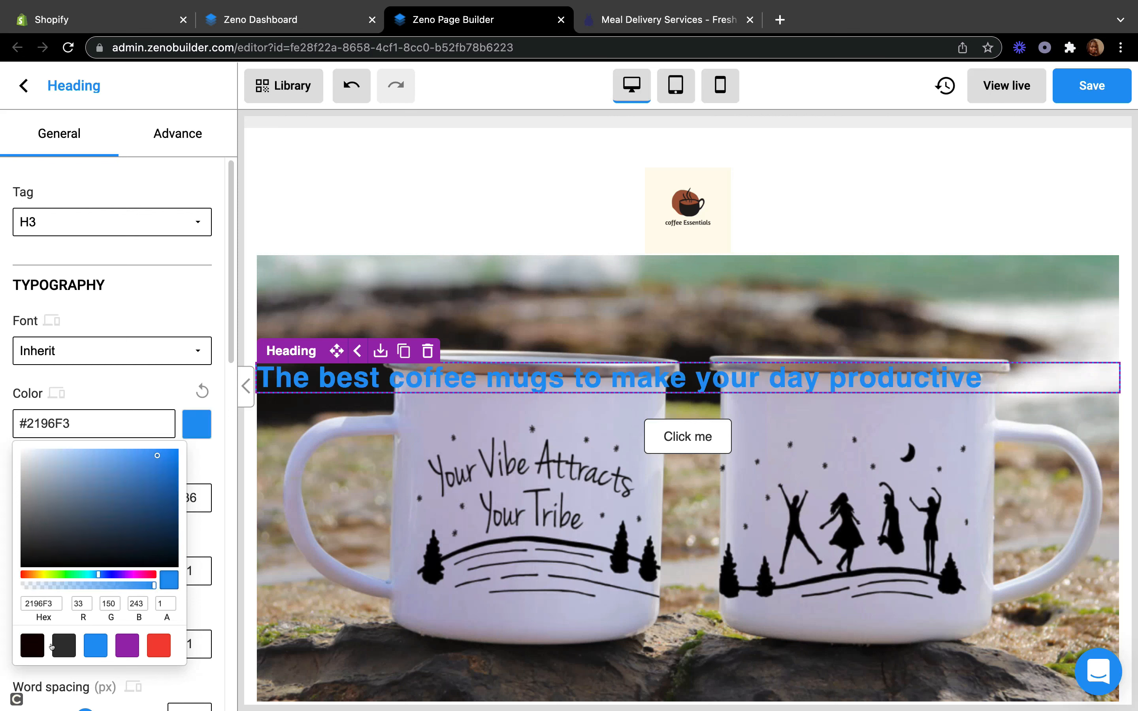
pyautogui.click(153, 637)
pyautogui.scroll(-2, 151, 588)
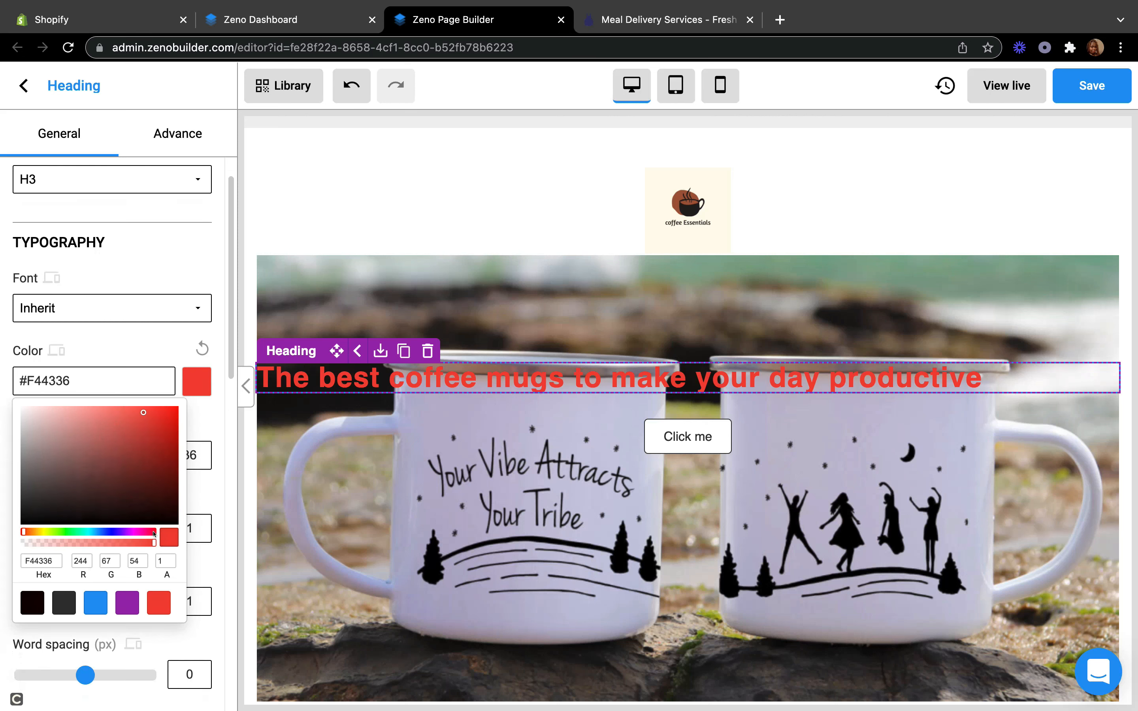
pyautogui.click(29, 598)
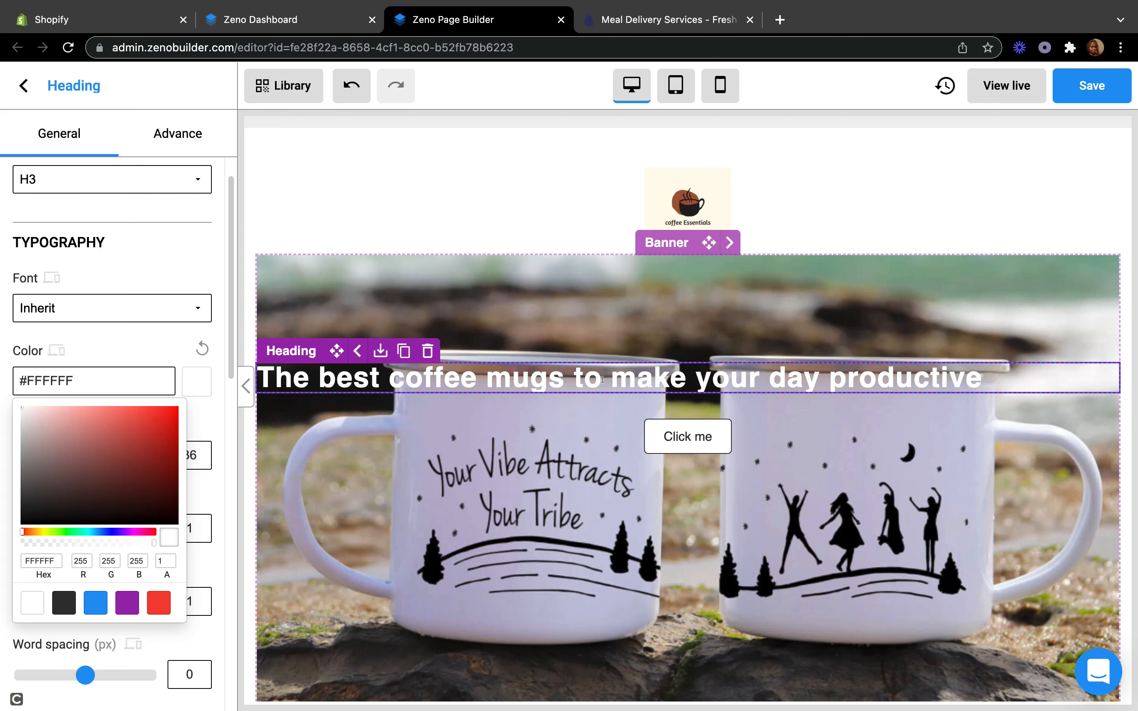
# Step: Break the banner heading onto a second line before "make" and align the text to the center
pyautogui.click(602, 380)
pyautogui.press('Return')
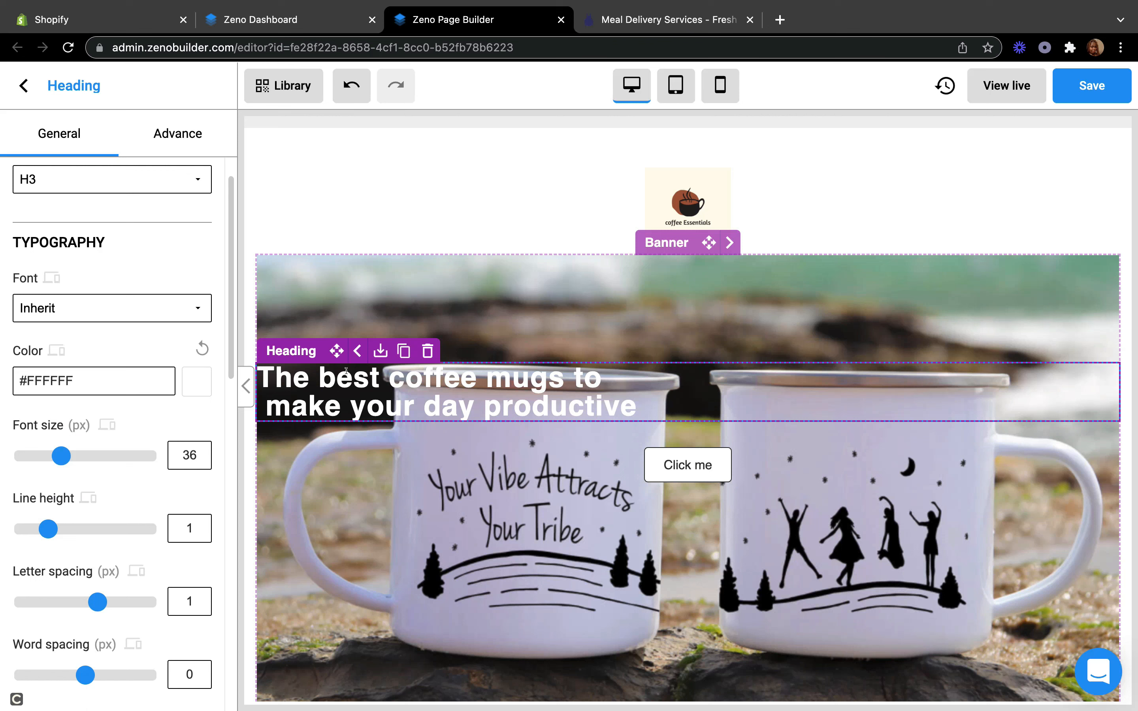
pyautogui.scroll(-5, 200, 531)
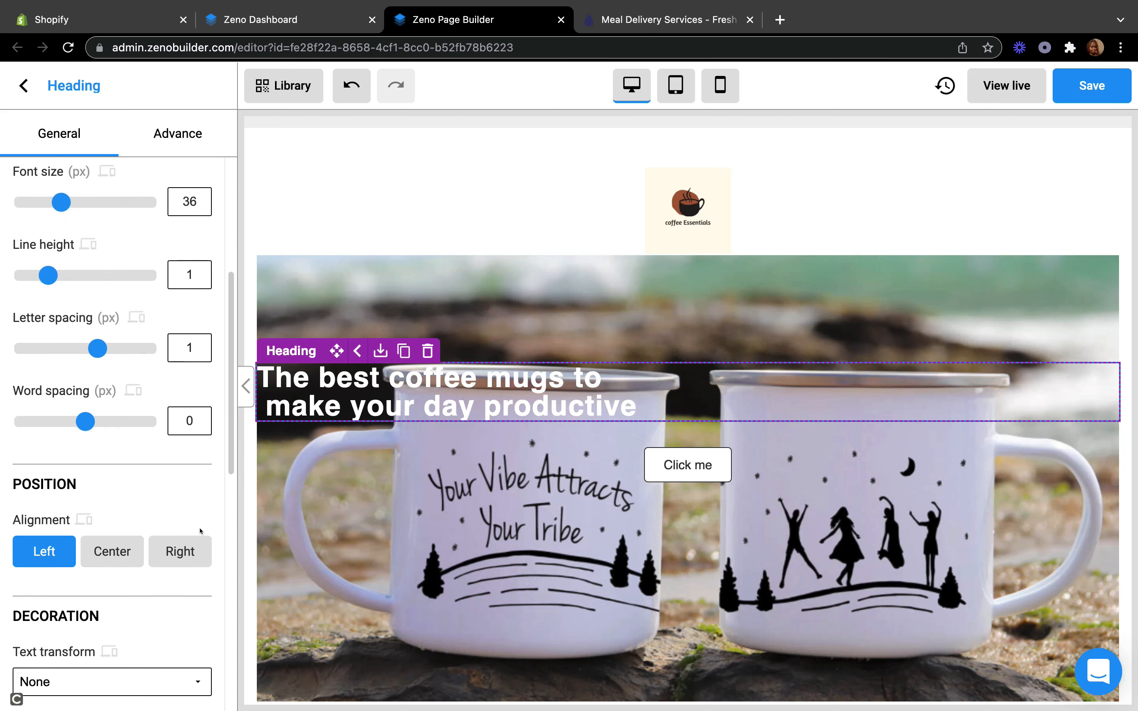
pyautogui.scroll(-2, 200, 531)
pyautogui.click(115, 484)
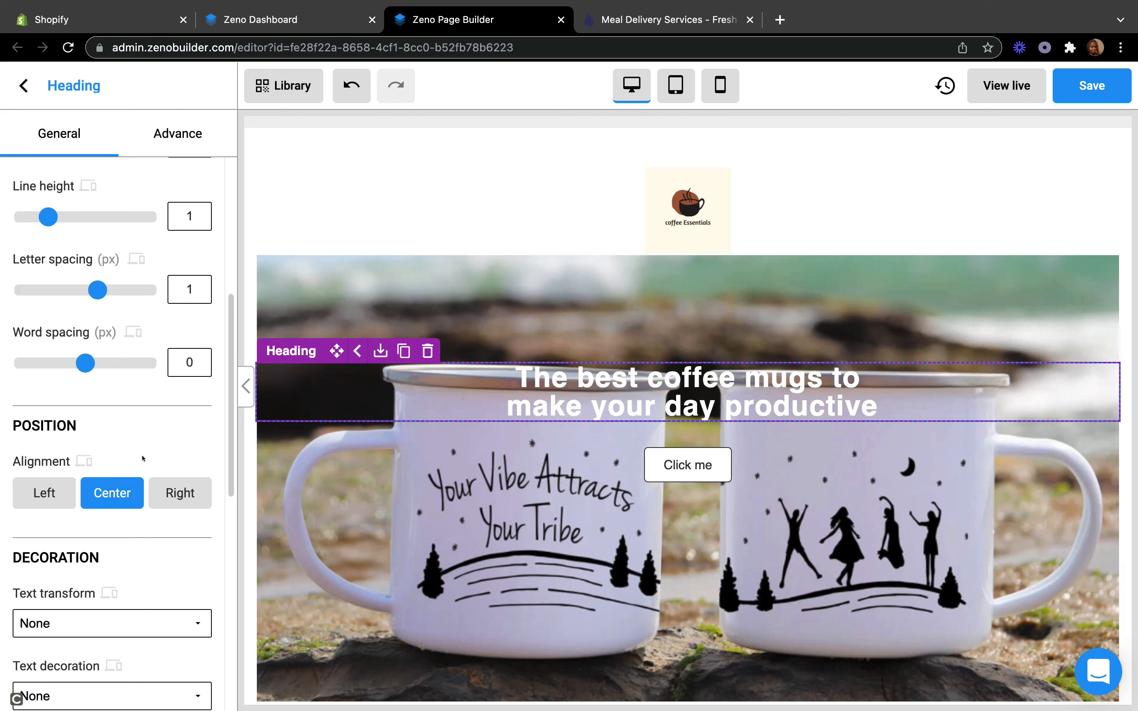
# Step: Set the banner heading's text colour to dark red #972828
pyautogui.scroll(-2, 119, 491)
pyautogui.scroll(-10, 119, 491)
pyautogui.scroll(14, 131, 237)
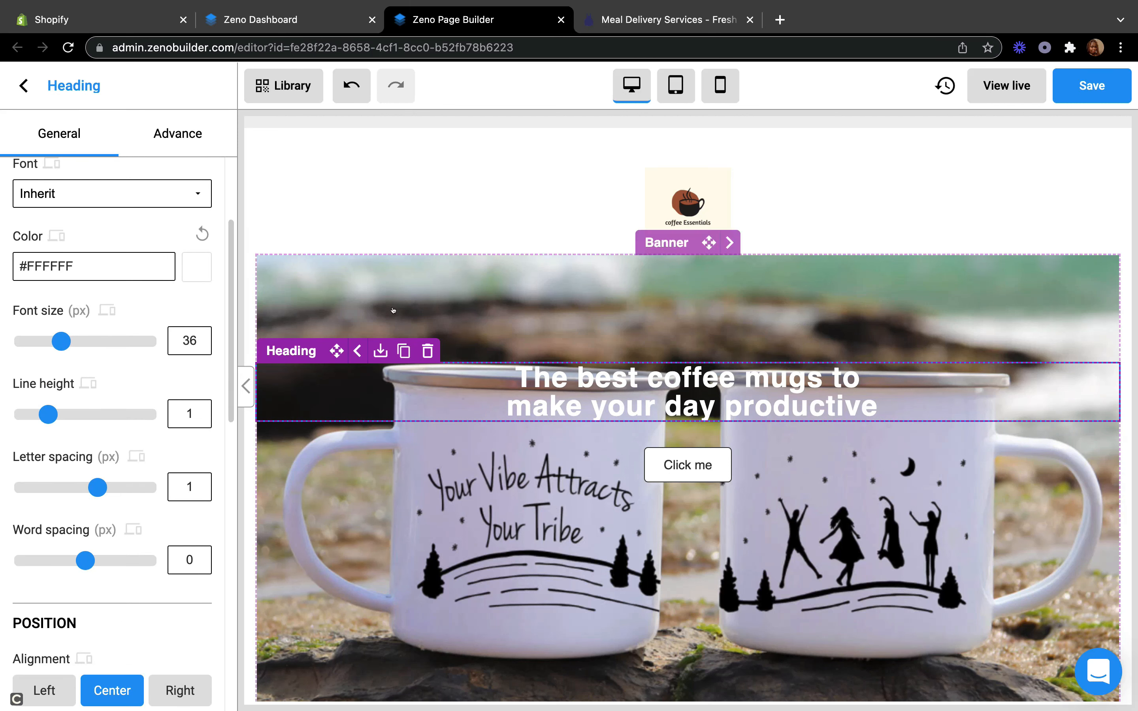
pyautogui.tripleClick(538, 396)
pyautogui.scroll(-8, 138, 395)
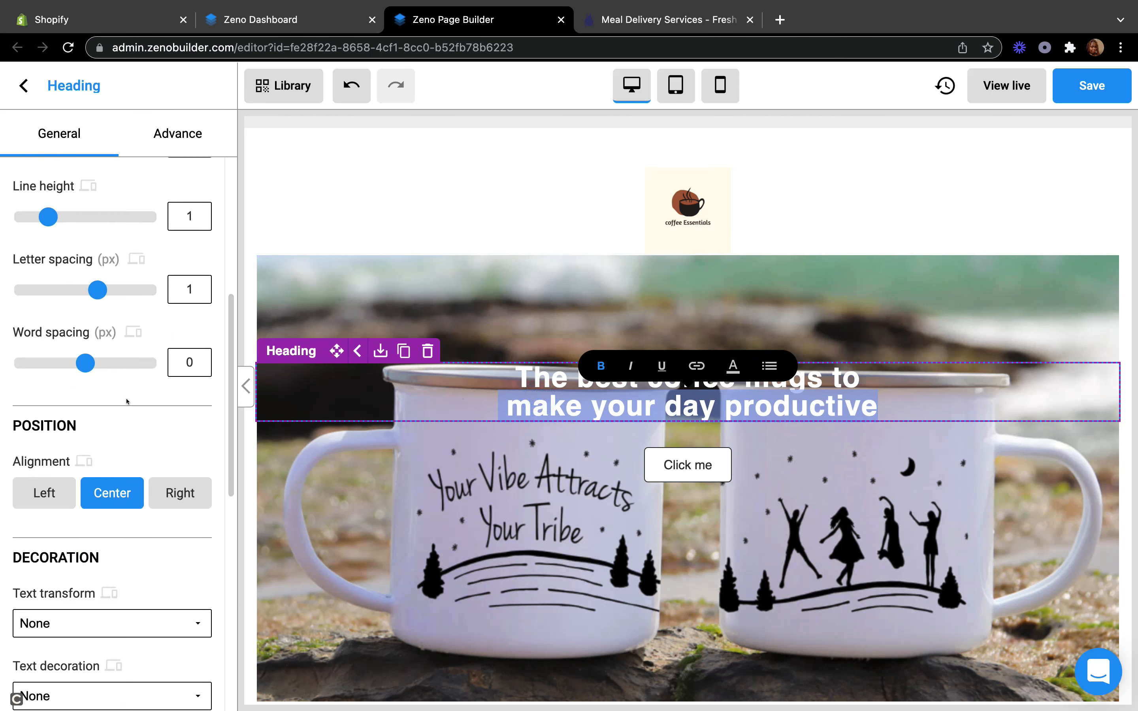
pyautogui.scroll(3, 127, 401)
pyautogui.scroll(6, 126, 401)
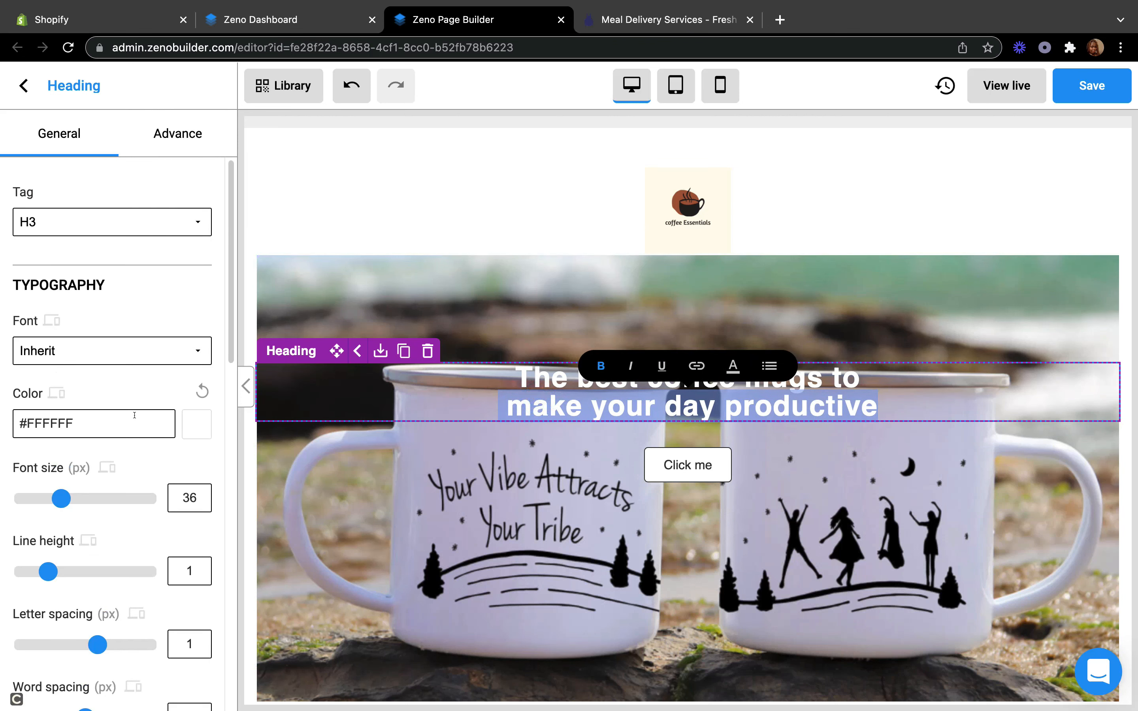
pyautogui.click(195, 426)
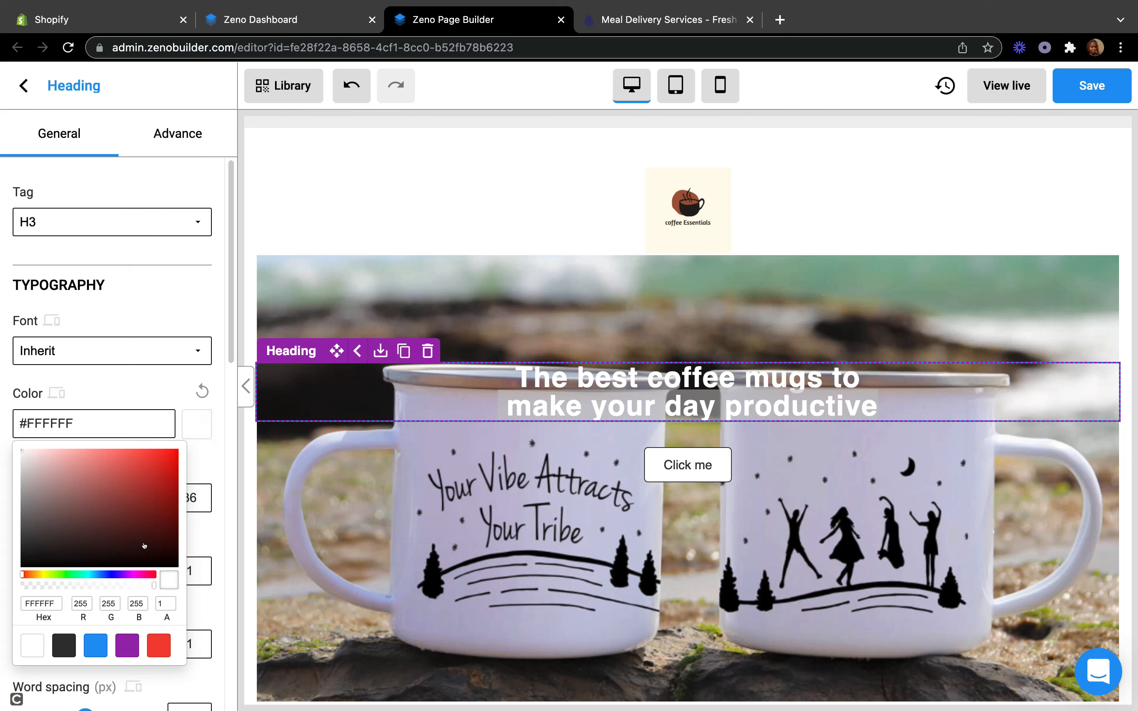
pyautogui.click(136, 498)
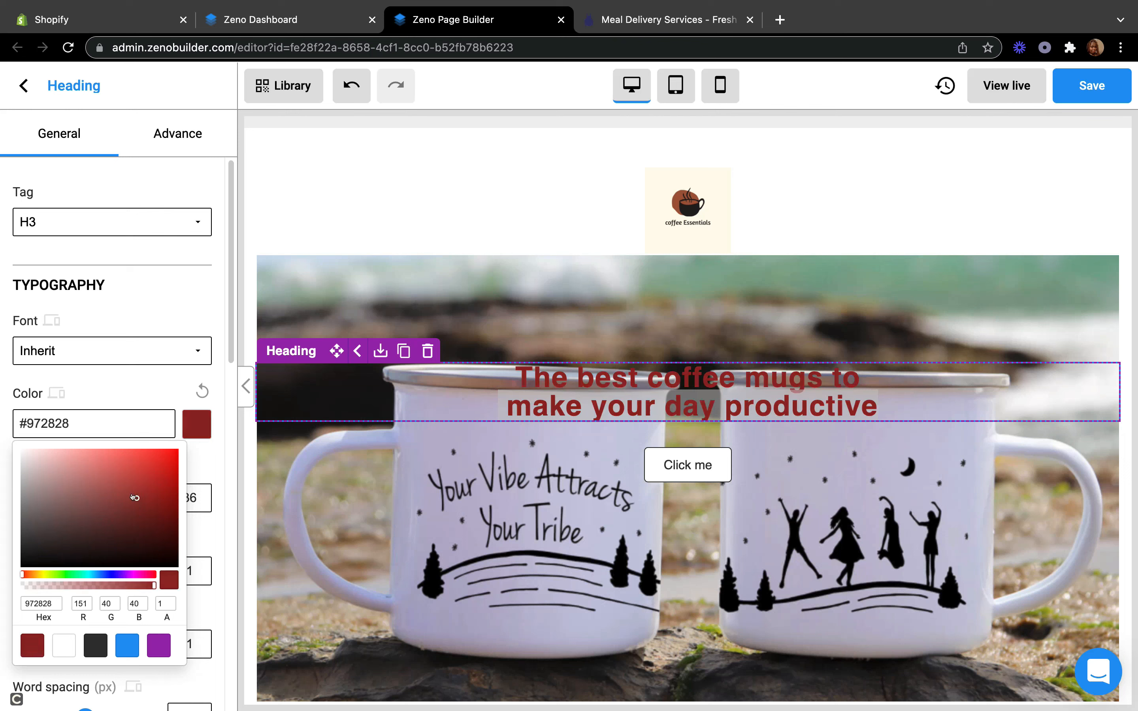
pyautogui.click(751, 705)
# Step: Replace the banner button's label with "Shop Now"
pyautogui.click(711, 498)
pyautogui.click(687, 465)
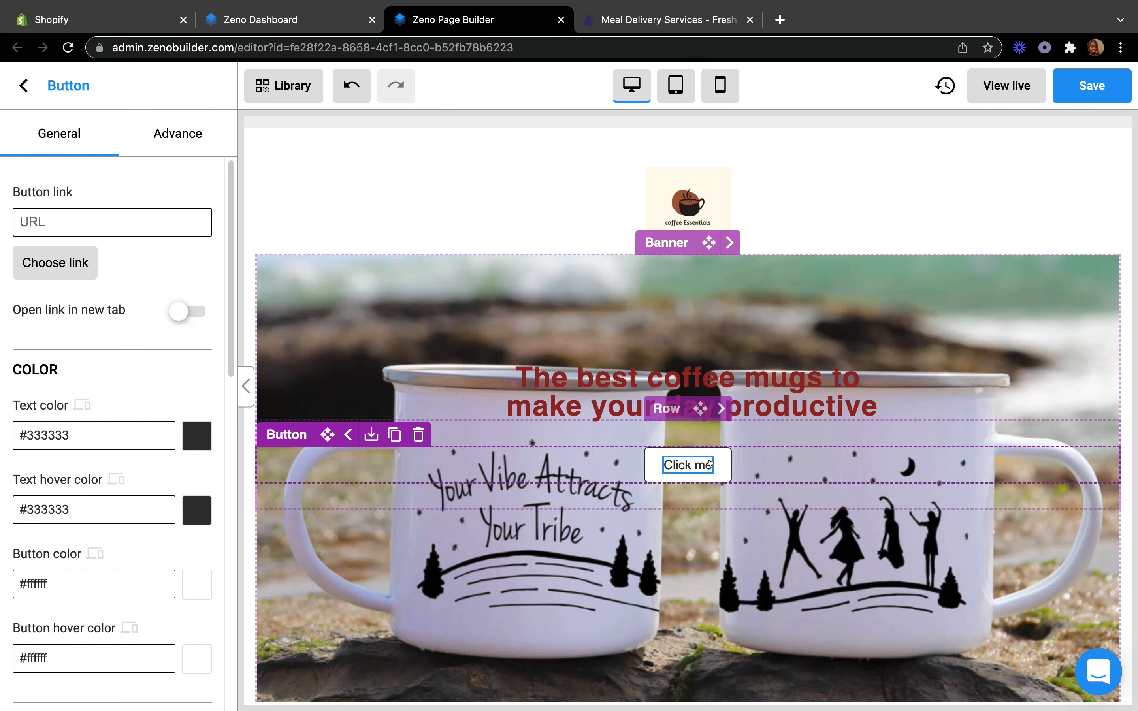
pyautogui.click(713, 462)
pyautogui.click(713, 465)
pyautogui.click(708, 465)
pyautogui.click(693, 466)
pyautogui.press('BackSpace')
pyautogui.press('BackSpace')
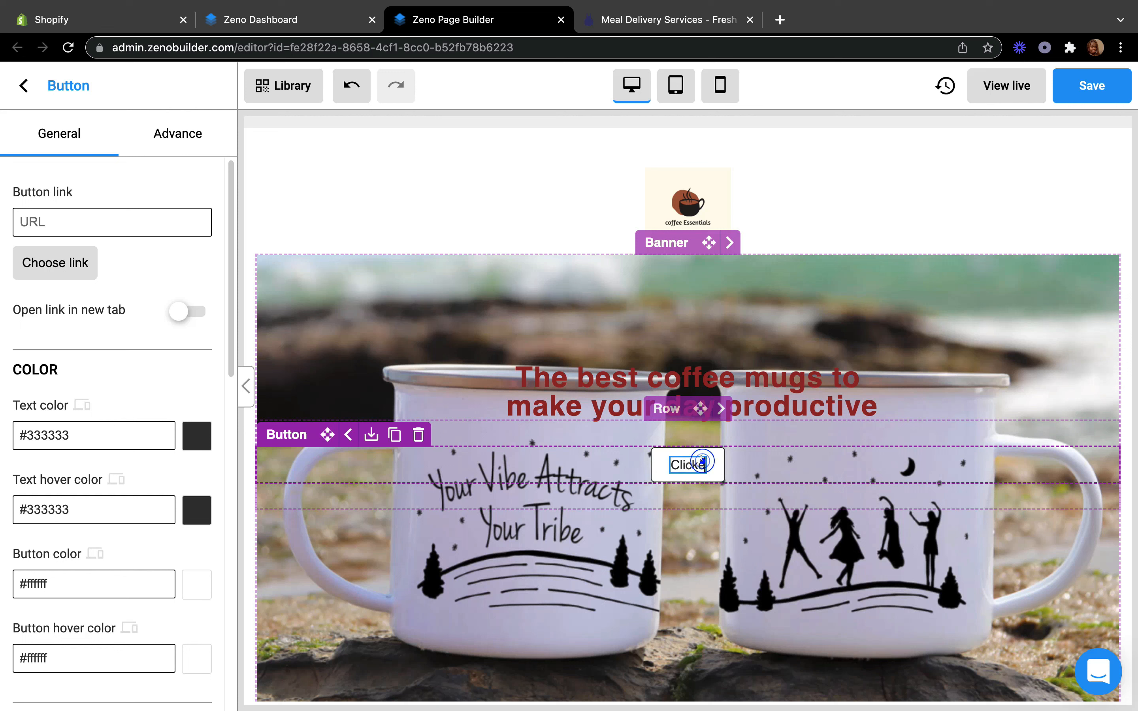
pyautogui.press('BackSpace')
pyautogui.press('BackSpace')
pyautogui.press('BackSpace')
pyautogui.press('BackSpace')
pyautogui.press('BackSpace')
pyautogui.press('BackSpace')
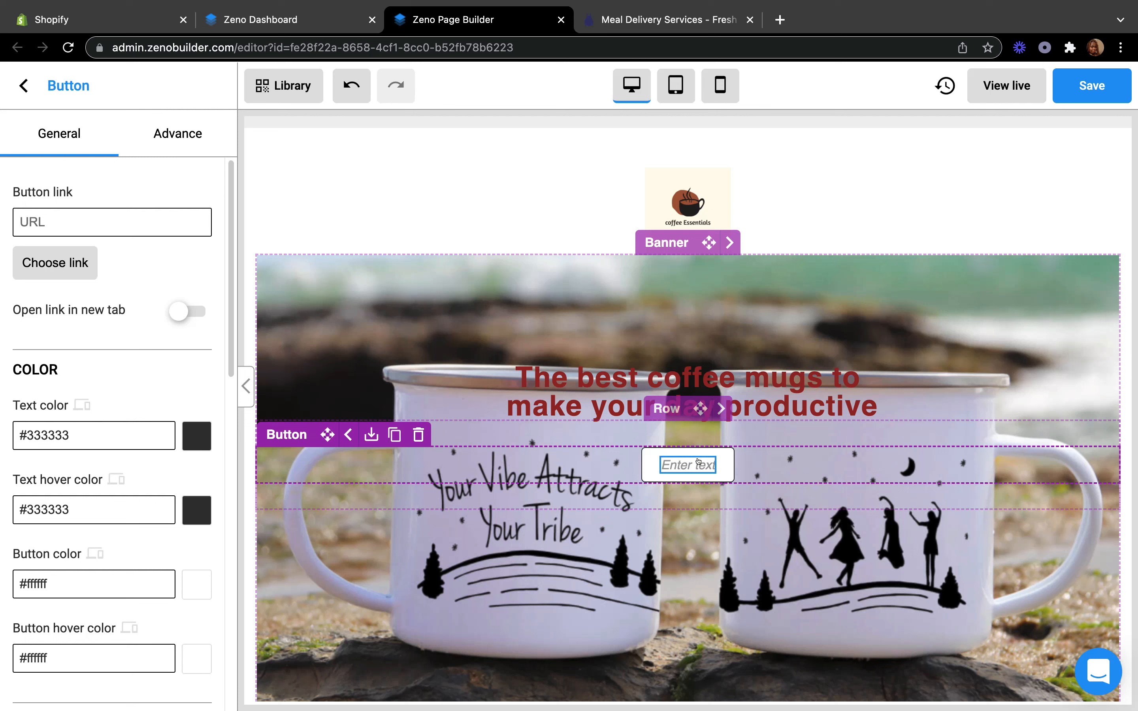
pyautogui.write('Shop')
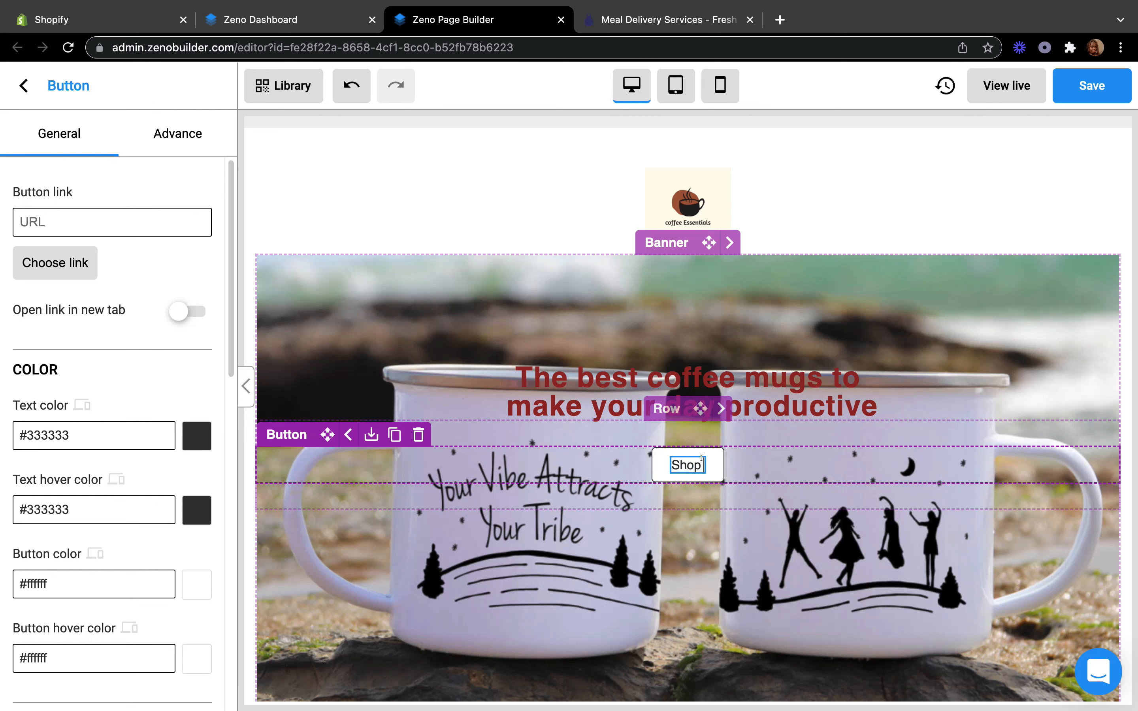
pyautogui.write(' Now')
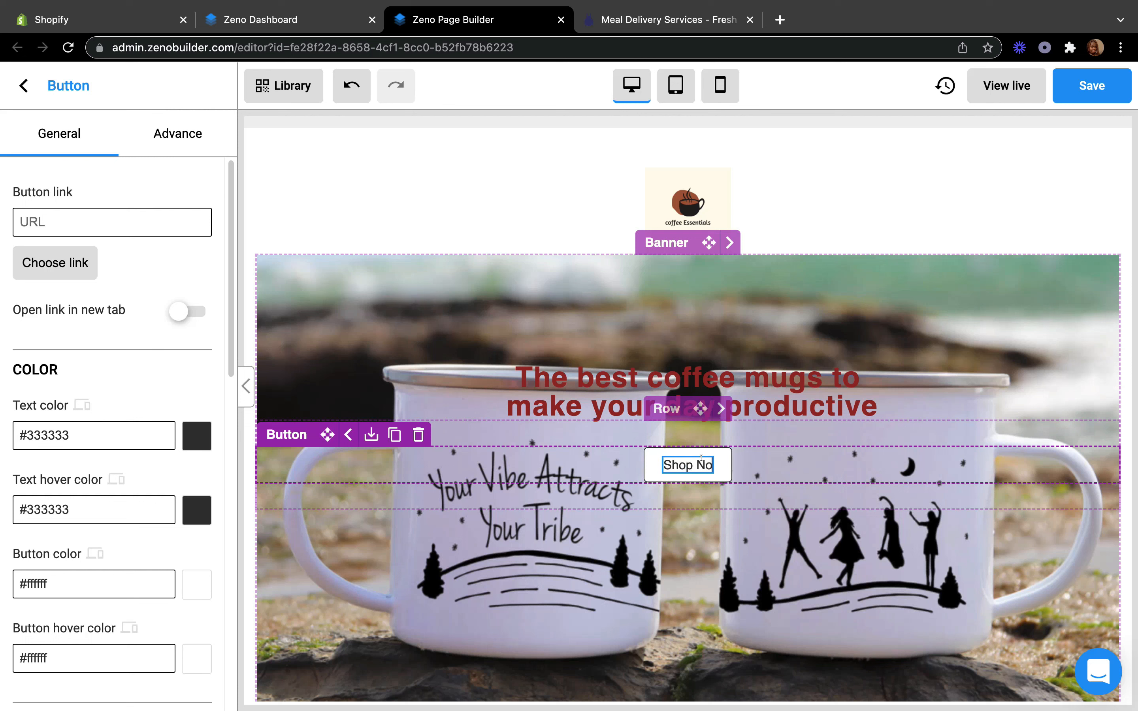
pyautogui.click(564, 537)
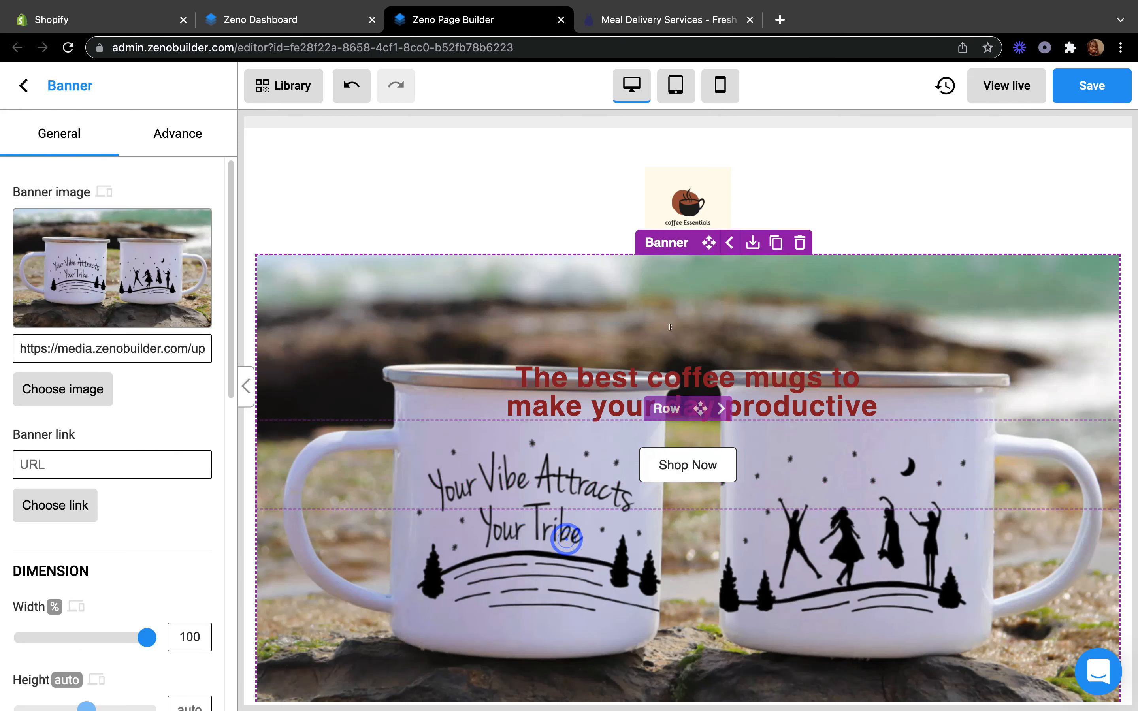
# Step: Try Arial on the banner heading and settle on Times New Roman as its font
pyautogui.click(804, 395)
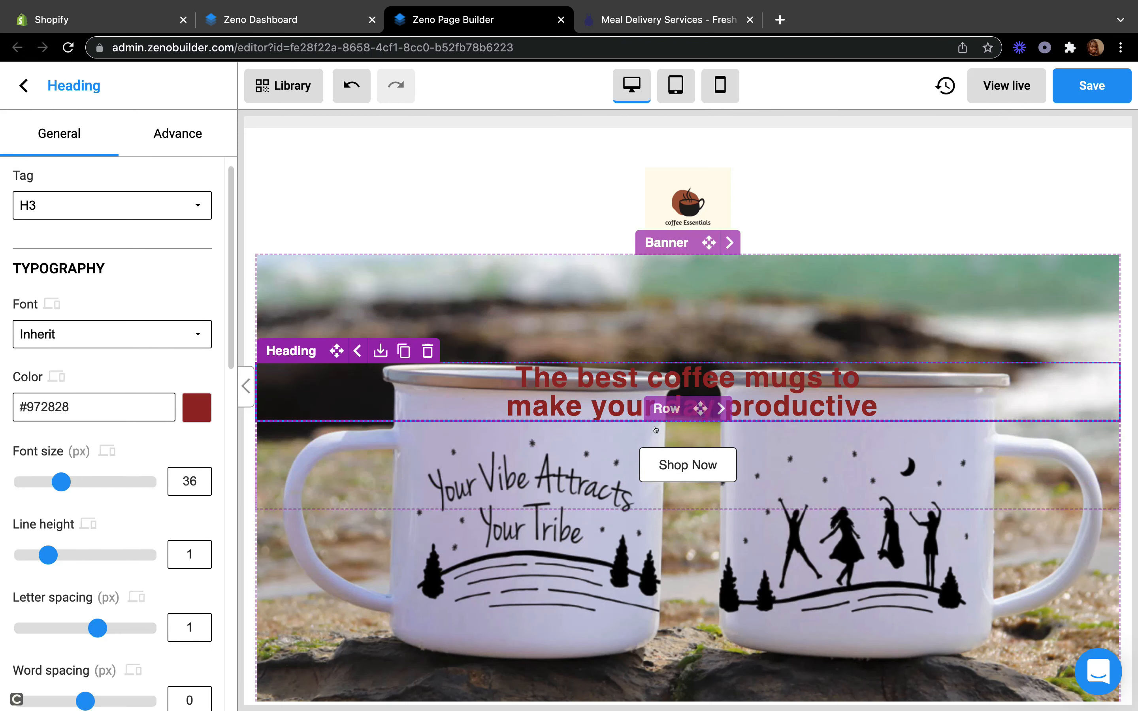
pyautogui.click(199, 331)
pyautogui.click(113, 397)
pyautogui.click(172, 326)
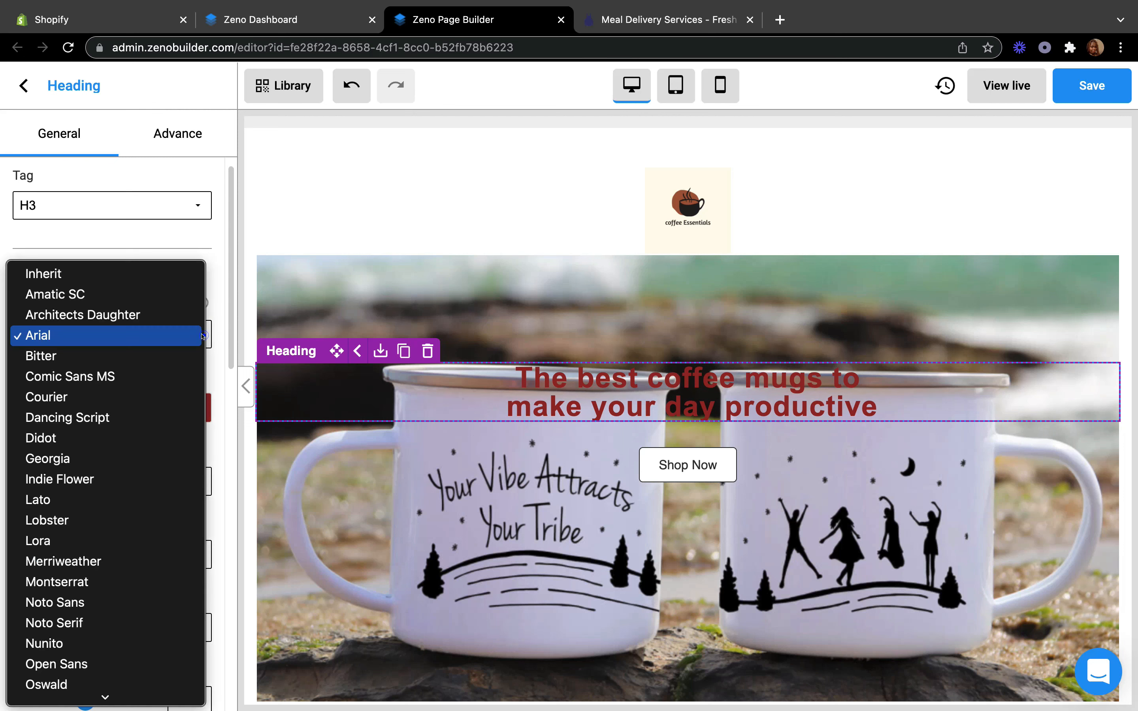
pyautogui.scroll(-5, 116, 516)
pyautogui.scroll(-2, 117, 516)
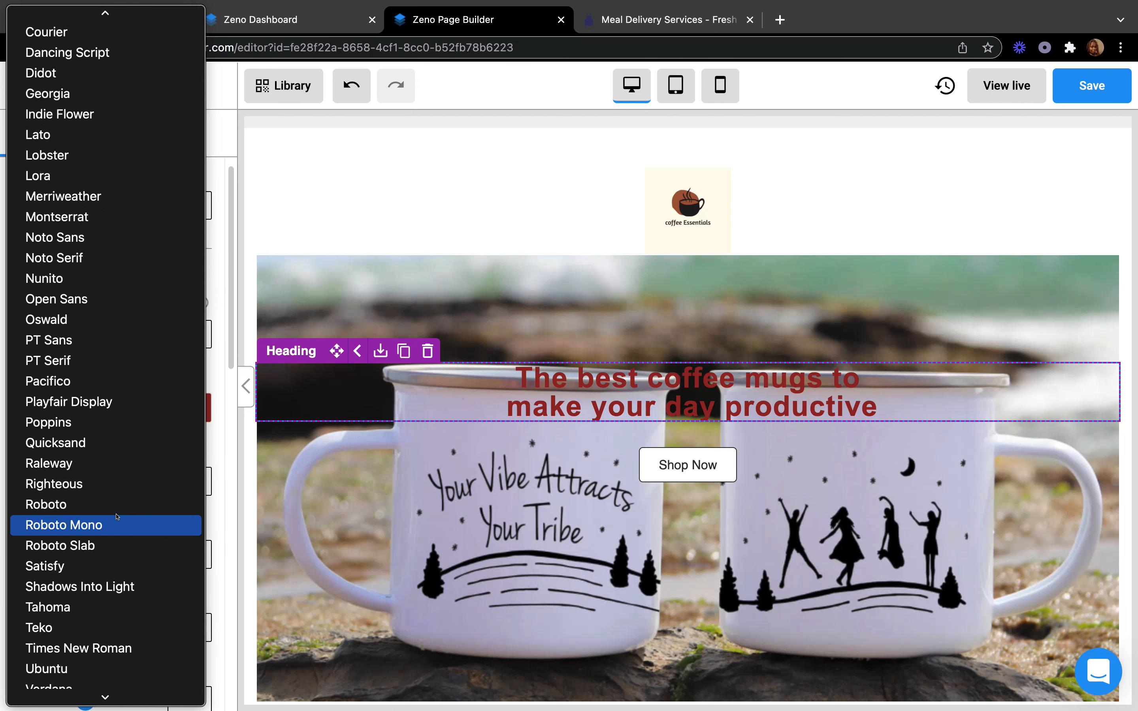
pyautogui.click(107, 631)
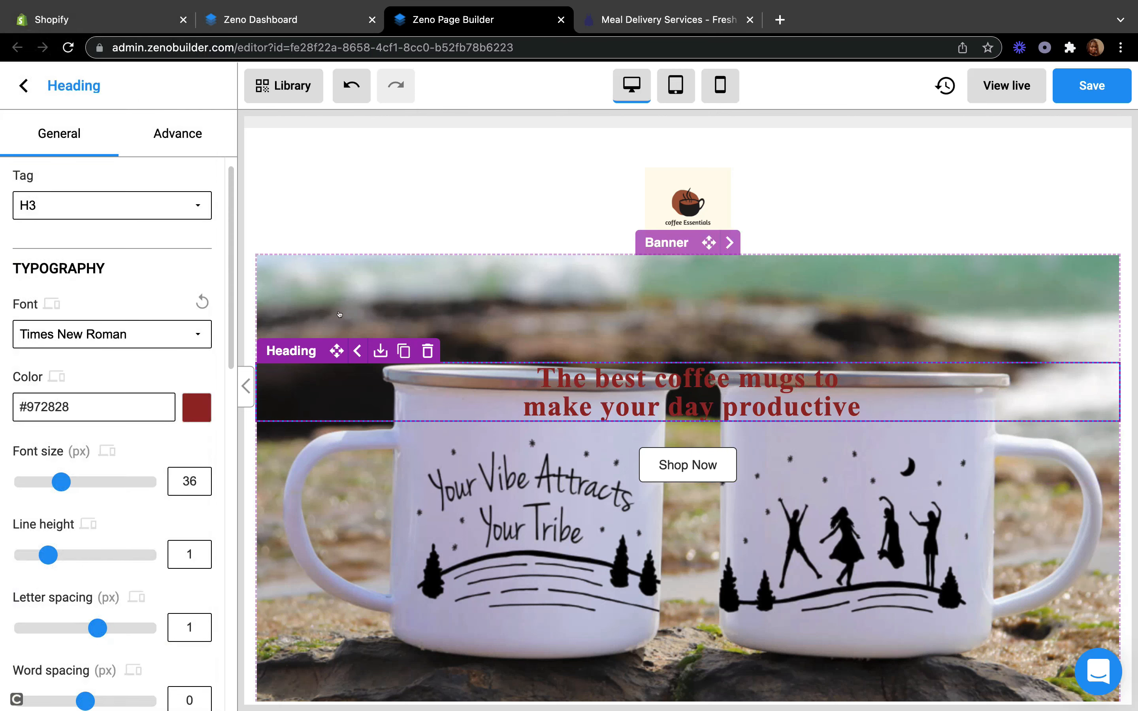
# Step: Link the Shop Now button to the Clear Coffee Mug product page and return to the list of elements
pyautogui.click(670, 456)
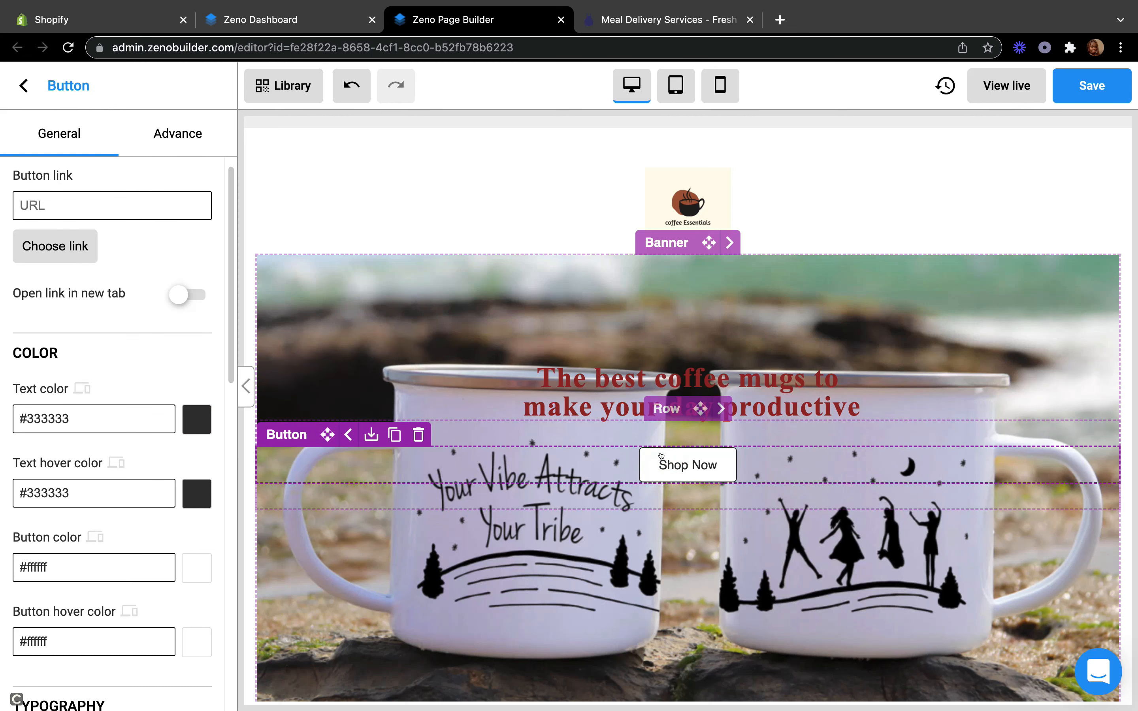
pyautogui.scroll(-5, 636, 447)
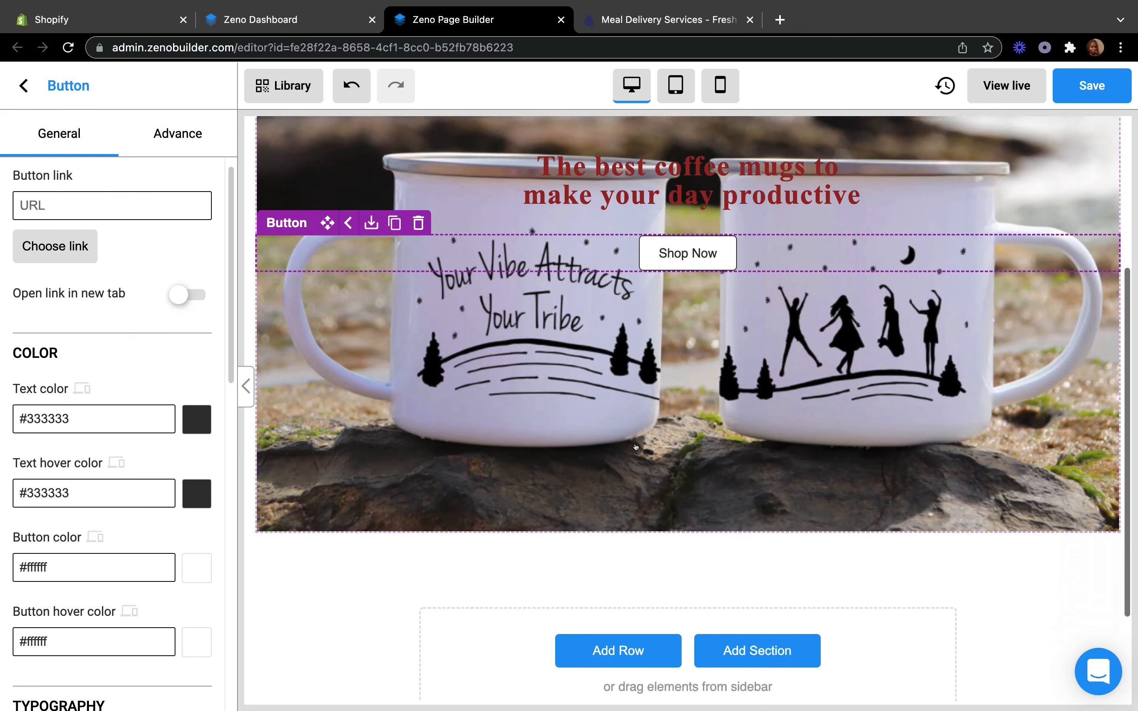
pyautogui.scroll(-2, 636, 447)
pyautogui.scroll(8, 637, 447)
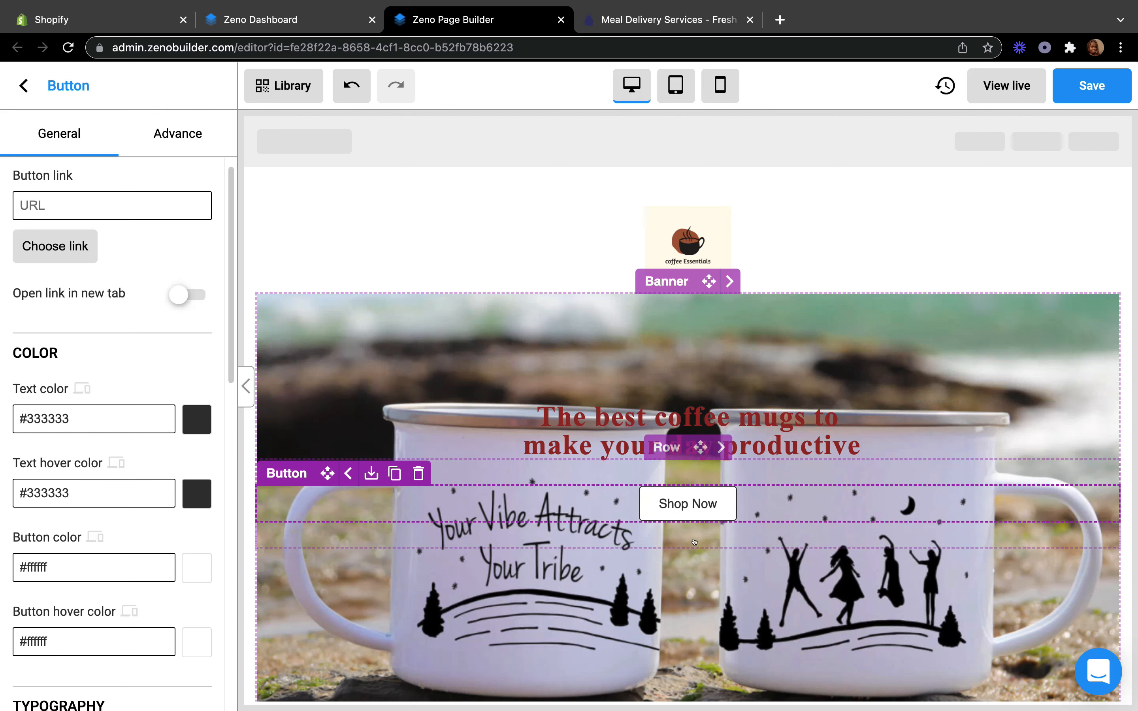
pyautogui.click(690, 511)
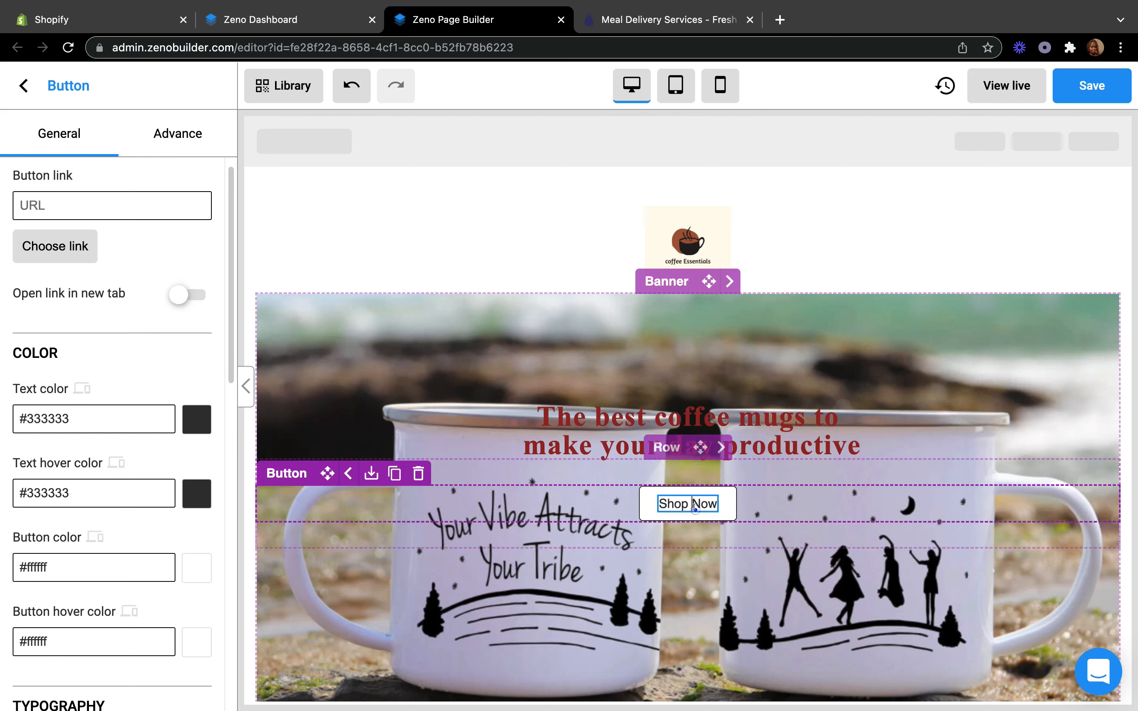
pyautogui.click(54, 253)
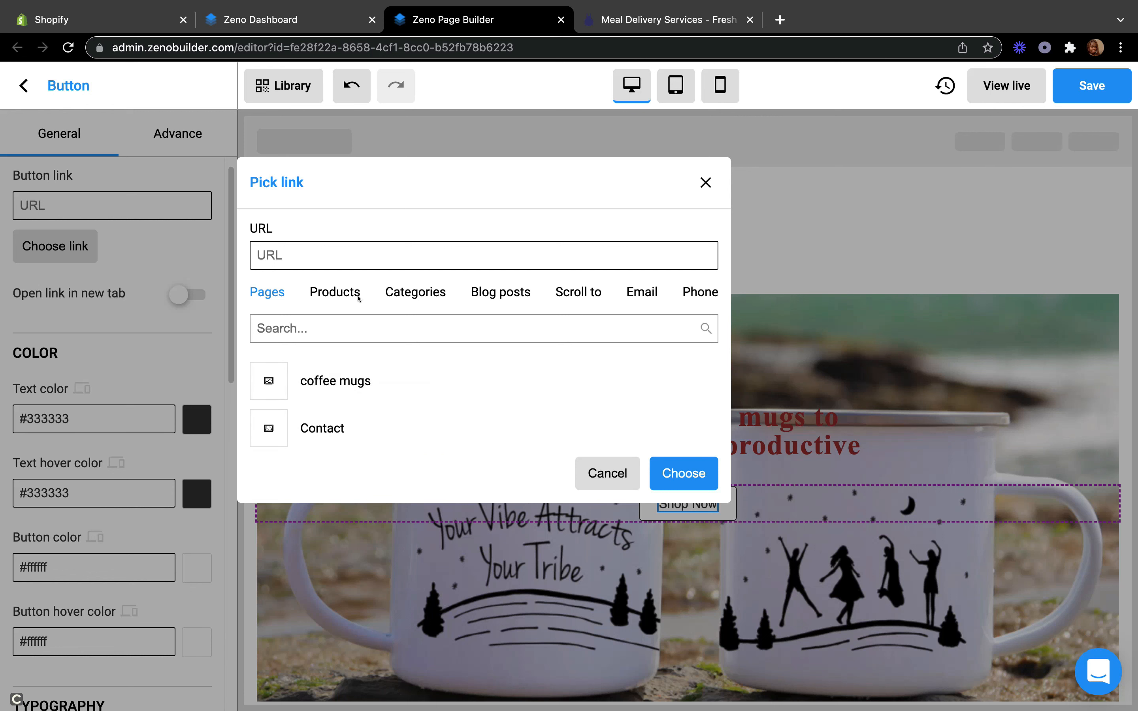
pyautogui.click(332, 292)
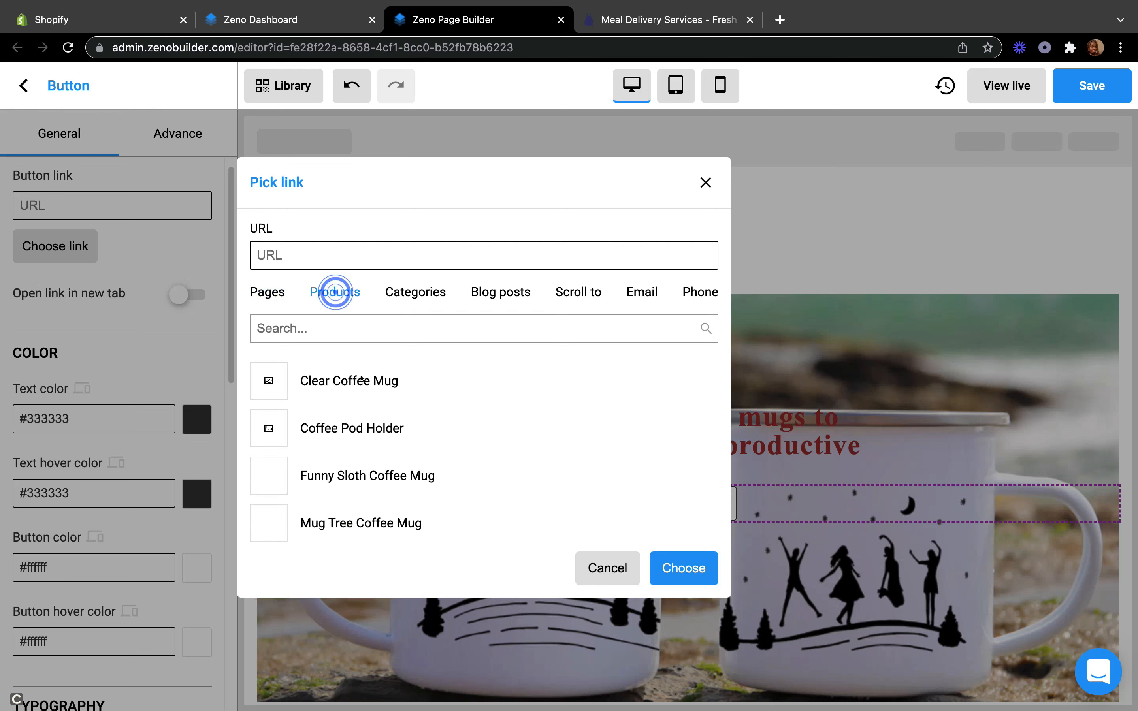
pyautogui.click(435, 294)
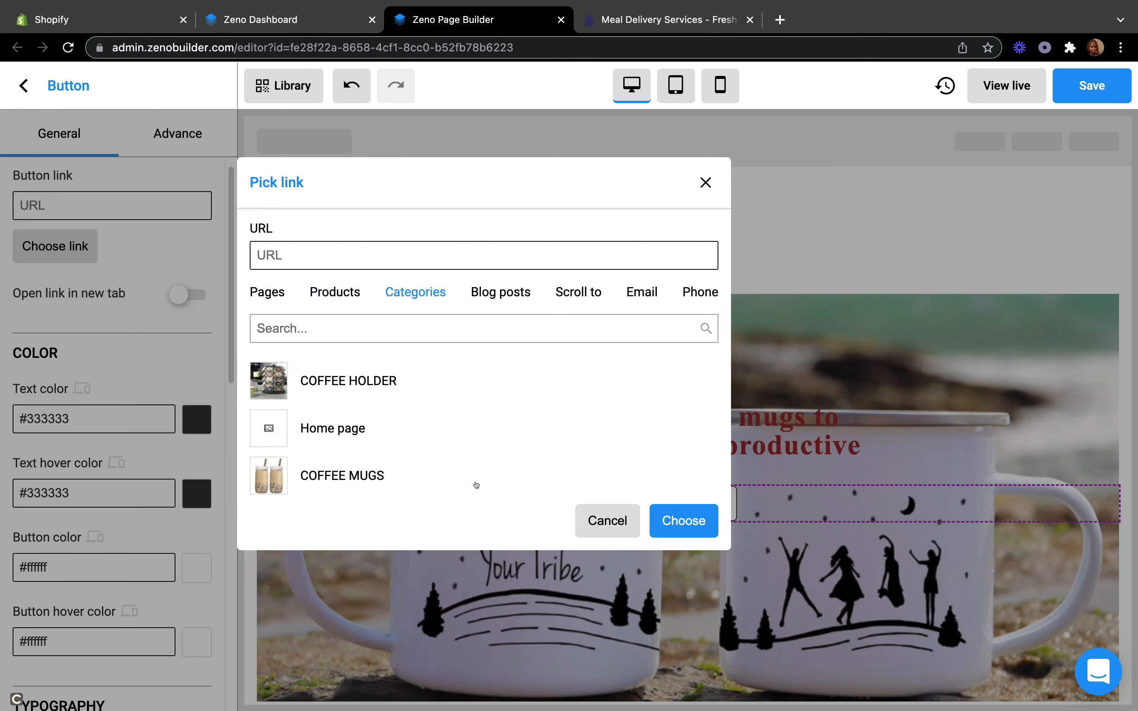
pyautogui.click(330, 290)
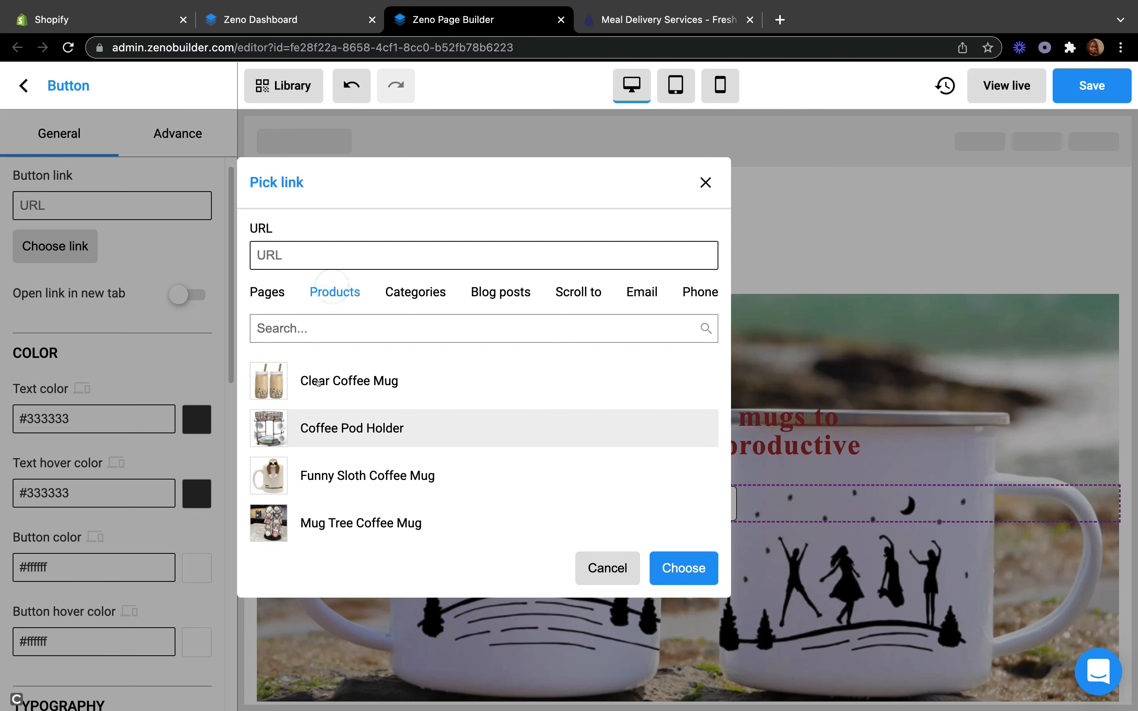
pyautogui.click(344, 390)
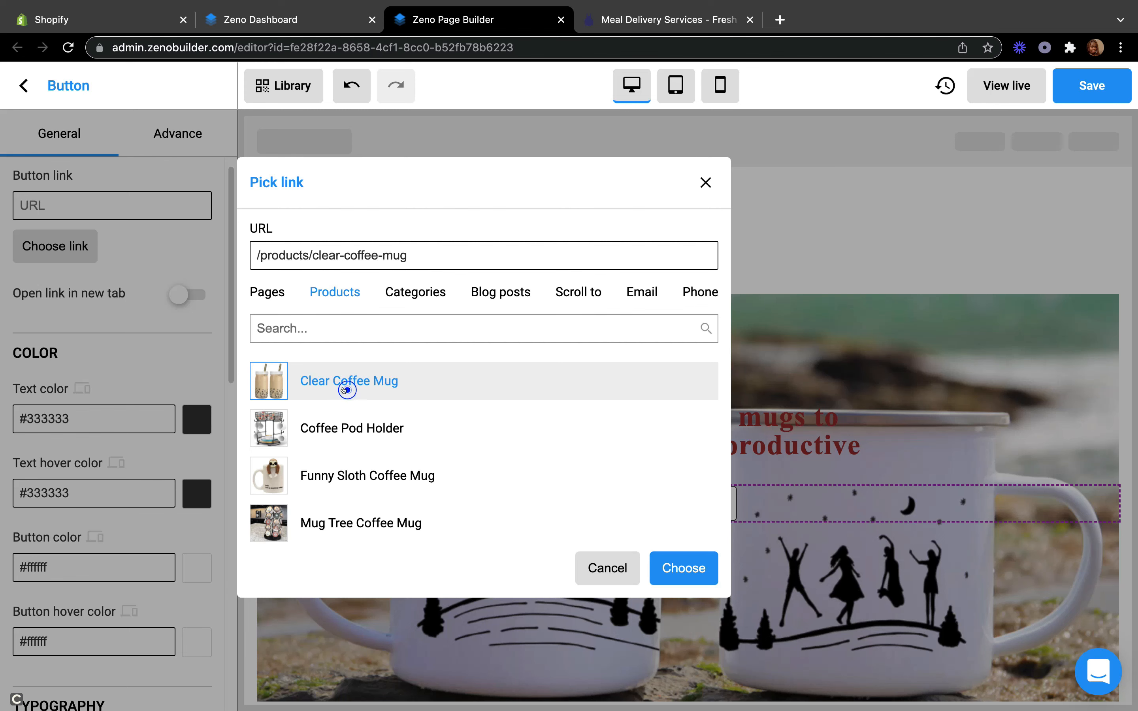
pyautogui.click(683, 582)
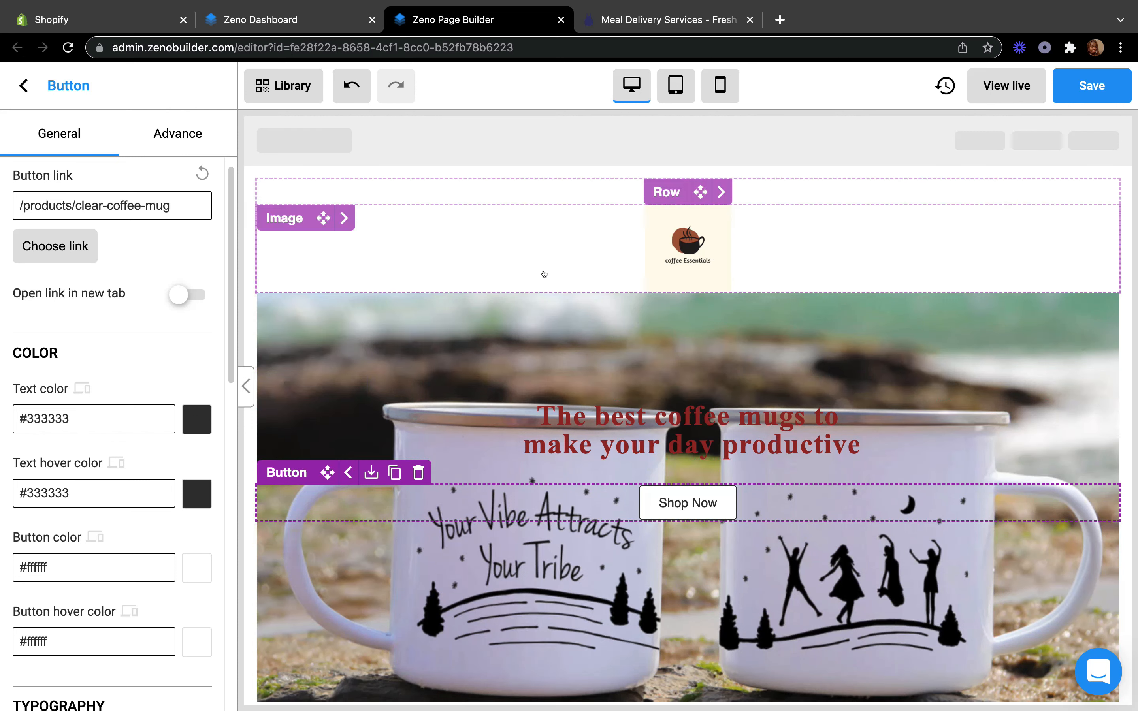
pyautogui.scroll(-5, 443, 262)
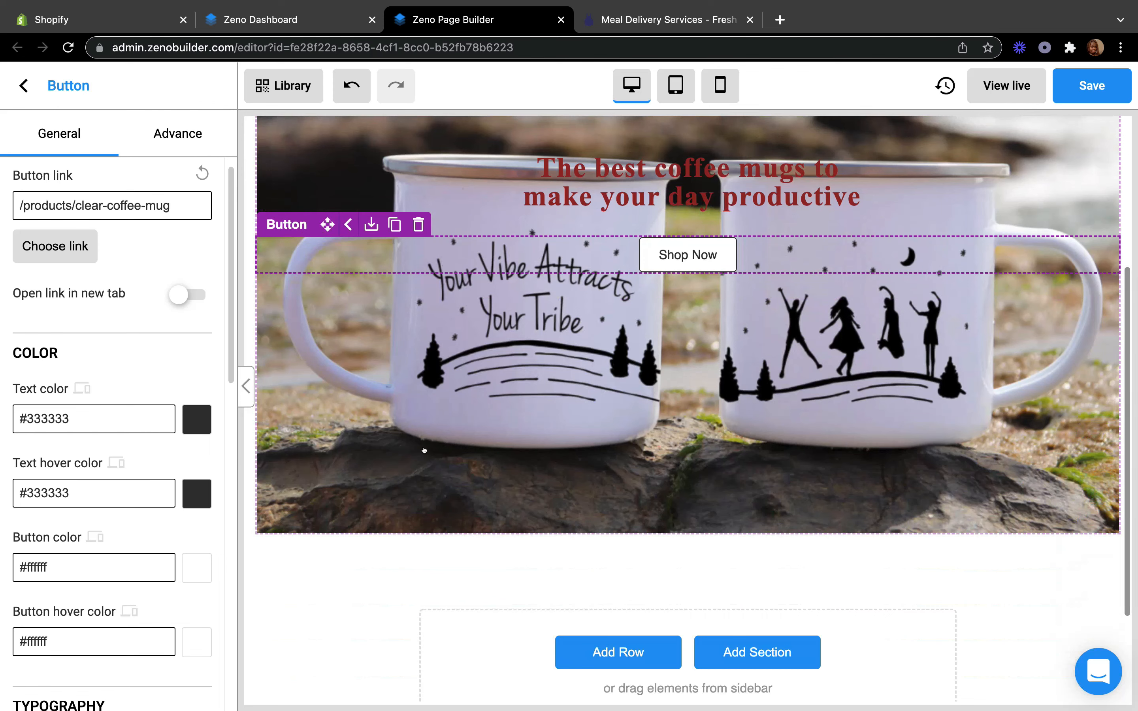
pyautogui.click(23, 86)
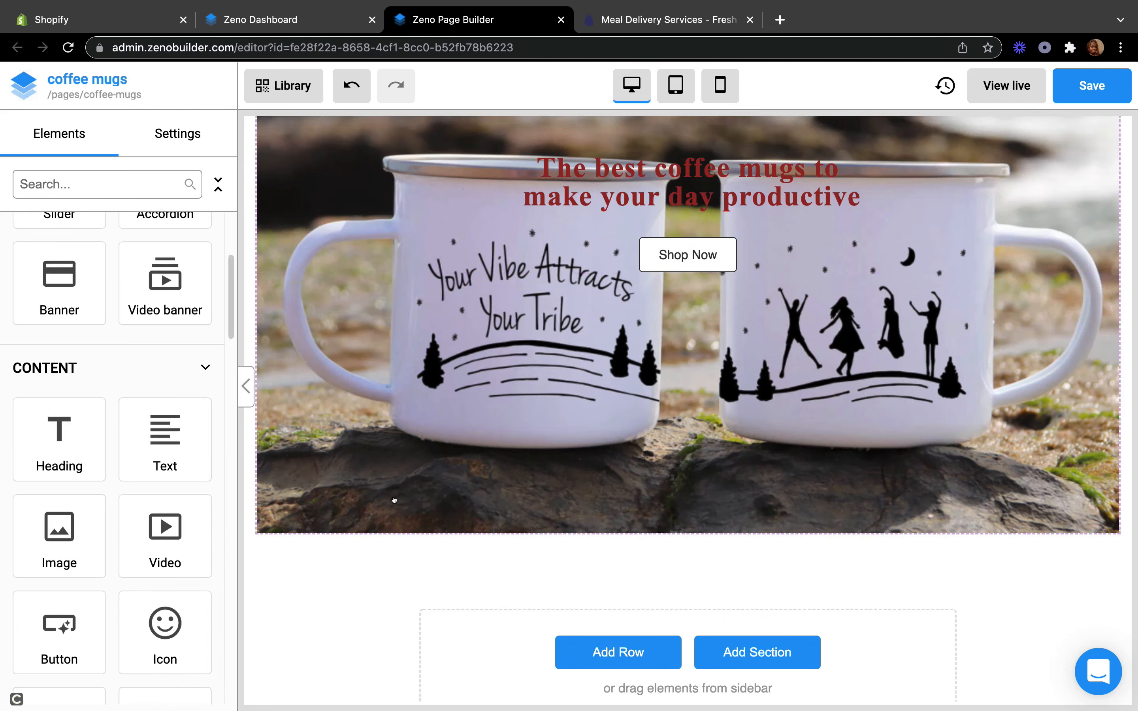
# Step: Open the Shop Now button's settings, try black #020000 as the button colour and set it back to white #FFFFFF
pyautogui.scroll(-5, 397, 501)
pyautogui.scroll(10, 397, 501)
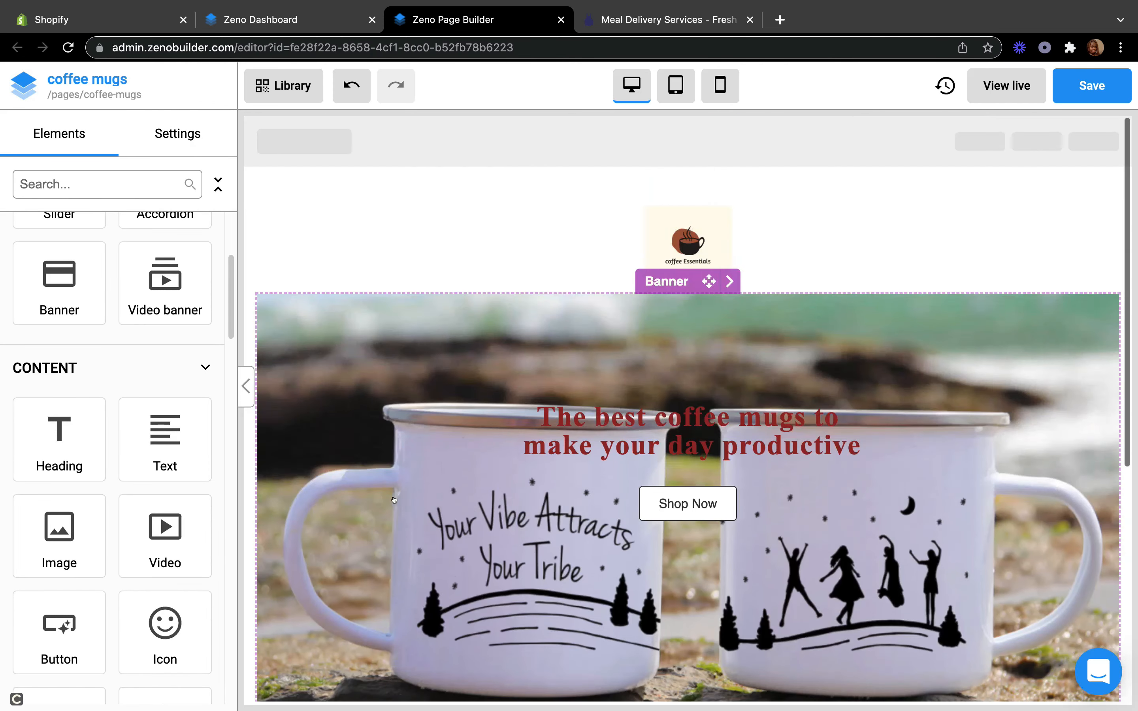
pyautogui.click(674, 349)
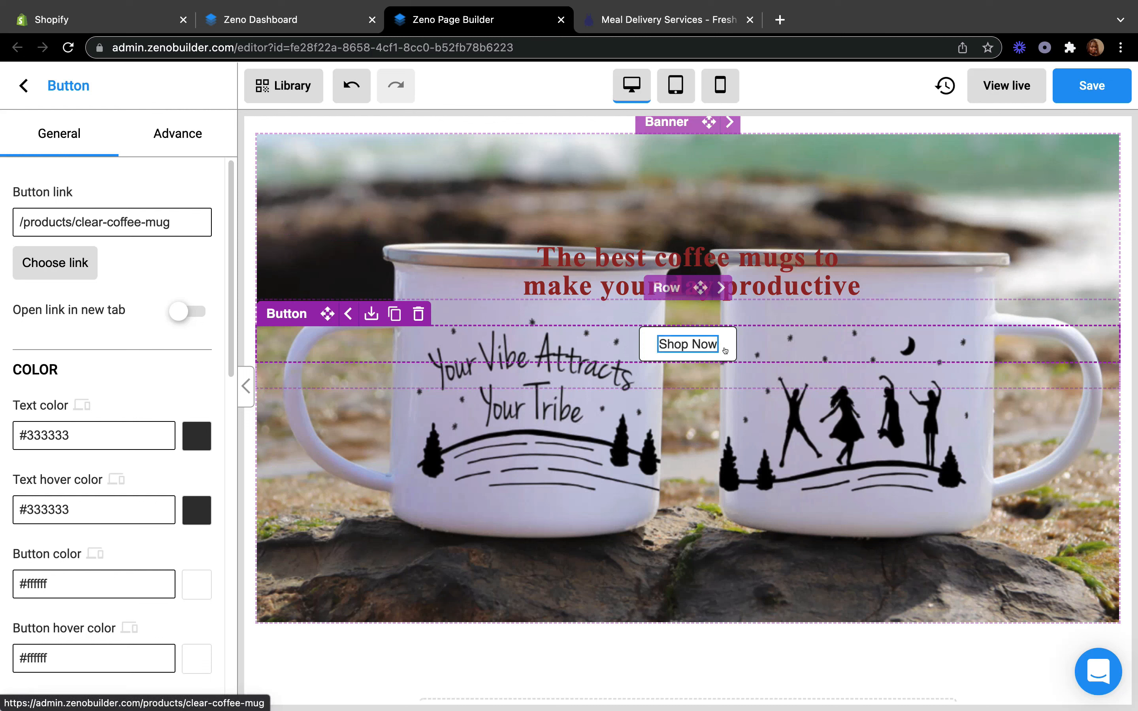
pyautogui.click(191, 576)
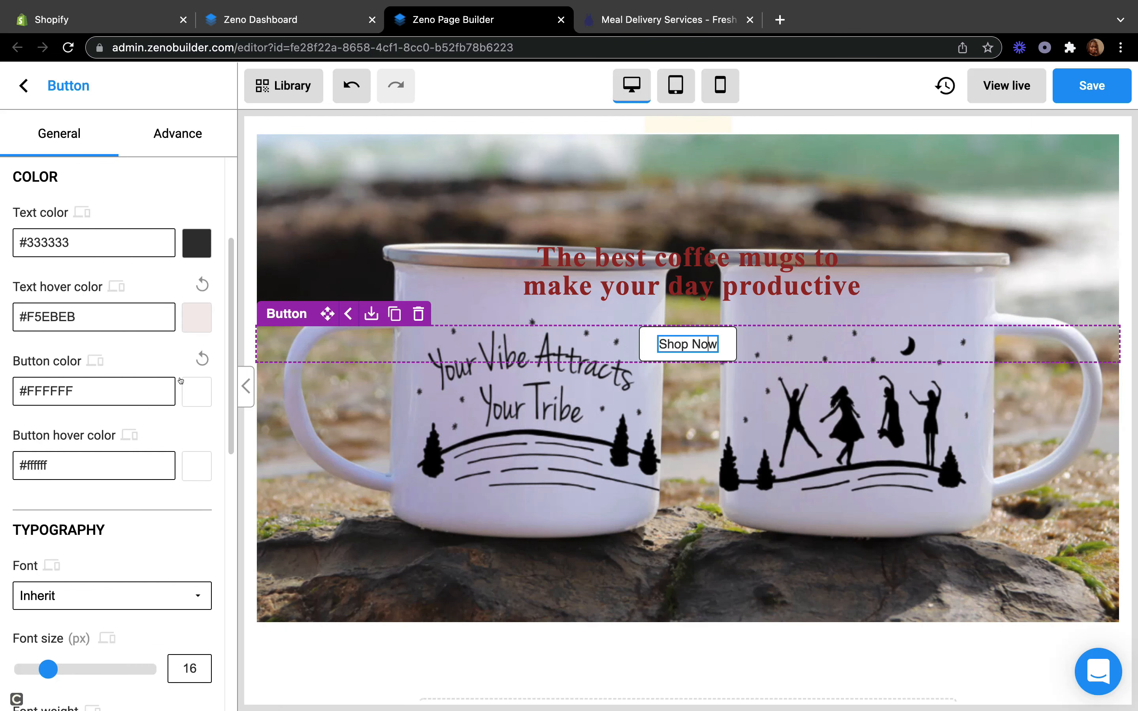
pyautogui.click(188, 393)
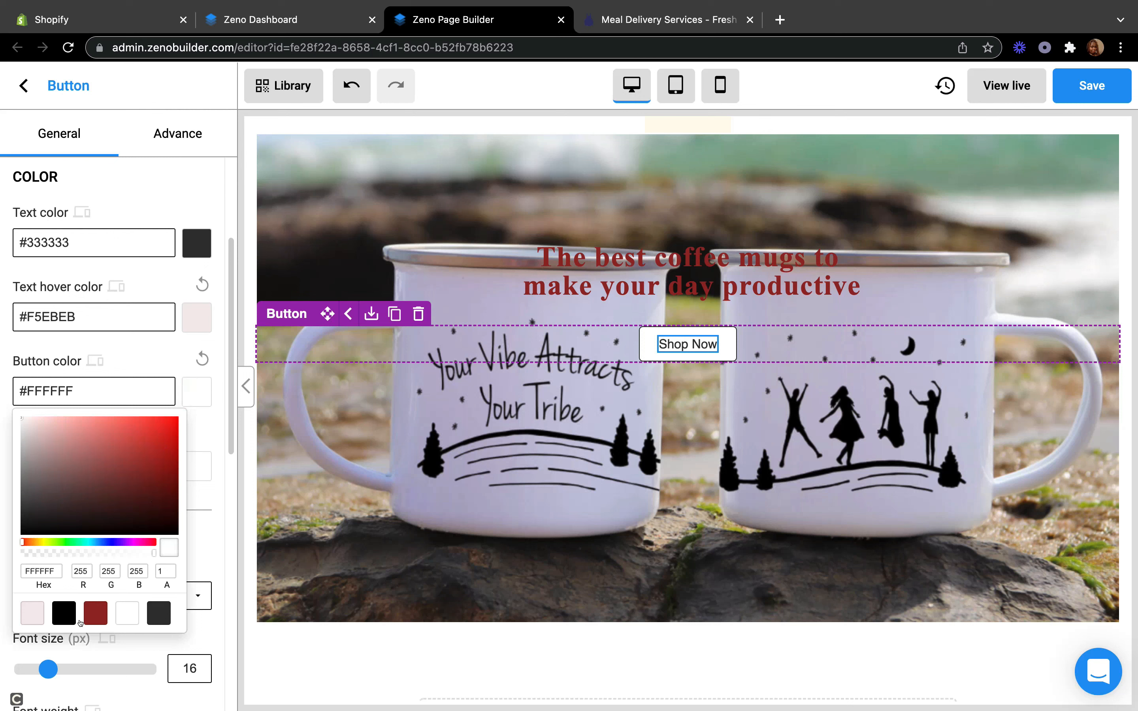
pyautogui.click(64, 613)
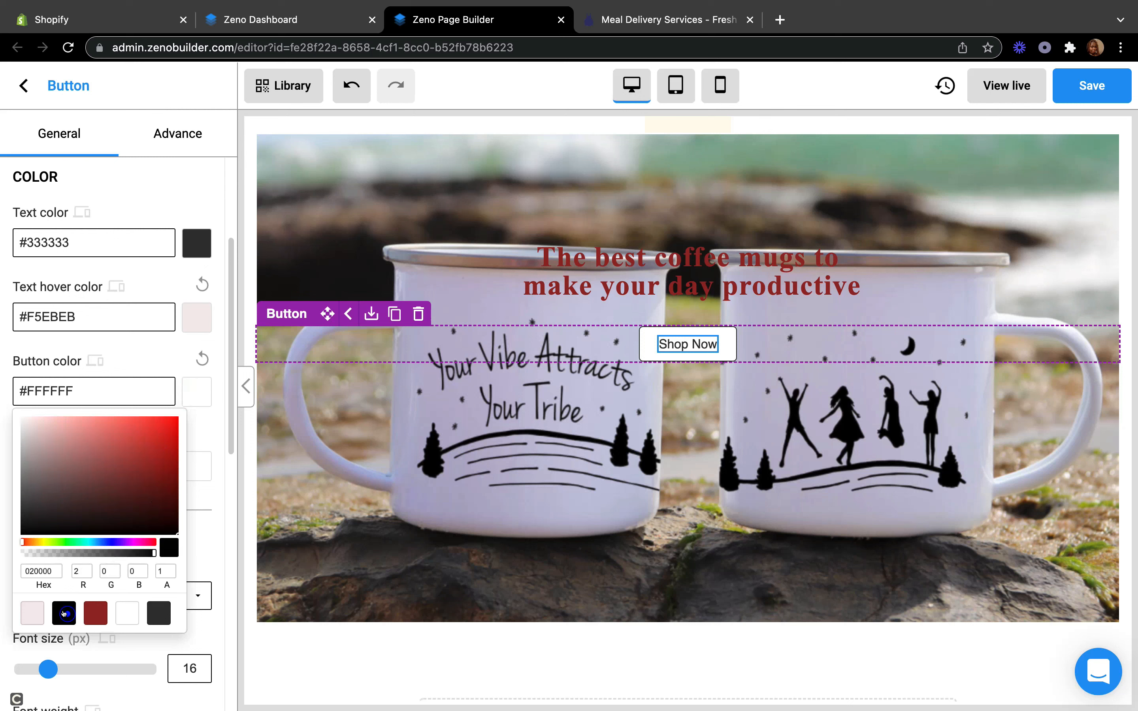
pyautogui.click(154, 613)
pyautogui.click(62, 609)
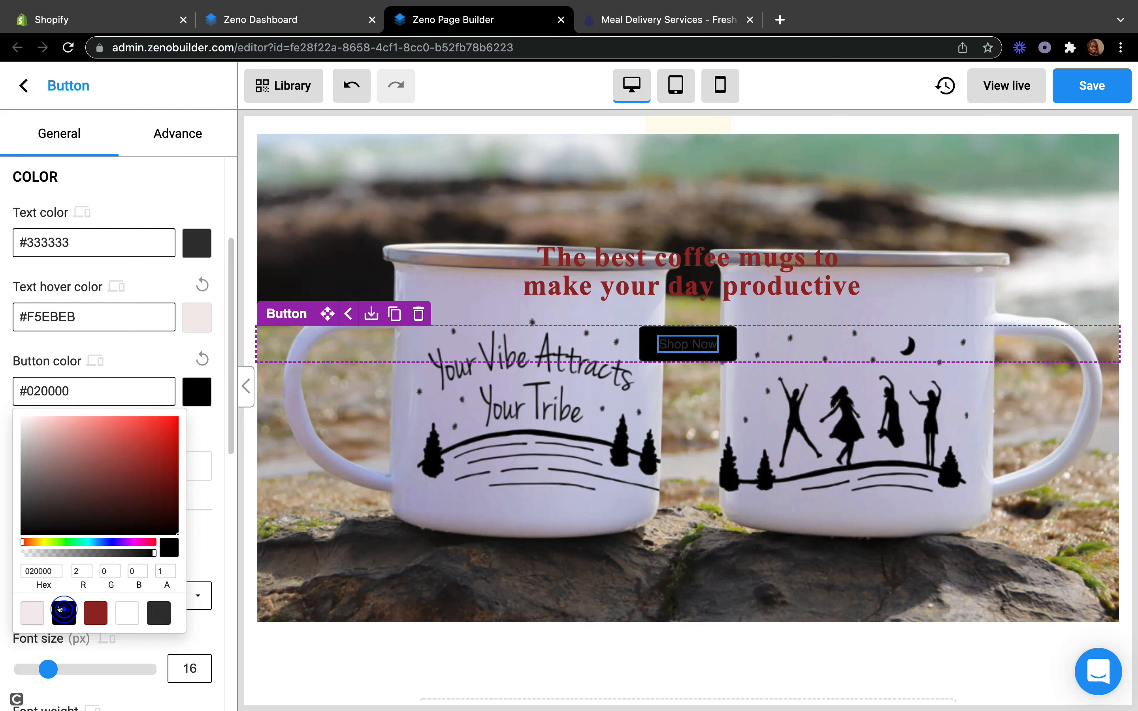
pyautogui.click(129, 613)
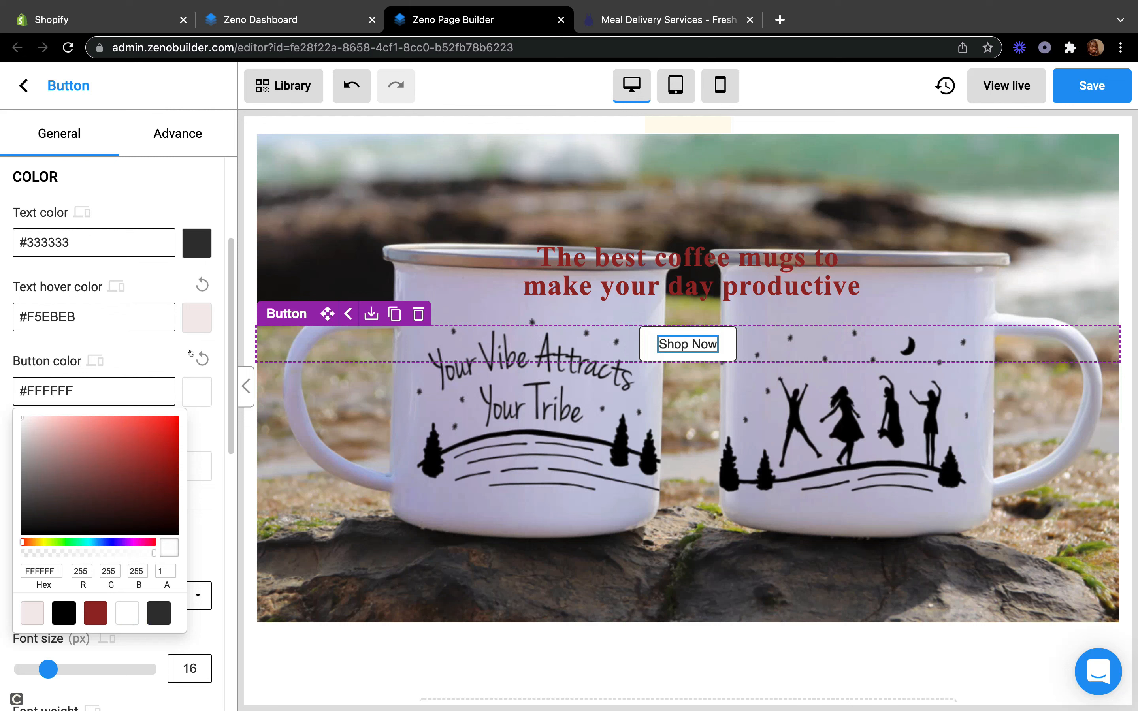
pyautogui.click(165, 347)
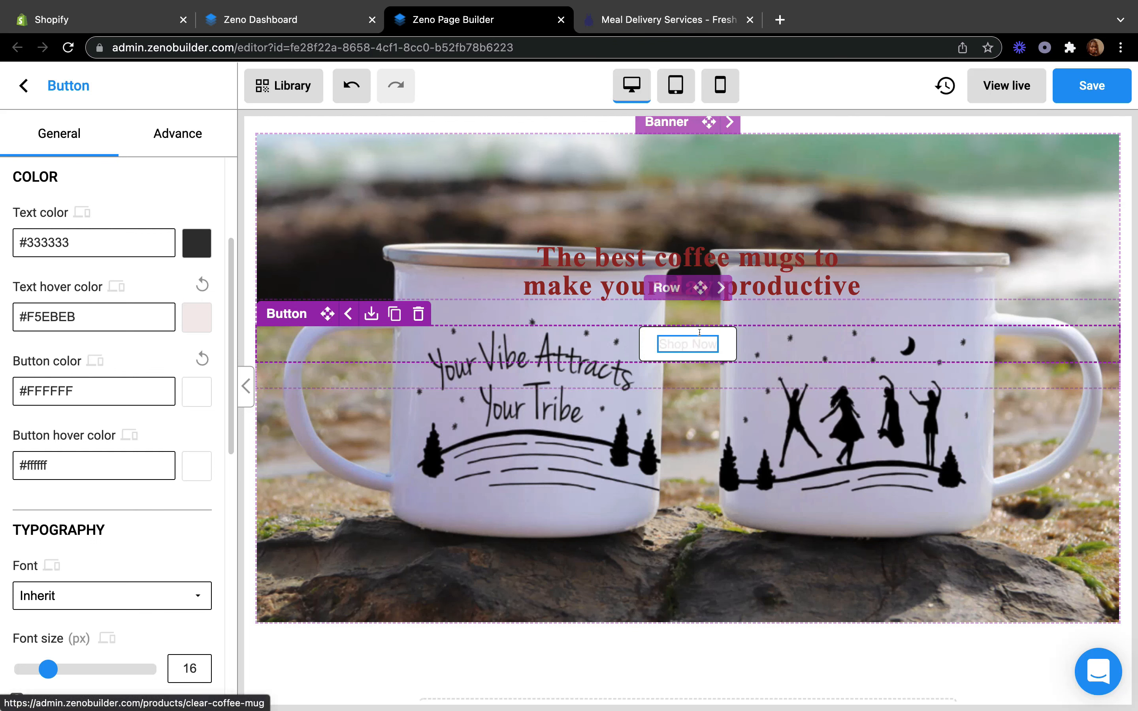
# Step: Set the Shop Now button's text hover colour to black #020000
pyautogui.click(198, 322)
pyautogui.click(62, 541)
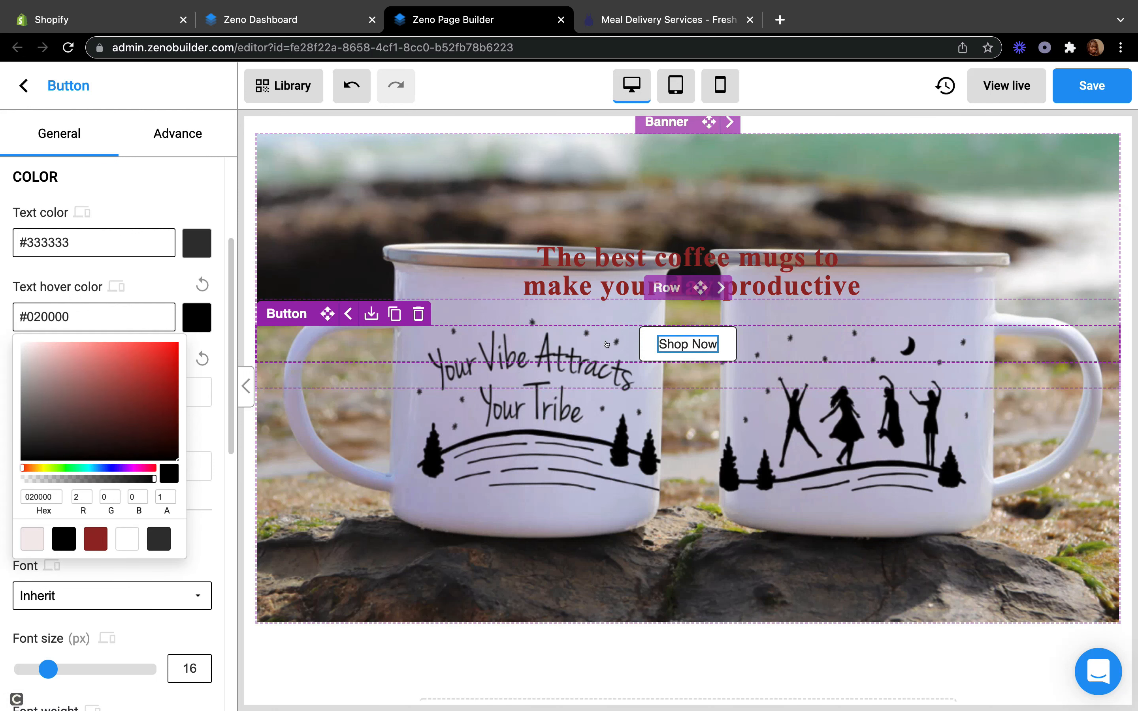
pyautogui.click(168, 275)
# Step: Compare normal and bold weight on the Shop Now label, settle on Bold and return to the list of elements
pyautogui.scroll(-4, 163, 551)
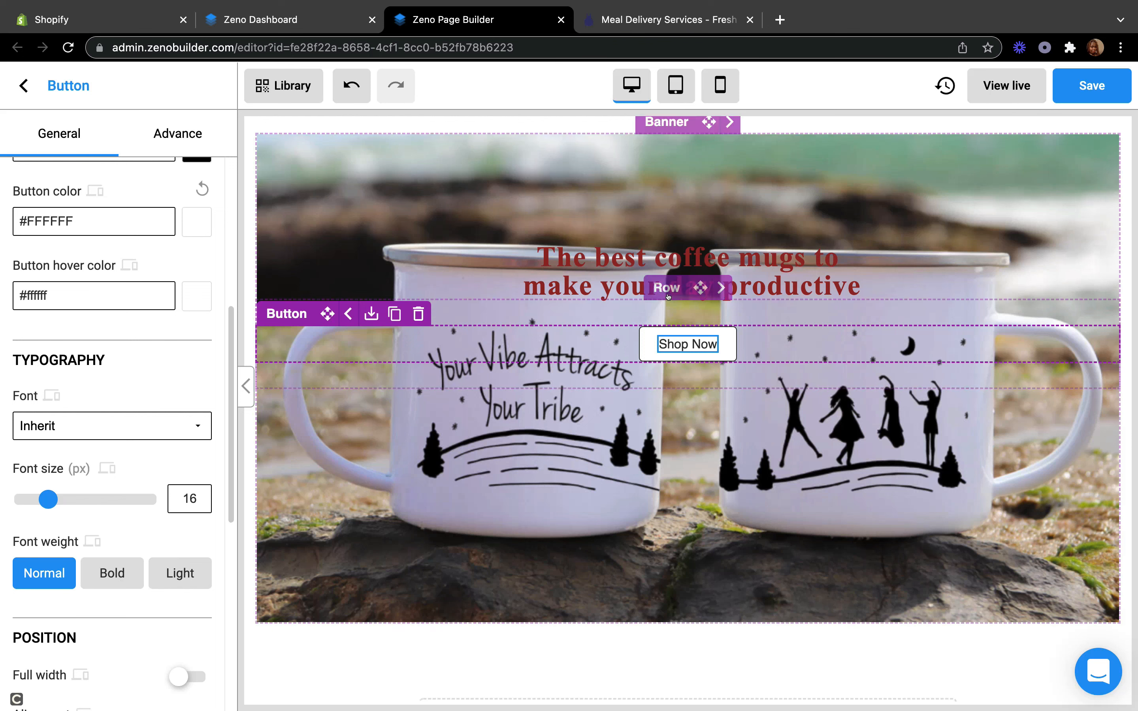
pyautogui.click(99, 574)
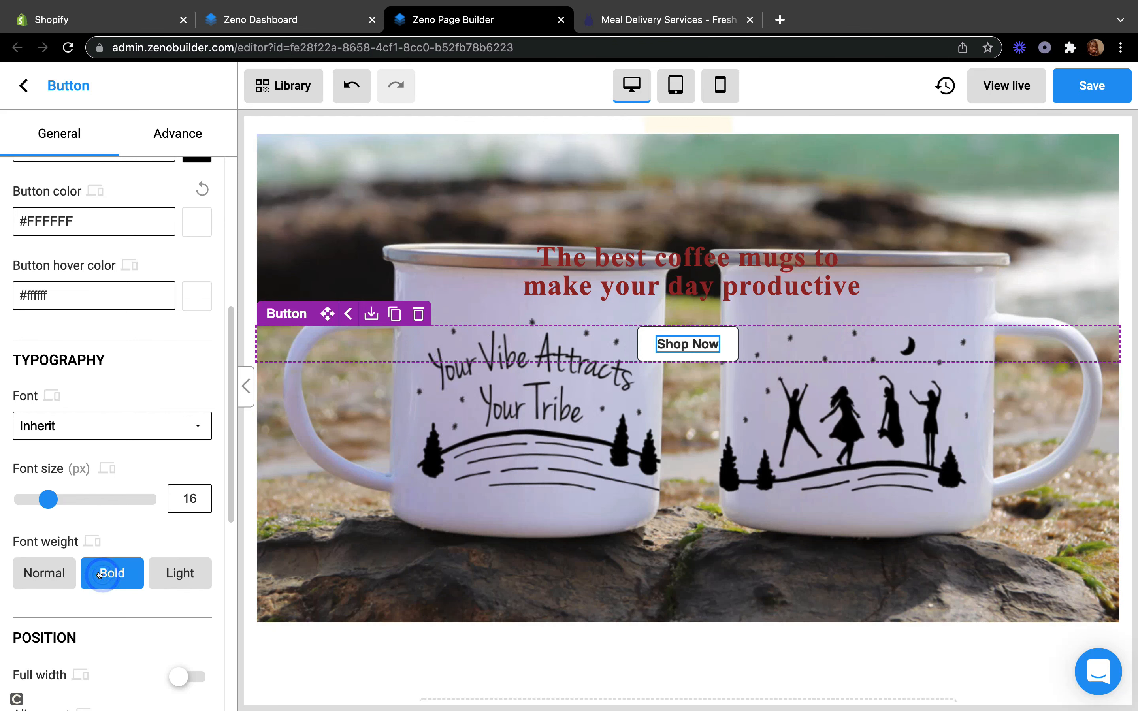
pyautogui.click(28, 570)
pyautogui.click(104, 574)
pyautogui.moveTo(230, 388); pyautogui.dragTo(198, 247)
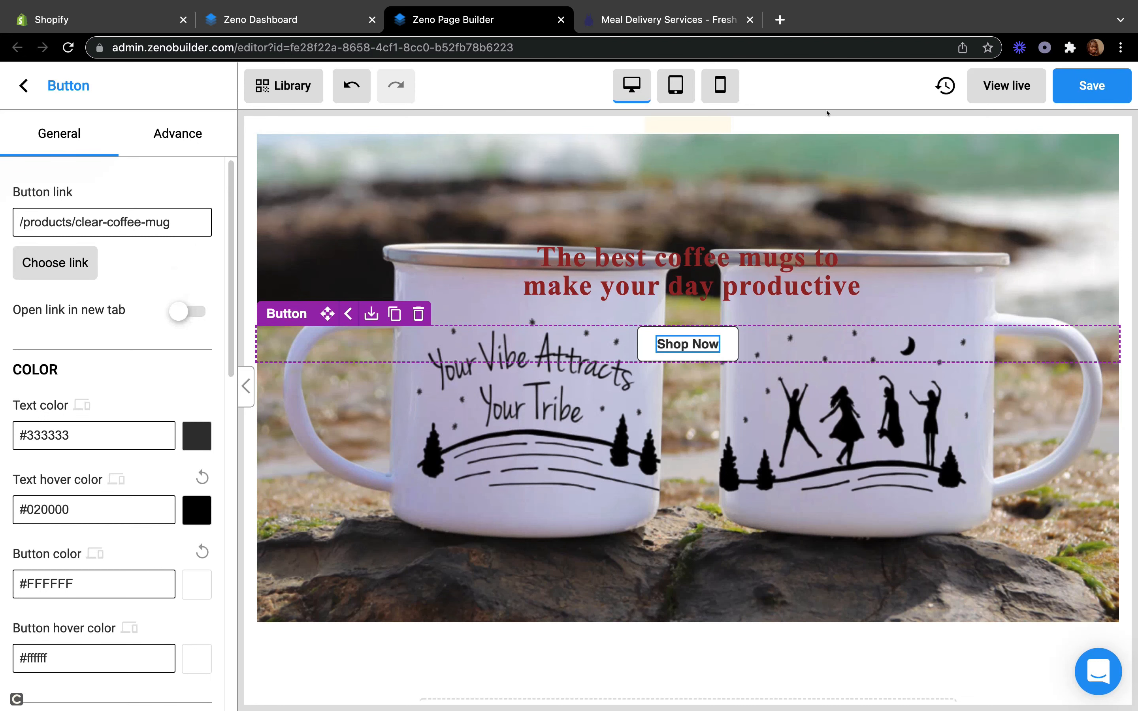
pyautogui.click(24, 86)
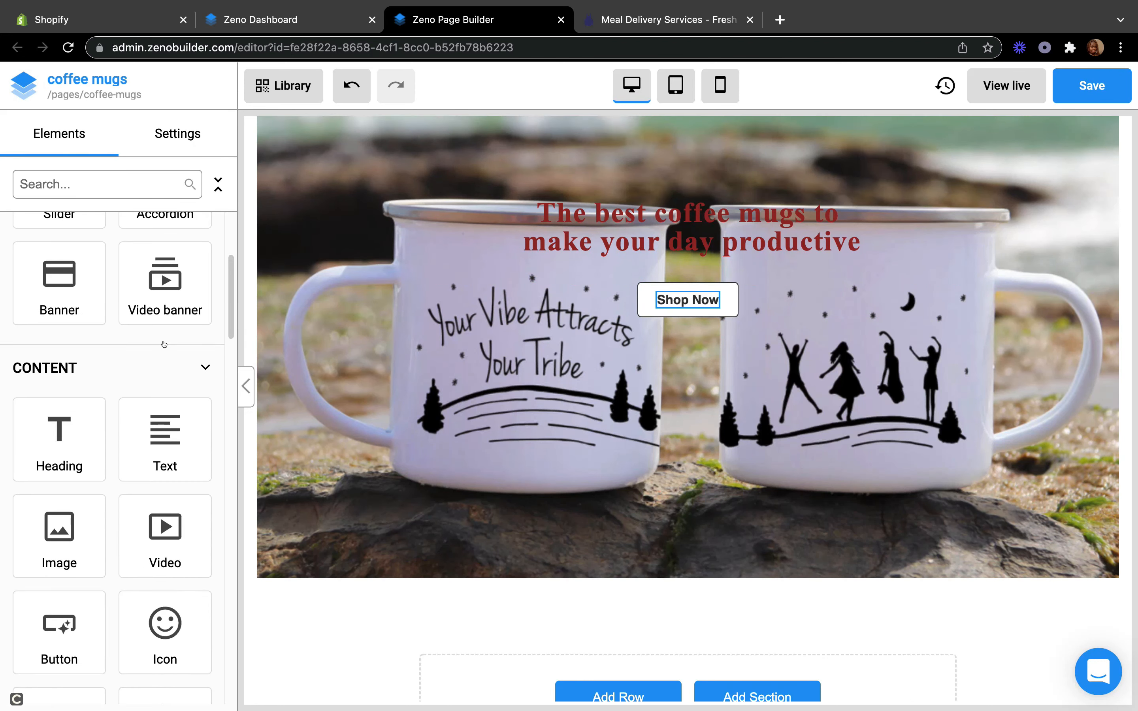
# Step: Switch to the Blue Apron page and examine how the sections below its banner alternate images with headings and text
pyautogui.click(626, 22)
pyautogui.scroll(-6, 459, 553)
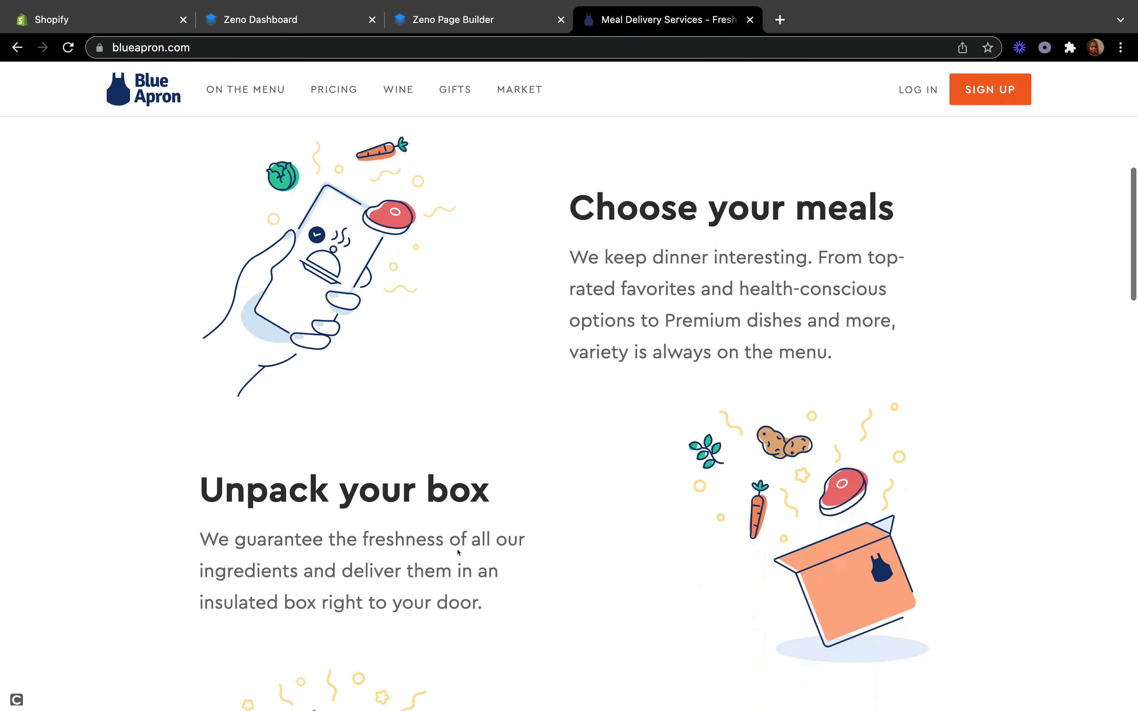
pyautogui.scroll(-8, 382, 570)
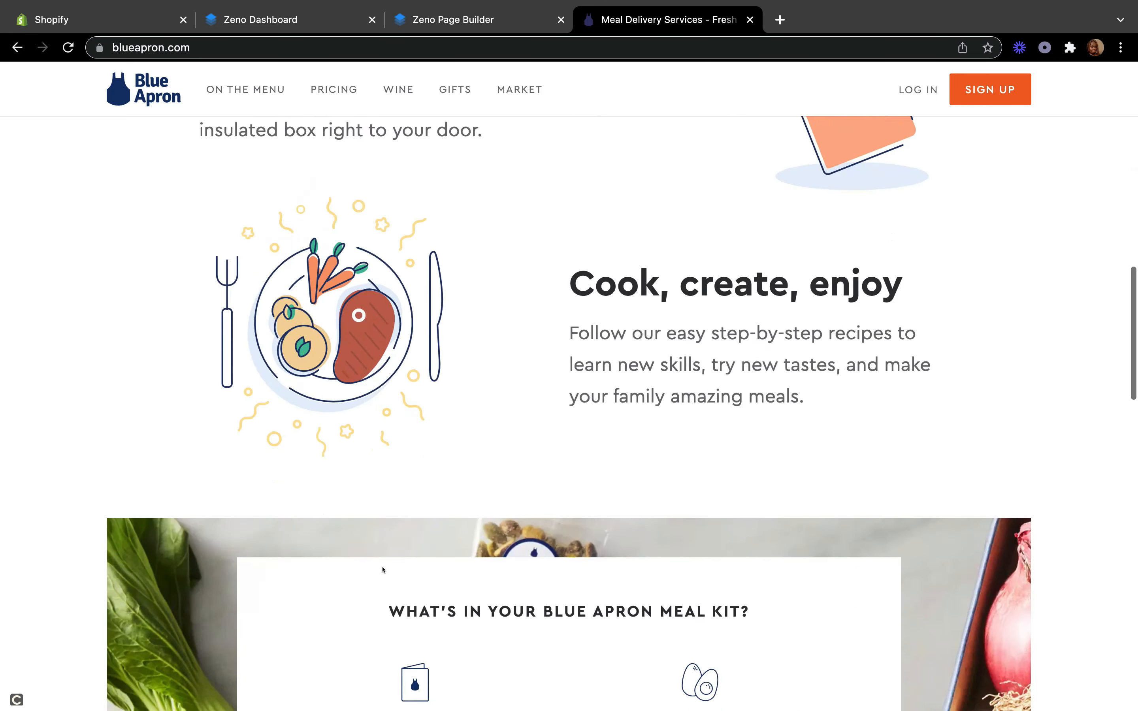
pyautogui.scroll(8, 383, 570)
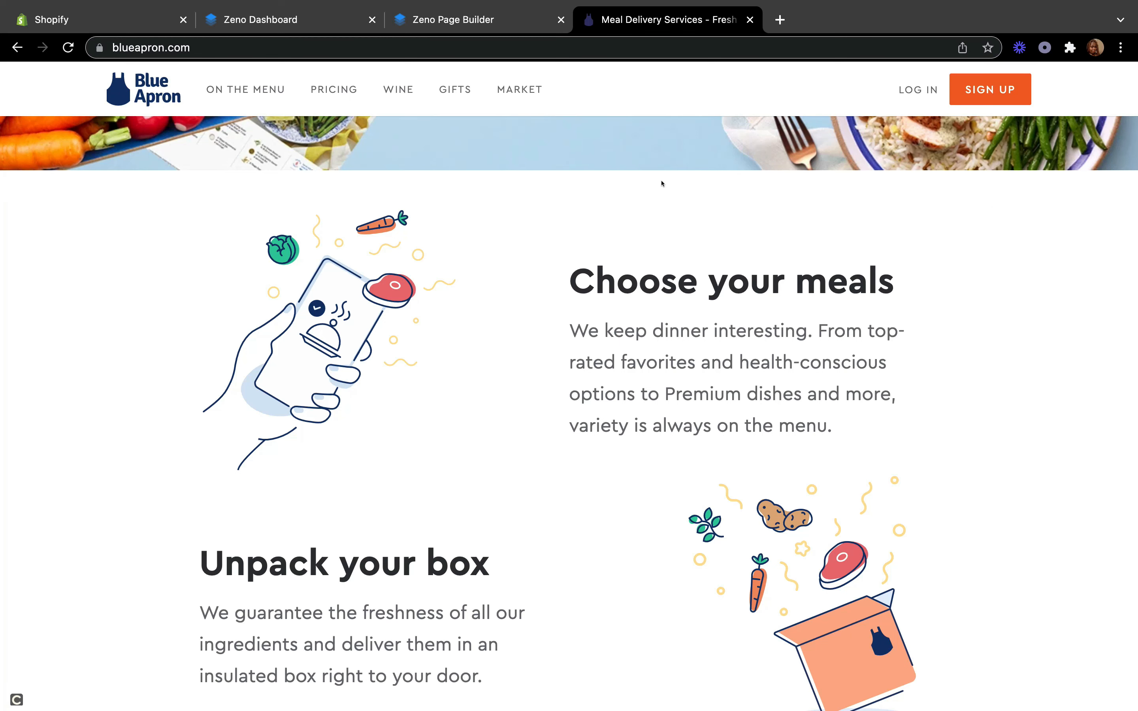
pyautogui.scroll(-9, 640, 189)
pyautogui.scroll(-2, 772, 326)
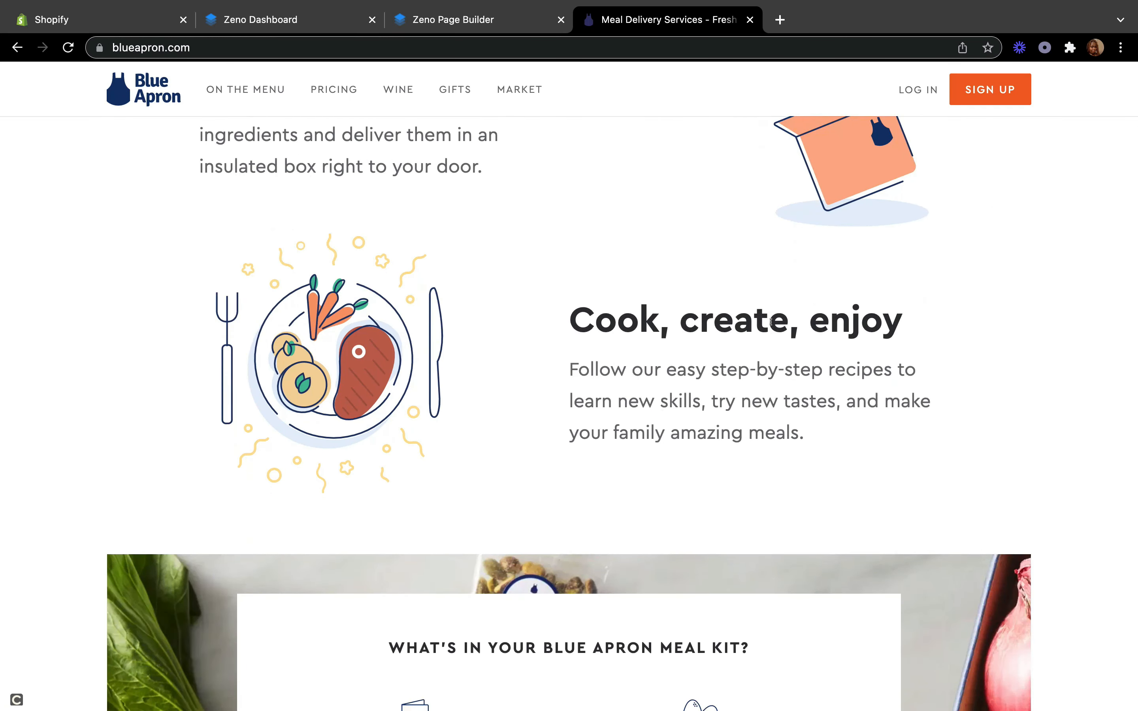
pyautogui.scroll(10, 771, 322)
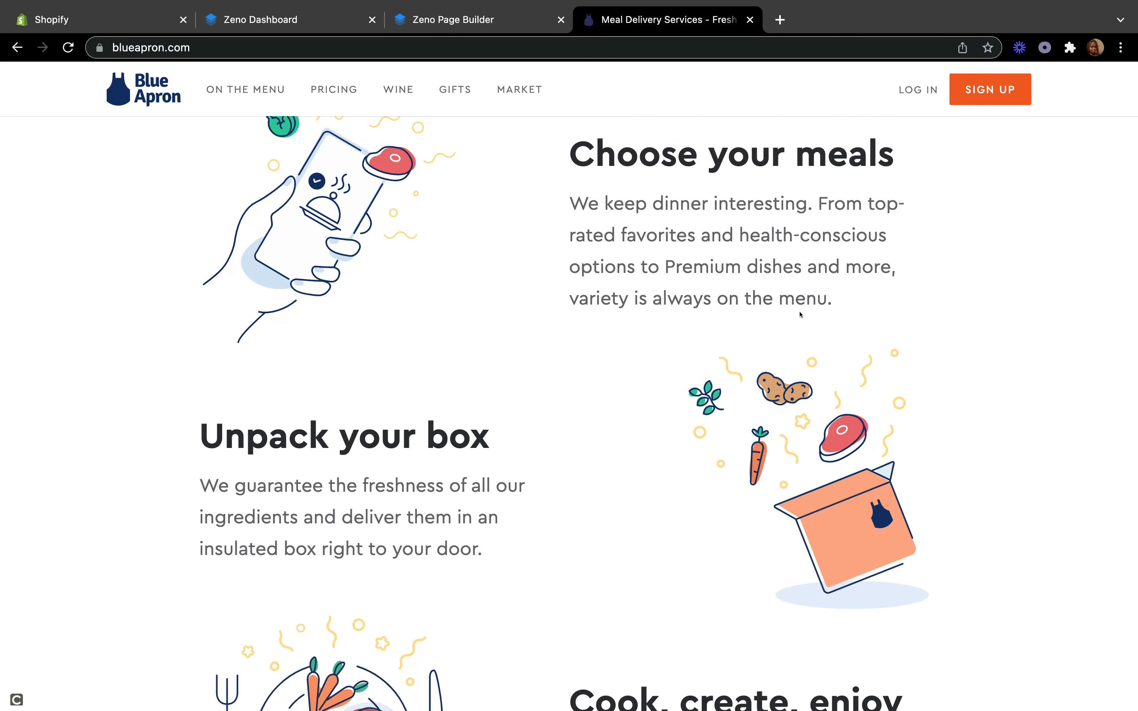
pyautogui.scroll(6, 801, 315)
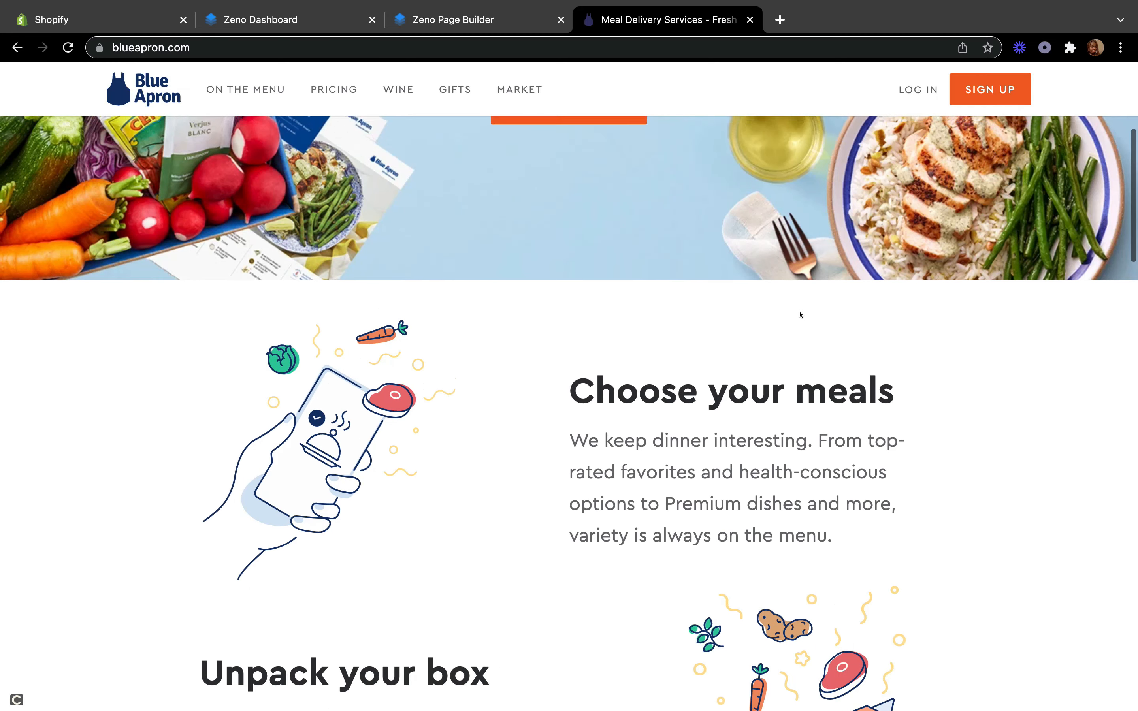
pyautogui.scroll(-2, 802, 315)
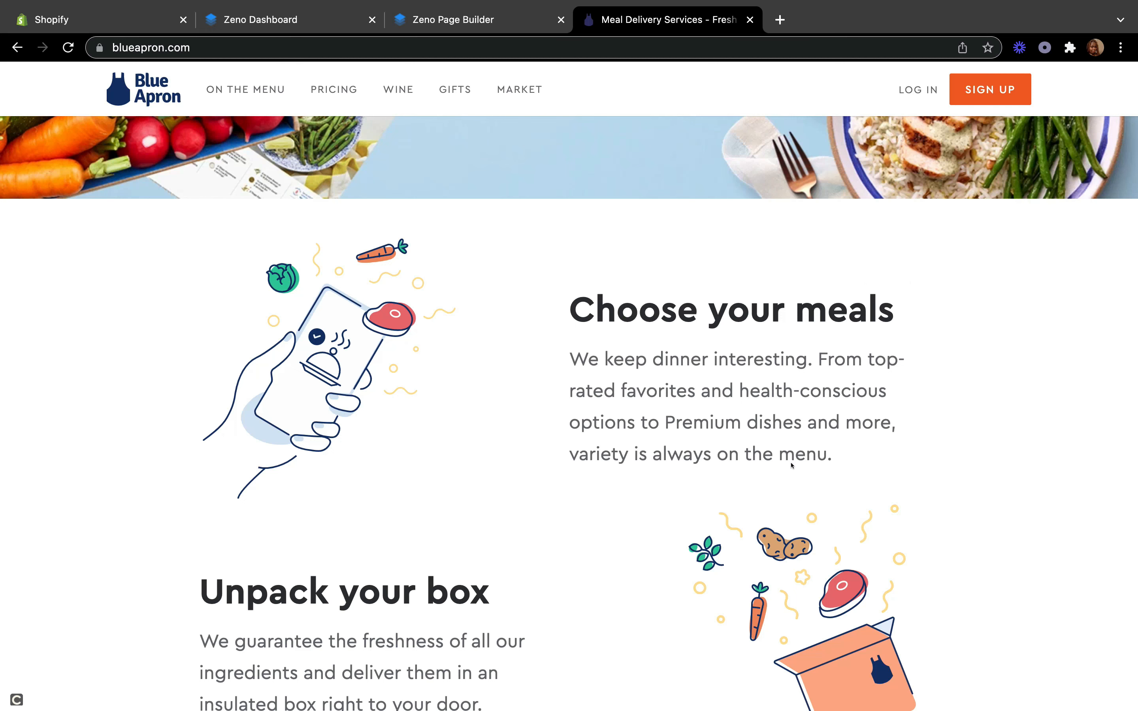
pyautogui.scroll(-5, 755, 342)
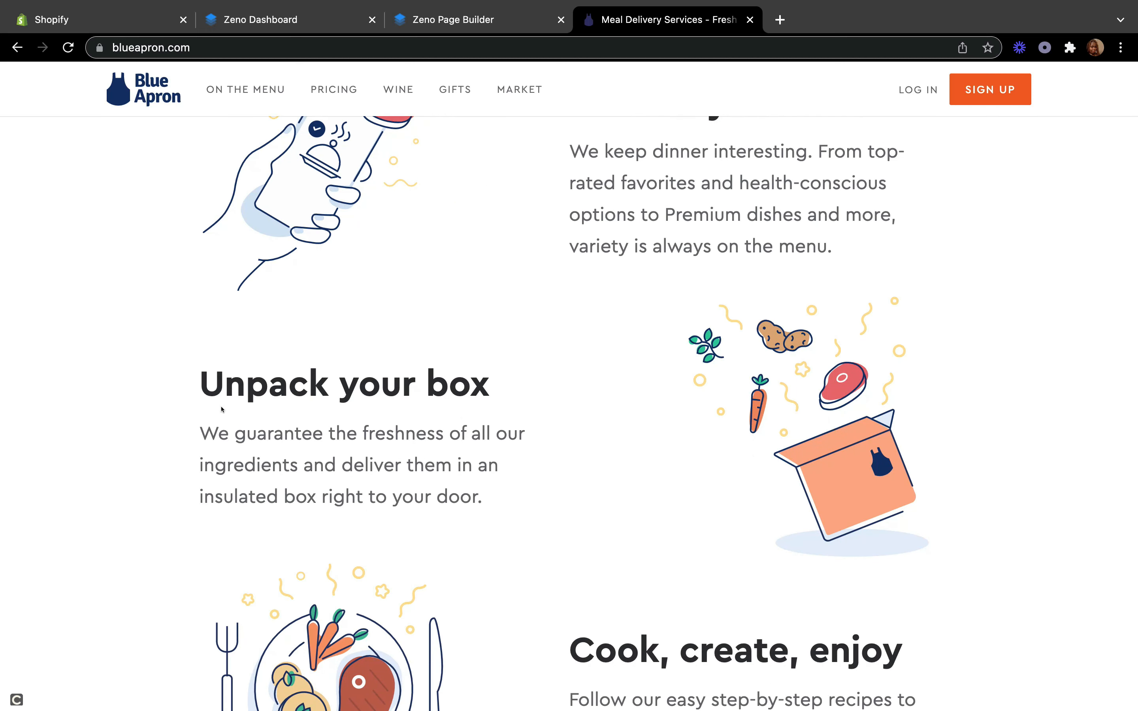
pyautogui.scroll(-5, 371, 397)
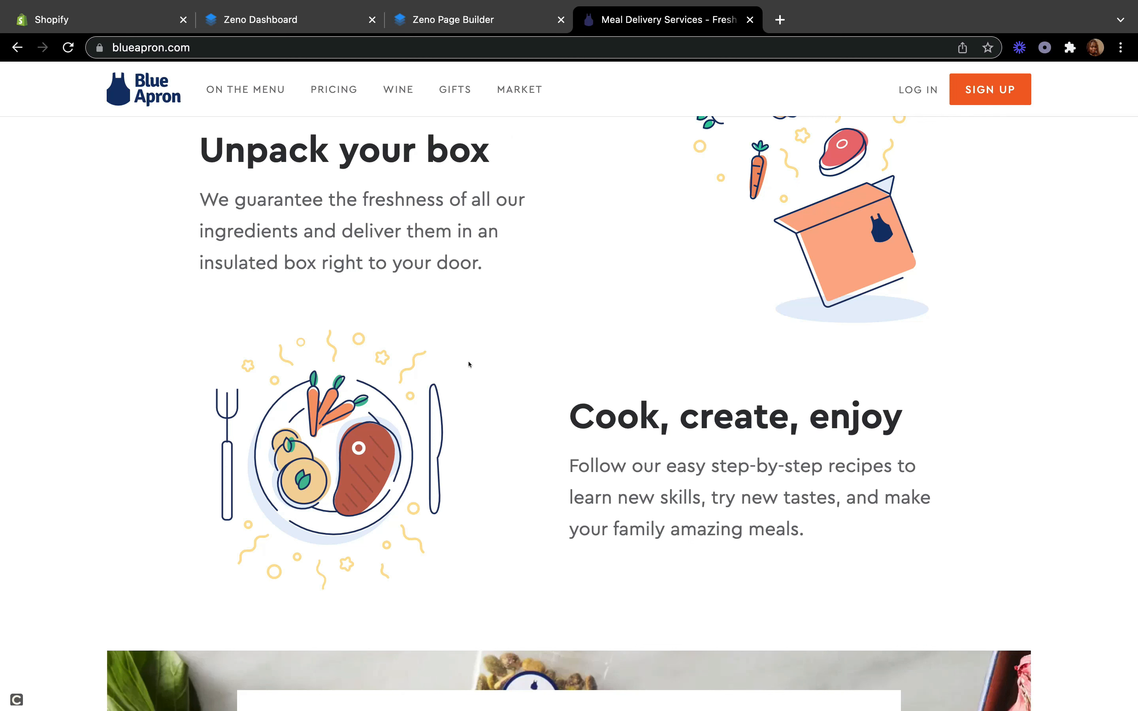
pyautogui.scroll(1, 470, 366)
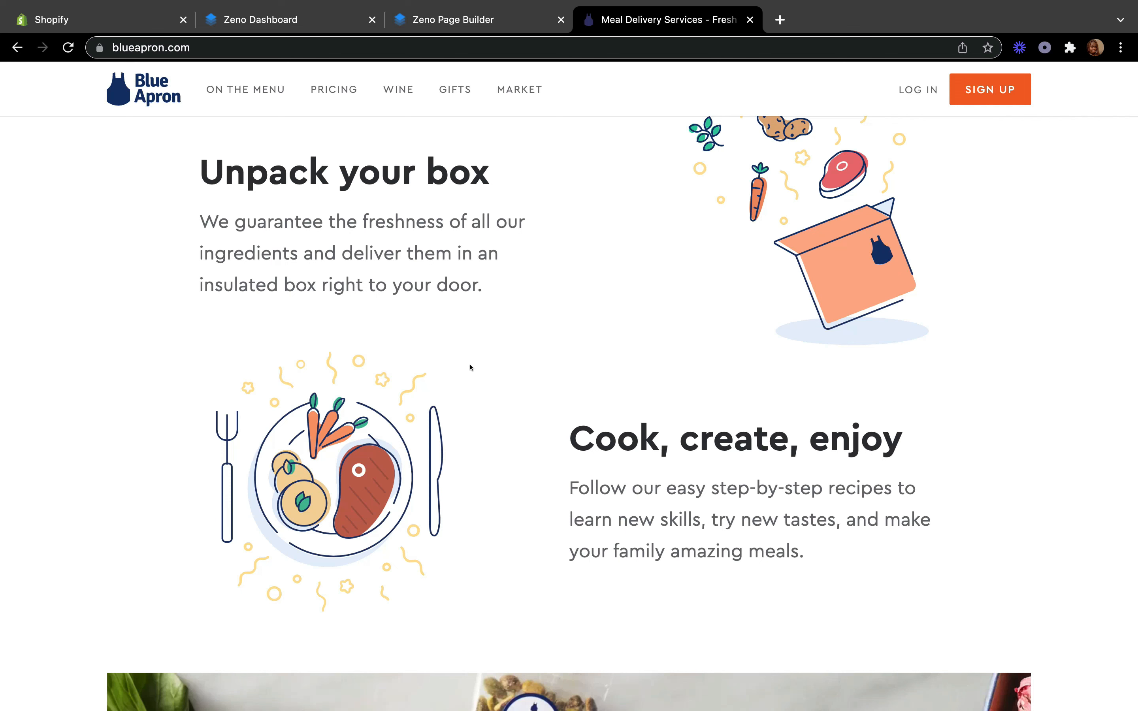
pyautogui.scroll(5, 470, 367)
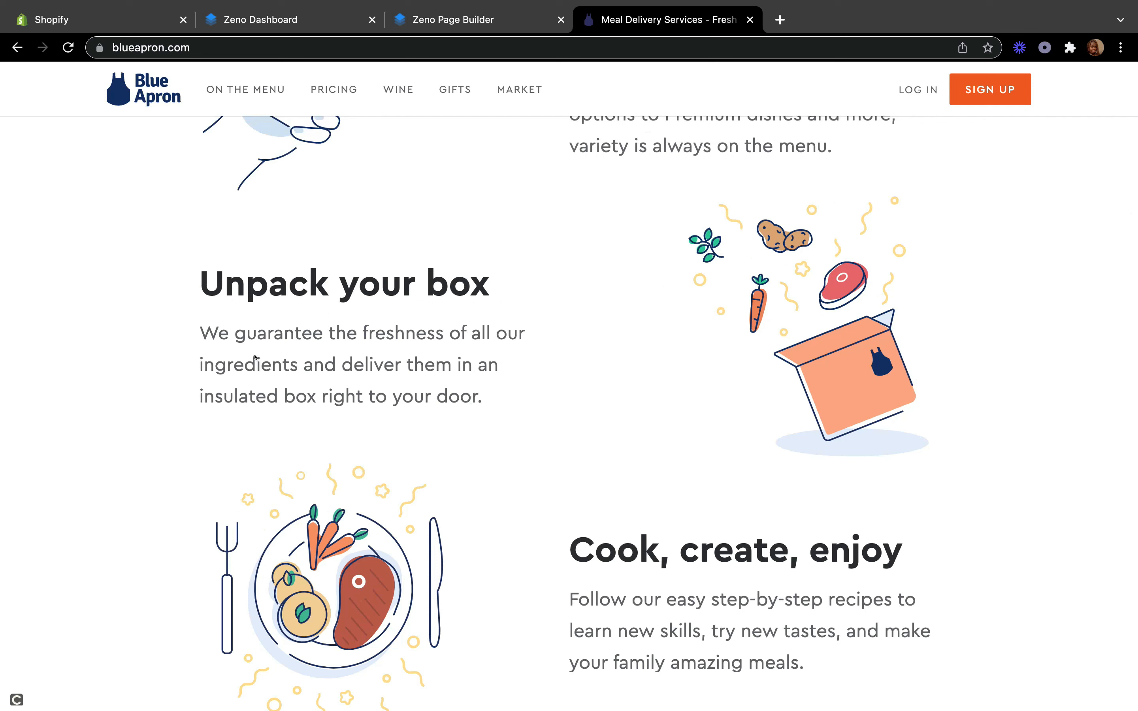
pyautogui.scroll(15, 461, 350)
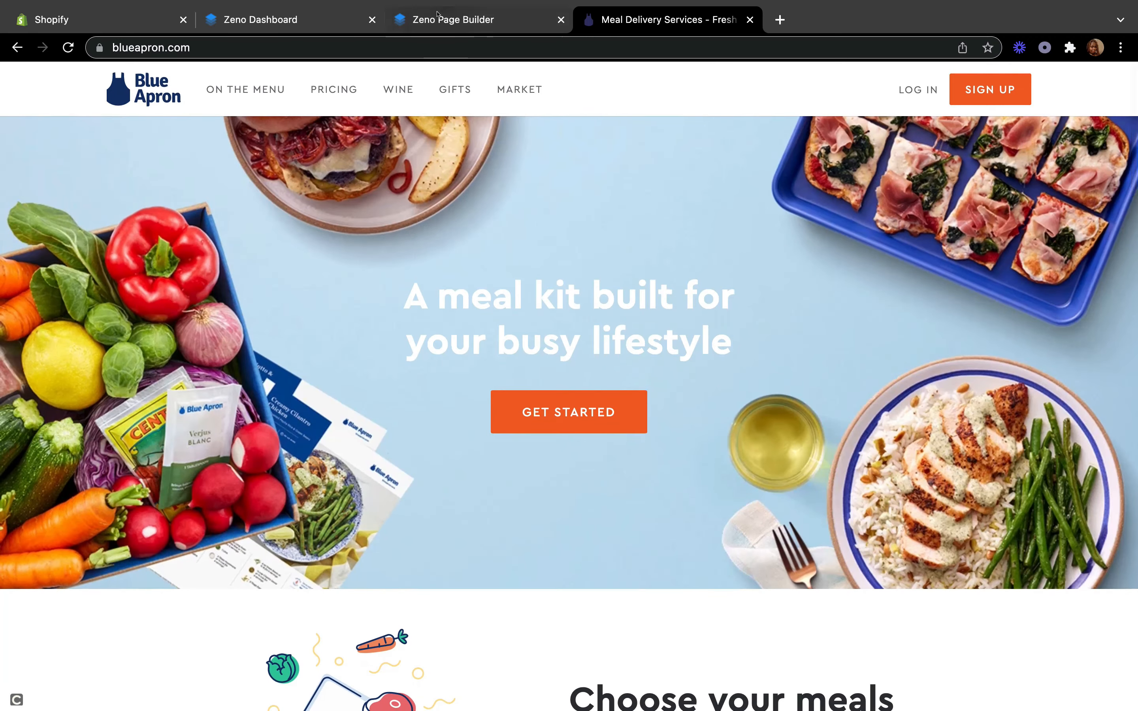
pyautogui.click(438, 21)
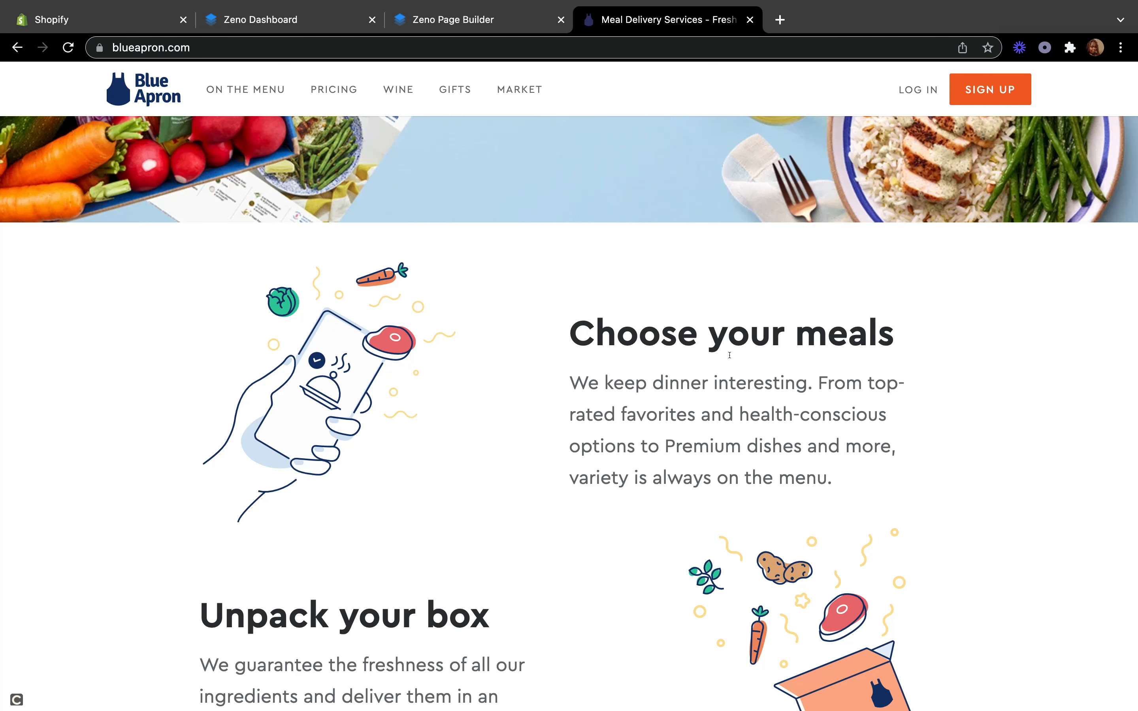
# Step: Switch back to the Zeno page builder and add a row with two equal columns directly below the mug banner
pyautogui.click(447, 19)
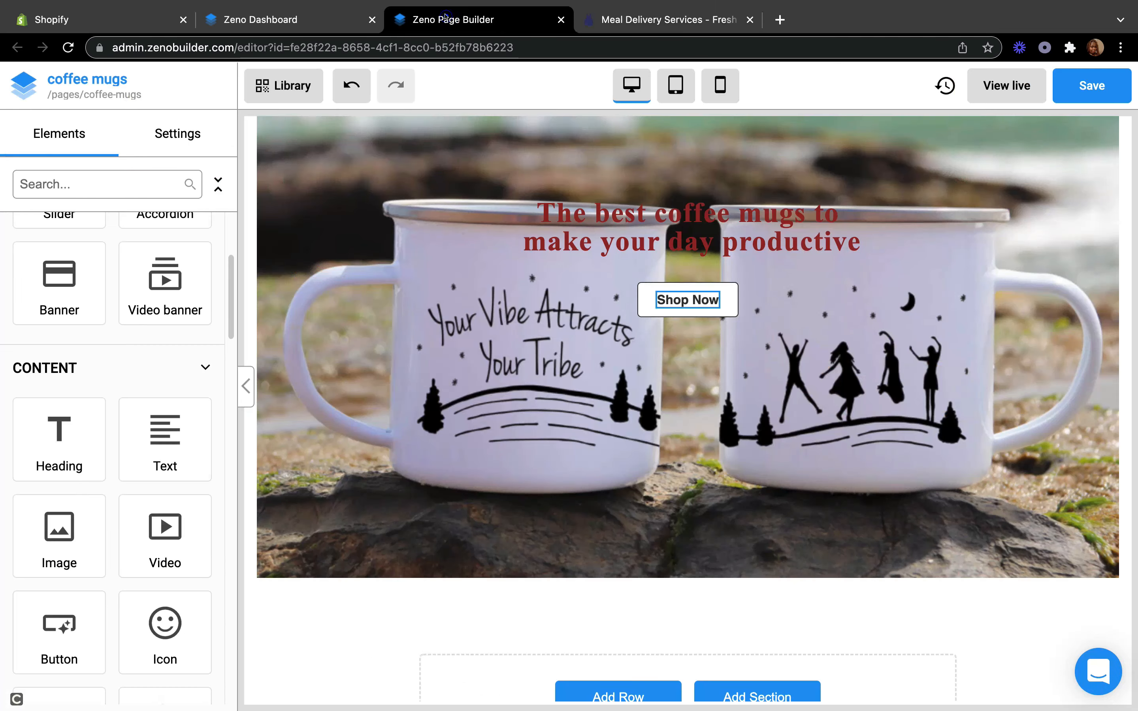
pyautogui.scroll(5, 229, 435)
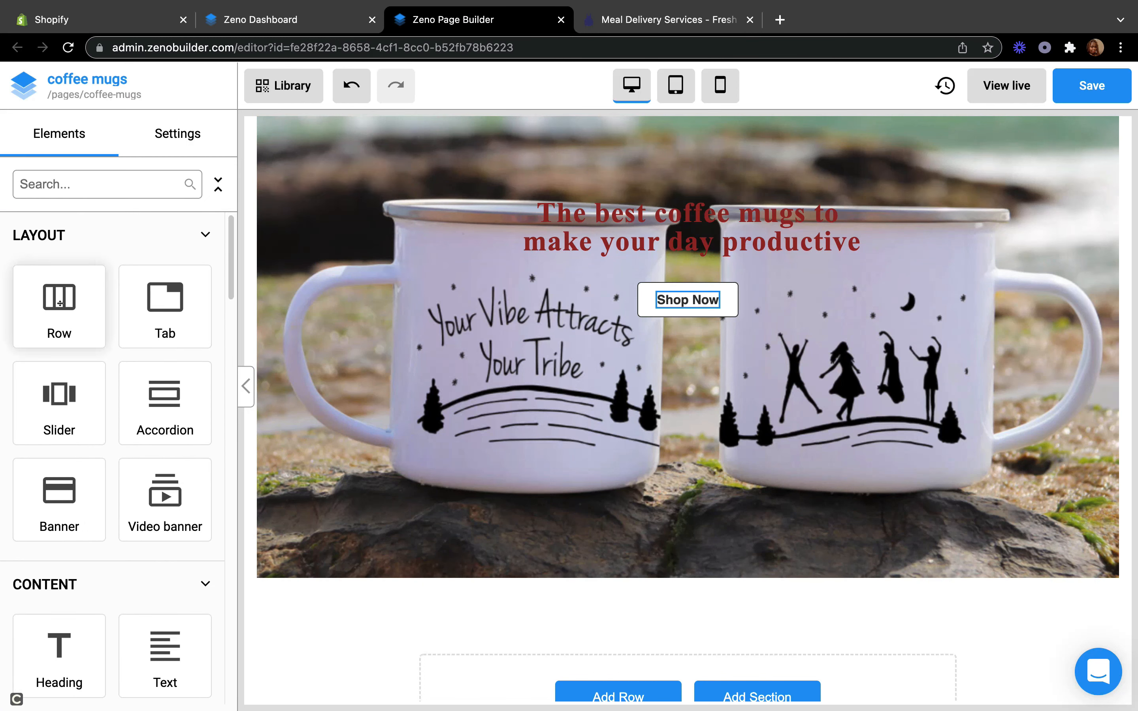
pyautogui.scroll(-5, 544, 369)
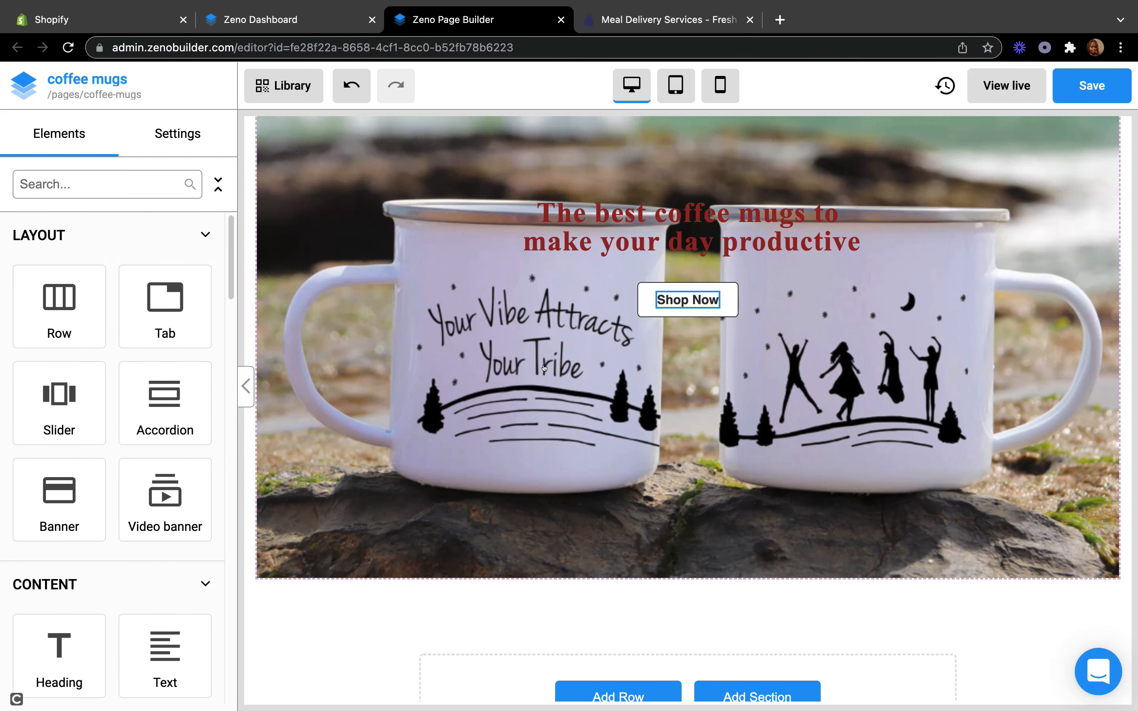
pyautogui.moveTo(74, 311); pyautogui.dragTo(526, 516)
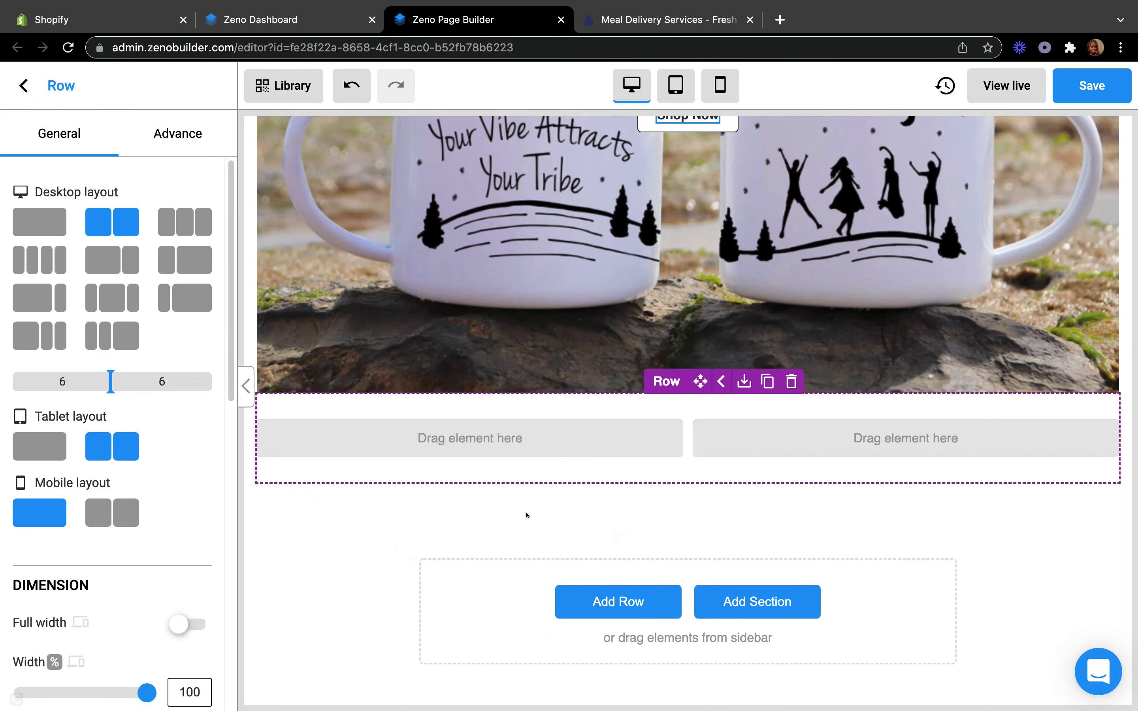
pyautogui.click(92, 216)
pyautogui.scroll(-2, 277, 454)
pyautogui.click(24, 85)
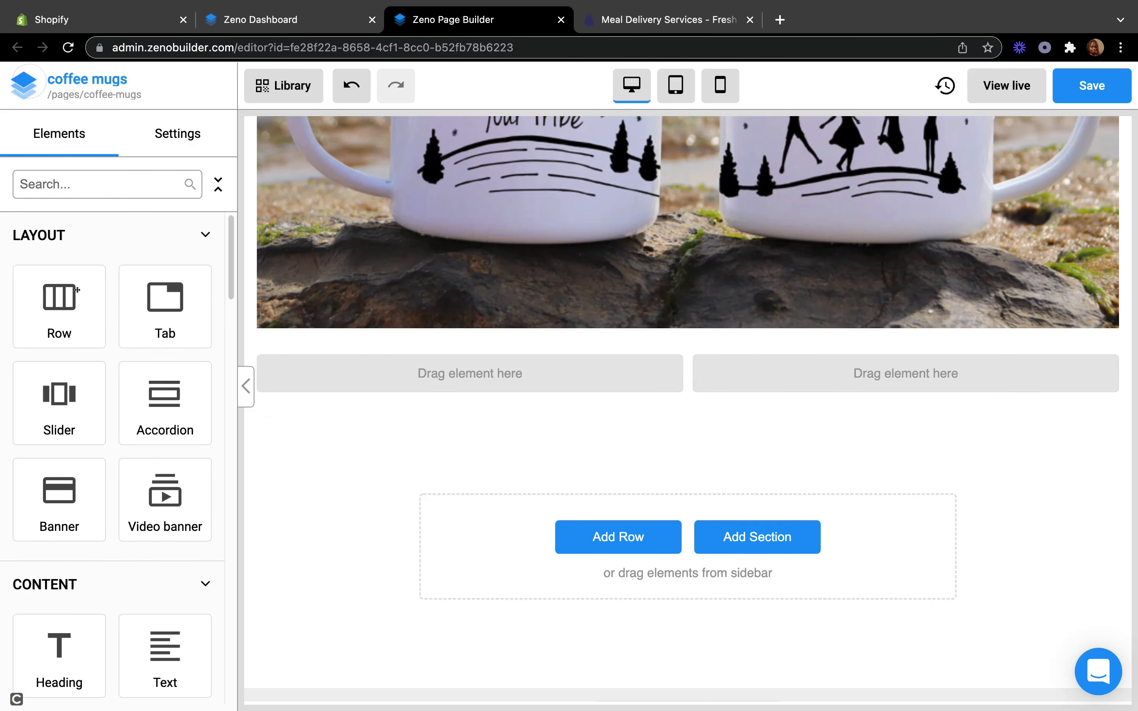
# Step: Add two more two-column rows beneath the first one and return to the list of elements
pyautogui.moveTo(69, 291); pyautogui.dragTo(443, 526)
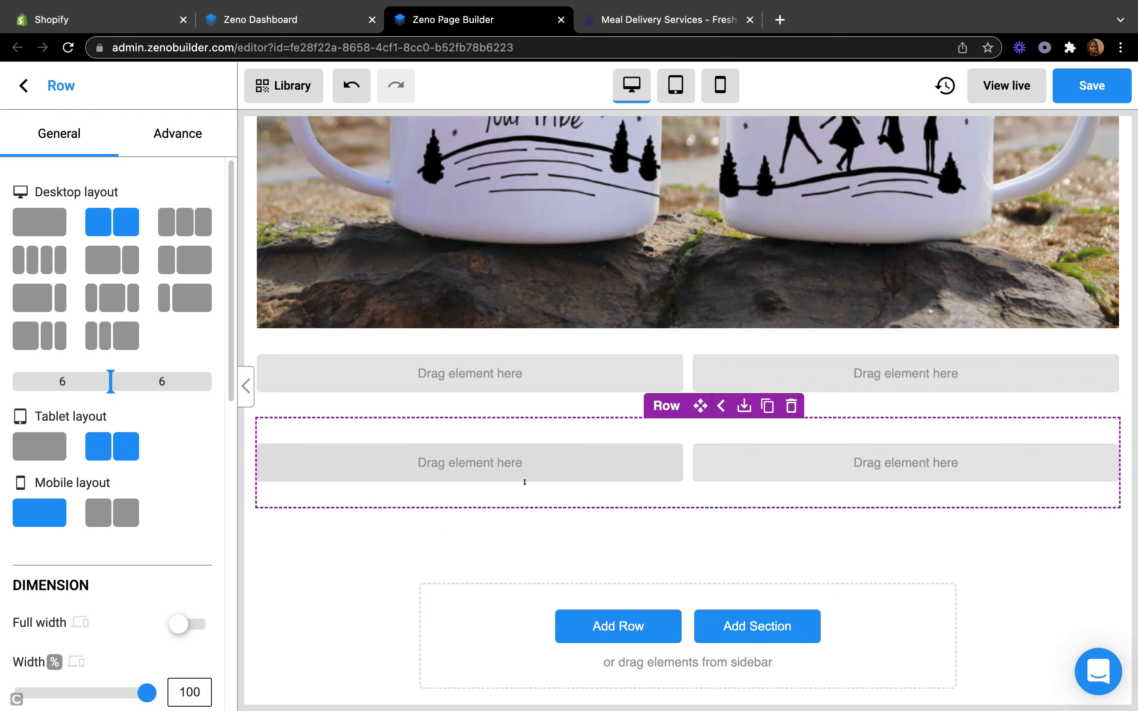
pyautogui.scroll(-3, 578, 494)
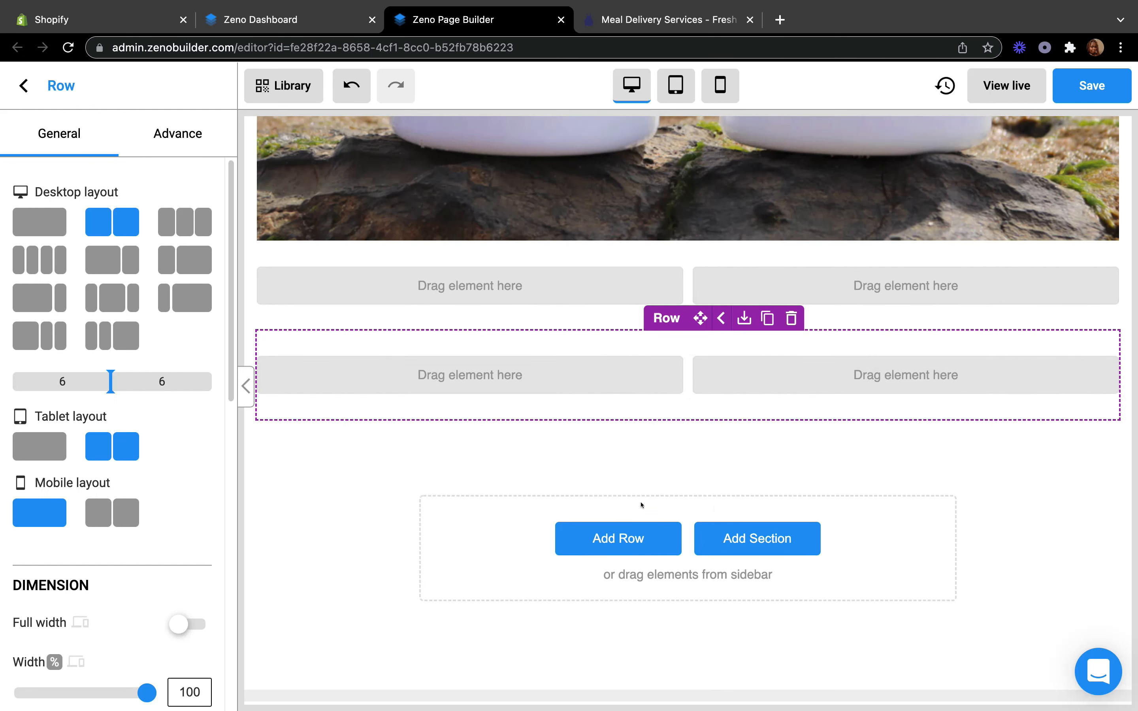
pyautogui.click(22, 85)
pyautogui.moveTo(59, 301); pyautogui.dragTo(625, 549)
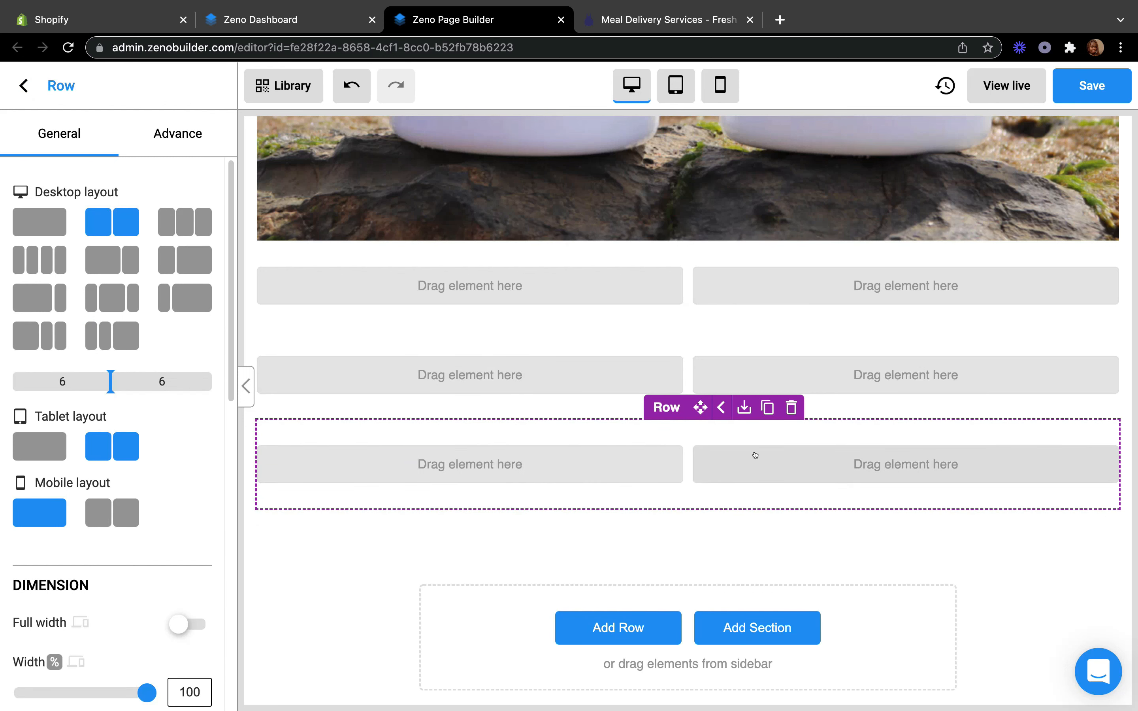
pyautogui.click(20, 87)
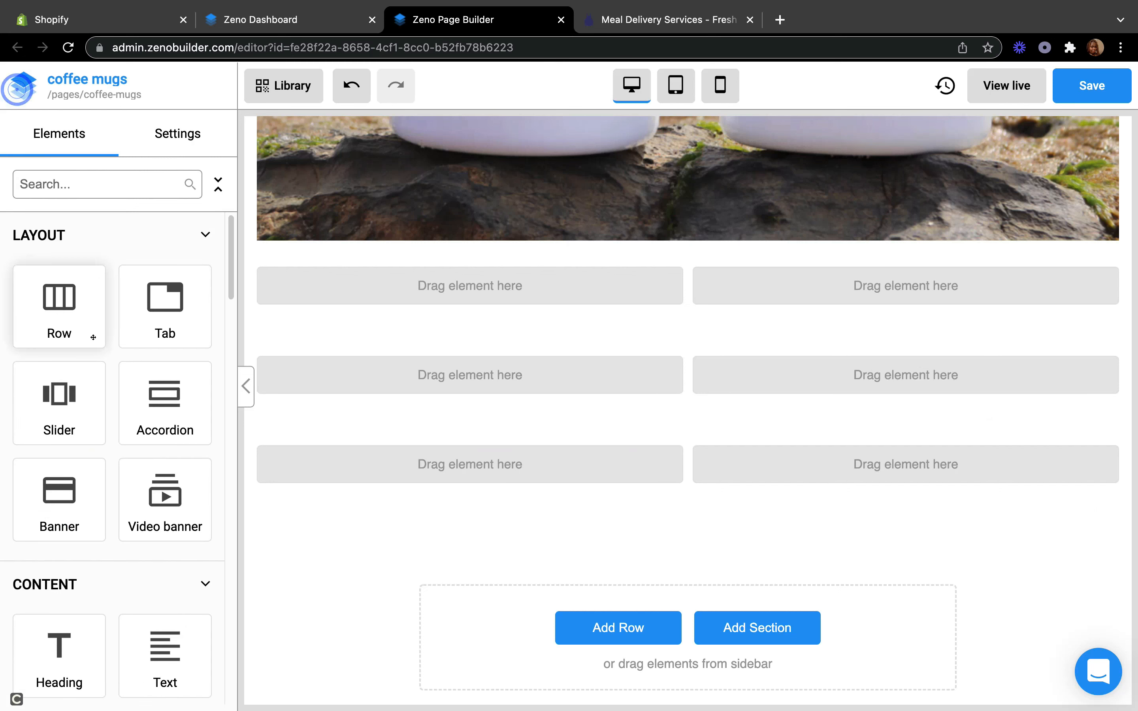
# Step: Compare the new rows with the margins of Blue Apron's sections, and set the first two-column row's width to 68%
pyautogui.hotkey('ctrl', 'Tab')
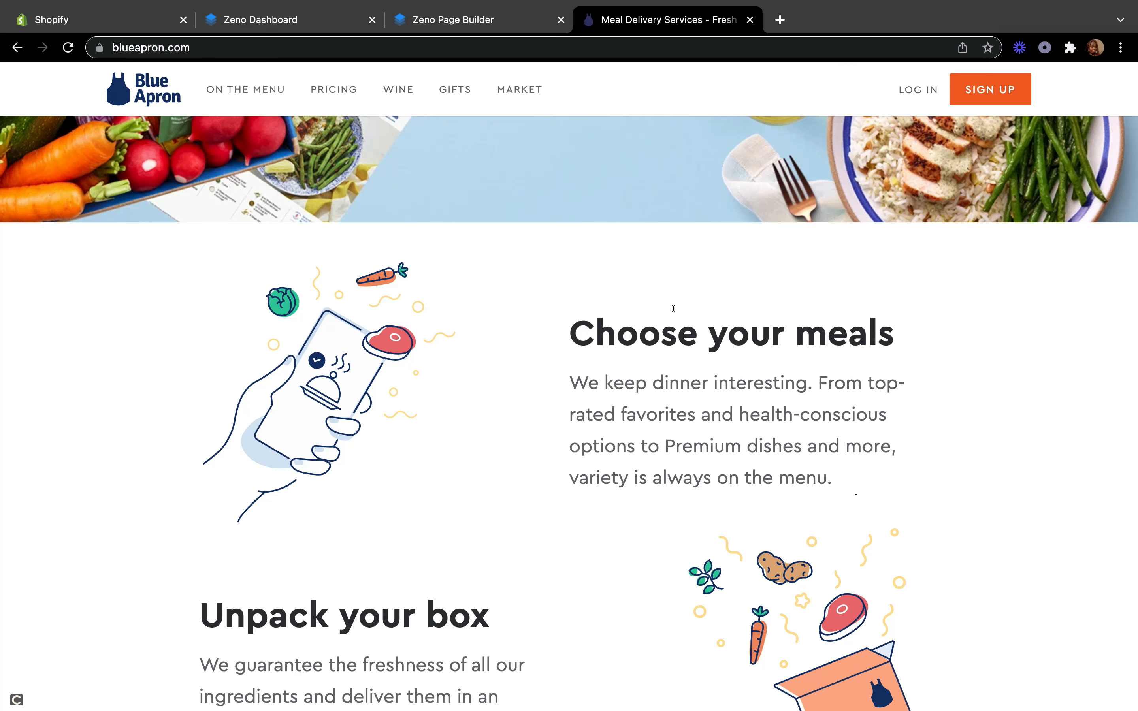
pyautogui.click(444, 19)
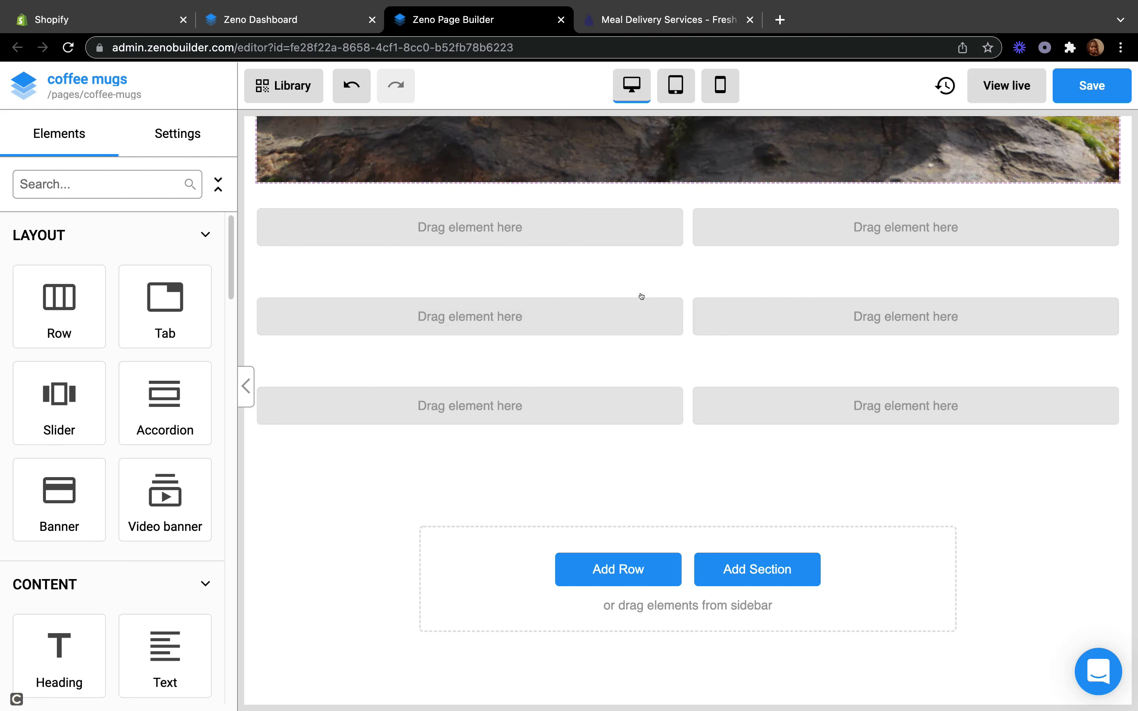
pyautogui.click(657, 21)
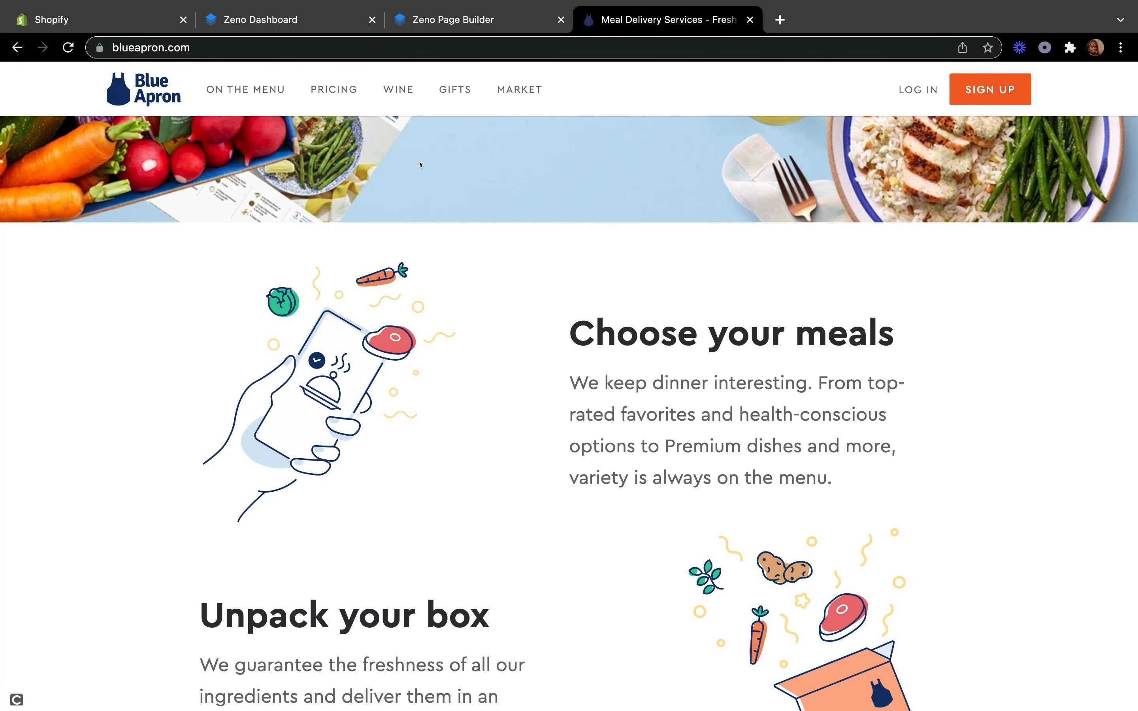
pyautogui.hotkey('ctrl', 'shift', 'Tab')
pyautogui.click(490, 227)
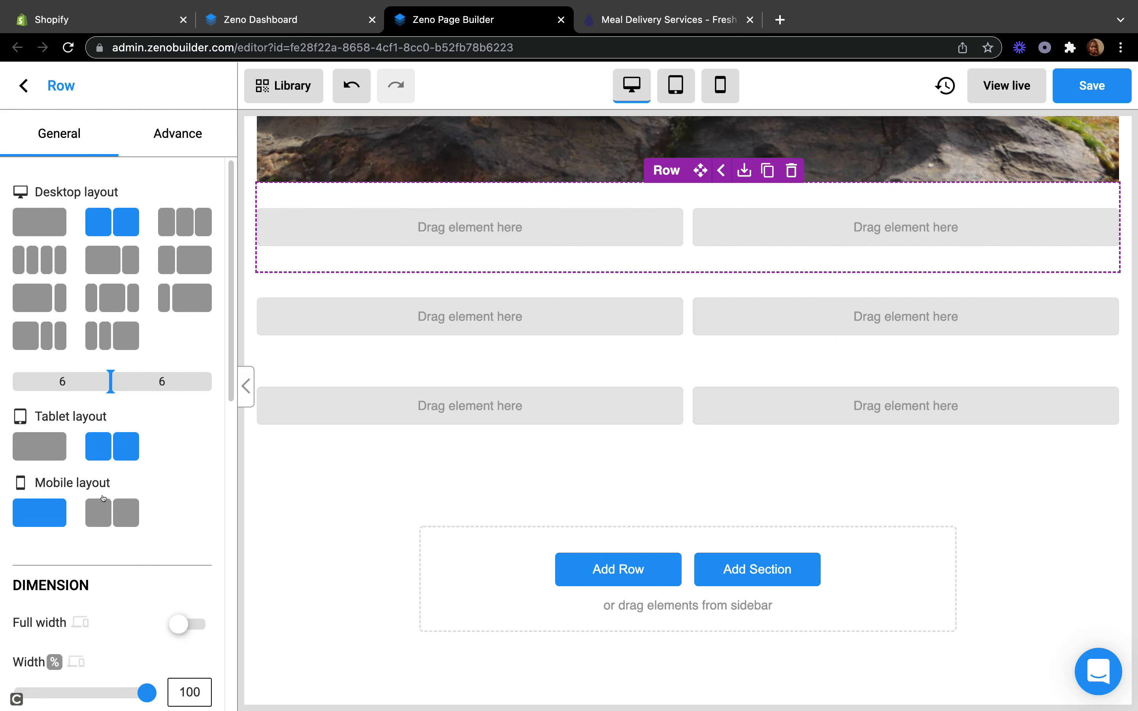
pyautogui.scroll(-5, 135, 563)
pyautogui.moveTo(137, 585); pyautogui.dragTo(62, 576)
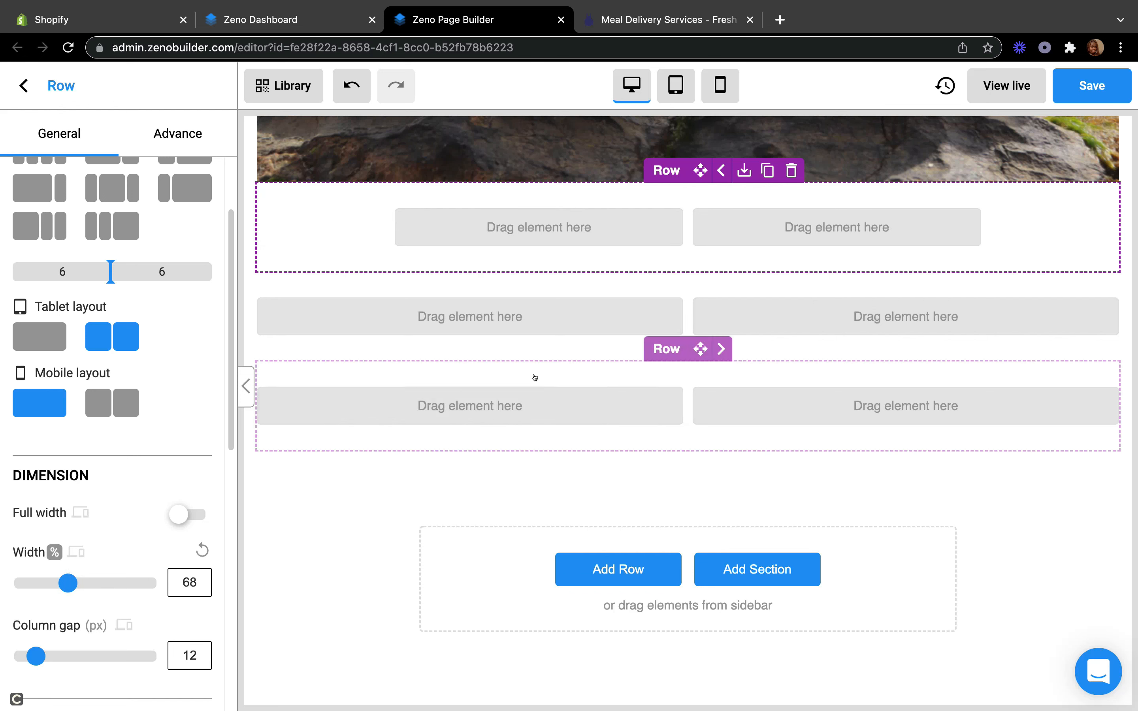
# Step: Narrow the second two-column row to match the first, and set the third row's width to 70%
pyautogui.click(538, 322)
pyautogui.moveTo(147, 582); pyautogui.dragTo(64, 585)
pyautogui.click(512, 435)
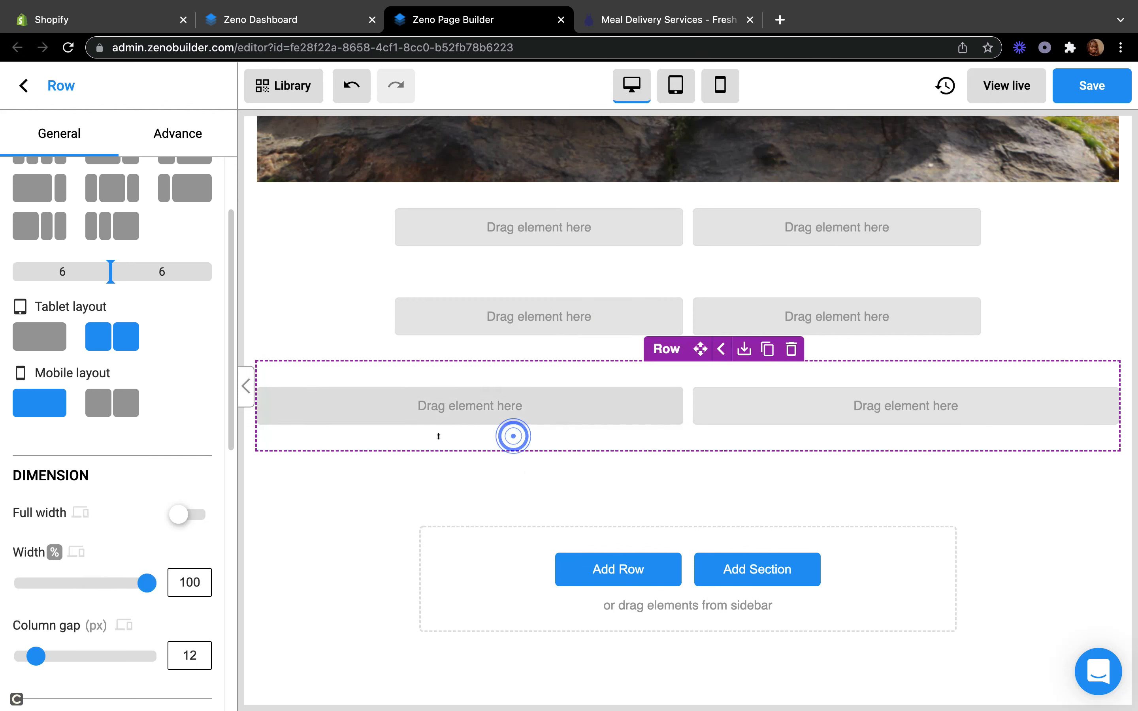
pyautogui.scroll(-3, 193, 430)
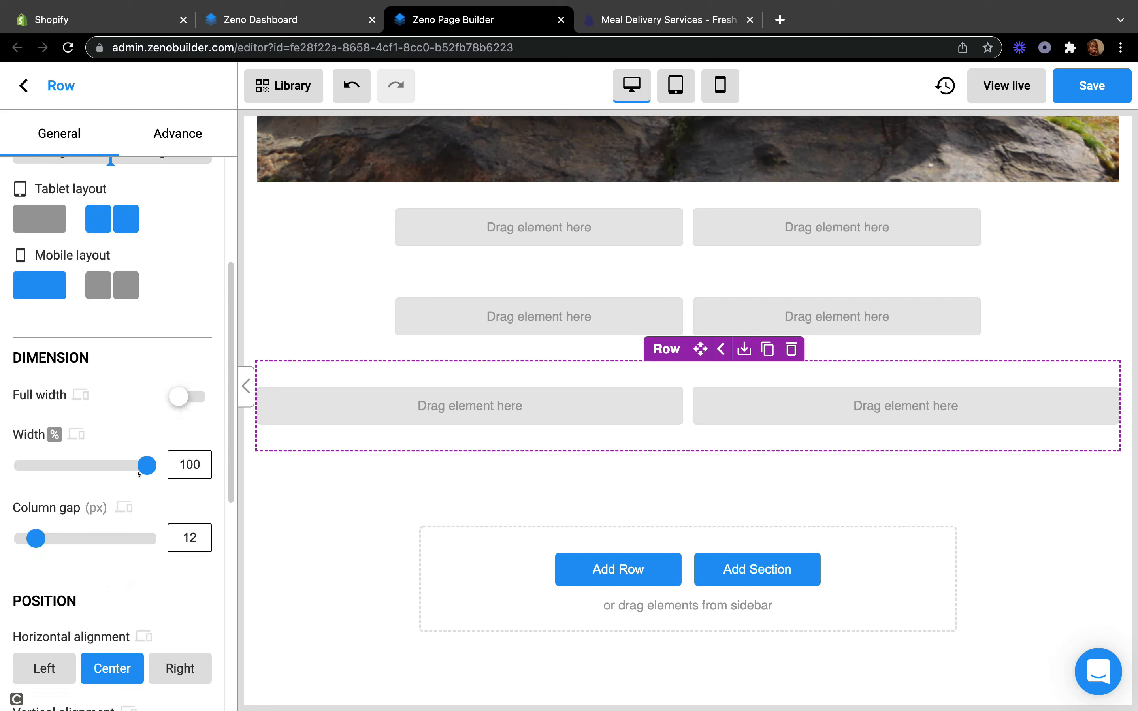
pyautogui.moveTo(141, 467); pyautogui.dragTo(72, 464)
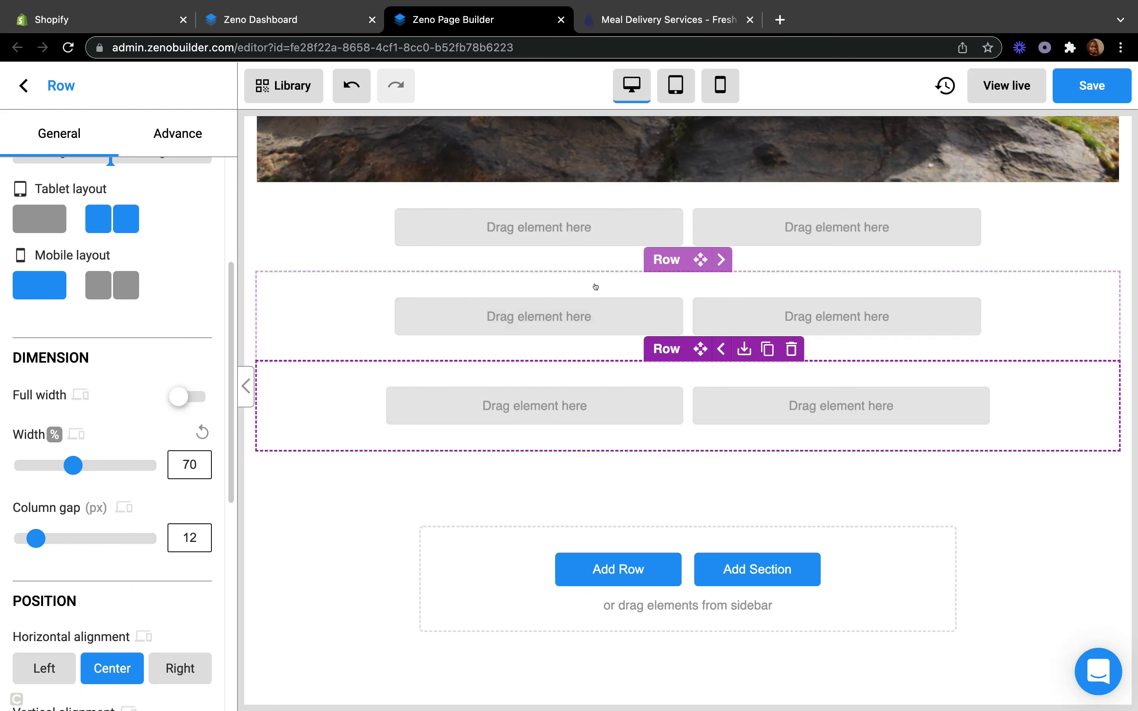
# Step: Check the image placement in Blue Apron's "Choose your meals" section and add an Image element to the first row's left column
pyautogui.click(654, 20)
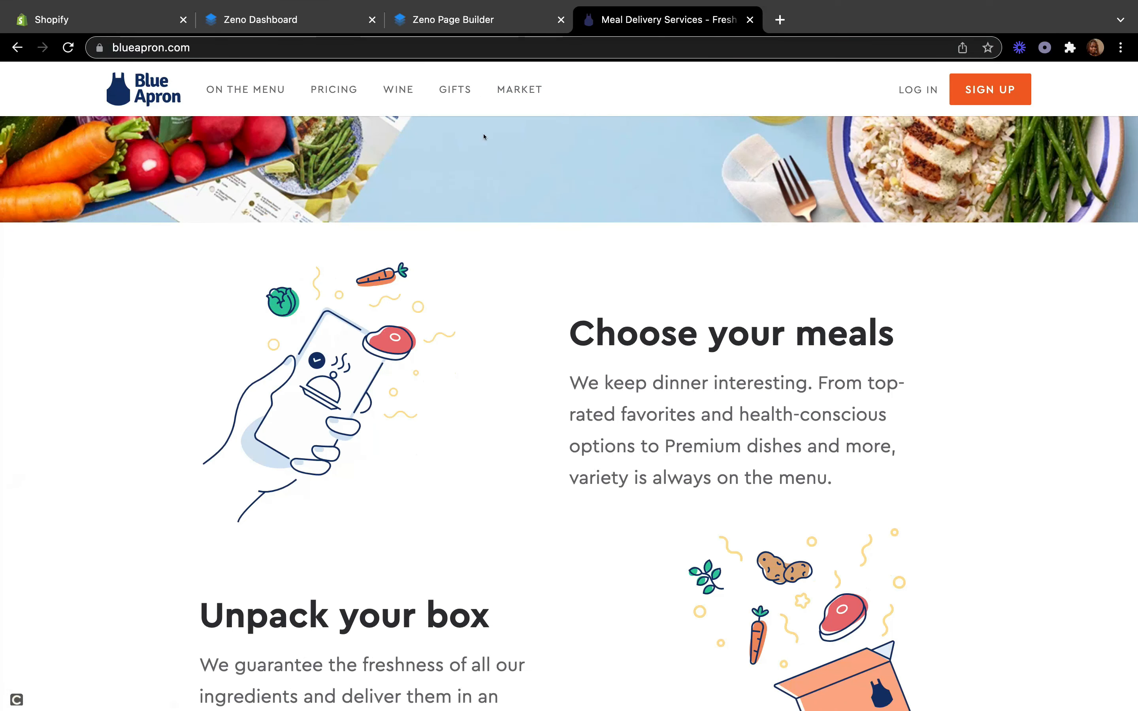
pyautogui.click(470, 20)
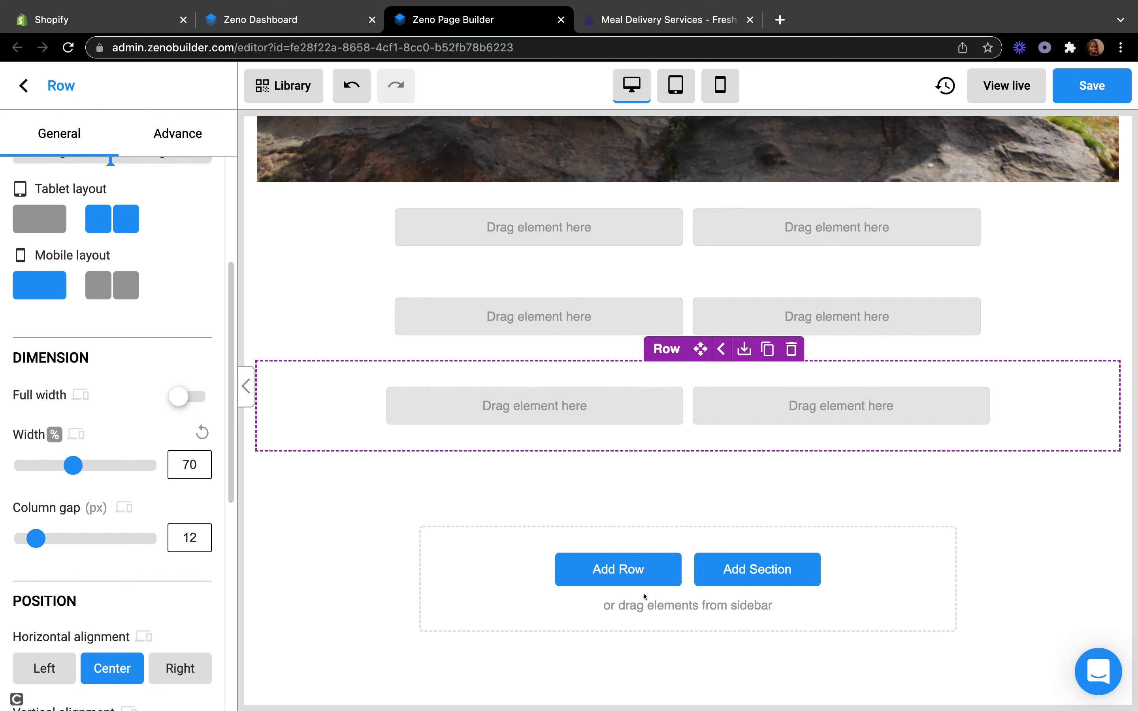
pyautogui.scroll(2, 644, 597)
pyautogui.click(23, 85)
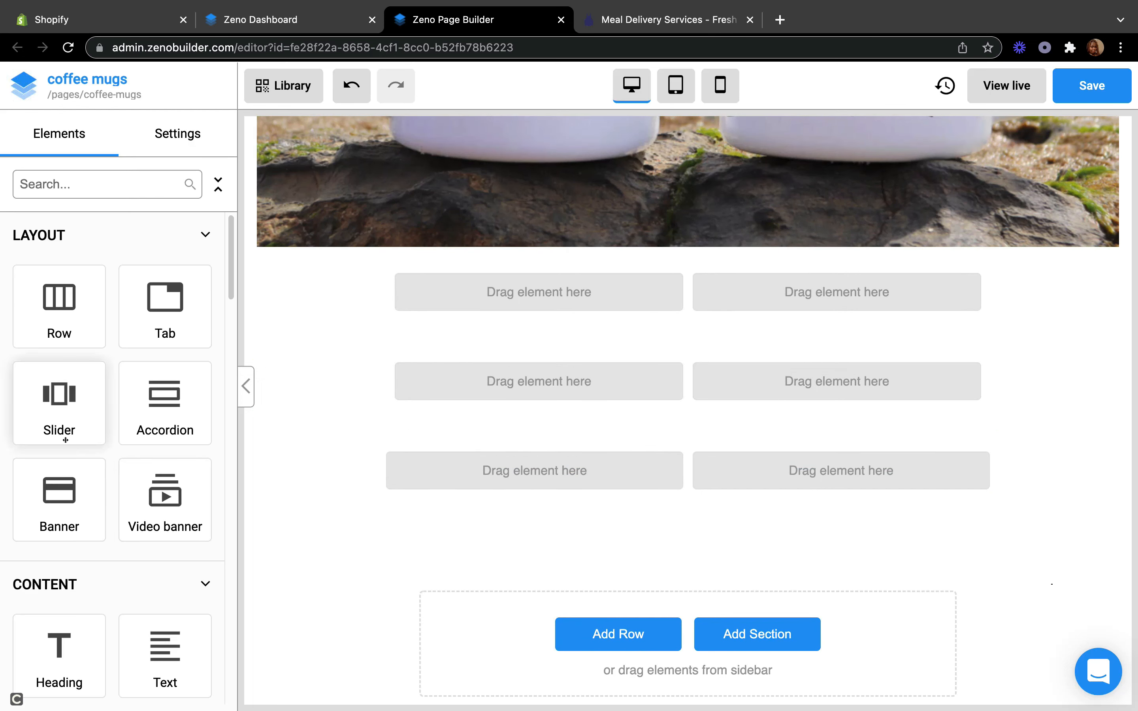
pyautogui.scroll(-3, 82, 542)
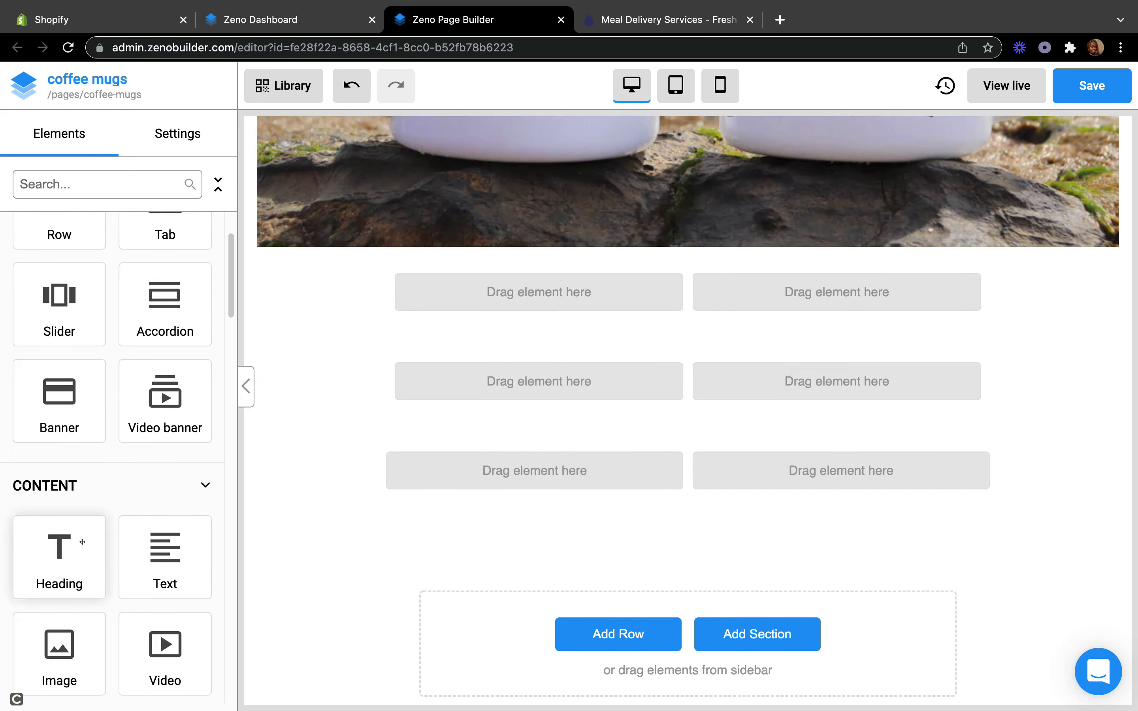
pyautogui.click(659, 20)
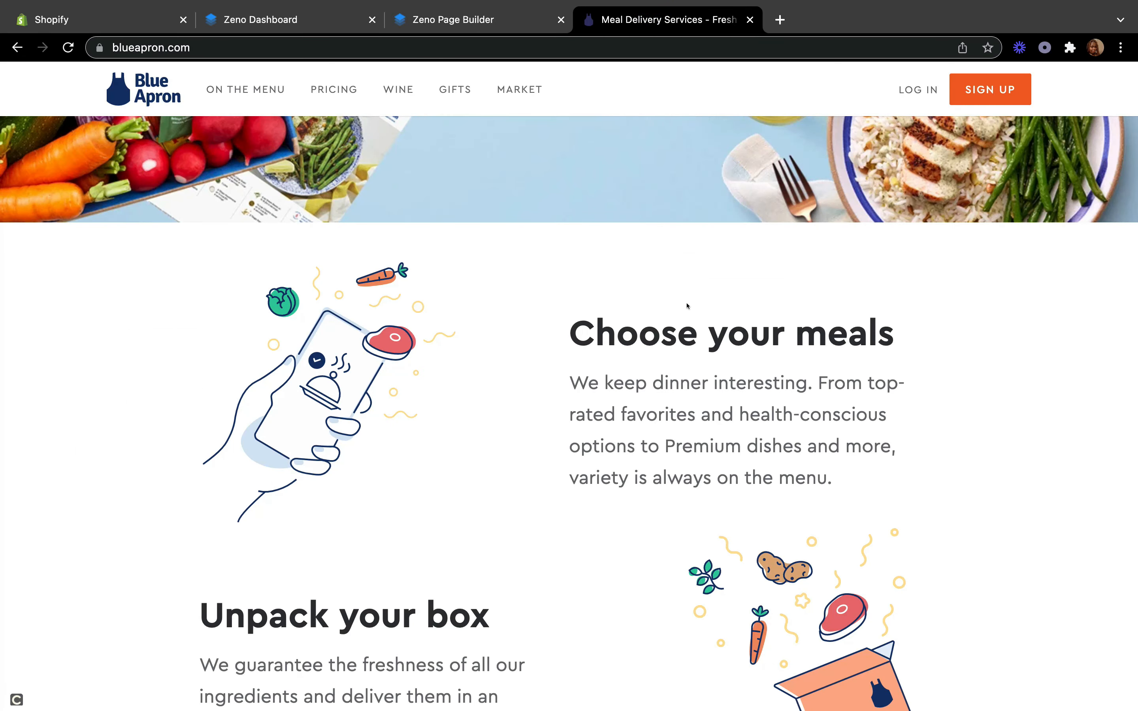
pyautogui.click(420, 20)
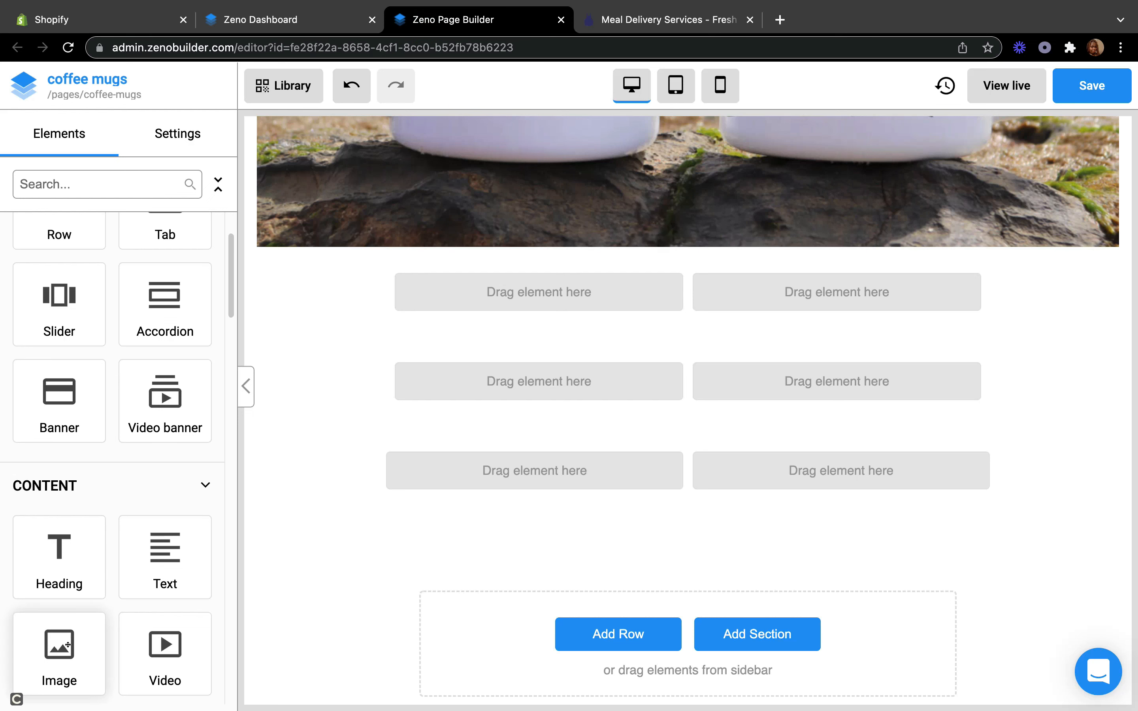
pyautogui.moveTo(68, 646); pyautogui.dragTo(492, 285)
pyautogui.scroll(2, 456, 385)
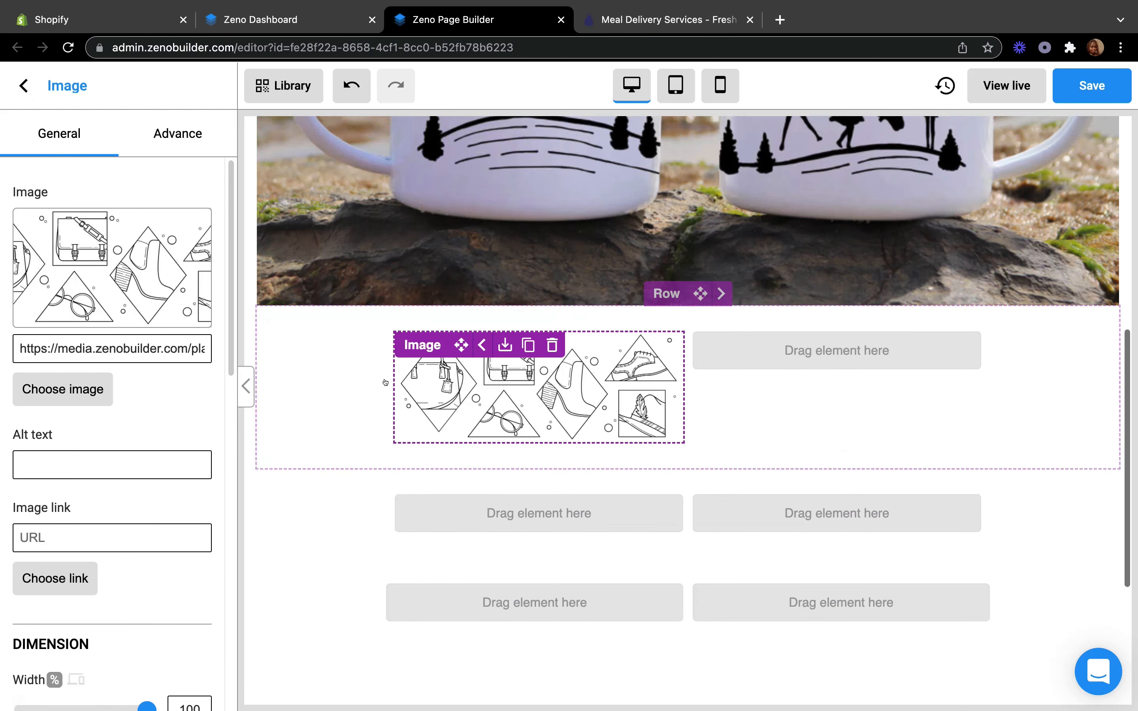
# Step: Upload the picture of two bubble tea jars with gold straws into the first row's image, leaving it uncropped
pyautogui.click(62, 389)
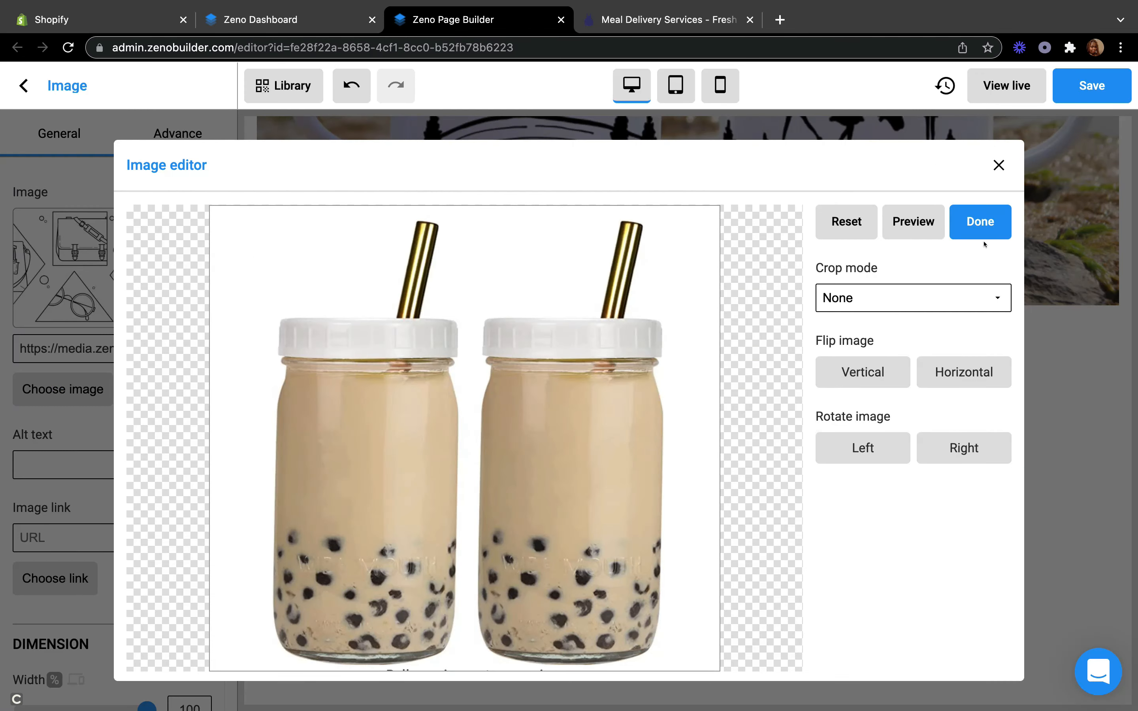
pyautogui.click(980, 230)
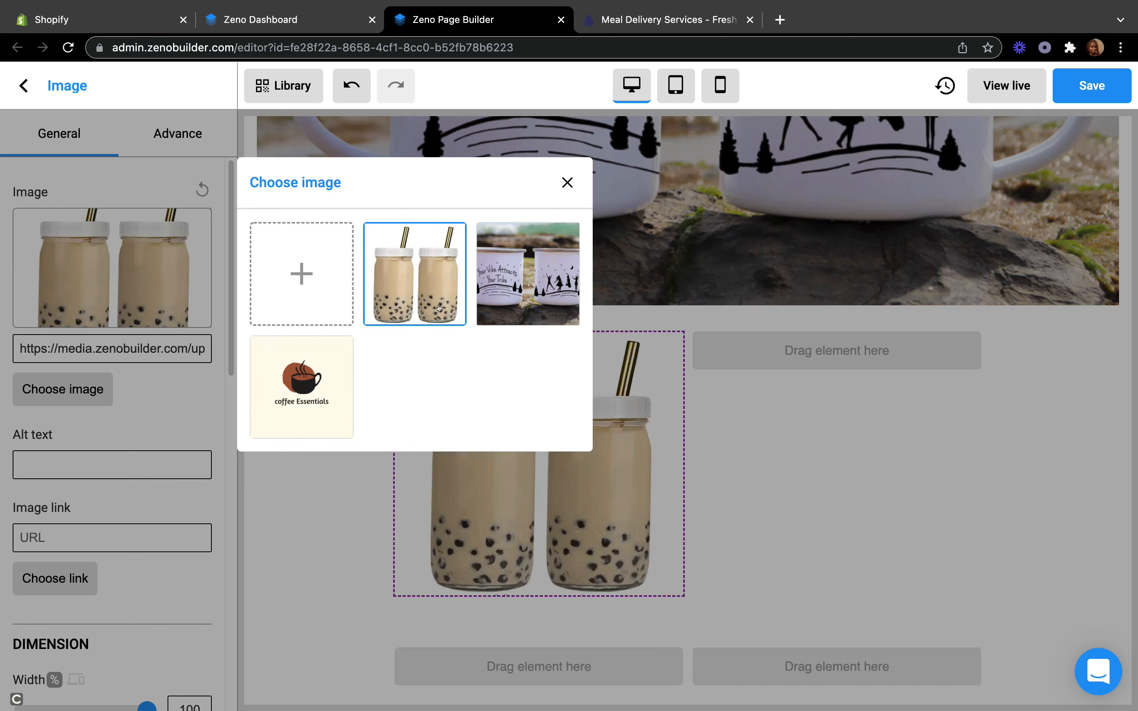
pyautogui.click(774, 423)
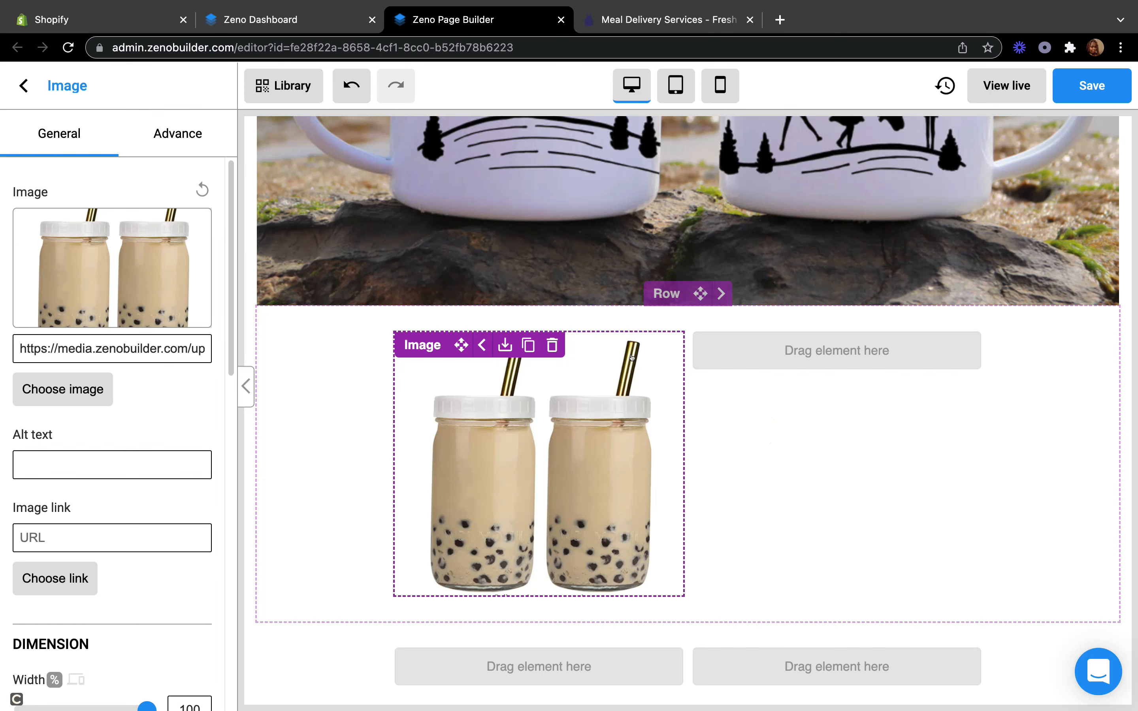
# Step: Check Blue Apron's "Unpack your box" section and add an Image element to the second row's right column
pyautogui.scroll(-5, 631, 357)
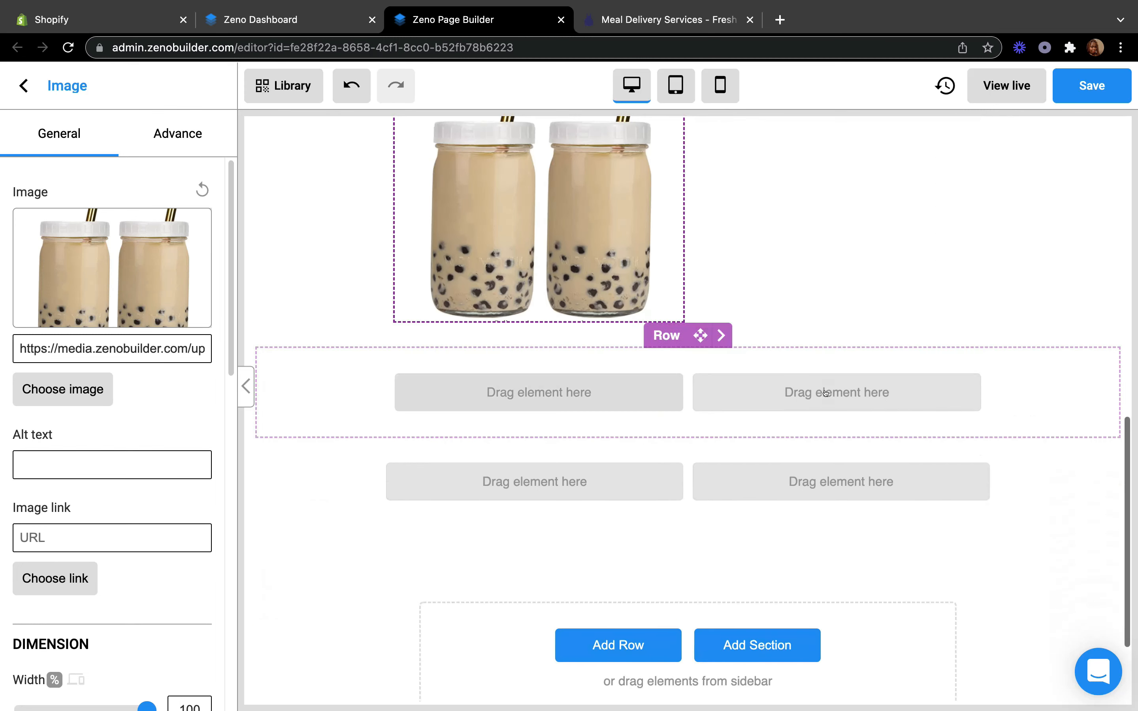
pyautogui.click(655, 29)
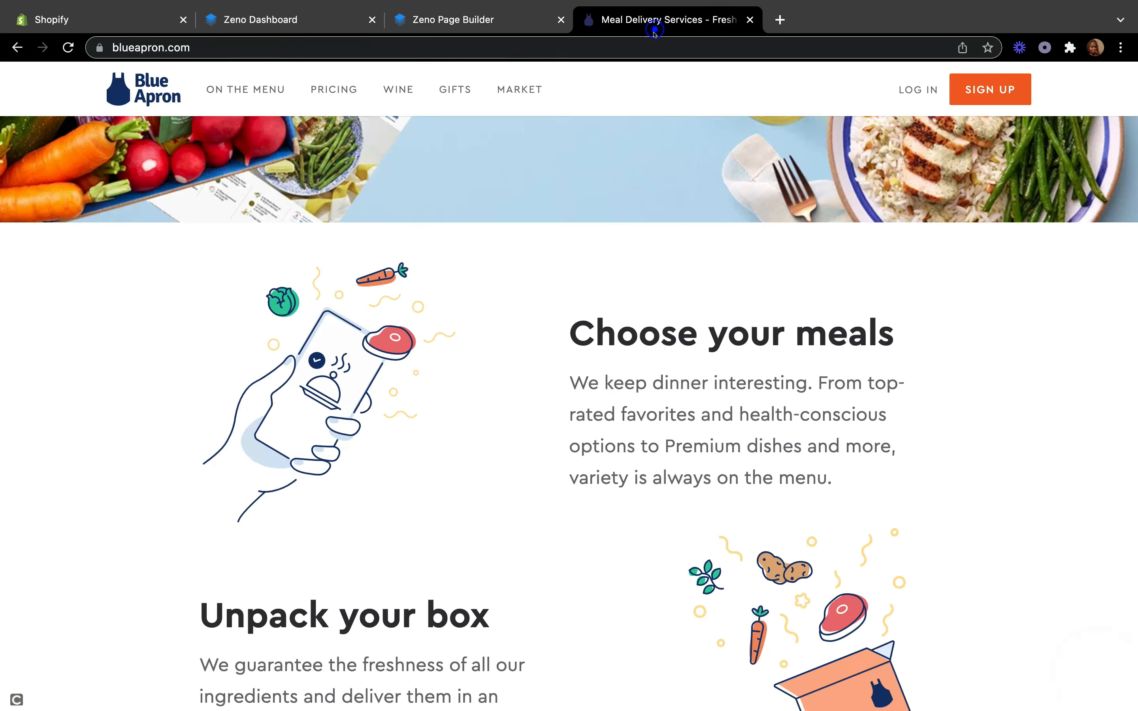
pyautogui.scroll(-4, 816, 548)
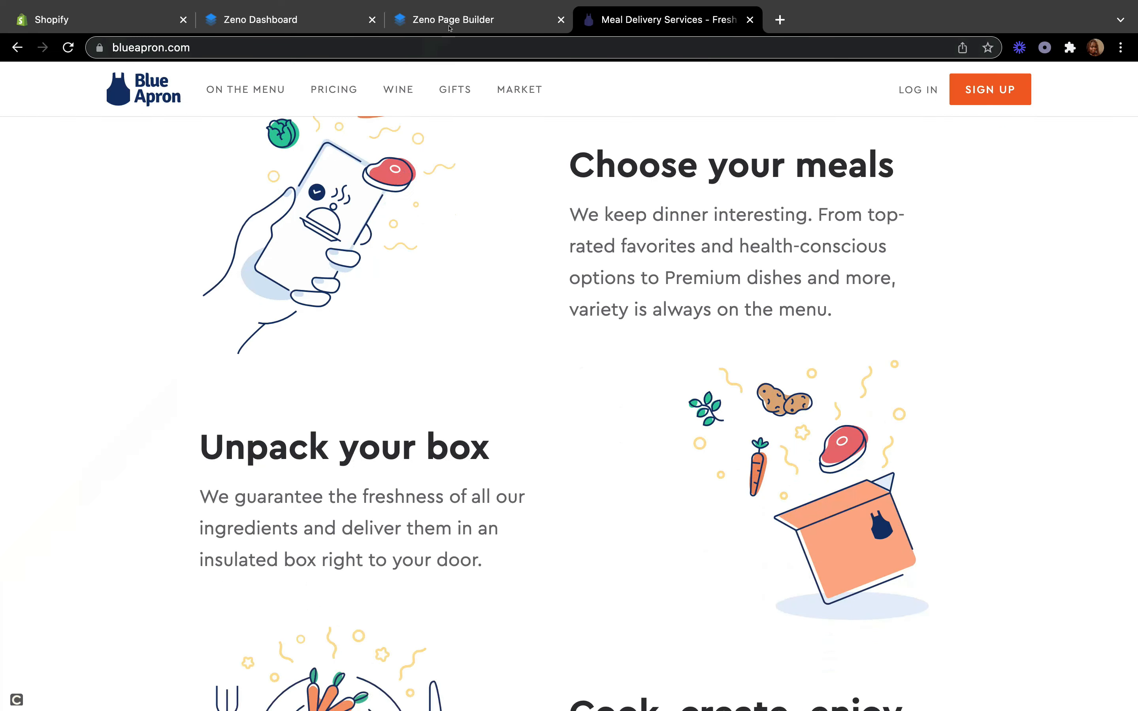
pyautogui.click(453, 20)
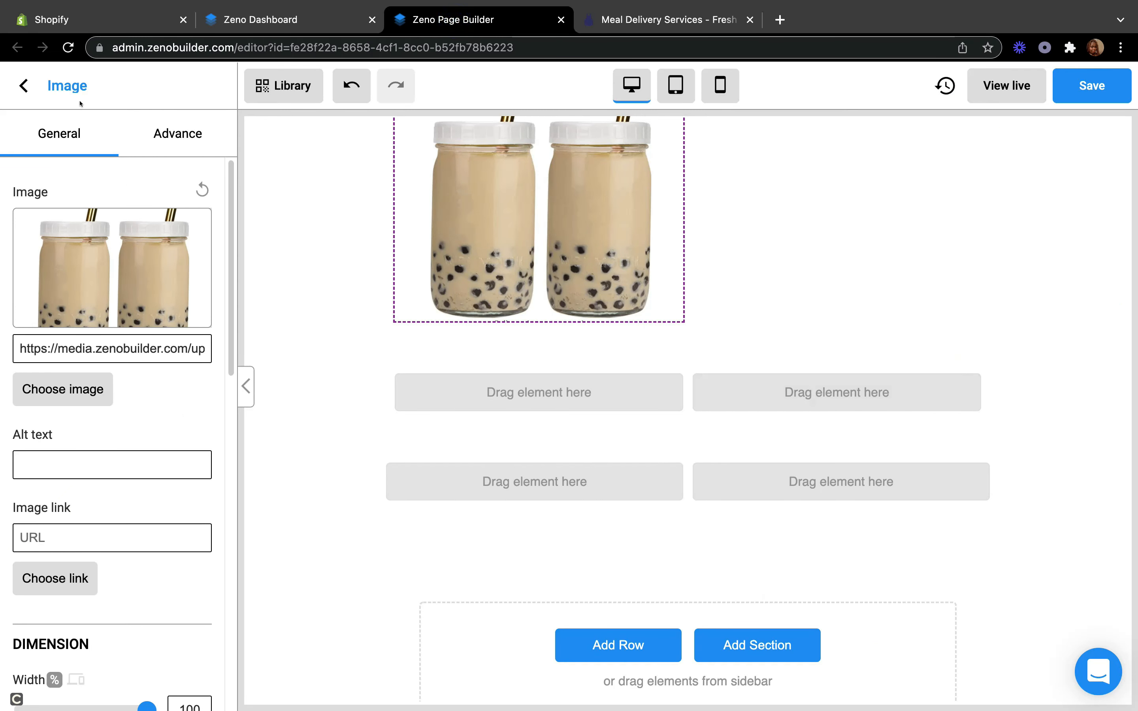
pyautogui.click(22, 77)
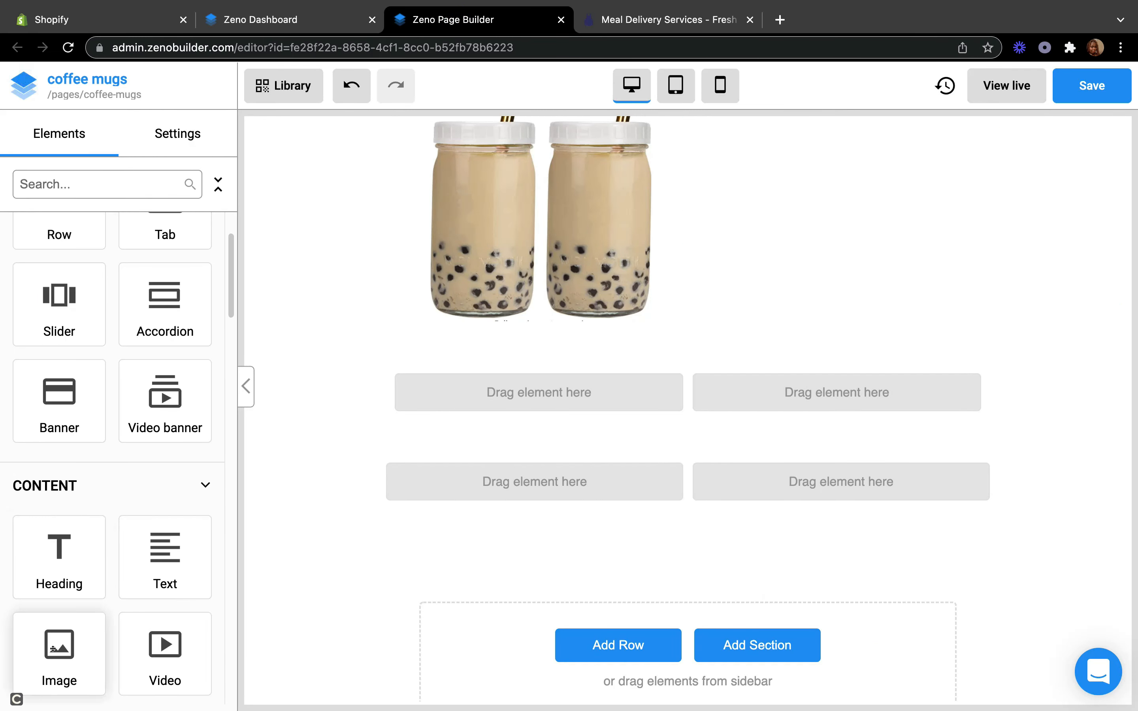
pyautogui.moveTo(54, 649); pyautogui.dragTo(802, 397)
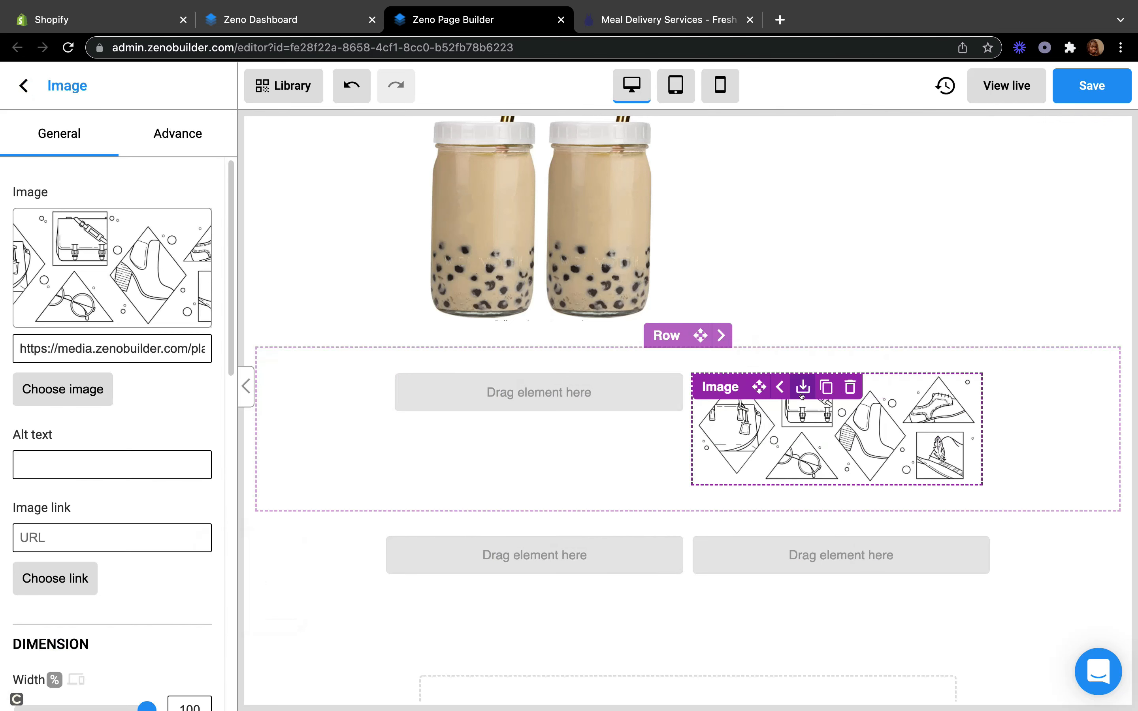
# Step: Upload the coffee pod carousel picture into the second row's image, leaving it uncropped
pyautogui.click(85, 388)
pyautogui.click(317, 277)
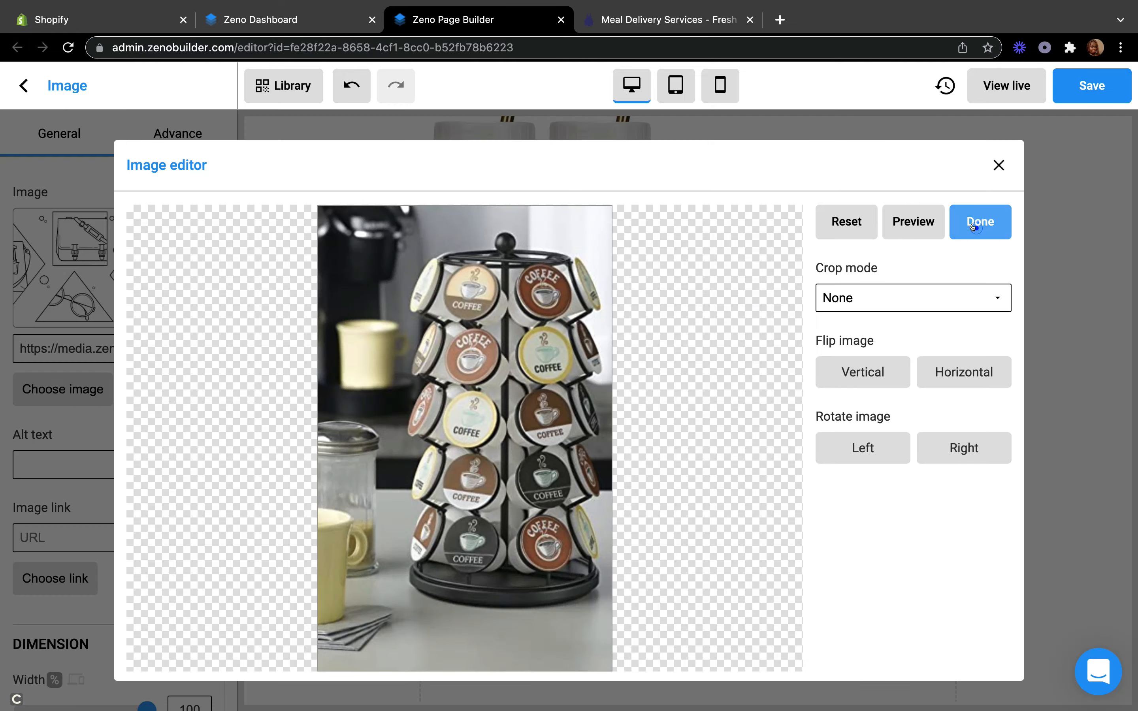
pyautogui.click(977, 228)
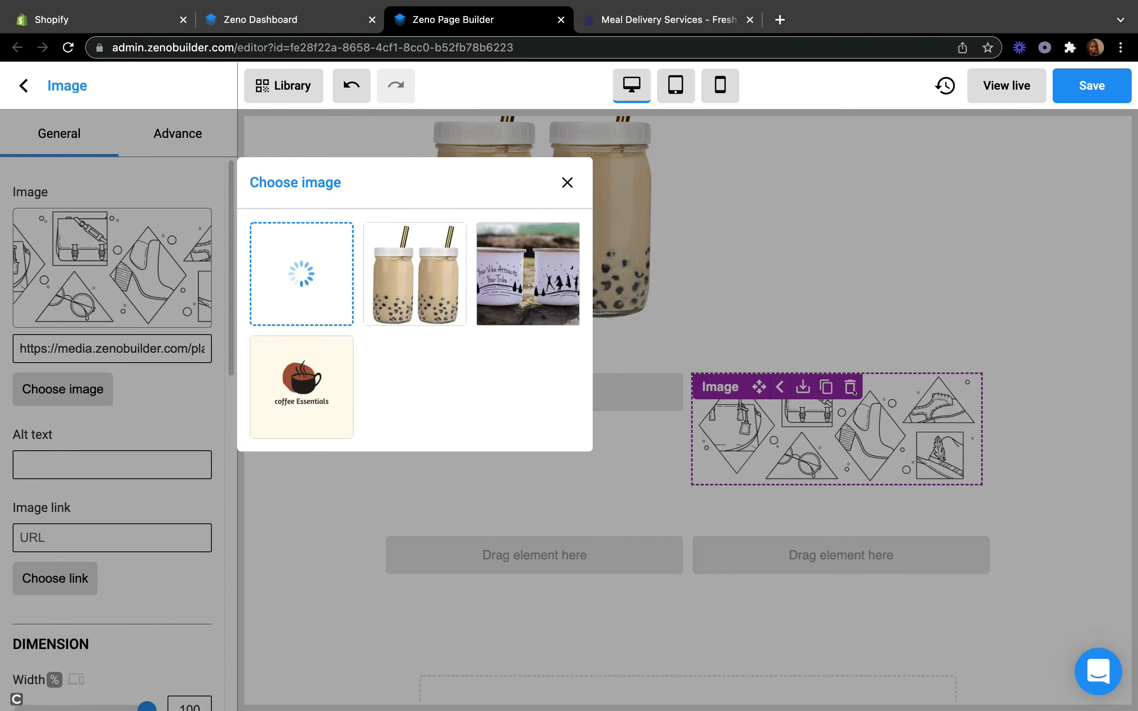
pyautogui.click(567, 182)
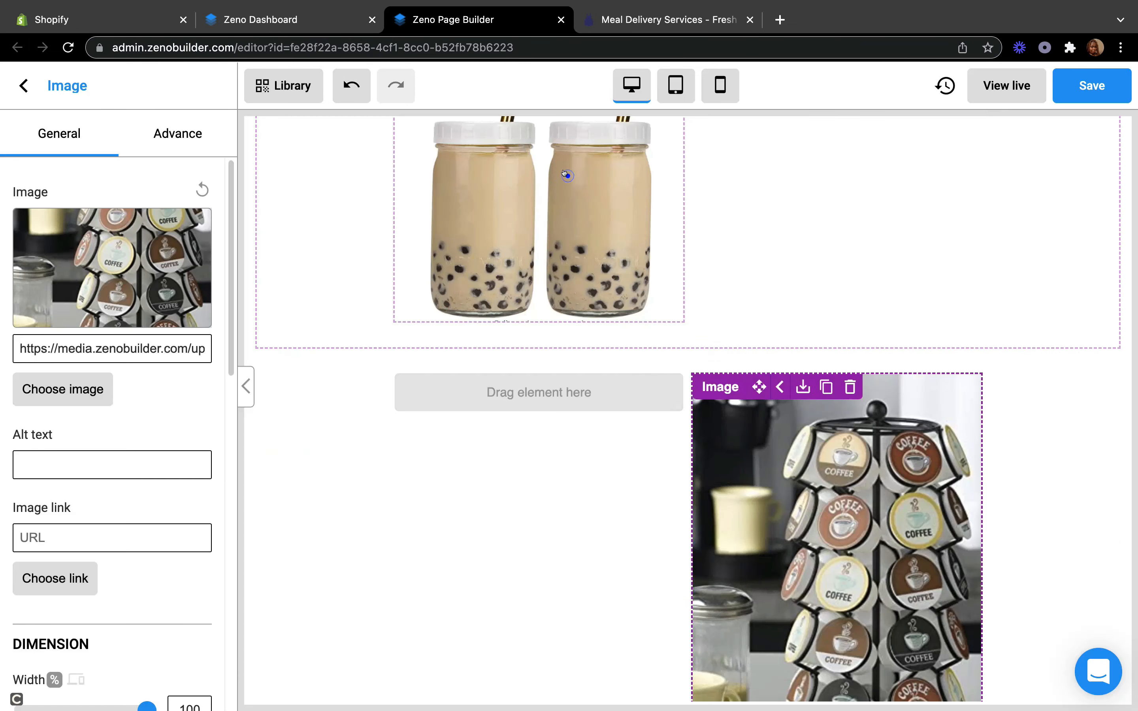
# Step: Check Blue Apron's "Cook, create, enjoy" section and add an Image element to the third row's left column
pyautogui.scroll(-10, 670, 498)
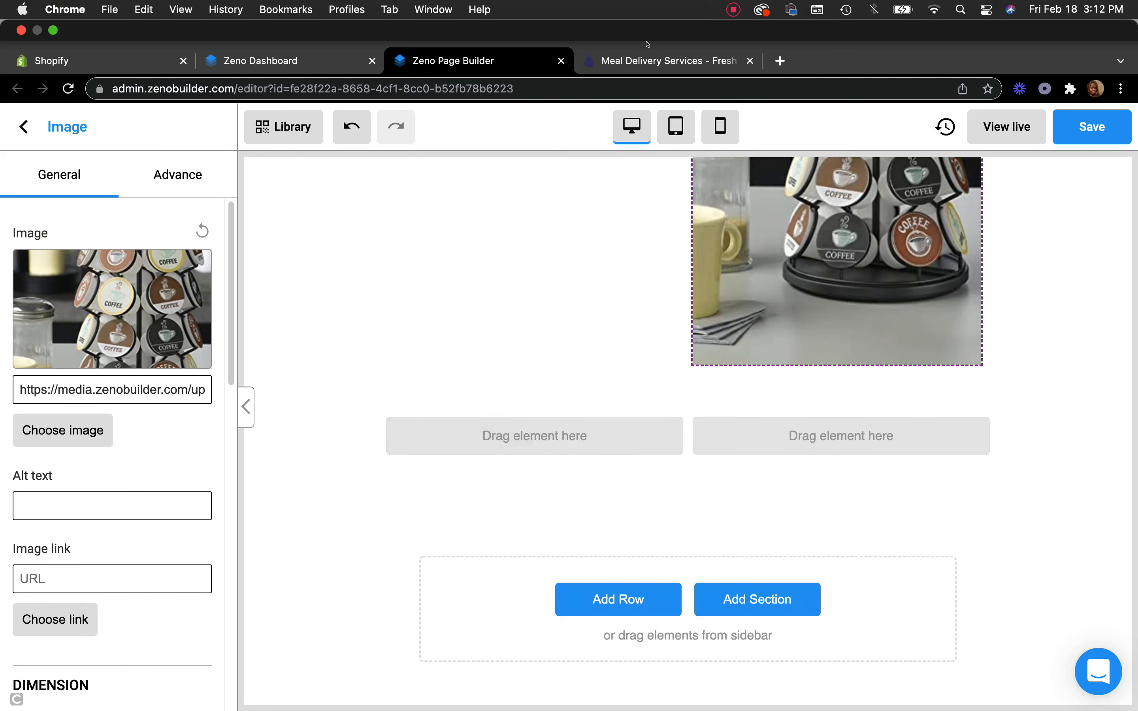
pyautogui.click(663, 60)
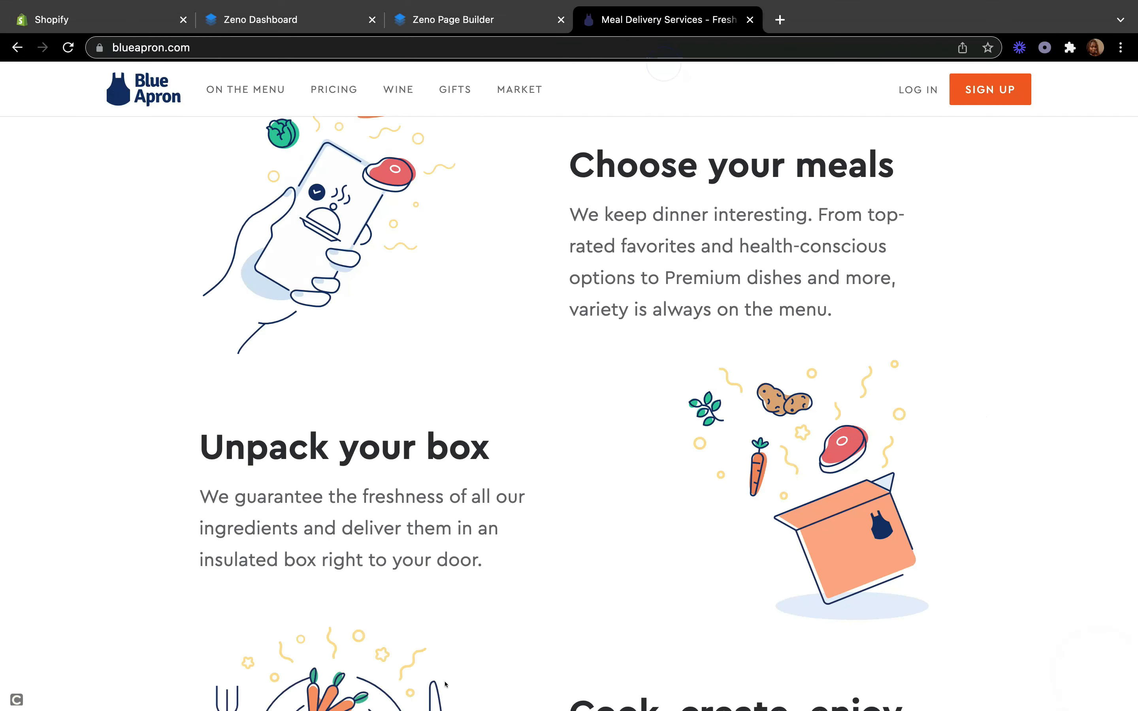
pyautogui.scroll(-6, 333, 567)
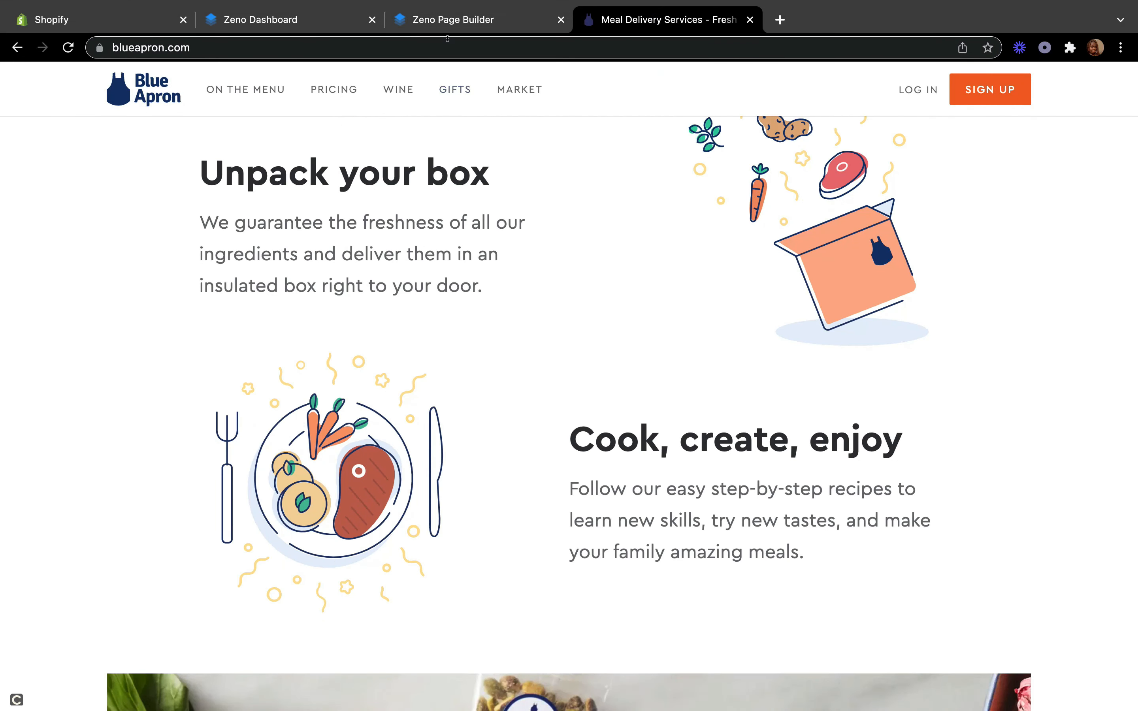
pyautogui.click(447, 21)
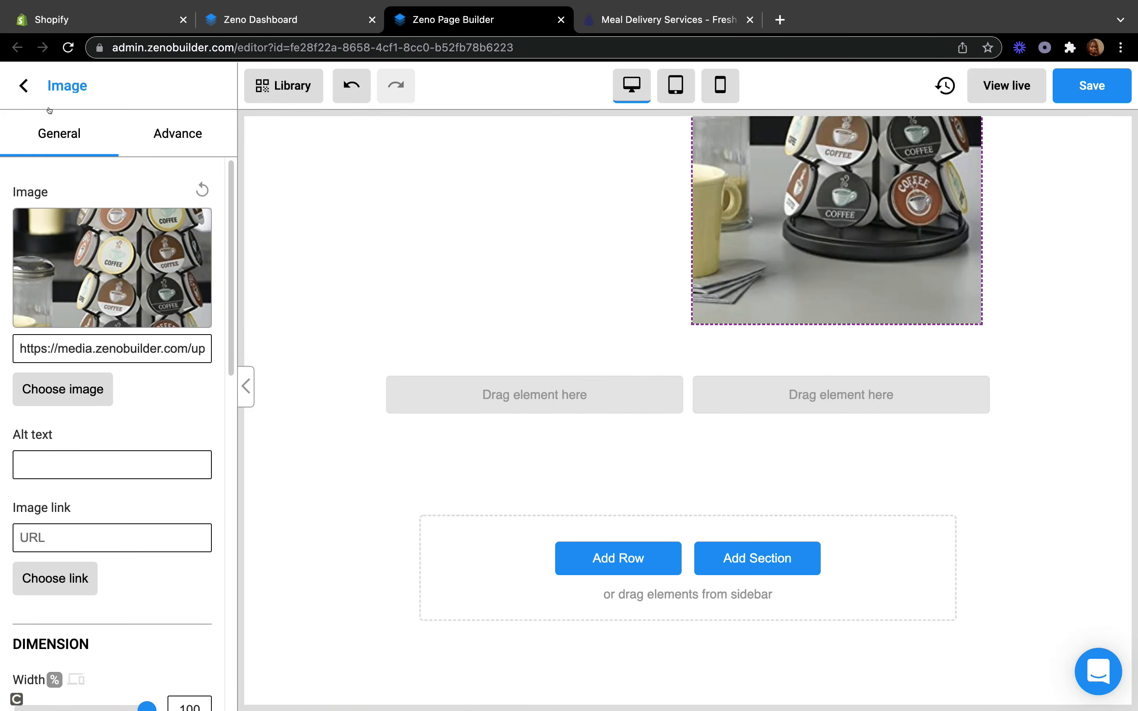
pyautogui.click(23, 85)
pyautogui.moveTo(57, 650); pyautogui.dragTo(531, 355)
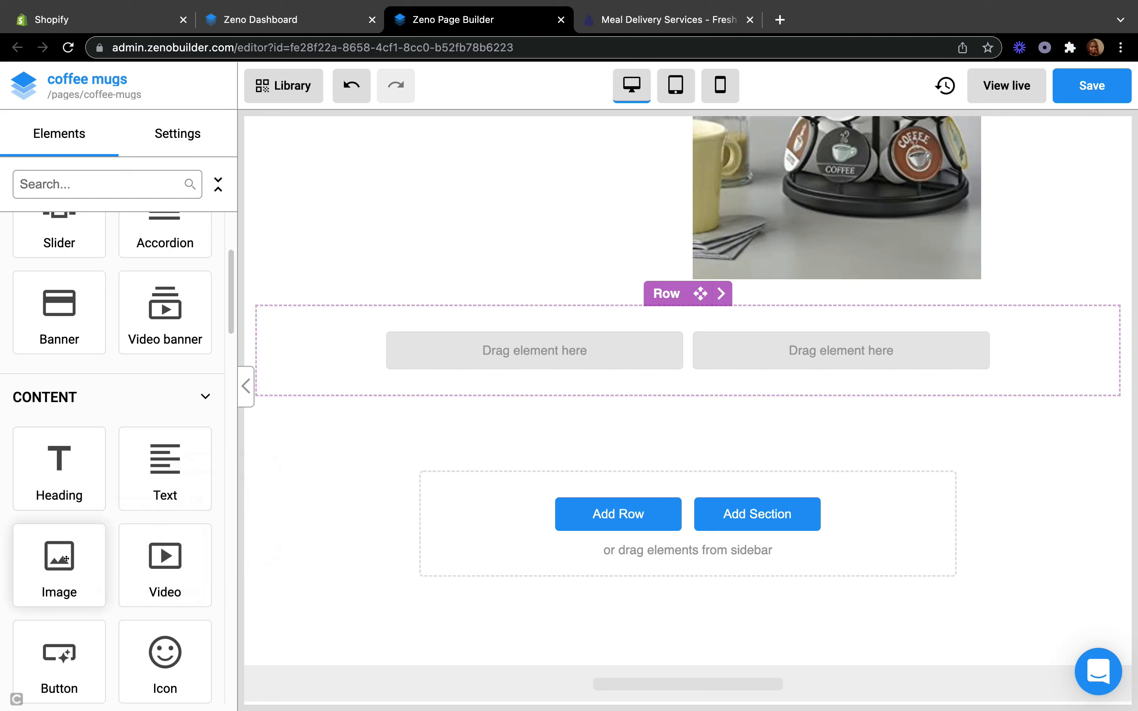
pyautogui.moveTo(60, 563); pyautogui.dragTo(565, 338)
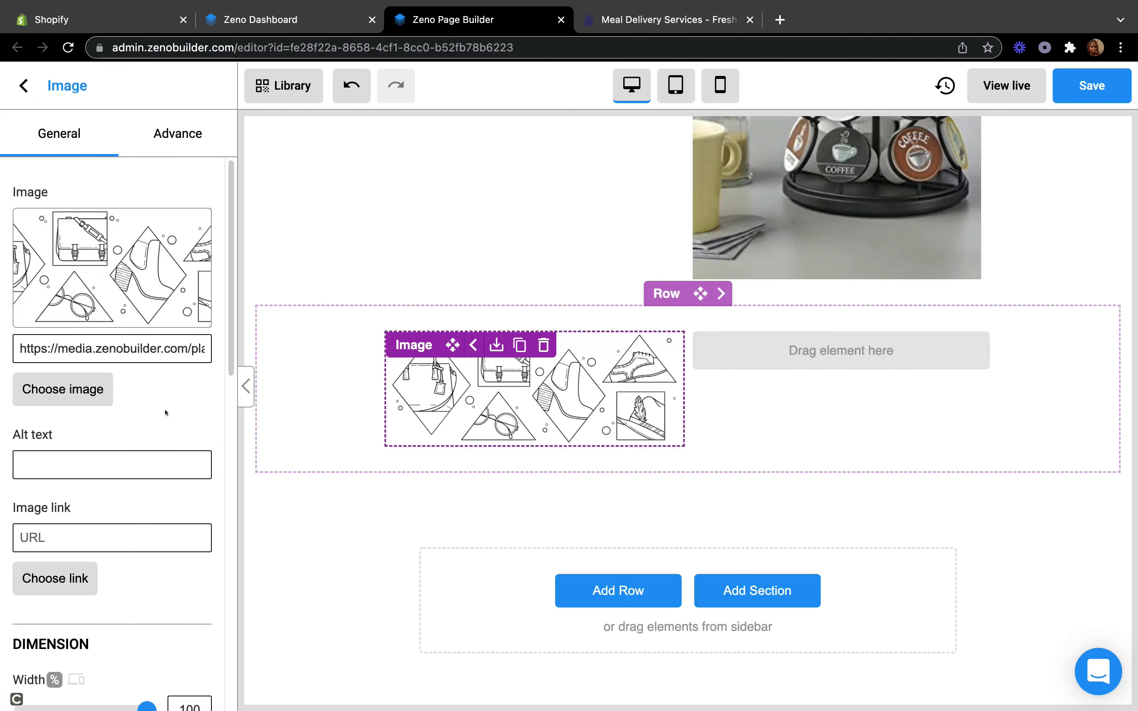
# Step: Upload the sloth coffee mug picture into the third row's image, leaving it uncropped
pyautogui.click(54, 383)
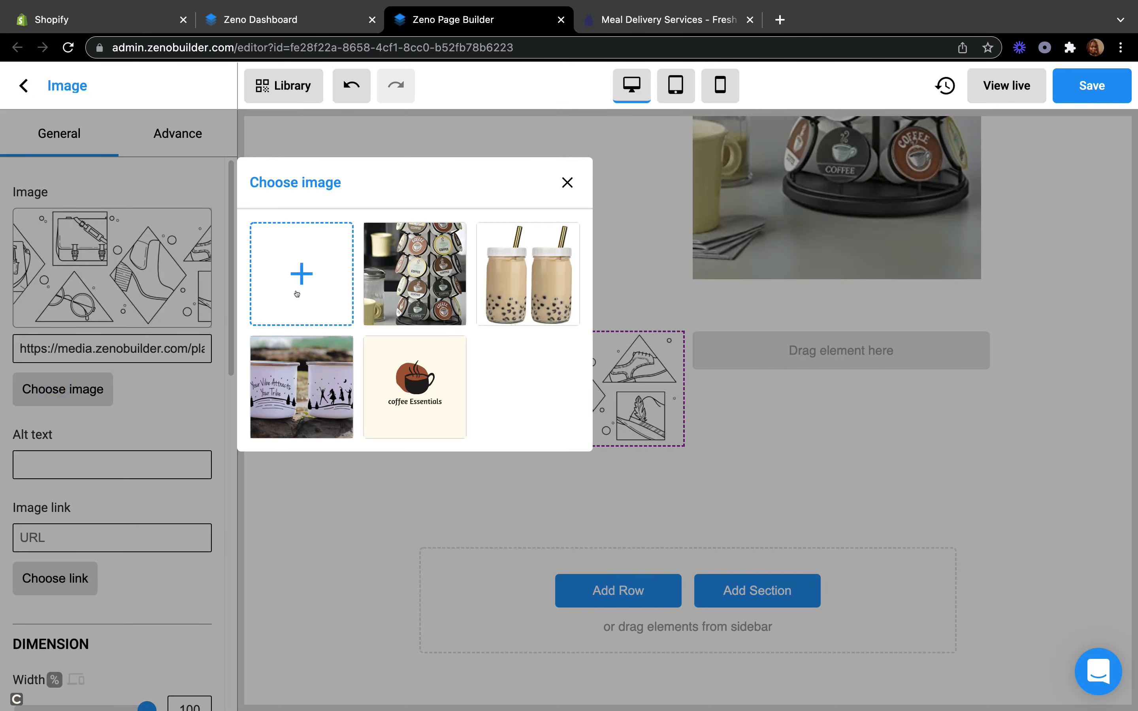
pyautogui.click(299, 294)
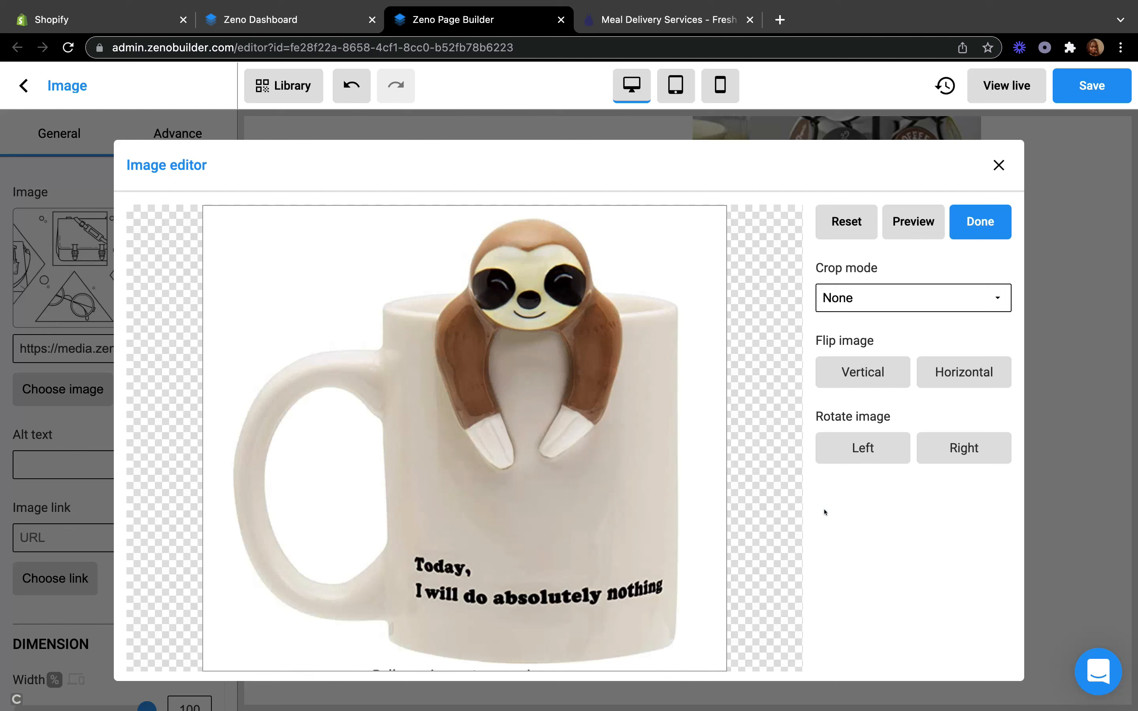
pyautogui.click(995, 214)
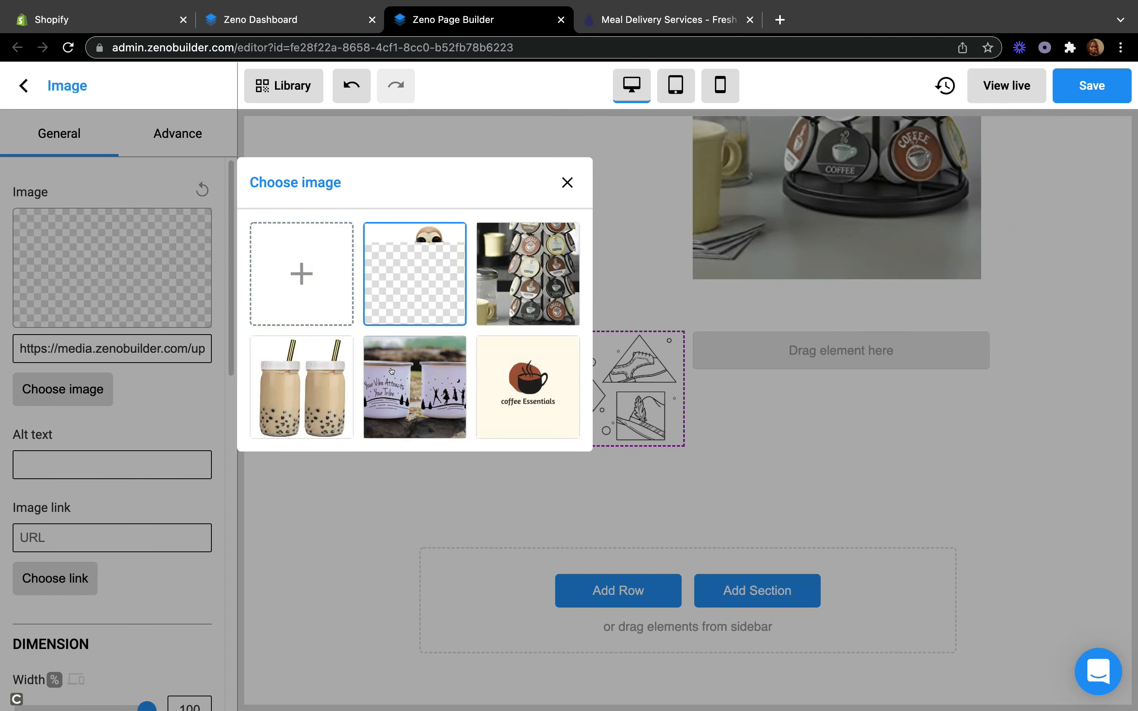
pyautogui.click(569, 173)
pyautogui.scroll(15, 632, 405)
pyautogui.scroll(-8, 632, 405)
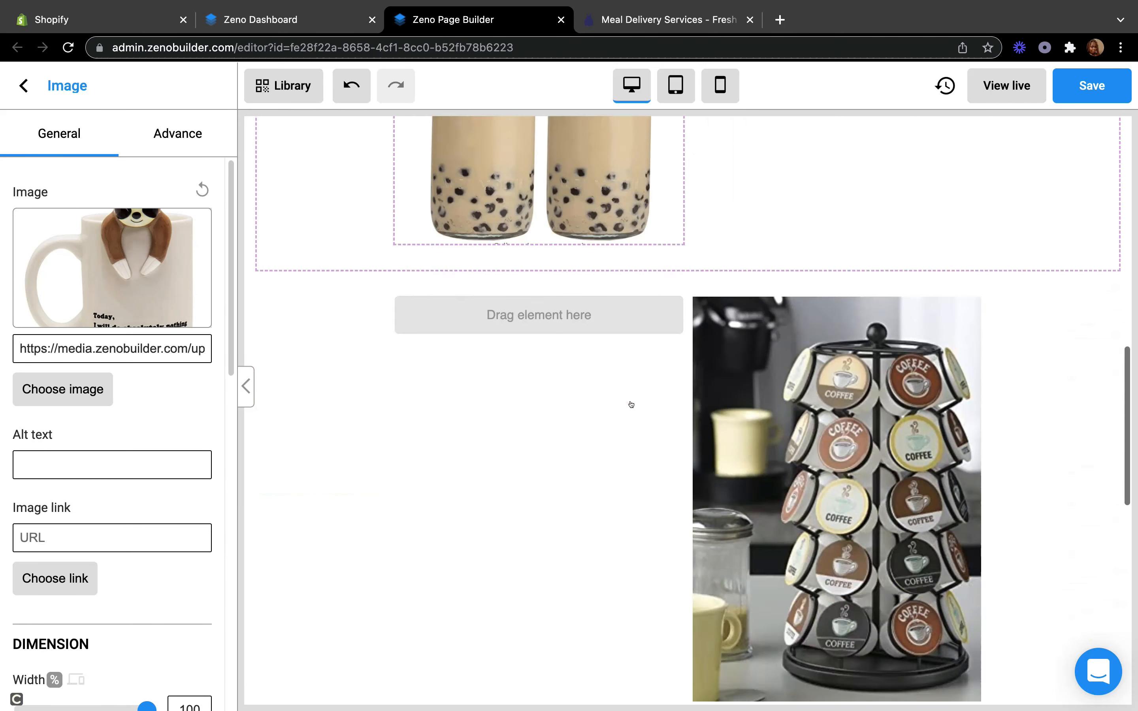
pyautogui.scroll(-6, 632, 404)
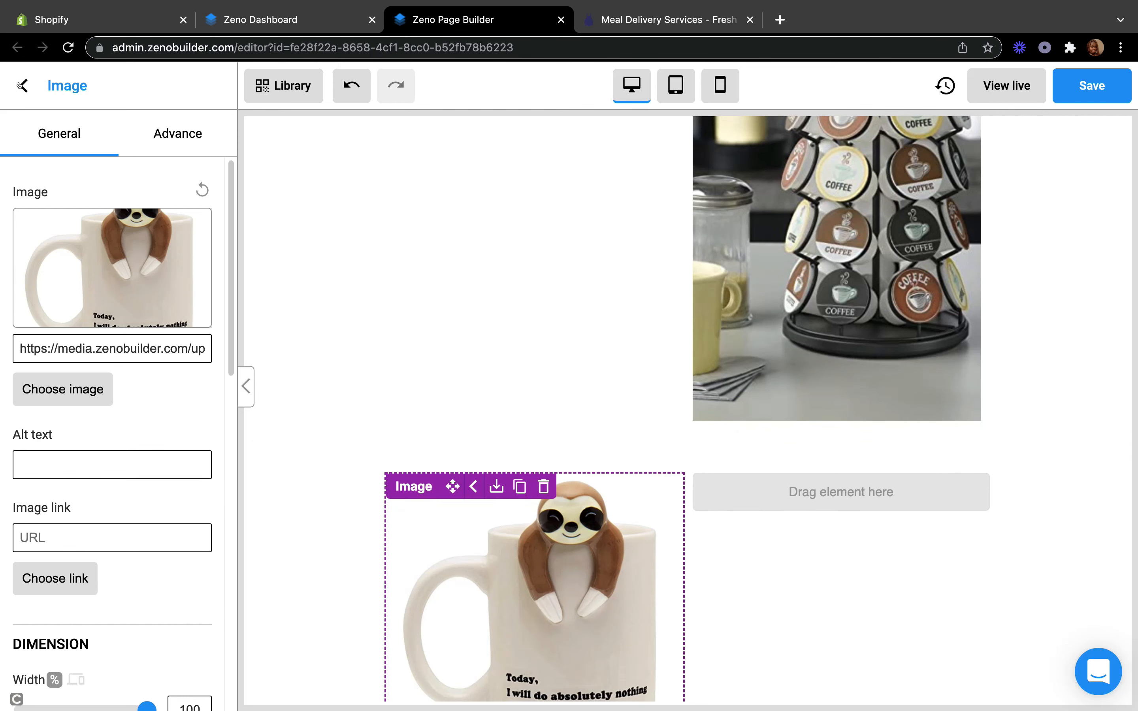
# Step: Check the headings beside Blue Apron's illustrations and add a Heading element to the first row's right column
pyautogui.click(21, 85)
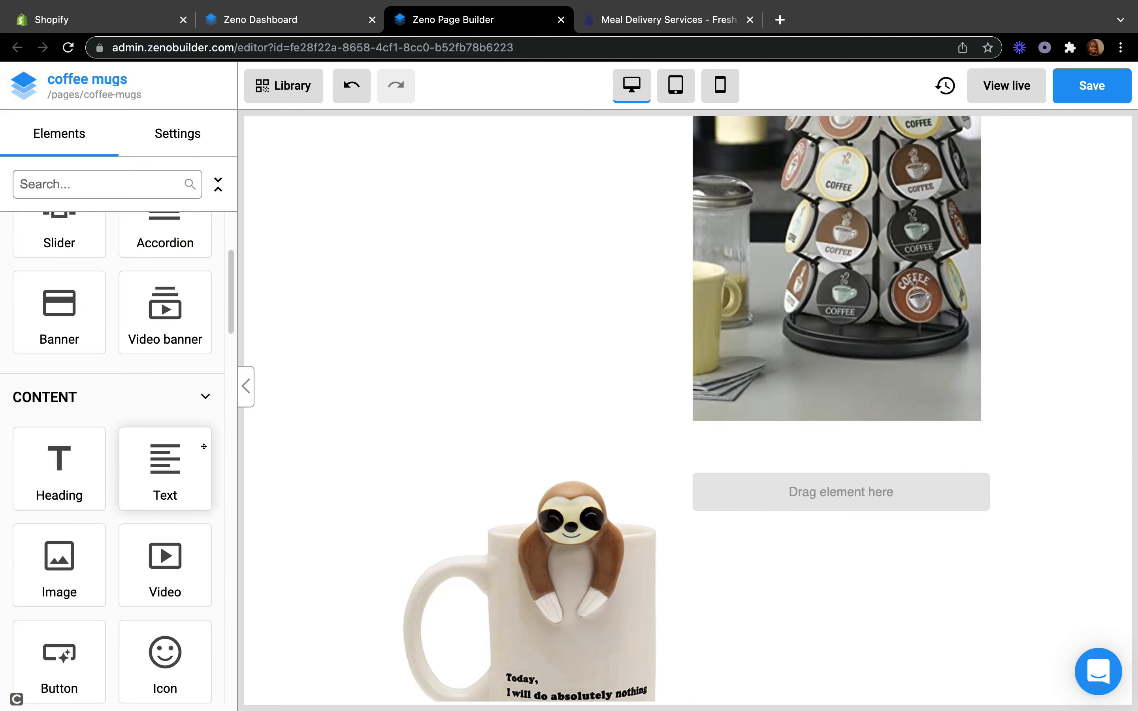
pyautogui.scroll(10, 460, 522)
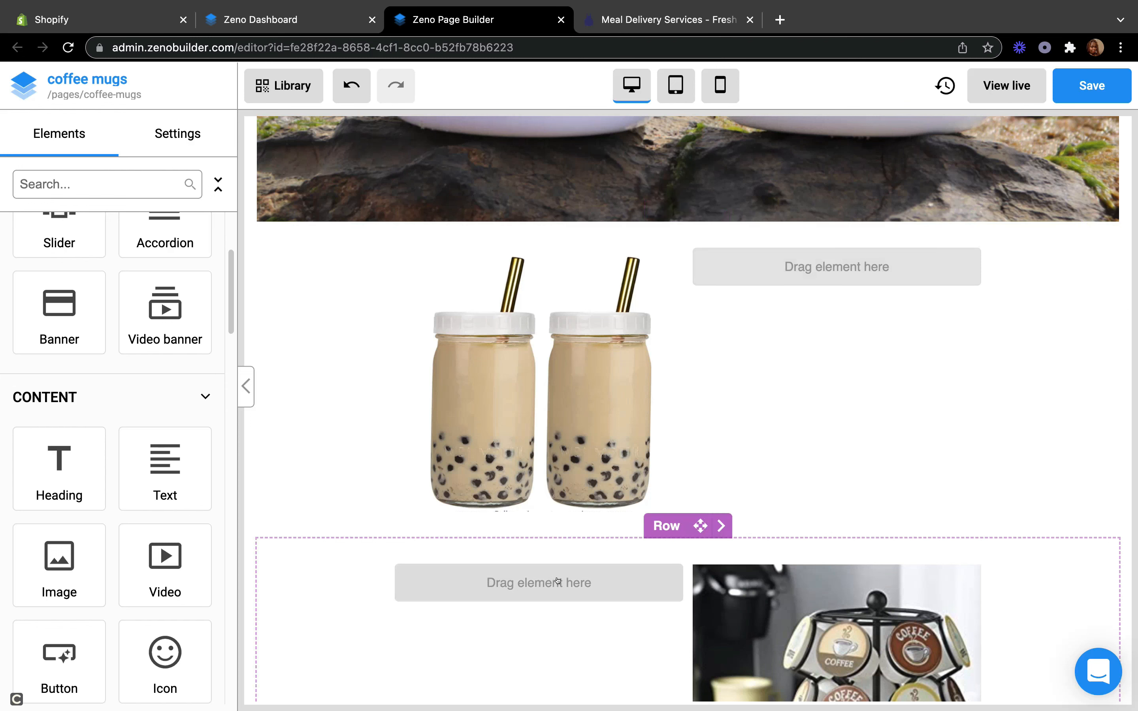
pyautogui.scroll(-12, 557, 581)
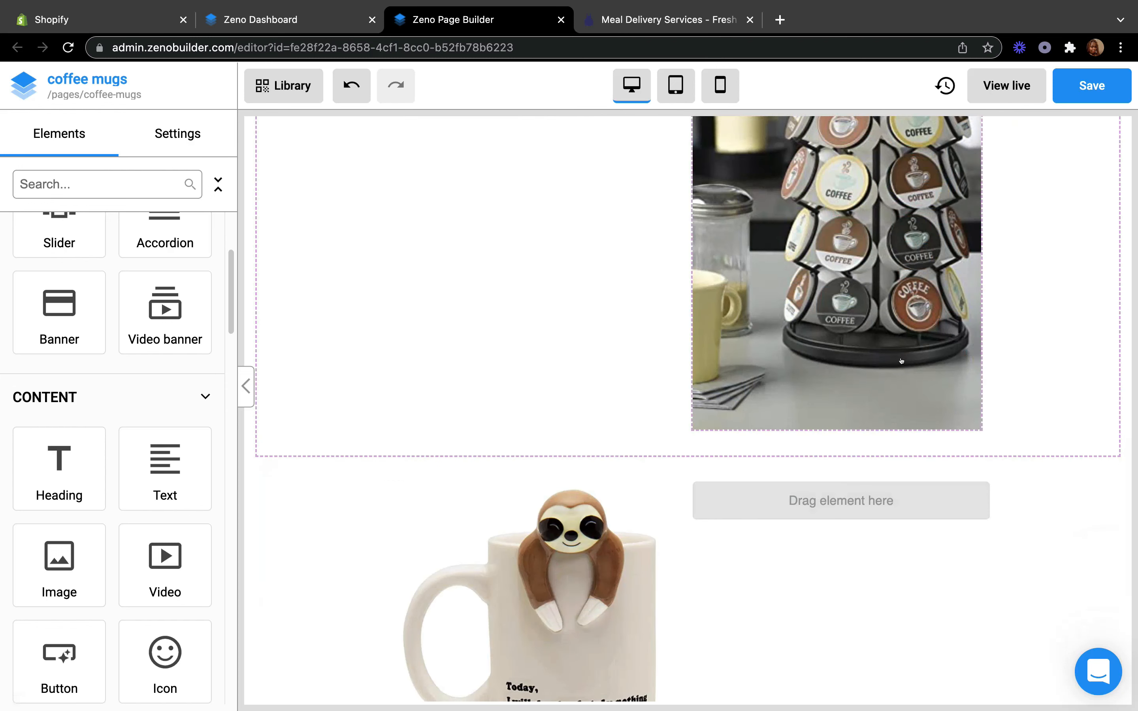
pyautogui.click(700, 22)
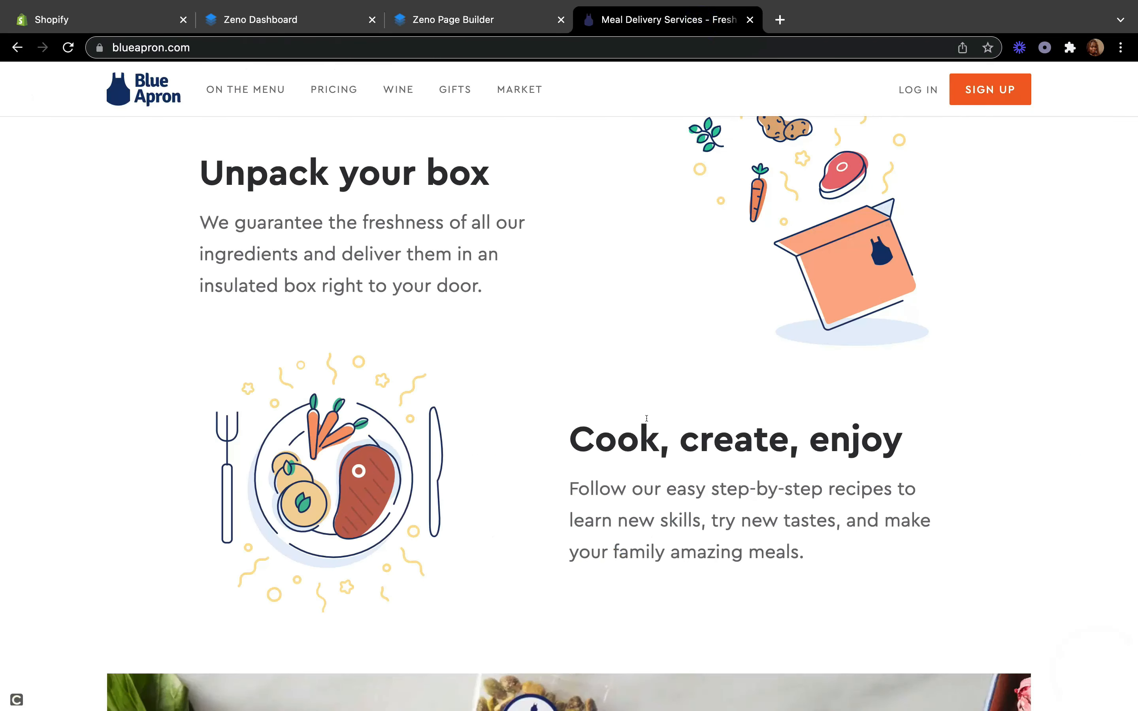
pyautogui.scroll(8, 360, 163)
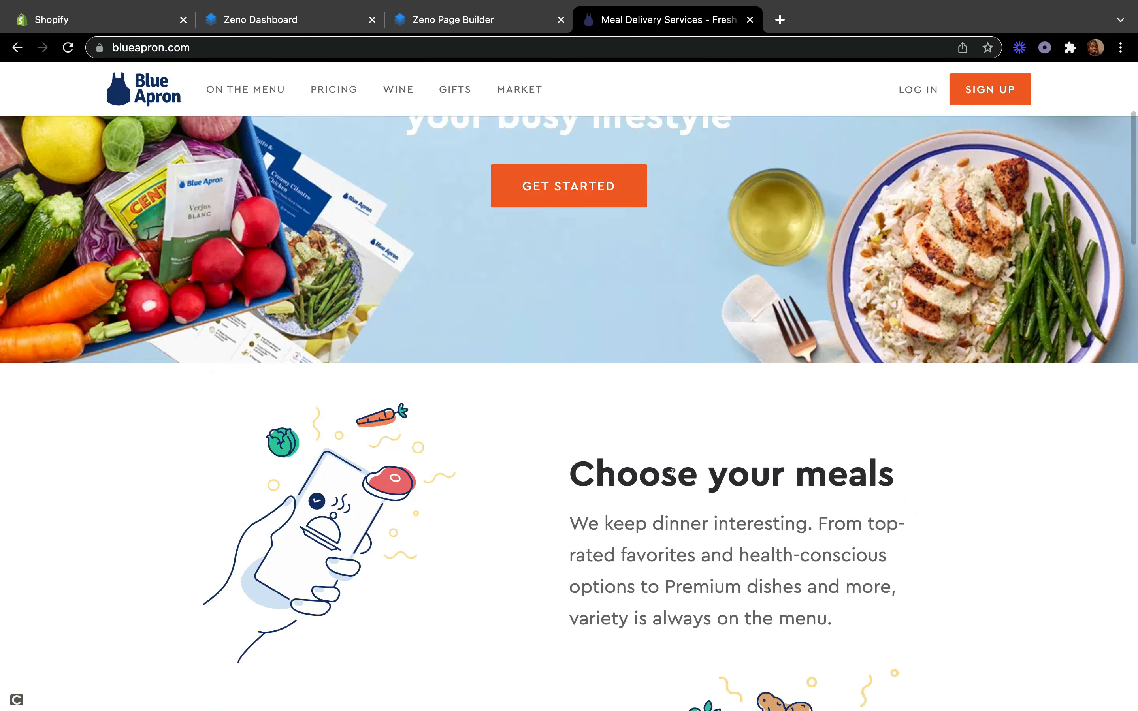
pyautogui.click(441, 21)
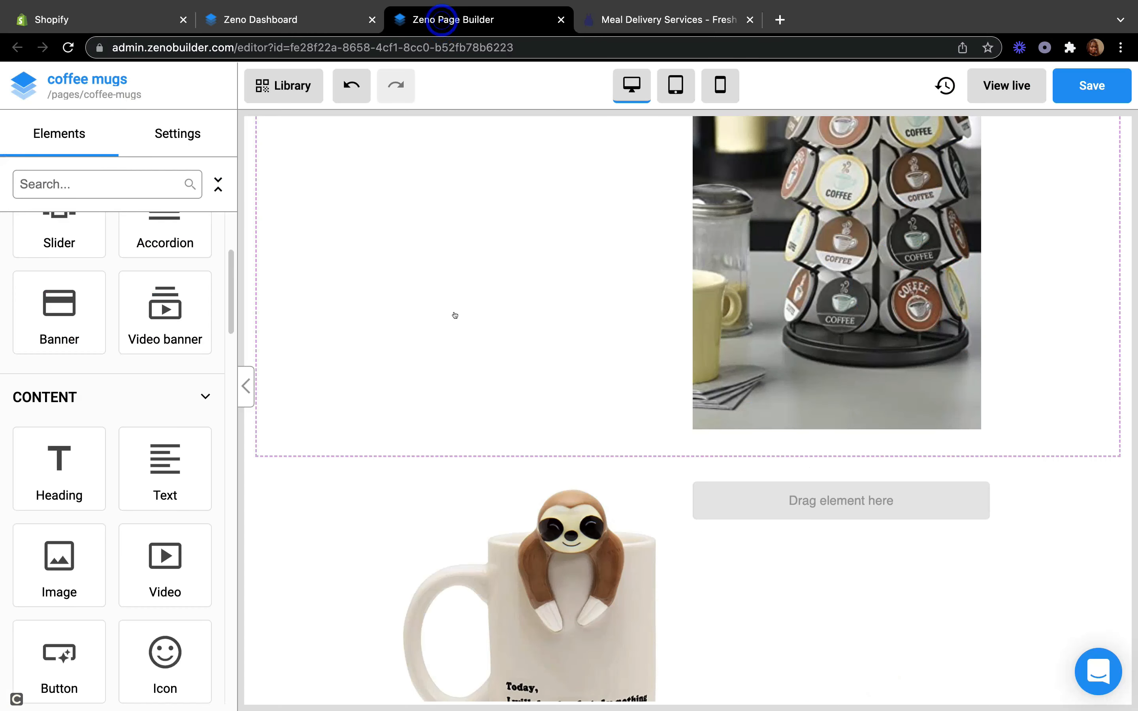
pyautogui.scroll(2, 160, 579)
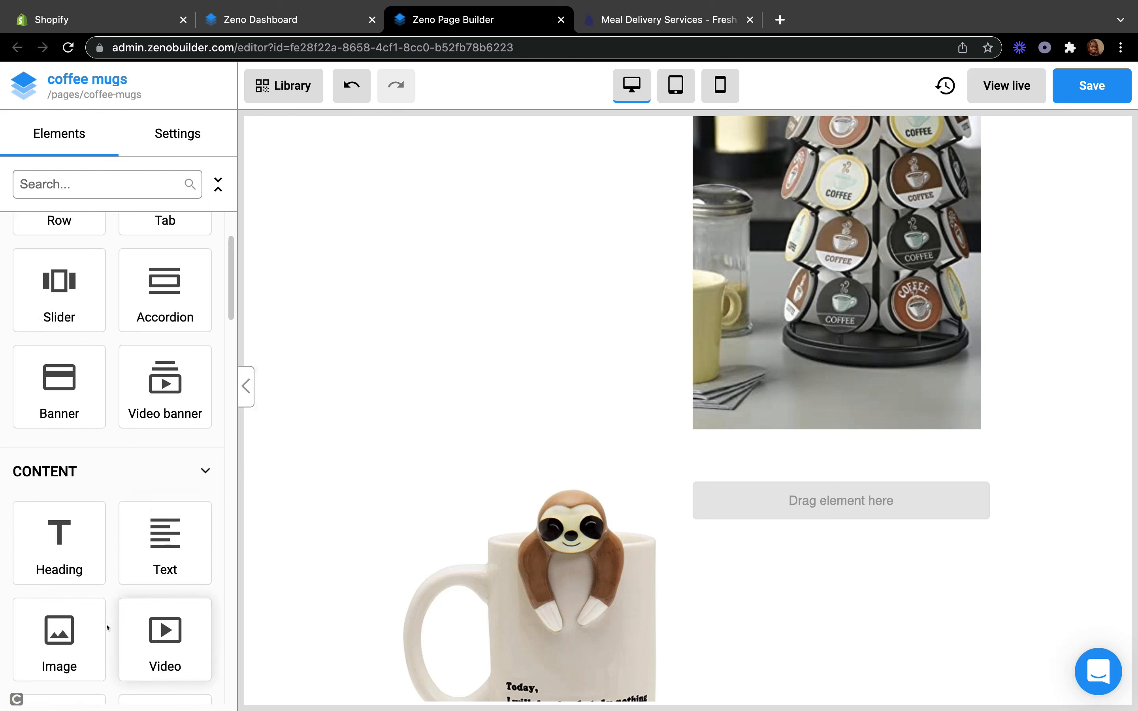
pyautogui.scroll(15, 458, 409)
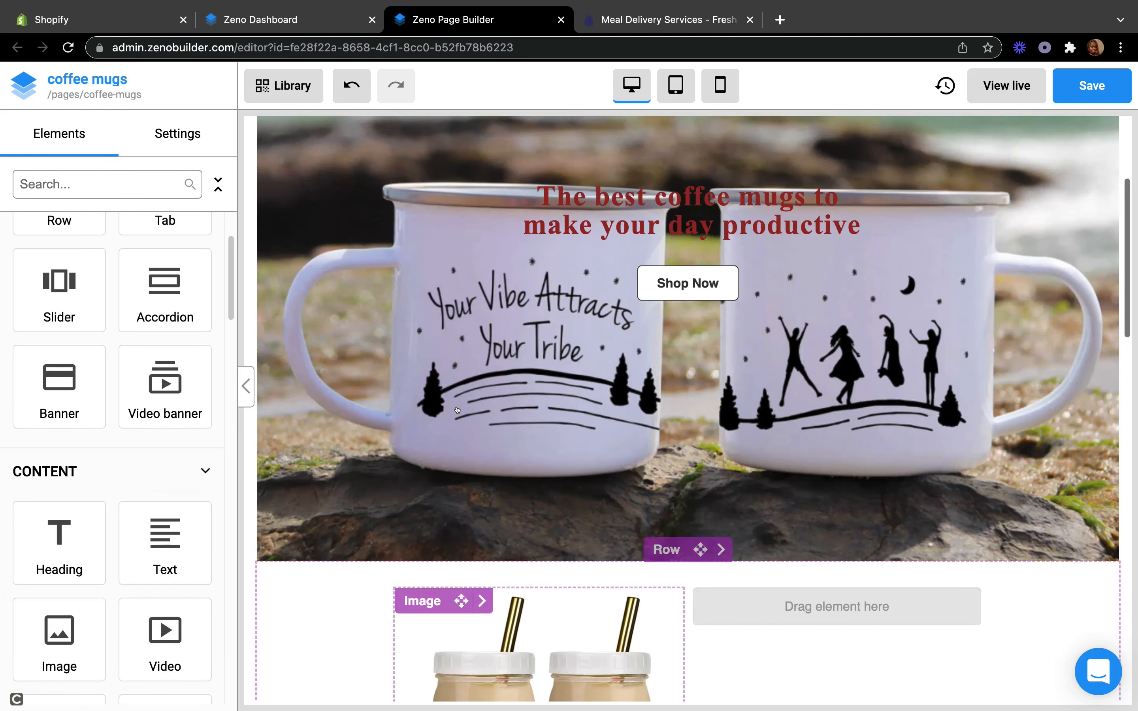
pyautogui.scroll(-8, 458, 409)
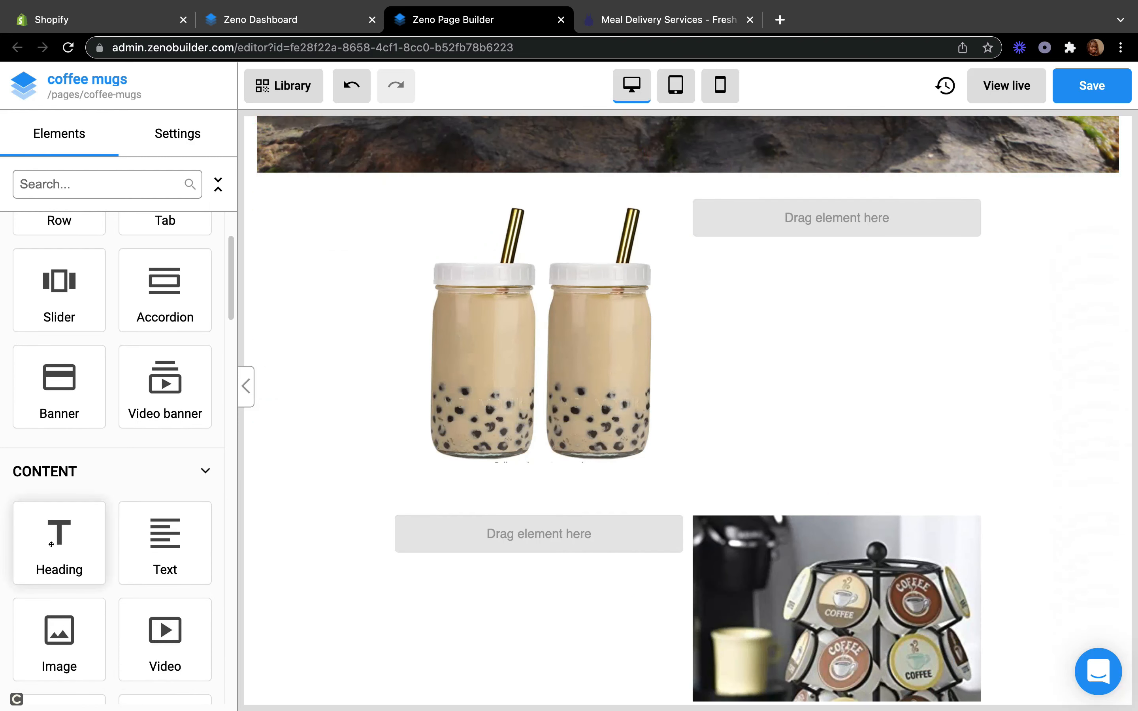
pyautogui.moveTo(53, 545); pyautogui.dragTo(774, 263)
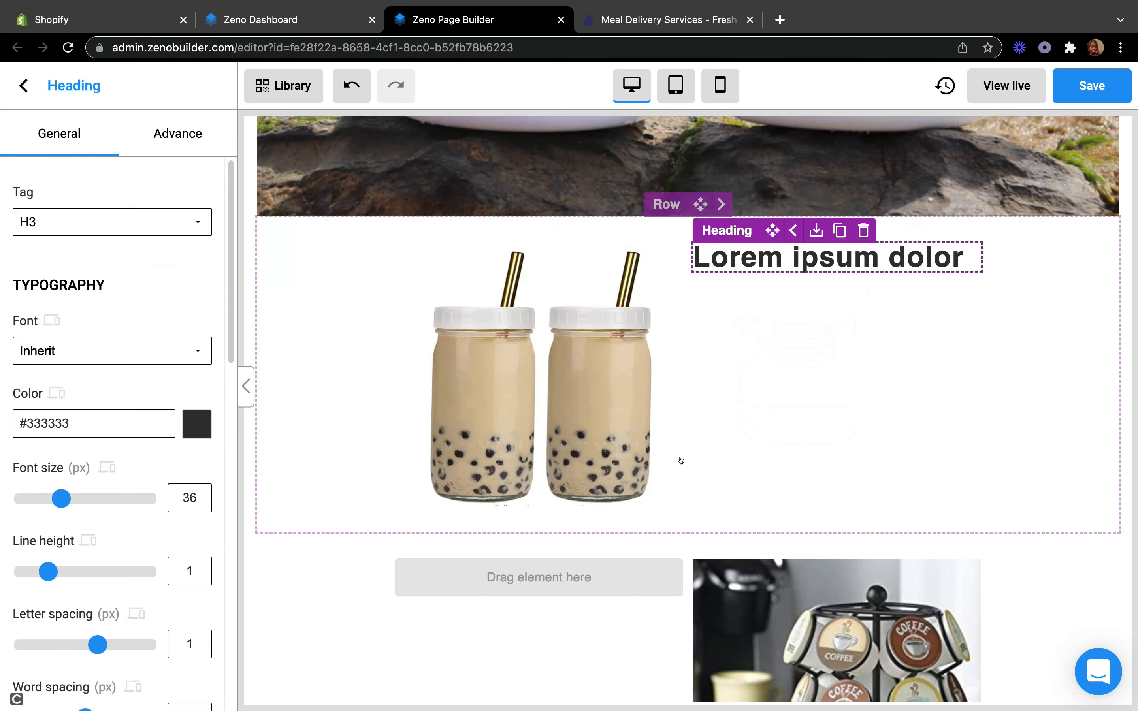
# Step: Add a Heading element to the second row's left column, beside the coffee pod carousel
pyautogui.scroll(-5, 680, 460)
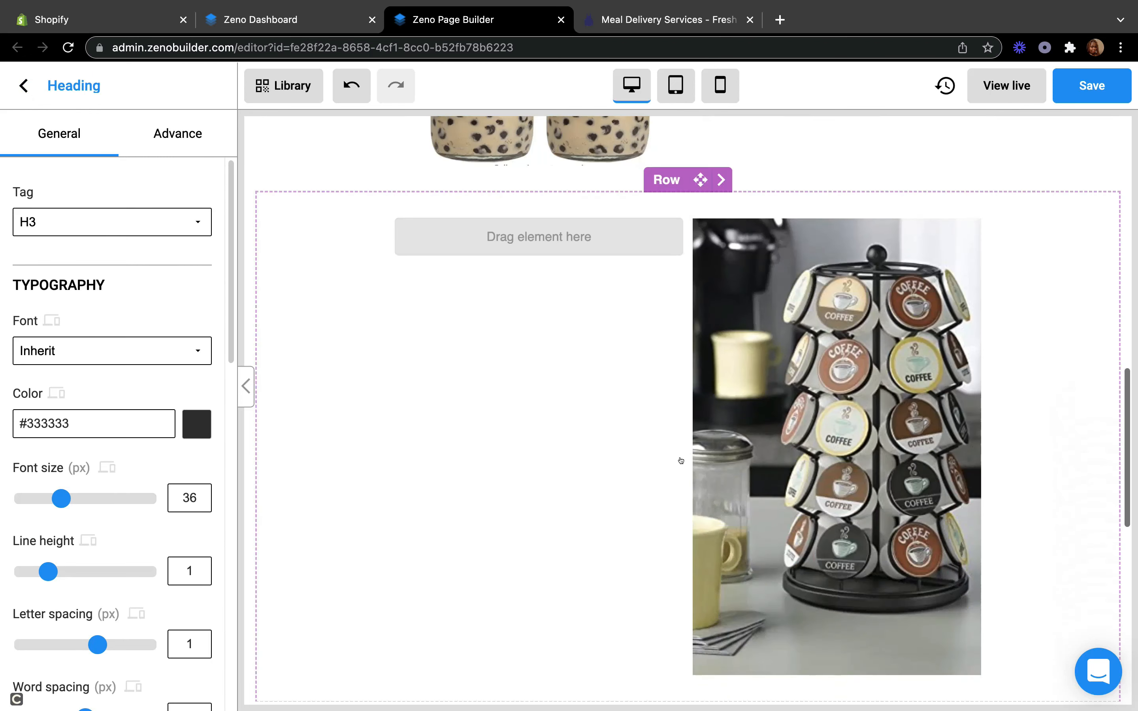
pyautogui.click(17, 86)
pyautogui.moveTo(59, 549); pyautogui.dragTo(498, 223)
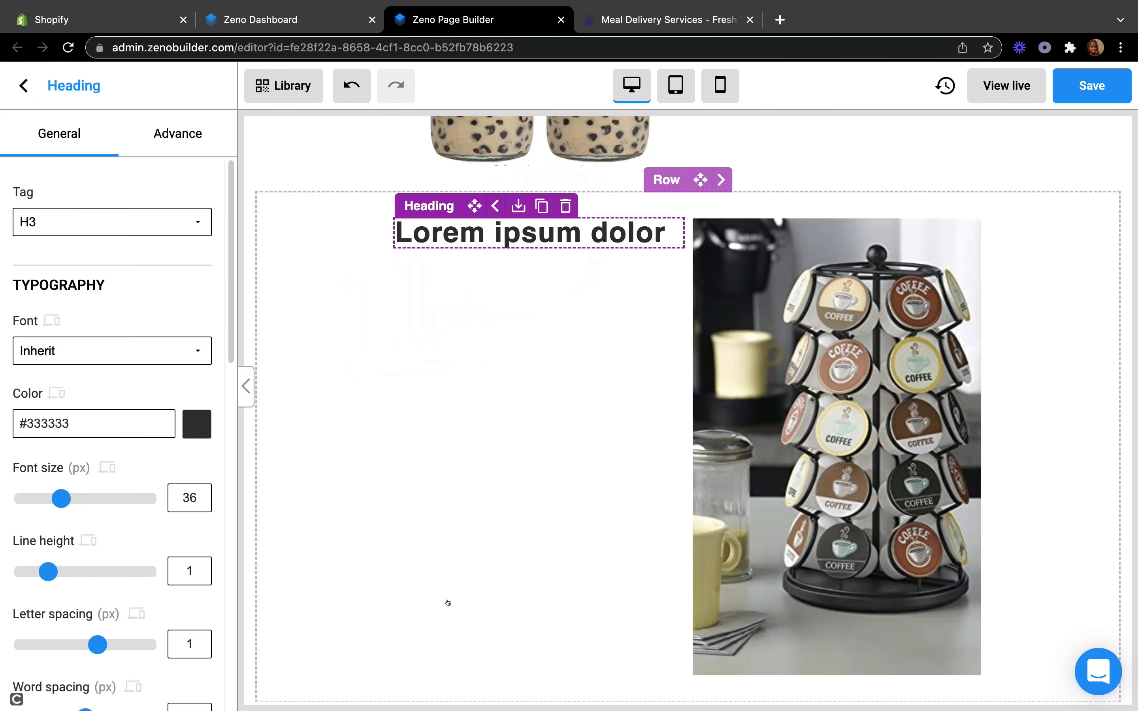
# Step: Add a Heading element to the third row's right column, beside the sloth mug, and return to the element list
pyautogui.scroll(-10, 447, 602)
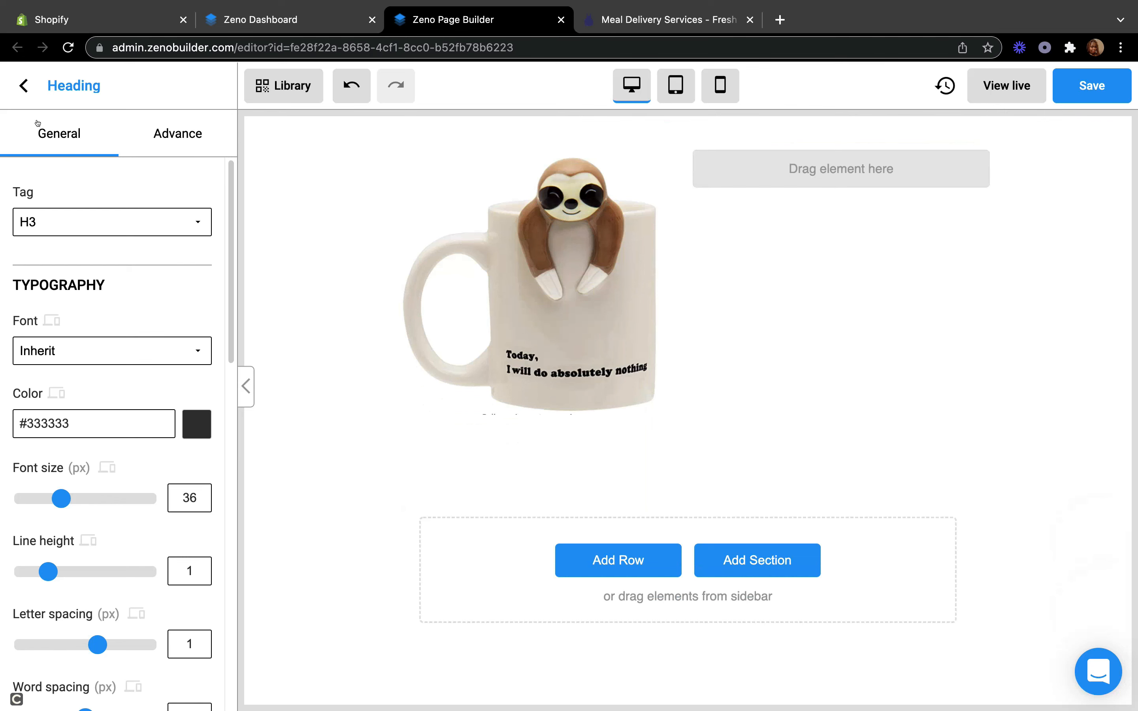
pyautogui.click(27, 85)
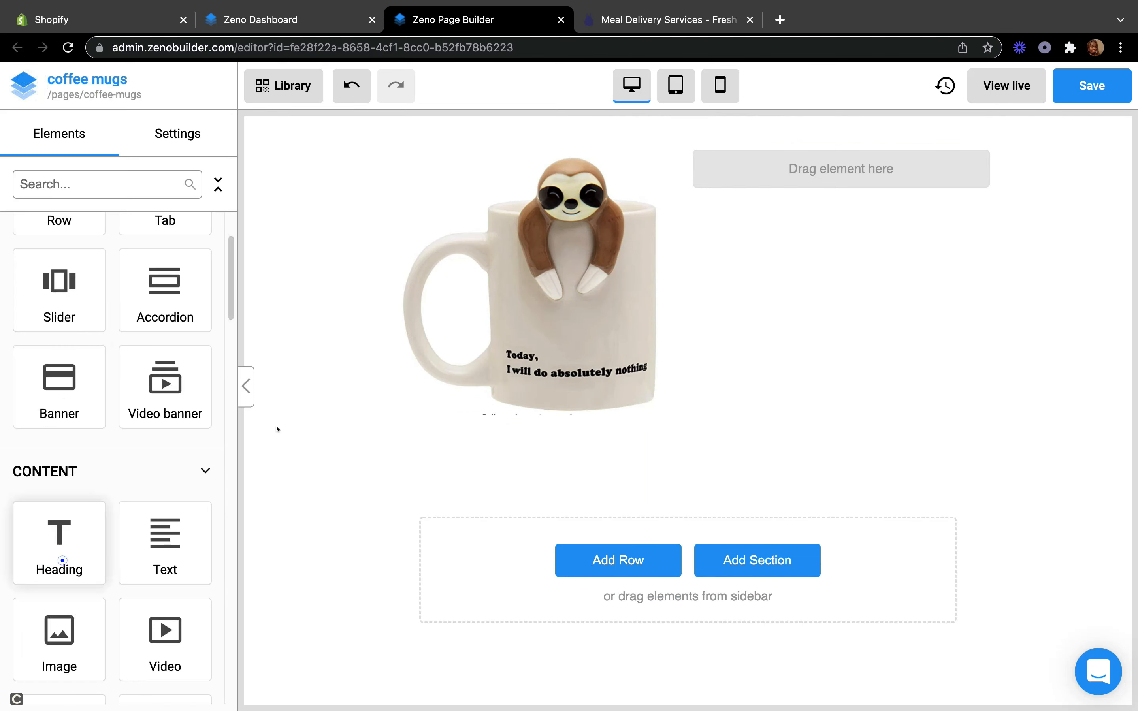
pyautogui.moveTo(63, 560); pyautogui.dragTo(807, 209)
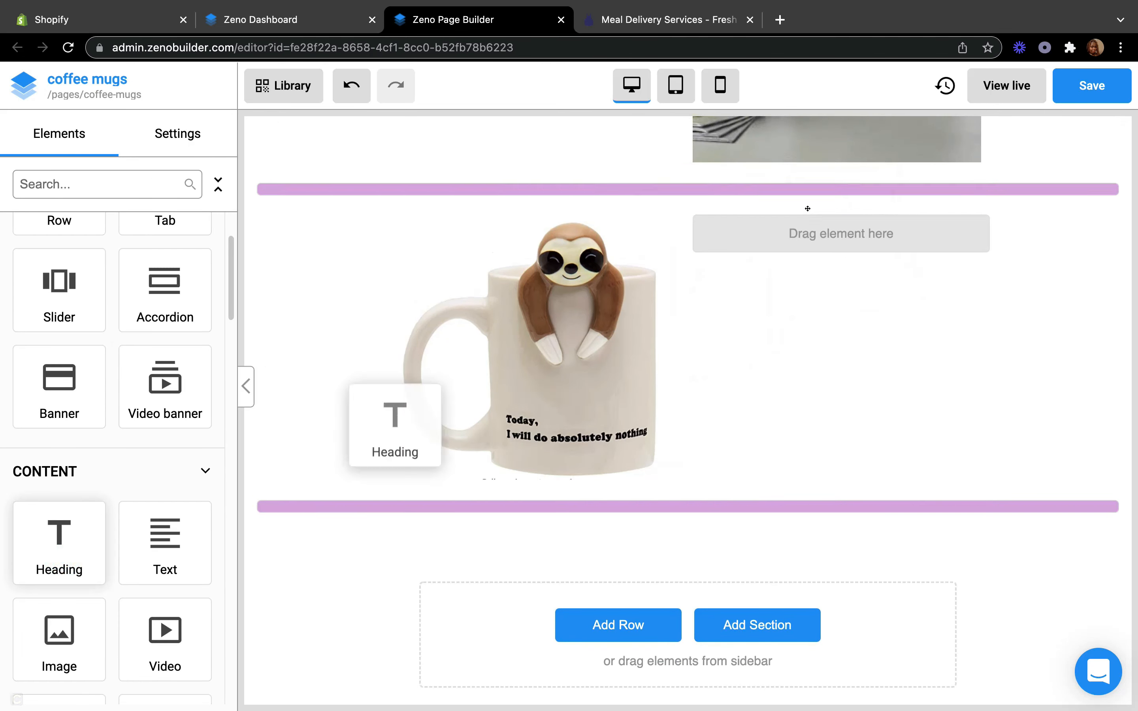
pyautogui.moveTo(59, 551); pyautogui.dragTo(809, 231)
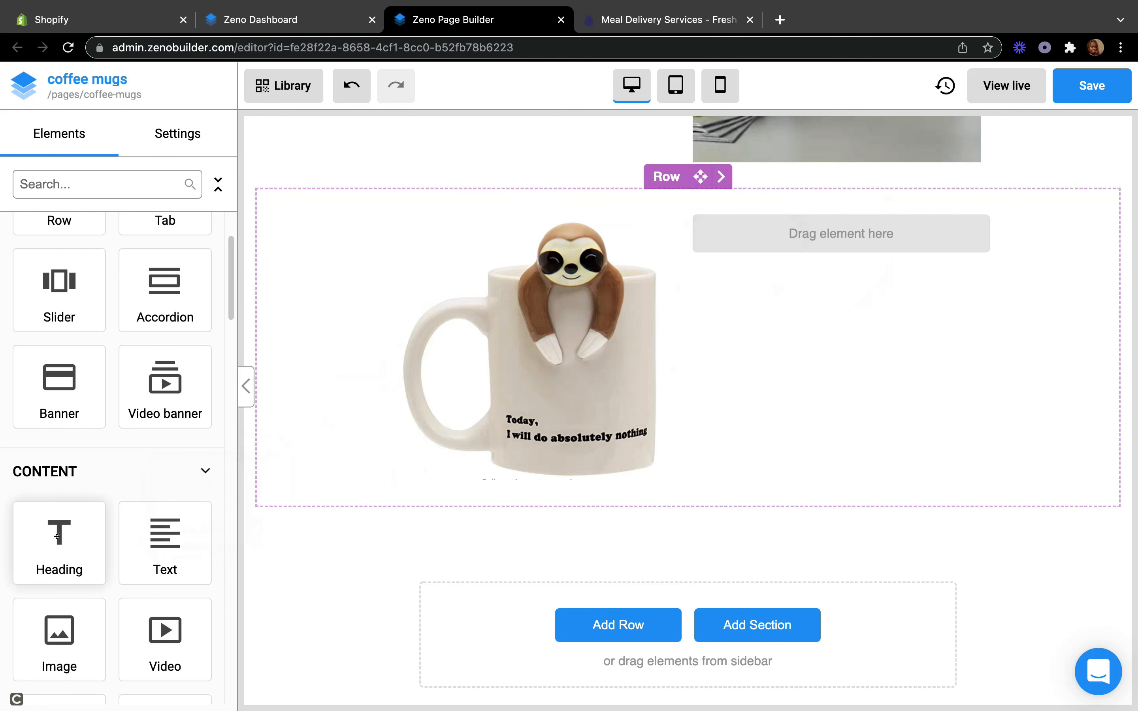
pyautogui.moveTo(52, 542); pyautogui.dragTo(810, 220)
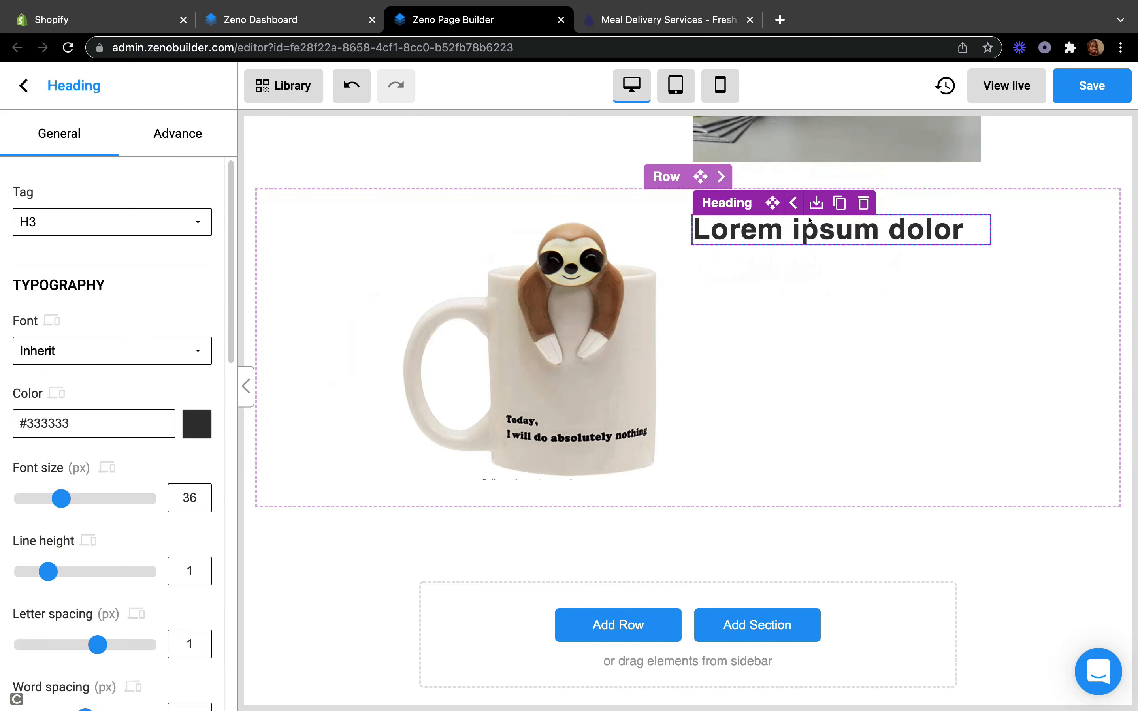
pyautogui.scroll(-3, 591, 417)
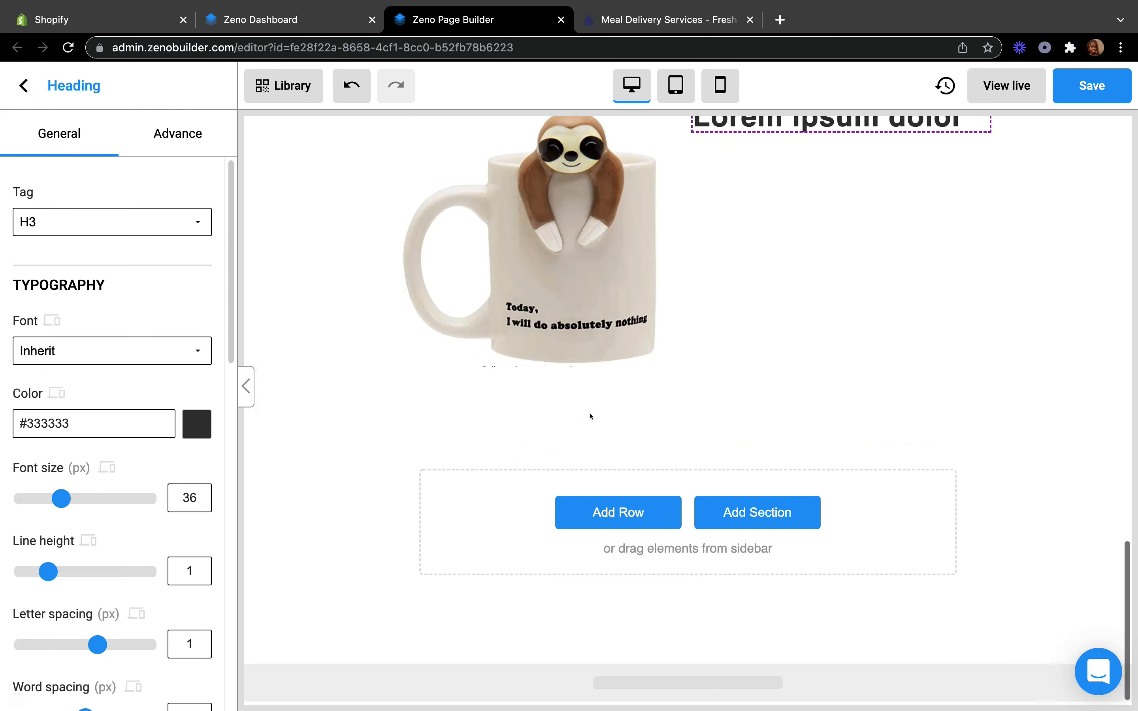
pyautogui.click(20, 84)
pyautogui.scroll(12, 657, 234)
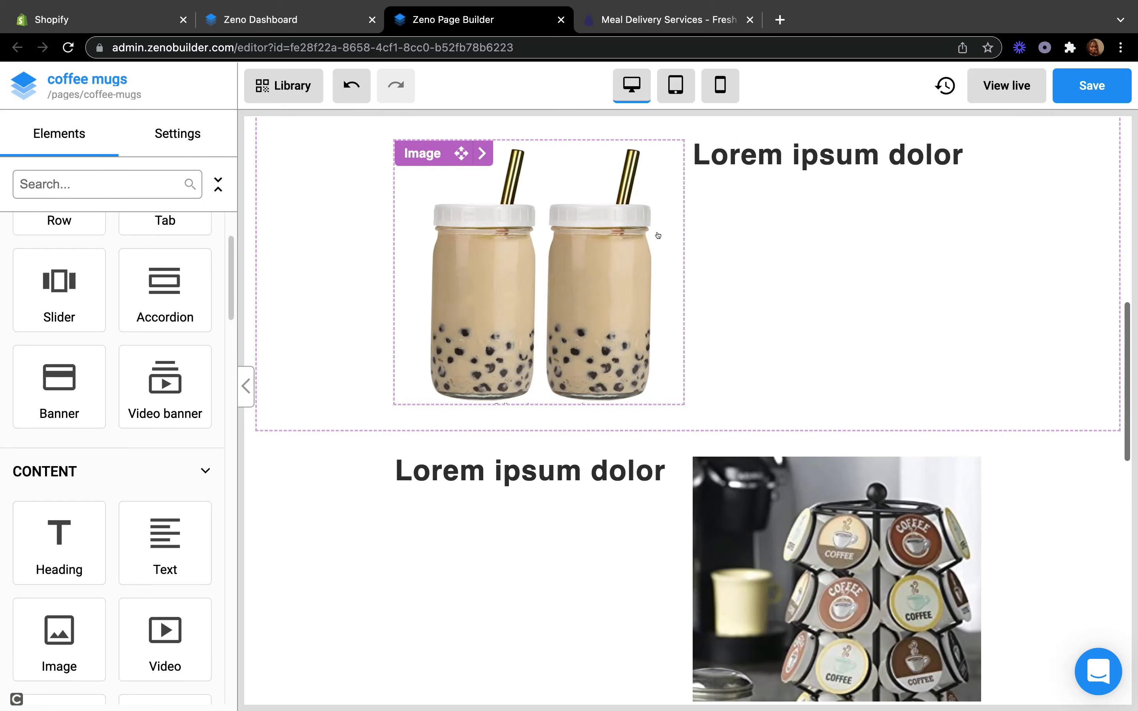
# Step: Compare the image-and-heading rows of the coffee mugs page with the alternating sections on the Blue Apron home page
pyautogui.scroll(2, 658, 235)
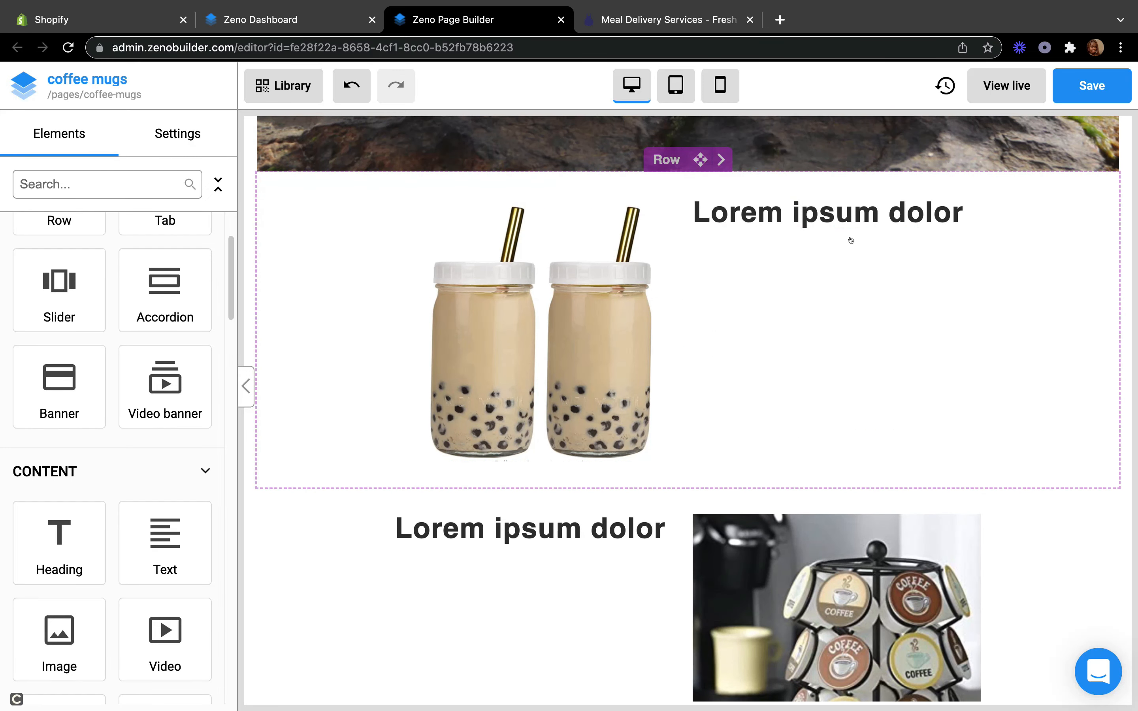
pyautogui.scroll(-17, 827, 220)
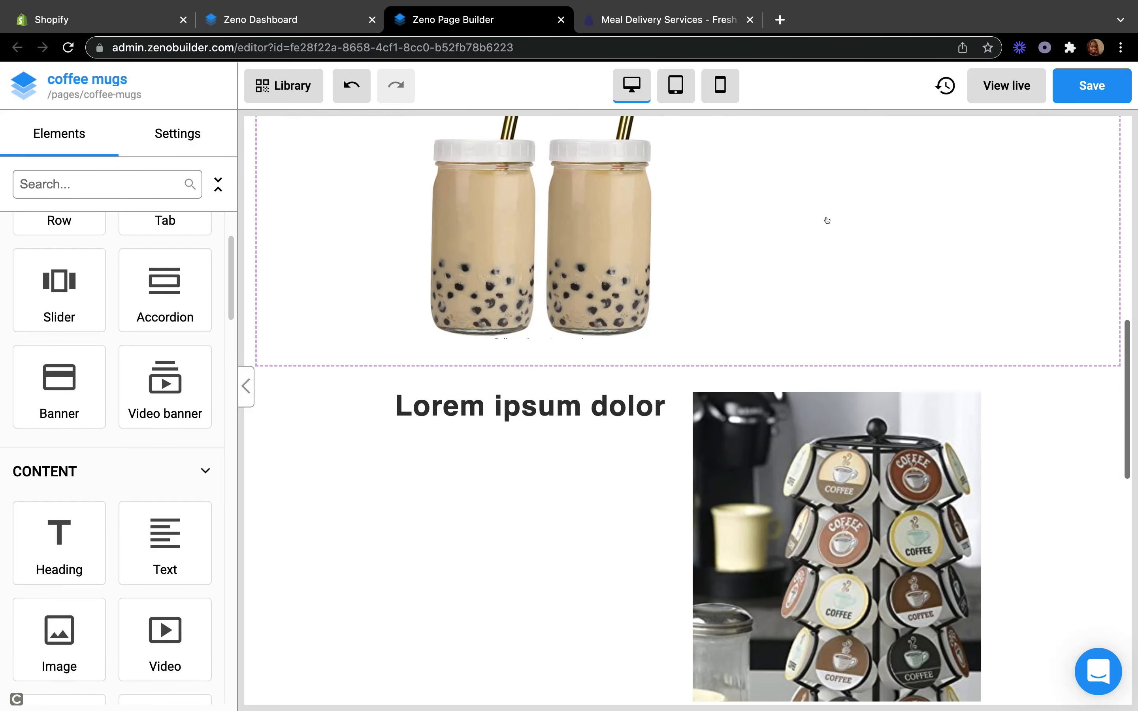
pyautogui.scroll(15, 826, 220)
pyautogui.scroll(6, 827, 220)
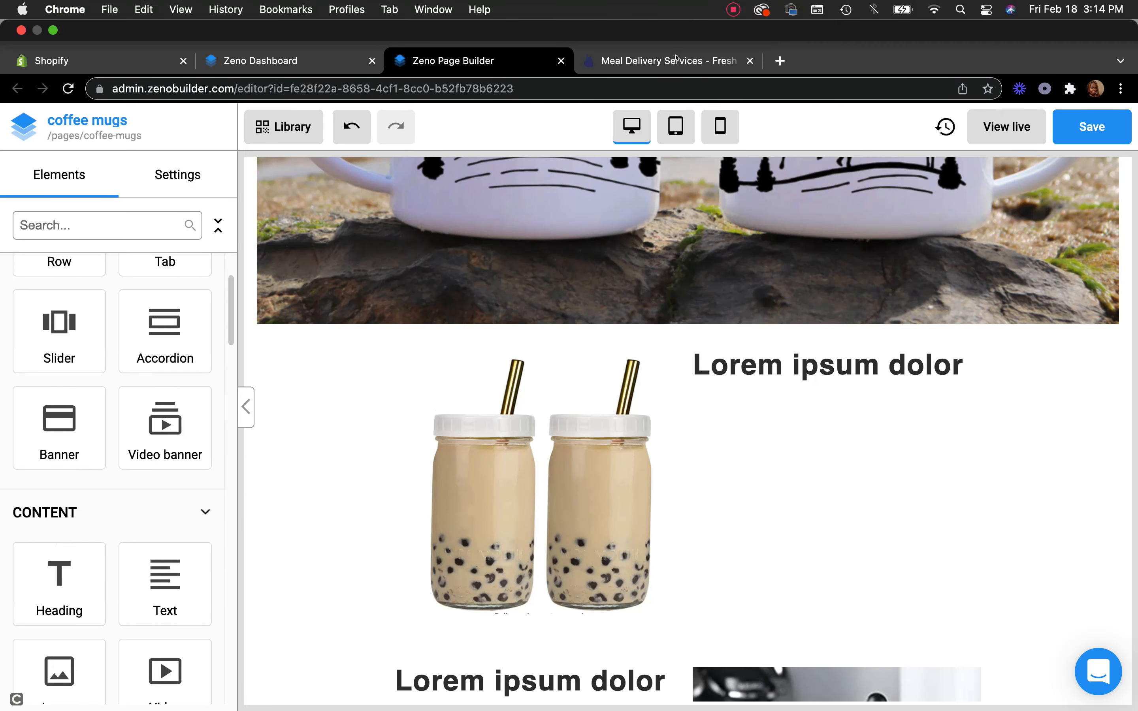
pyautogui.click(676, 57)
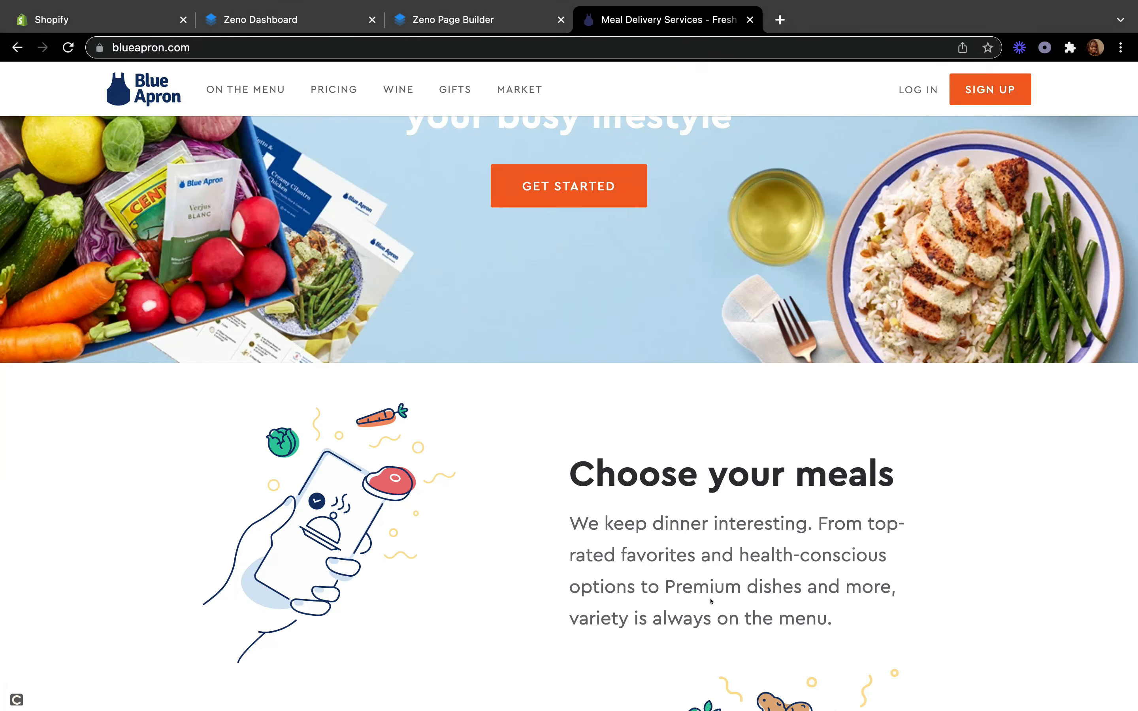
pyautogui.scroll(-13, 711, 601)
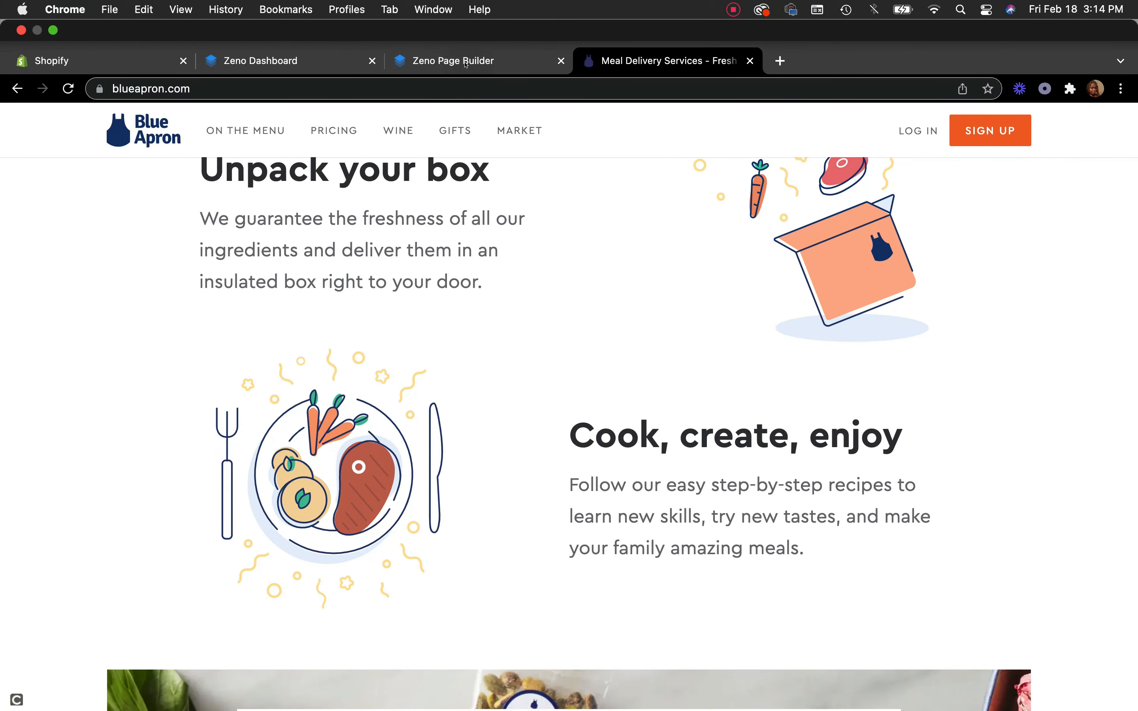
pyautogui.click(466, 61)
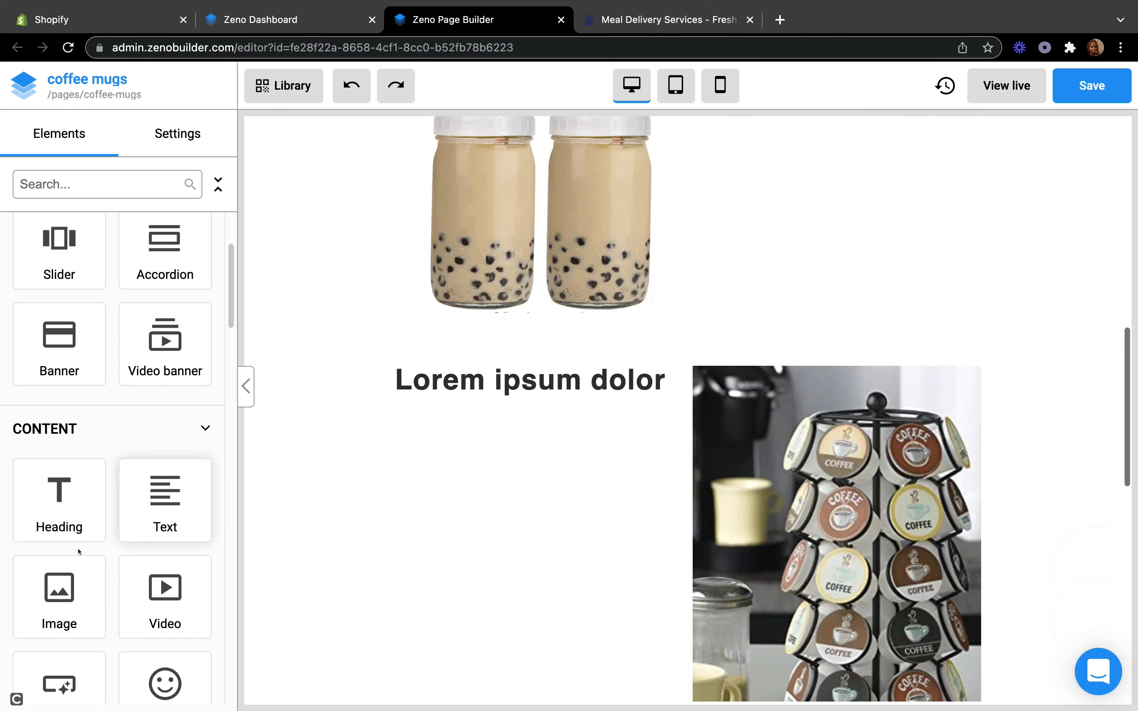
# Step: Add a Text element directly below the heading beside the image of the two jars
pyautogui.scroll(-1, 87, 565)
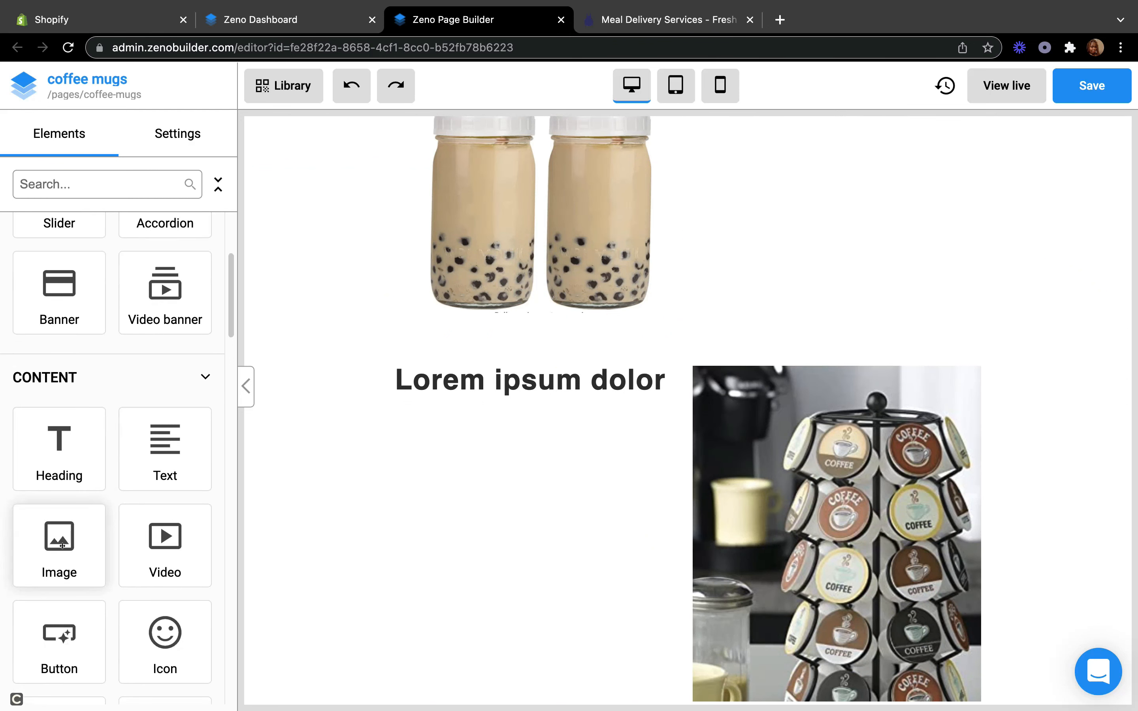
pyautogui.click(463, 387)
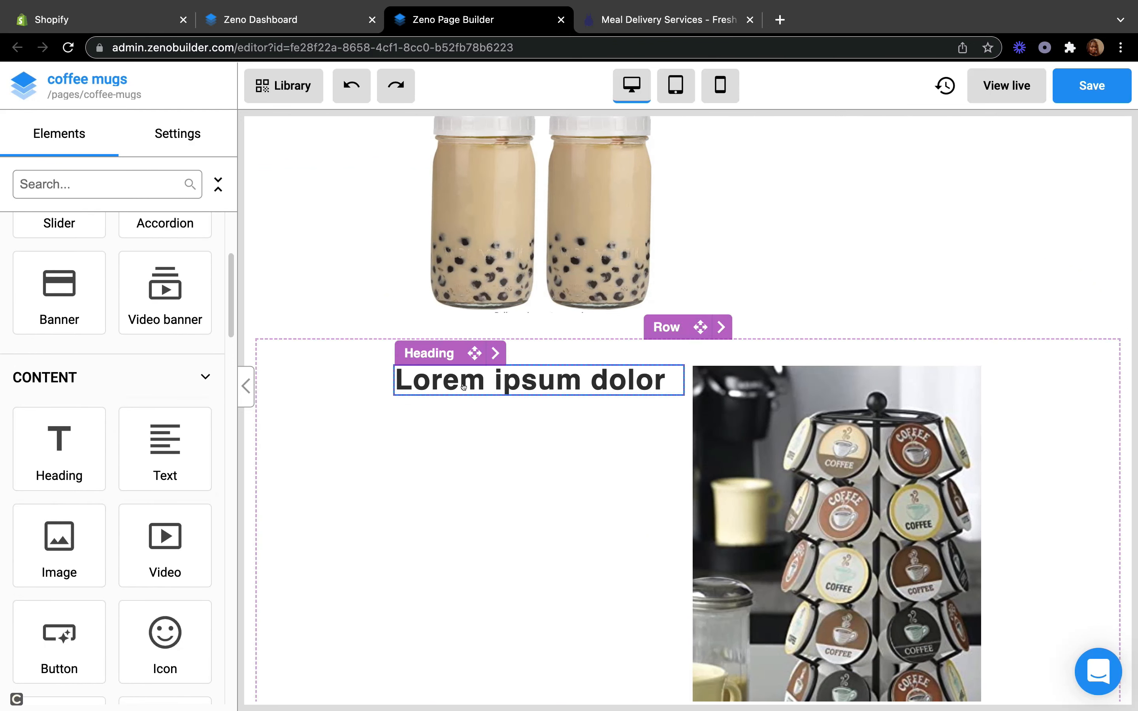
pyautogui.scroll(3, 463, 387)
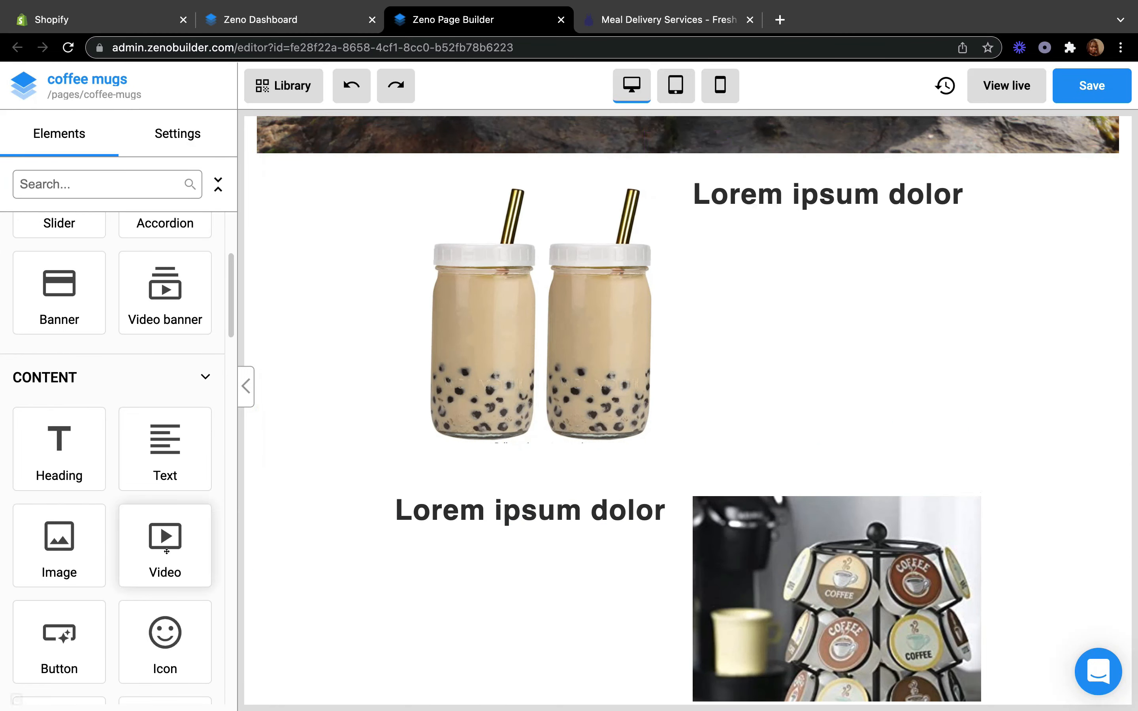
pyautogui.moveTo(160, 462); pyautogui.dragTo(741, 219)
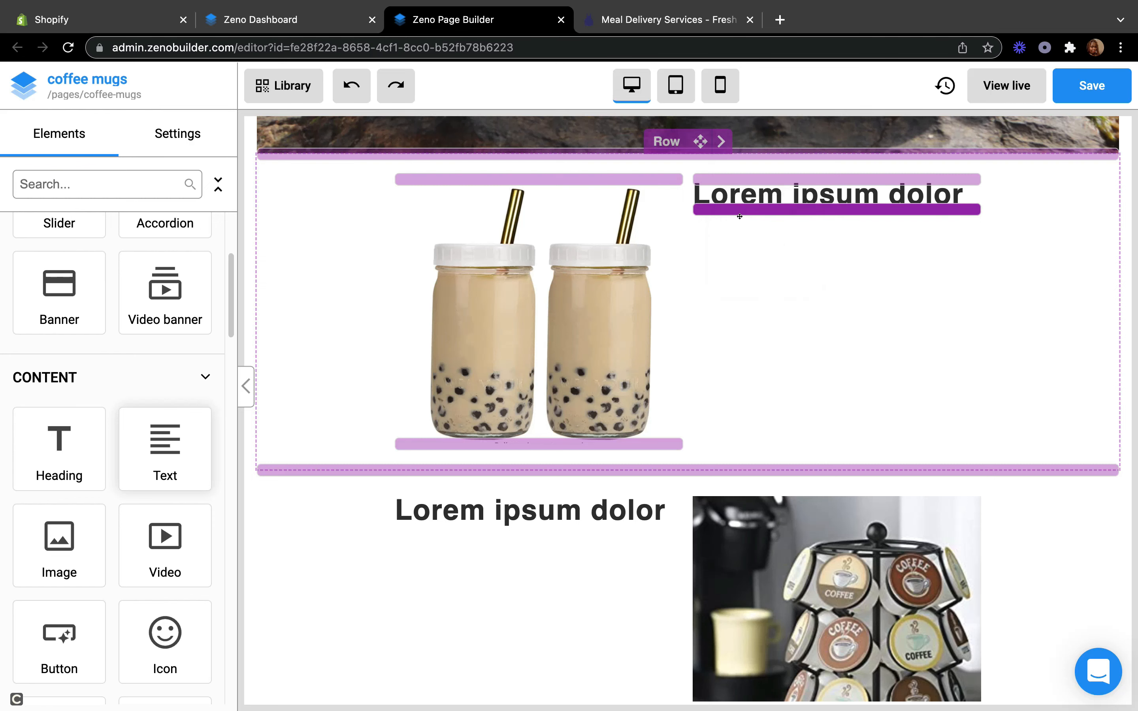
# Step: Add a Text element below the heading beside the coffee pod carousel image
pyautogui.scroll(-5, 718, 385)
pyautogui.scroll(-3, 719, 385)
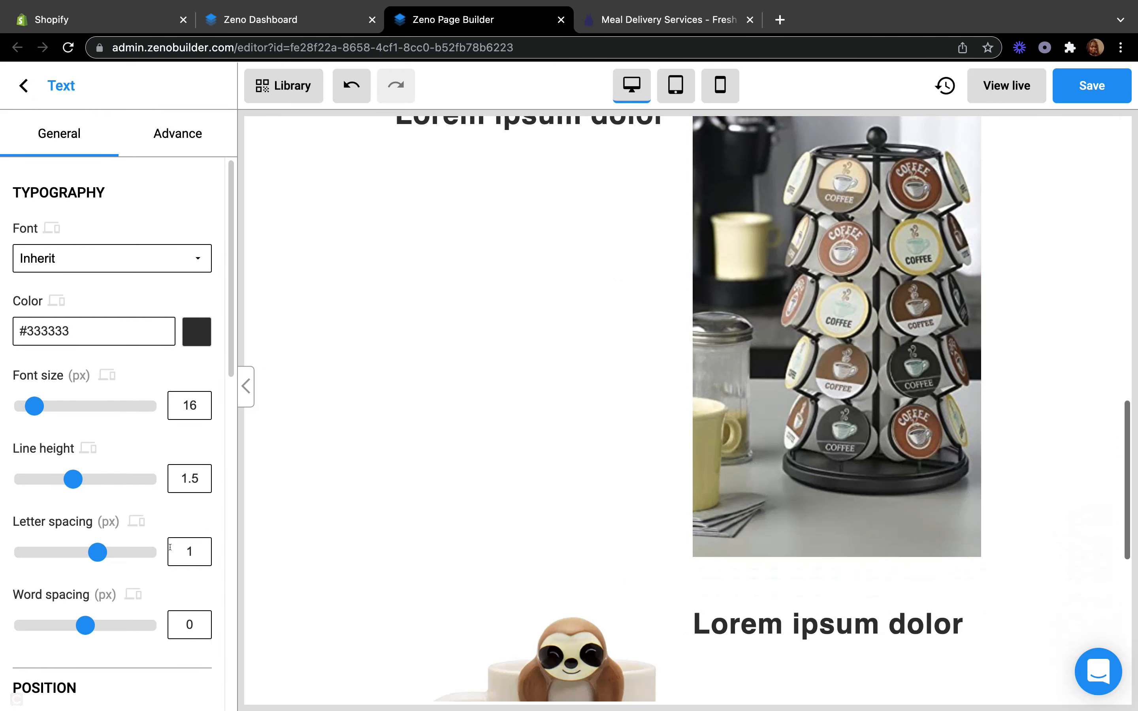
pyautogui.click(26, 87)
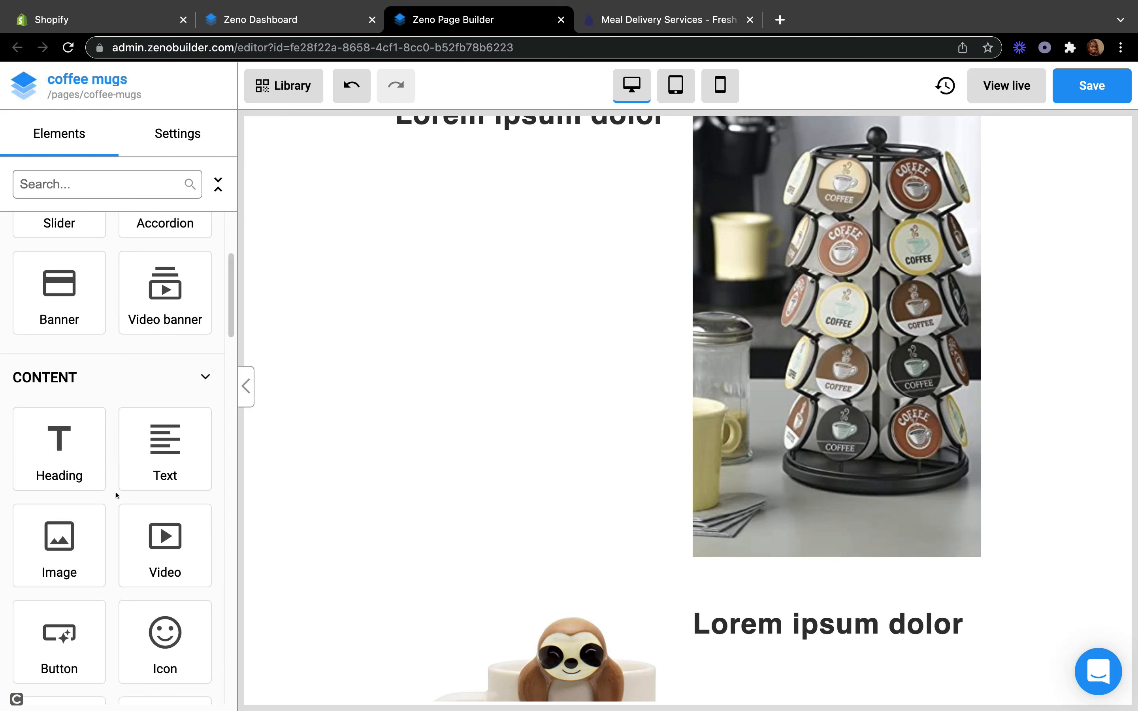
pyautogui.moveTo(167, 451); pyautogui.dragTo(470, 261)
# Step: Add a Text element below the heading beside the sloth mug image
pyautogui.scroll(-2, 138, 572)
pyautogui.click(313, 165)
pyautogui.scroll(-5, 364, 285)
pyautogui.scroll(-5, 364, 286)
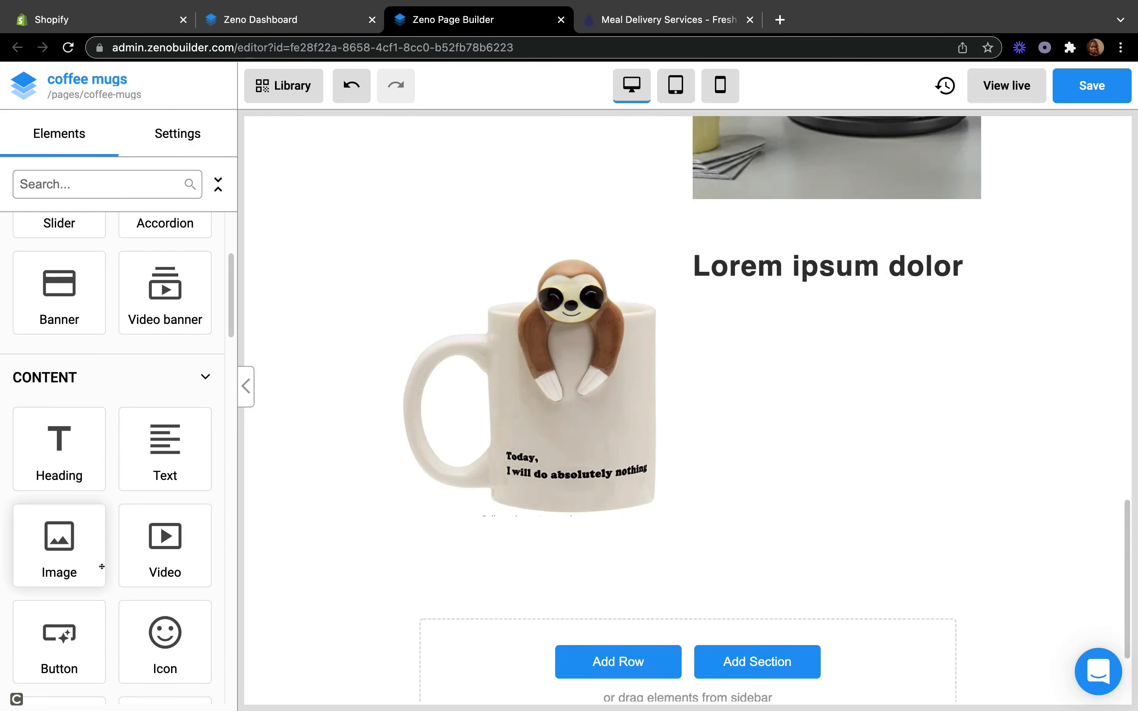
pyautogui.moveTo(164, 449); pyautogui.dragTo(747, 299)
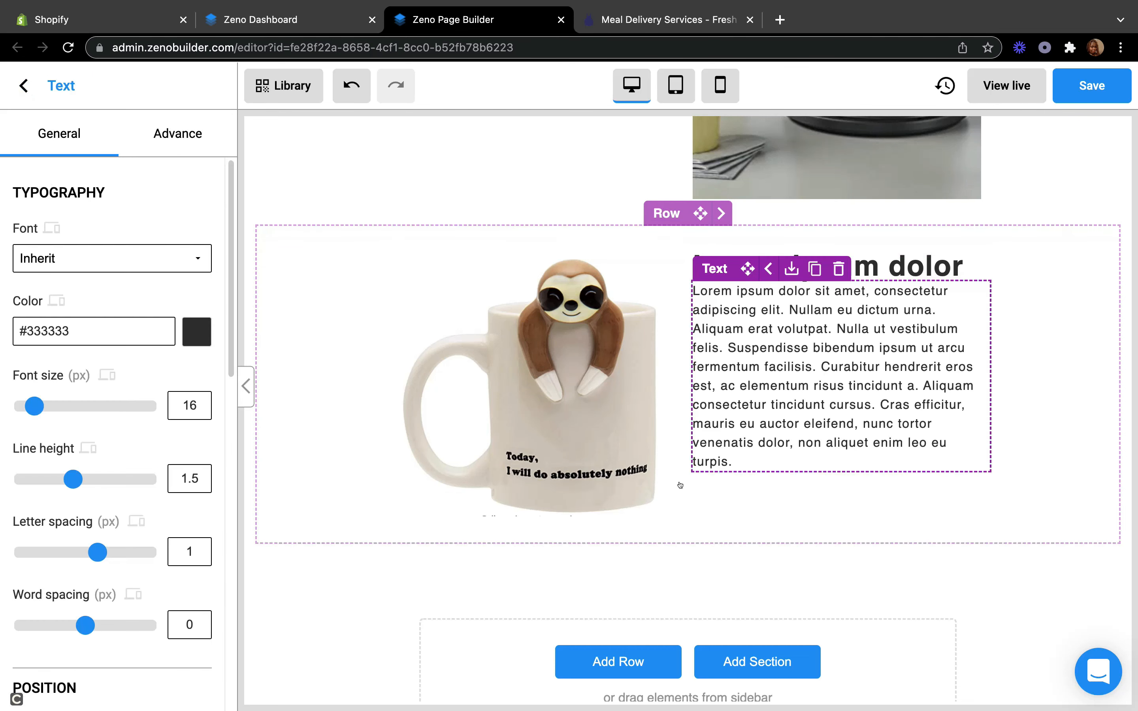
# Step: Review the three image-and-text rows and compare them with the section layout on the Blue Apron page
pyautogui.scroll(5, 680, 485)
pyautogui.click(431, 261)
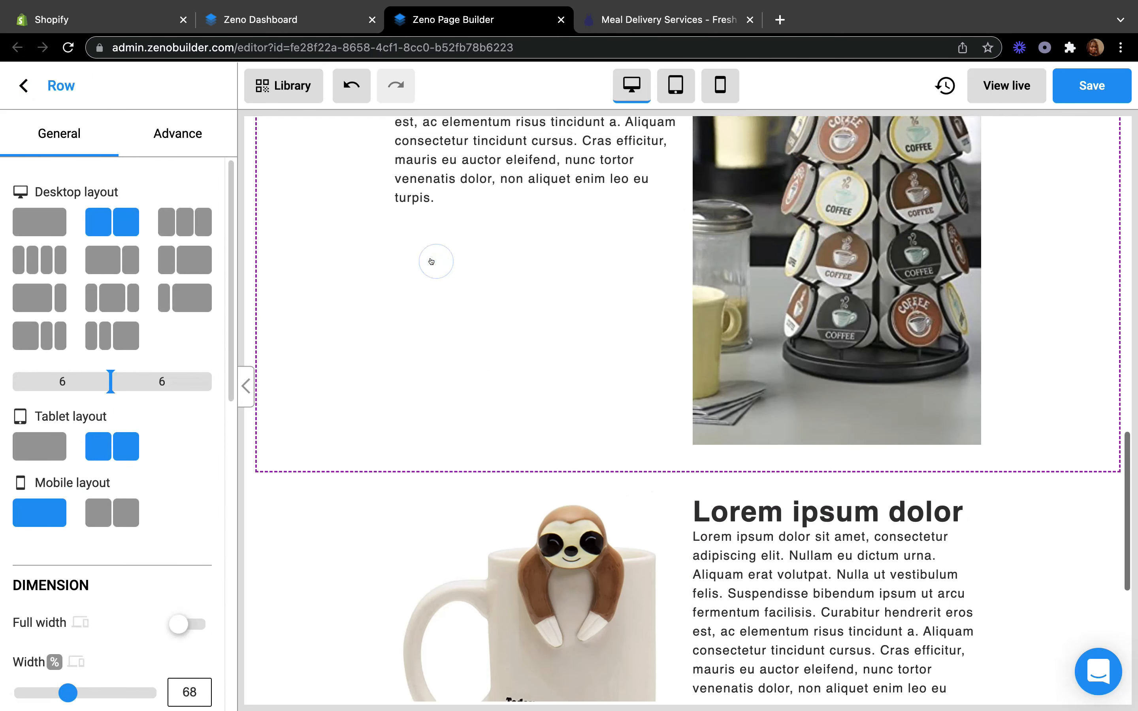
pyautogui.scroll(2, 431, 262)
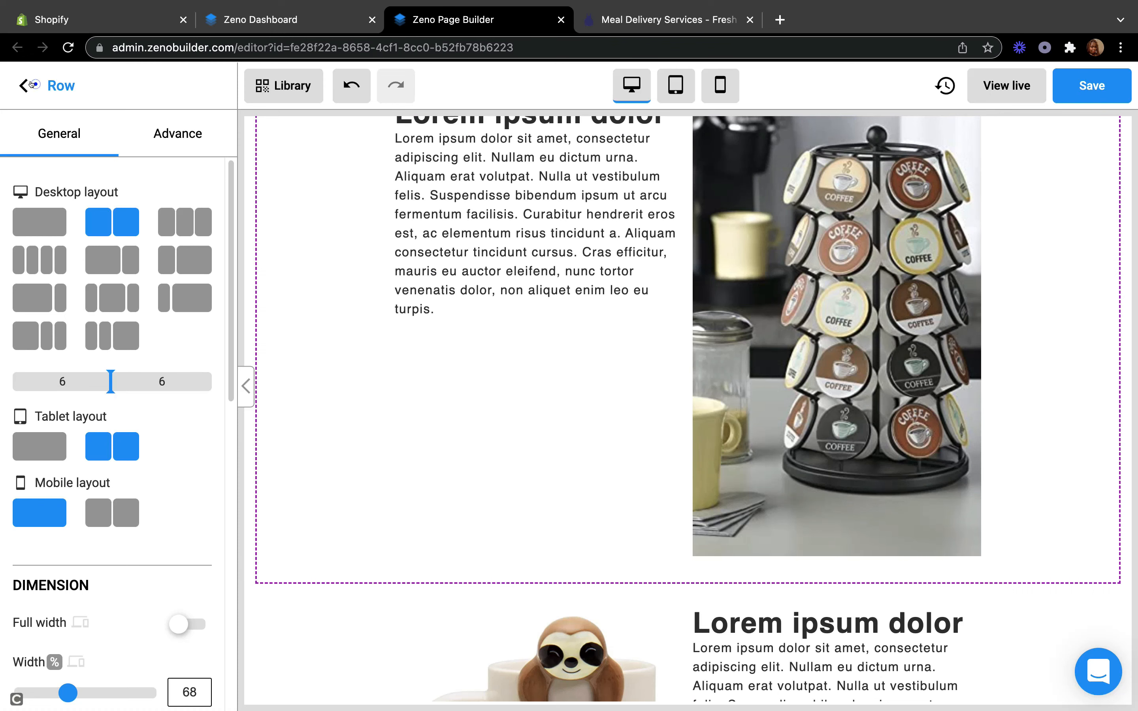
pyautogui.click(29, 84)
pyautogui.click(636, 24)
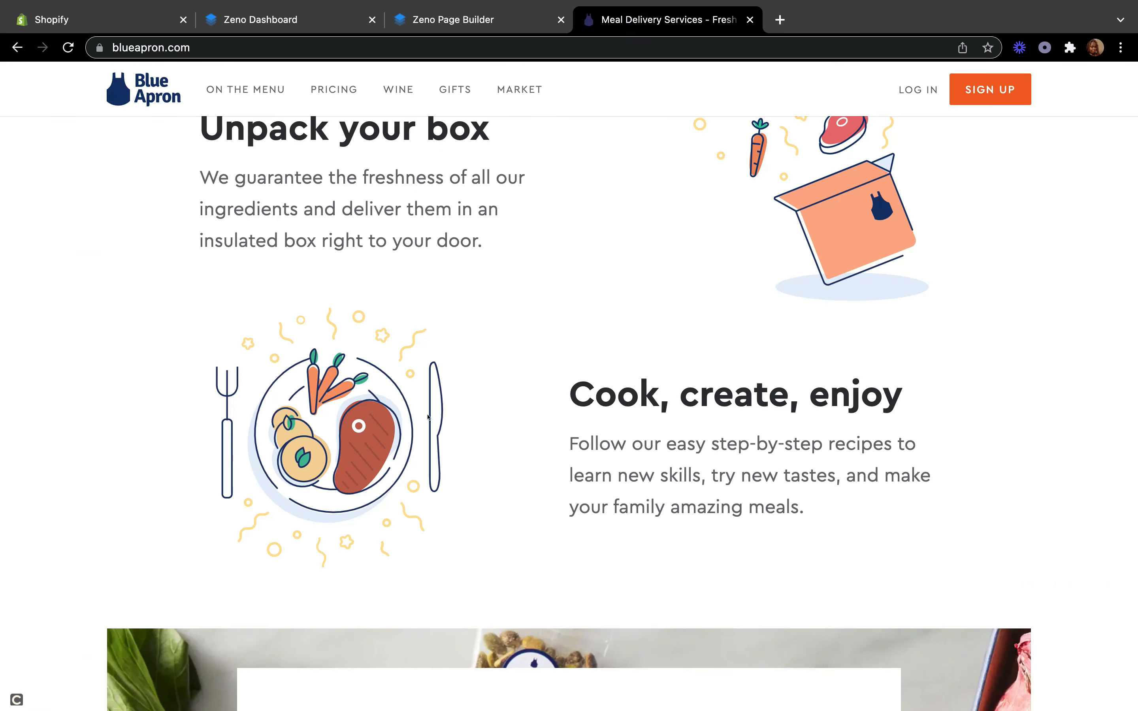
pyautogui.hotkey('ctrl', 'shift', 'Tab')
pyautogui.scroll(-10, 612, 403)
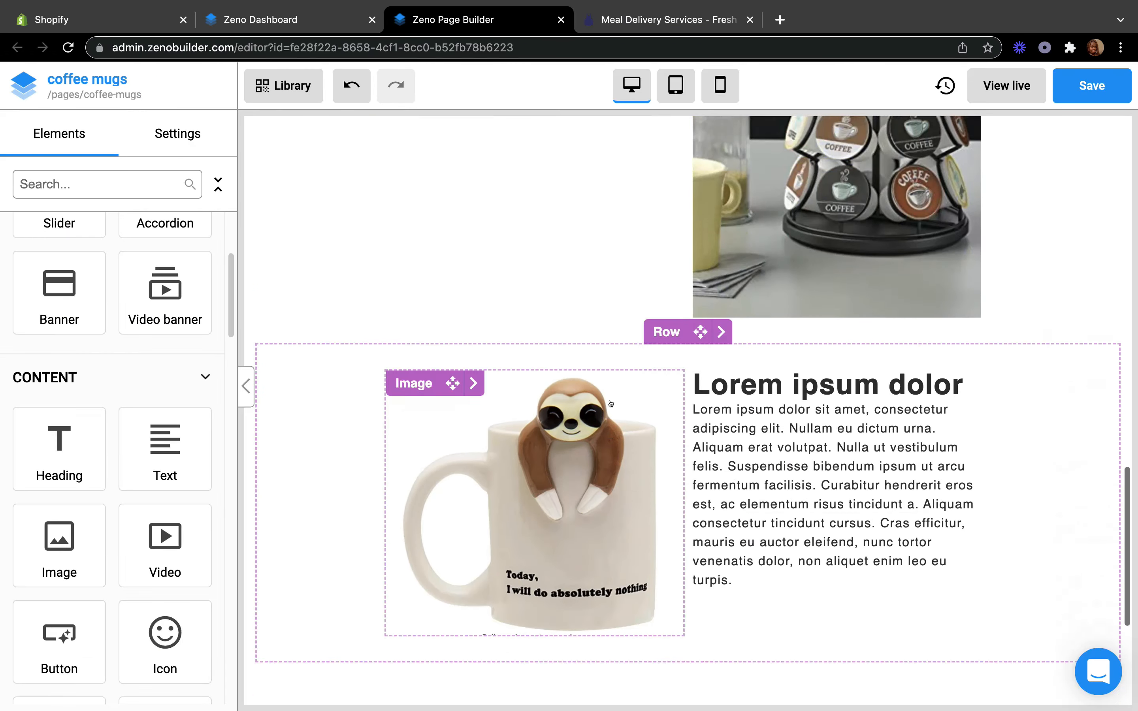
pyautogui.scroll(6, 612, 402)
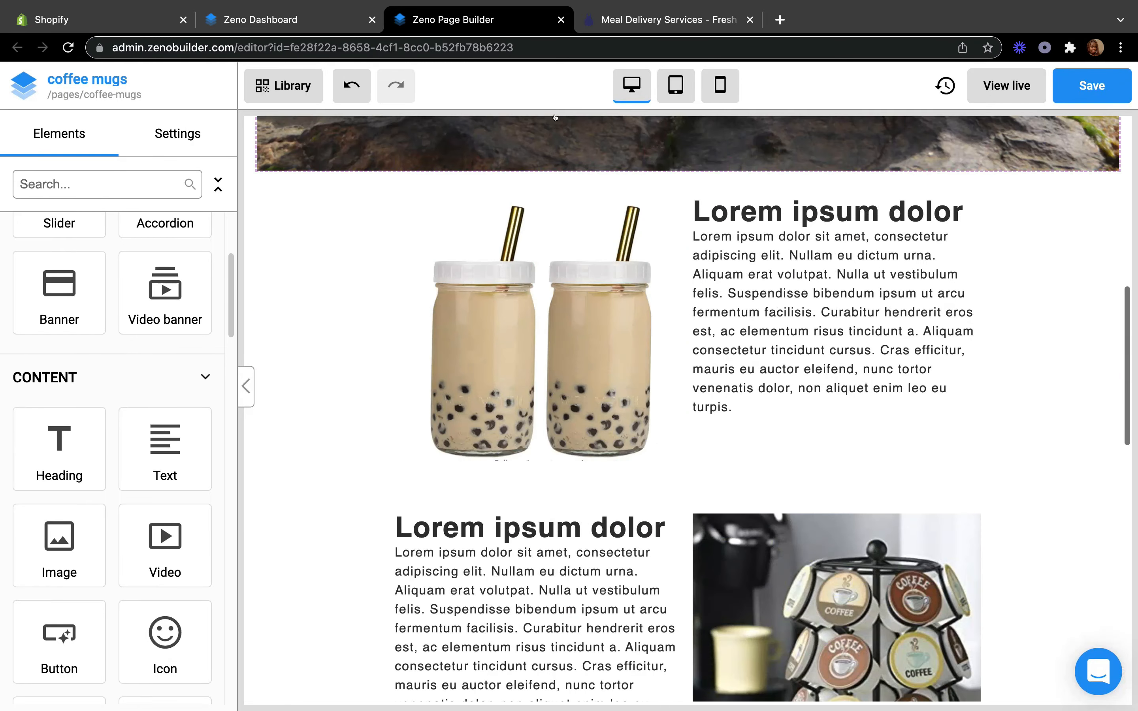
pyautogui.click(638, 29)
pyautogui.scroll(10, 492, 521)
pyautogui.scroll(-5, 491, 521)
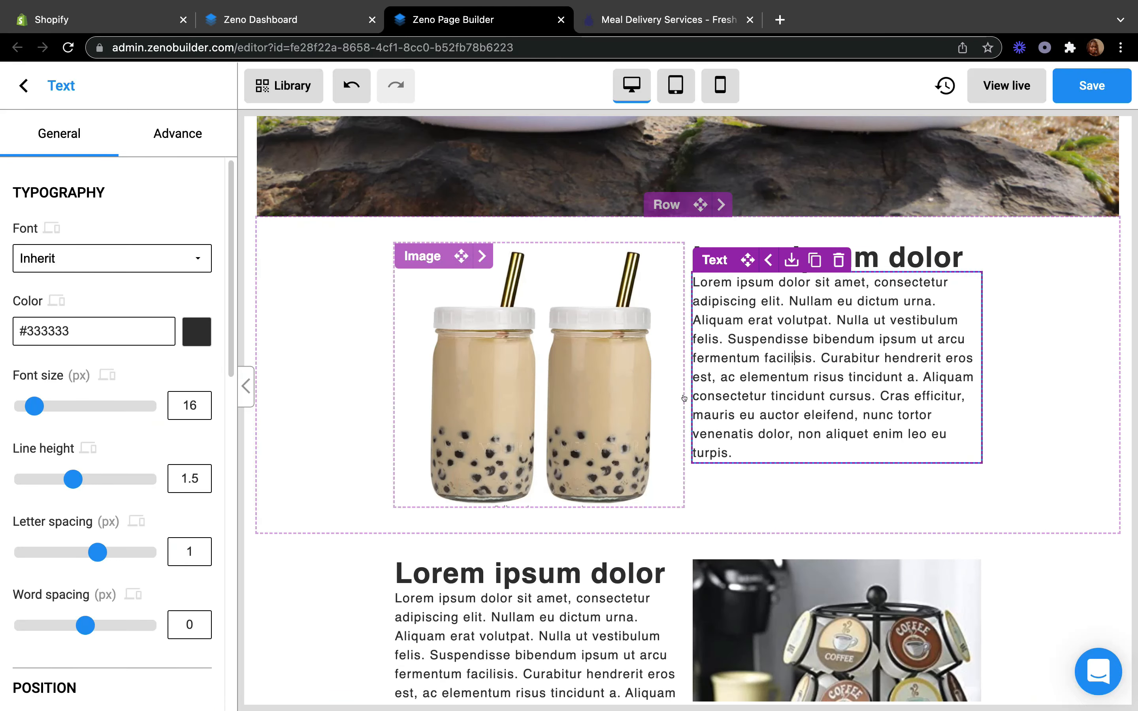
# Step: Shorten the paragraph beside the two jars so that it ends with "venenatis dolor, non."
pyautogui.click(730, 343)
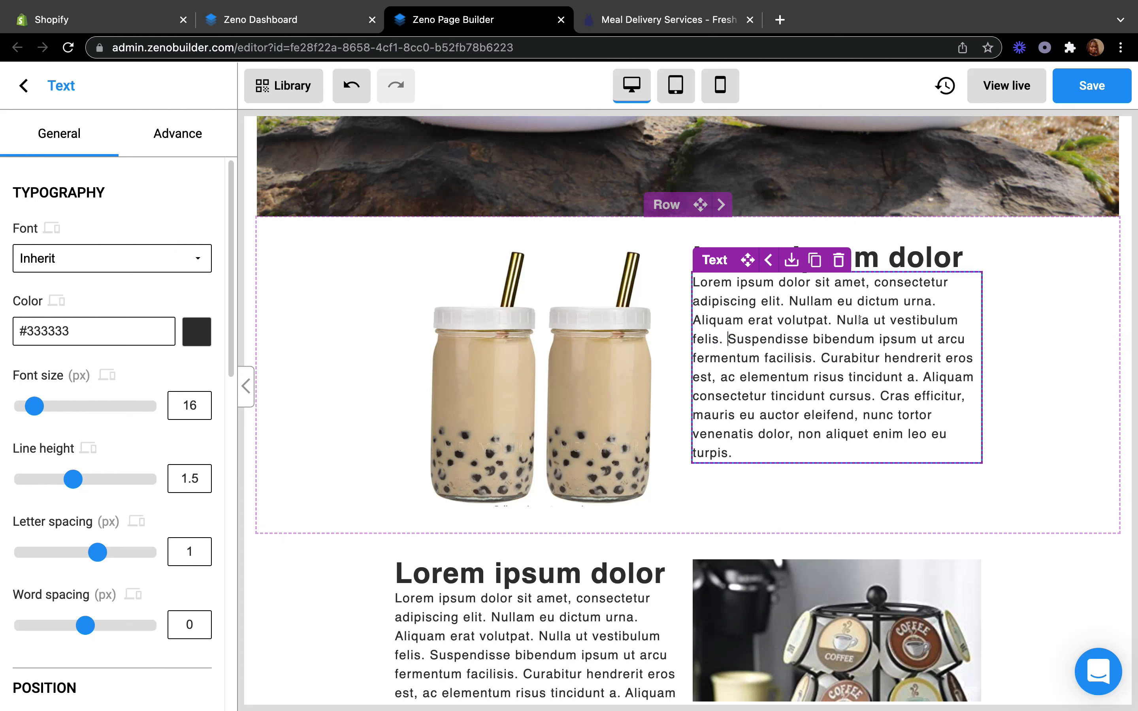
pyautogui.press('BackSpace')
pyautogui.press('BackSpace')
pyautogui.press('BackSpace')
pyautogui.press('BackSpace')
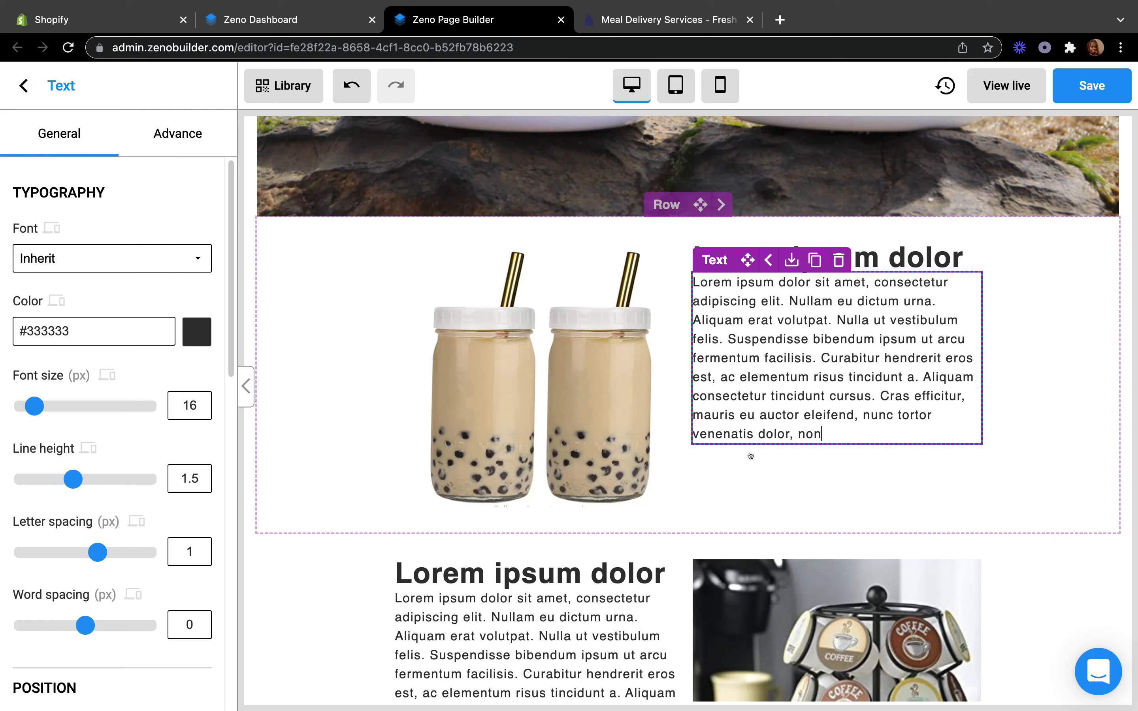
pyautogui.click(1077, 346)
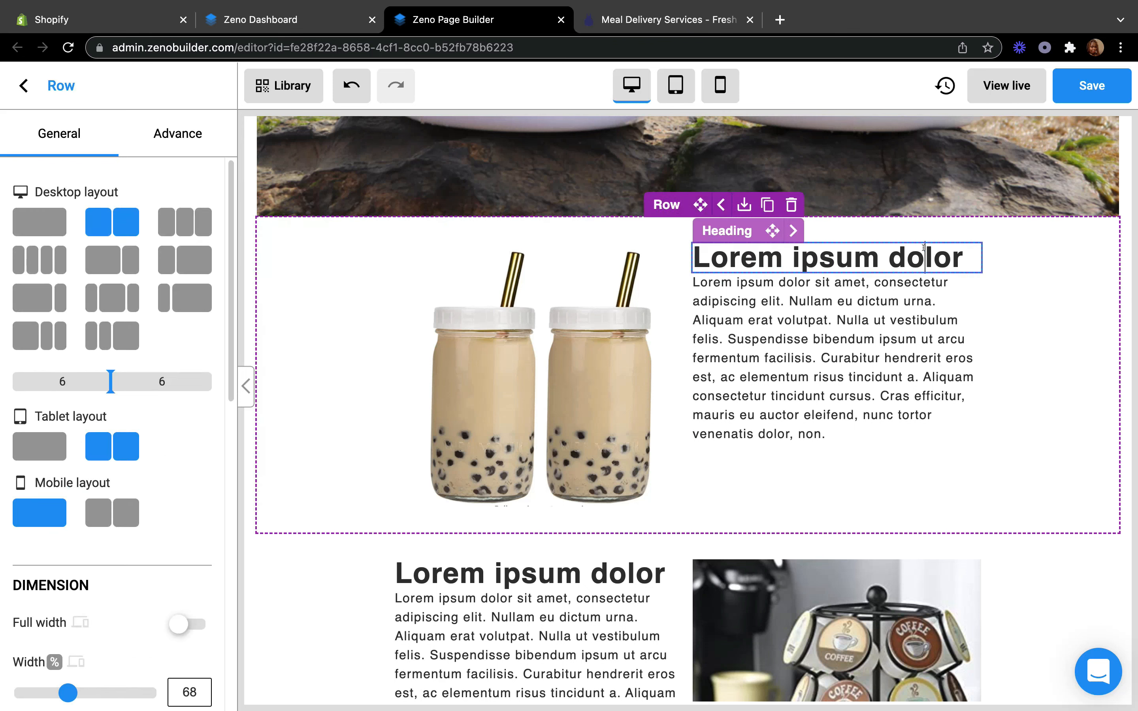
# Step: Try adding "!!" to the end of the heading beside the two jars and remove it again
pyautogui.doubleClick(920, 257)
pyautogui.click(952, 264)
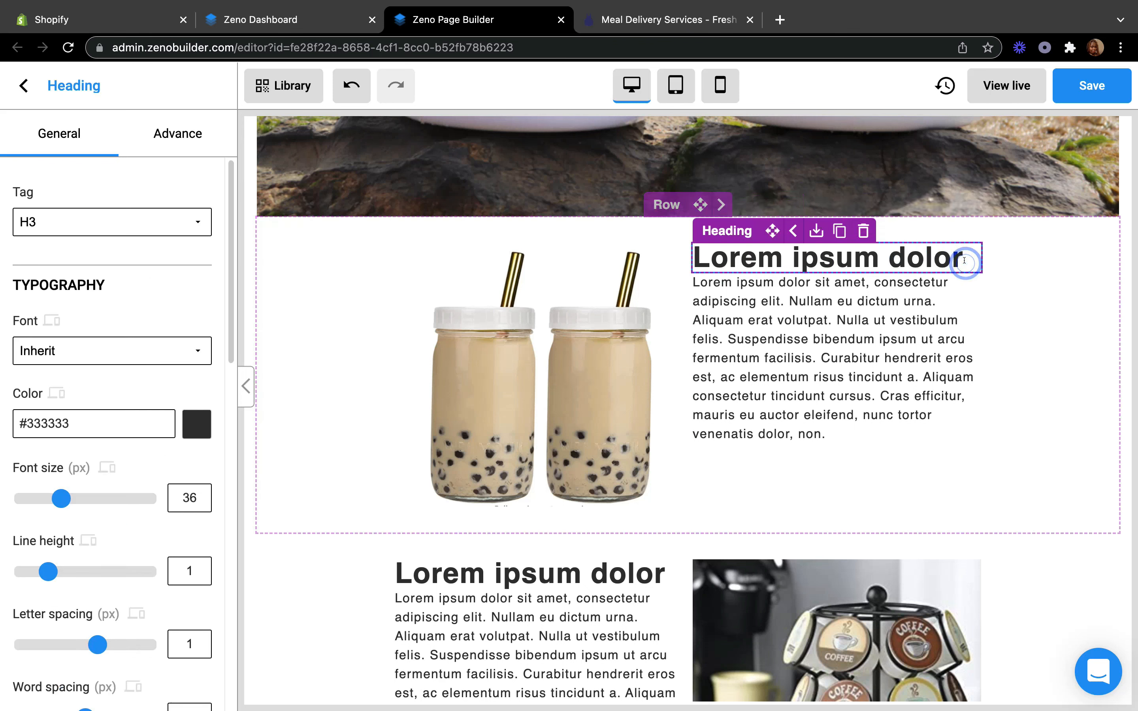
pyautogui.write('!!')
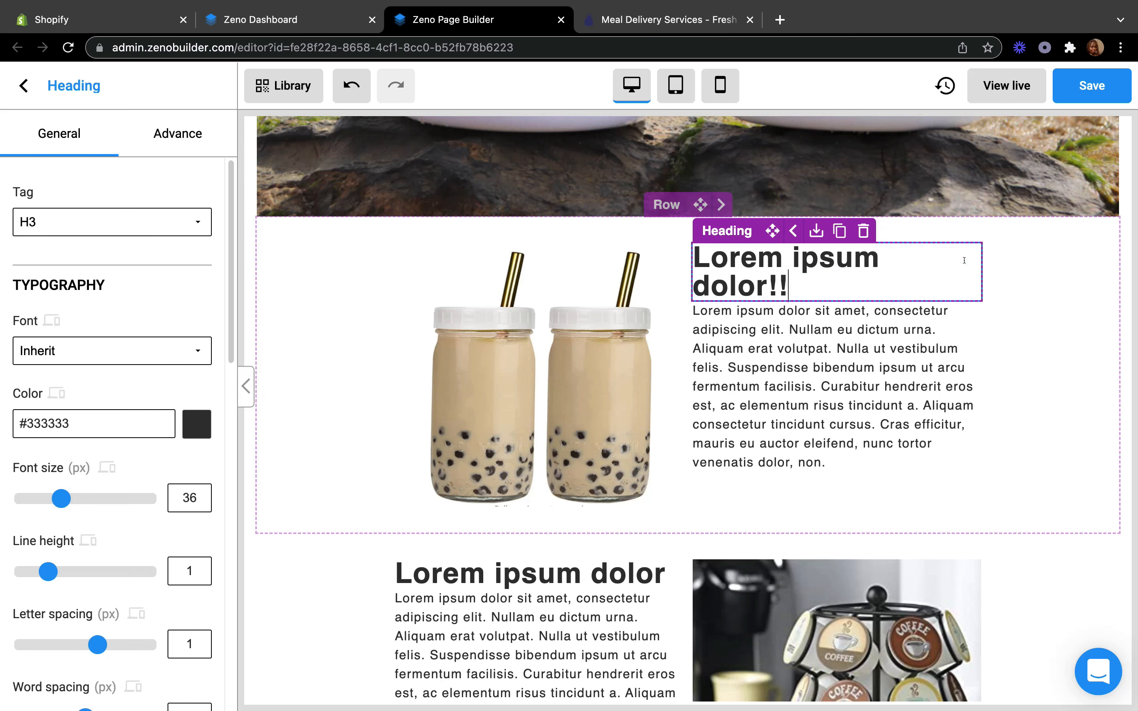
pyautogui.press('BackSpace')
pyautogui.press('BackSpace')
pyautogui.scroll(-8, 962, 259)
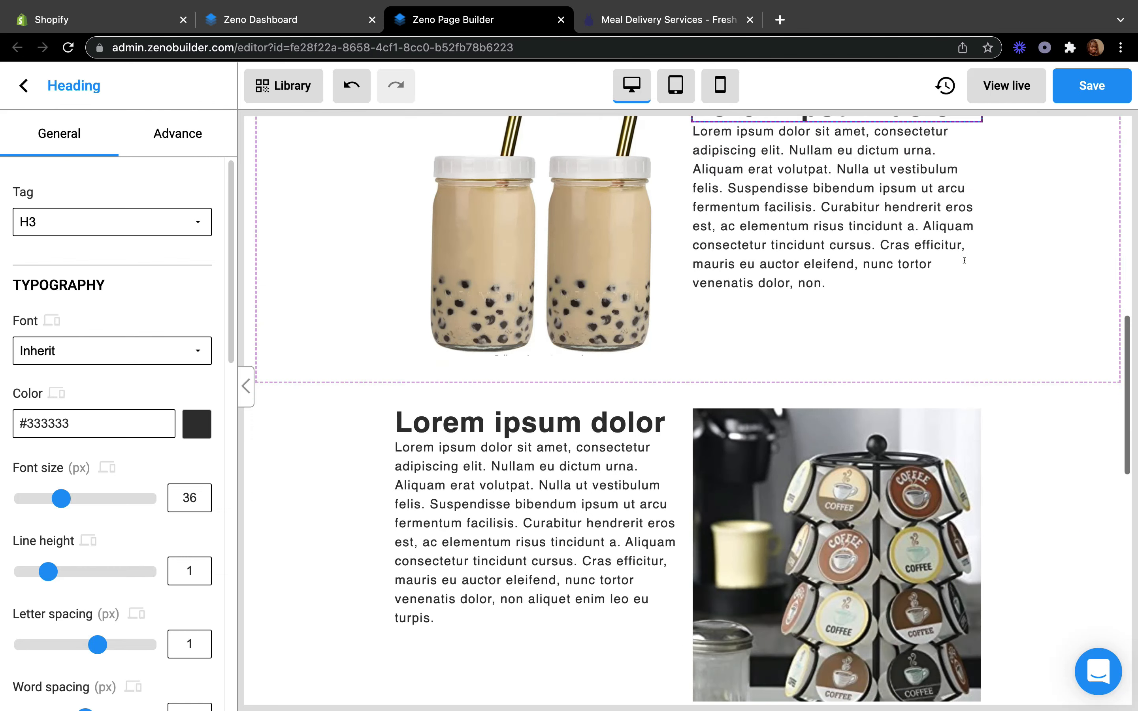
pyautogui.click(582, 301)
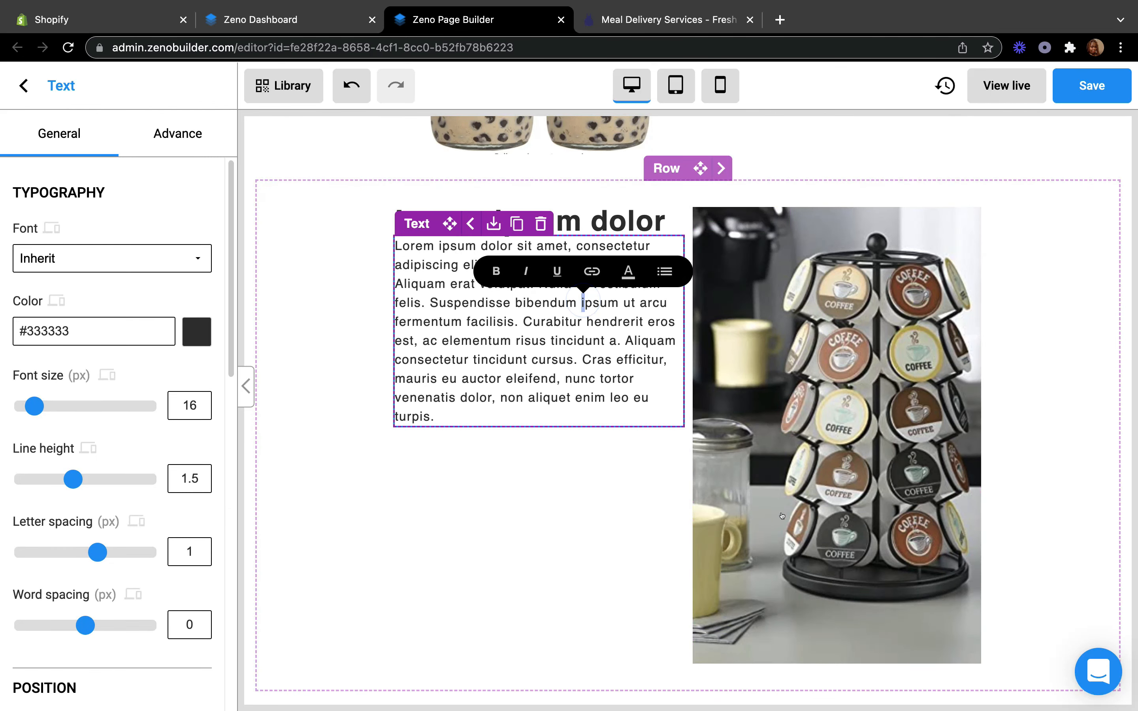
pyautogui.scroll(-12, 785, 525)
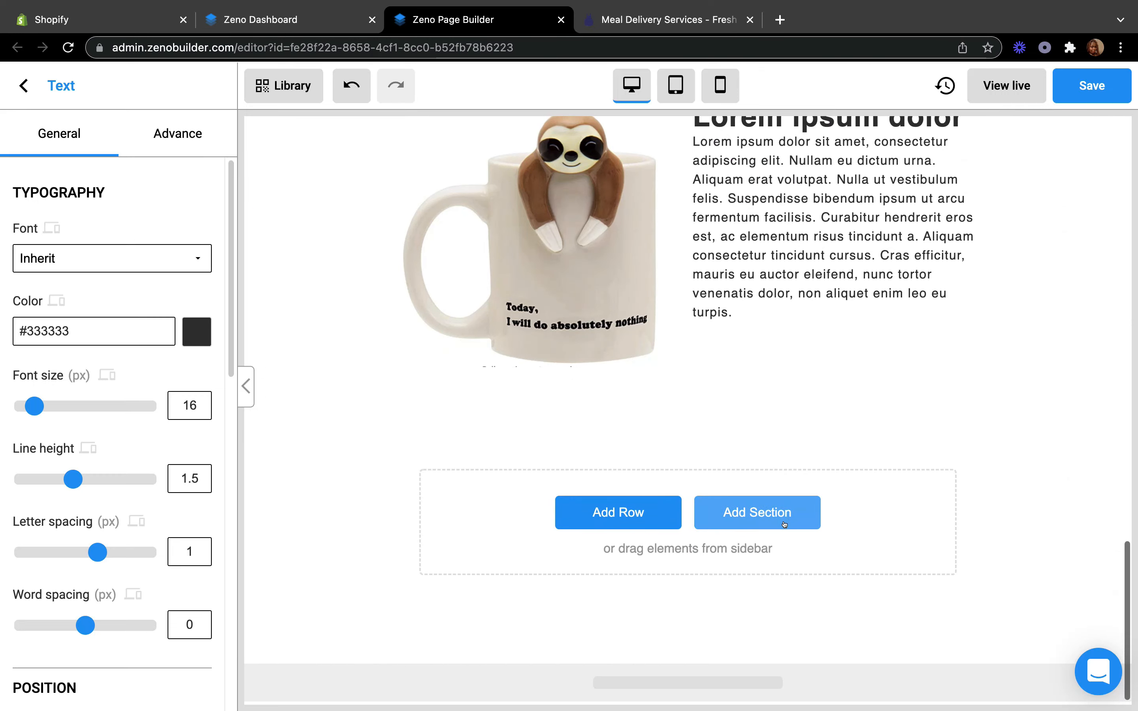
pyautogui.scroll(10, 379, 455)
pyautogui.click(378, 455)
# Step: Set the width of the two jars image to 80%
pyautogui.click(643, 475)
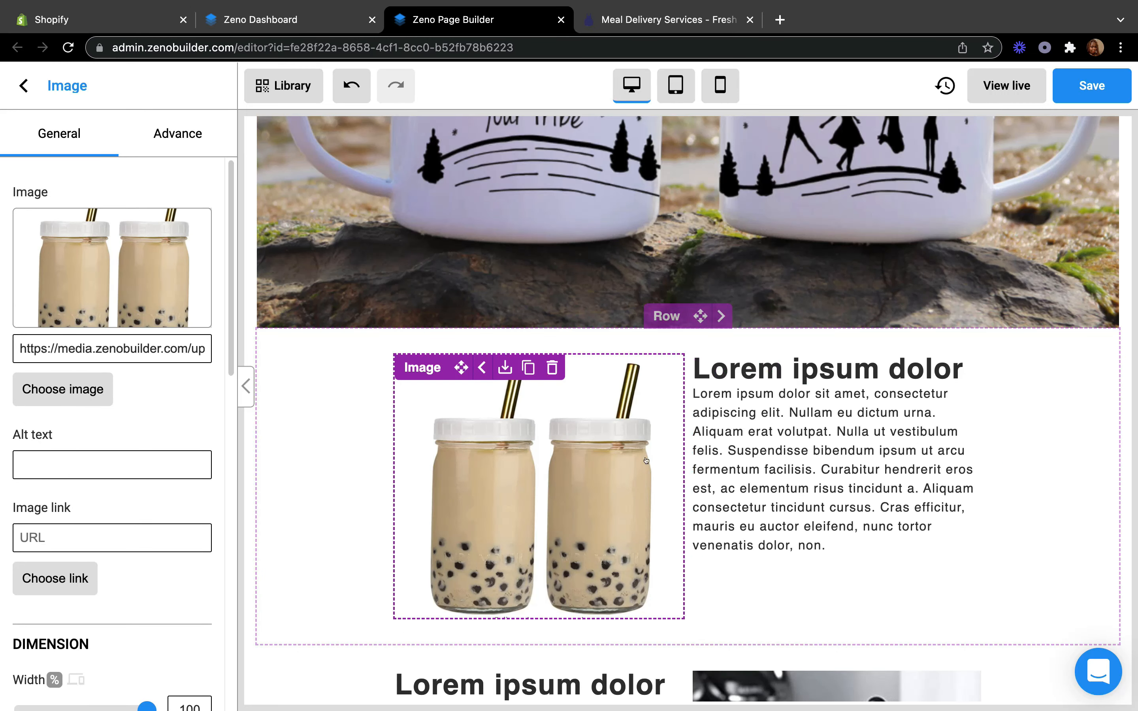
pyautogui.scroll(-5, 79, 488)
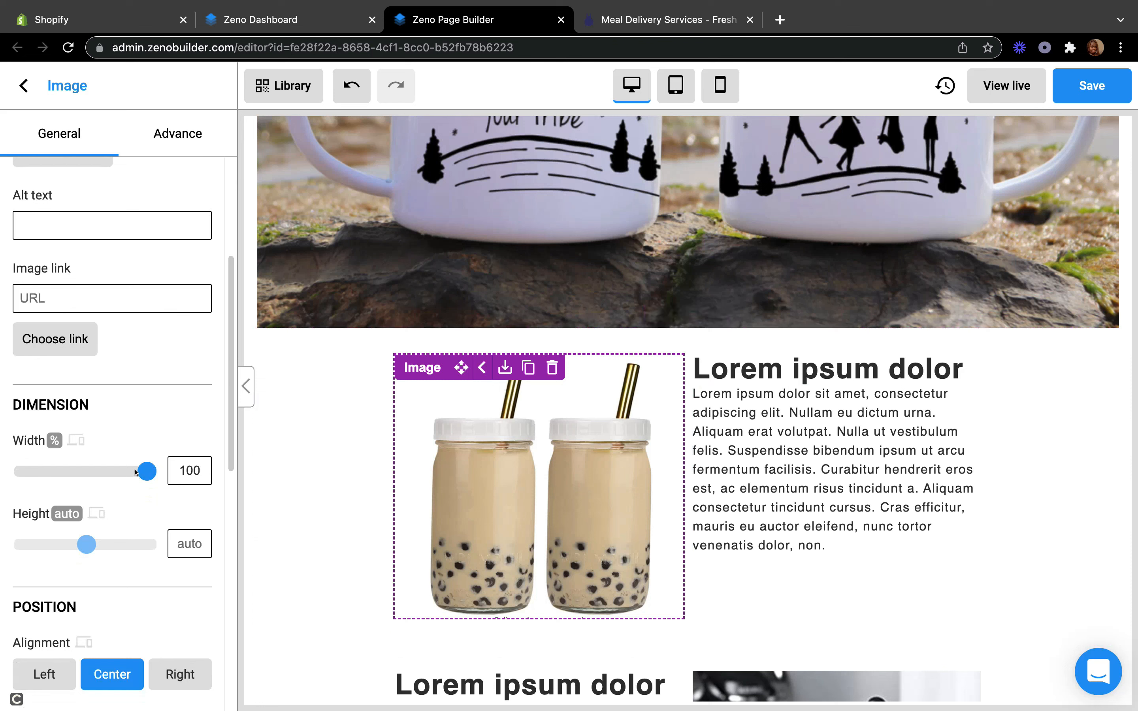
pyautogui.moveTo(126, 468); pyautogui.dragTo(97, 469)
# Step: Set the width of the coffee pod carousel image to 80%
pyautogui.scroll(-3, 838, 407)
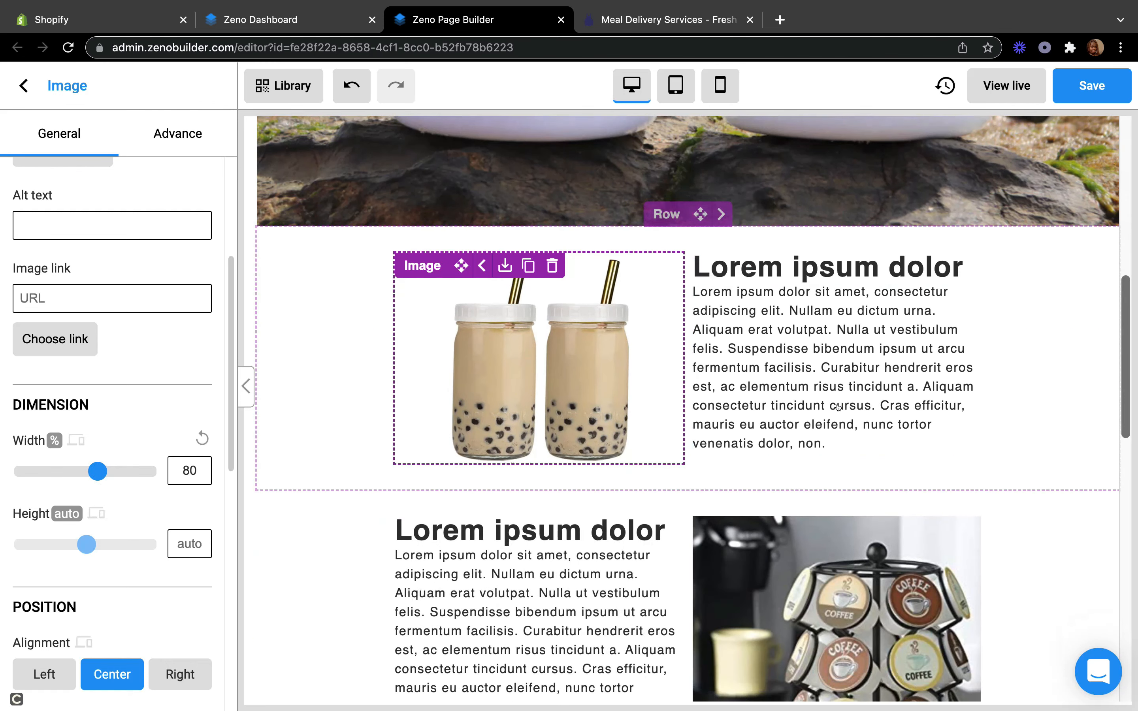
pyautogui.scroll(-5, 839, 407)
pyautogui.click(864, 418)
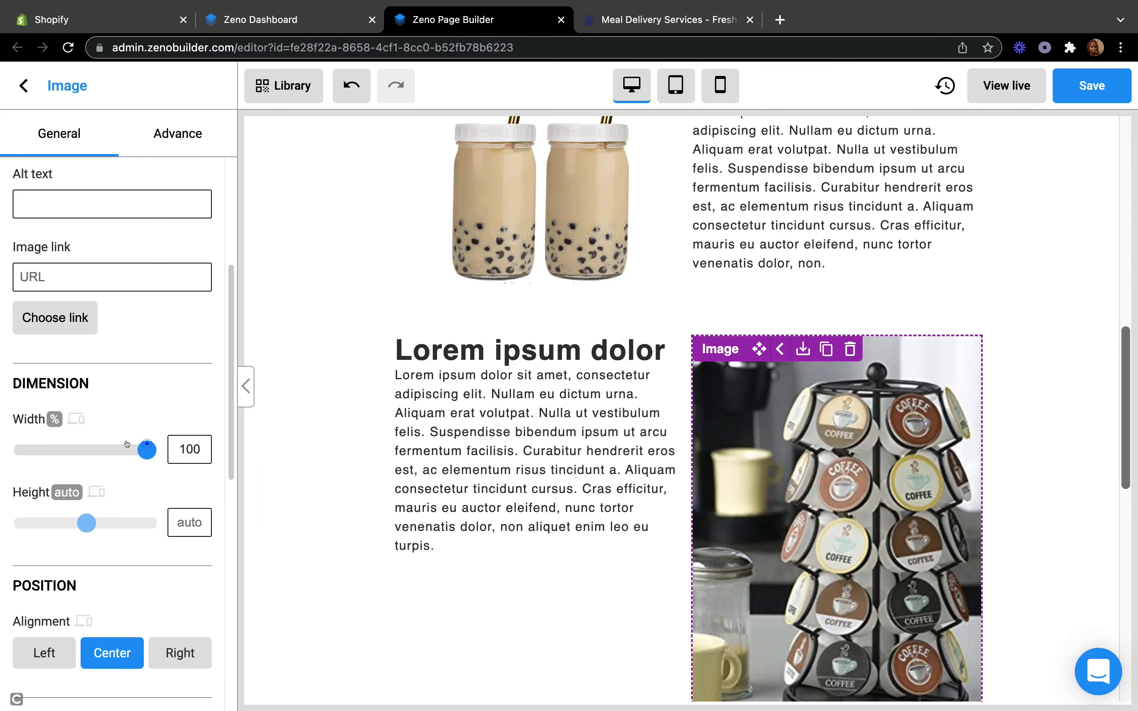
pyautogui.moveTo(127, 444); pyautogui.dragTo(92, 442)
# Step: Set the width of the sloth mug image to 80% and check it against the other rows
pyautogui.scroll(-10, 532, 369)
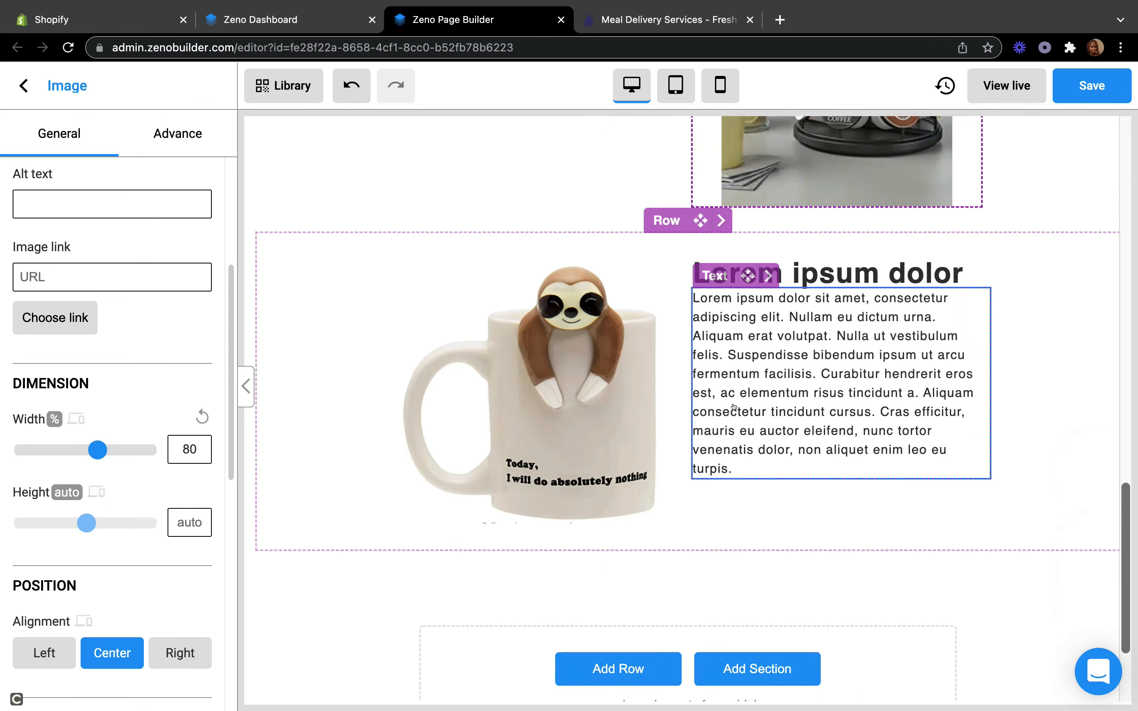
pyautogui.click(555, 349)
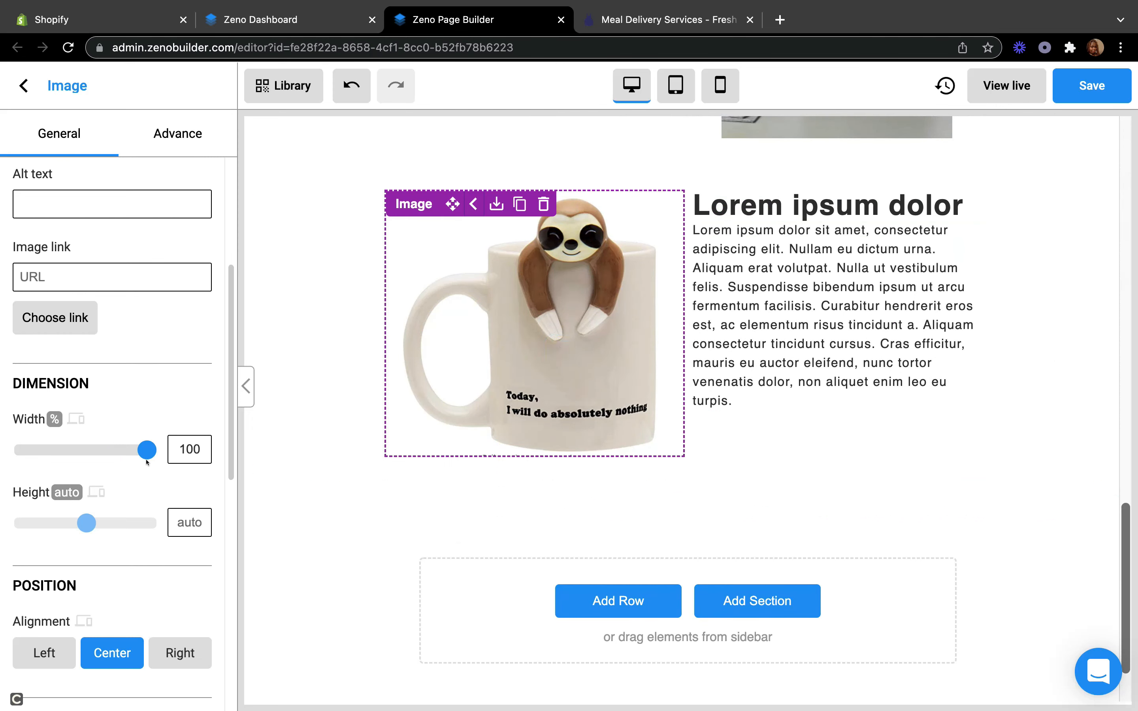
pyautogui.moveTo(121, 454); pyautogui.dragTo(91, 457)
pyautogui.scroll(10, 701, 346)
pyautogui.scroll(-6, 703, 346)
pyautogui.scroll(-5, 703, 346)
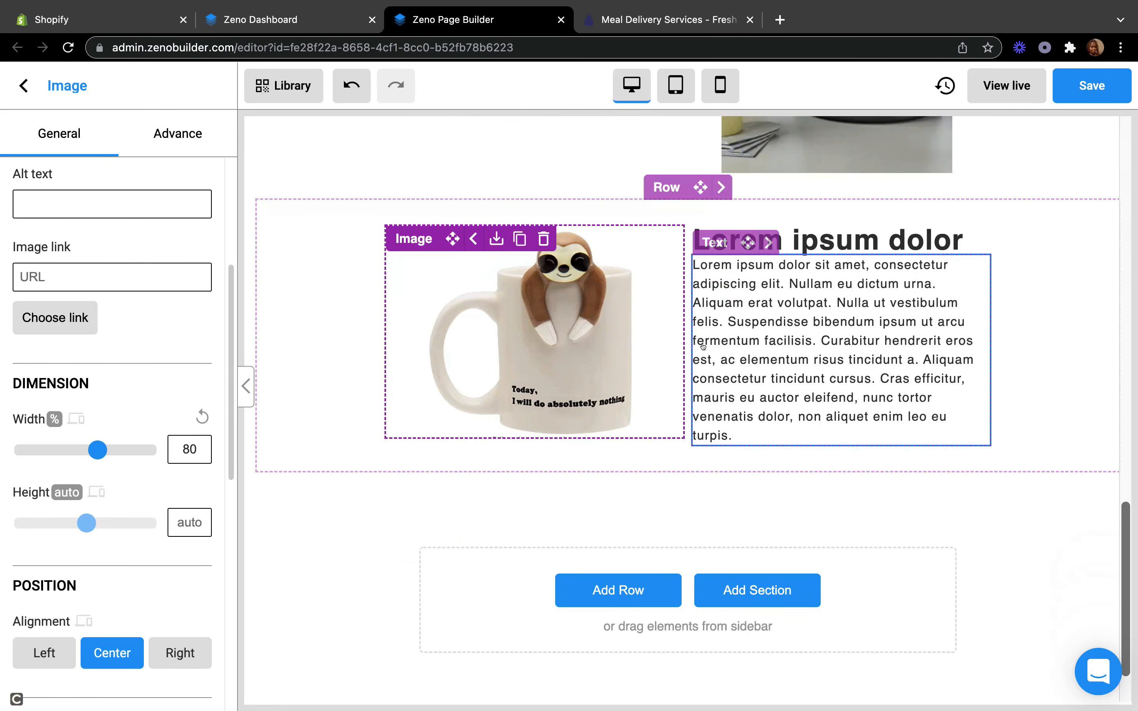
# Step: Examine the font choices and the alignment, decoration and spacing settings of the paragraph beside the sloth mug
pyautogui.click(1050, 341)
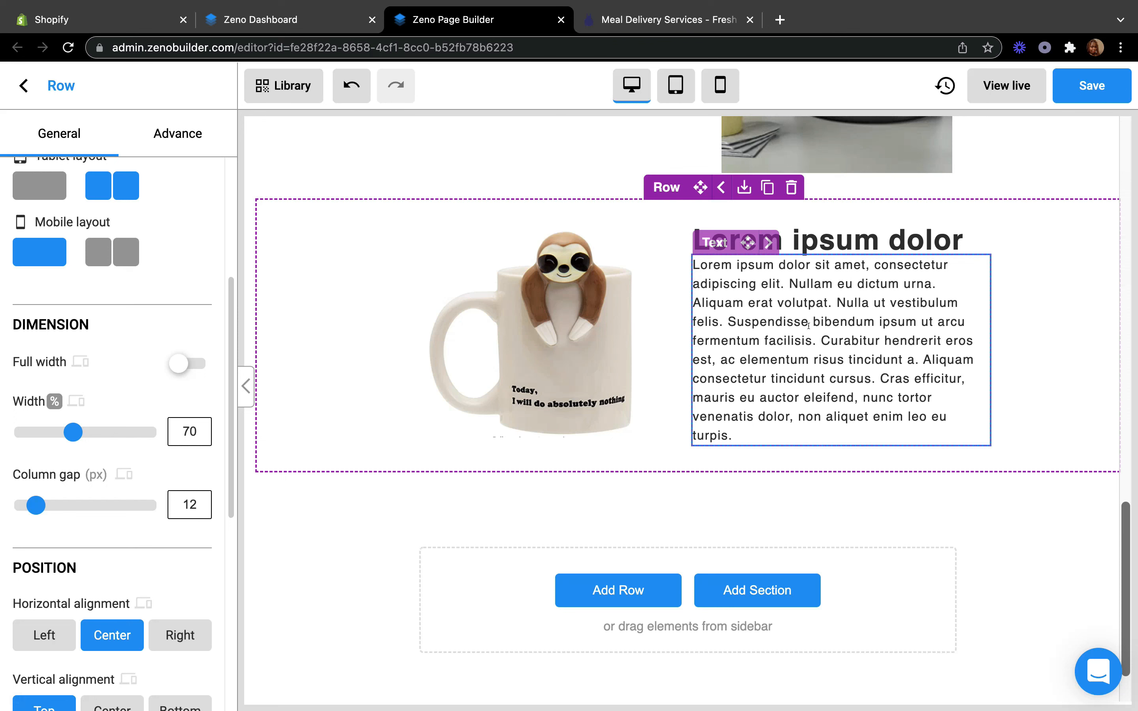
pyautogui.doubleClick(780, 337)
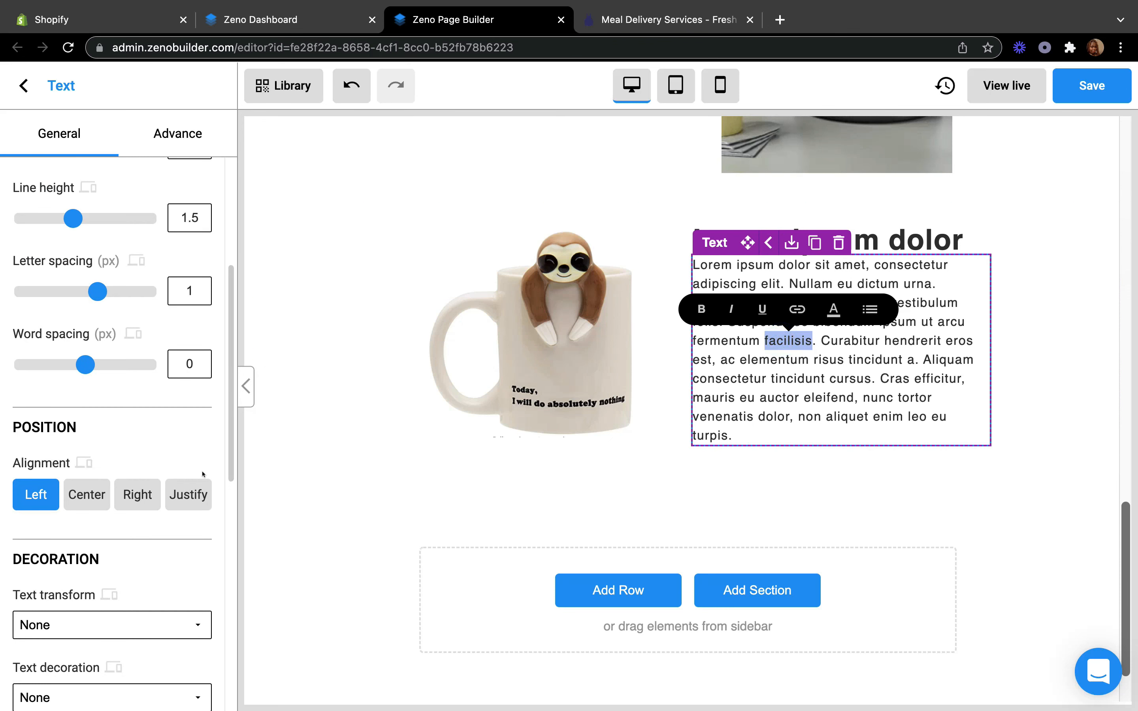
pyautogui.scroll(-10, 179, 415)
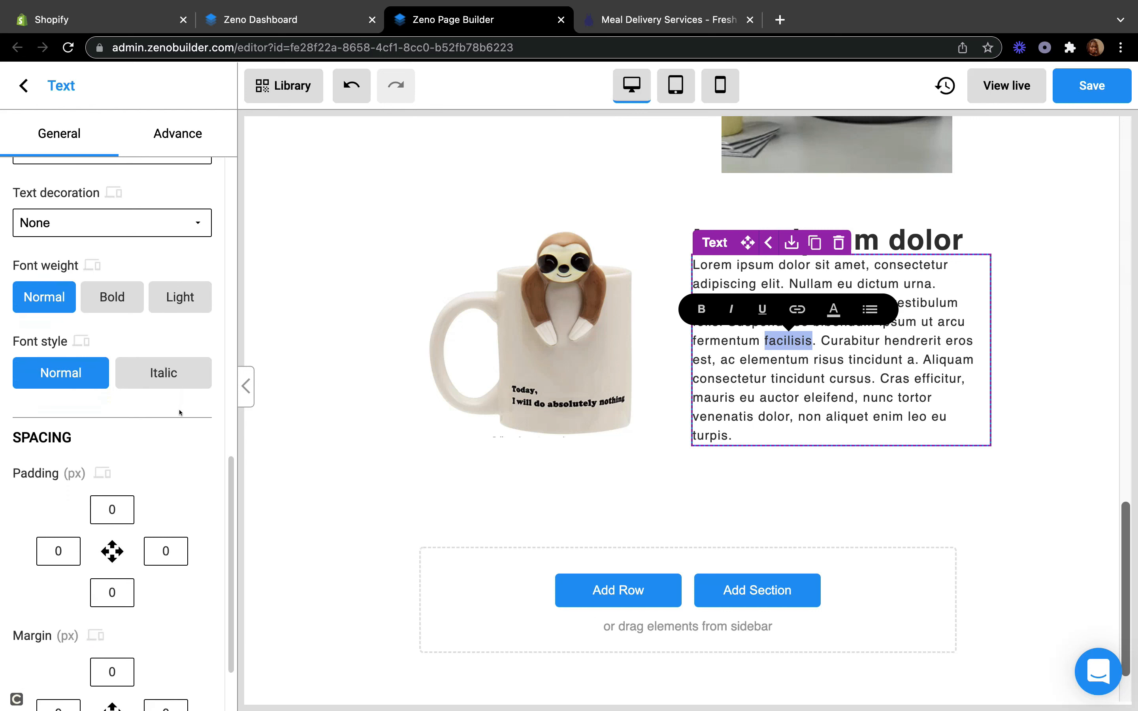
pyautogui.scroll(-1, 179, 413)
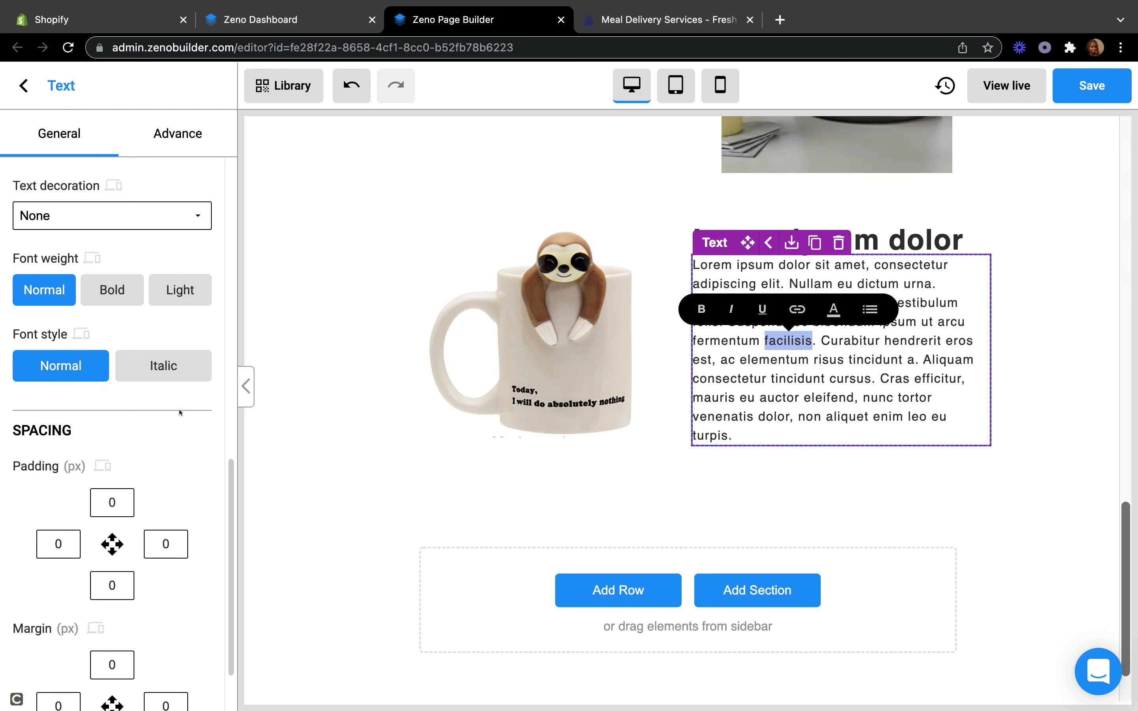
pyautogui.scroll(-3, 180, 412)
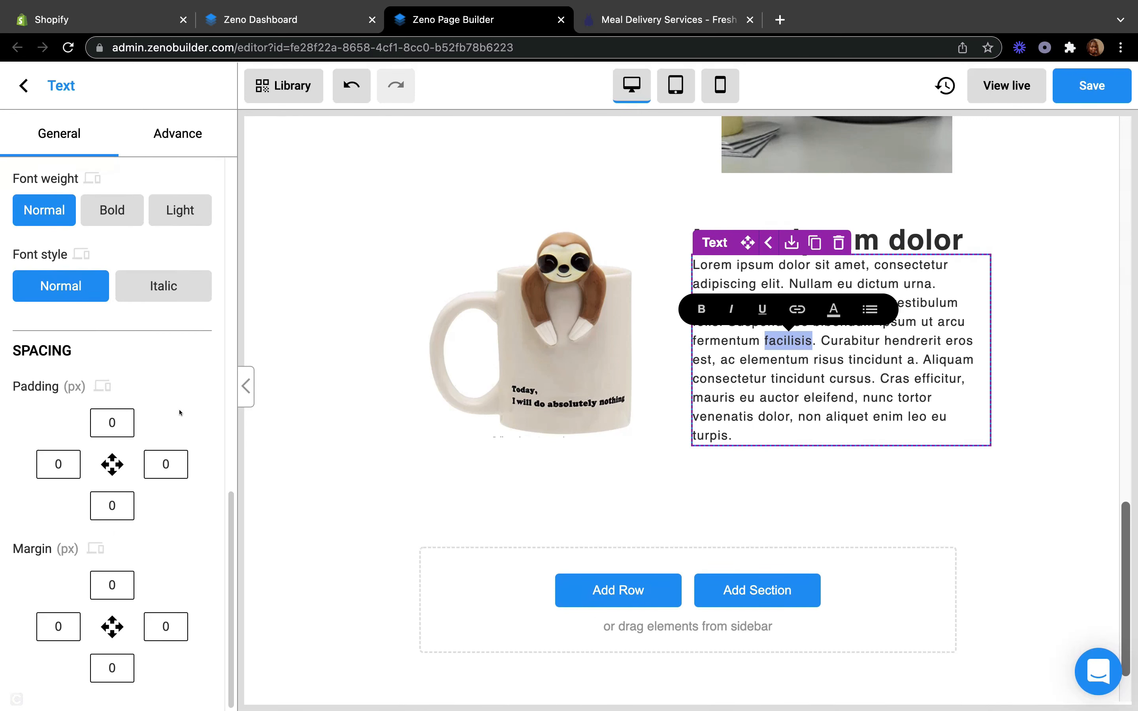
pyautogui.scroll(12, 179, 412)
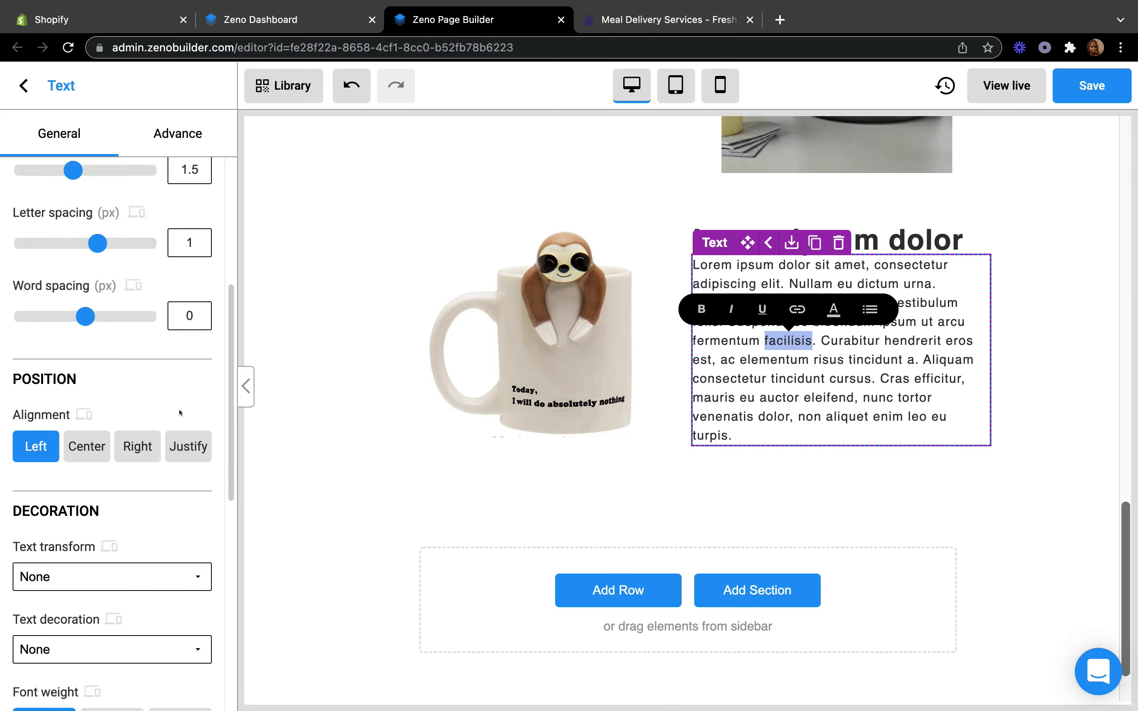
pyautogui.scroll(5, 182, 429)
pyautogui.click(193, 260)
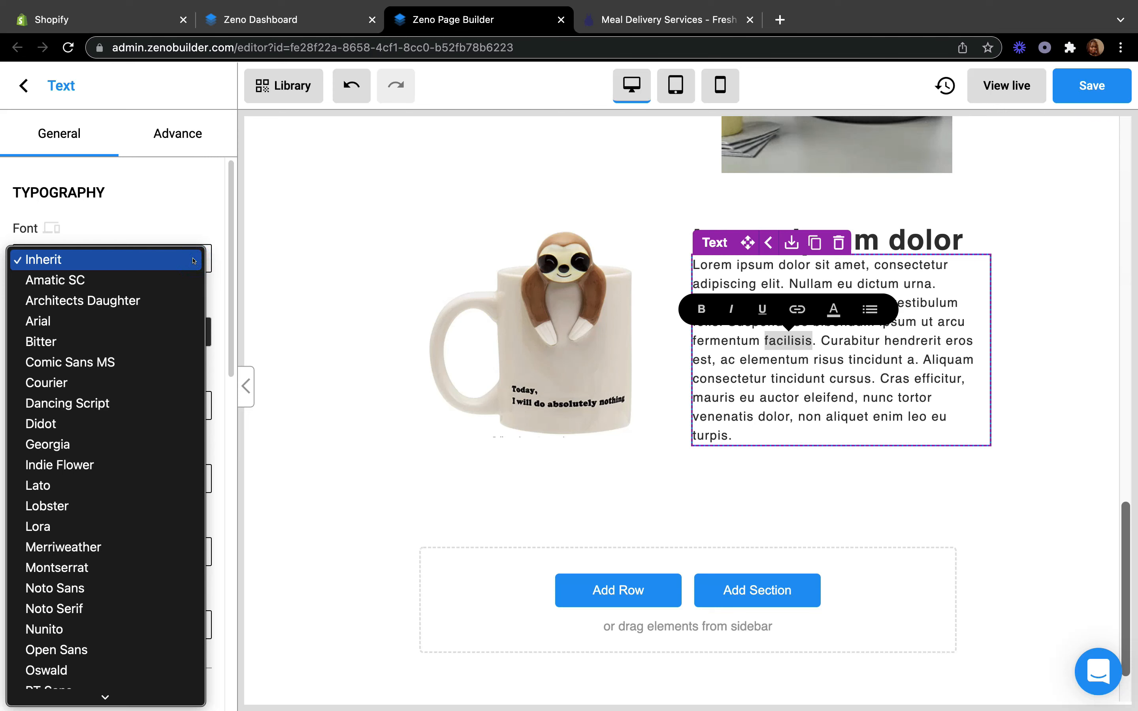
pyautogui.click(175, 183)
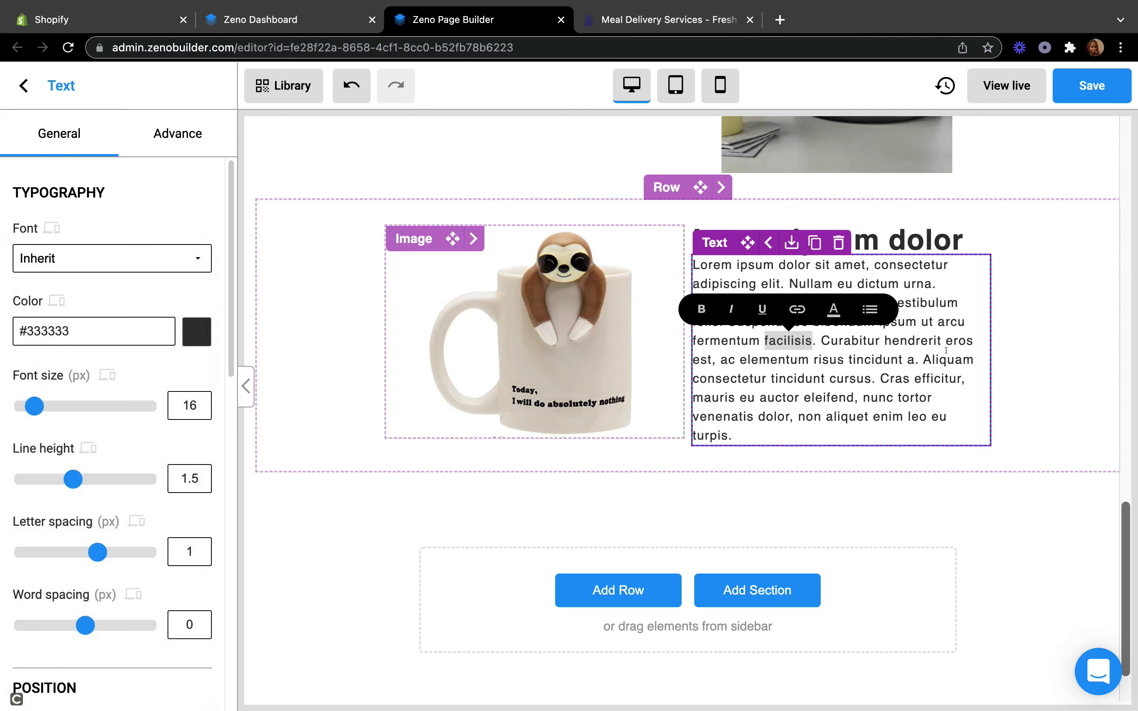
pyautogui.click(1060, 524)
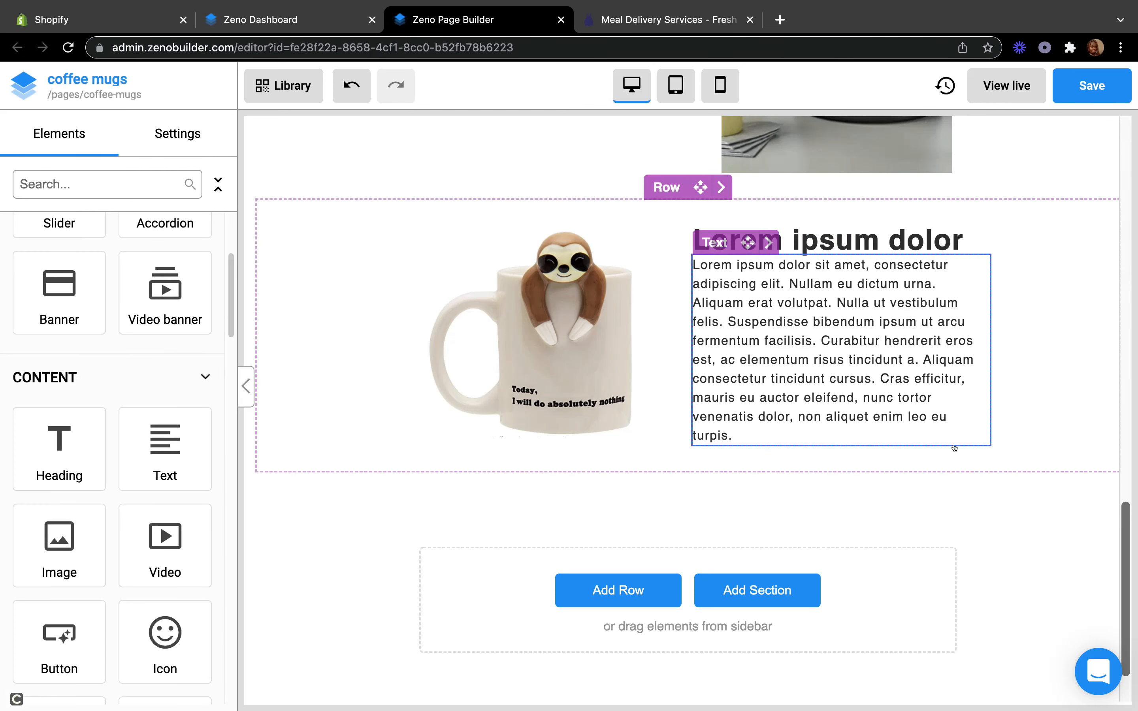
# Step: Review the coffee mugs page in the desktop layout, from the logo and banner down to the sloth mug row
pyautogui.scroll(15, 955, 447)
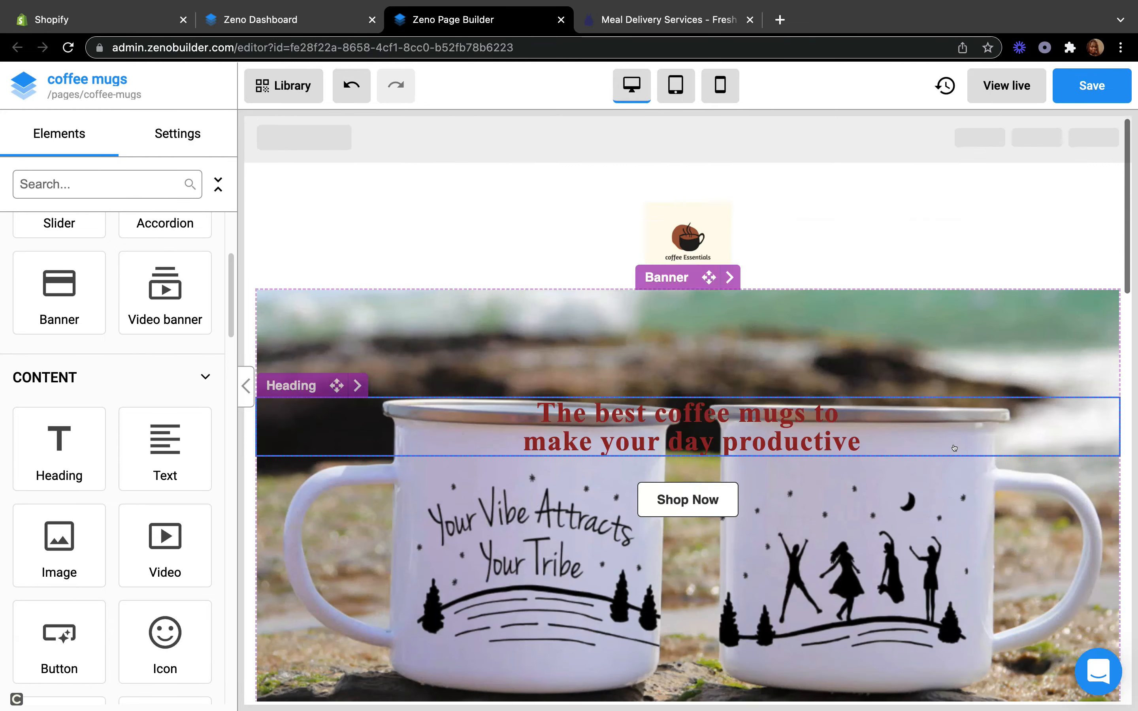
pyautogui.scroll(-15, 955, 447)
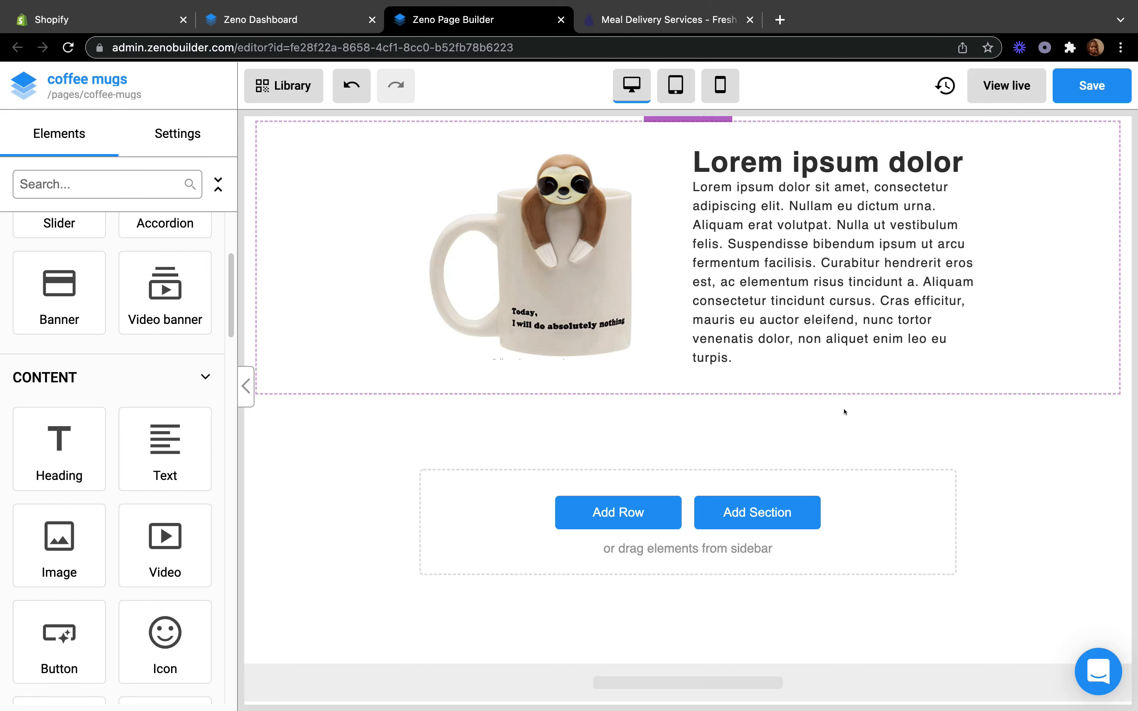
pyautogui.scroll(15, 846, 409)
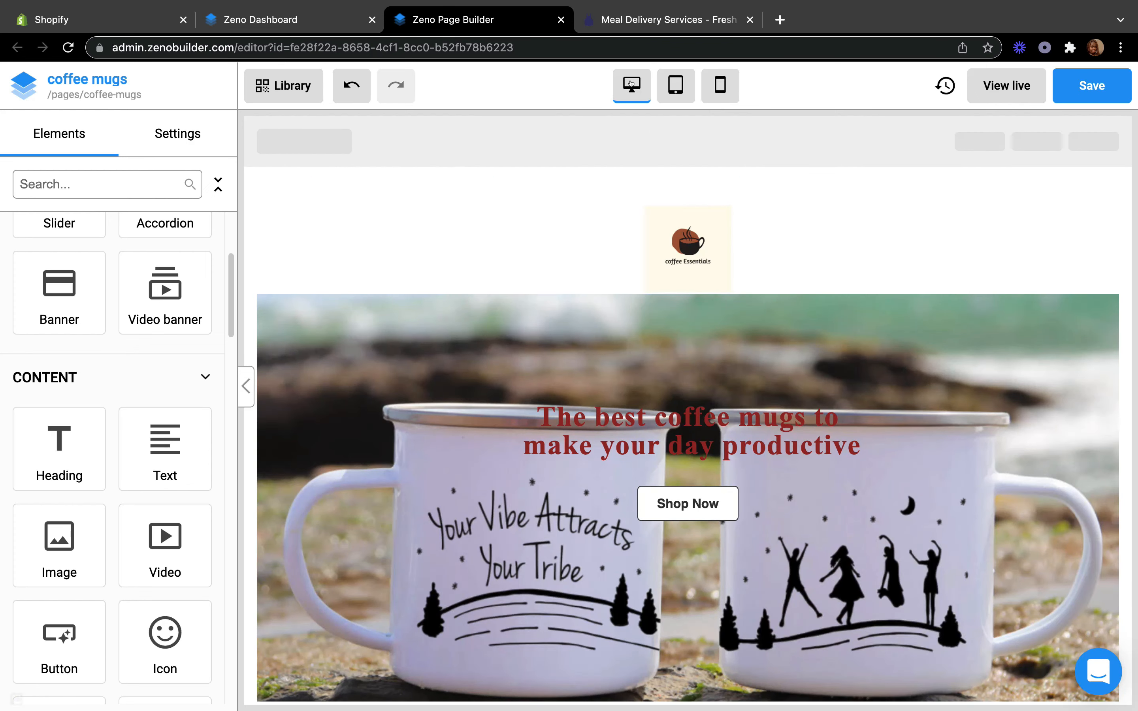
pyautogui.scroll(-15, 658, 433)
pyautogui.scroll(9, 659, 420)
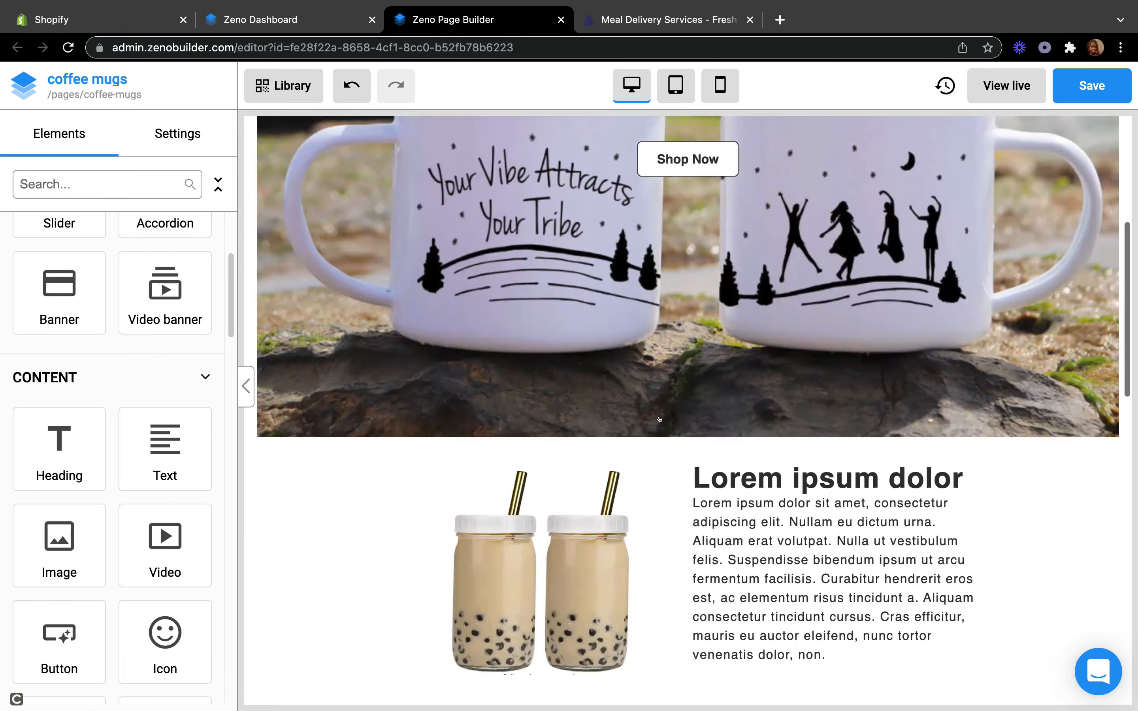
pyautogui.scroll(6, 659, 420)
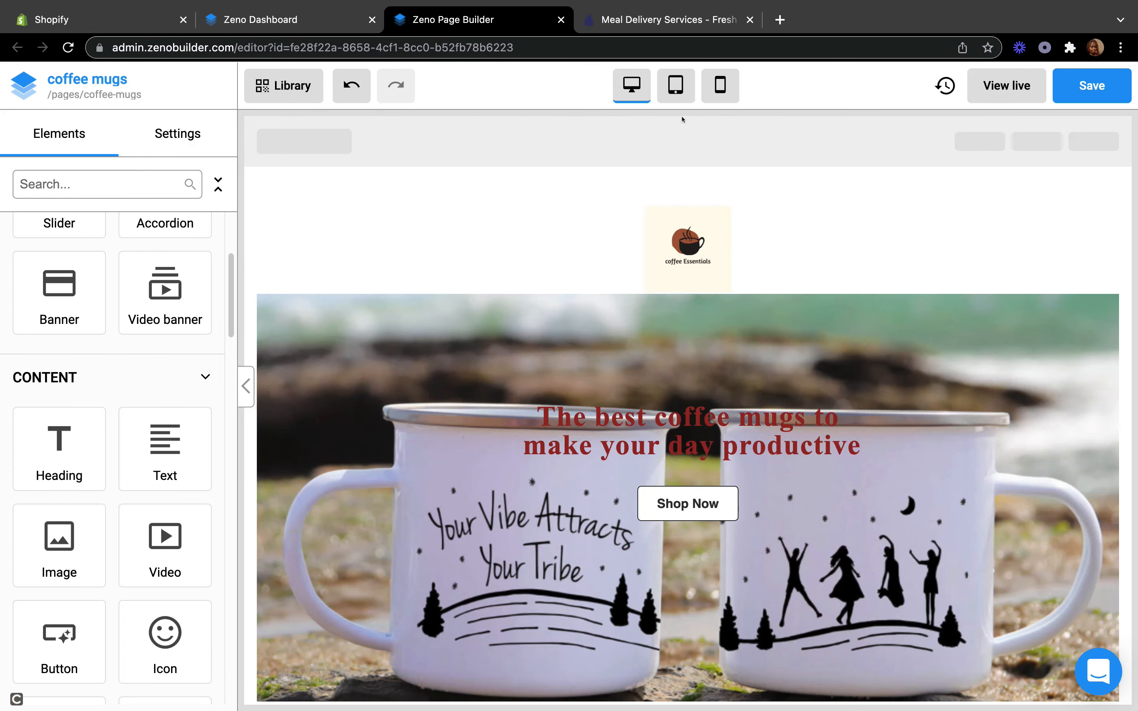
# Step: Preview the whole page in the tablet layout and in the mobile layout
pyautogui.click(671, 94)
pyautogui.scroll(-10, 696, 235)
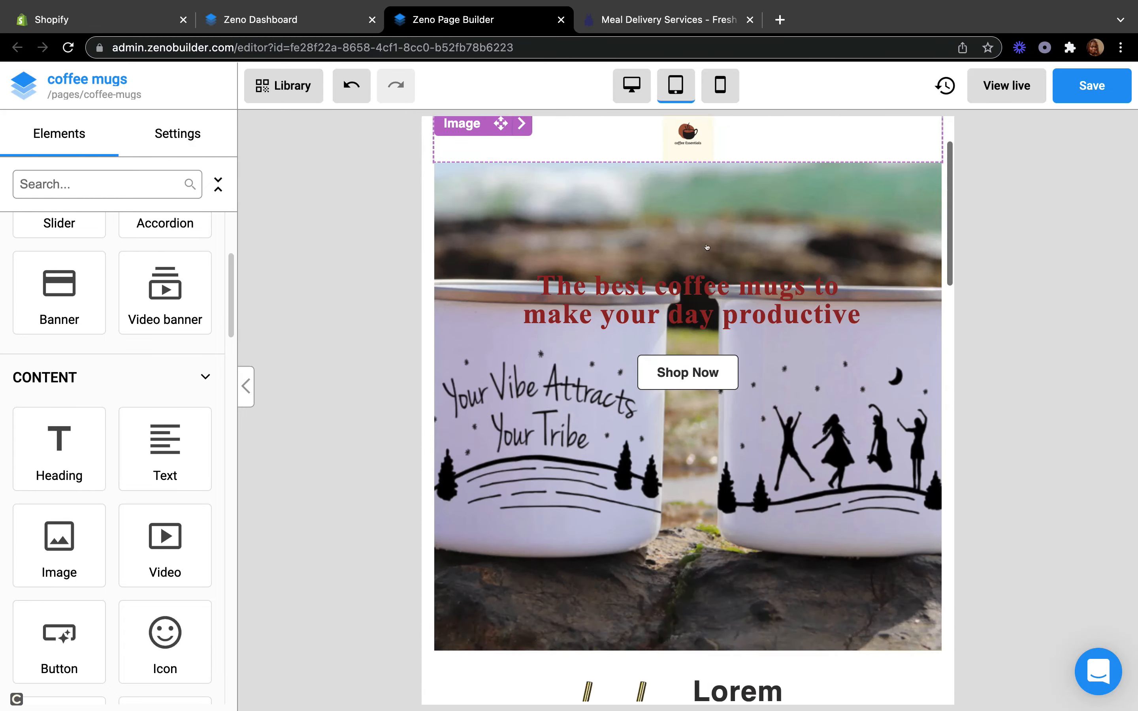
pyautogui.scroll(-10, 707, 247)
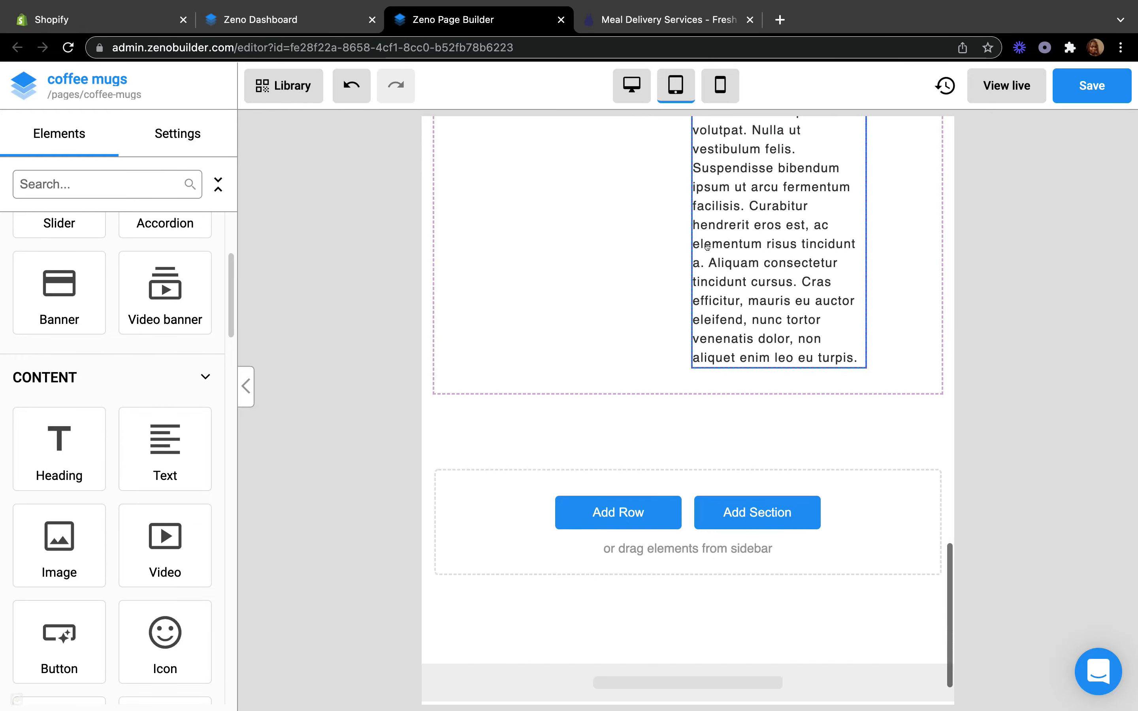
pyautogui.scroll(15, 707, 247)
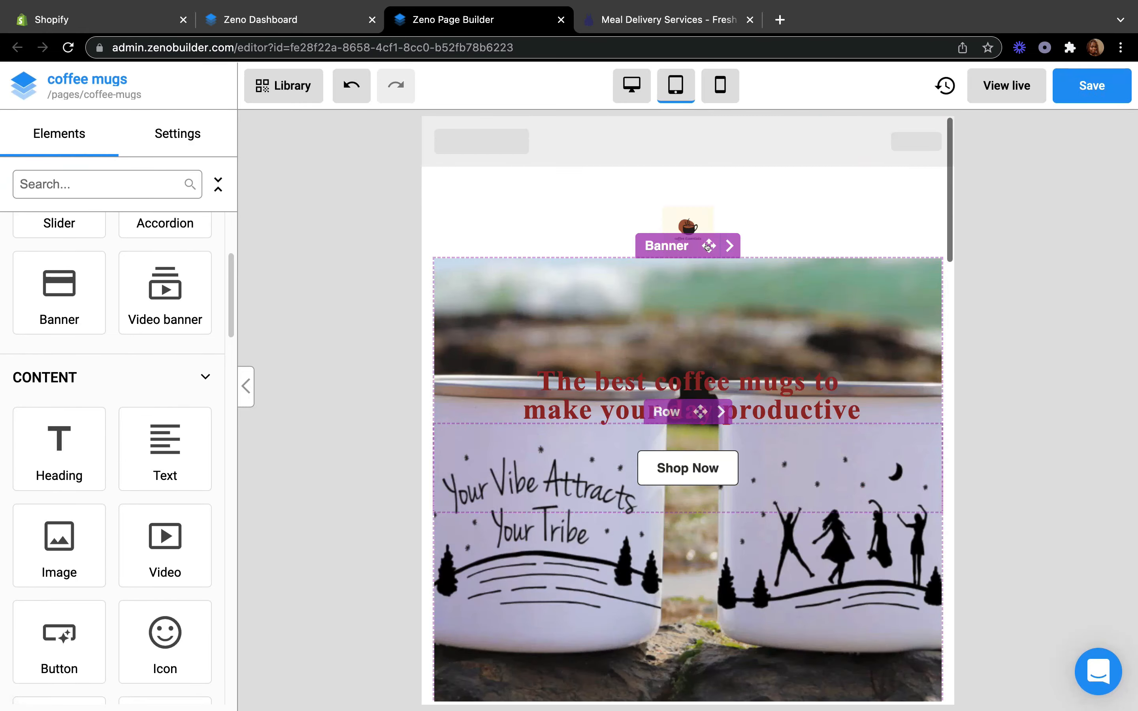
pyautogui.click(720, 85)
pyautogui.scroll(-10, 743, 529)
pyautogui.scroll(10, 743, 530)
pyautogui.scroll(-10, 712, 579)
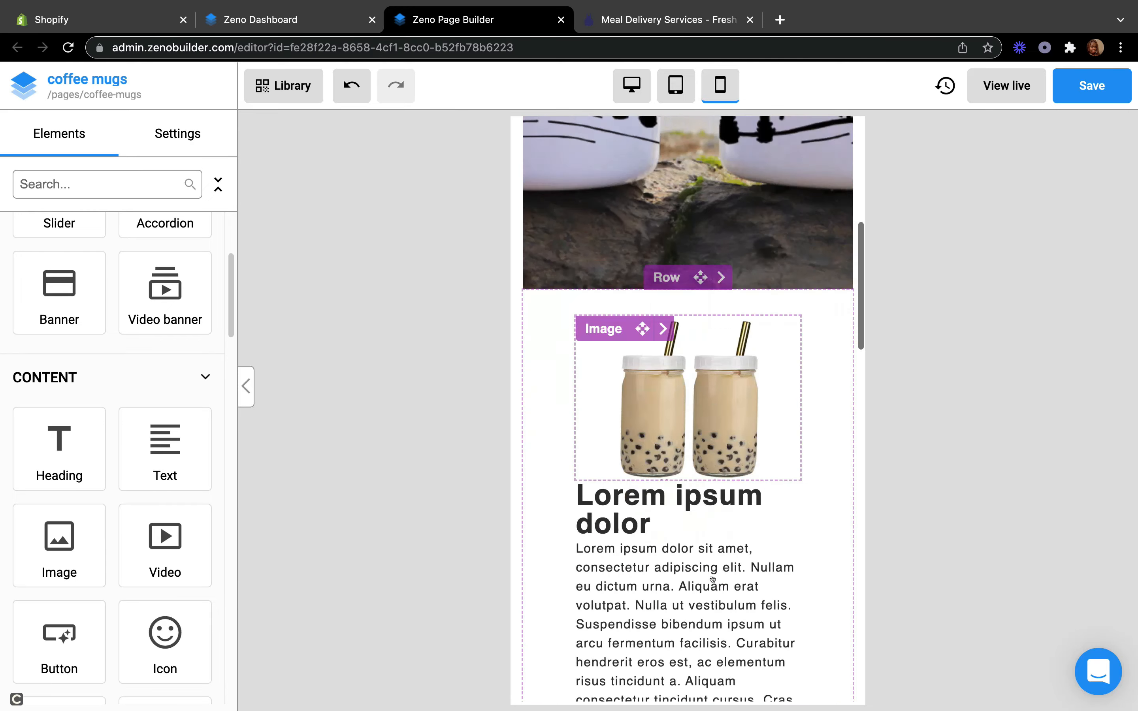
pyautogui.scroll(-15, 713, 579)
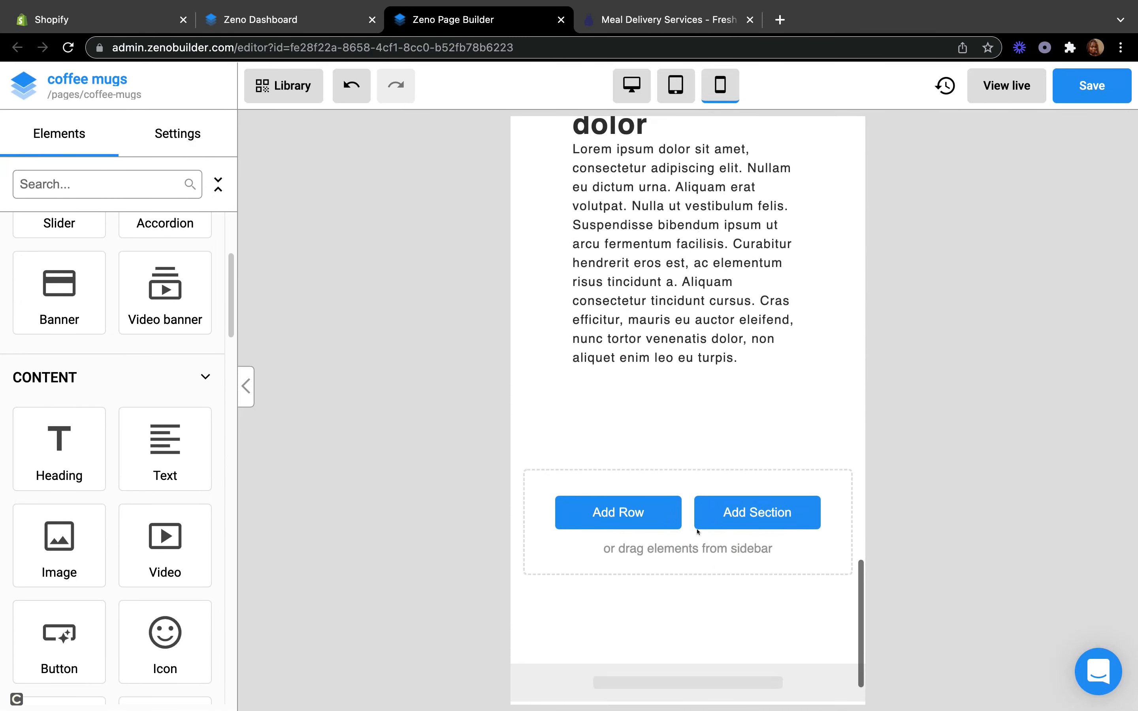
# Step: Return to the desktop layout and look over the full page again
pyautogui.click(620, 83)
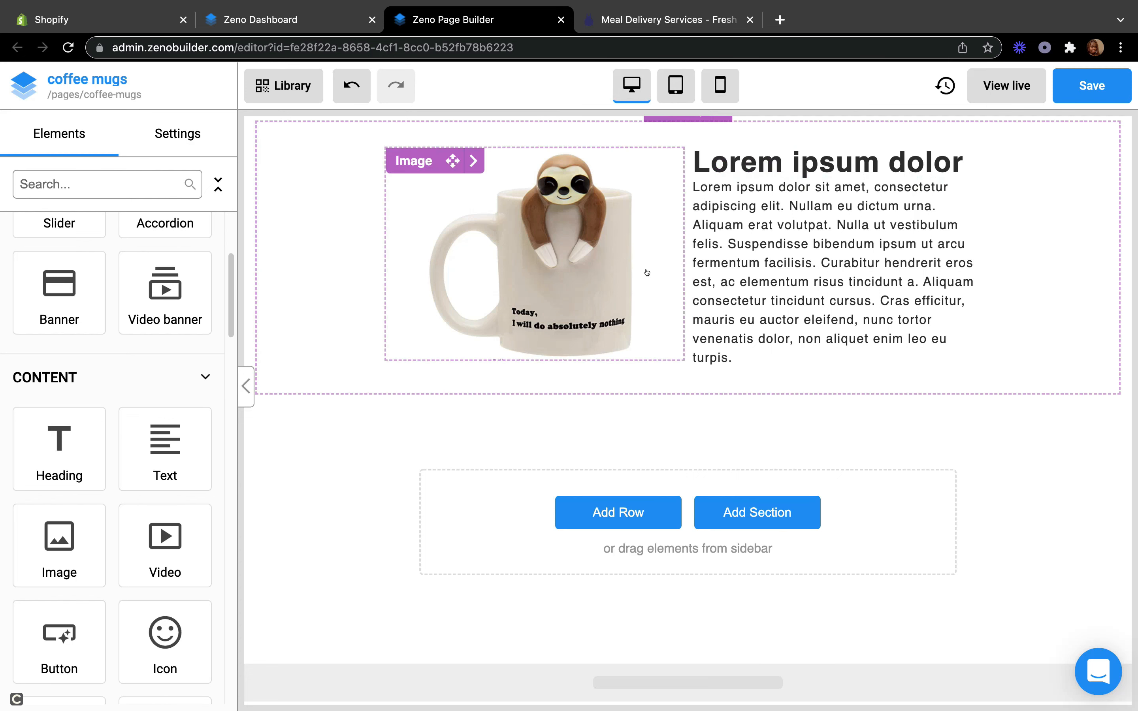
pyautogui.scroll(15, 612, 352)
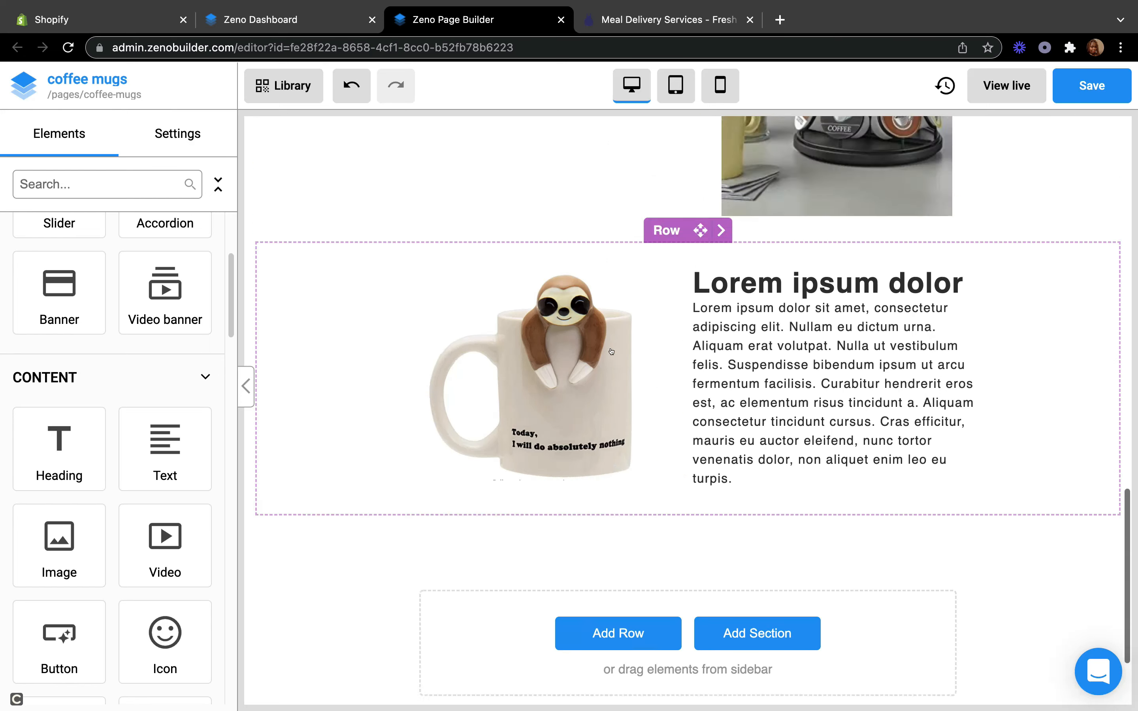
pyautogui.scroll(3, 612, 352)
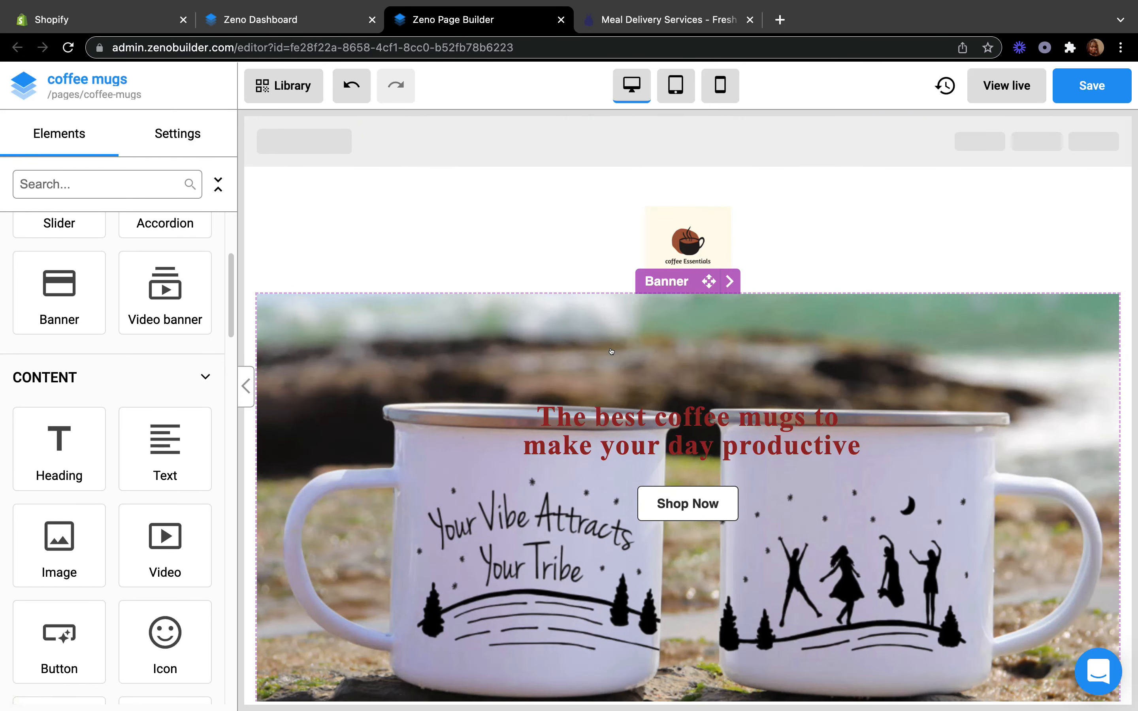
pyautogui.scroll(-20, 611, 352)
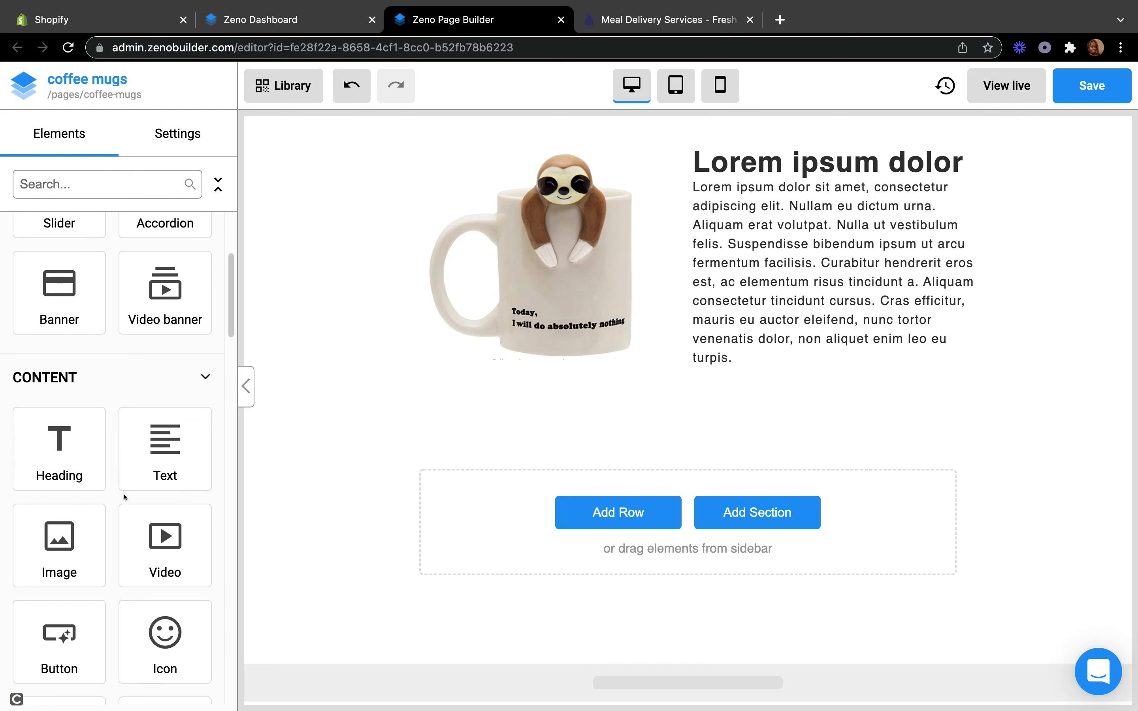
# Step: Add a new row below the sloth mug row and give it a desktop layout of three equal columns
pyautogui.scroll(5, 124, 496)
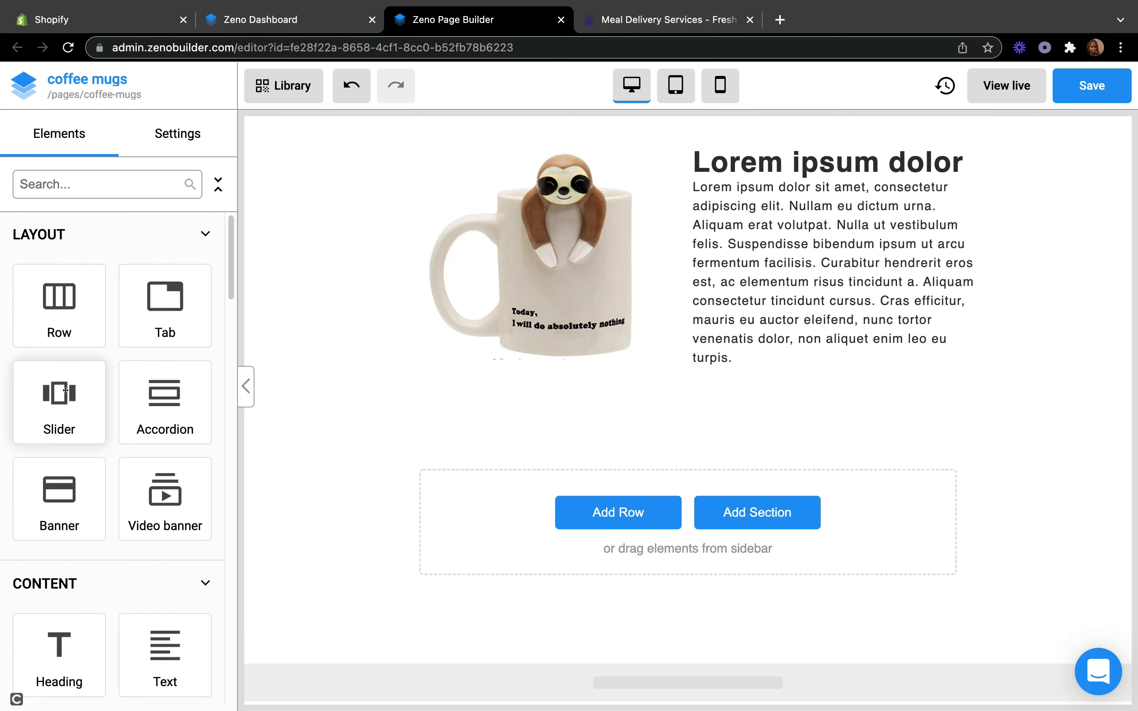
pyautogui.scroll(-8, 61, 390)
pyautogui.scroll(-12, 65, 390)
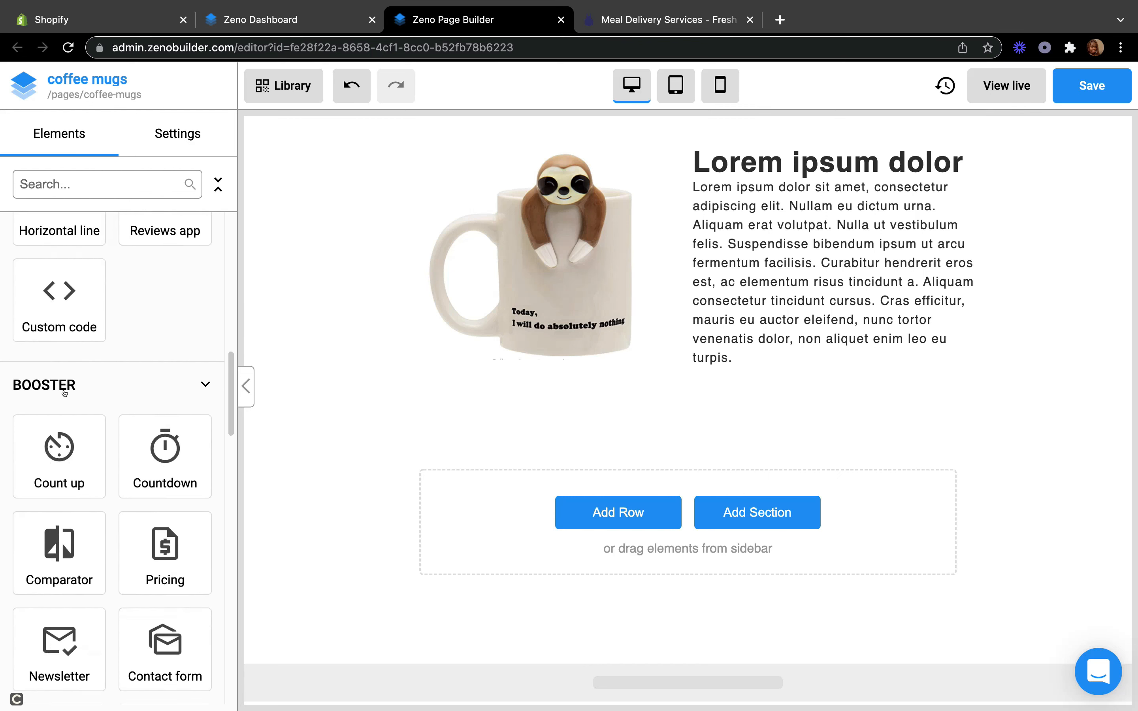
pyautogui.scroll(-13, 65, 390)
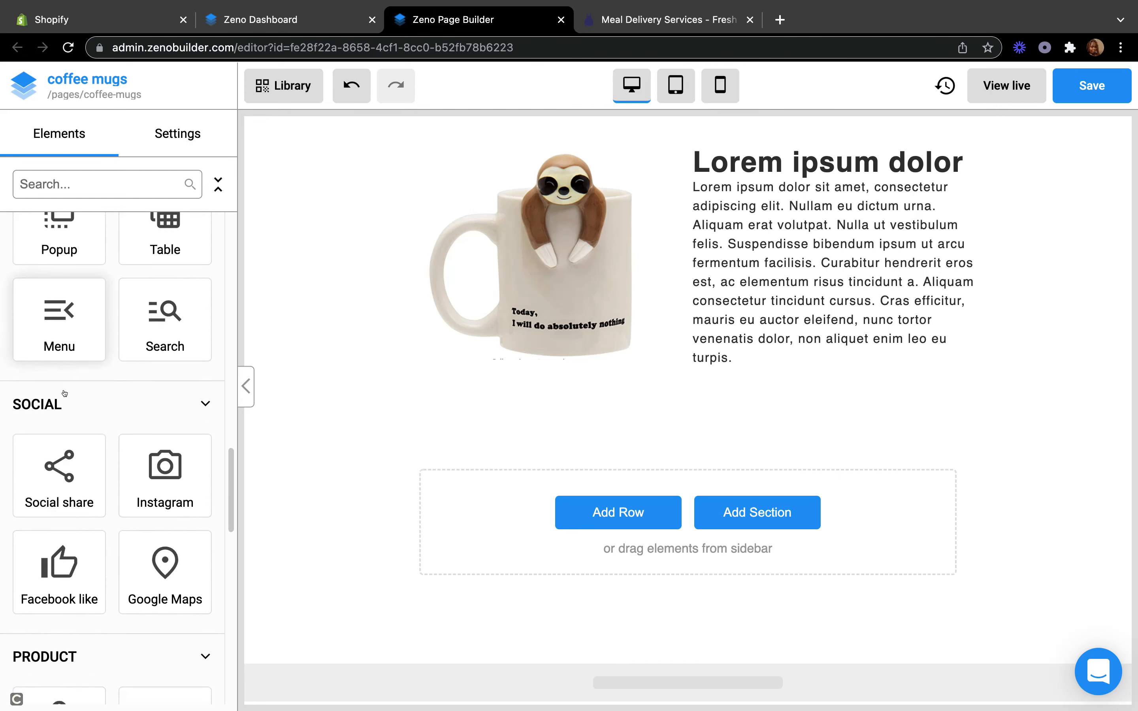
pyautogui.scroll(-4, 62, 442)
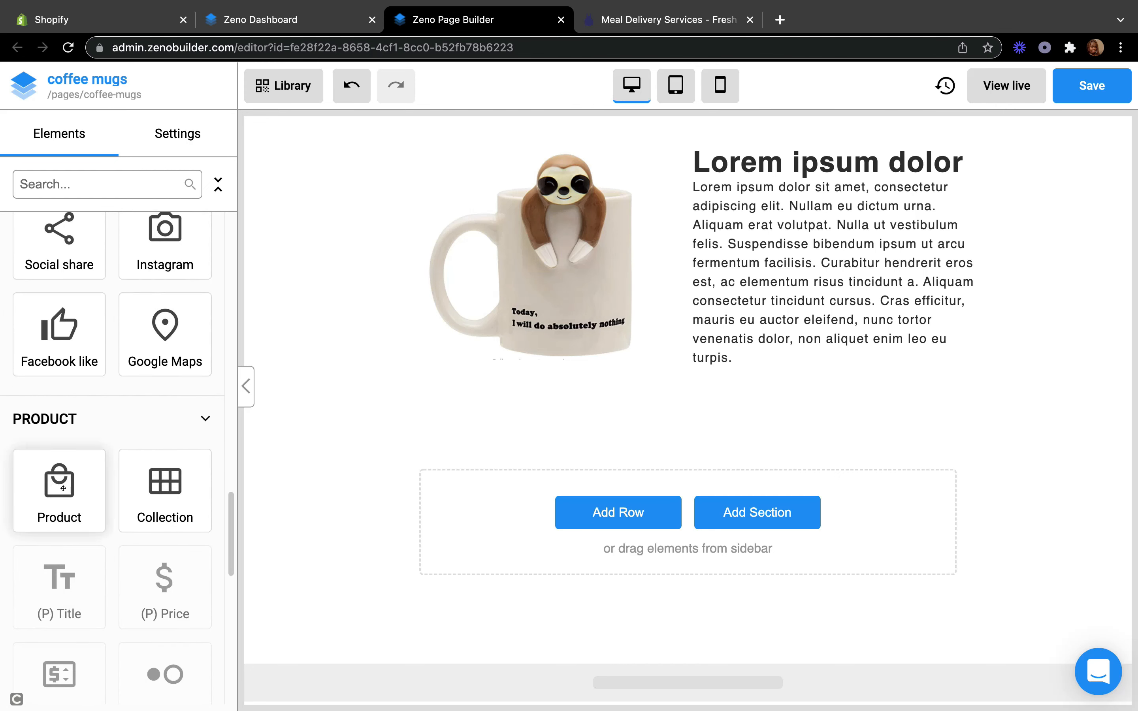
pyautogui.scroll(20, 63, 489)
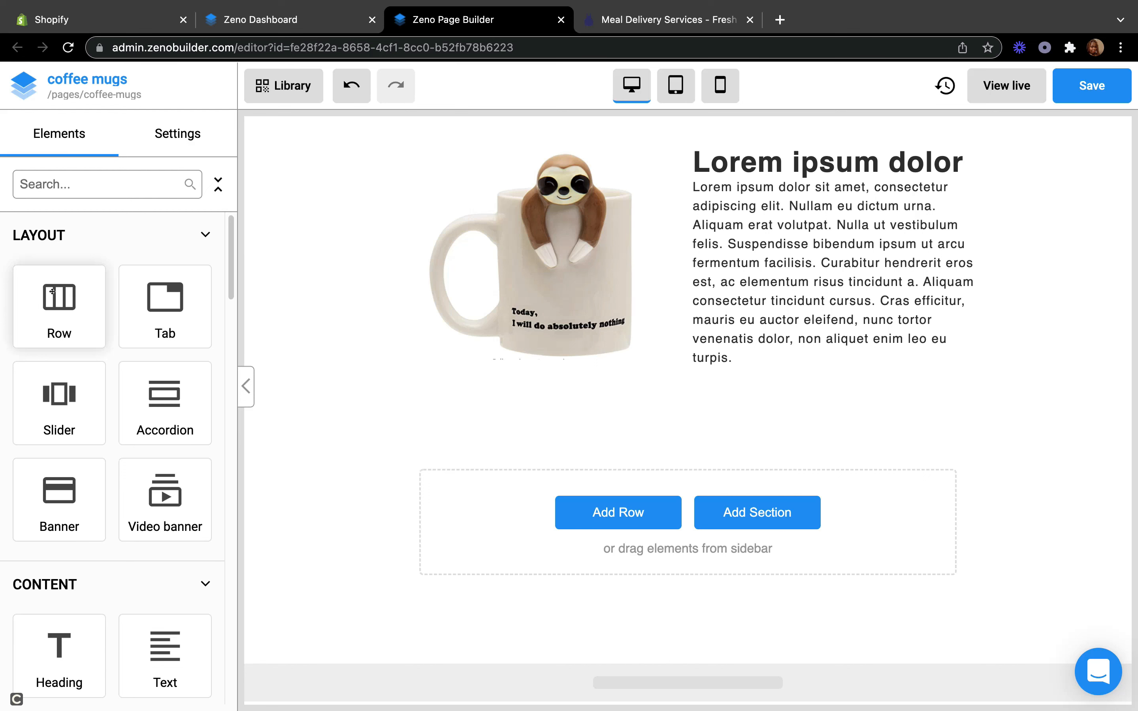
pyautogui.moveTo(55, 295); pyautogui.dragTo(519, 464)
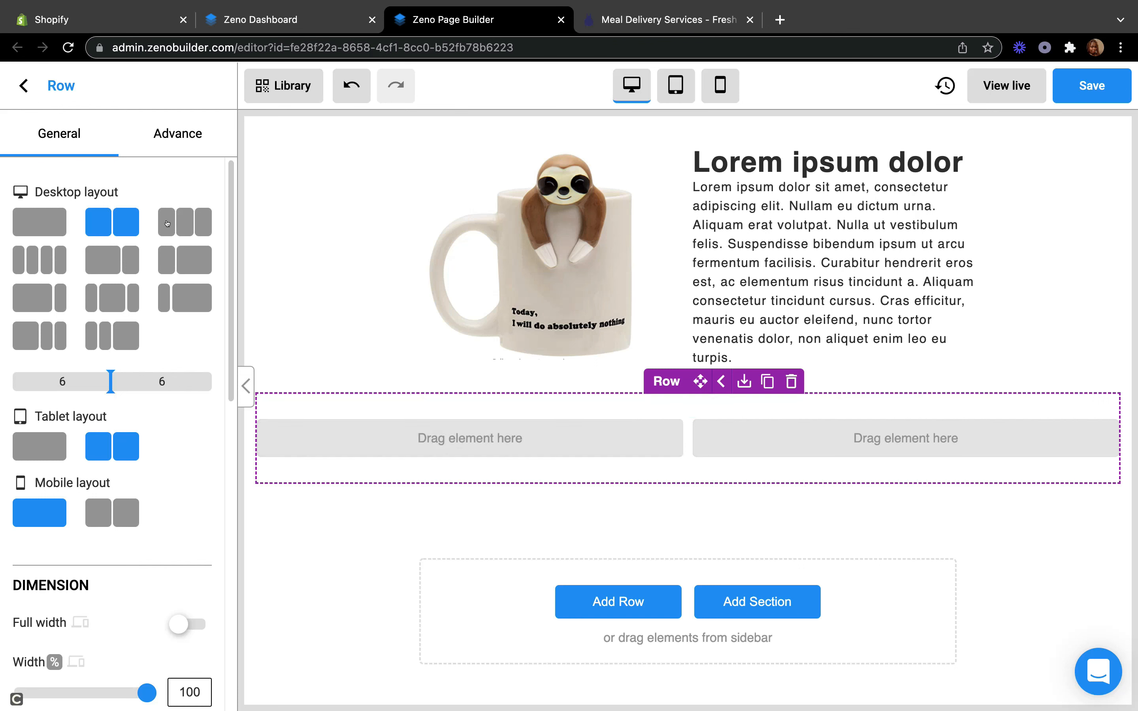
pyautogui.click(169, 223)
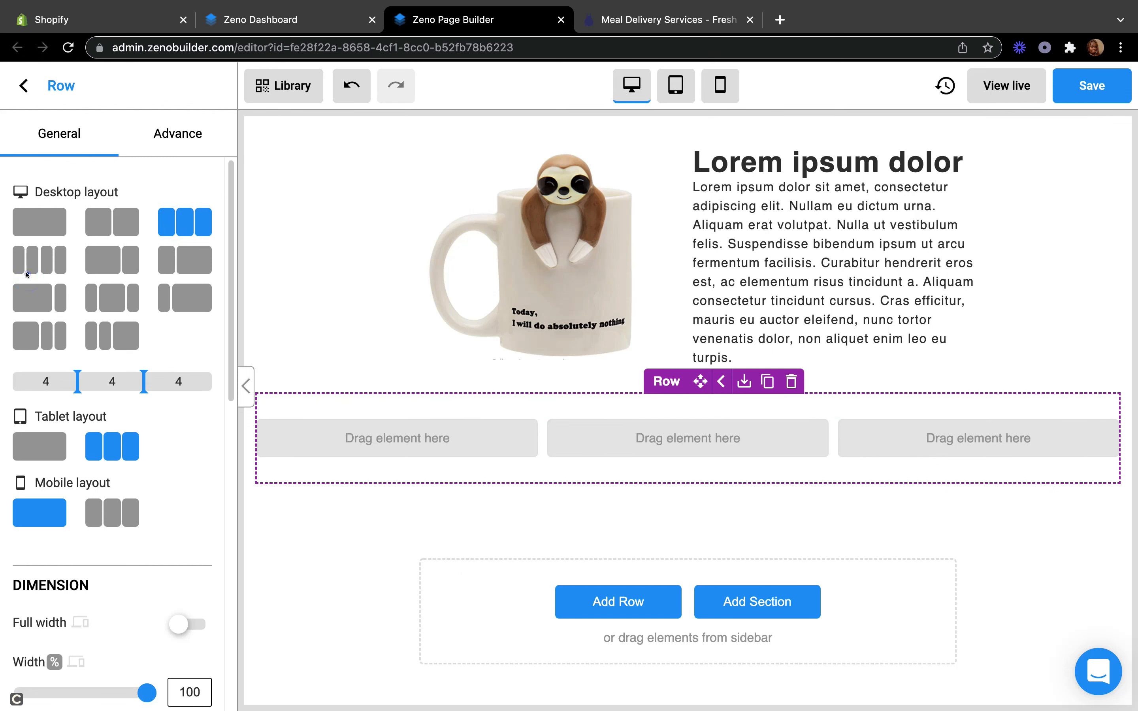
pyautogui.click(27, 272)
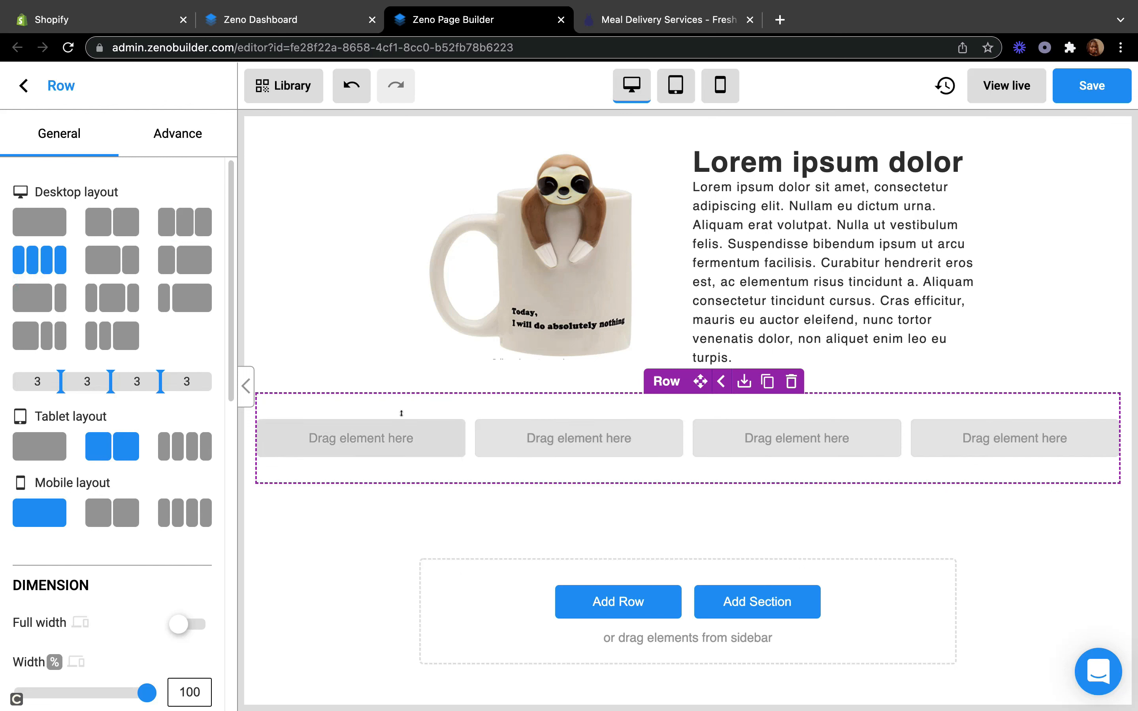
pyautogui.click(178, 210)
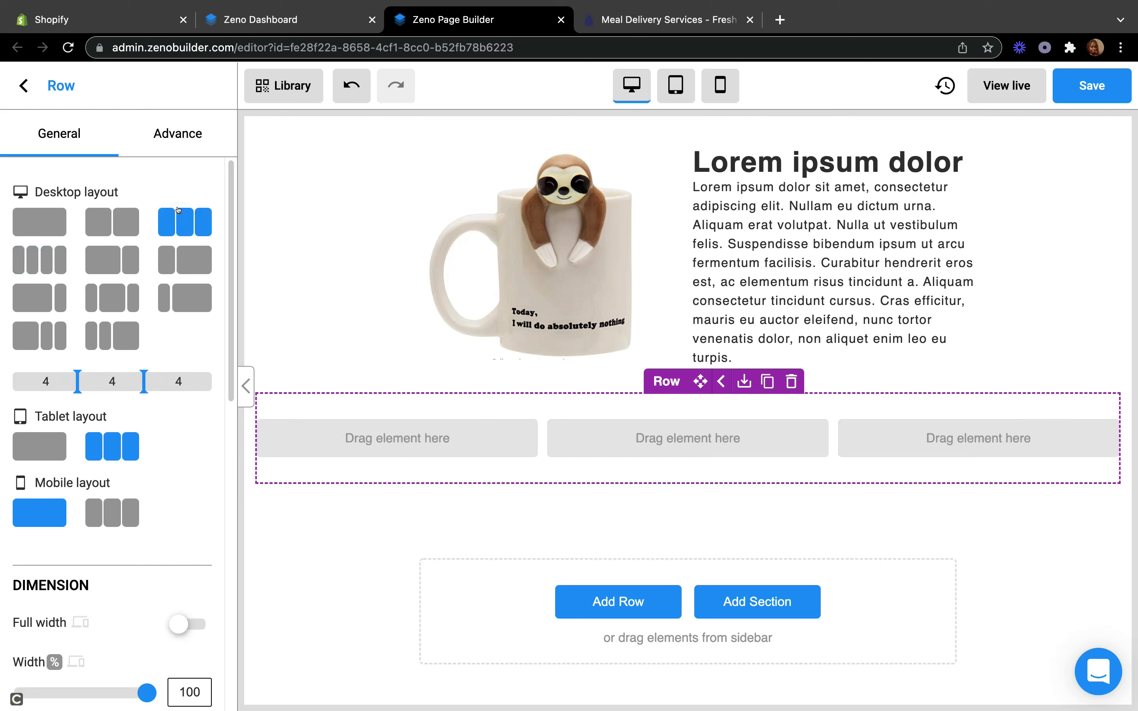
# Step: Add a Product element showing the Clear Coffee Mug to the first column of the three-column row
pyautogui.click(23, 84)
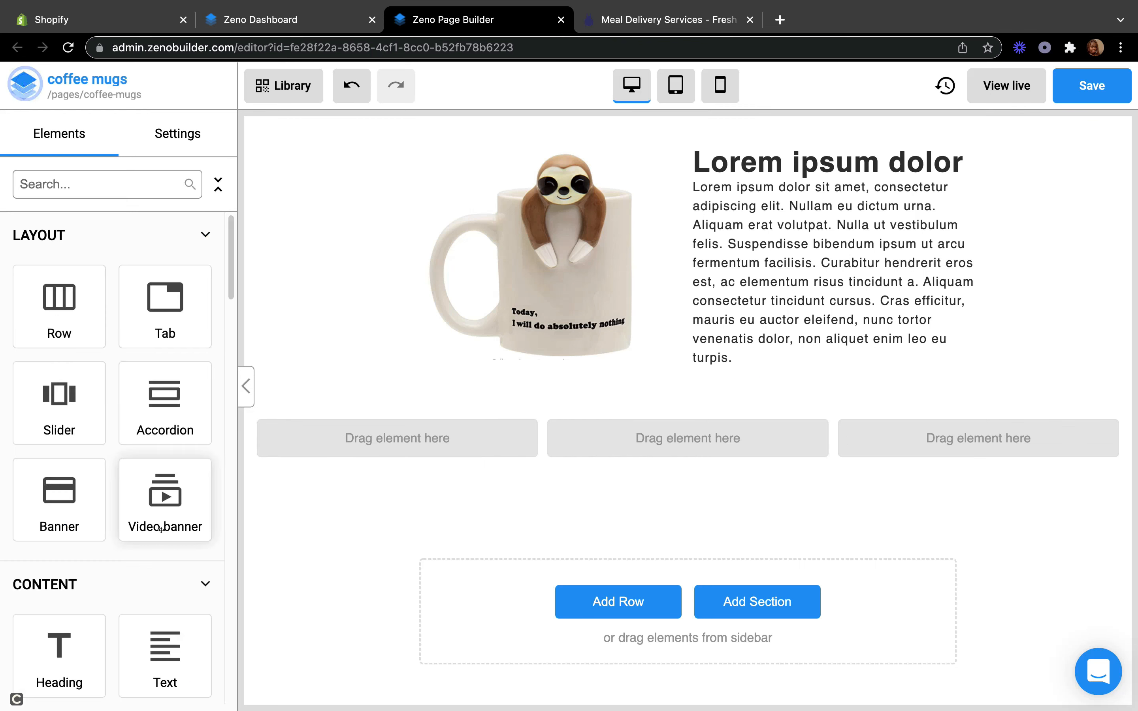
pyautogui.scroll(-15, 161, 524)
pyautogui.scroll(-20, 161, 523)
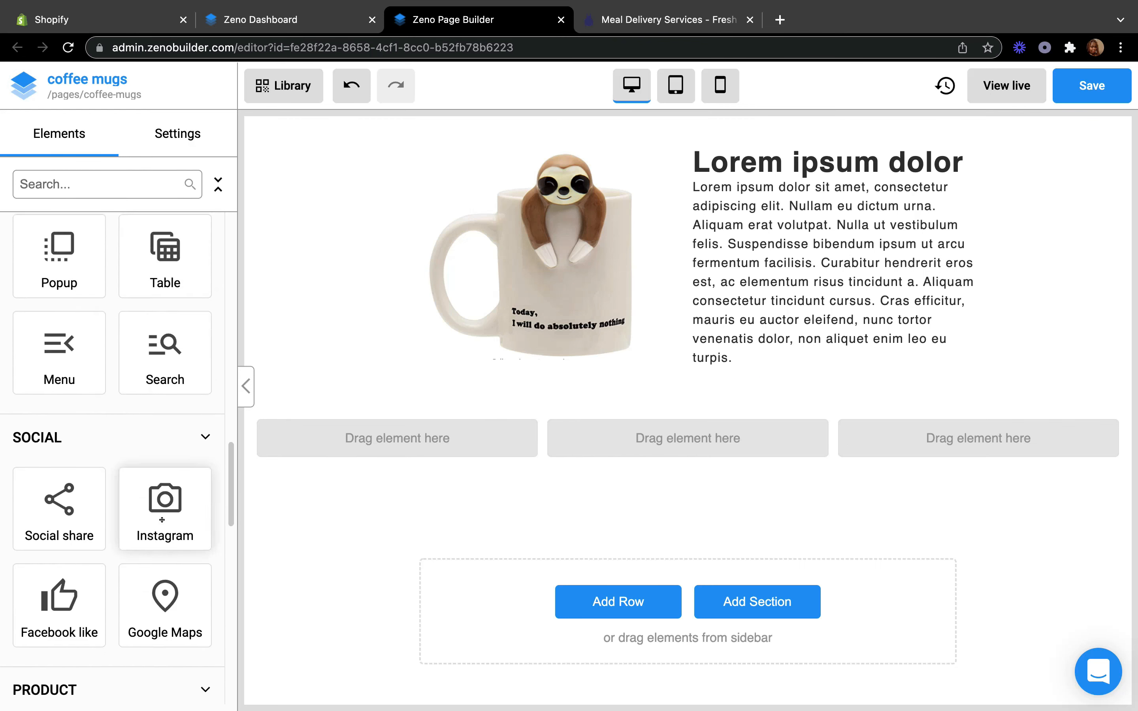
pyautogui.scroll(5, 163, 523)
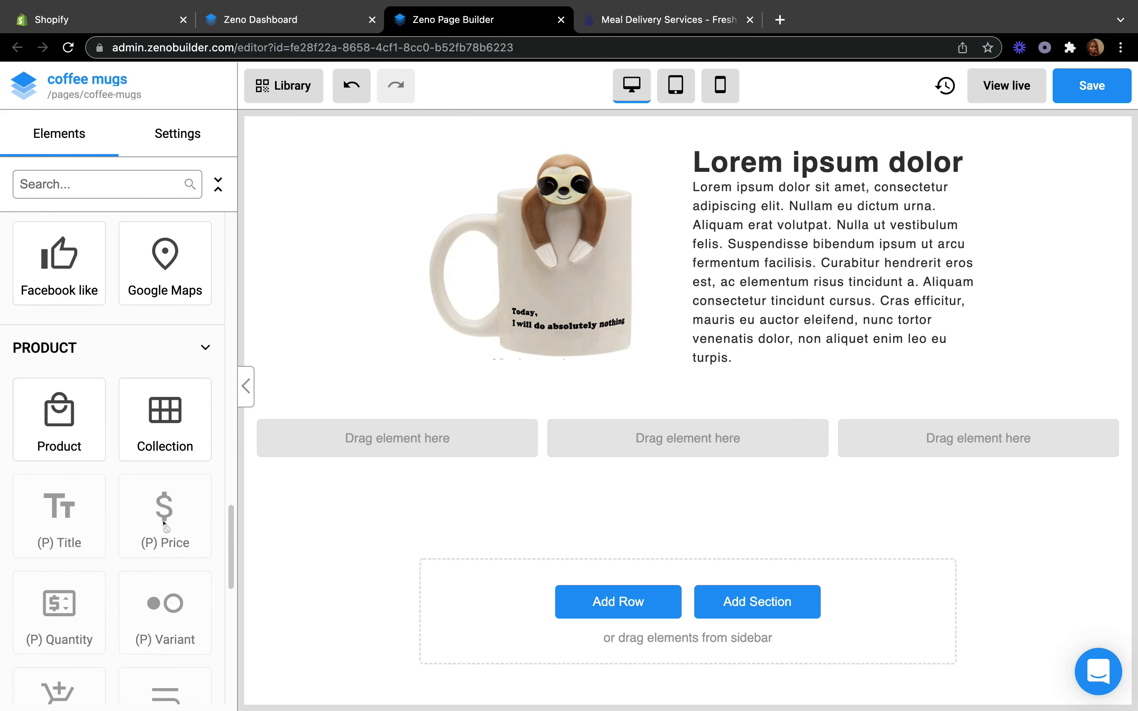
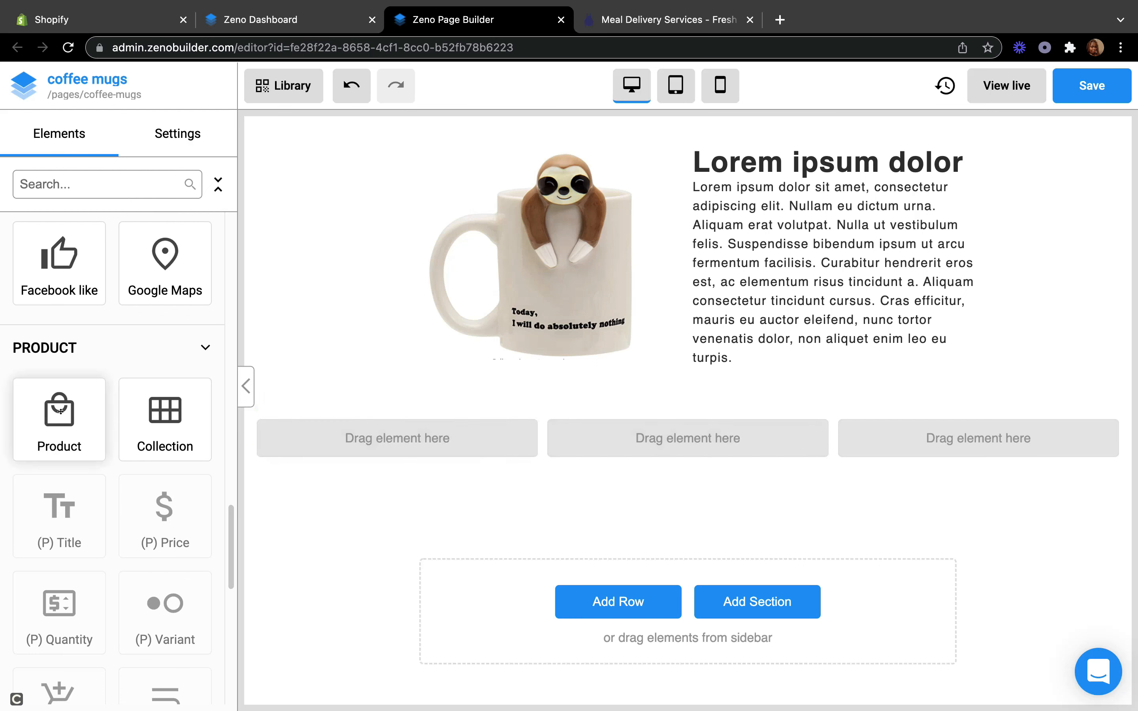
pyautogui.moveTo(61, 412); pyautogui.dragTo(376, 438)
pyautogui.scroll(-4, 524, 418)
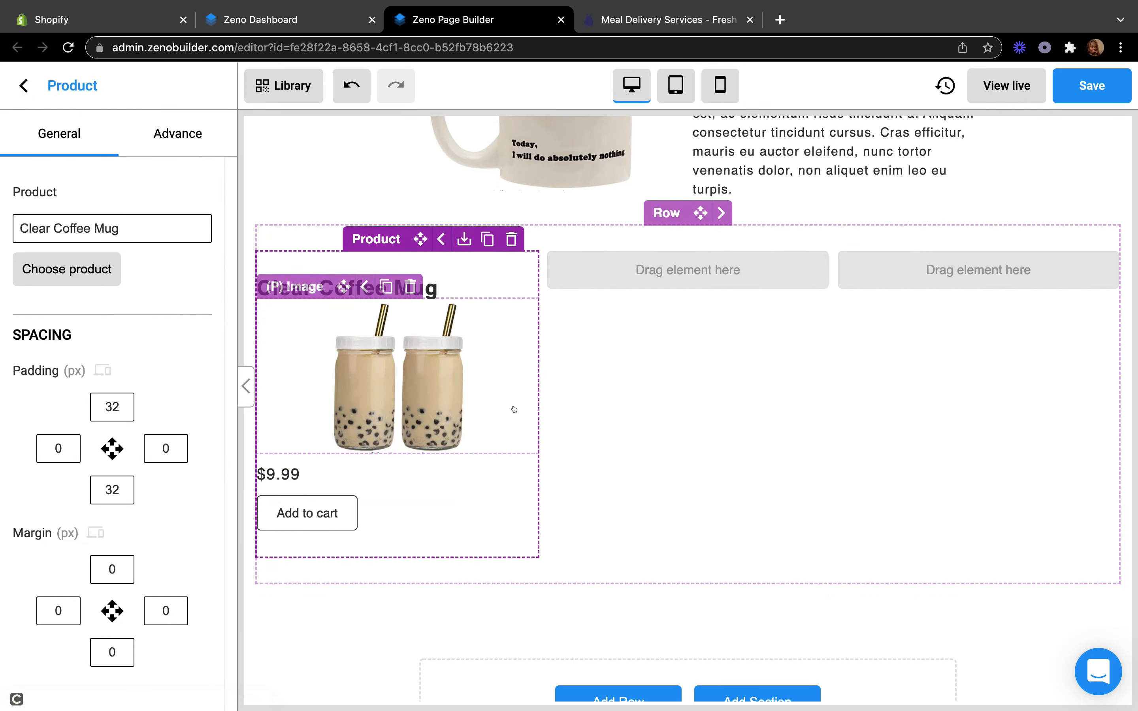
# Step: Add a Product element to the middle column of the row and assign it the Coffee Pod Holder product
pyautogui.click(18, 86)
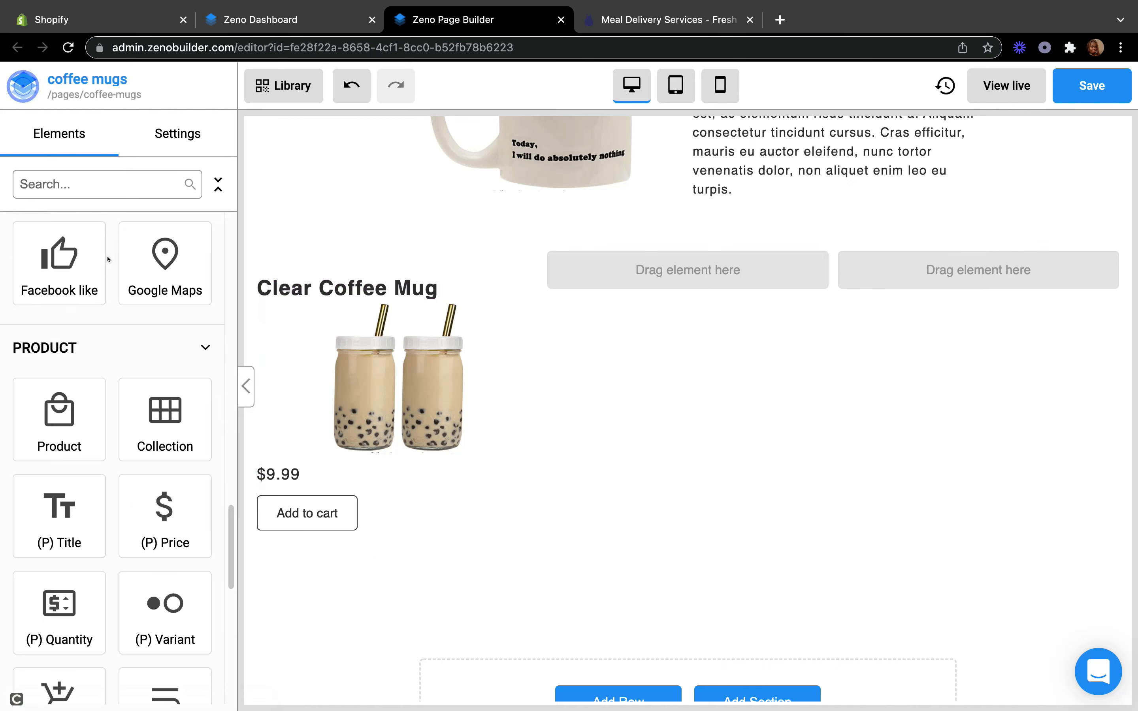
pyautogui.scroll(-1, 83, 333)
pyautogui.moveTo(65, 376); pyautogui.dragTo(708, 271)
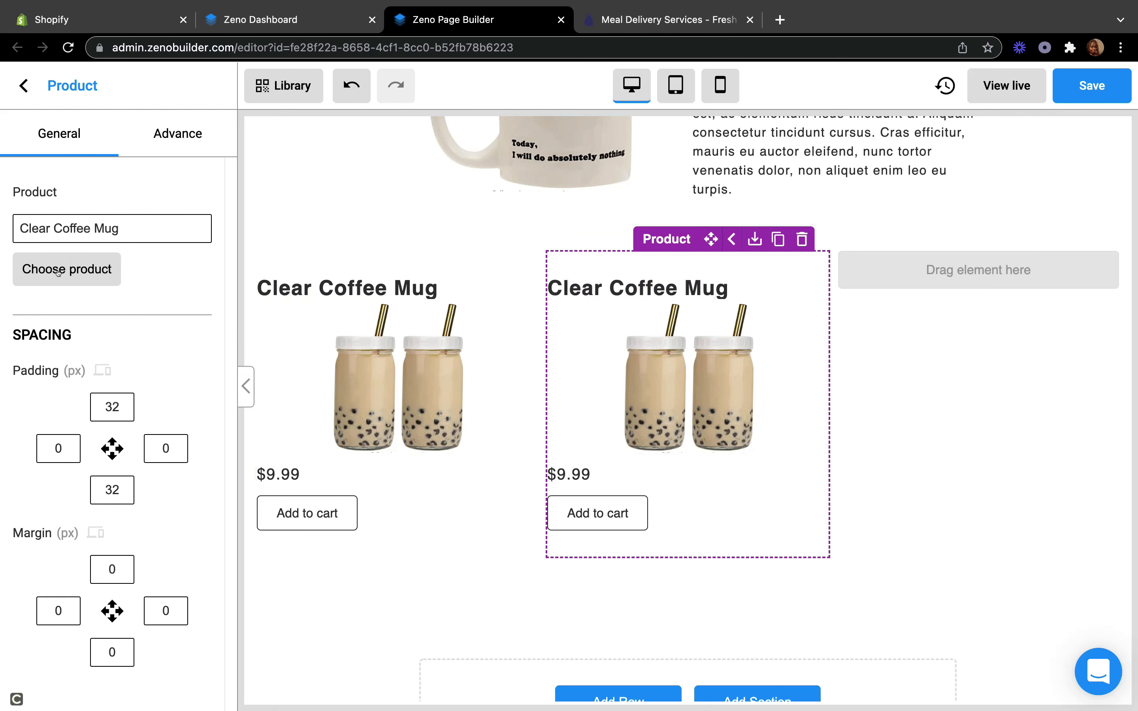
pyautogui.click(72, 274)
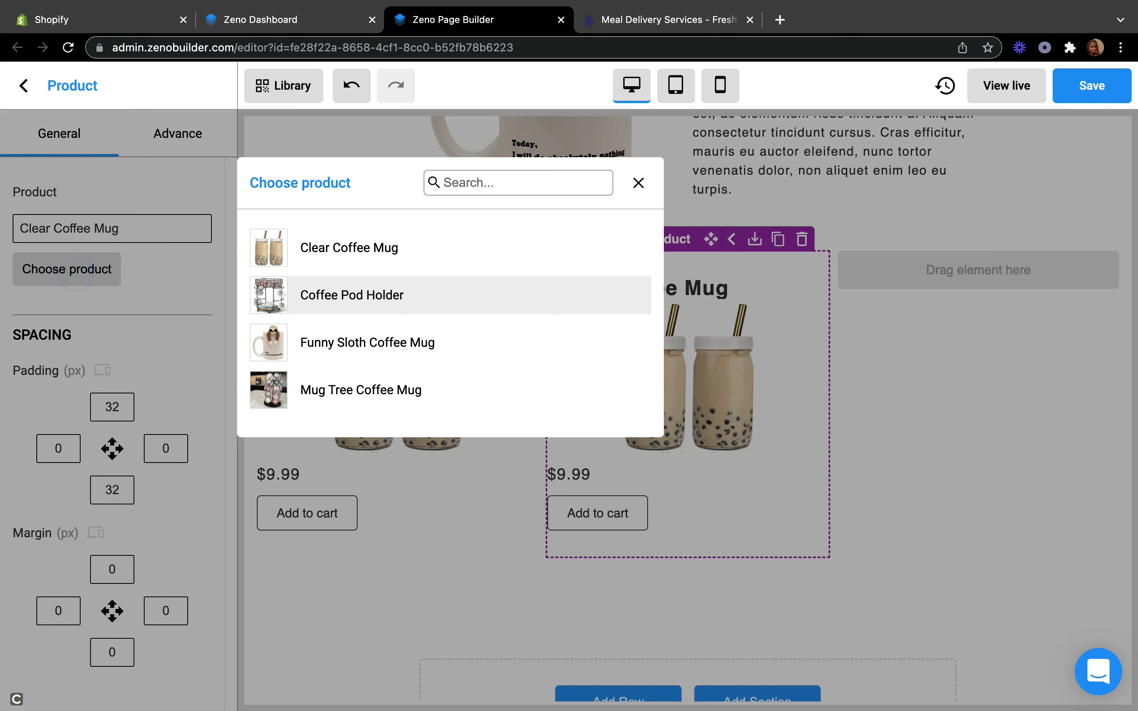
pyautogui.click(284, 304)
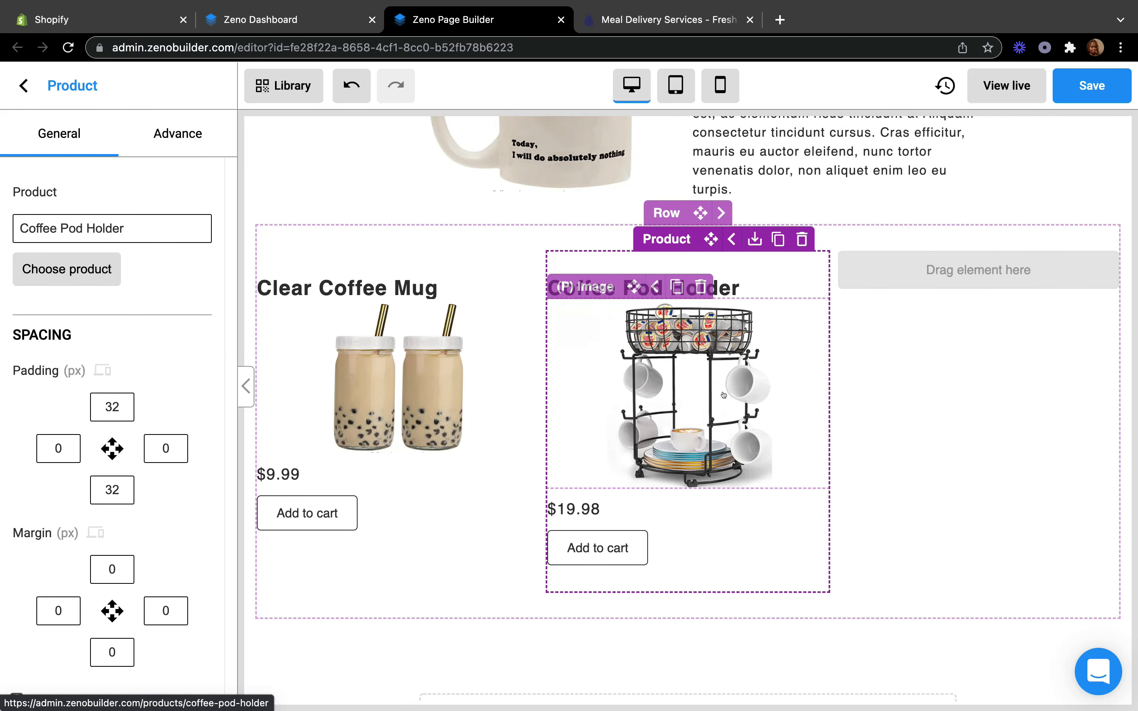
# Step: Add a Product element to the third column of the row and assign it the Funny Sloth Coffee Mug product
pyautogui.click(22, 85)
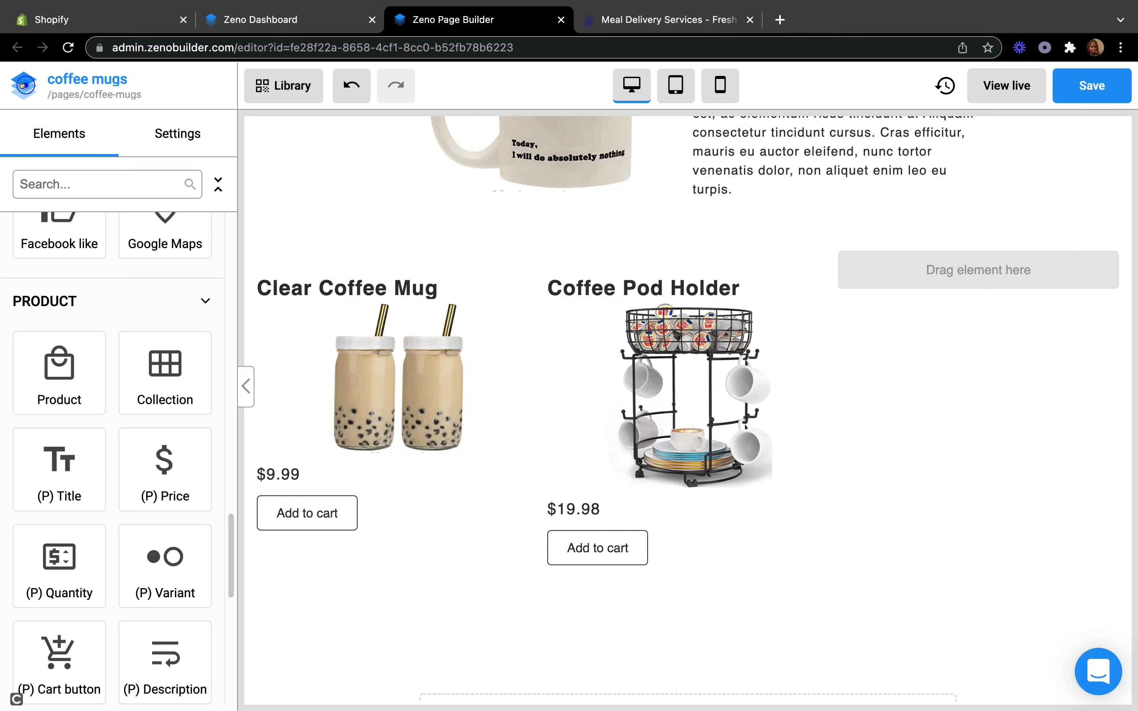
pyautogui.moveTo(59, 367); pyautogui.dragTo(965, 283)
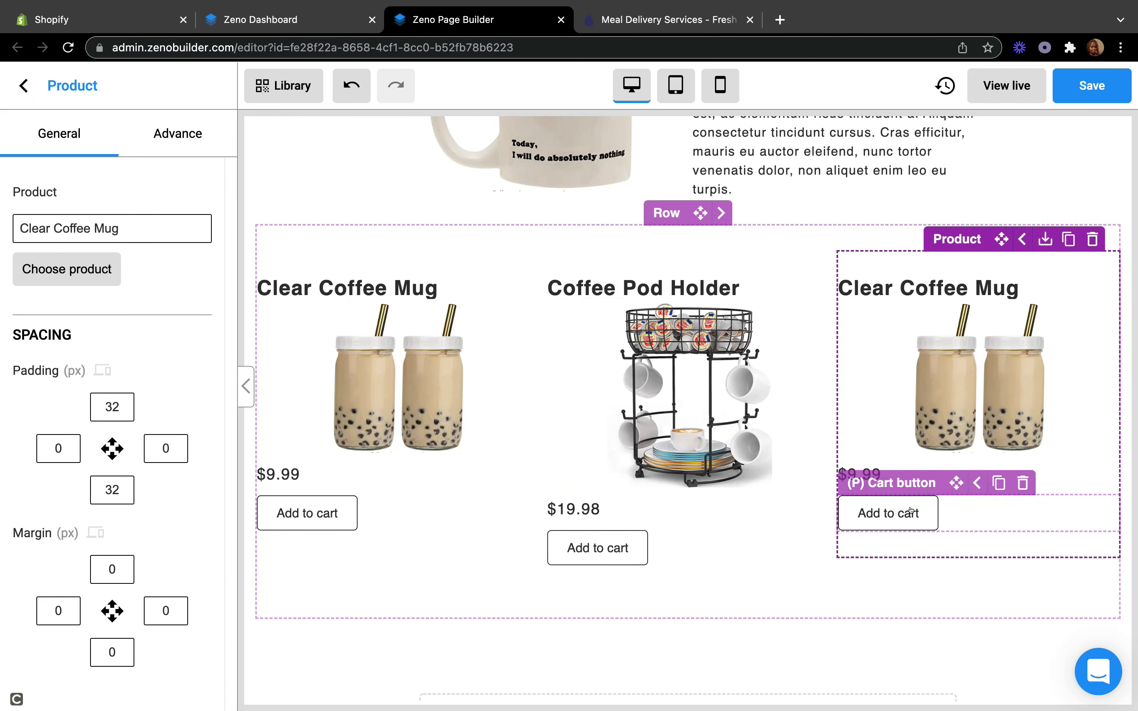
pyautogui.click(56, 269)
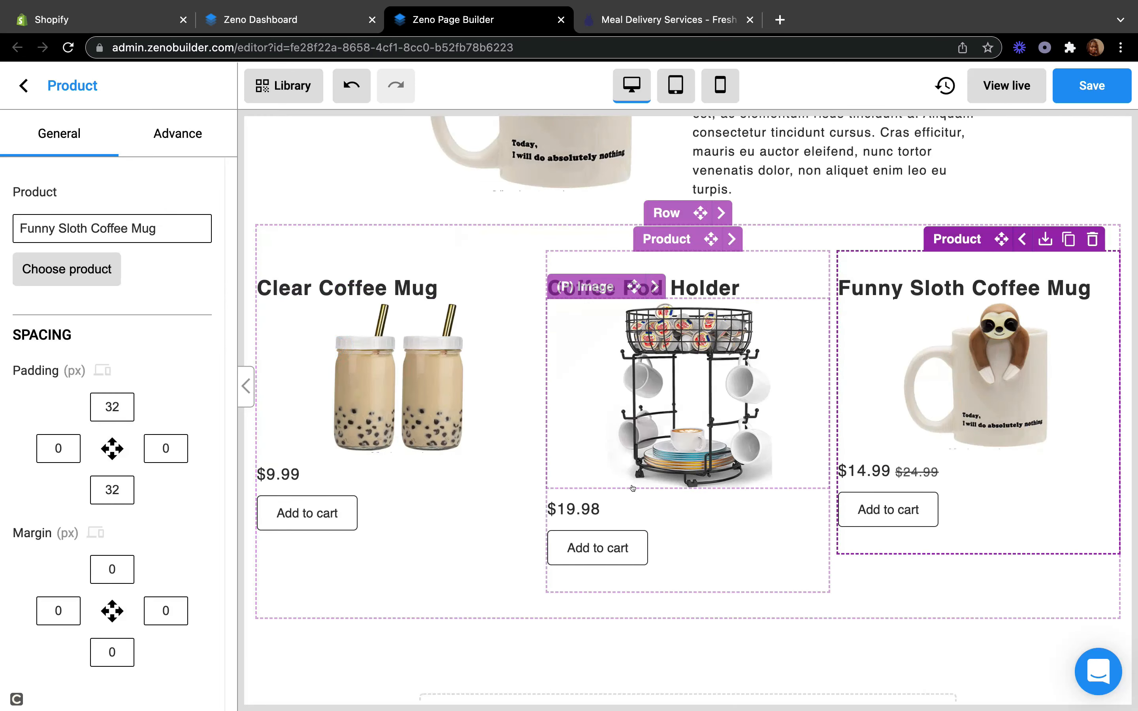
# Step: Center-align the price of the Clear Coffee Mug product
pyautogui.click(400, 474)
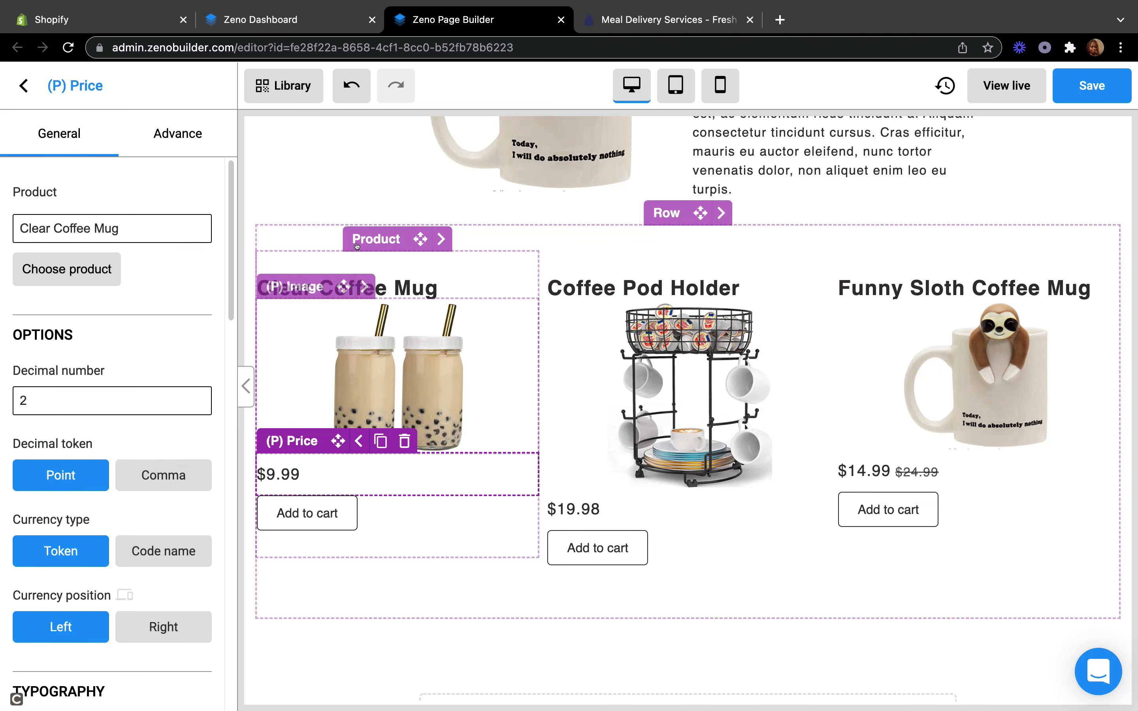
pyautogui.click(385, 313)
pyautogui.click(334, 484)
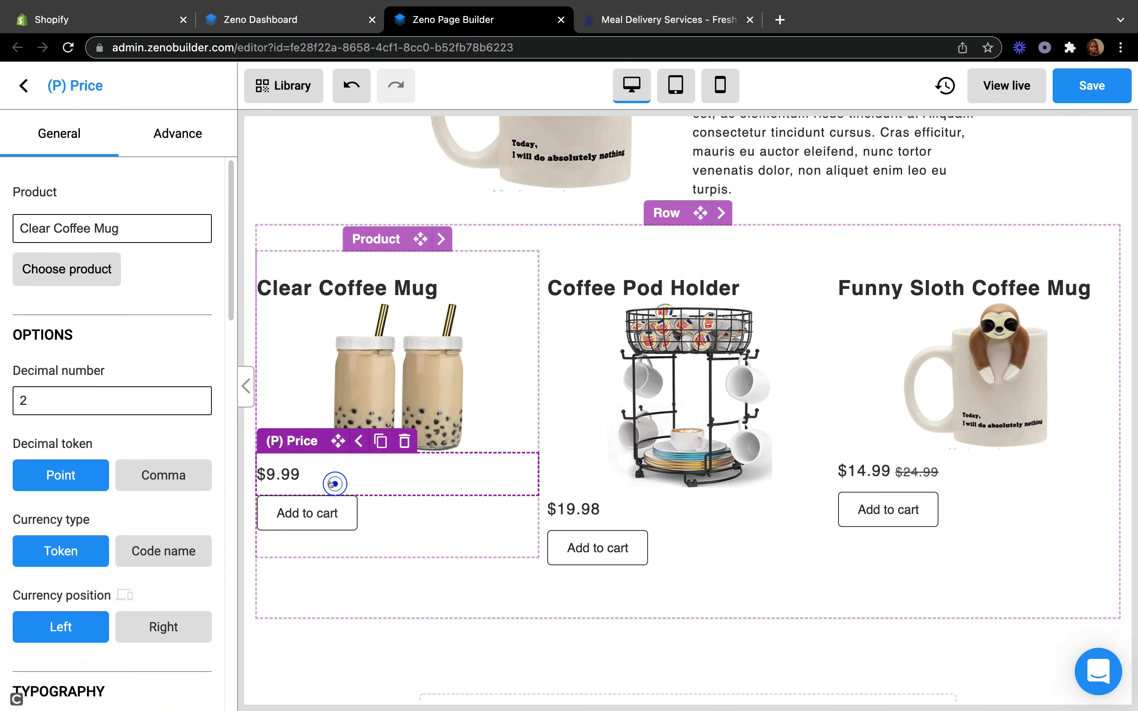
pyautogui.scroll(-5, 319, 475)
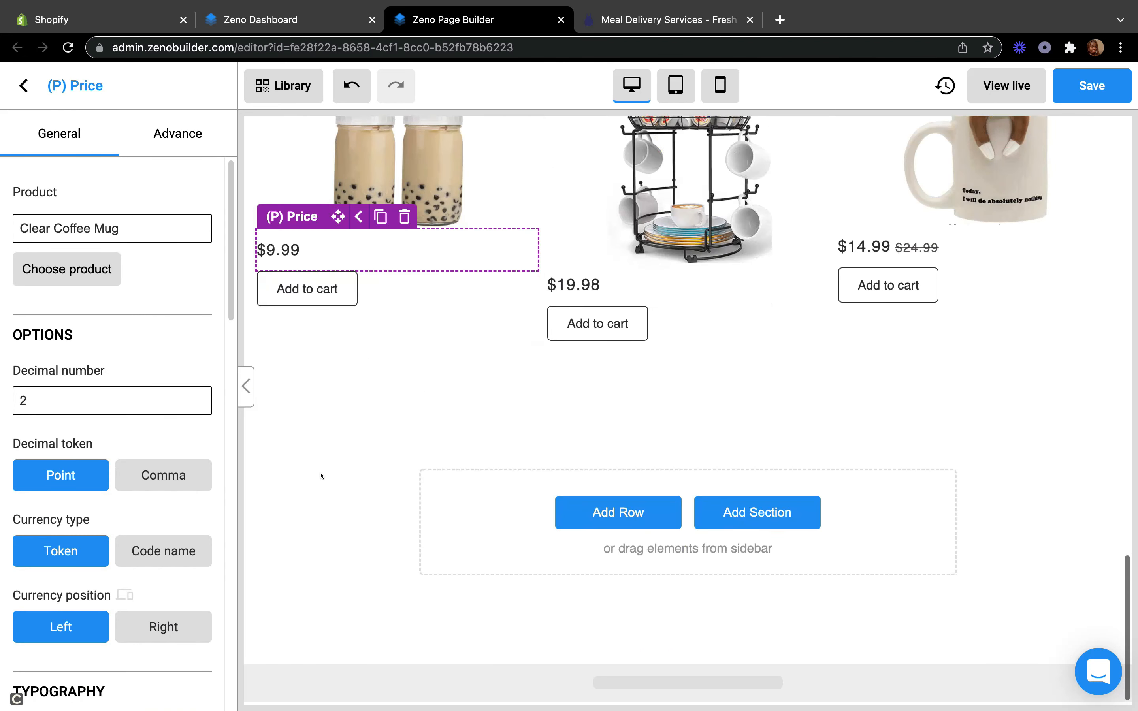
pyautogui.scroll(5, 318, 473)
pyautogui.scroll(-10, 42, 436)
pyautogui.scroll(-15, 43, 436)
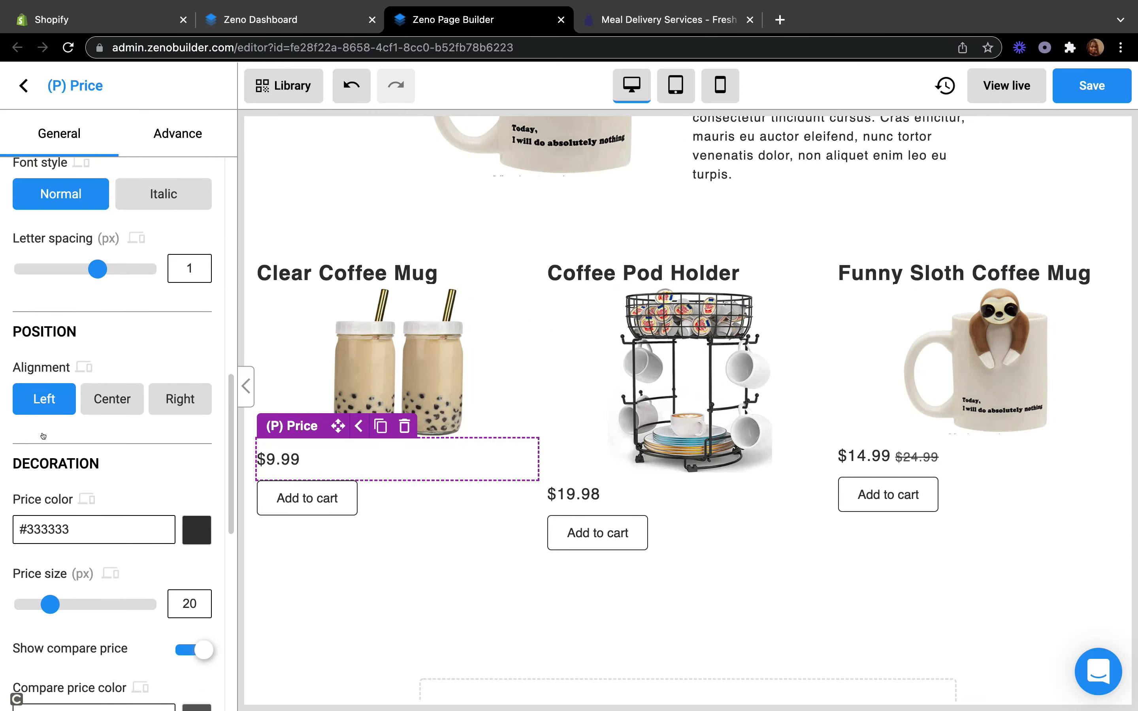
pyautogui.scroll(-5, 46, 437)
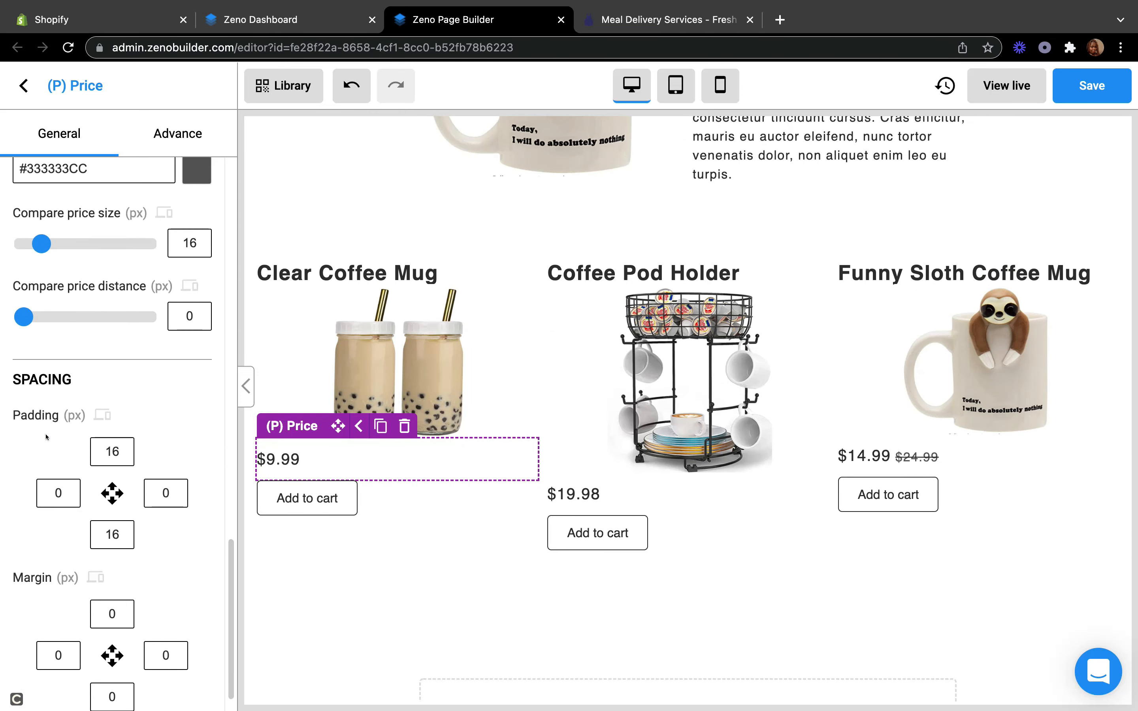
pyautogui.scroll(10, 46, 437)
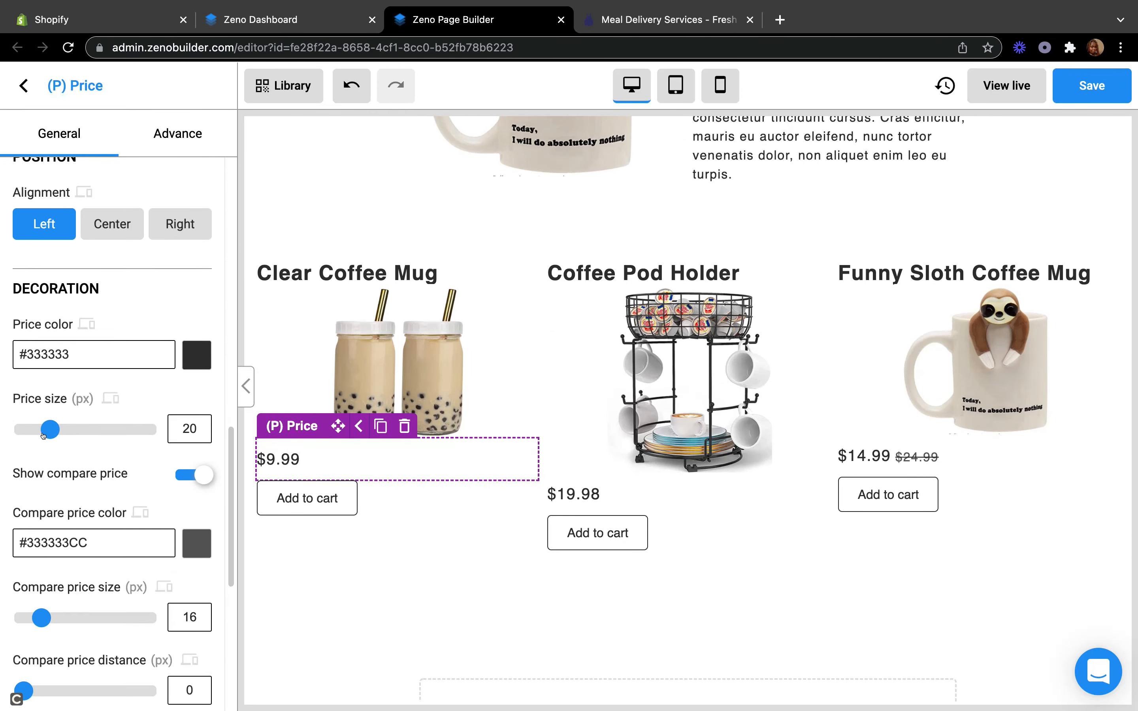
pyautogui.scroll(5, 47, 437)
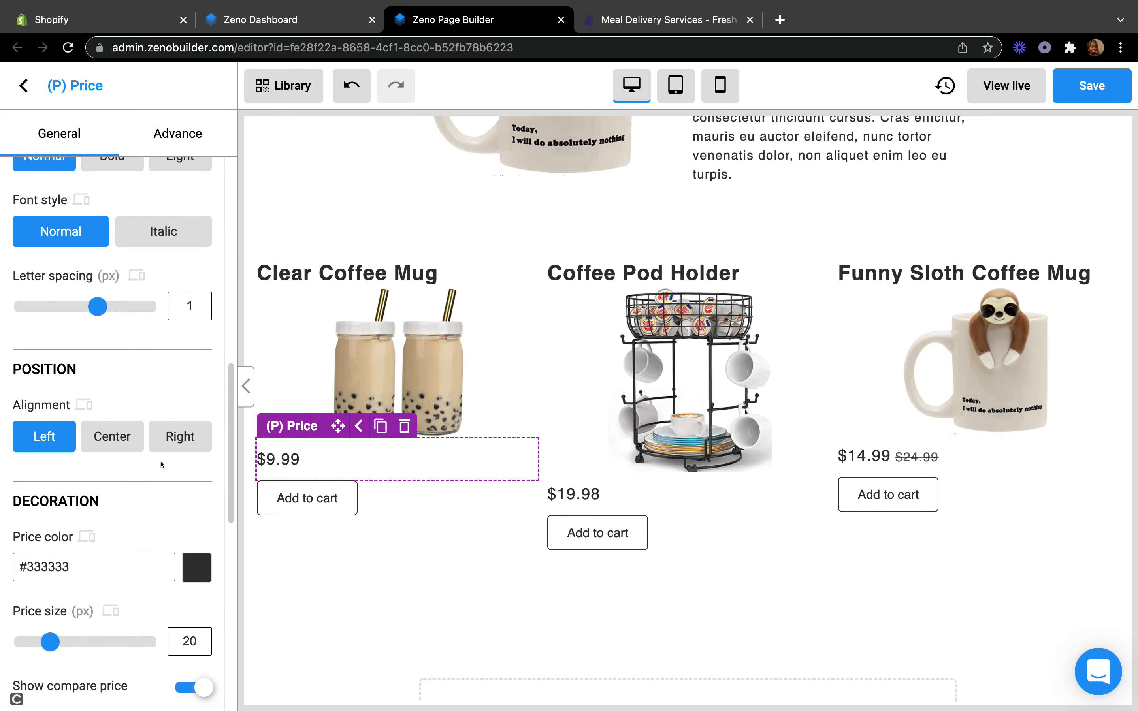
pyautogui.click(116, 442)
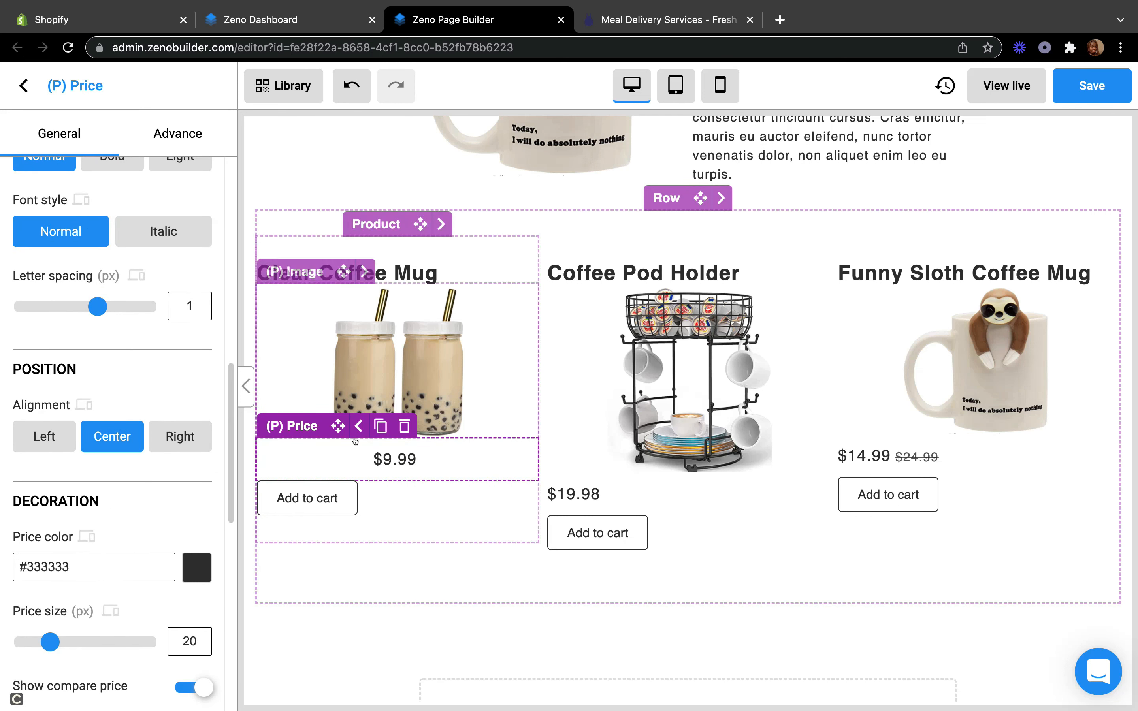
# Step: Center-align the Add to cart button of the Clear Coffee Mug product
pyautogui.click(315, 503)
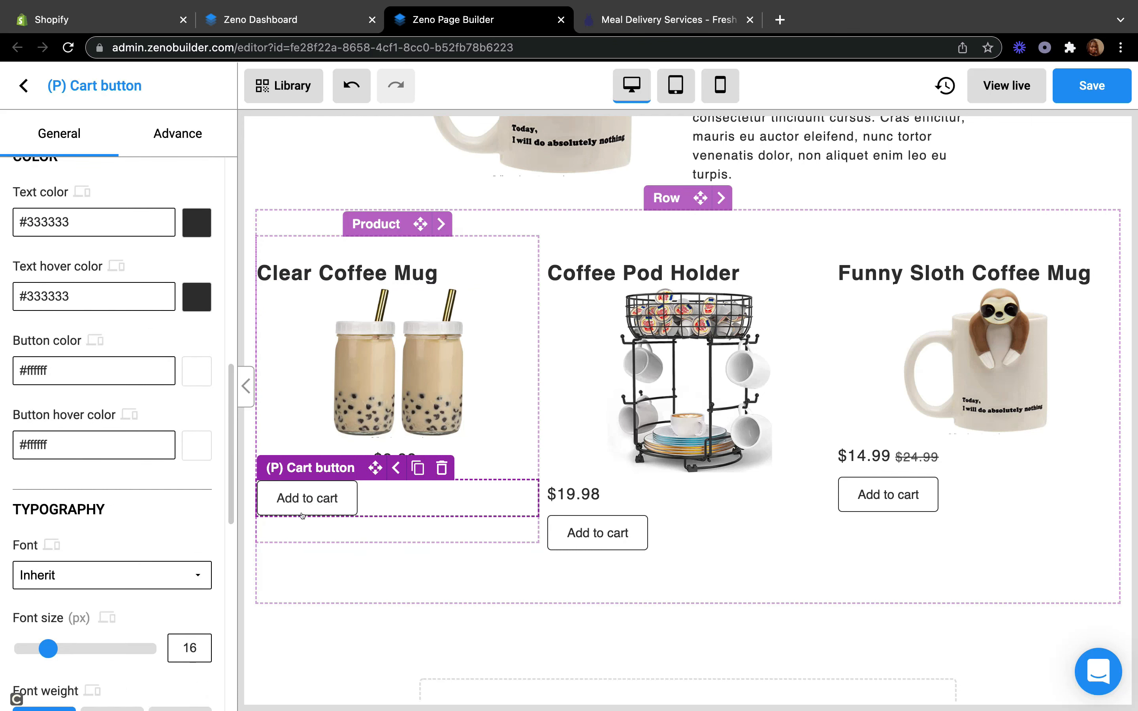
pyautogui.scroll(-8, 56, 319)
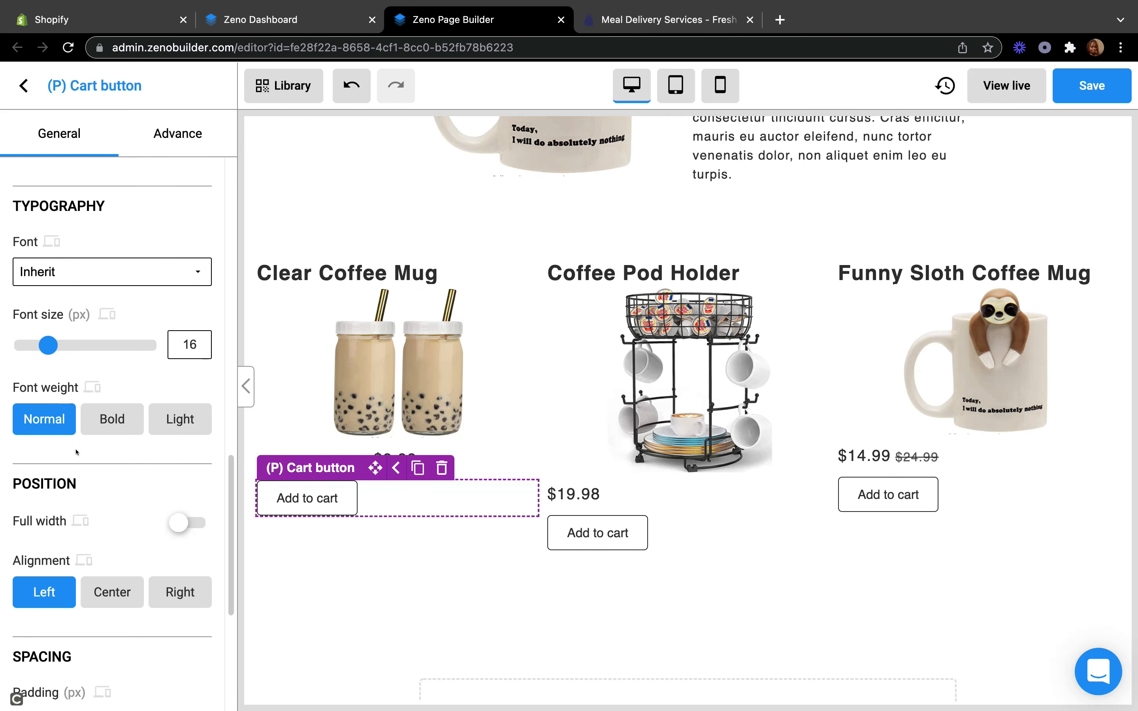
pyautogui.click(104, 524)
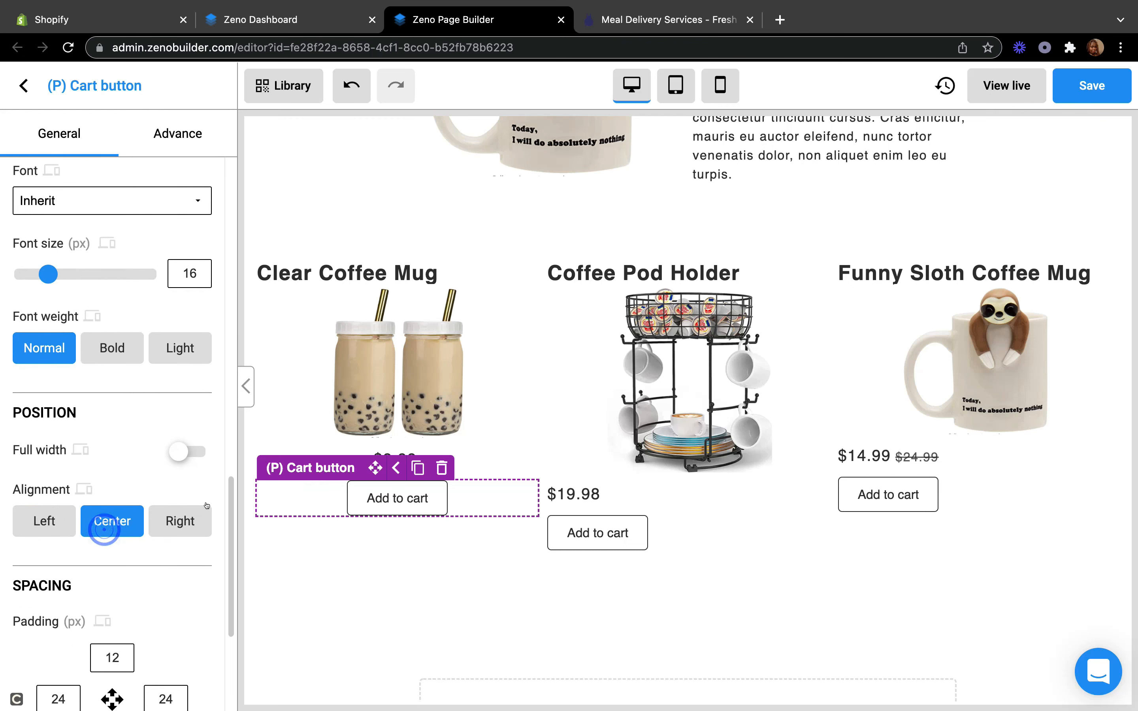
pyautogui.click(564, 414)
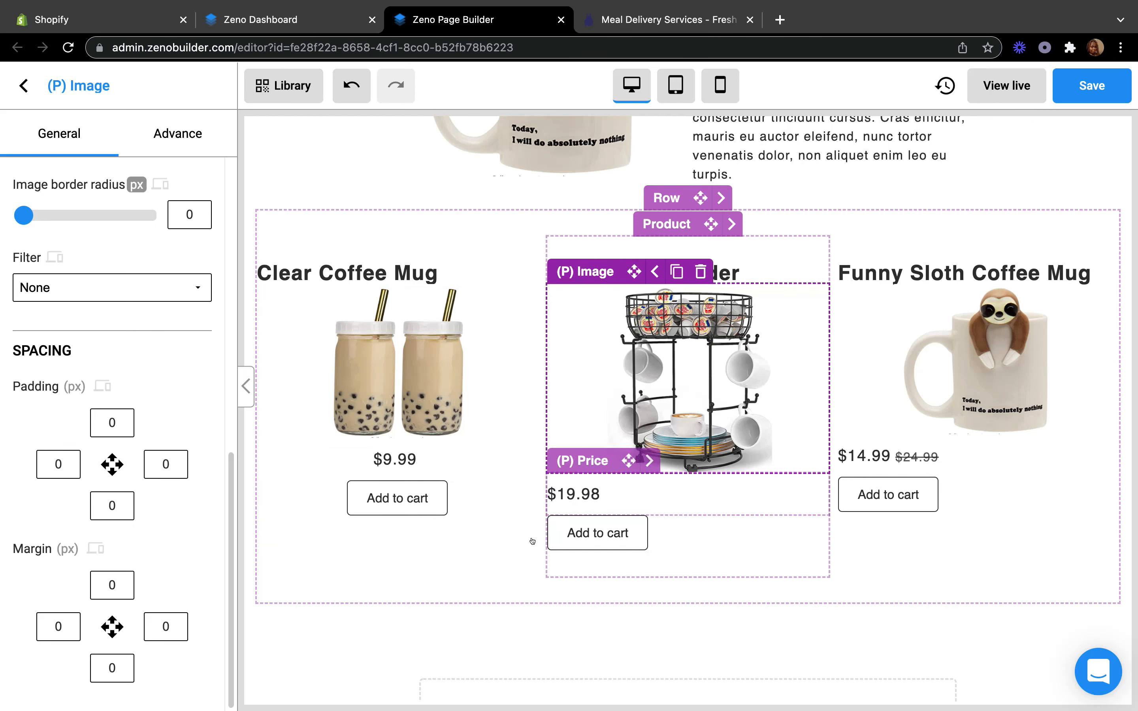
# Step: Compare the Clear Coffee Mug's Add to cart button with the banner's Shop Now button and set its font weight to Bold
pyautogui.click(388, 502)
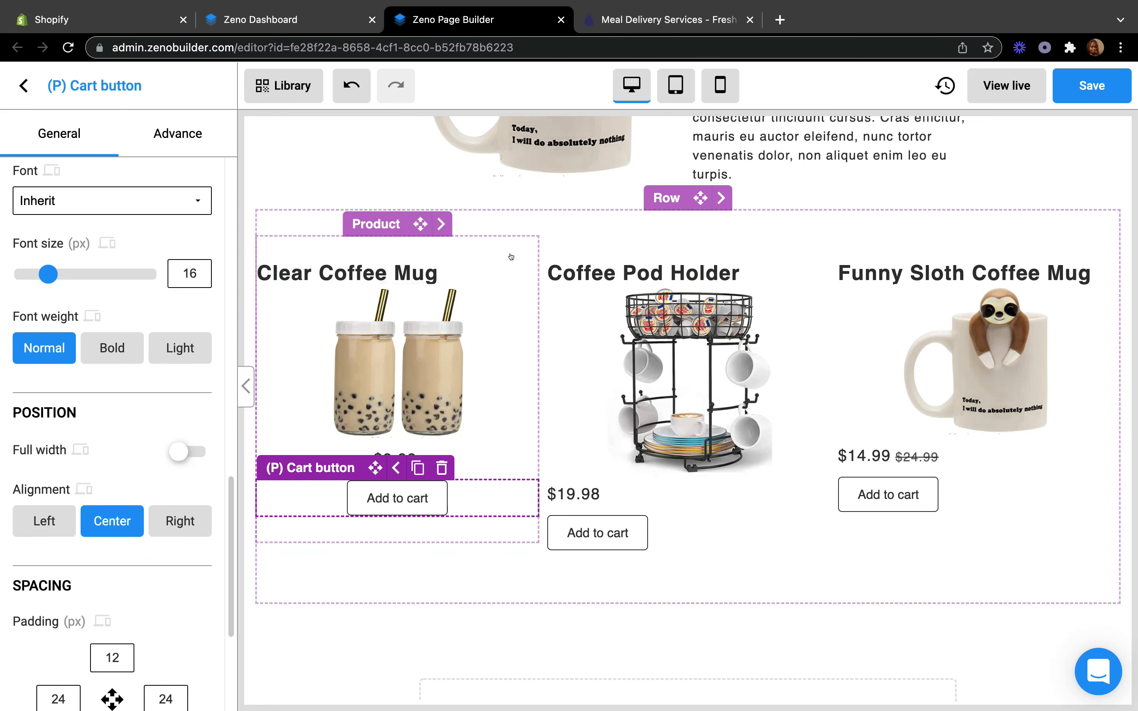
pyautogui.scroll(15, 512, 257)
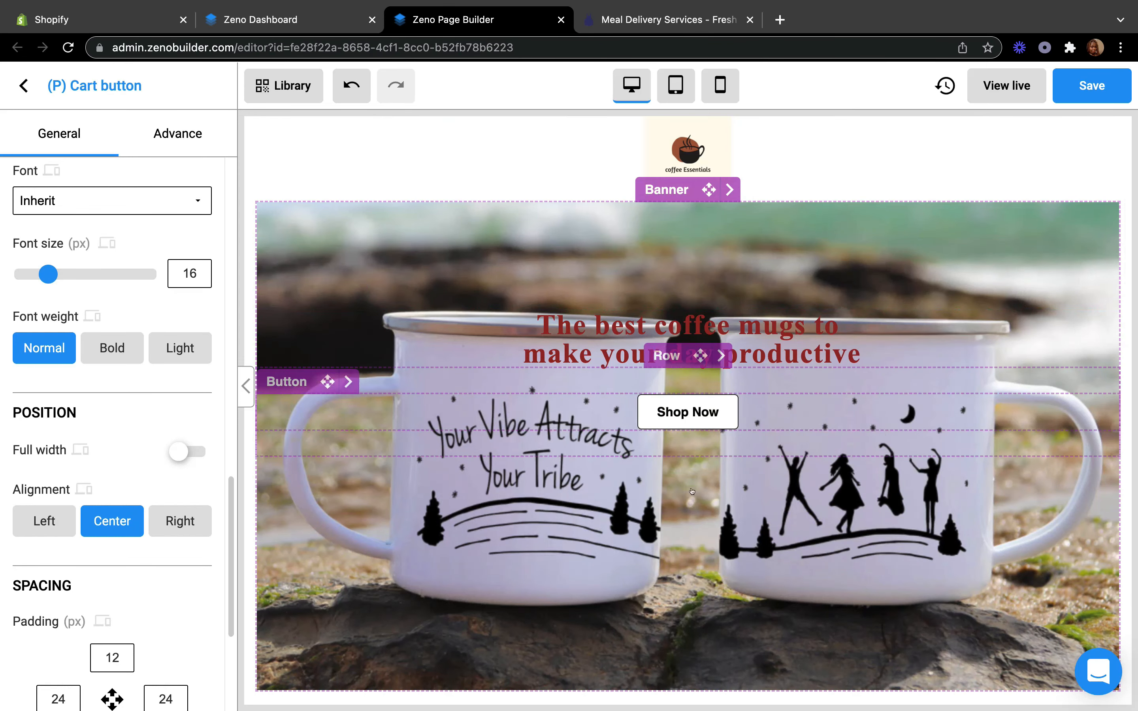
pyautogui.scroll(-2, 640, 406)
pyautogui.scroll(-10, 640, 405)
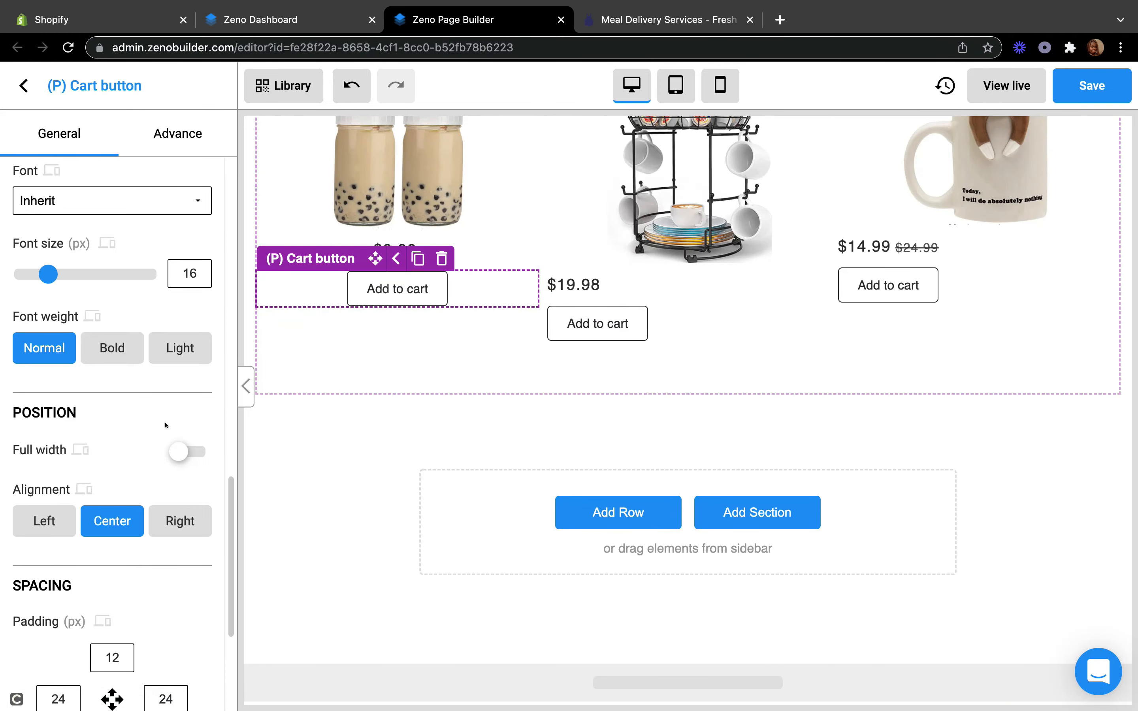
pyautogui.scroll(2, 174, 416)
pyautogui.click(112, 430)
pyautogui.scroll(10, 376, 306)
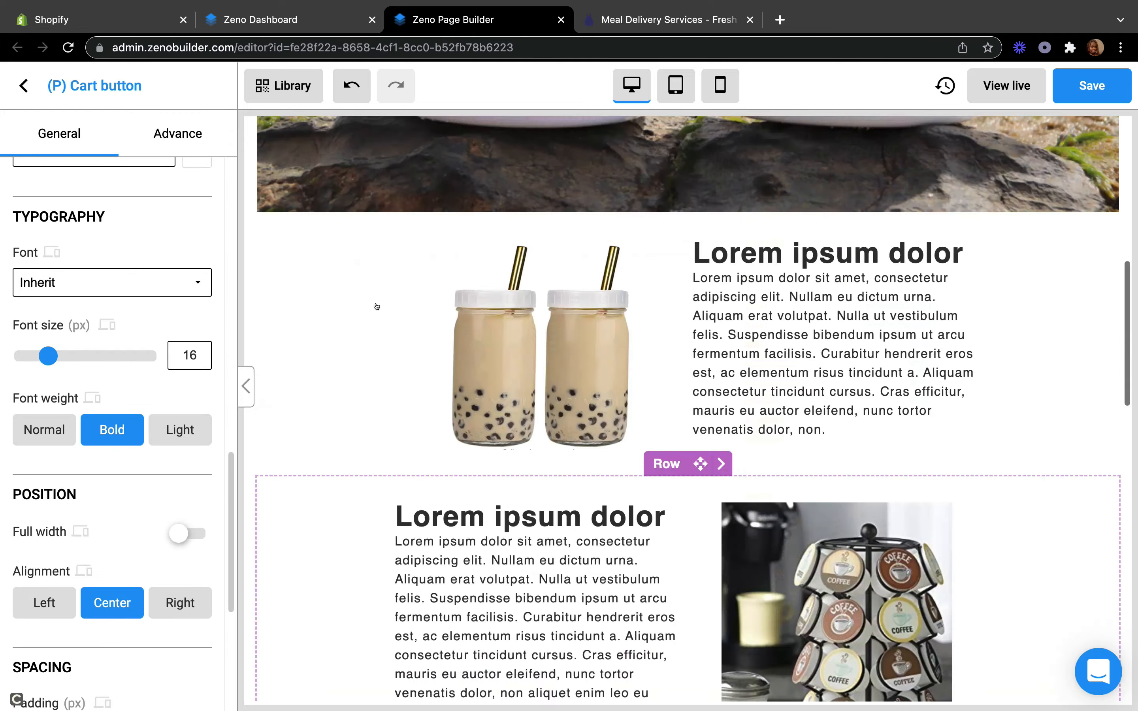
pyautogui.scroll(10, 377, 306)
pyautogui.scroll(-15, 673, 510)
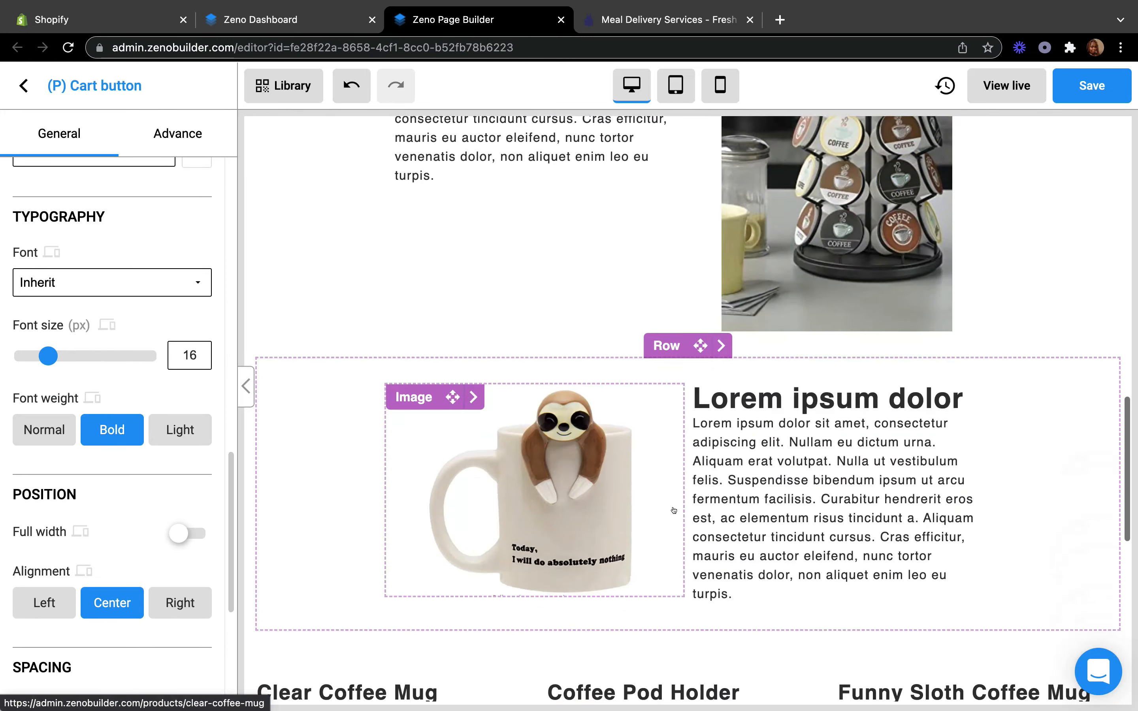
# Step: Center-align the price of the Coffee Pod Holder product
pyautogui.scroll(-5, 673, 510)
pyautogui.click(645, 333)
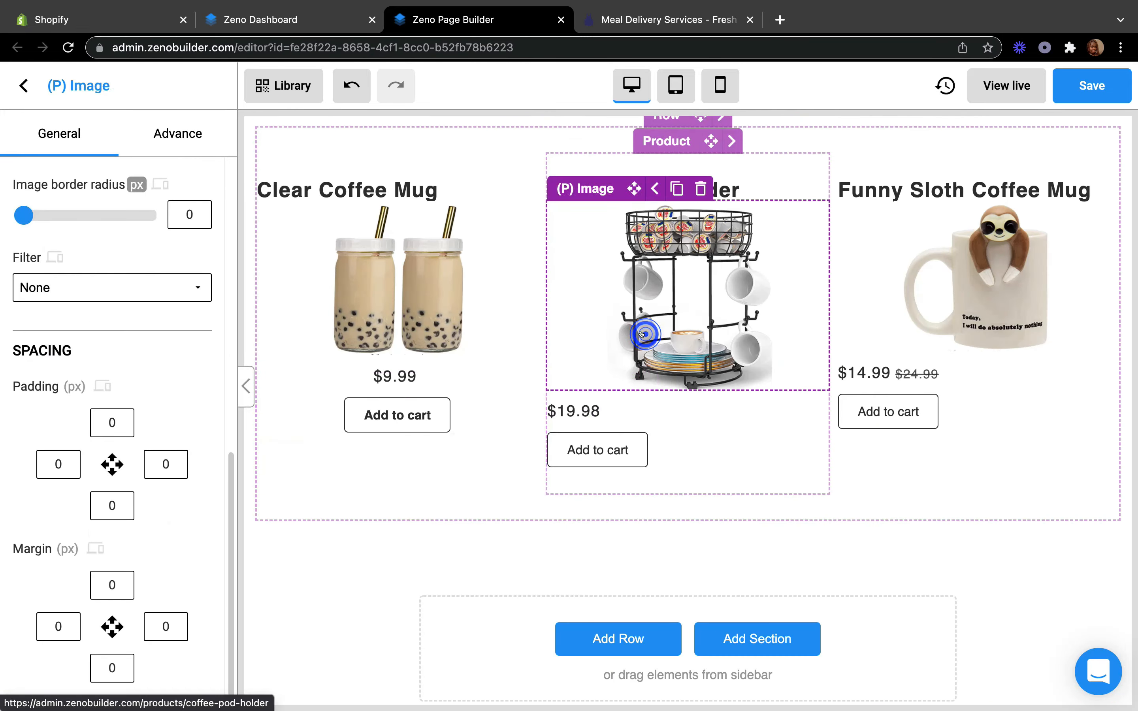
pyautogui.click(586, 418)
pyautogui.scroll(-5, 54, 561)
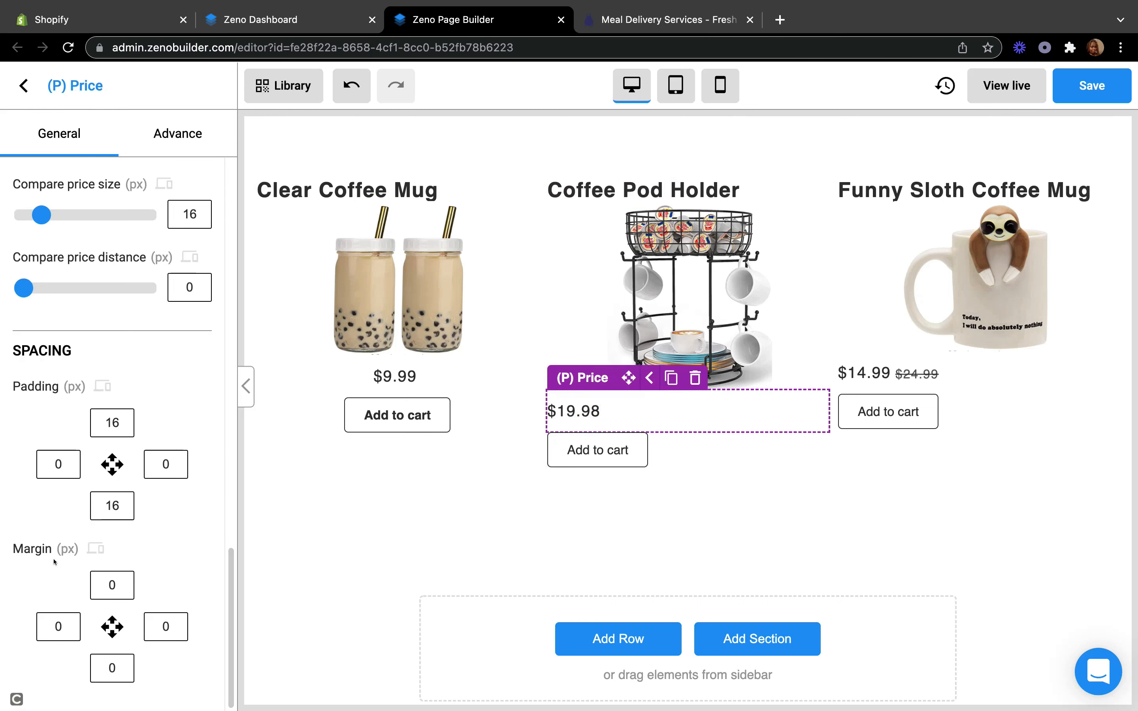
pyautogui.scroll(10, 54, 562)
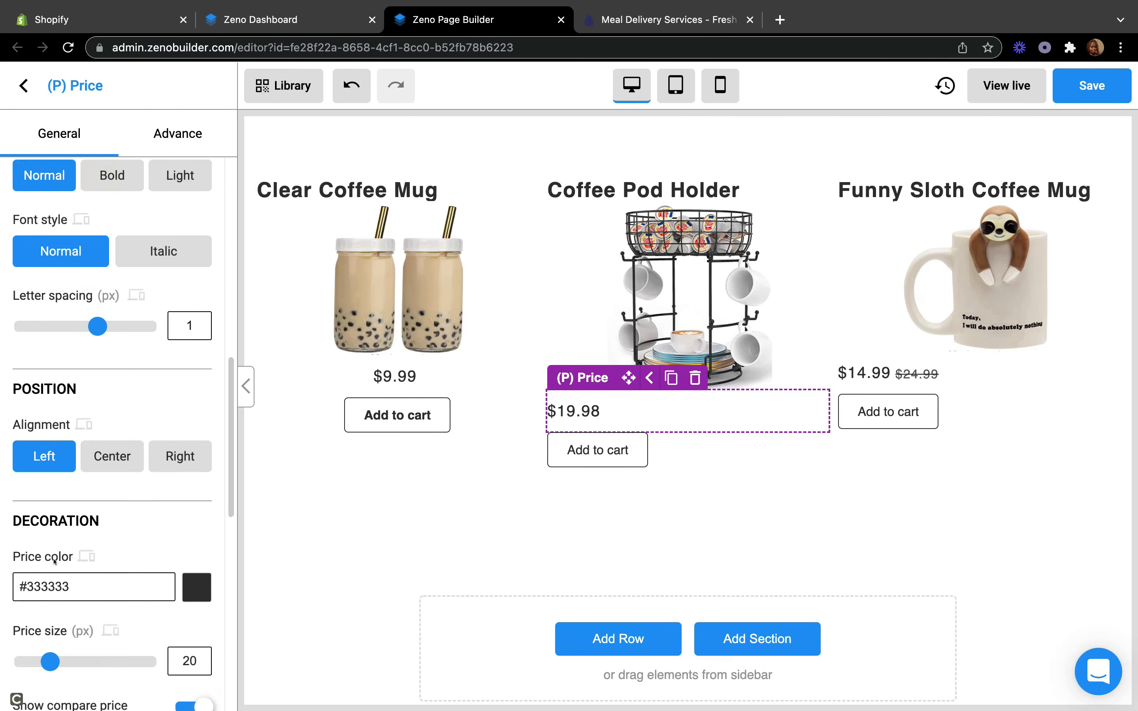
pyautogui.click(137, 535)
pyautogui.click(111, 570)
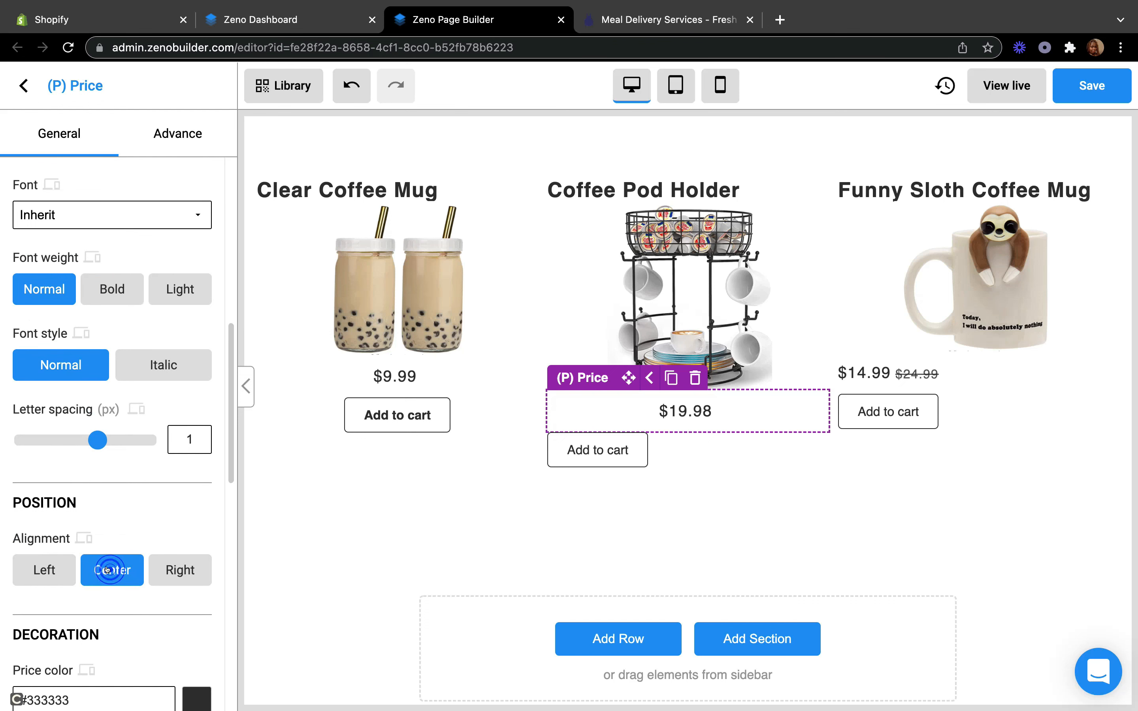
# Step: Center-align the Add to cart button of the Coffee Pod Holder product and set its font weight to Bold
pyautogui.click(575, 439)
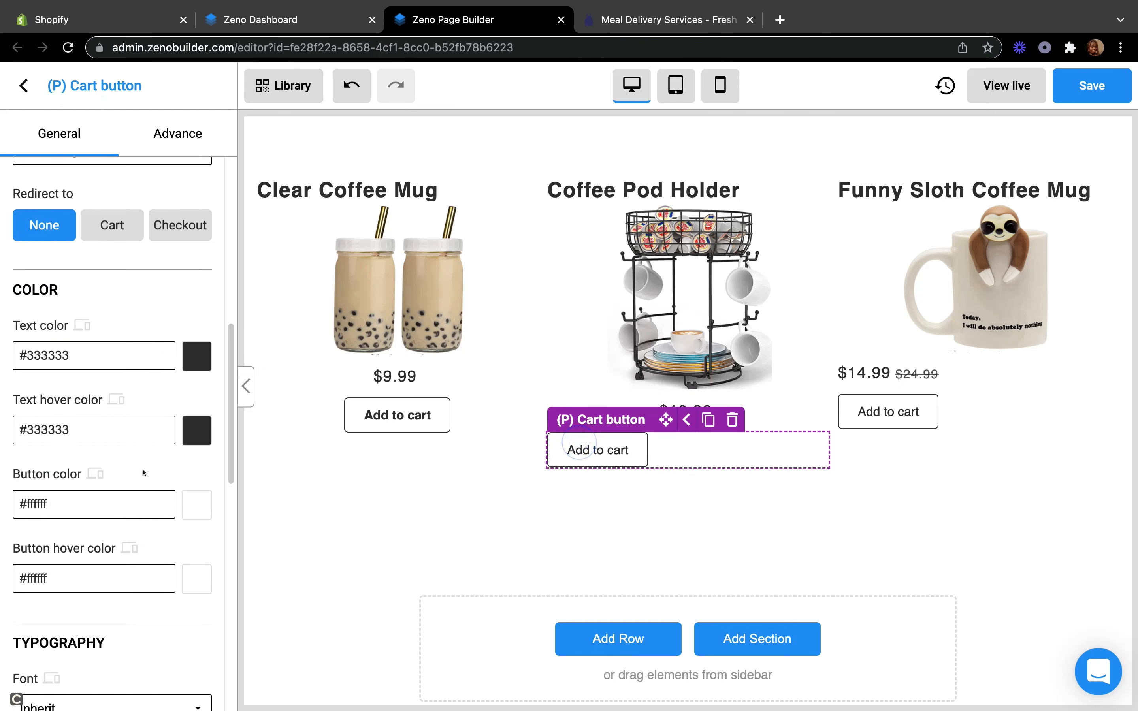
pyautogui.scroll(-8, 114, 560)
pyautogui.scroll(-3, 114, 560)
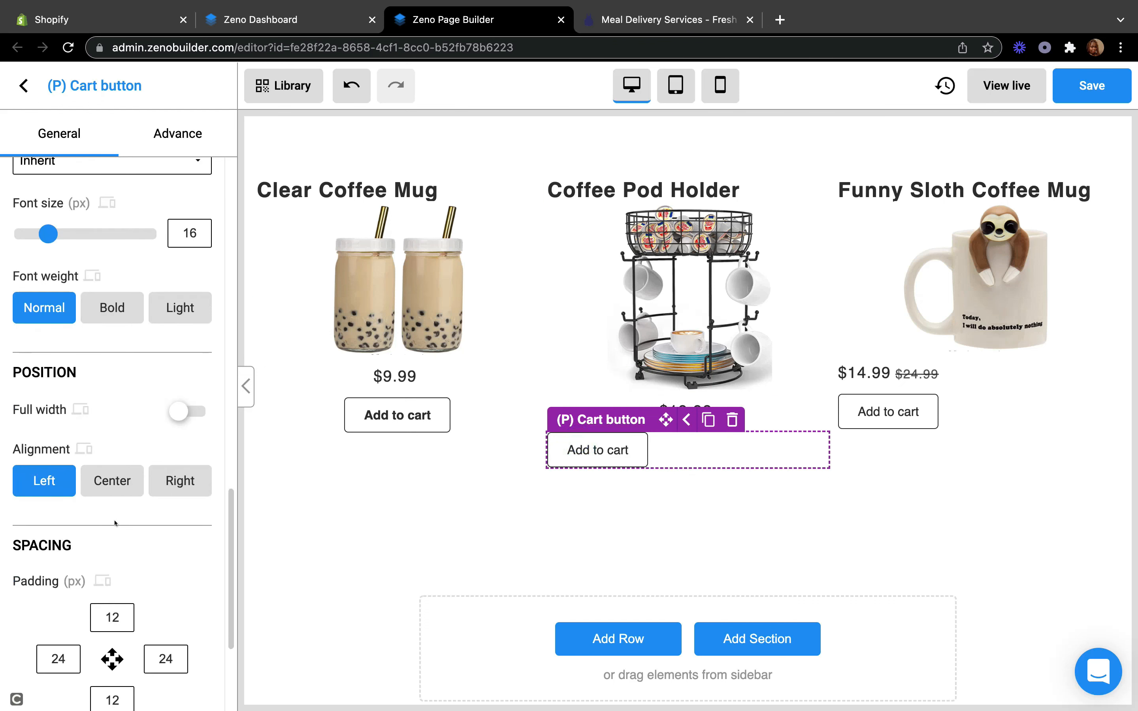
pyautogui.click(108, 487)
pyautogui.click(106, 307)
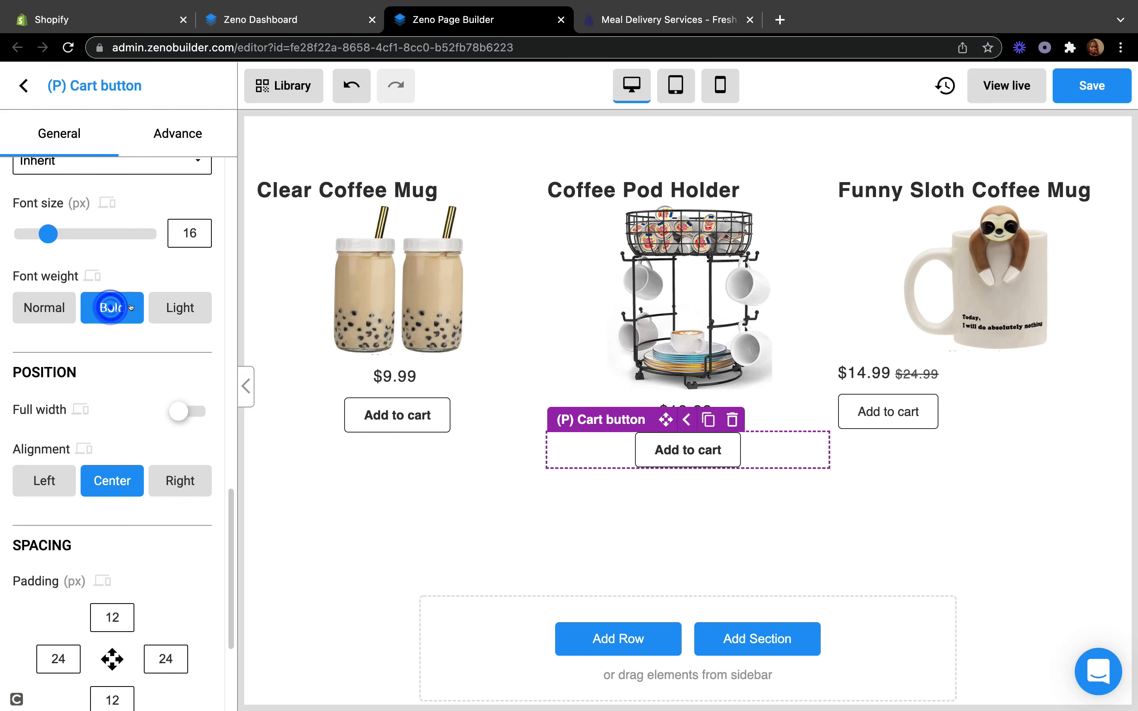
# Step: Center-align the Add to cart button of the Funny Sloth Coffee Mug product and set its font weight to Bold
pyautogui.click(868, 415)
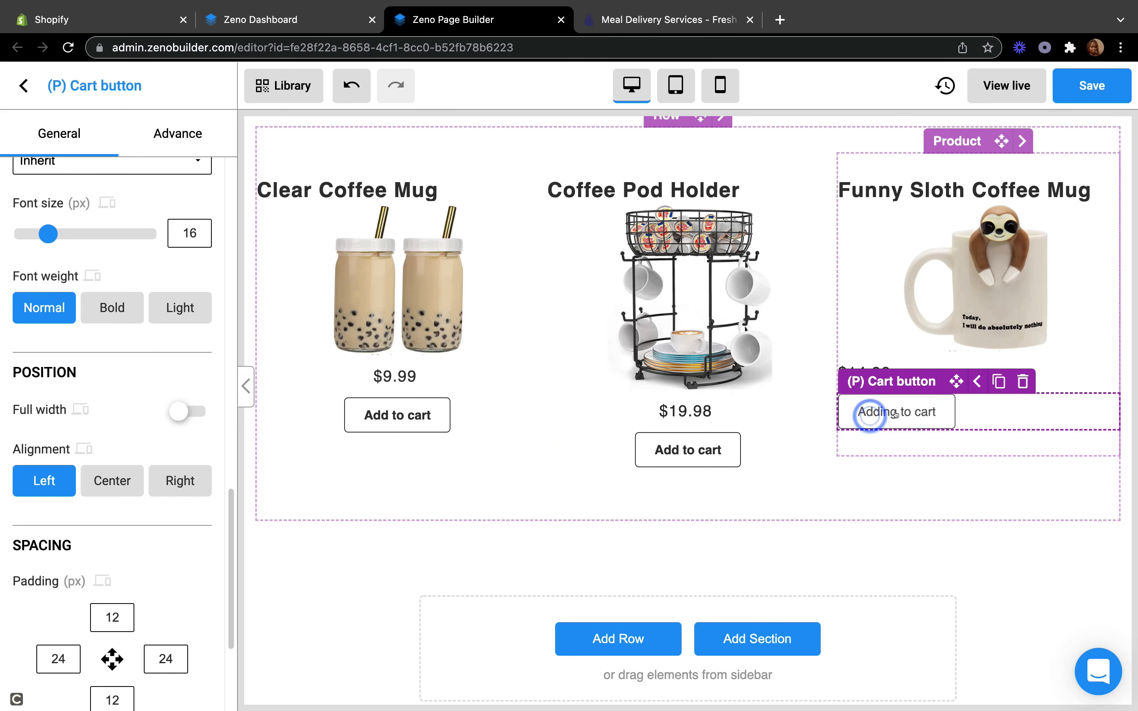
pyautogui.click(113, 478)
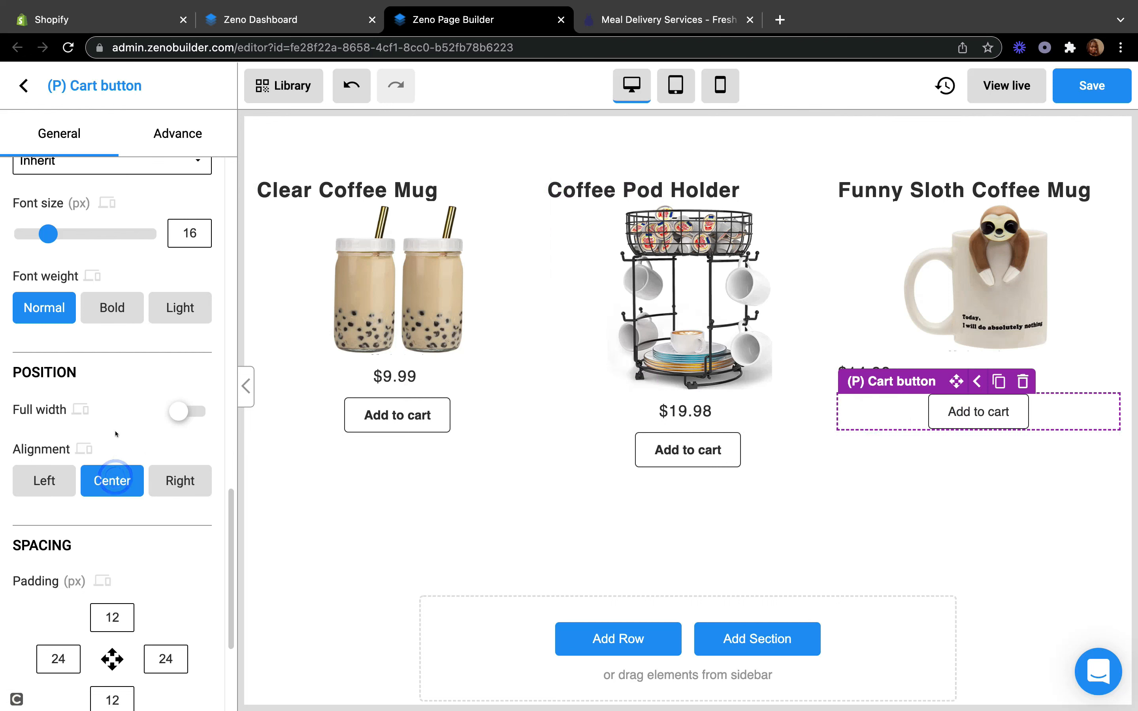
pyautogui.click(106, 316)
# Step: Center-align the price of the Funny Sloth Coffee Mug product
pyautogui.click(927, 480)
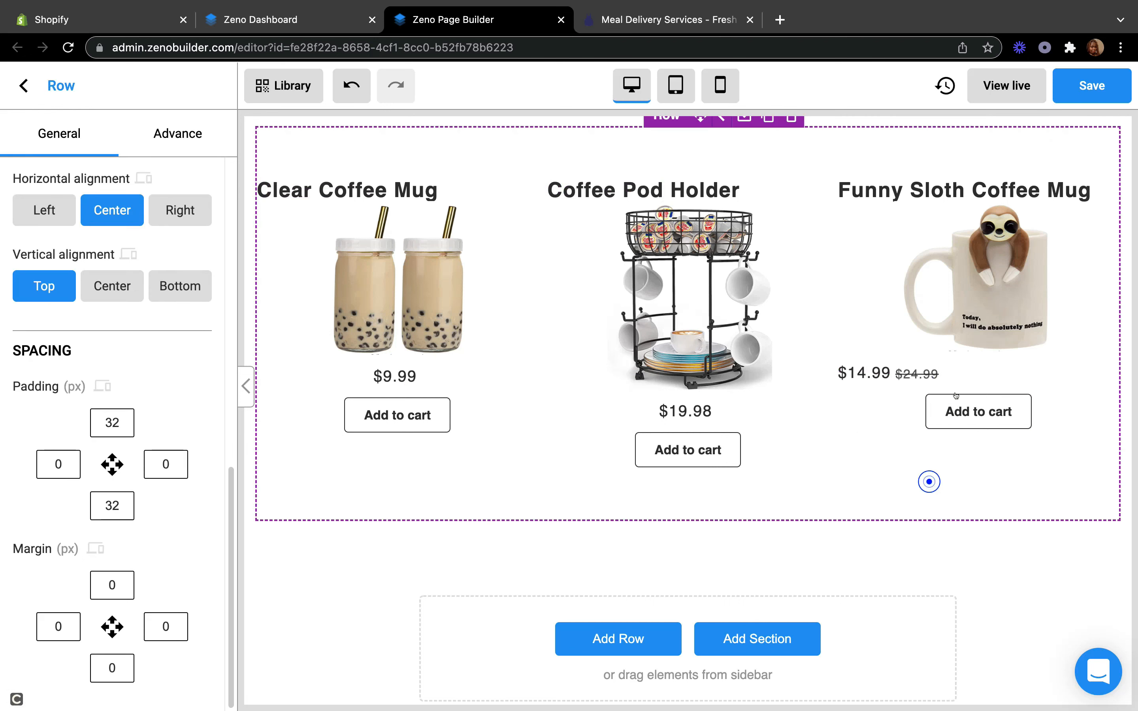
pyautogui.click(861, 372)
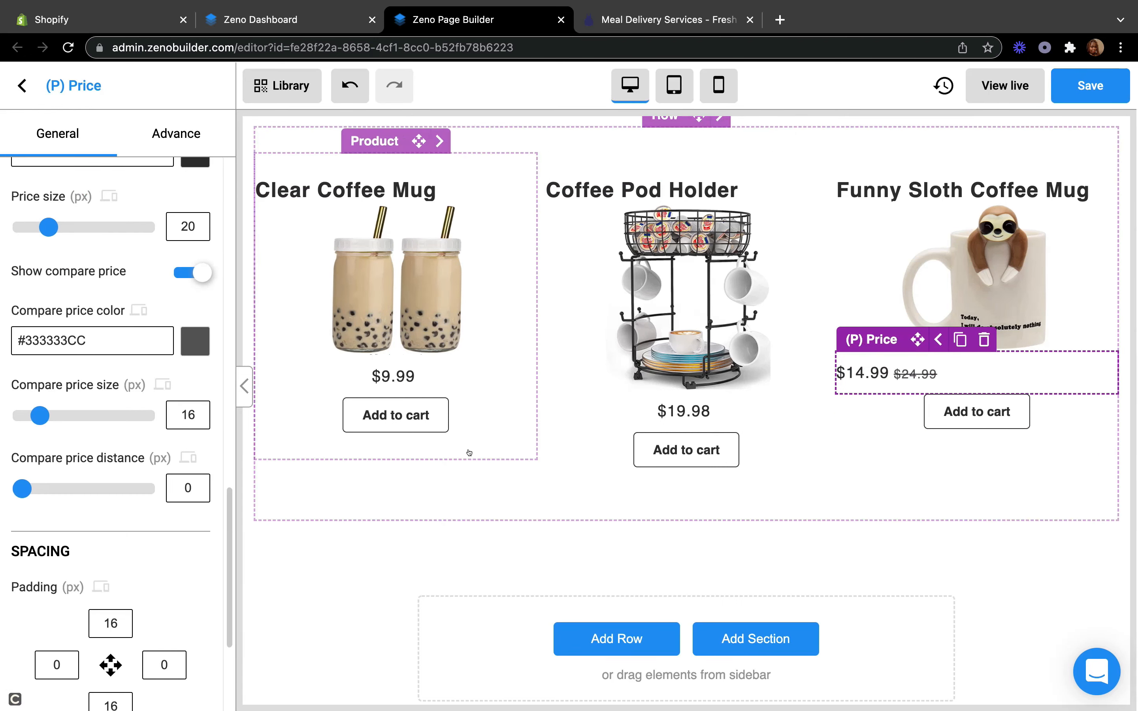
pyautogui.scroll(6, 159, 450)
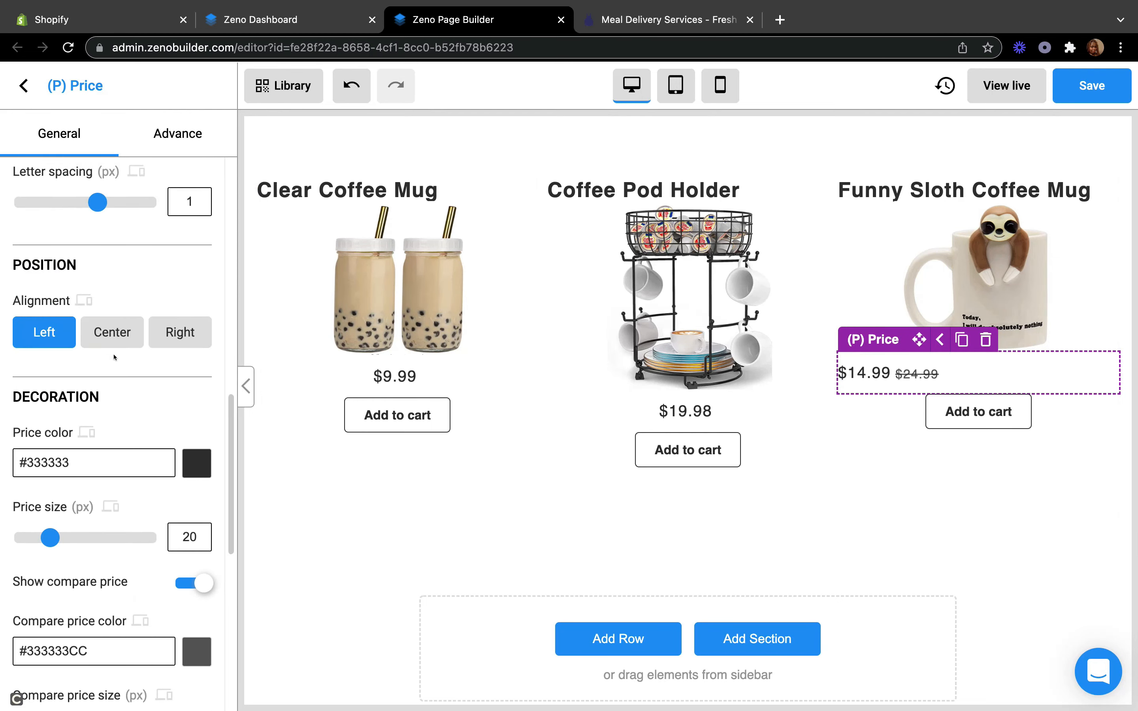
pyautogui.click(112, 331)
pyautogui.scroll(5, 942, 491)
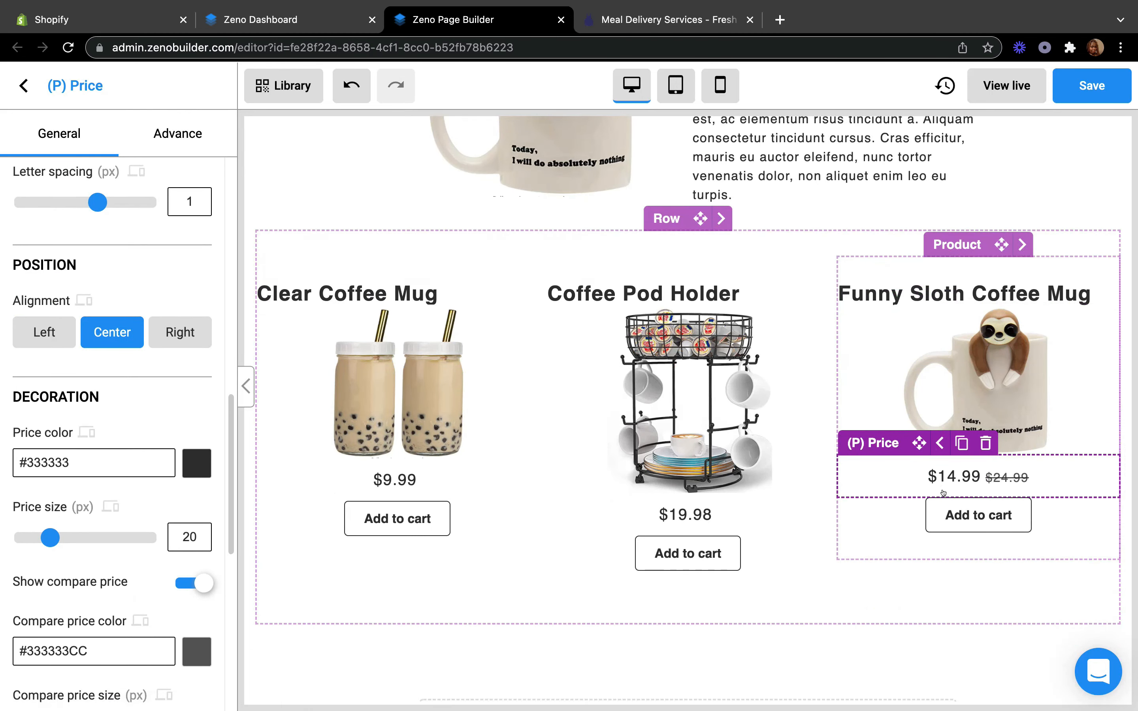
# Step: Center-align the title of the Clear Coffee Mug product
pyautogui.click(696, 435)
pyautogui.click(394, 432)
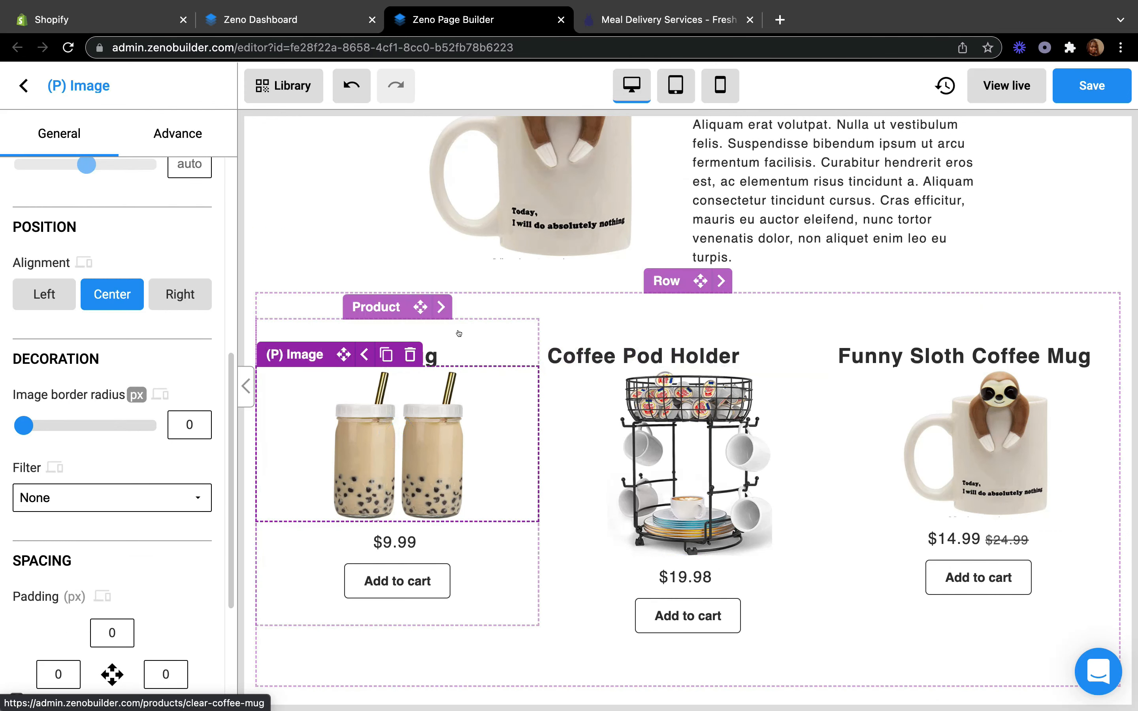
pyautogui.click(472, 347)
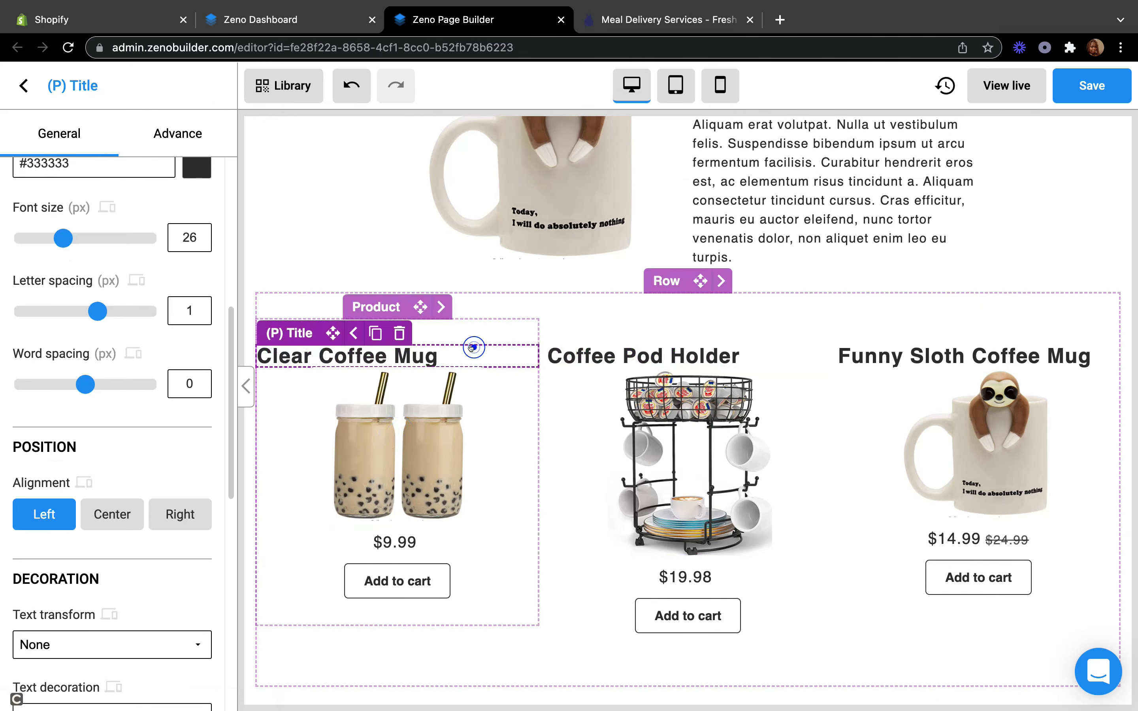
pyautogui.click(379, 347)
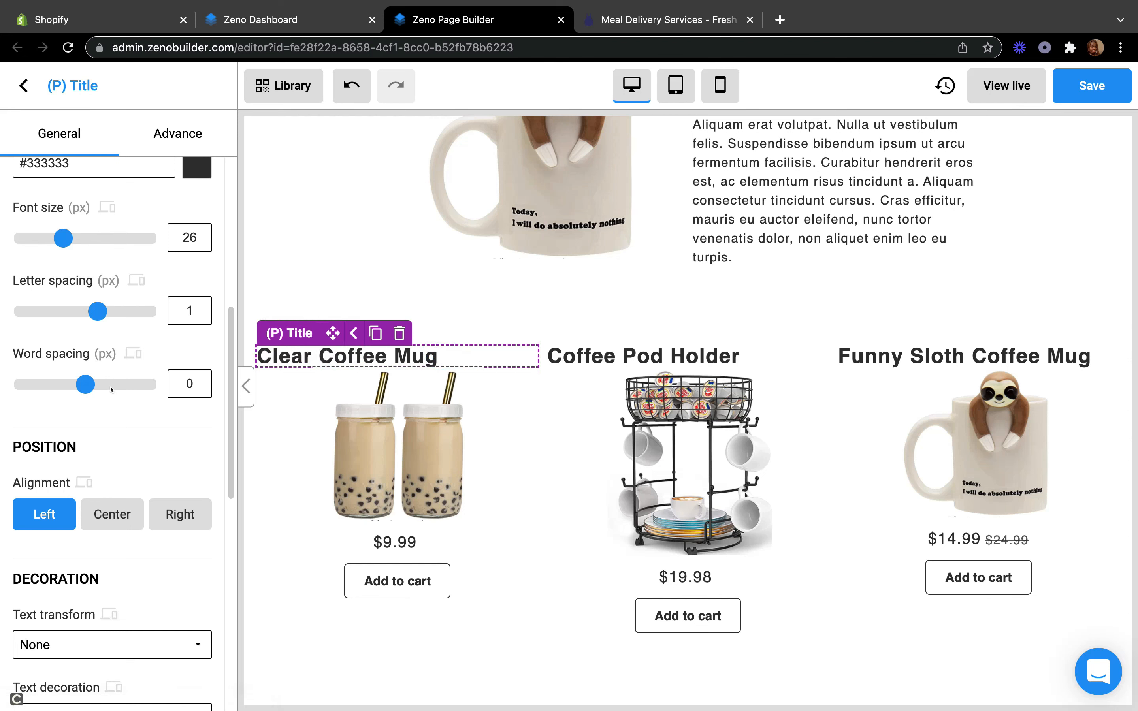
pyautogui.scroll(3, 113, 383)
pyautogui.scroll(-5, 111, 390)
pyautogui.click(108, 415)
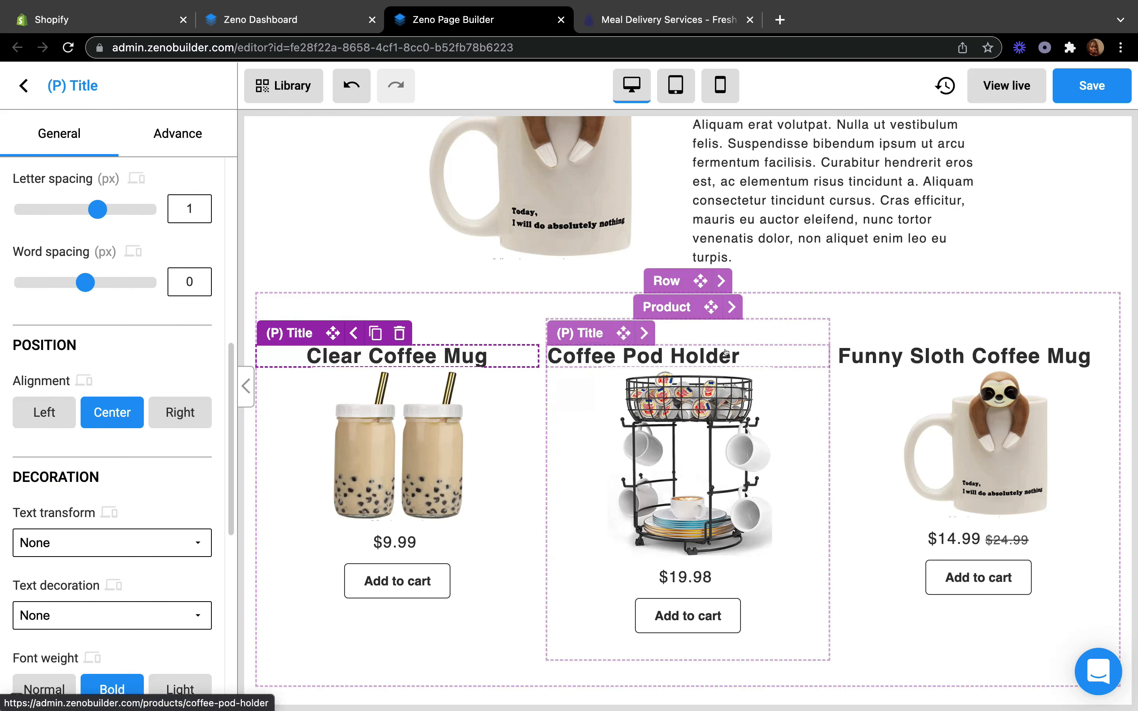
# Step: Center-align the title of the Coffee Pod Holder product
pyautogui.click(739, 349)
pyautogui.click(750, 370)
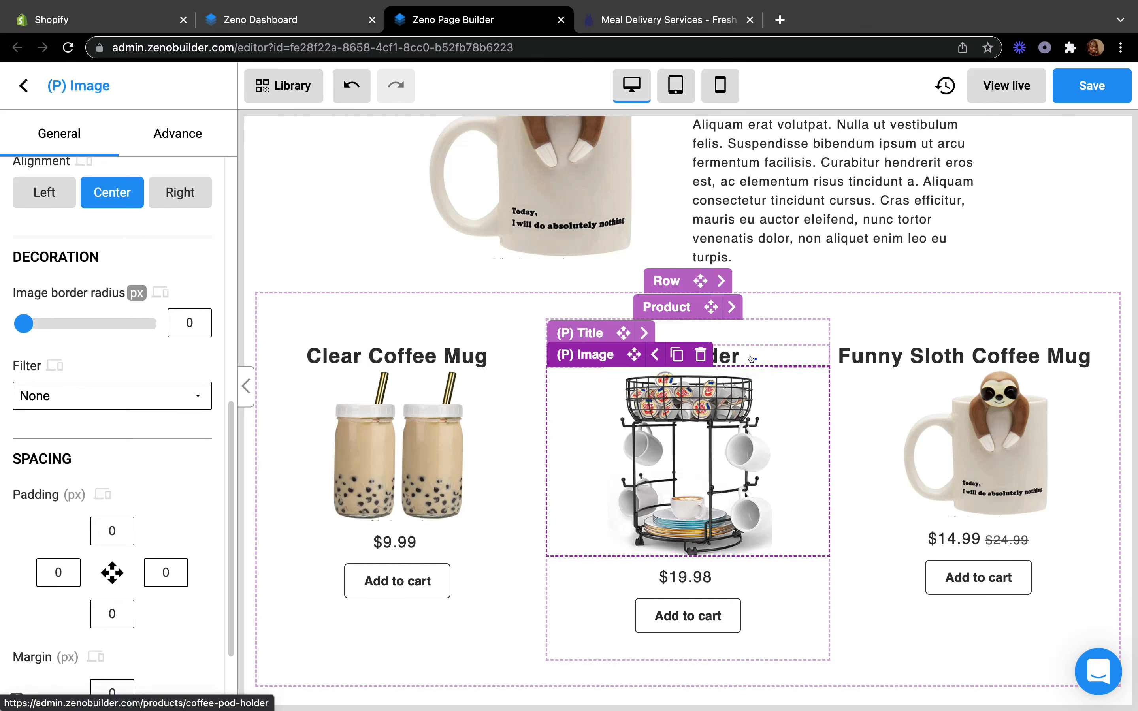
pyautogui.click(752, 356)
pyautogui.click(127, 399)
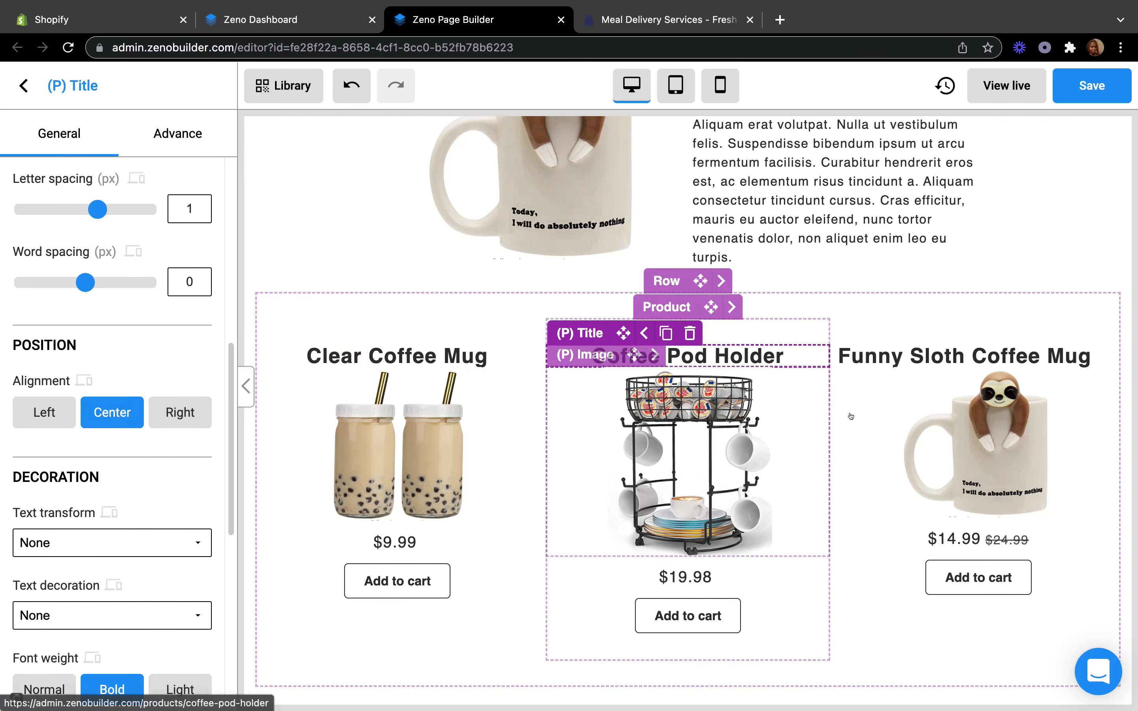
# Step: Center-align the title of the Funny Sloth Coffee Mug product
pyautogui.click(1030, 353)
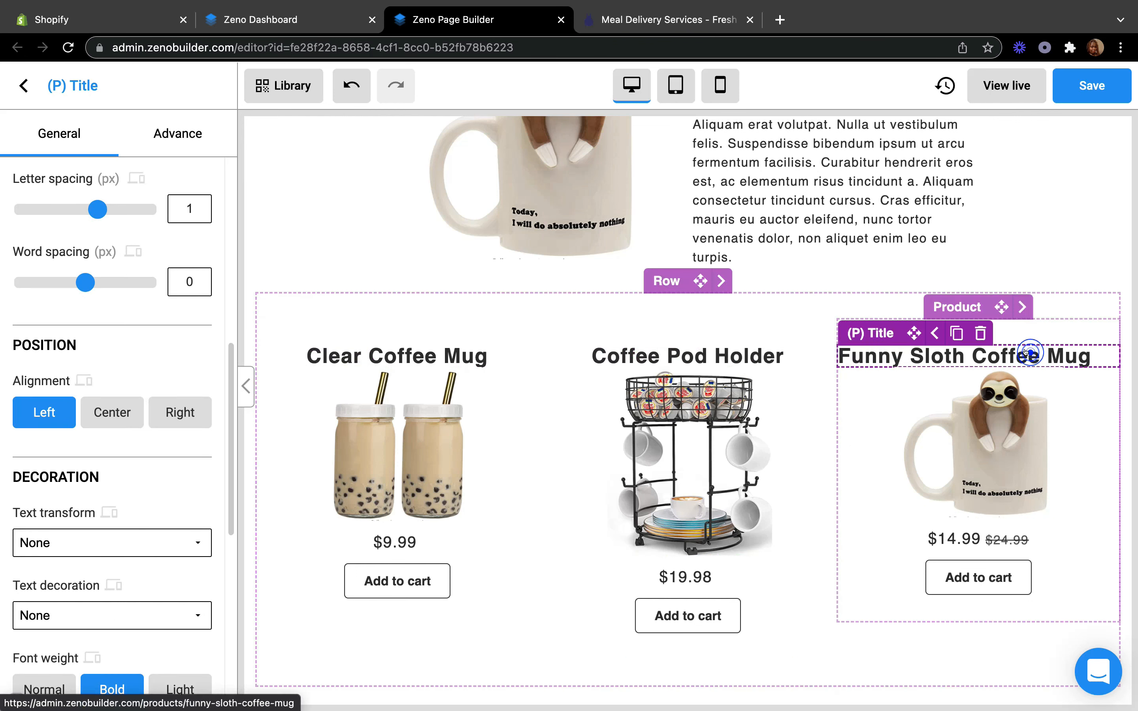
pyautogui.click(134, 413)
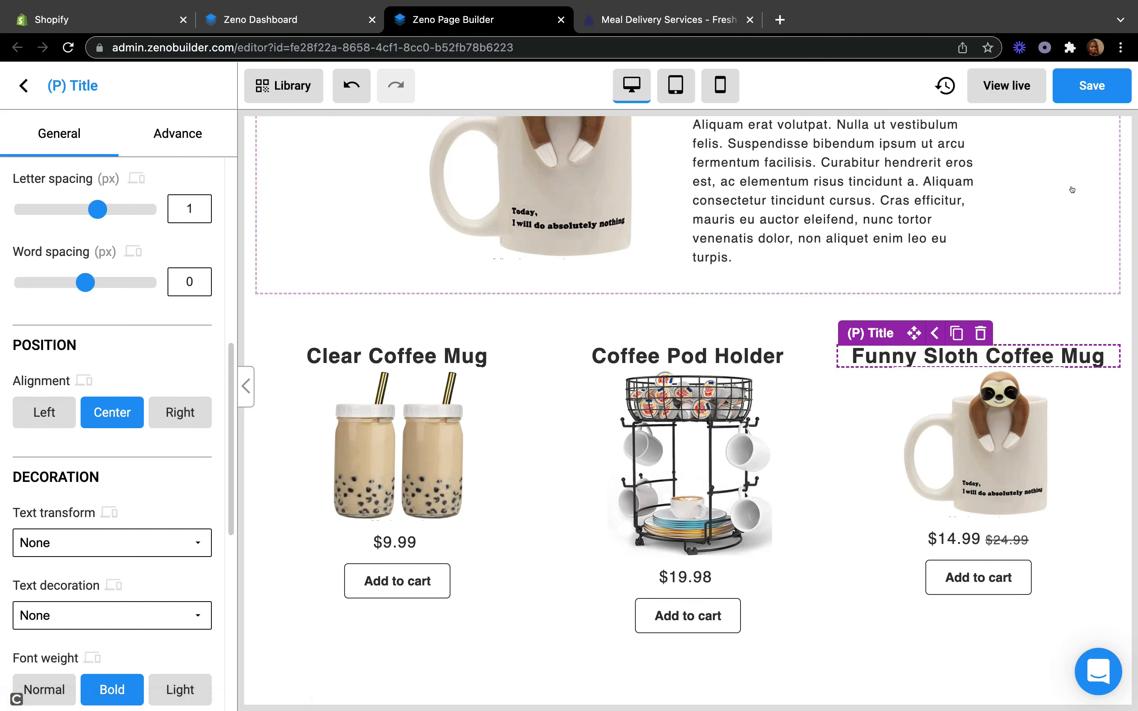
pyautogui.scroll(-2, 1067, 213)
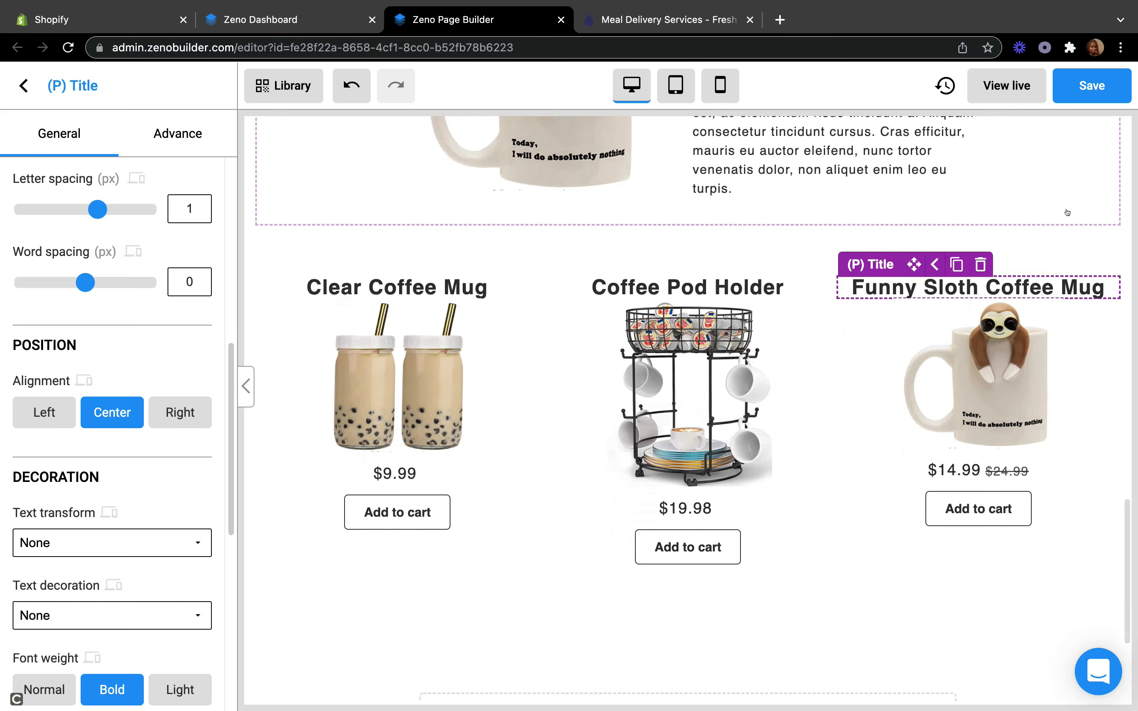
pyautogui.scroll(3, 1068, 213)
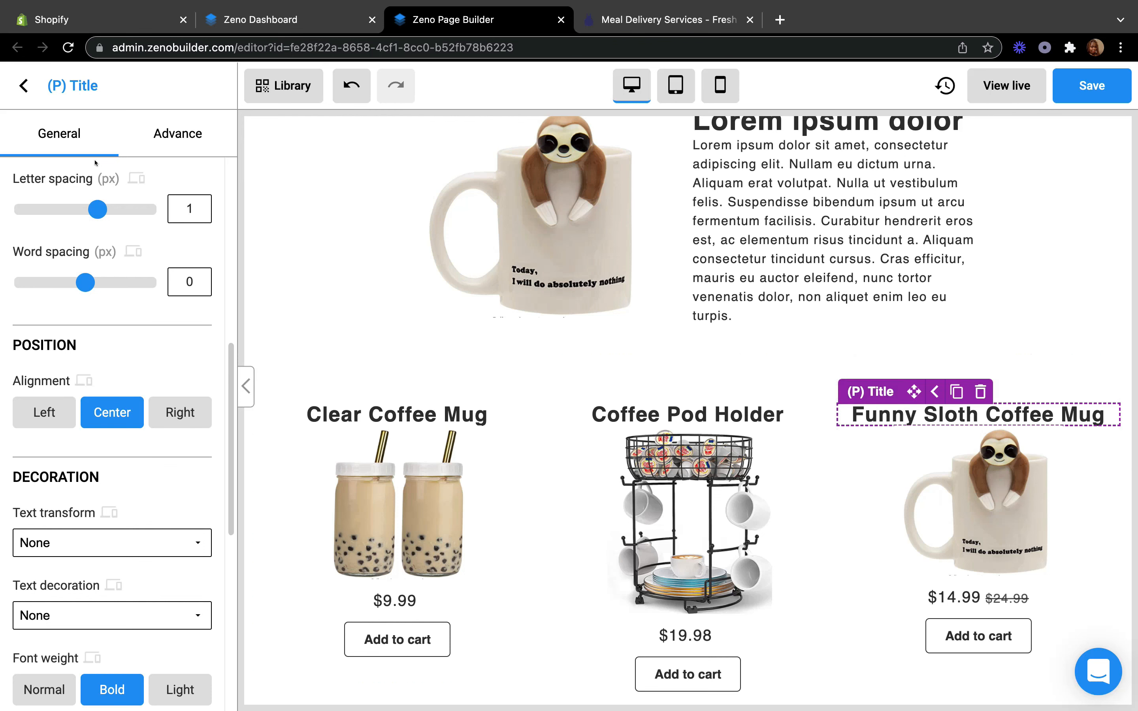
# Step: Insert a new row between the last image-and-text row and the product row, with a single-column desktop layout
pyautogui.click(36, 84)
pyautogui.scroll(5, 115, 382)
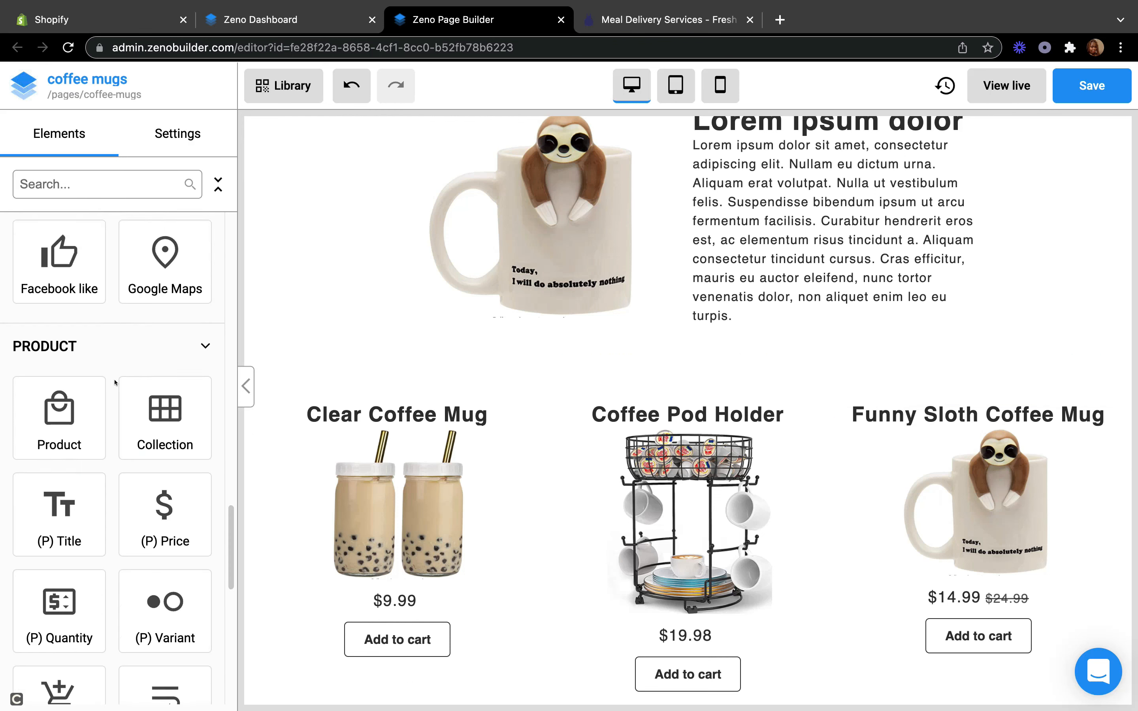
pyautogui.scroll(10, 115, 383)
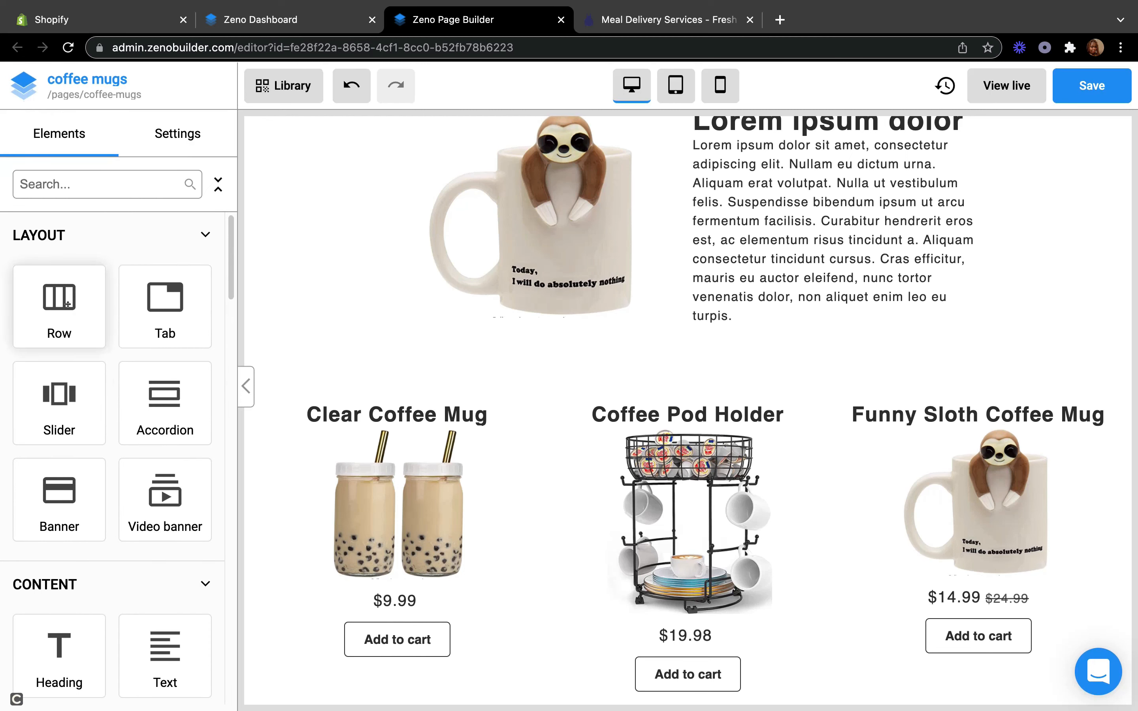
pyautogui.moveTo(409, 374); pyautogui.dragTo(636, 351)
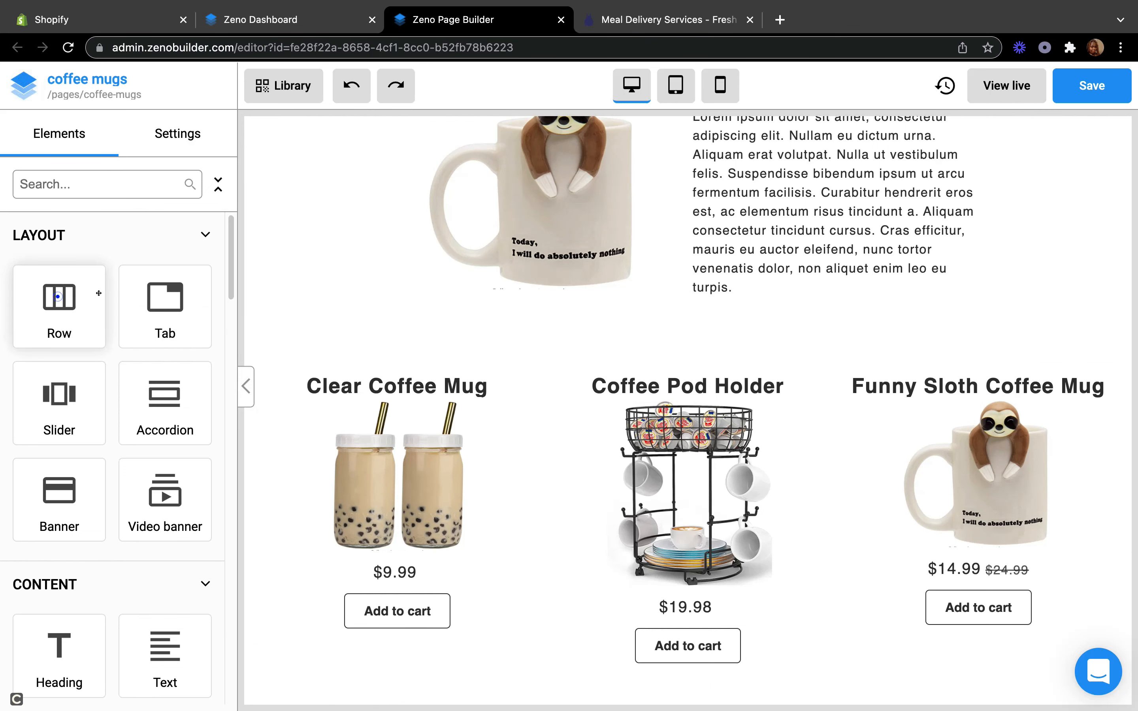
pyautogui.moveTo(57, 295); pyautogui.dragTo(648, 314)
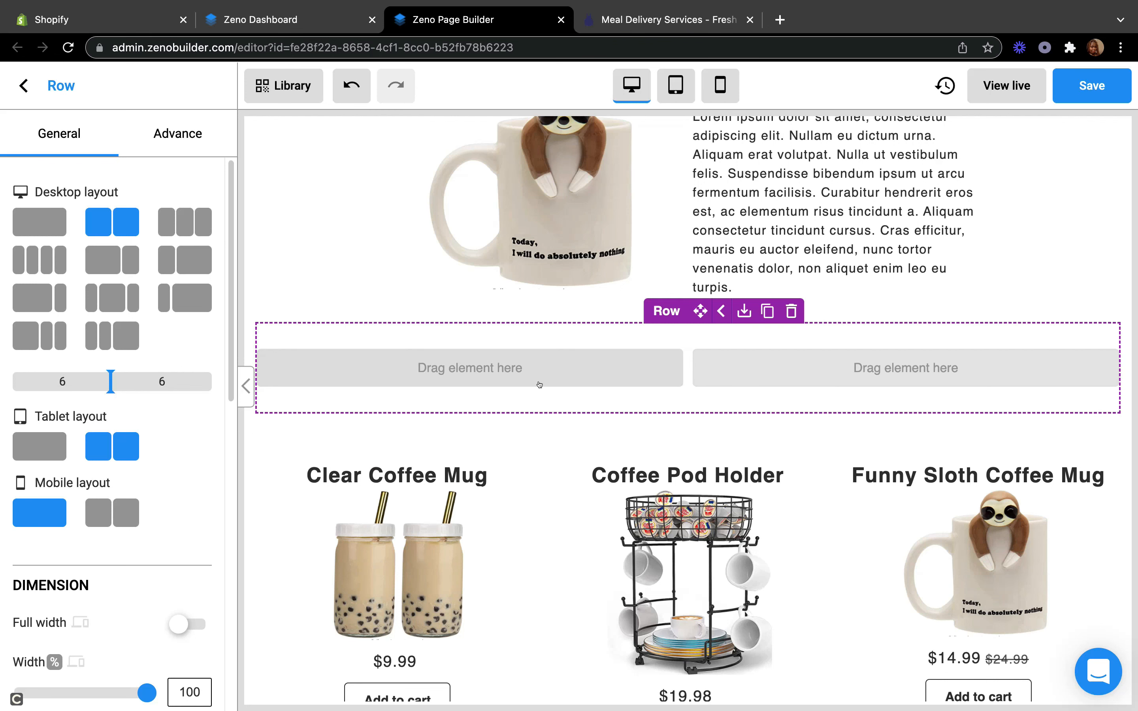
pyautogui.click(21, 210)
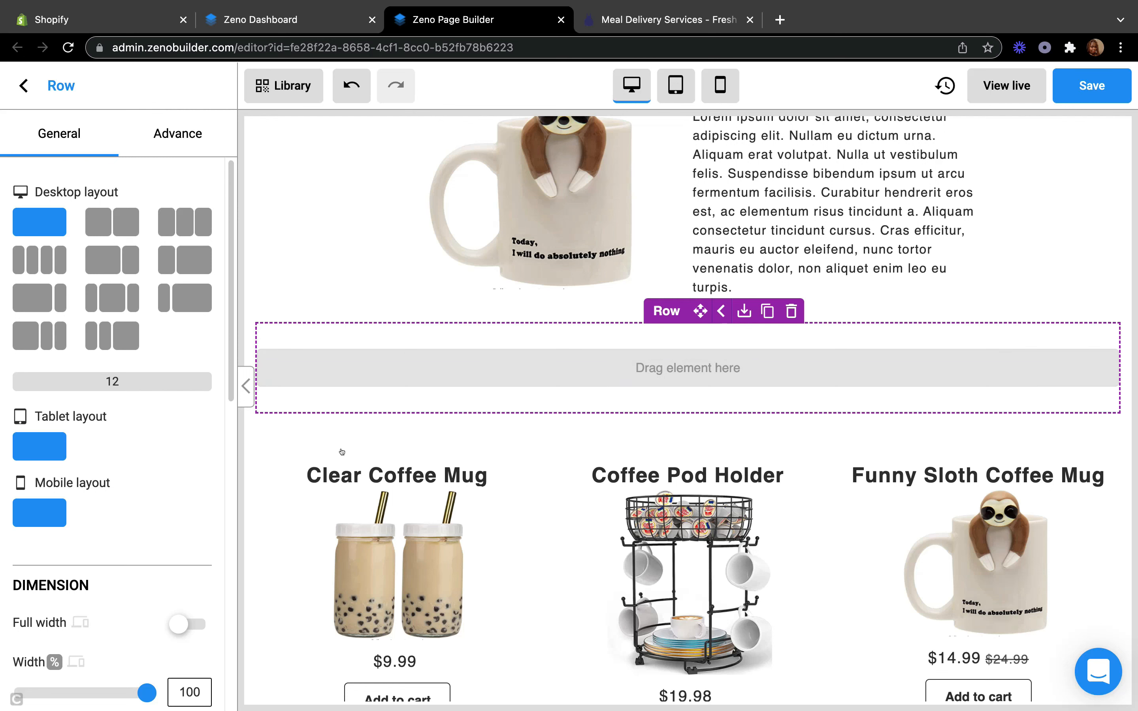
# Step: Add a Heading element to the empty single-column row above the products
pyautogui.click(13, 81)
pyautogui.scroll(-4, 28, 471)
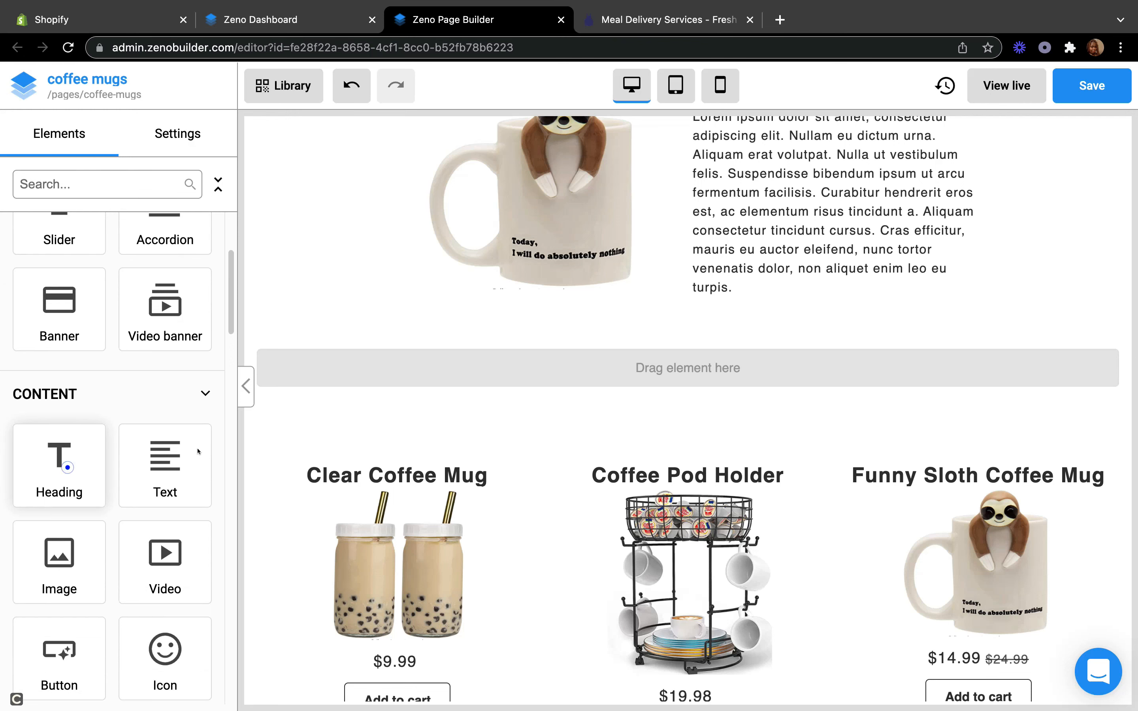
pyautogui.moveTo(60, 466); pyautogui.dragTo(643, 348)
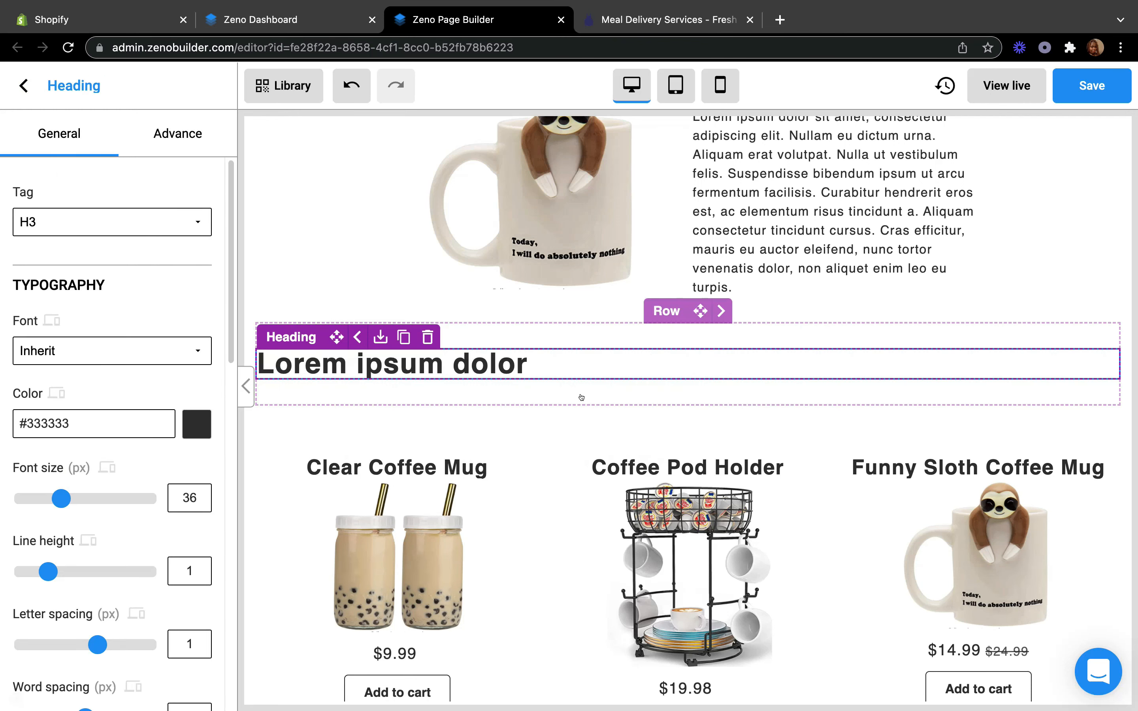
# Step: Replace the new heading's placeholder text with "SHOP OUR PRODUCTS!!"
pyautogui.press('BackSpace')
pyautogui.press('BackSpace')
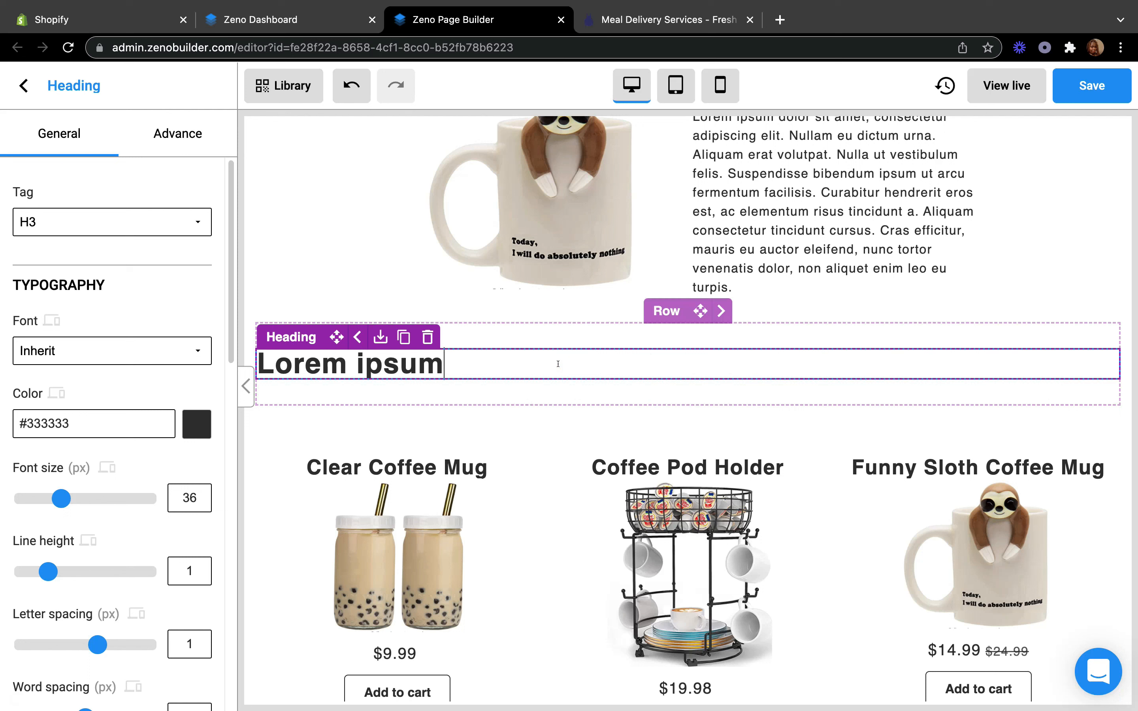
pyautogui.press('BackSpace')
pyautogui.press('BackSpace')
pyautogui.press('BackSpace')
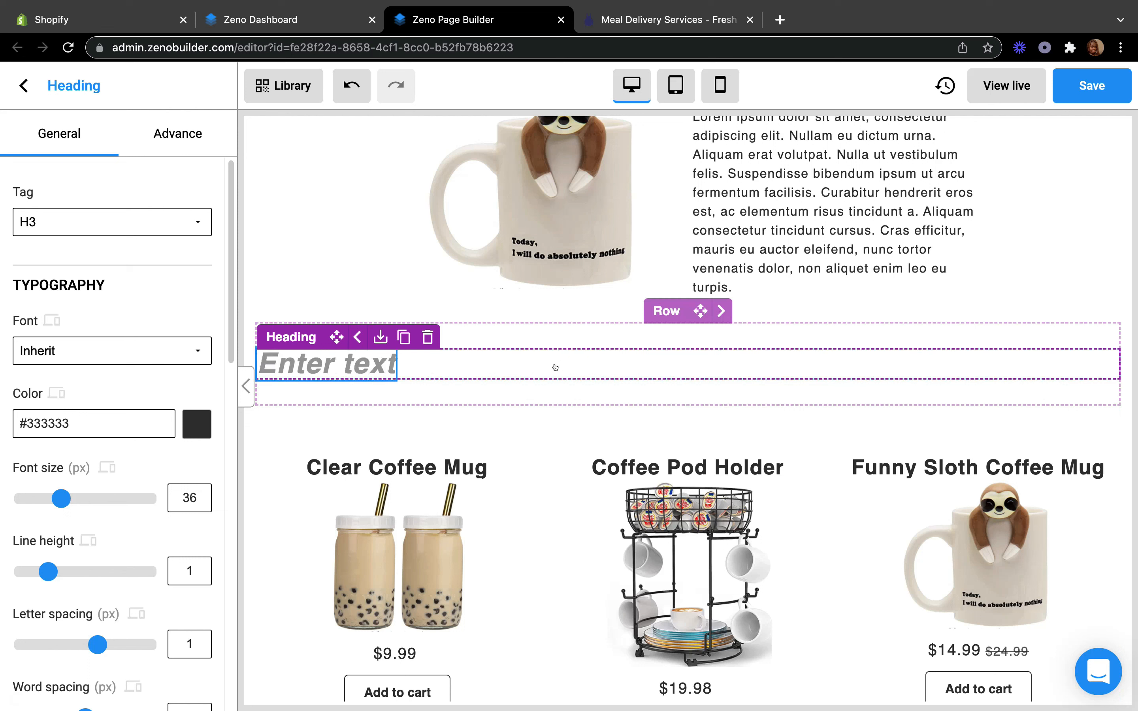
pyautogui.write('S')
pyautogui.press('BackSpace')
pyautogui.write('SHOP')
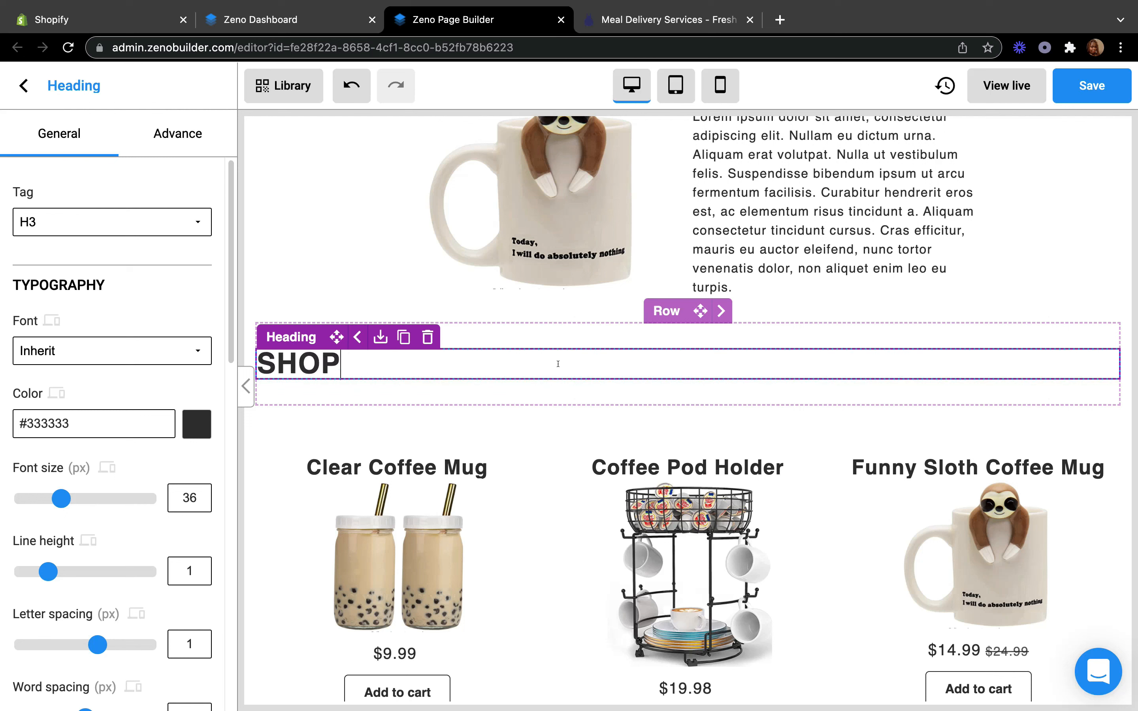
pyautogui.write(' OUR PR')
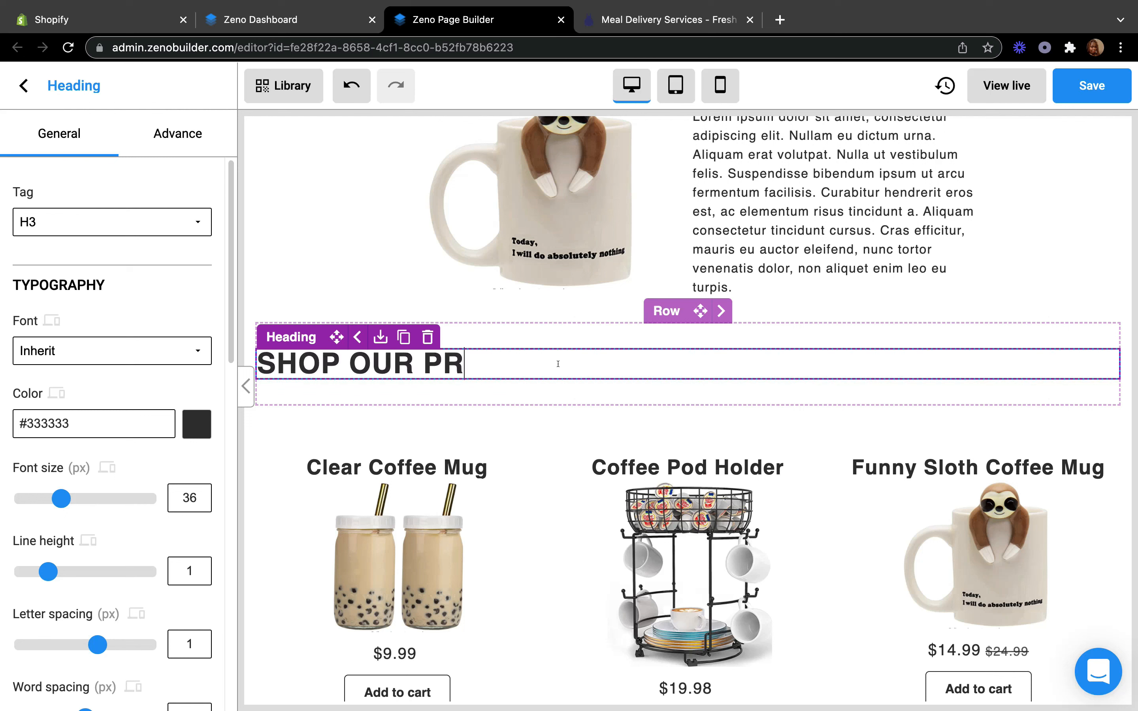
pyautogui.write('ODUCTS!!')
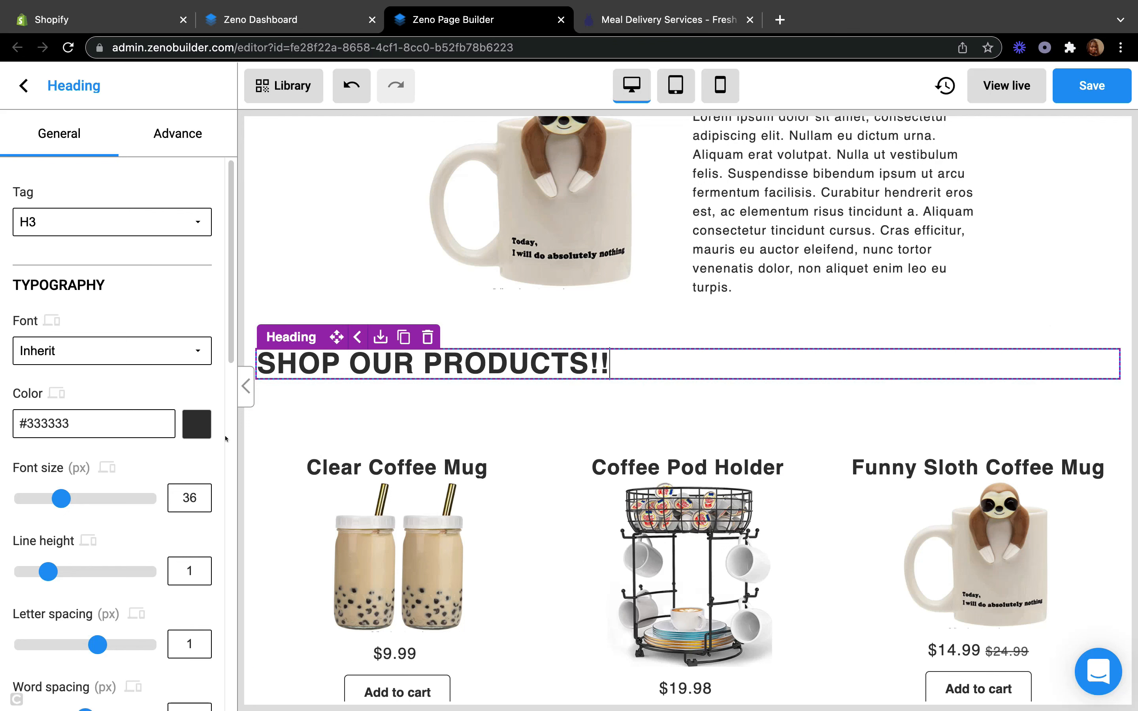
# Step: Center-align the "SHOP OUR PRODUCTS!!" heading and deselect it
pyautogui.scroll(-10, 186, 441)
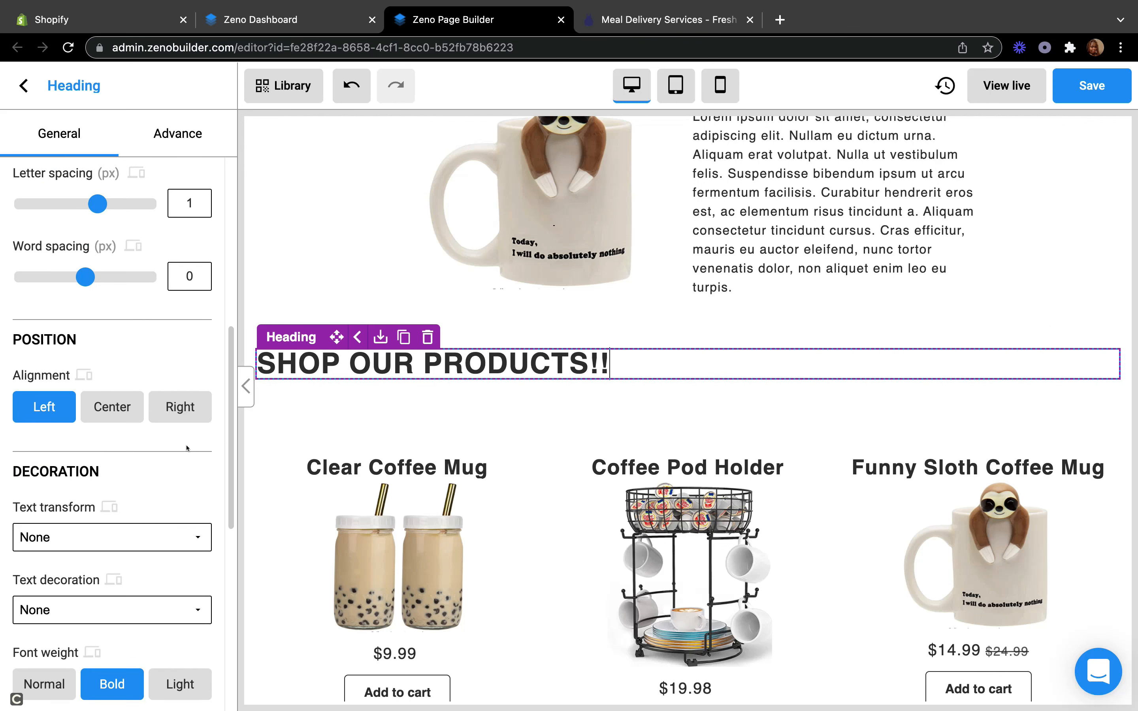
pyautogui.click(125, 408)
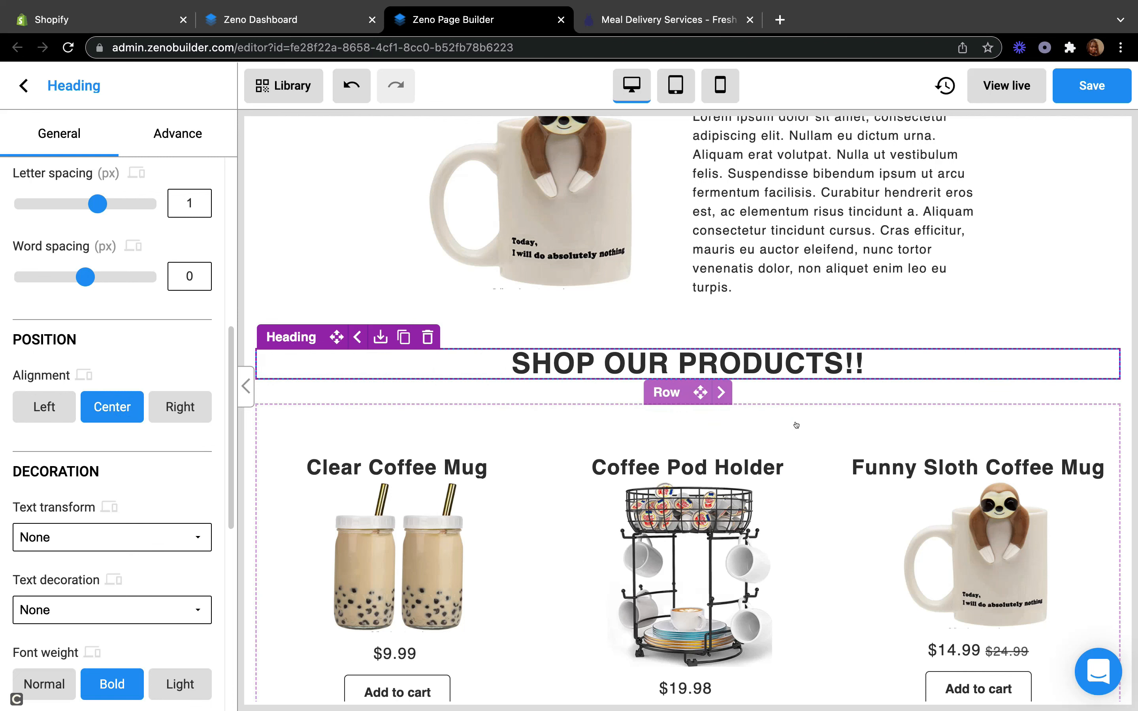
pyautogui.click(1126, 417)
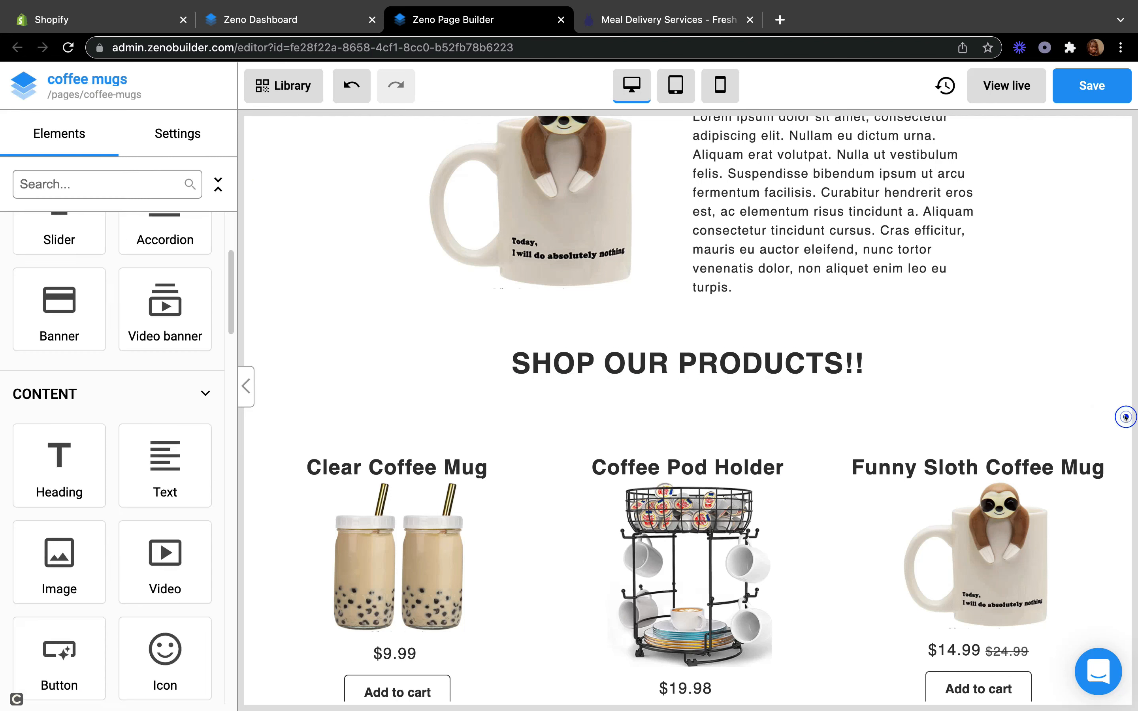
pyautogui.scroll(-5, 969, 370)
pyautogui.scroll(-5, 961, 369)
pyautogui.scroll(9, 961, 370)
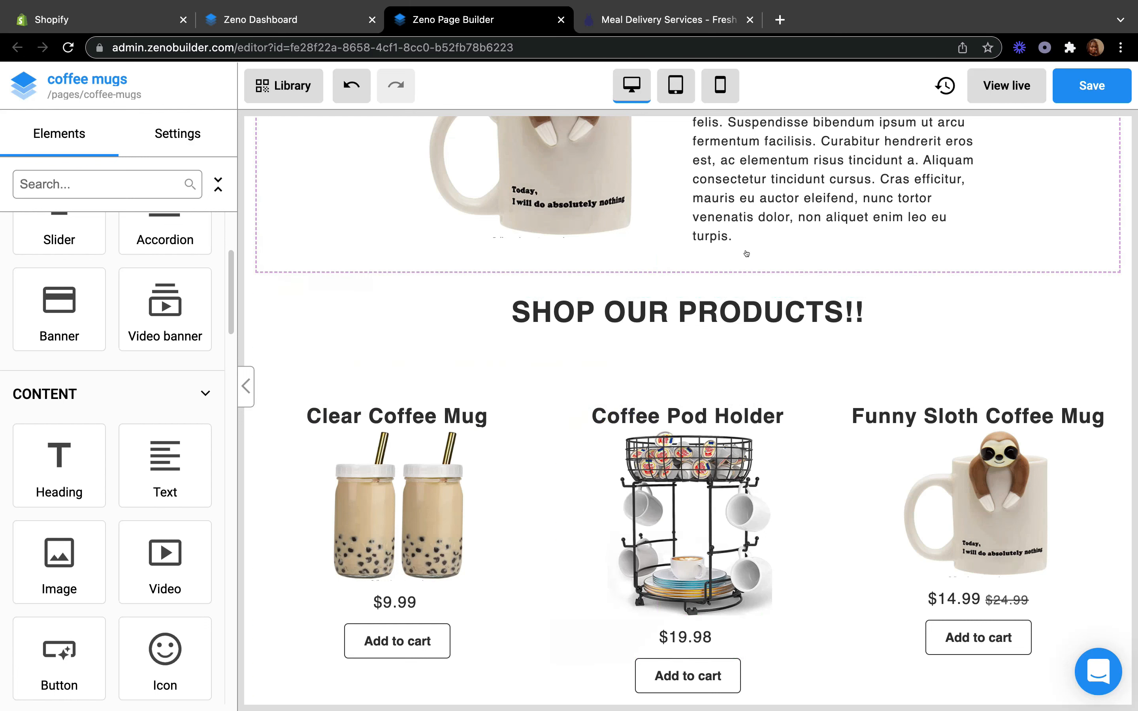
# Step: Set the top margin of the "SHOP OUR PRODUCTS!!" heading to 75 px
pyautogui.doubleClick(791, 311)
pyautogui.click(890, 327)
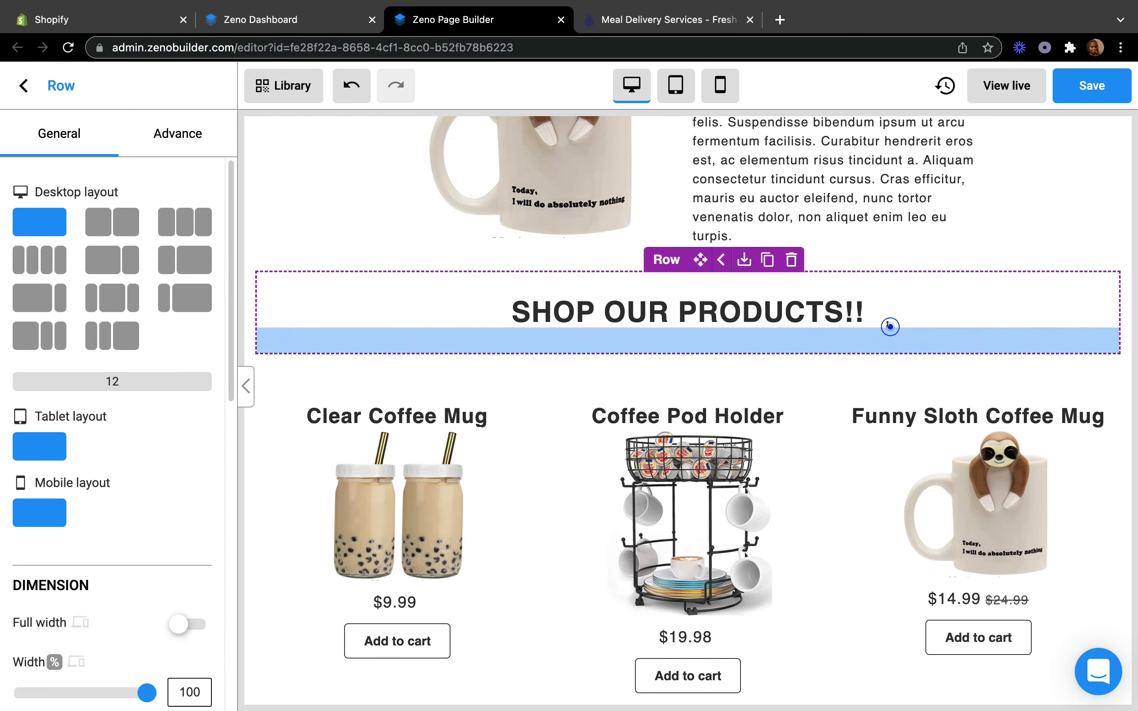
pyautogui.click(889, 321)
pyautogui.scroll(-10, 166, 522)
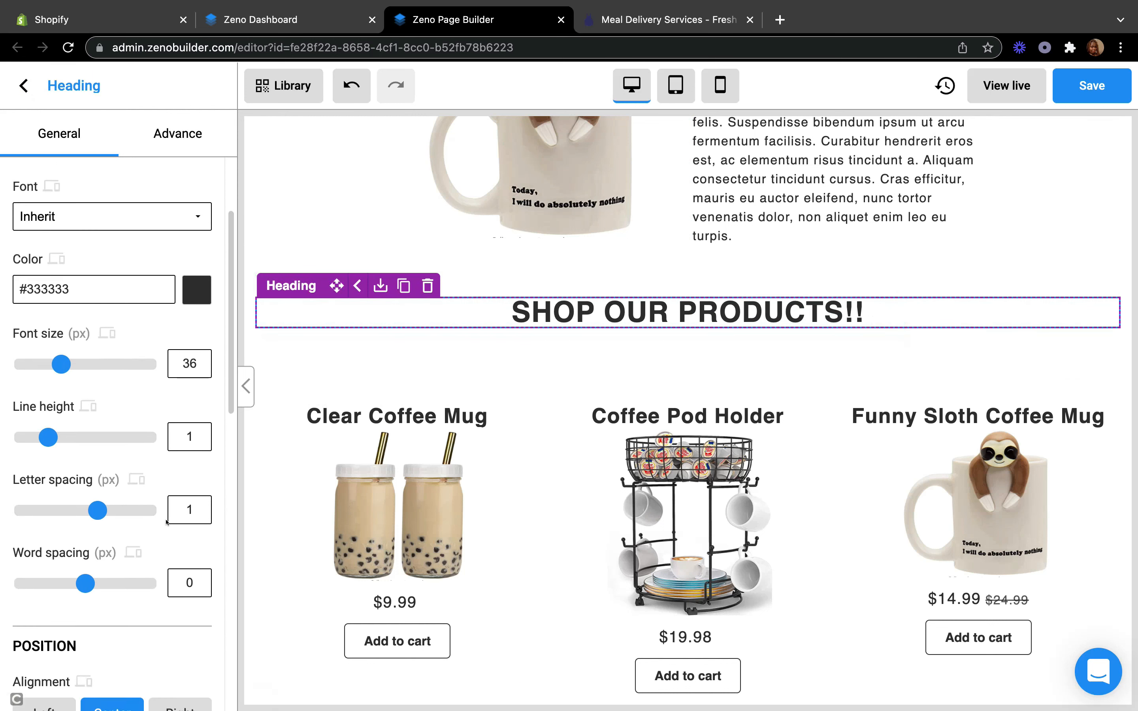
pyautogui.scroll(-8, 166, 522)
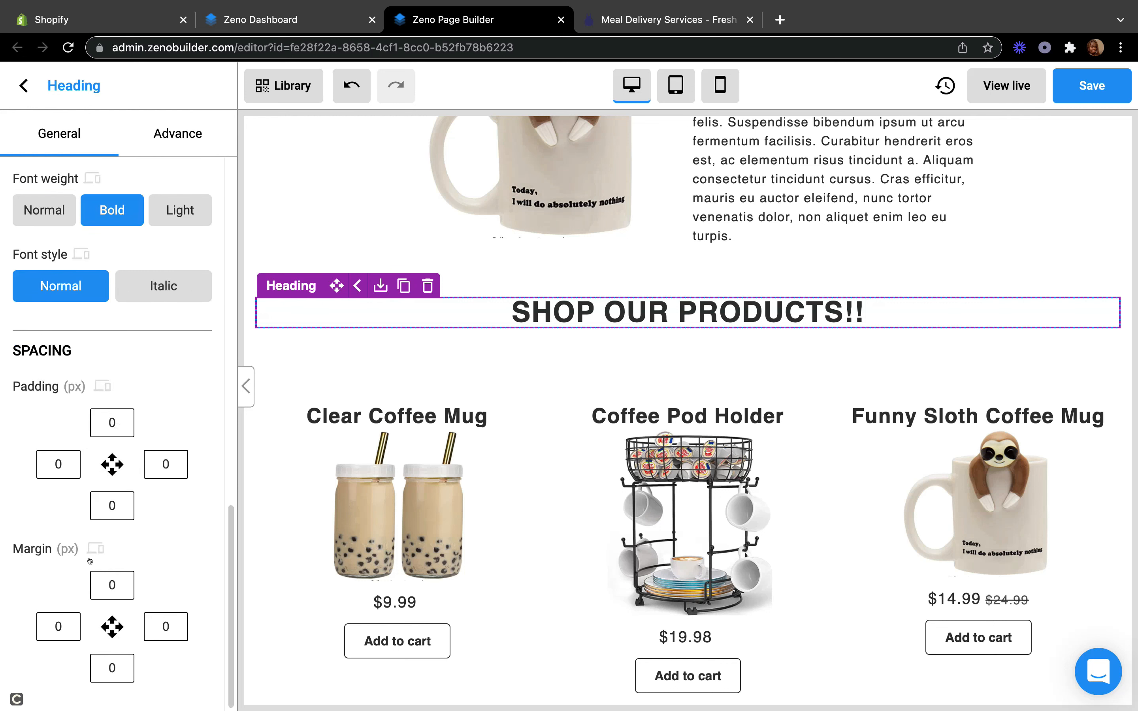
pyautogui.click(118, 578)
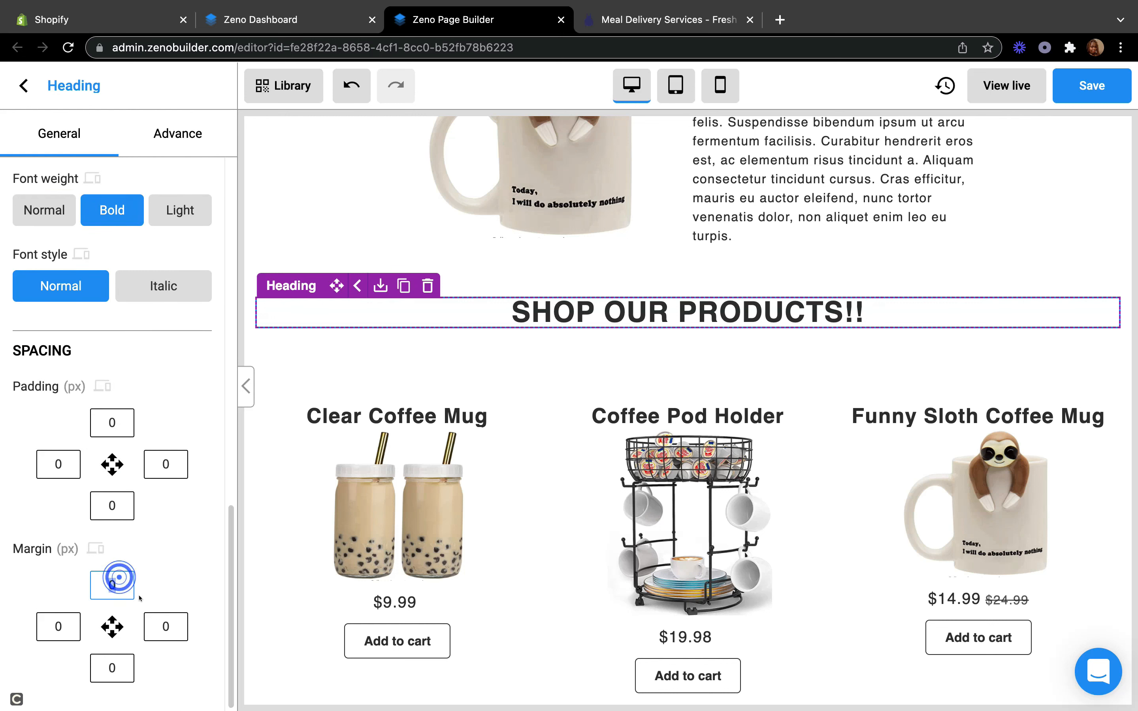
pyautogui.write('75')
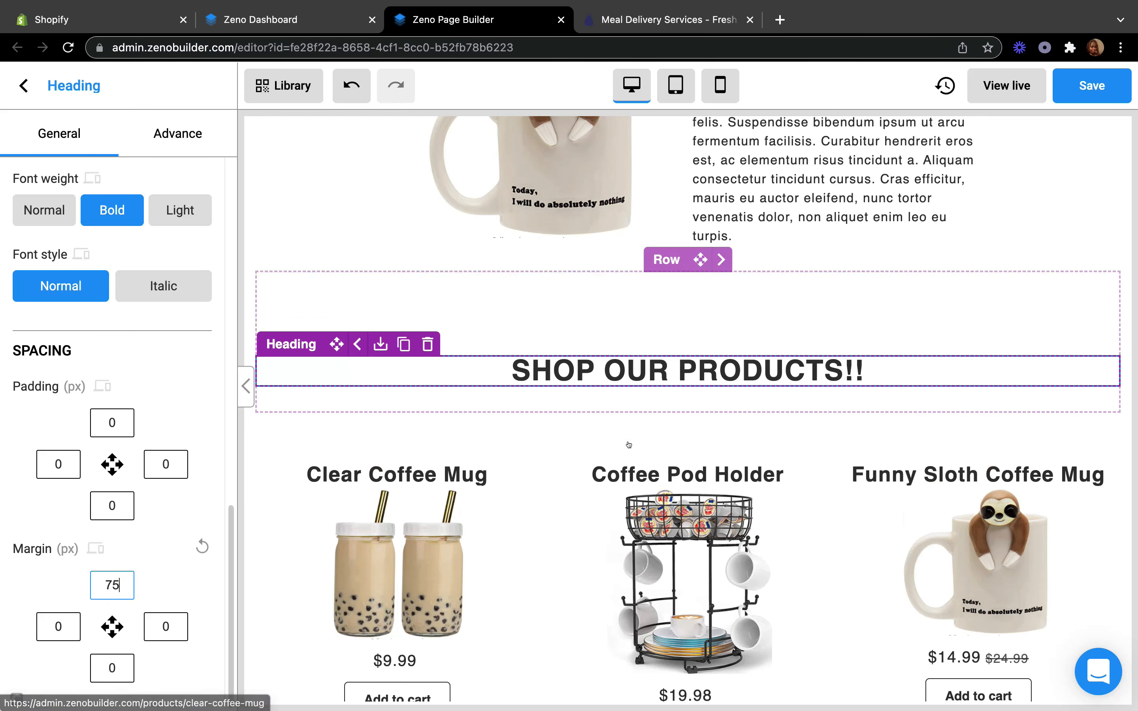
# Step: Review the page's image-and-text rows, the product row and the empty area below it
pyautogui.scroll(-2, 628, 444)
pyautogui.scroll(-1, 628, 444)
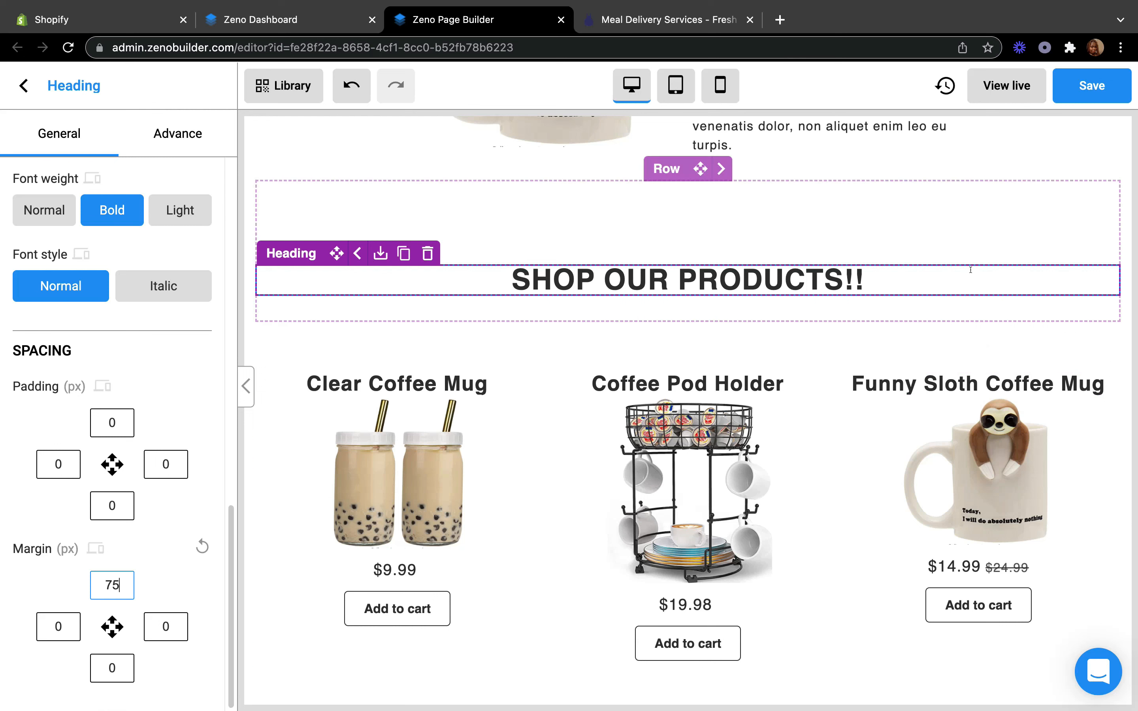
pyautogui.scroll(-7, 784, 426)
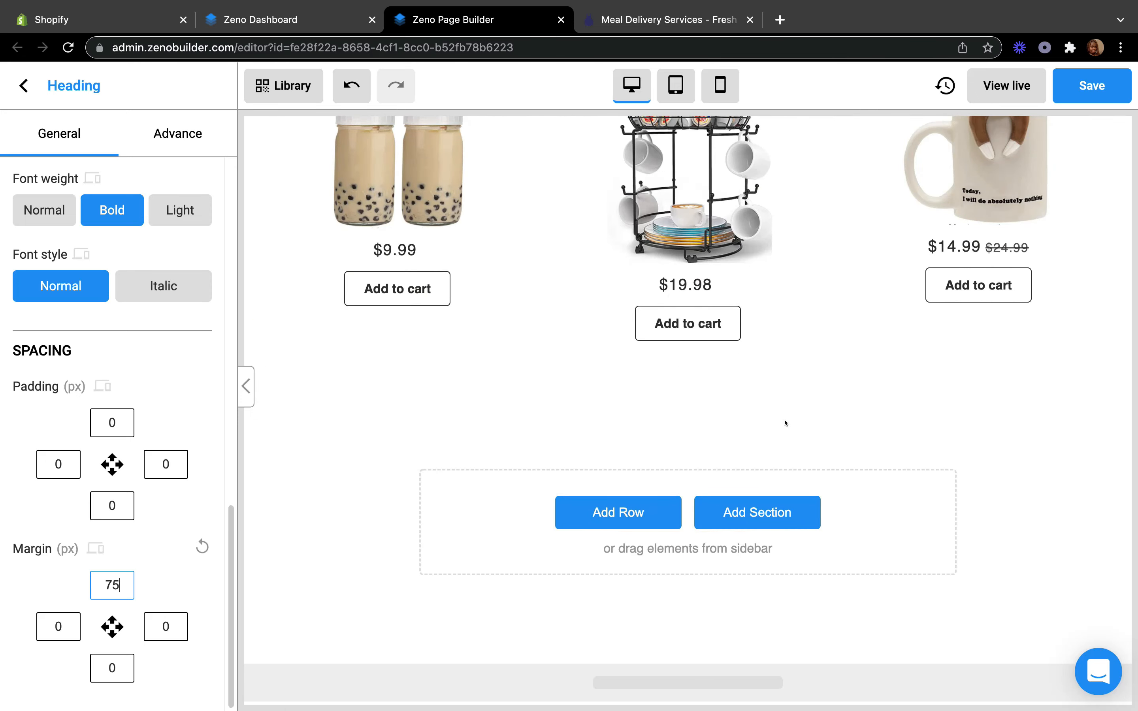
pyautogui.scroll(20, 786, 423)
pyautogui.scroll(-5, 786, 424)
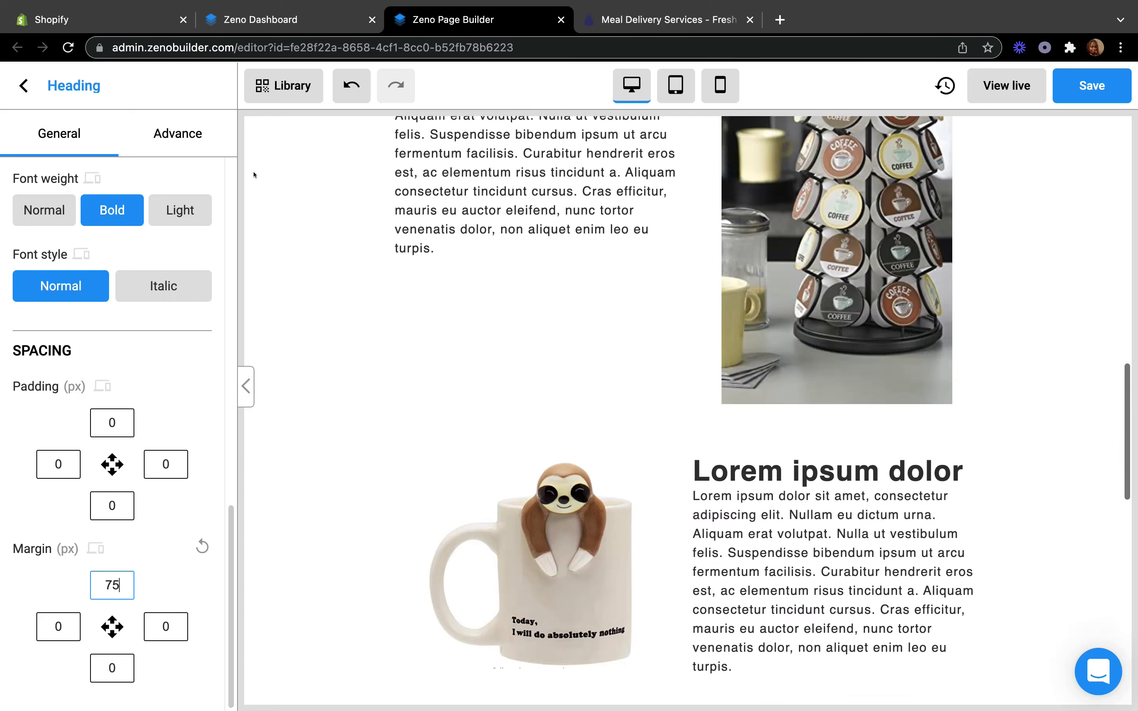
pyautogui.click(22, 86)
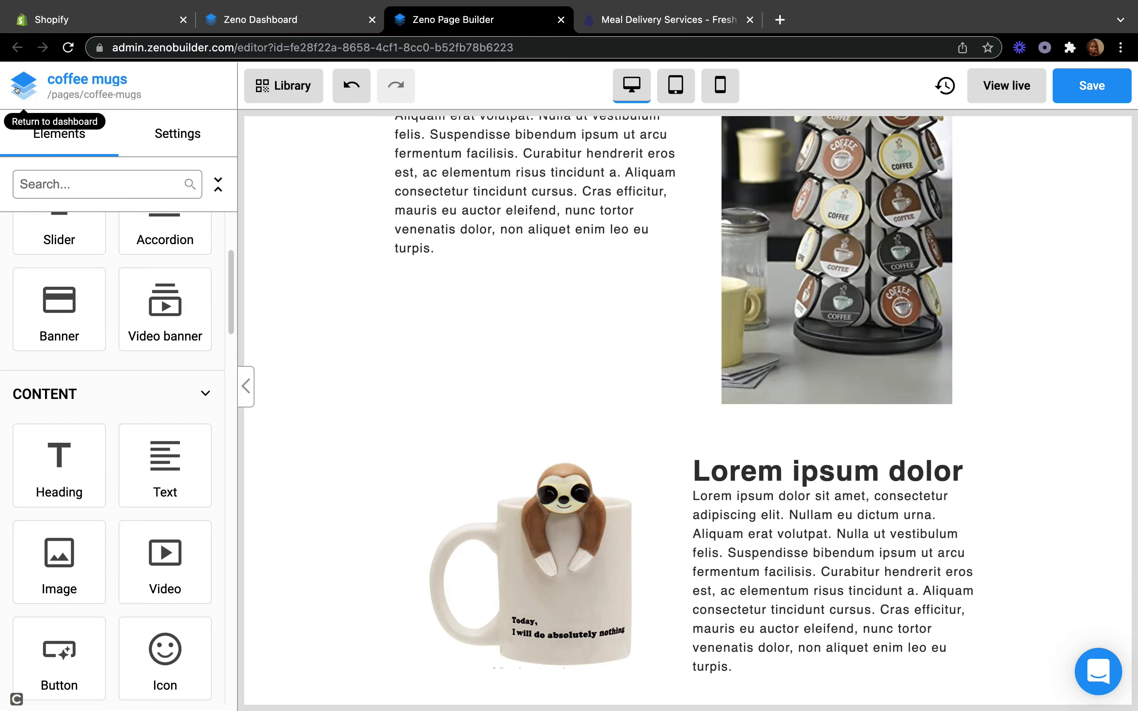
pyautogui.scroll(-1, 165, 296)
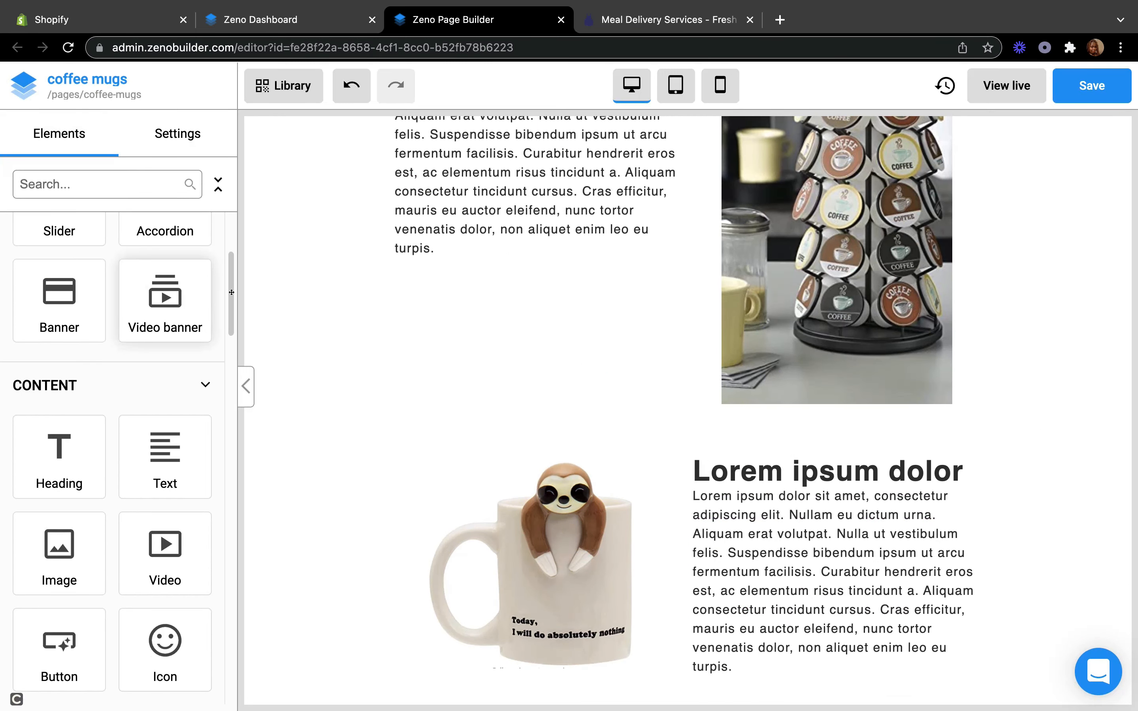
pyautogui.scroll(10, 490, 346)
pyautogui.scroll(-15, 490, 346)
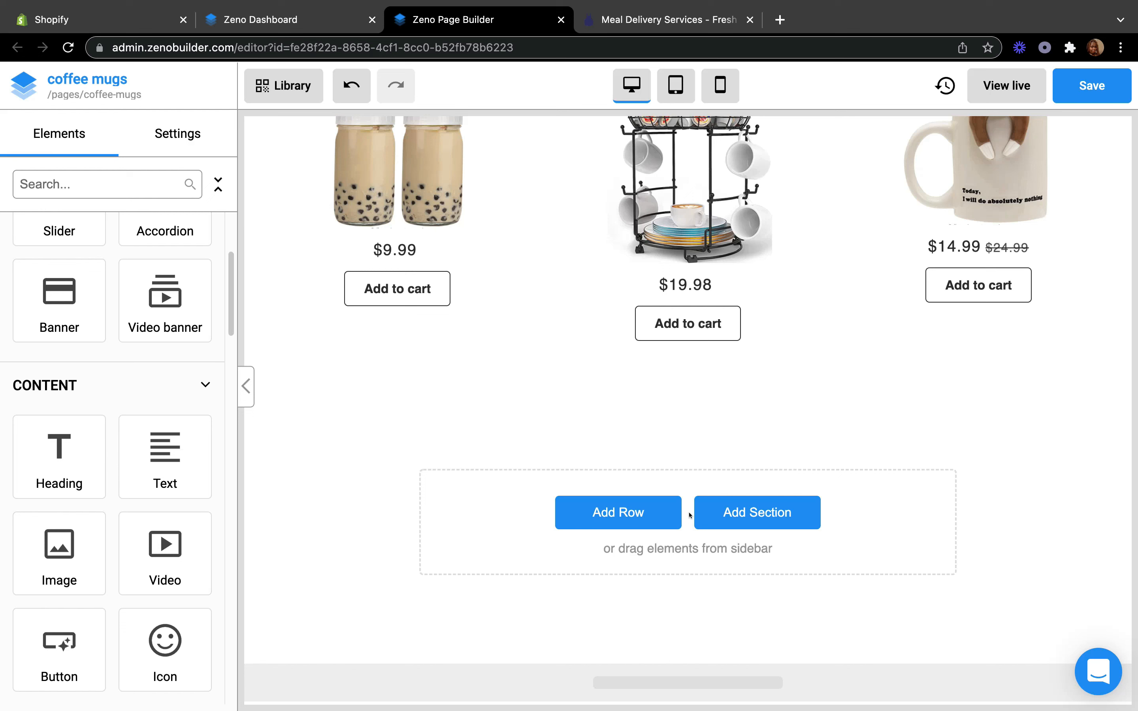
# Step: Add a new row below the product row with a three-column desktop layout
pyautogui.scroll(-3, 203, 406)
pyautogui.scroll(7, 203, 407)
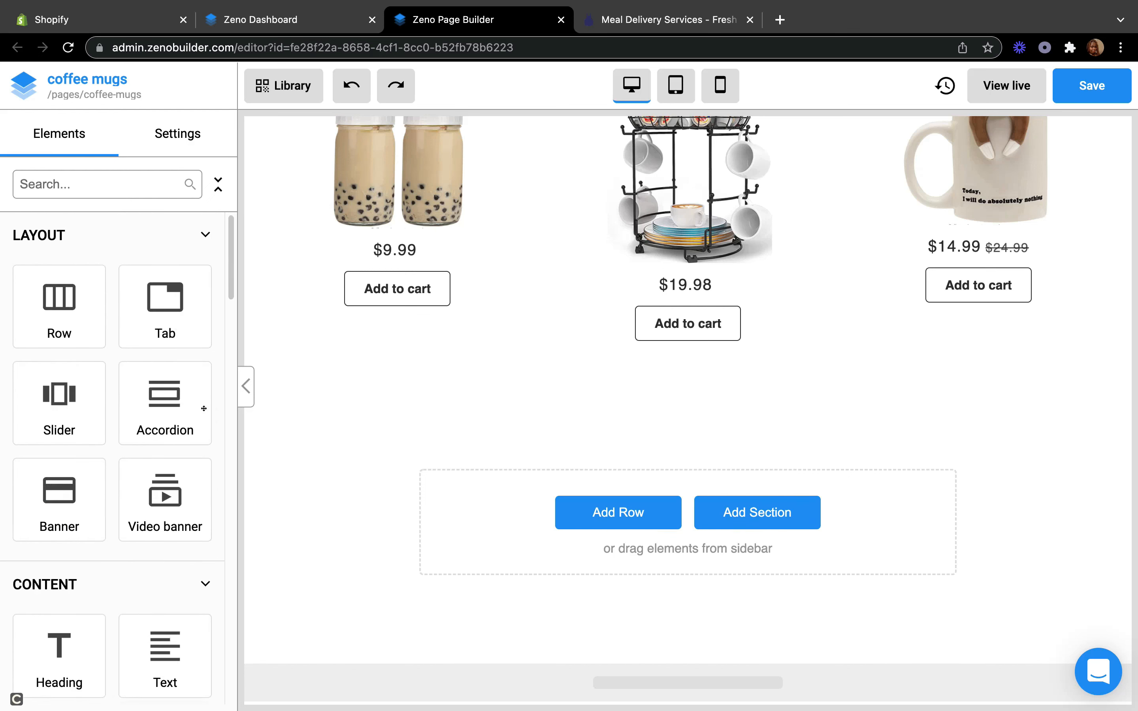
pyautogui.moveTo(92, 304); pyautogui.dragTo(612, 428)
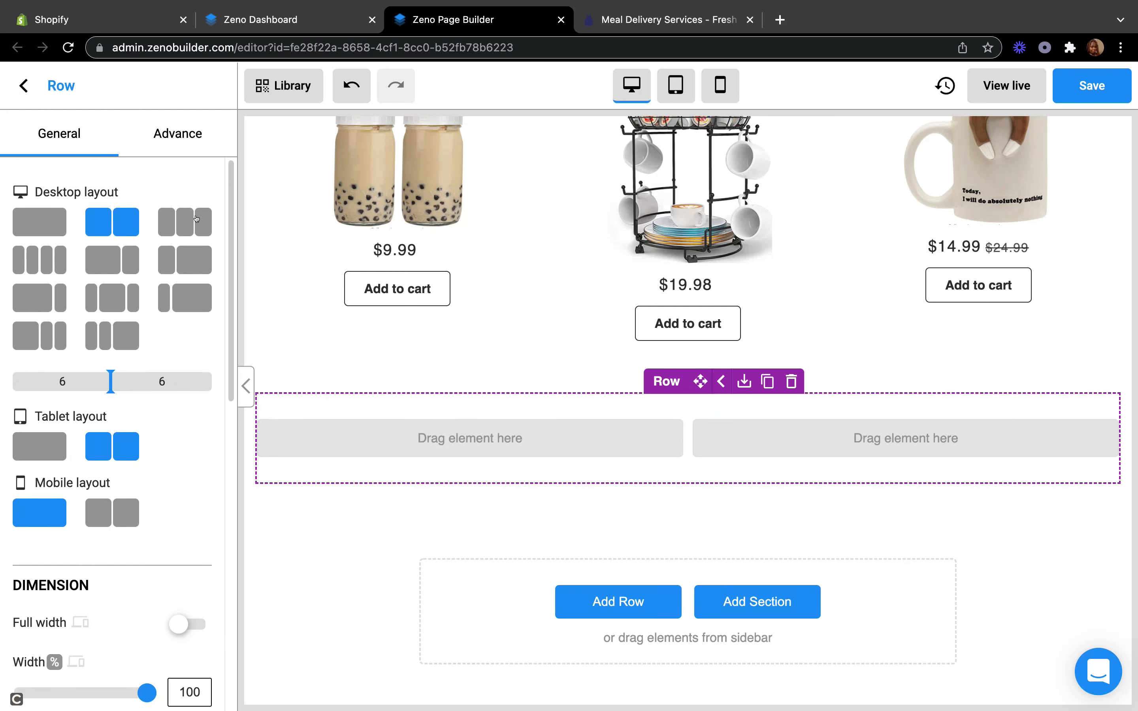
pyautogui.click(196, 218)
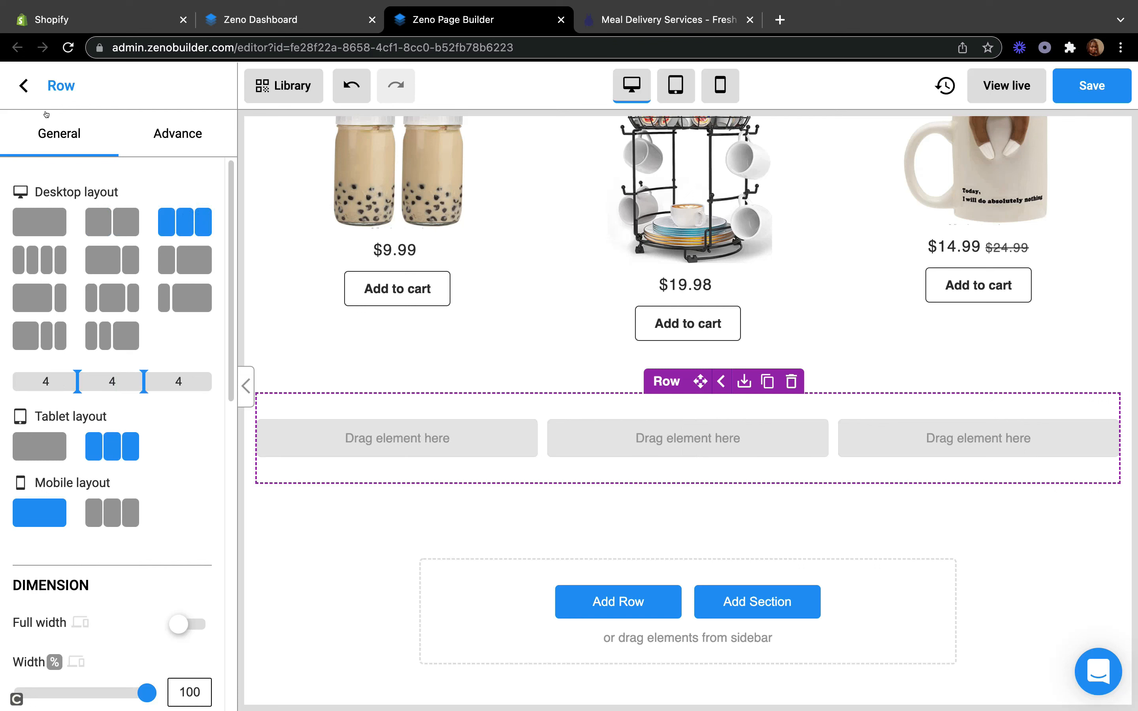
pyautogui.click(26, 84)
# Step: Add a Heading element to the new row's first column and center-align it
pyautogui.scroll(-5, 70, 563)
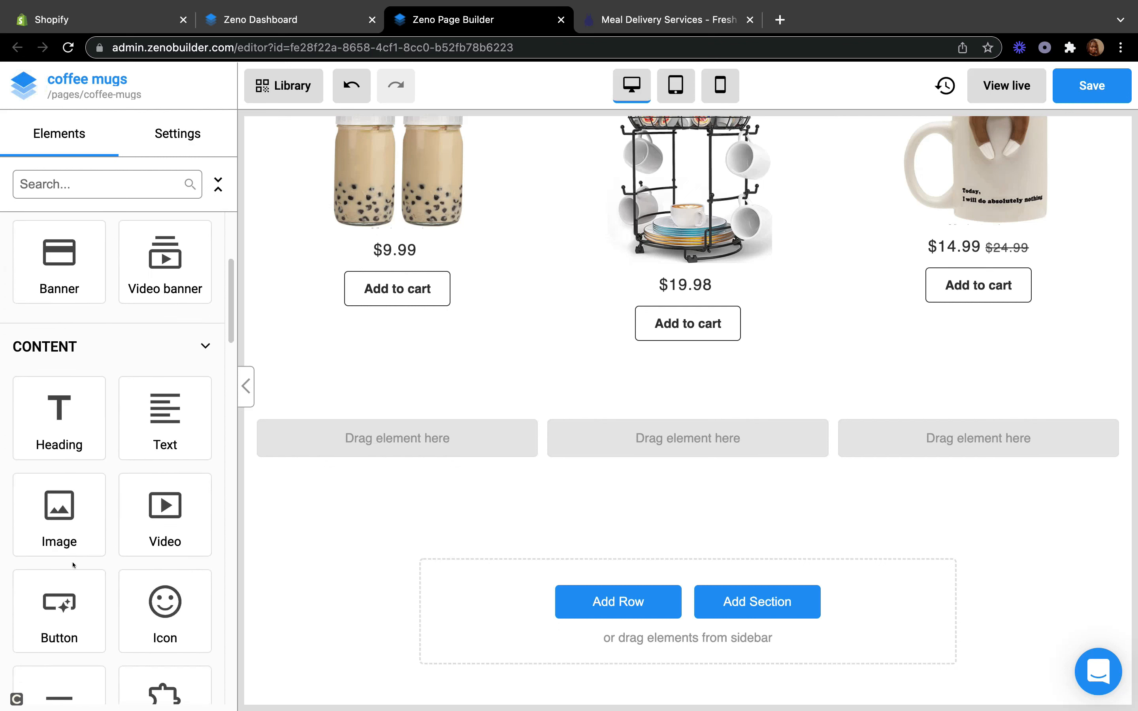
pyautogui.click(55, 418)
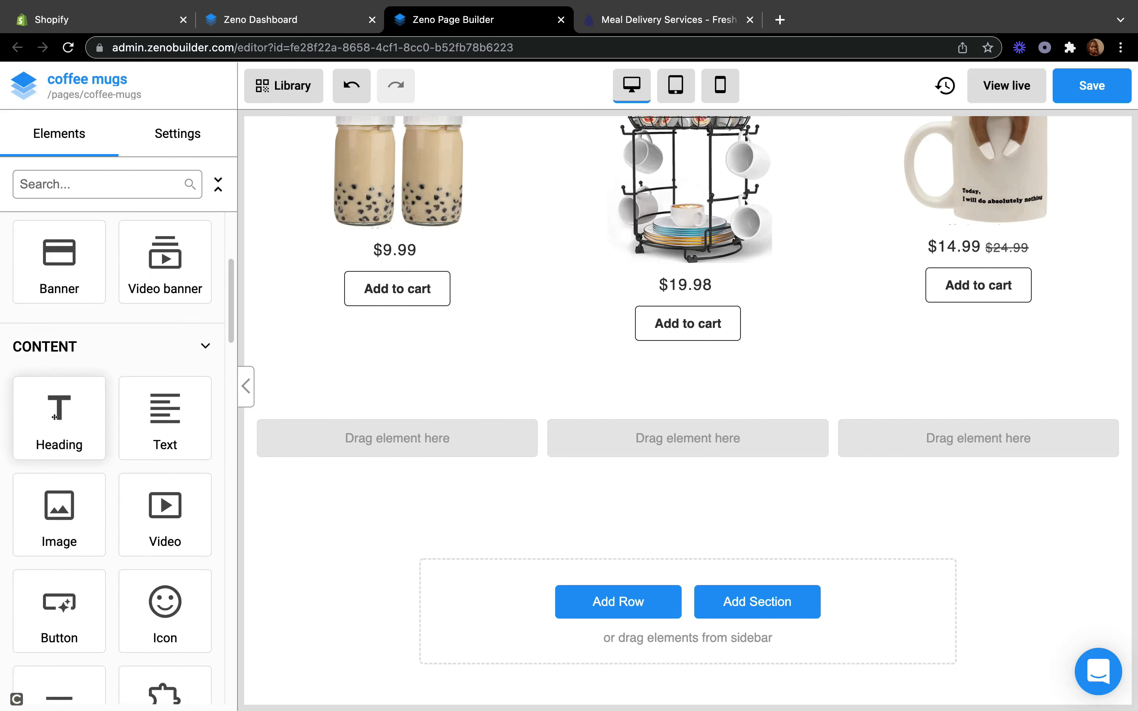
pyautogui.moveTo(54, 417); pyautogui.dragTo(159, 423)
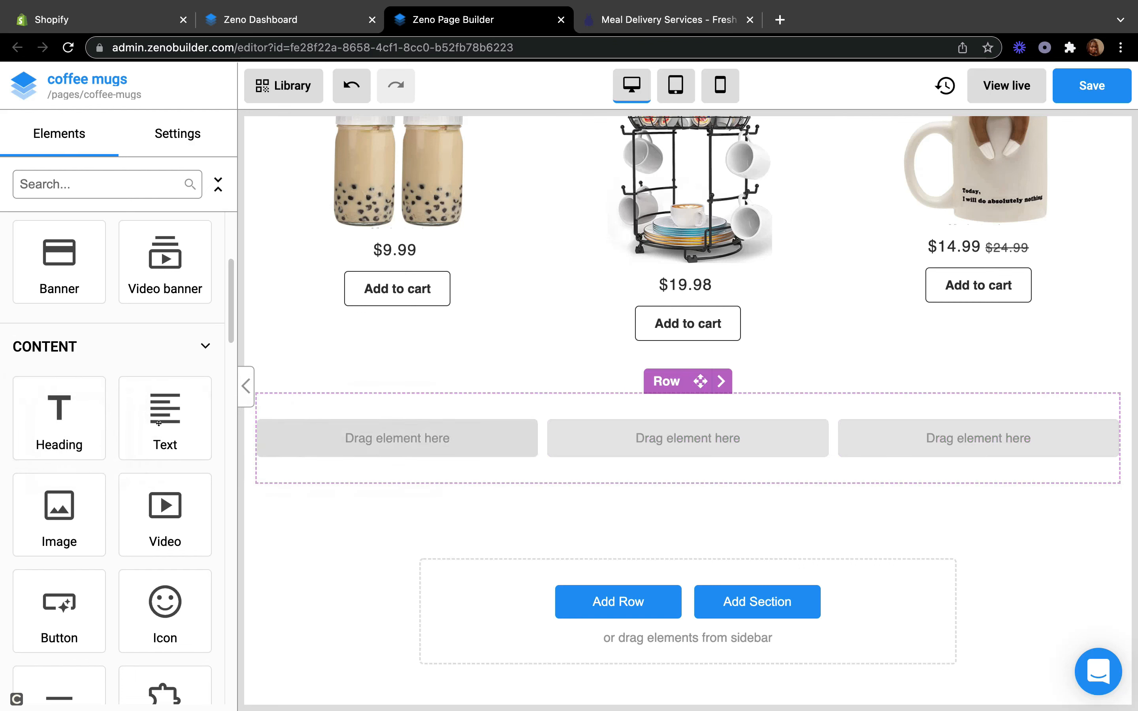
pyautogui.moveTo(58, 414); pyautogui.dragTo(405, 424)
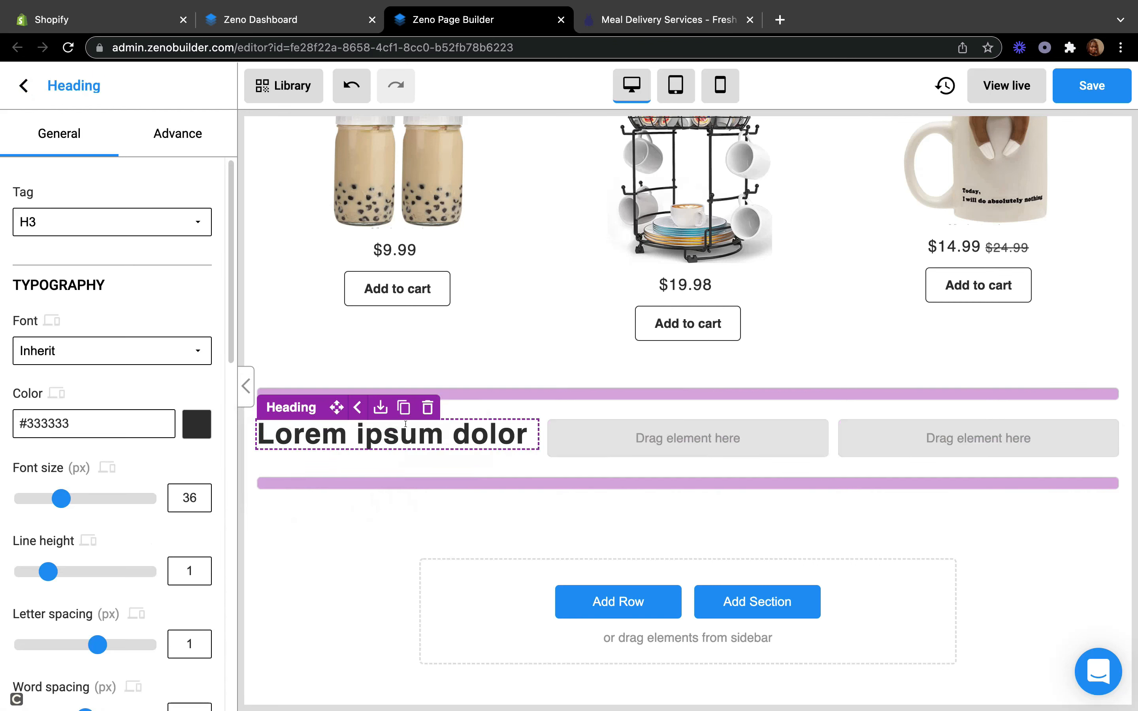
pyautogui.scroll(-3, 353, 521)
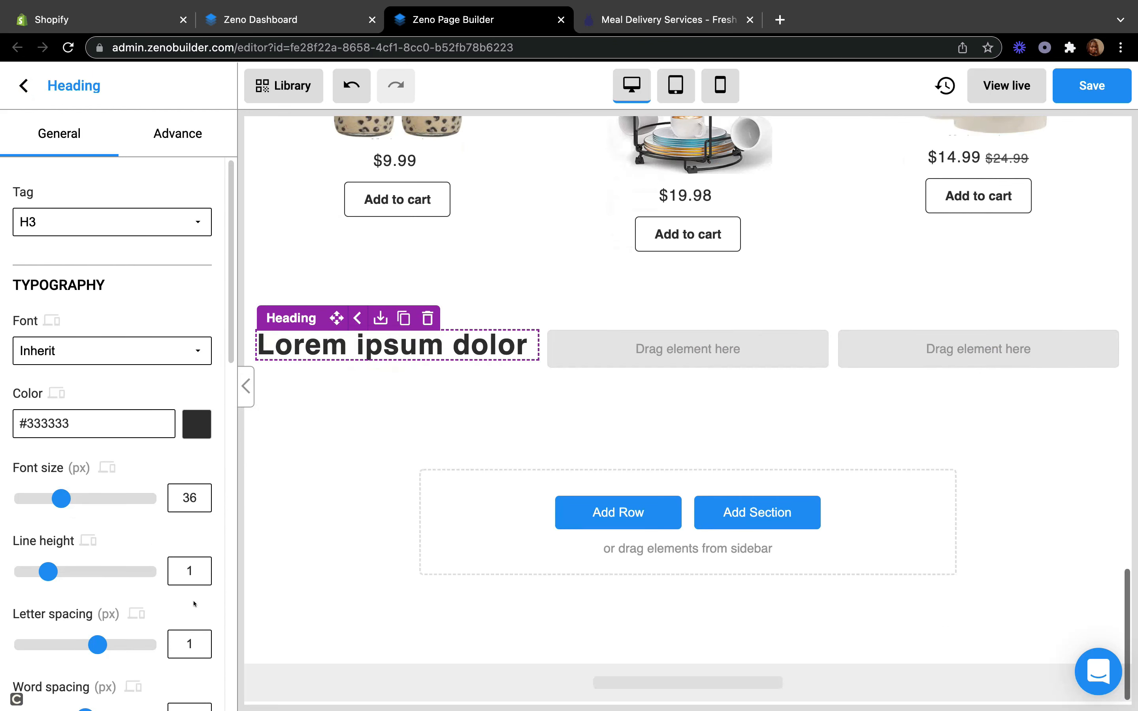
pyautogui.scroll(-8, 146, 513)
pyautogui.click(112, 451)
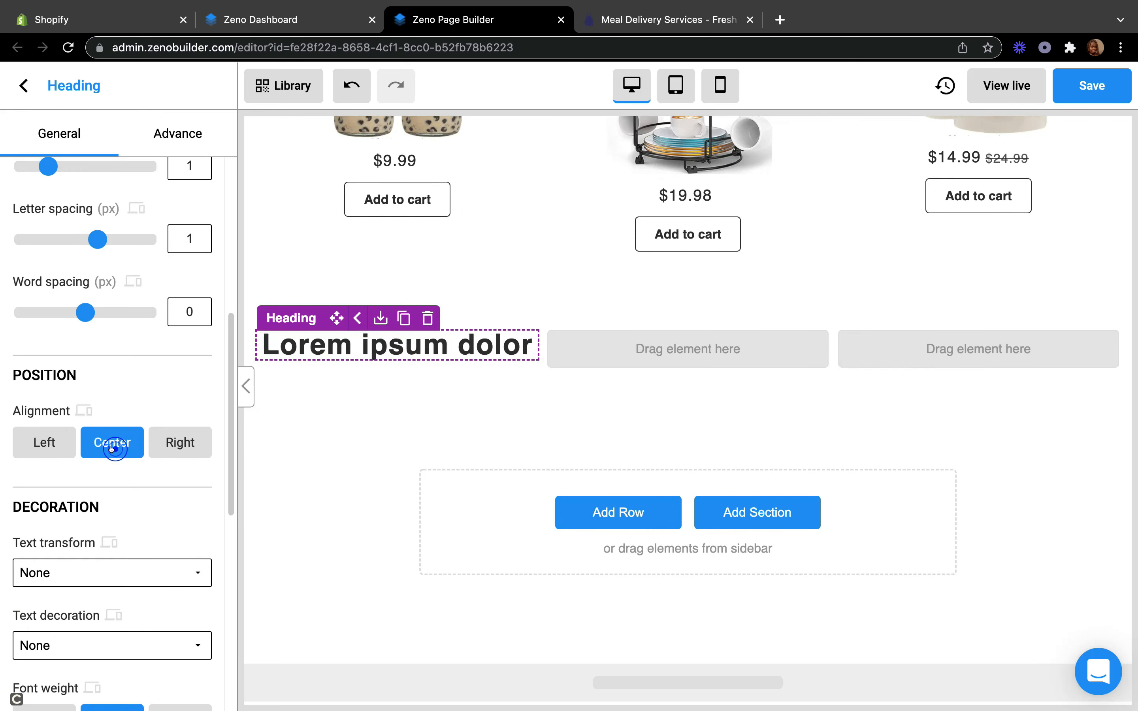
pyautogui.click(15, 84)
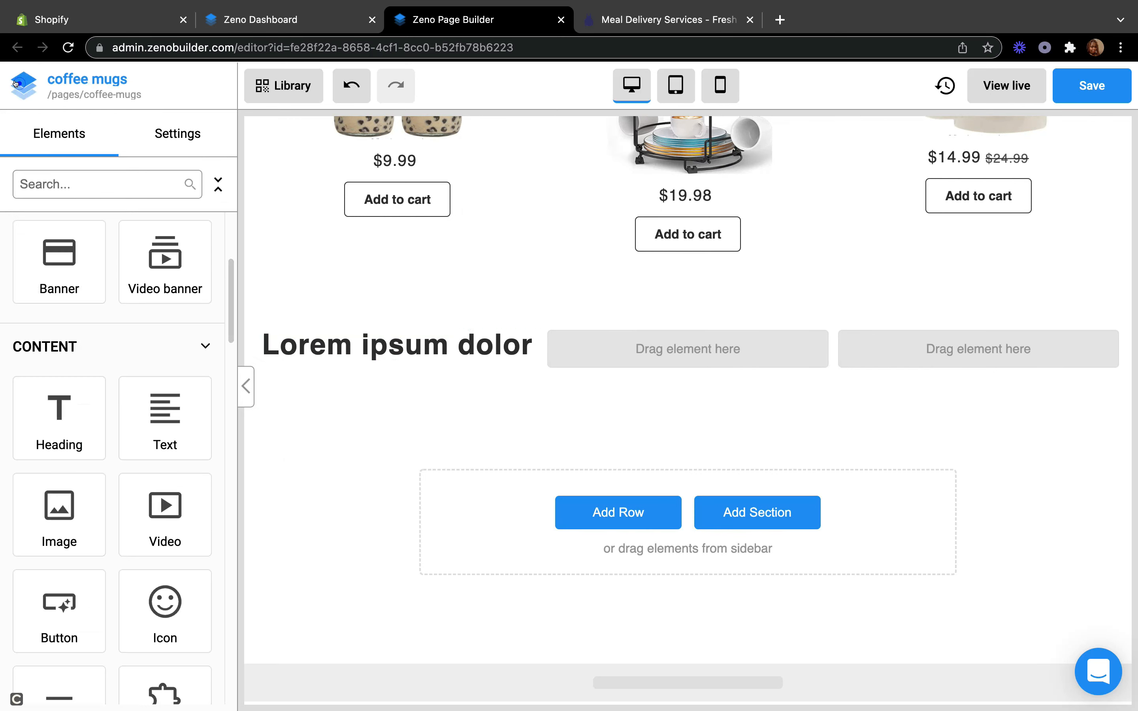
# Step: Add a Heading element to the new row's middle column and center-align it
pyautogui.moveTo(733, 331); pyautogui.dragTo(694, 345)
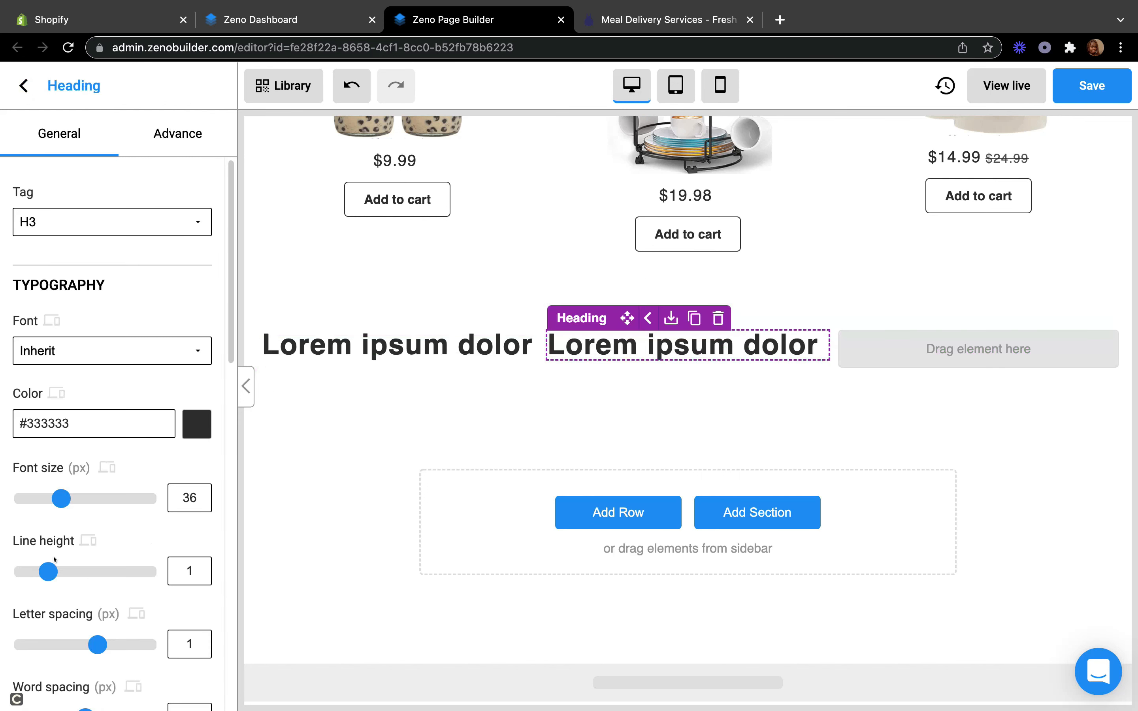
pyautogui.scroll(-6, 54, 560)
pyautogui.click(96, 590)
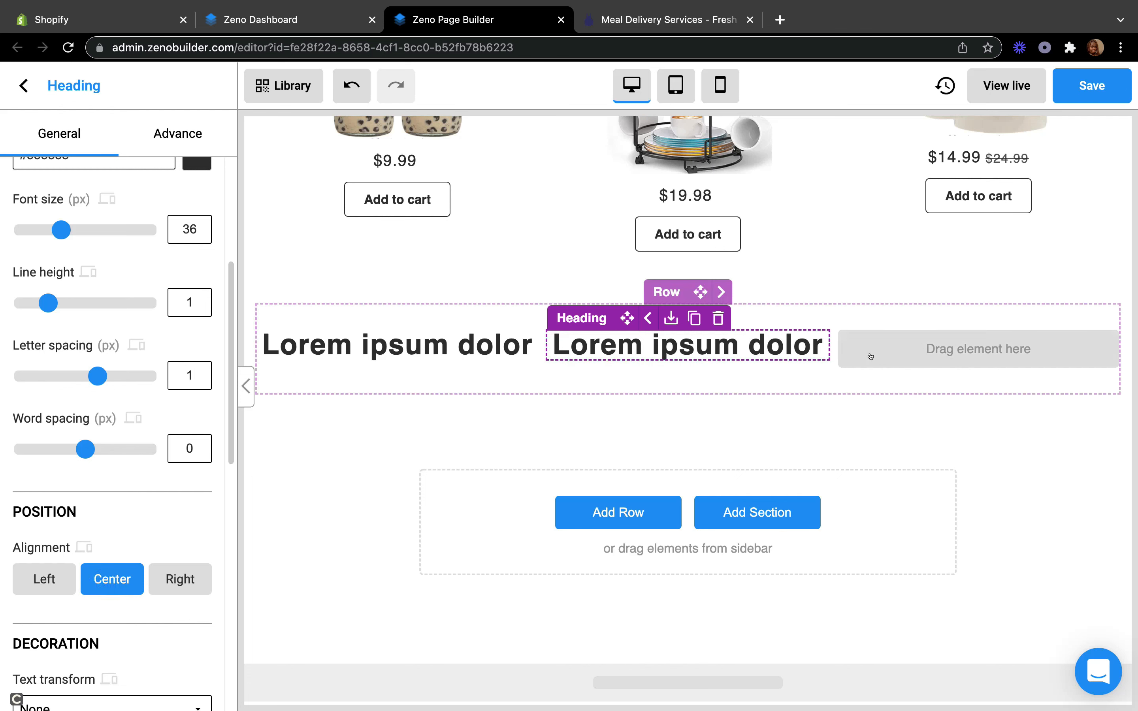
pyautogui.click(19, 90)
# Step: Add a Heading element to the new row's third column and center-align it
pyautogui.moveTo(53, 411); pyautogui.dragTo(918, 333)
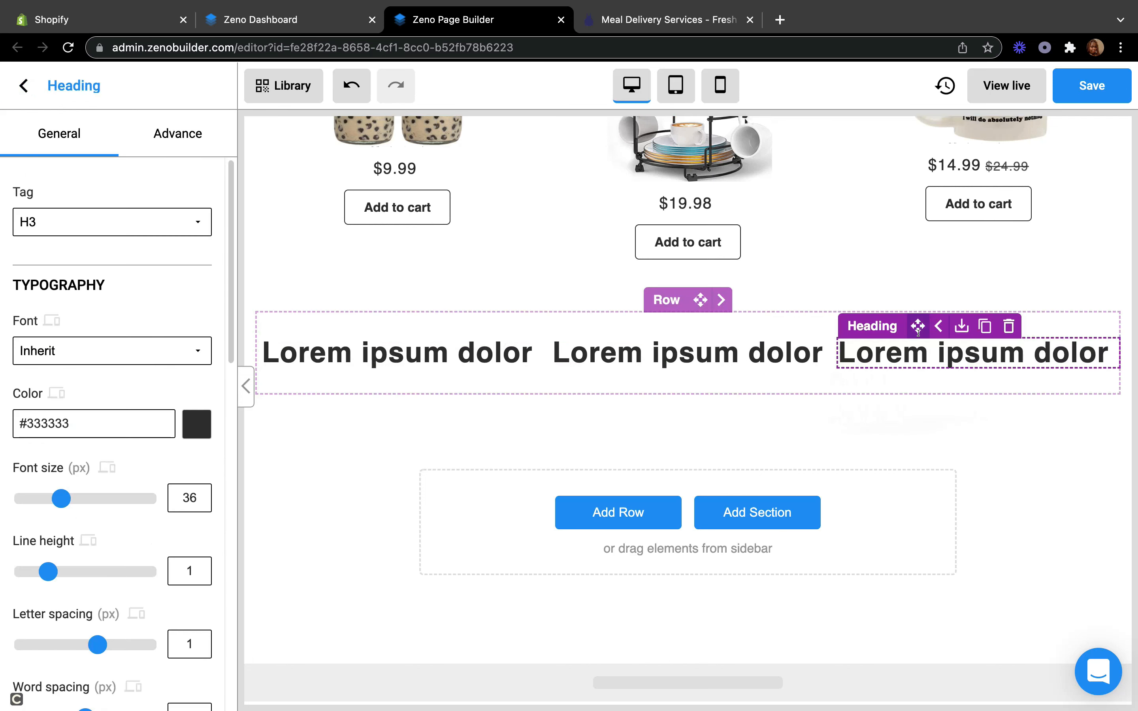
pyautogui.scroll(-10, 148, 474)
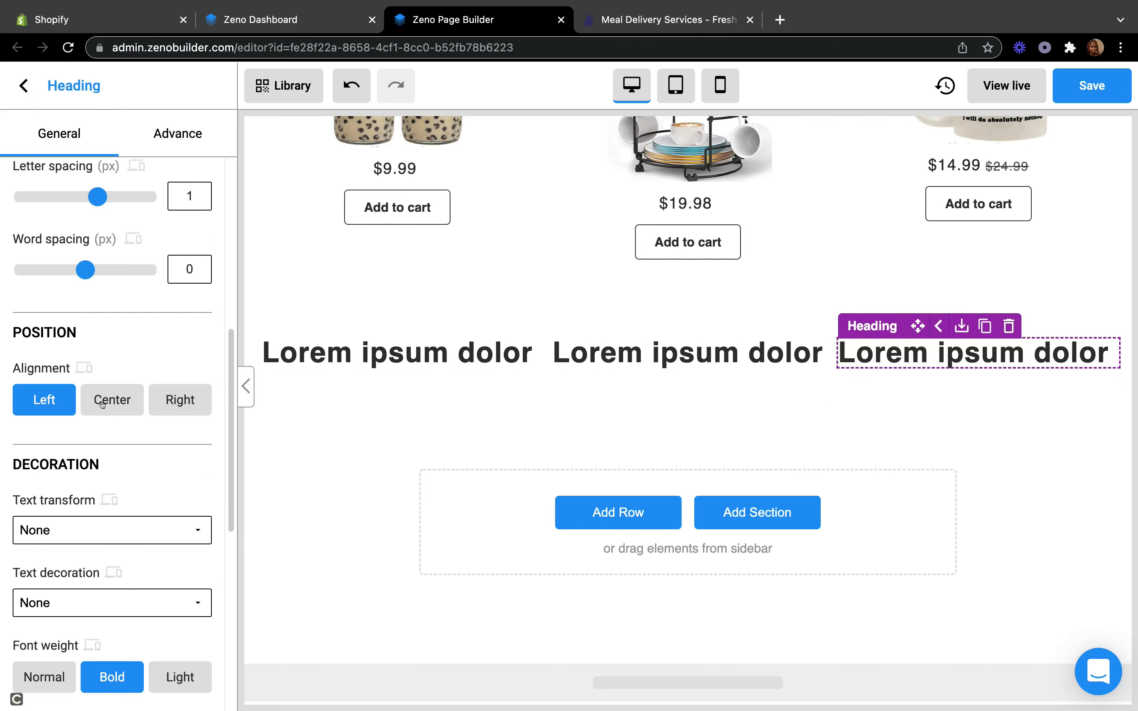
pyautogui.click(102, 400)
# Step: Replace the first column's placeholder heading with "CUSTOMER 1" and deselect it
pyautogui.click(515, 354)
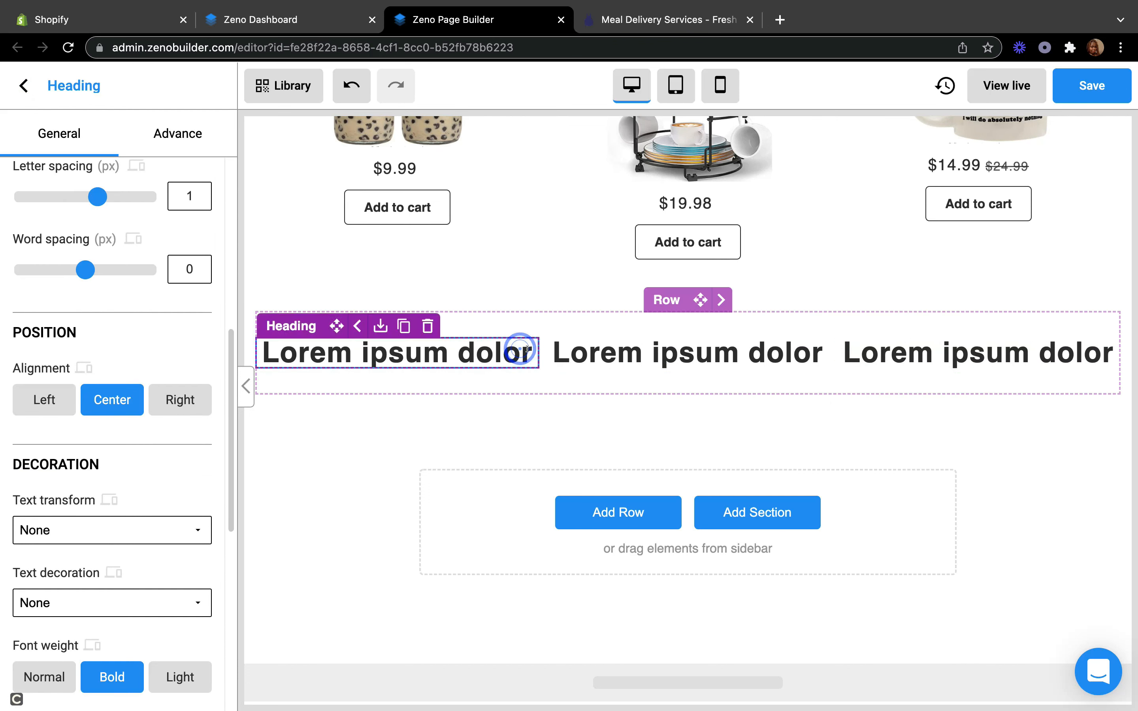
pyautogui.press('BackSpace')
pyautogui.press('BackSpace')
pyautogui.press('BackSpace')
pyautogui.press('BackSpace')
pyautogui.press('BackSpace')
pyautogui.press('BackSpace')
pyautogui.press('BackSpace')
pyautogui.press('BackSpace')
pyautogui.press('BackSpace')
pyautogui.press('BackSpace')
pyautogui.press('BackSpace')
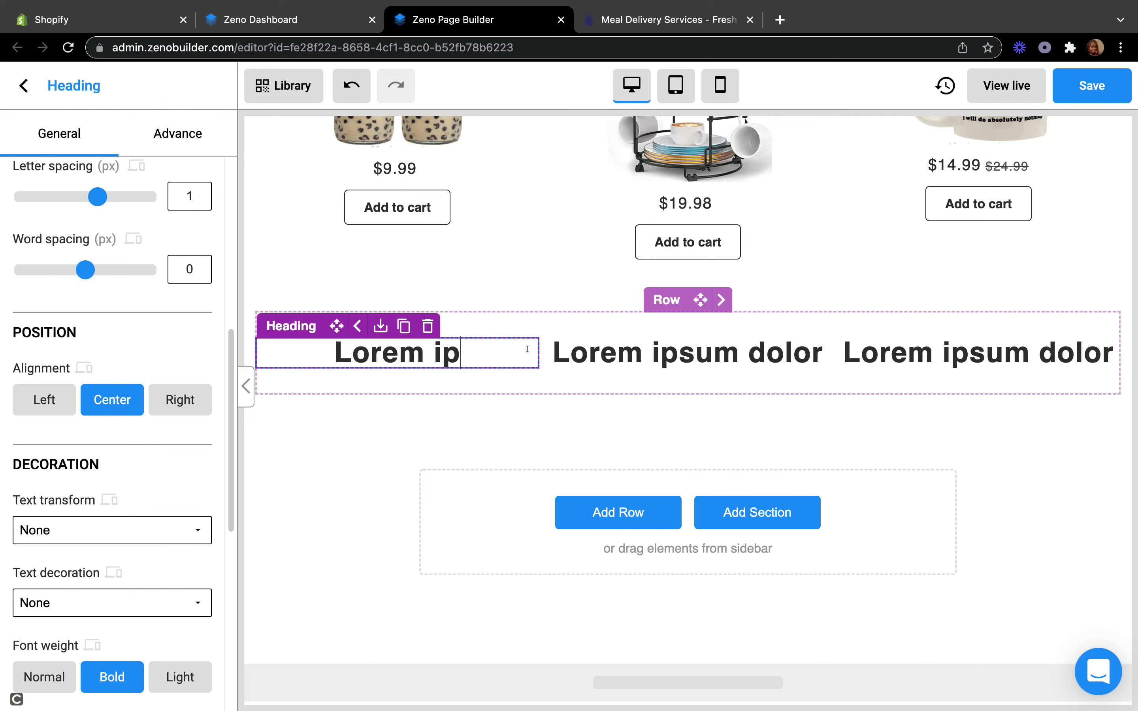
pyautogui.press('BackSpace')
pyautogui.press('BackSpace')
pyautogui.press('BackSpace')
pyautogui.press('BackSpace')
pyautogui.press('BackSpace')
pyautogui.press('BackSpace')
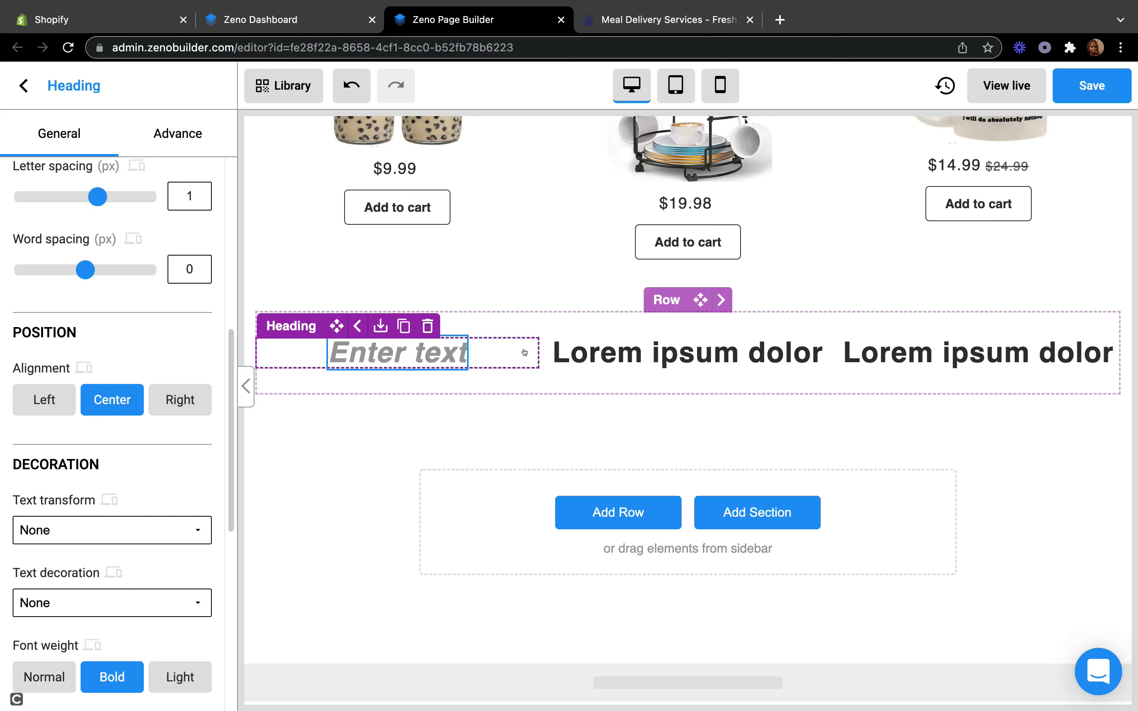
pyautogui.write('CU')
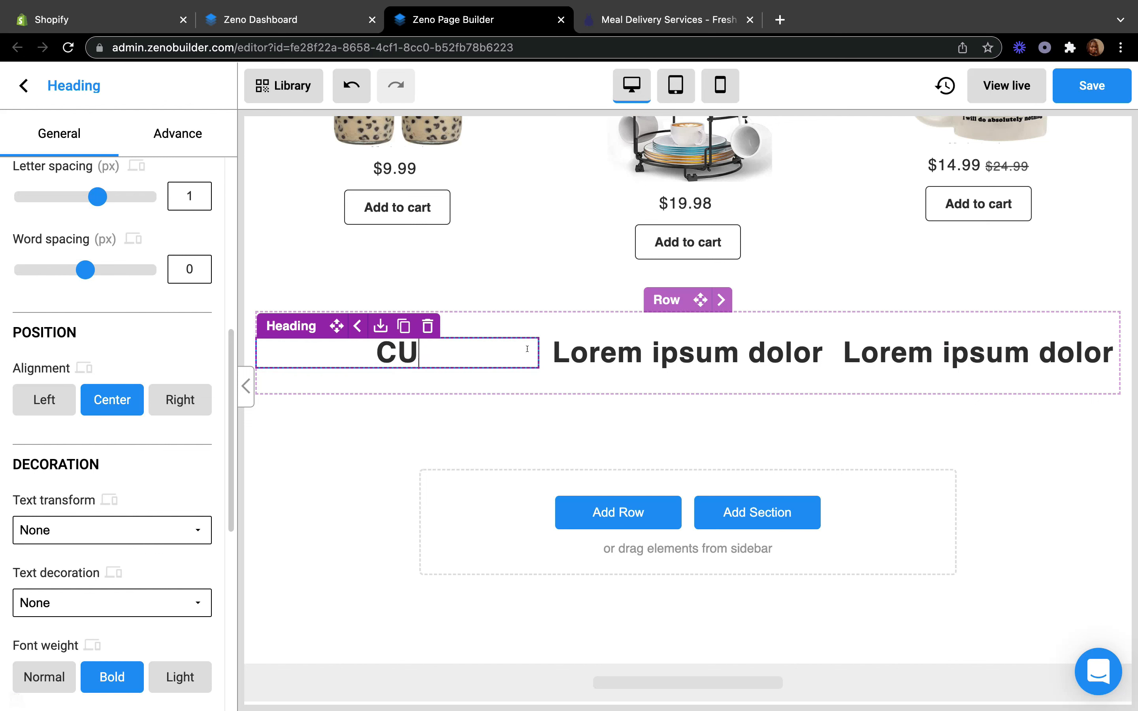
pyautogui.write('STOMER 1')
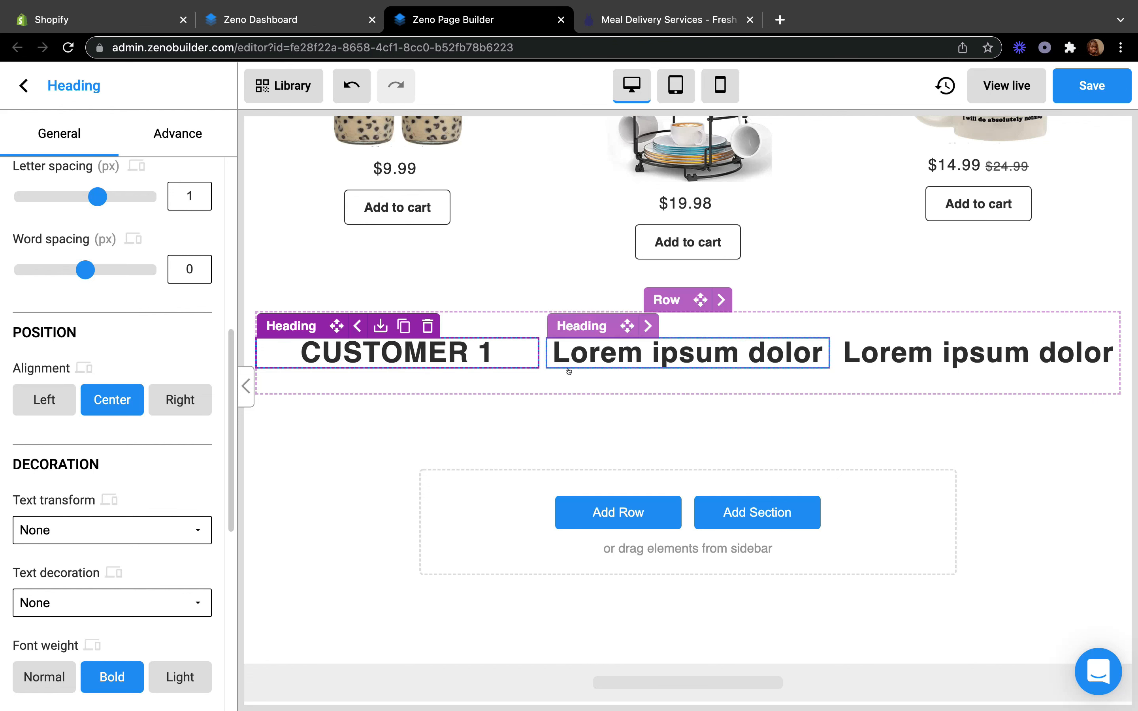
pyautogui.click(456, 439)
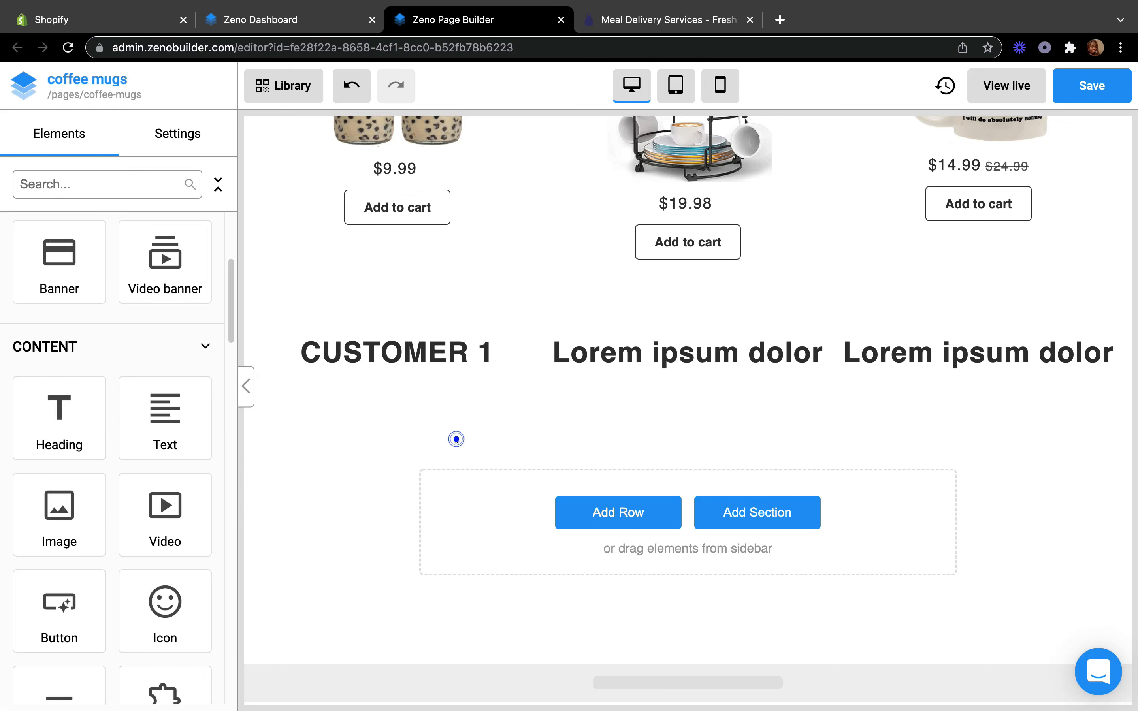
# Step: Replace the middle column's placeholder heading with "CUSTOMER 2"
pyautogui.click(590, 376)
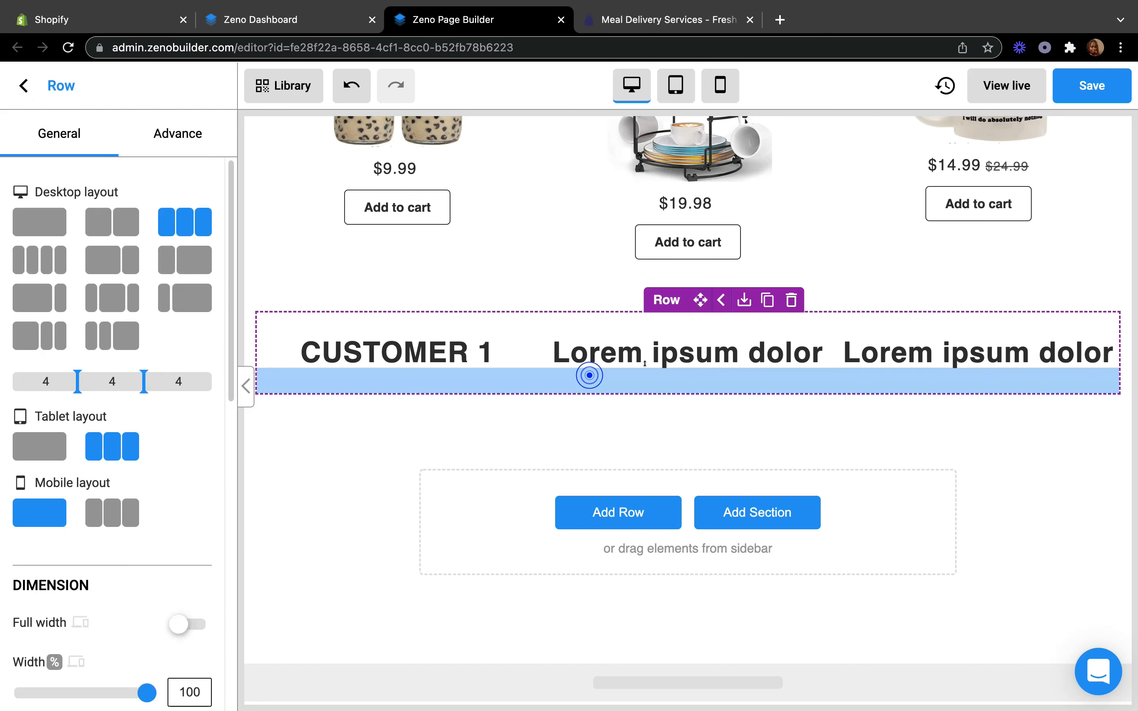
pyautogui.click(670, 365)
pyautogui.press('BackSpace')
pyautogui.press('BackSpace')
pyautogui.press('BackSpace')
pyautogui.press('BackSpace')
pyautogui.press('BackSpace')
pyautogui.press('BackSpace')
pyautogui.press('BackSpace')
pyautogui.press('BackSpace')
pyautogui.press('BackSpace')
pyautogui.press('BackSpace')
pyautogui.press('BackSpace')
pyautogui.press('BackSpace')
pyautogui.press('BackSpace')
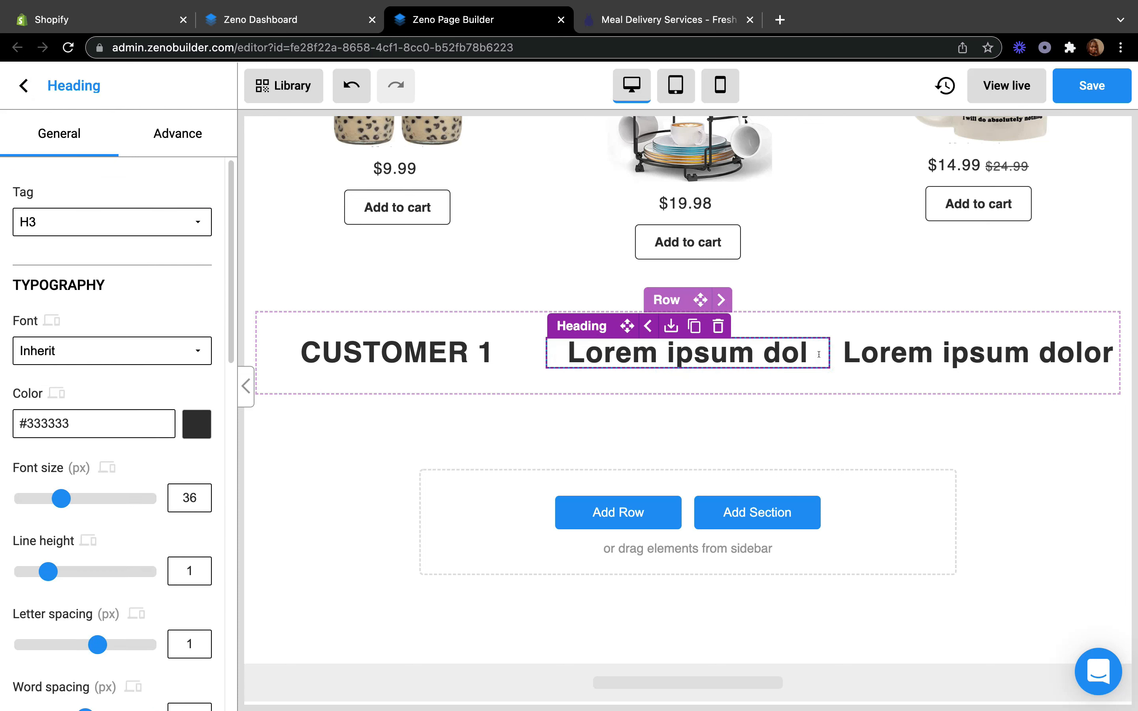
pyautogui.press('BackSpace')
pyautogui.press('BackSpace')
pyautogui.press('BackSpace')
pyautogui.press('BackSpace')
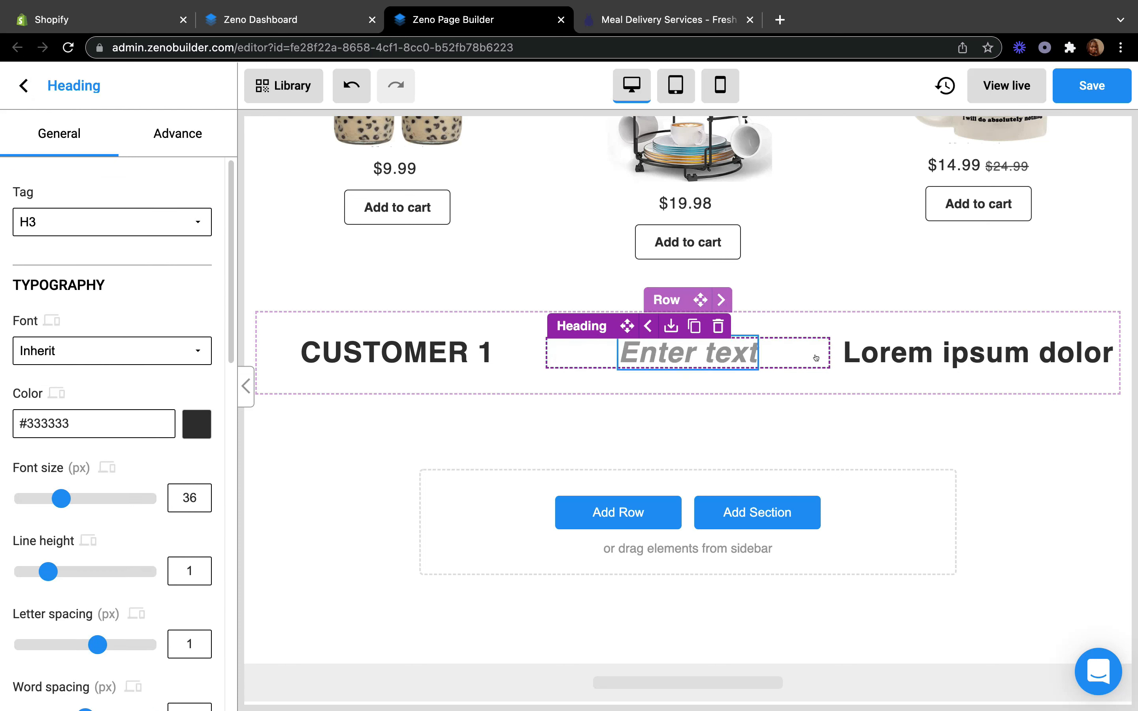
pyautogui.write('CUS')
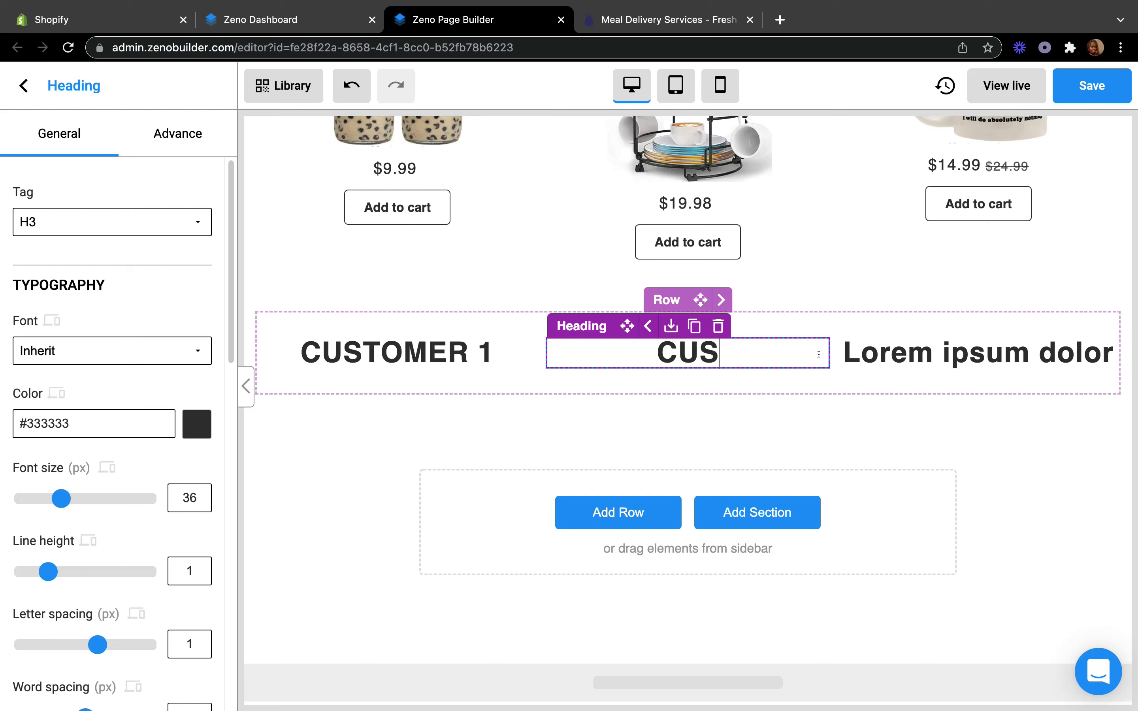
pyautogui.write('TI')
pyautogui.press('BackSpace')
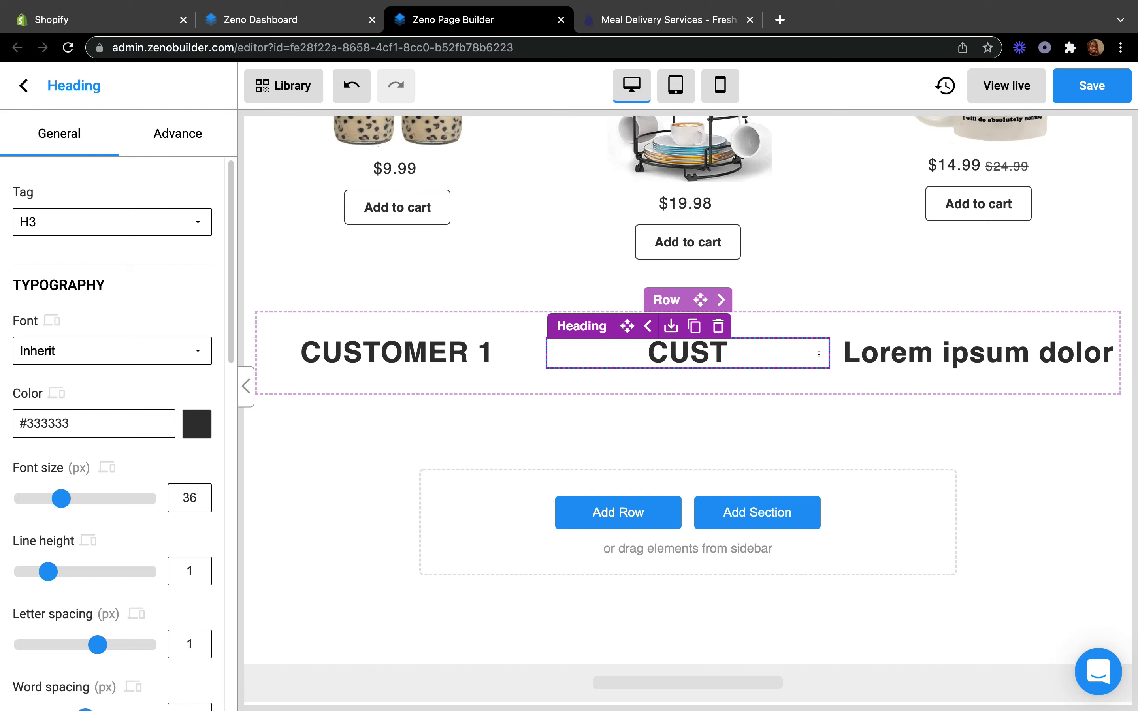
pyautogui.write('OME')
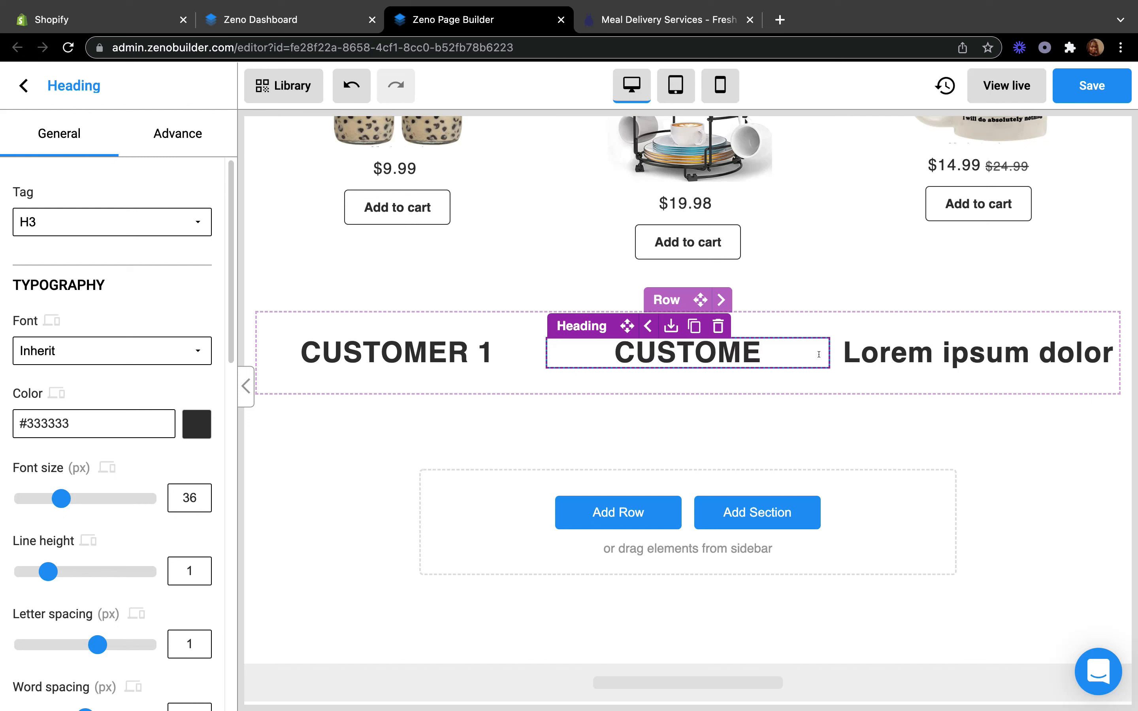
pyautogui.write('R 2')
# Step: Replace the third column's placeholder heading with "CUSTOMER 3" and deselect it
pyautogui.doubleClick(960, 353)
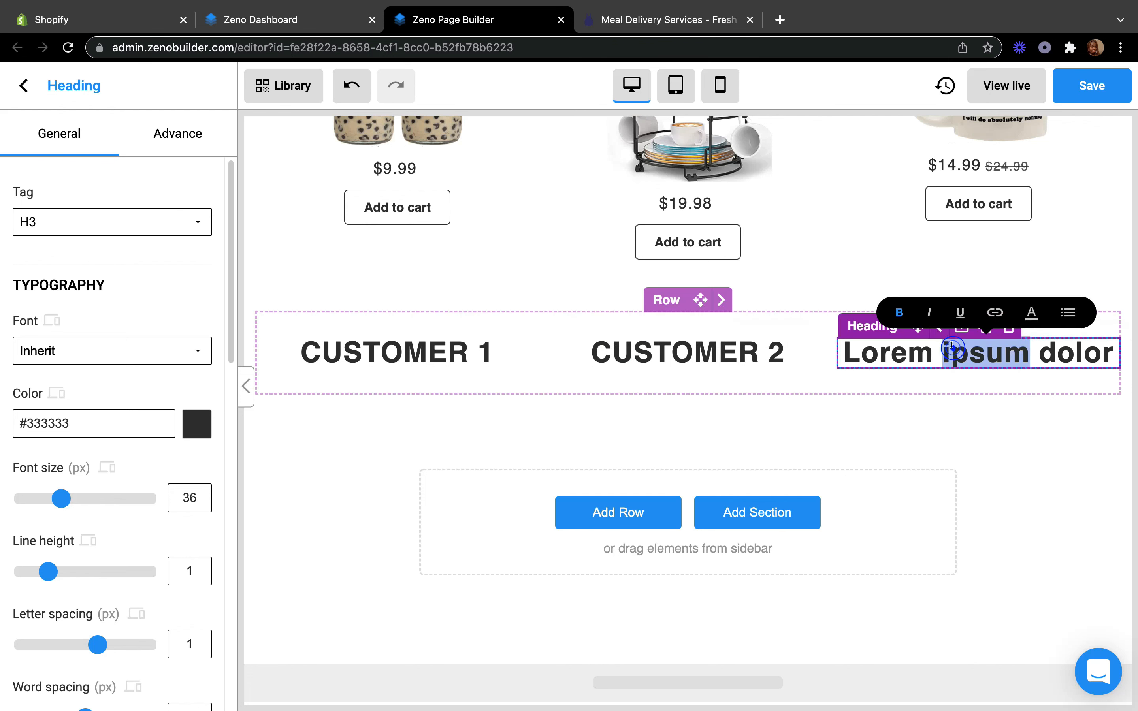
pyautogui.click(1074, 353)
pyautogui.click(1108, 352)
pyautogui.press('BackSpace')
pyautogui.press('BackSpace')
pyautogui.press('BackSpace')
pyautogui.press('BackSpace')
pyautogui.press('BackSpace')
pyautogui.press('BackSpace')
pyautogui.press('BackSpace')
pyautogui.press('BackSpace')
pyautogui.press('BackSpace')
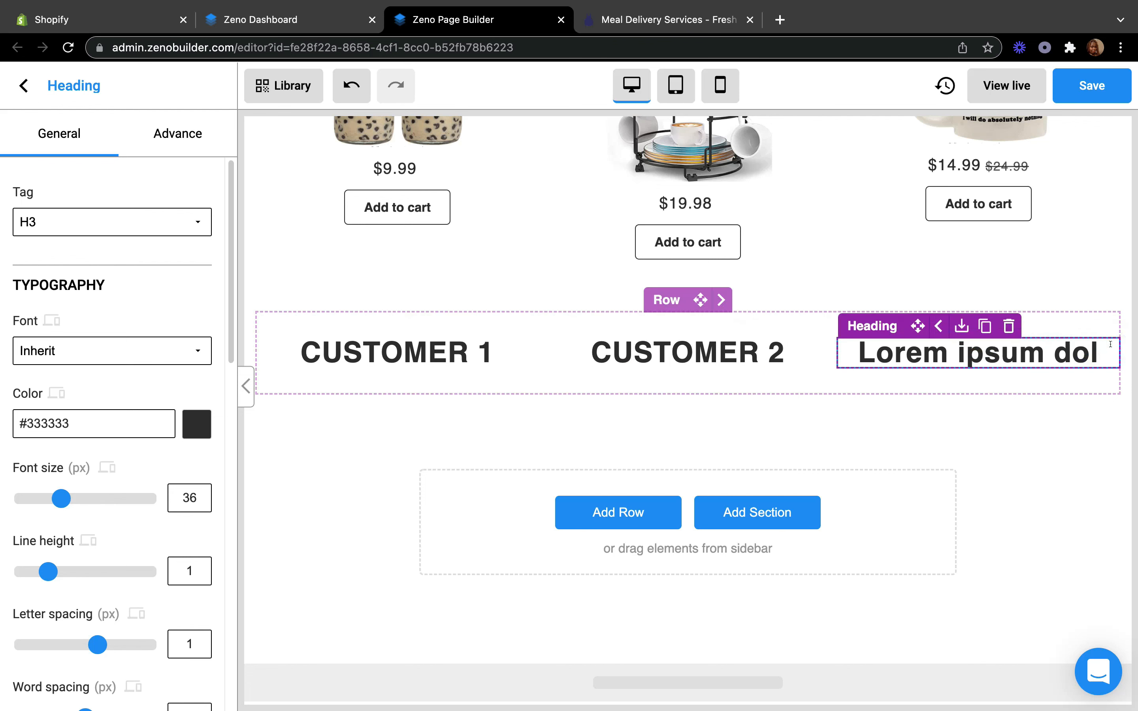
pyautogui.press('BackSpace')
pyautogui.press('BackSpace')
pyautogui.press('BackSpace')
pyautogui.press('BackSpace')
pyautogui.press('BackSpace')
pyautogui.press('BackSpace')
pyautogui.press('BackSpace')
pyautogui.press('BackSpace')
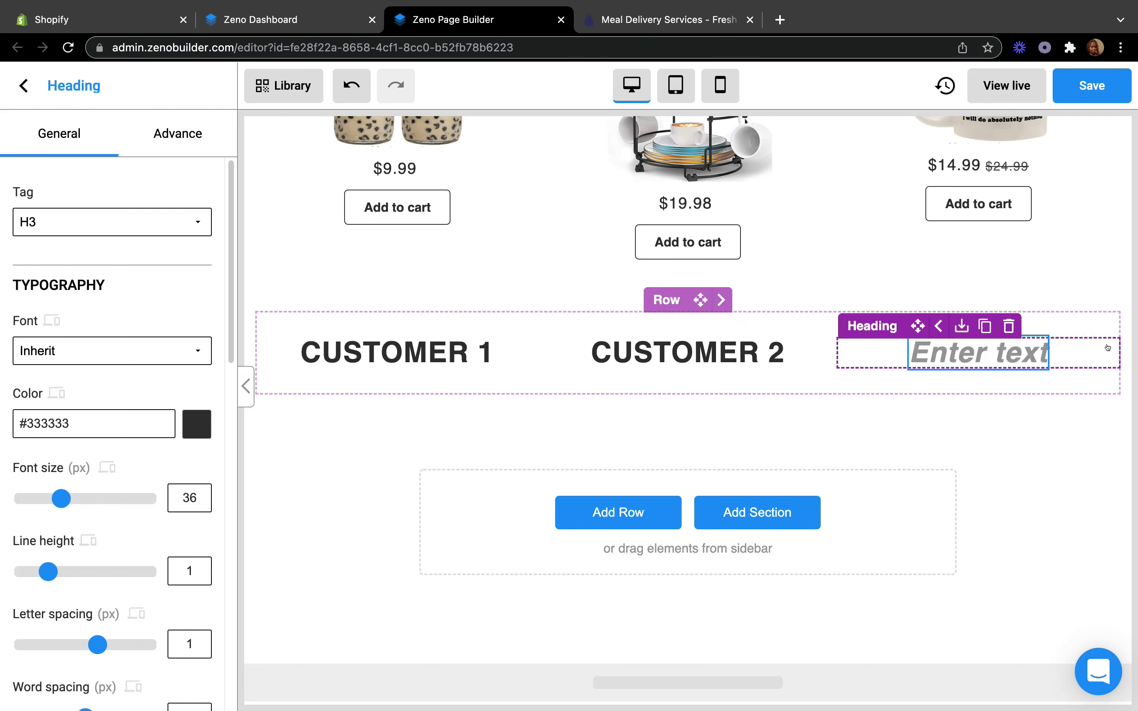
pyautogui.write('CUST')
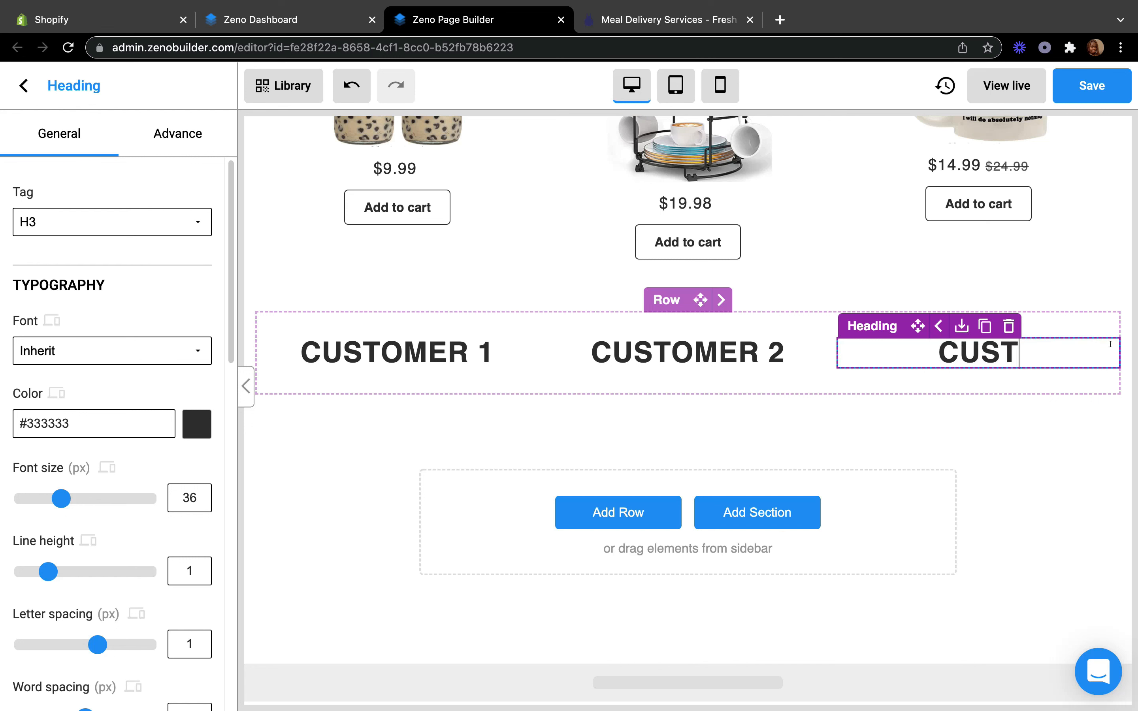
pyautogui.write('OMER 3')
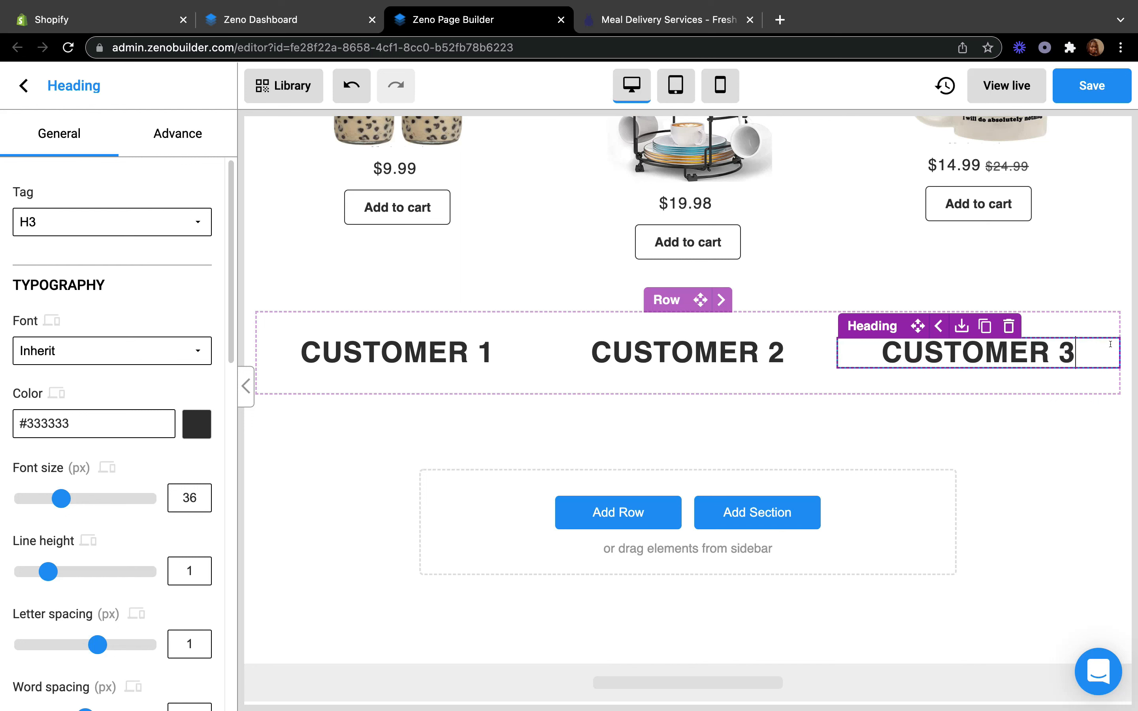
pyautogui.click(328, 469)
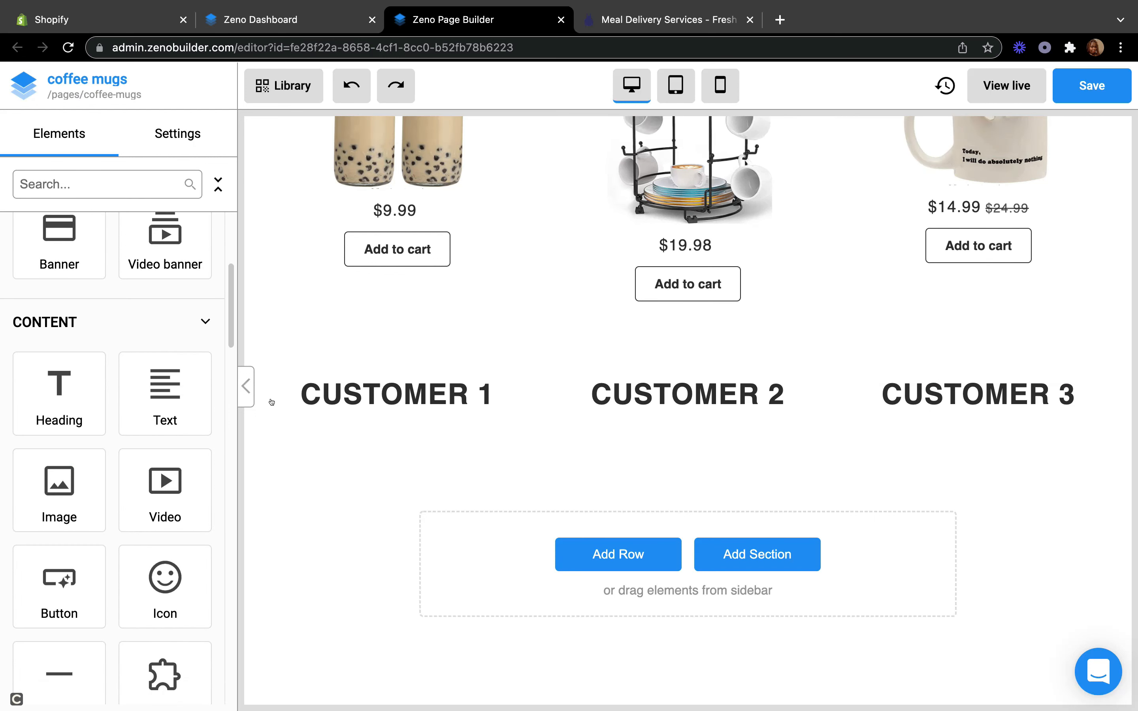
# Step: Insert a new row between the product row and the customer headings, and give it a single-column desktop layout
pyautogui.scroll(2, 348, 455)
pyautogui.scroll(5, 96, 344)
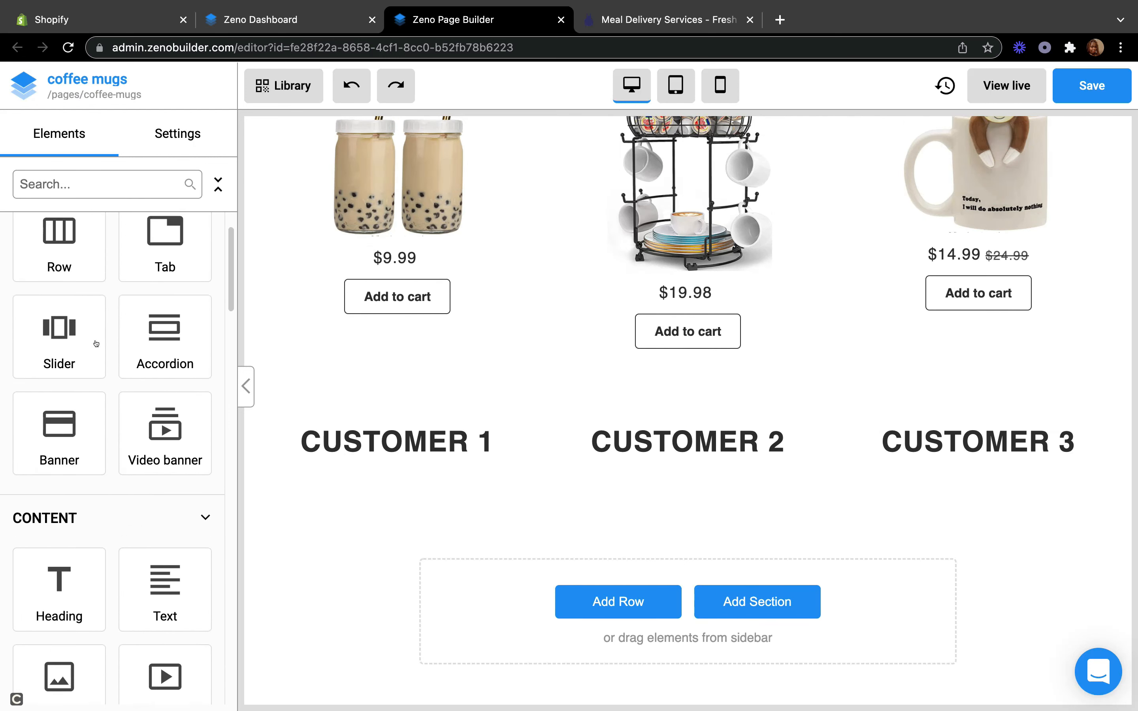
pyautogui.scroll(2, 96, 344)
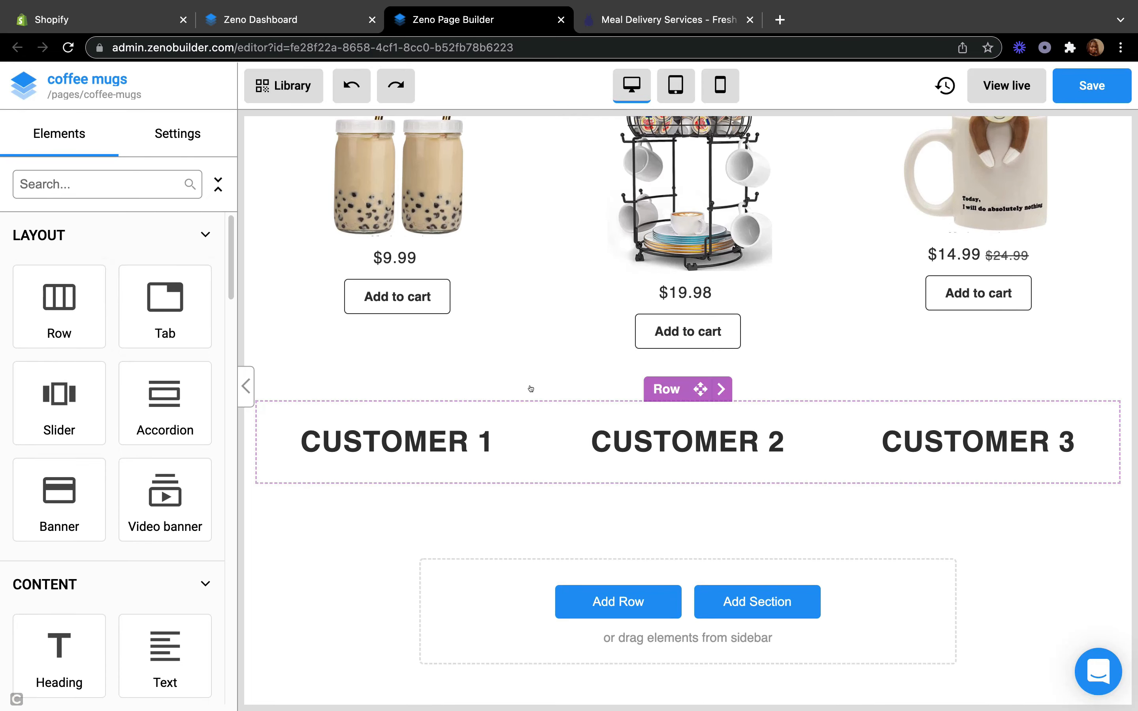
pyautogui.moveTo(68, 318); pyautogui.dragTo(631, 316)
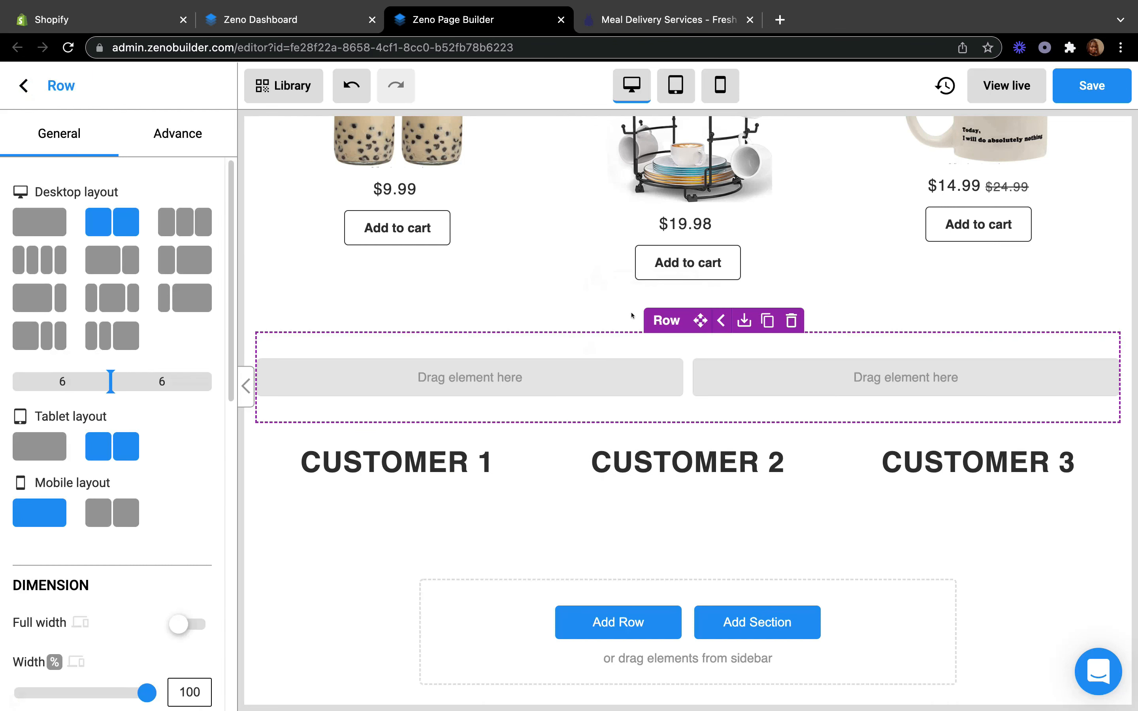
pyautogui.click(40, 225)
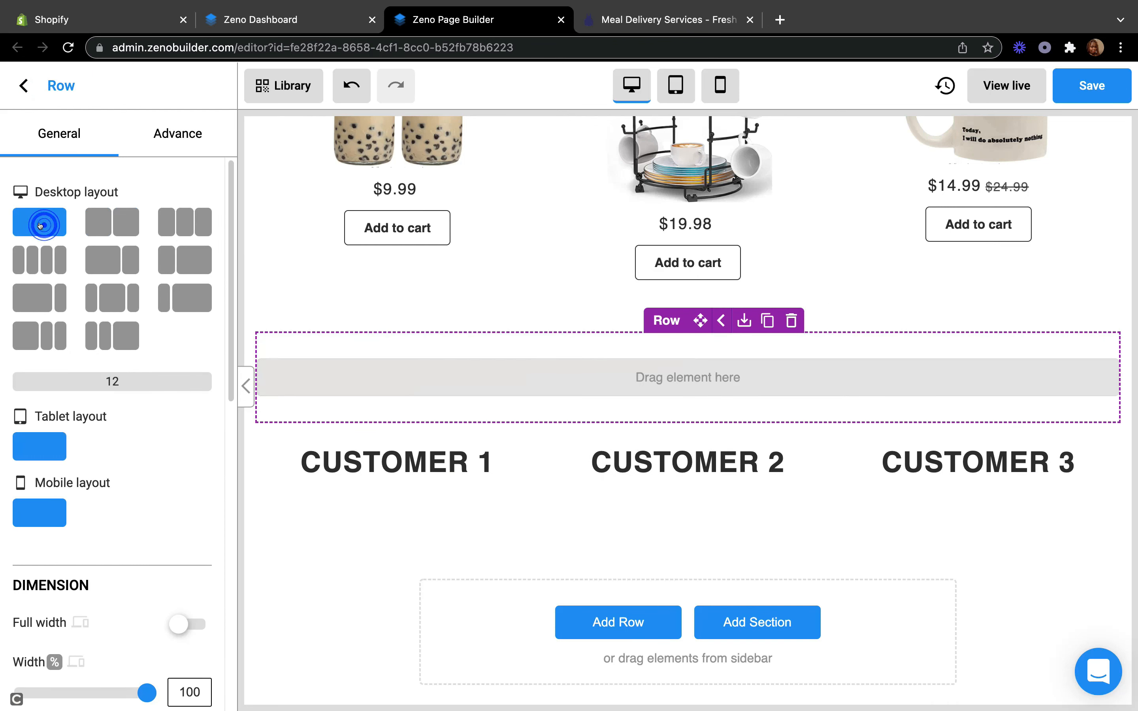
pyautogui.click(785, 393)
# Step: Add a Heading element to the empty single-column row above the customer headings
pyautogui.click(14, 82)
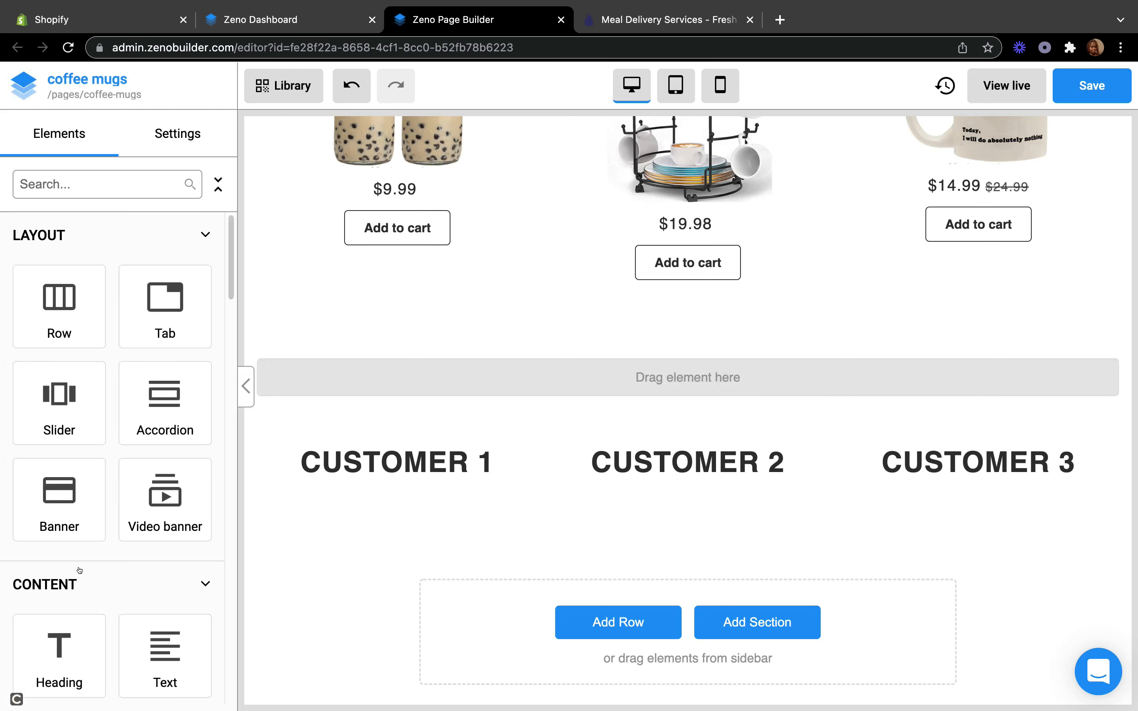
pyautogui.scroll(-3, 66, 518)
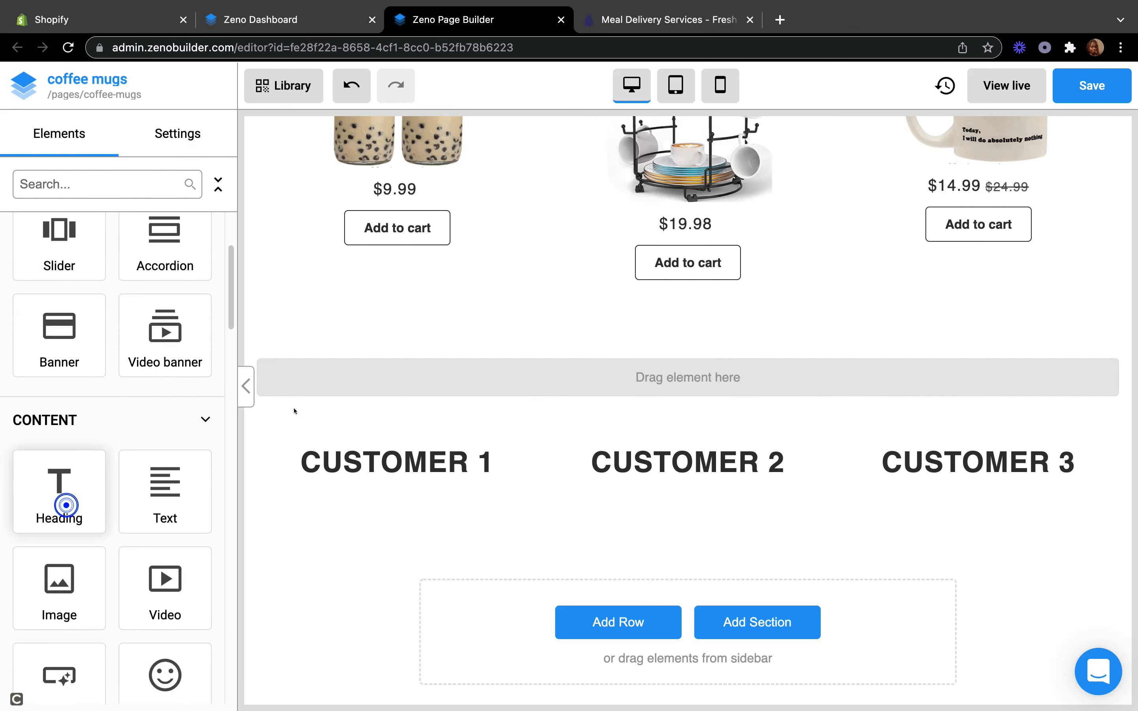
pyautogui.moveTo(66, 504); pyautogui.dragTo(678, 377)
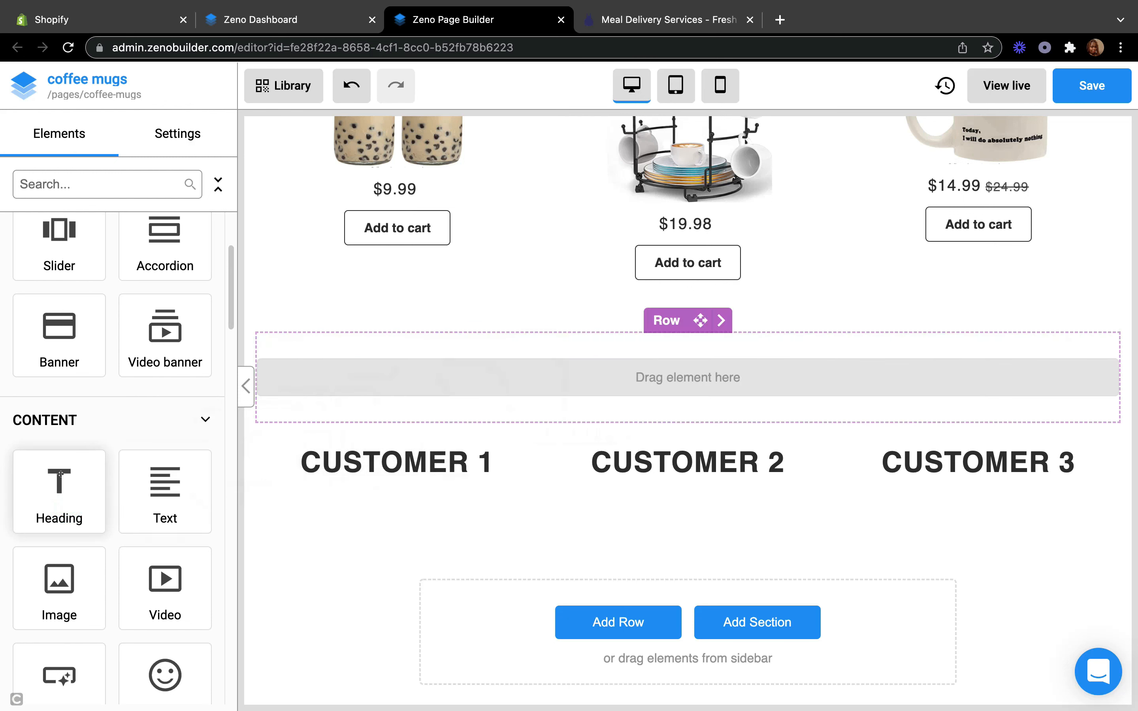
pyautogui.moveTo(346, 369); pyautogui.dragTo(646, 371)
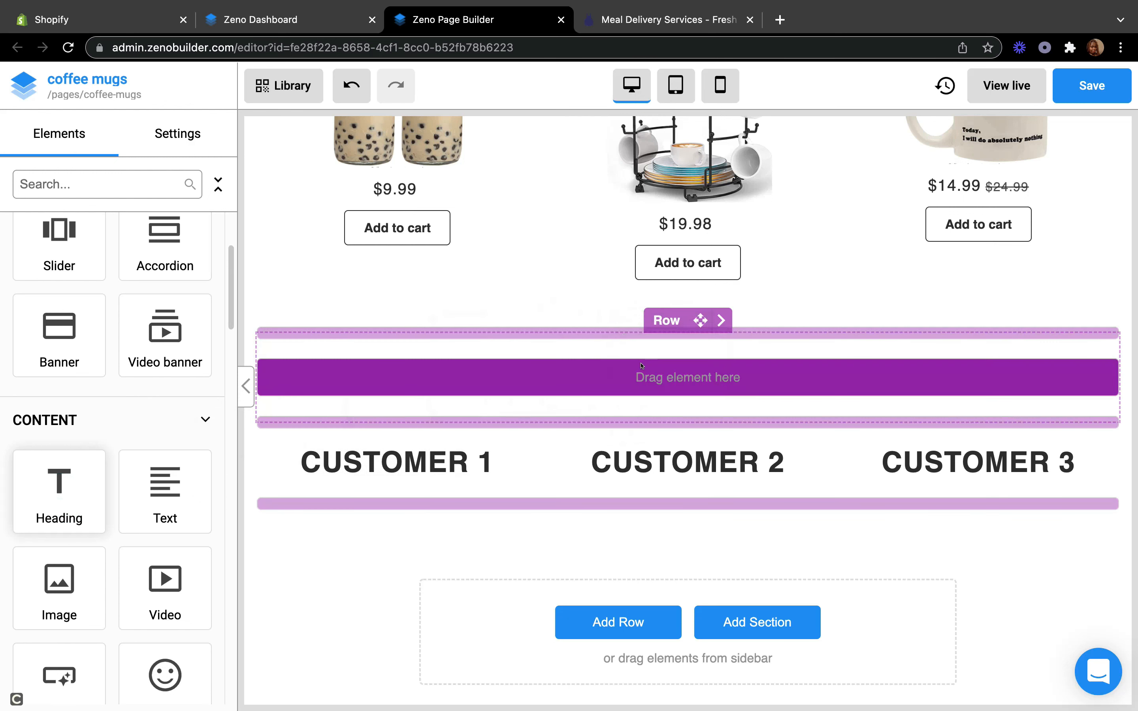
# Step: Replace the placeholder text of the heading above the customer row with "REVIEWS!"
pyautogui.click(592, 377)
pyautogui.press('BackSpace')
pyautogui.press('BackSpace')
pyautogui.press('BackSpace')
pyautogui.press('BackSpace')
pyautogui.press('BackSpace')
pyautogui.press('BackSpace')
pyautogui.press('BackSpace')
pyautogui.press('BackSpace')
pyautogui.press('BackSpace')
pyautogui.press('BackSpace')
pyautogui.press('BackSpace')
pyautogui.press('BackSpace')
pyautogui.press('BackSpace')
pyautogui.press('BackSpace')
pyautogui.press('BackSpace')
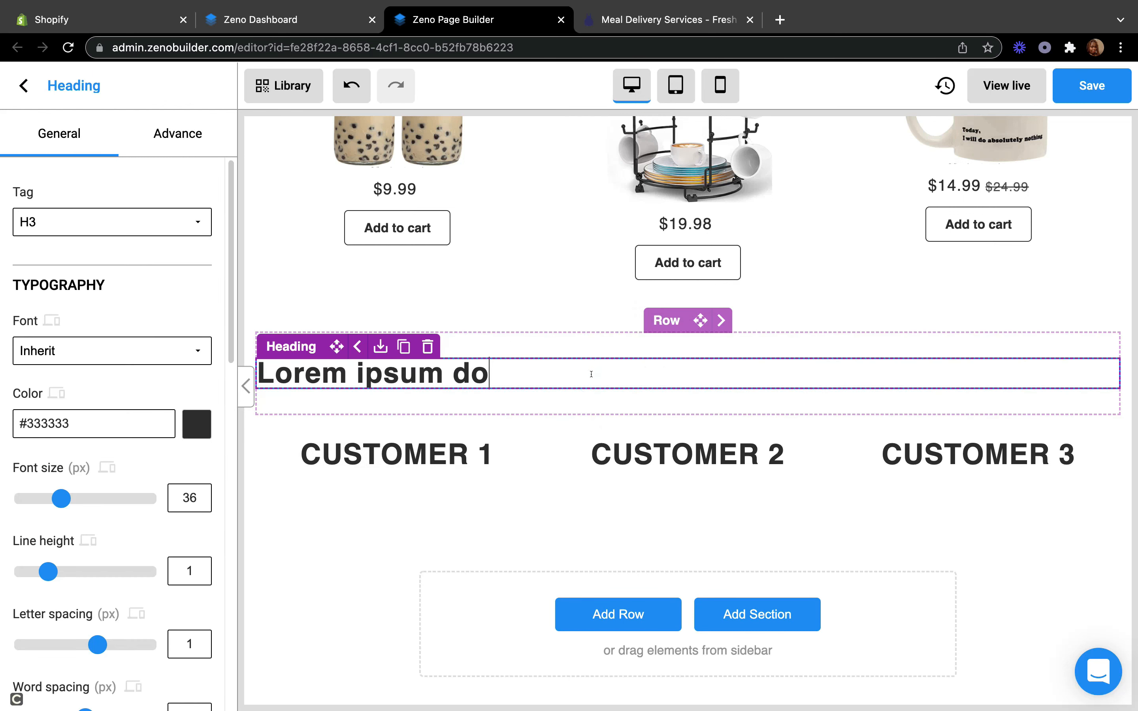
pyautogui.press('BackSpace')
pyautogui.press('BackSpace')
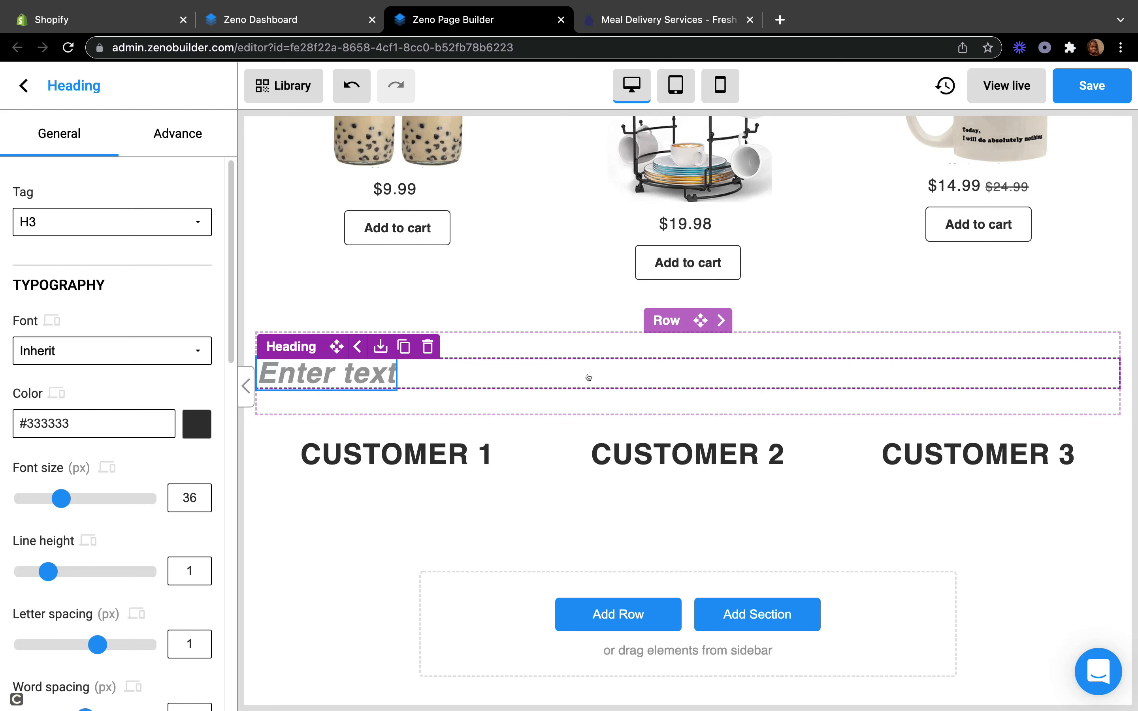
pyautogui.write('T')
pyautogui.press('BackSpace')
pyautogui.write('REV')
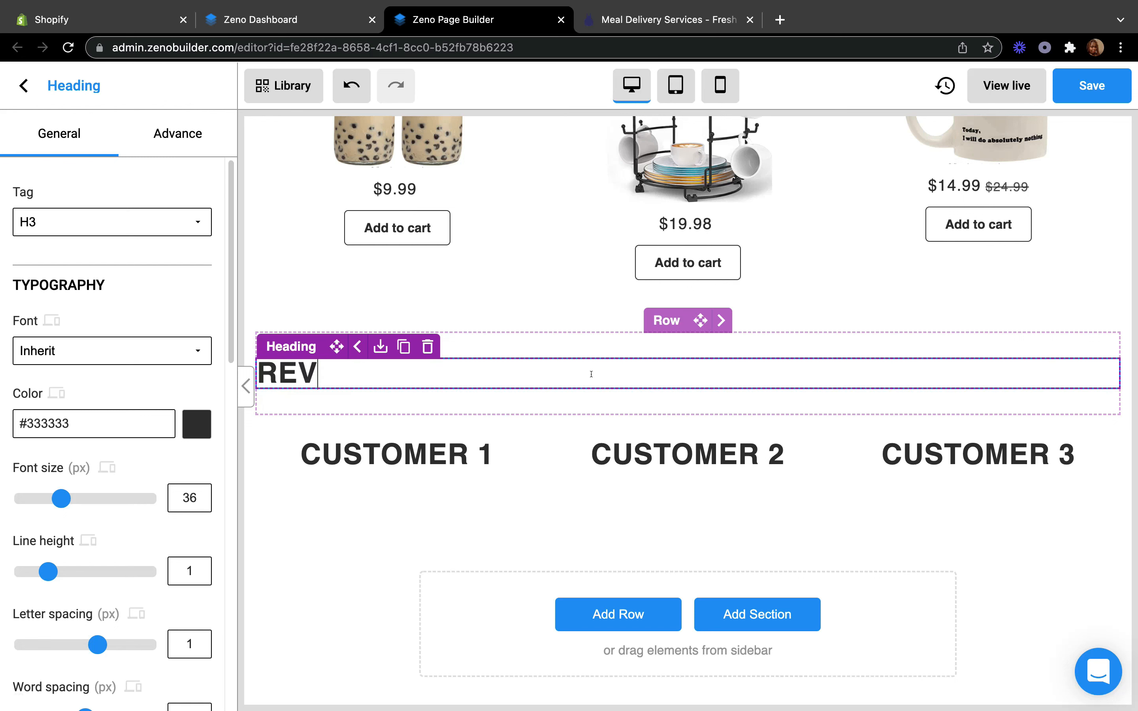
pyautogui.write('IEWS!')
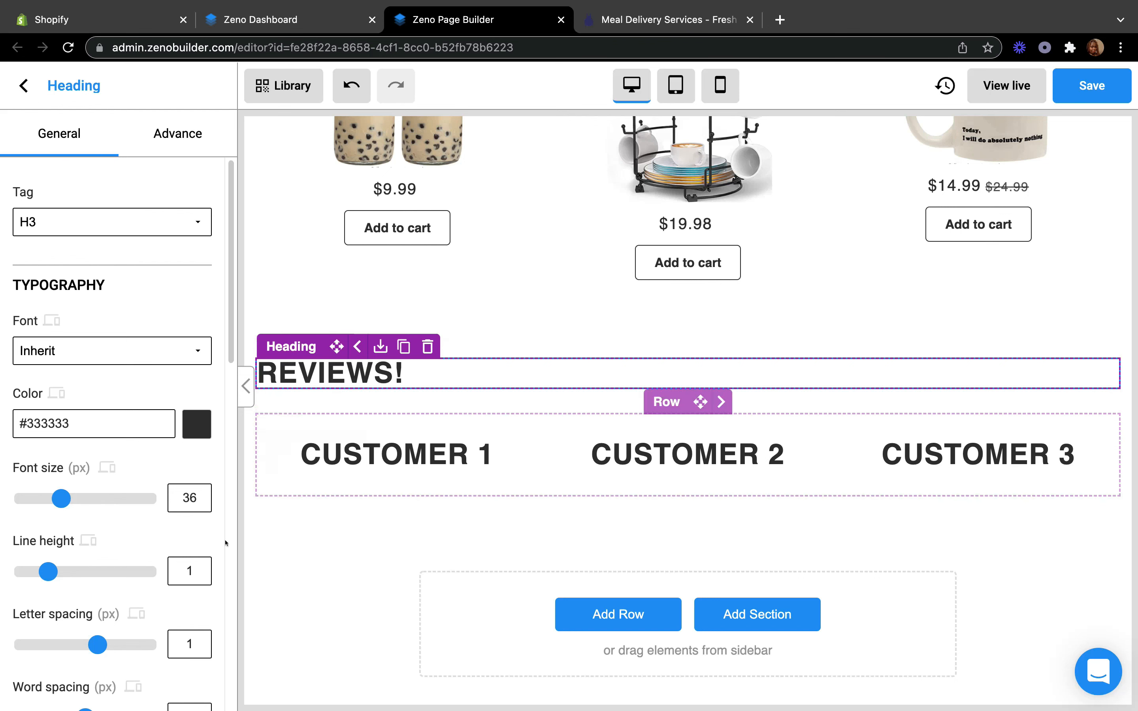
# Step: Center-align the reviews heading and extend its text to read "OUR REVIEWS!"
pyautogui.scroll(-5, 212, 475)
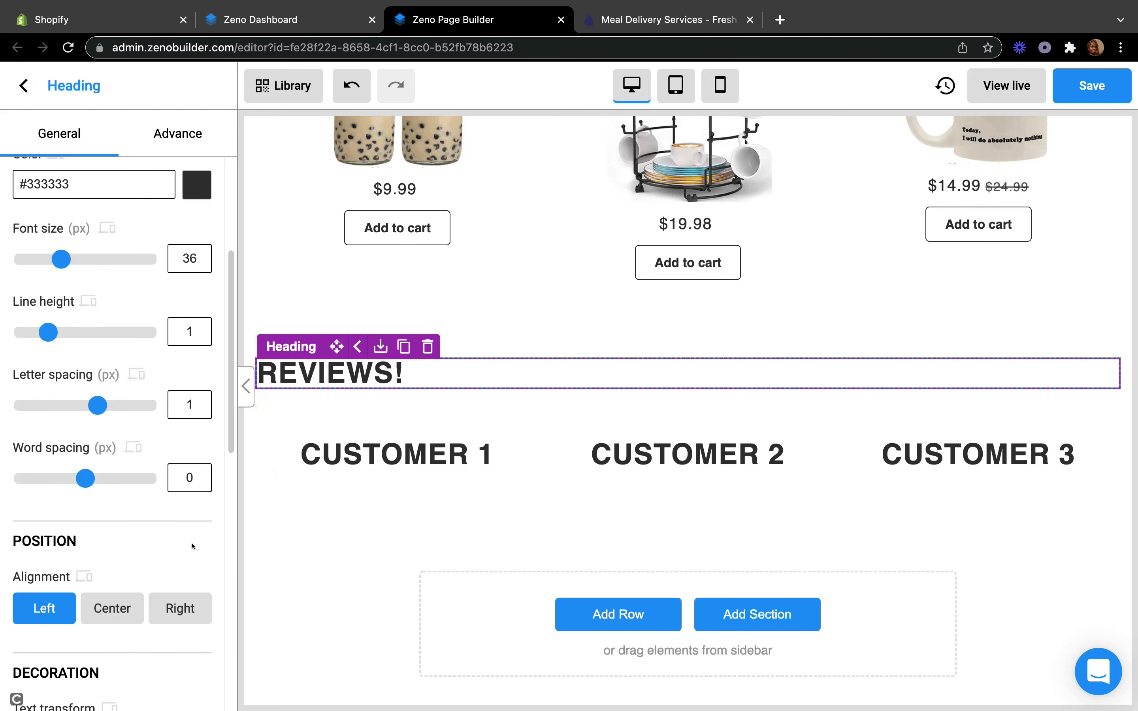
pyautogui.click(132, 598)
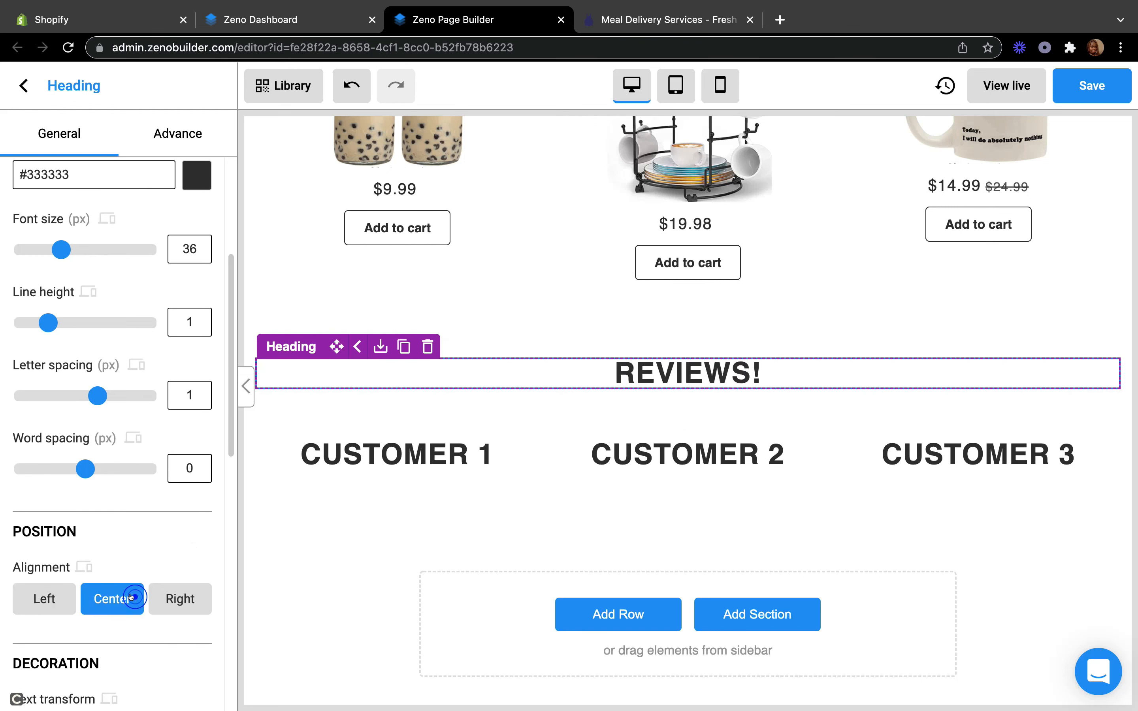
pyautogui.click(621, 368)
pyautogui.write('OUR')
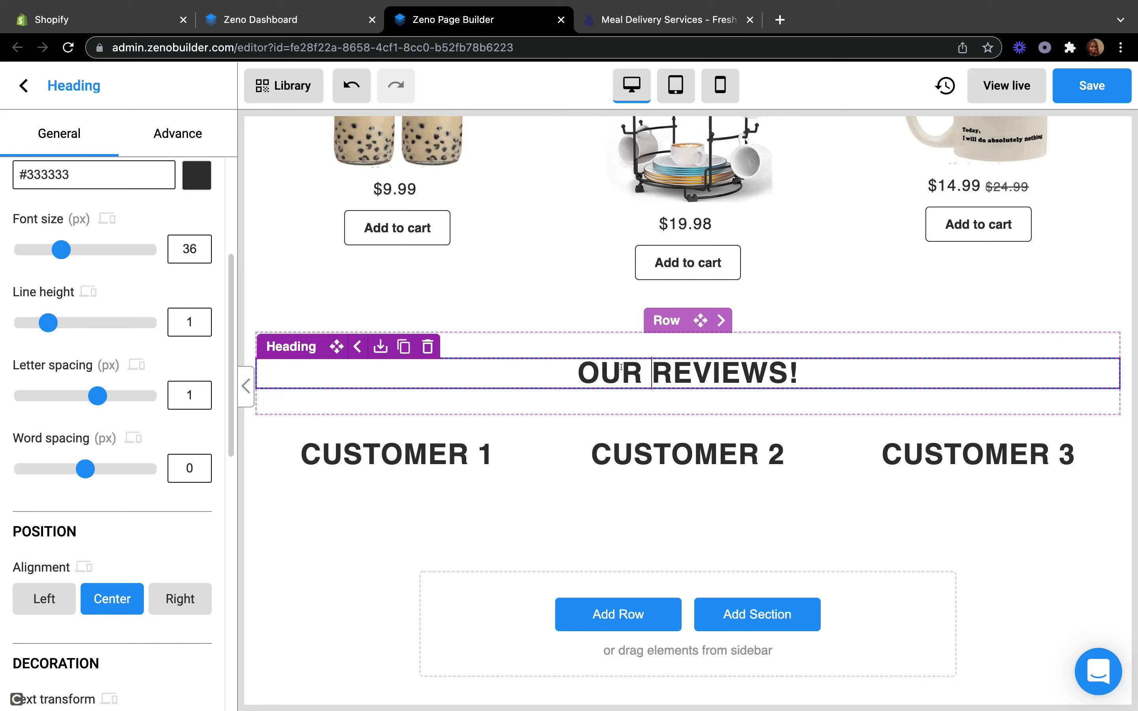
pyautogui.click(999, 535)
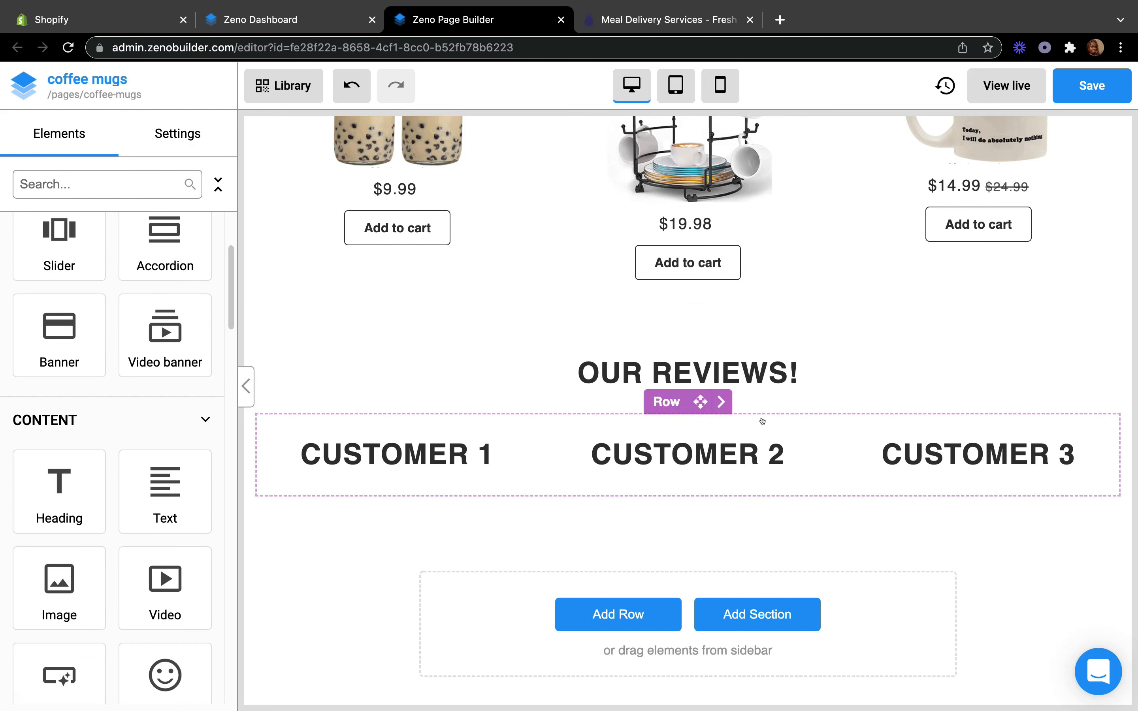
# Step: Set the top margin of the "OUR REVIEWS!" heading to 60 px and deselect it
pyautogui.click(639, 385)
pyautogui.click(761, 401)
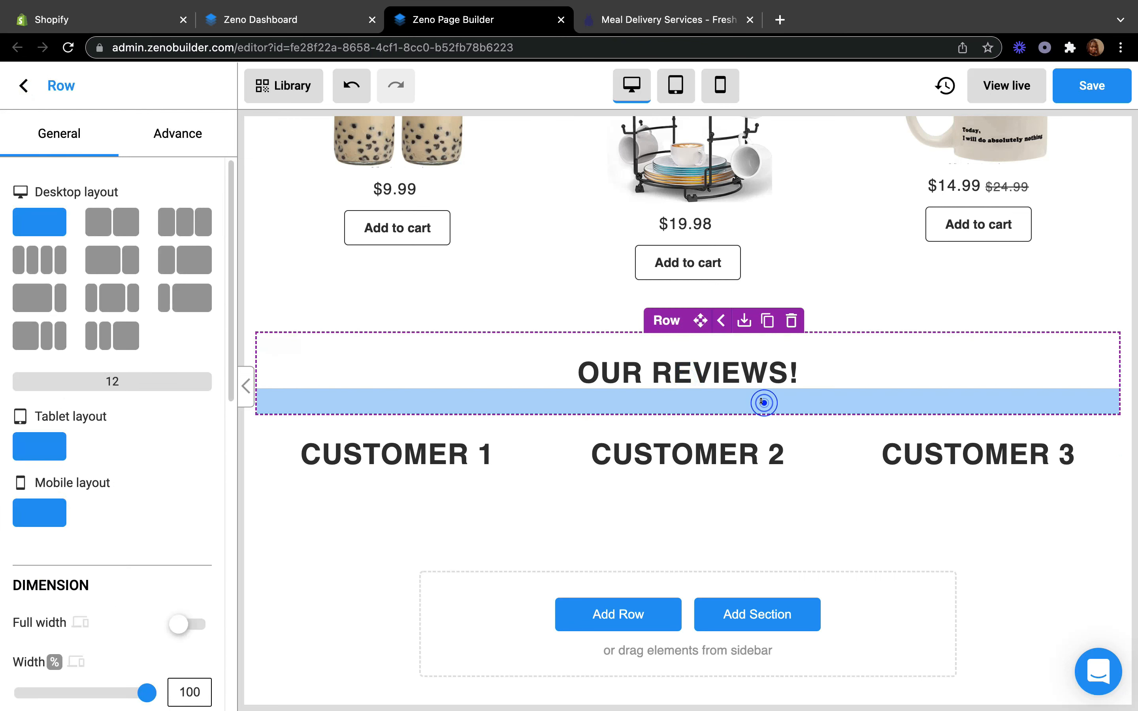
pyautogui.click(848, 373)
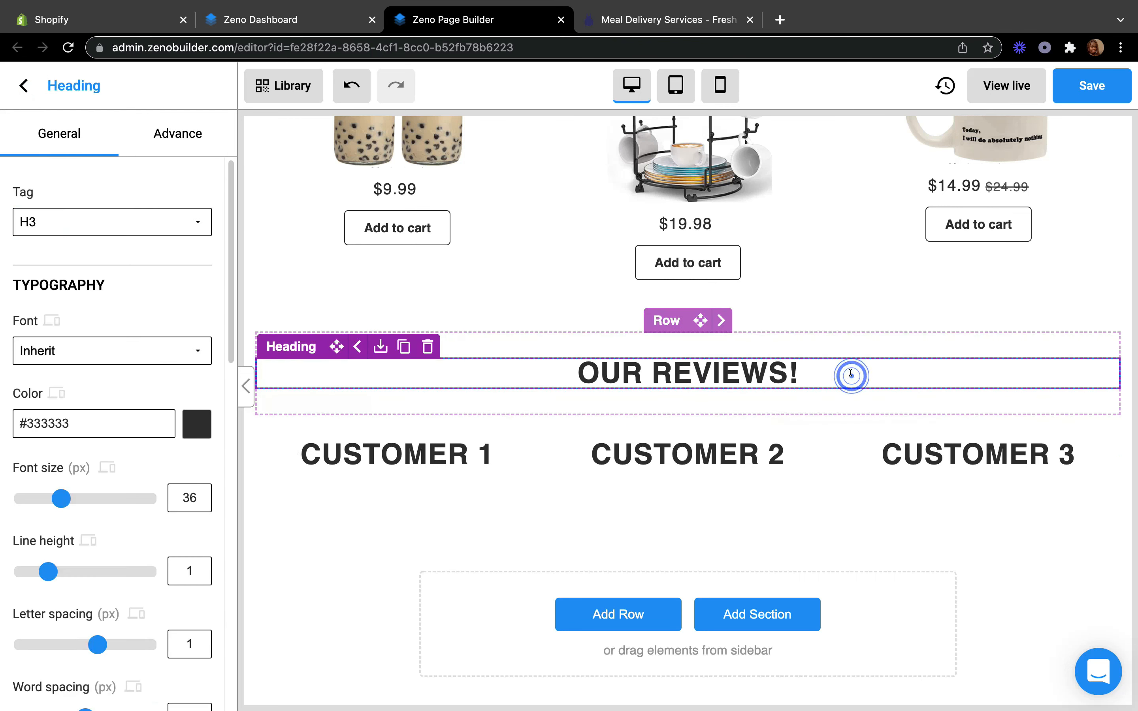
pyautogui.scroll(-10, 40, 473)
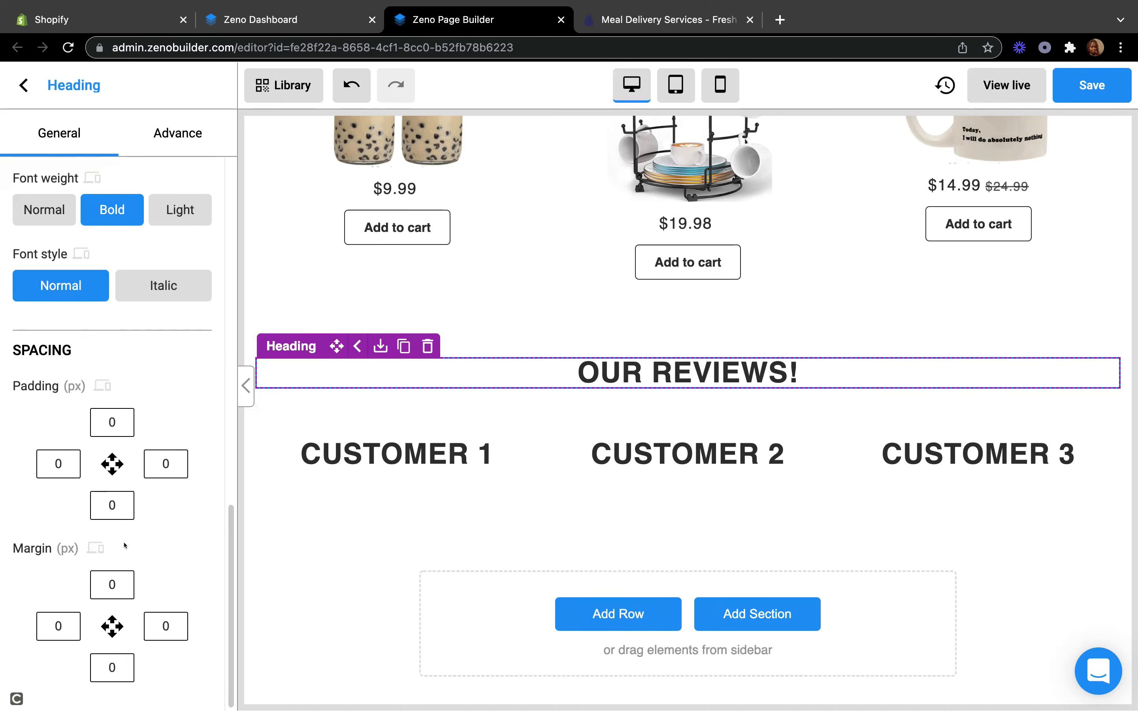
pyautogui.click(118, 584)
pyautogui.press('BackSpace')
pyautogui.write('60')
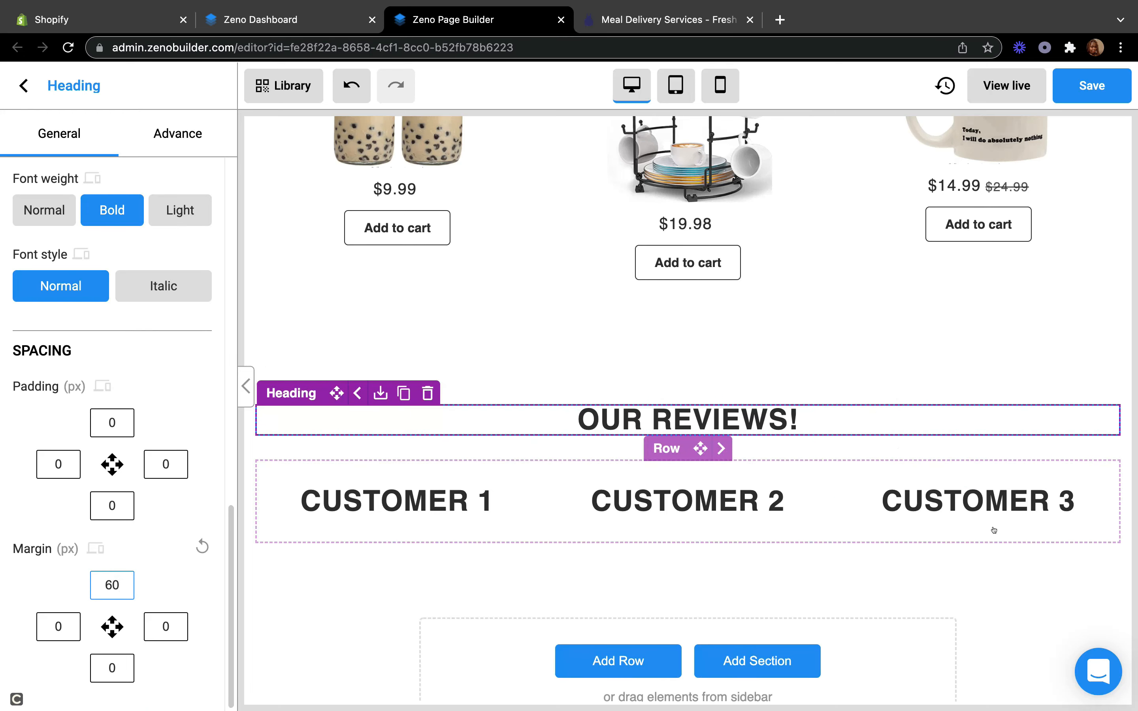
pyautogui.click(1093, 565)
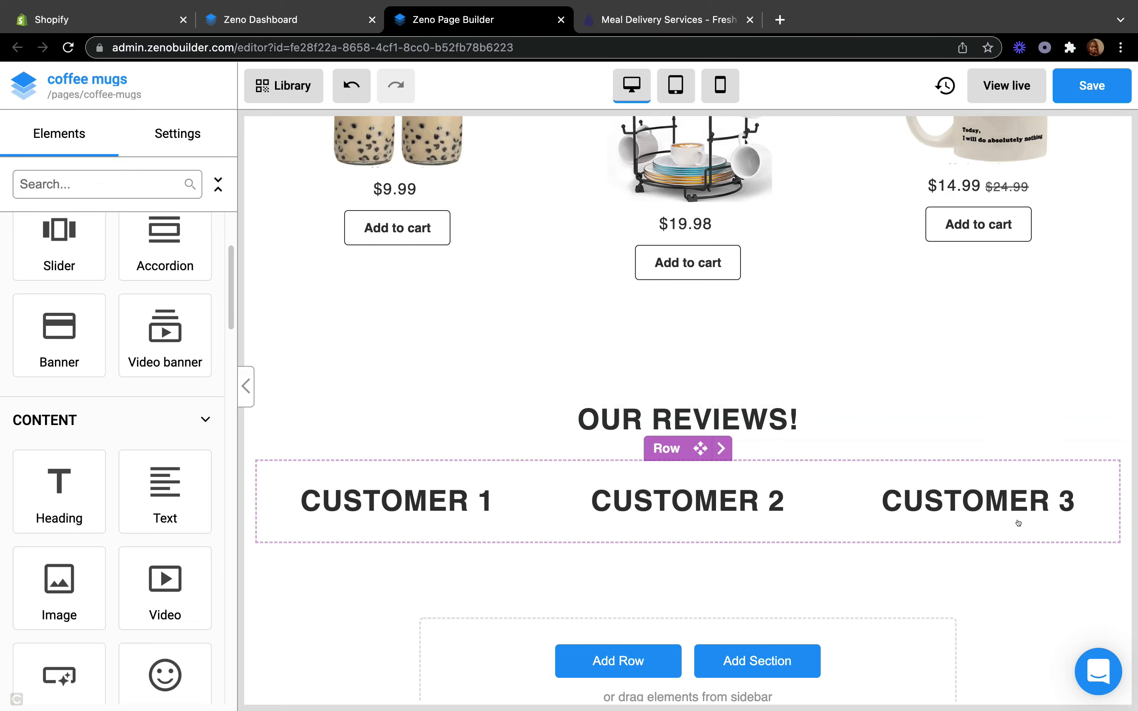
pyautogui.scroll(15, 1017, 510)
pyautogui.scroll(-10, 1017, 500)
pyautogui.scroll(-10, 1017, 499)
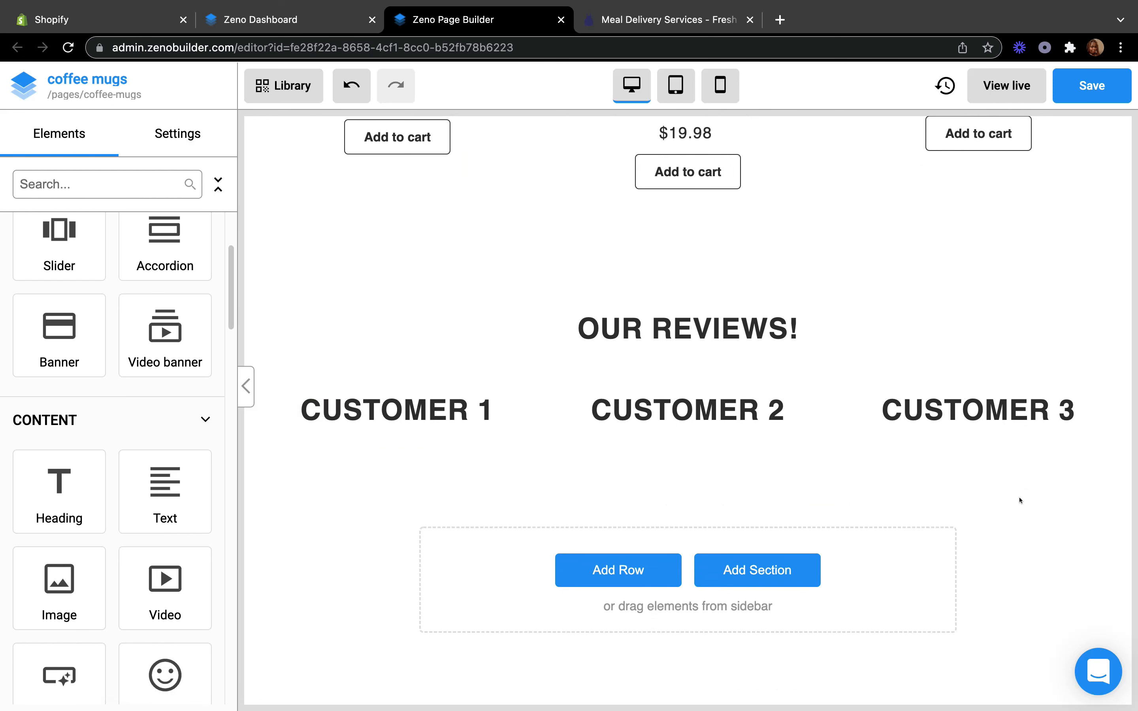
pyautogui.scroll(-3, 1019, 499)
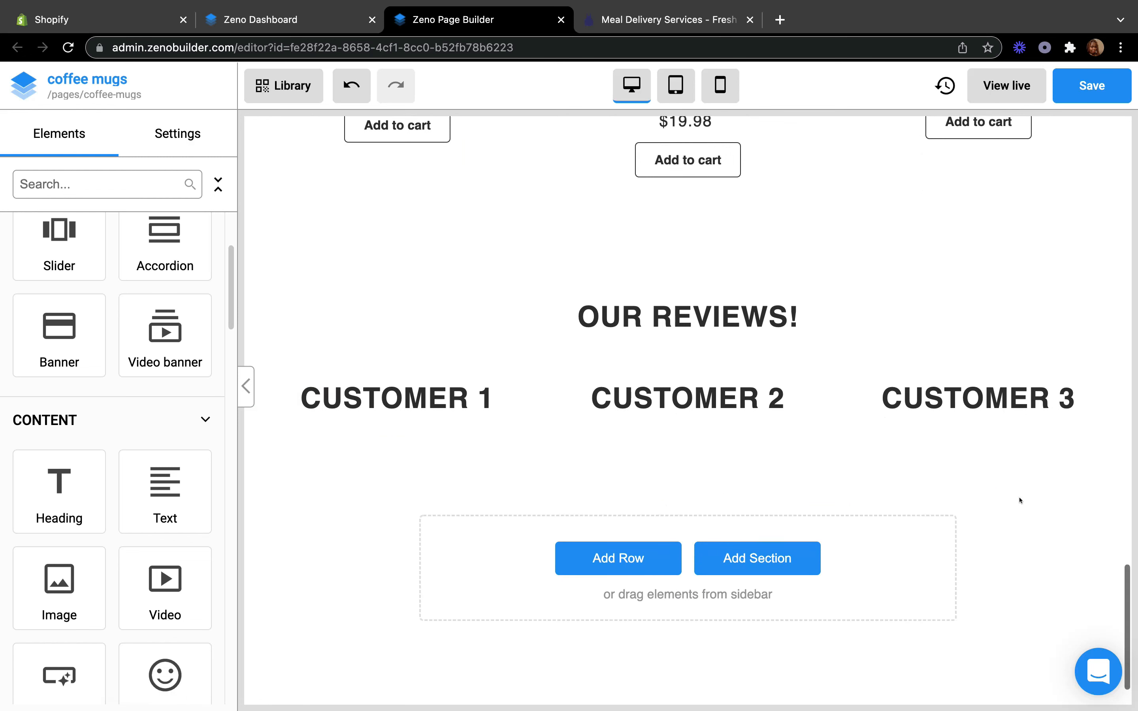
# Step: Check the page against the Blue Apron reference, save the coffee mugs page and publish it
pyautogui.scroll(15, 1019, 500)
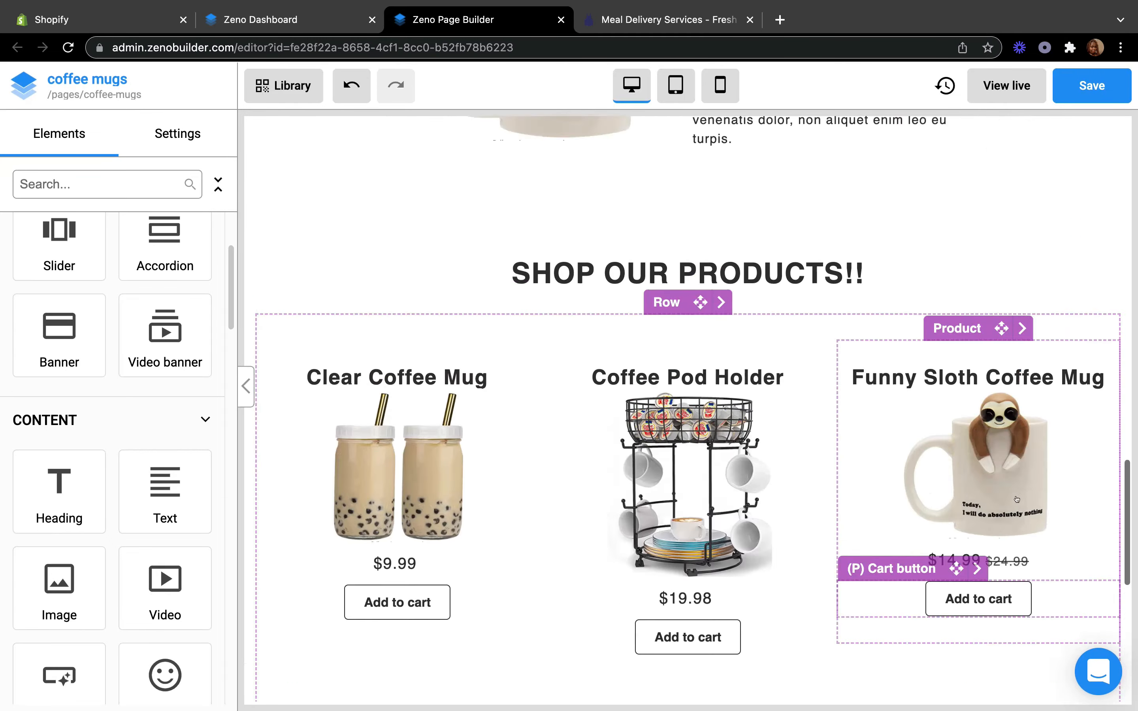
pyautogui.scroll(10, 1016, 500)
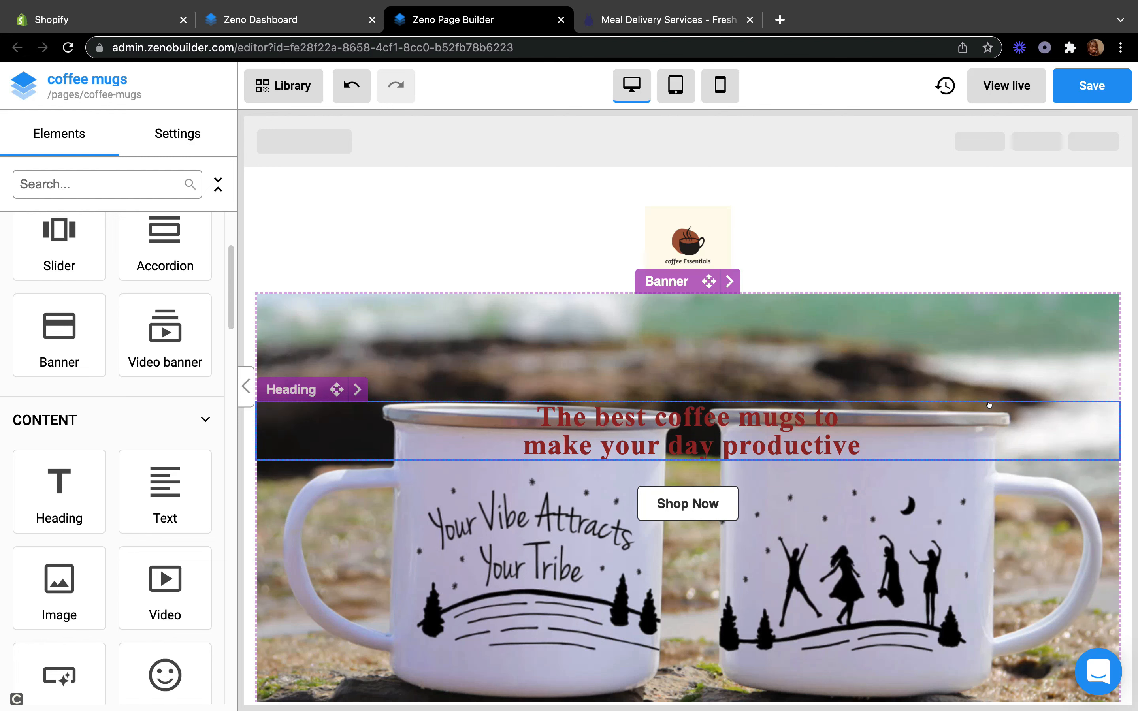
pyautogui.click(687, 24)
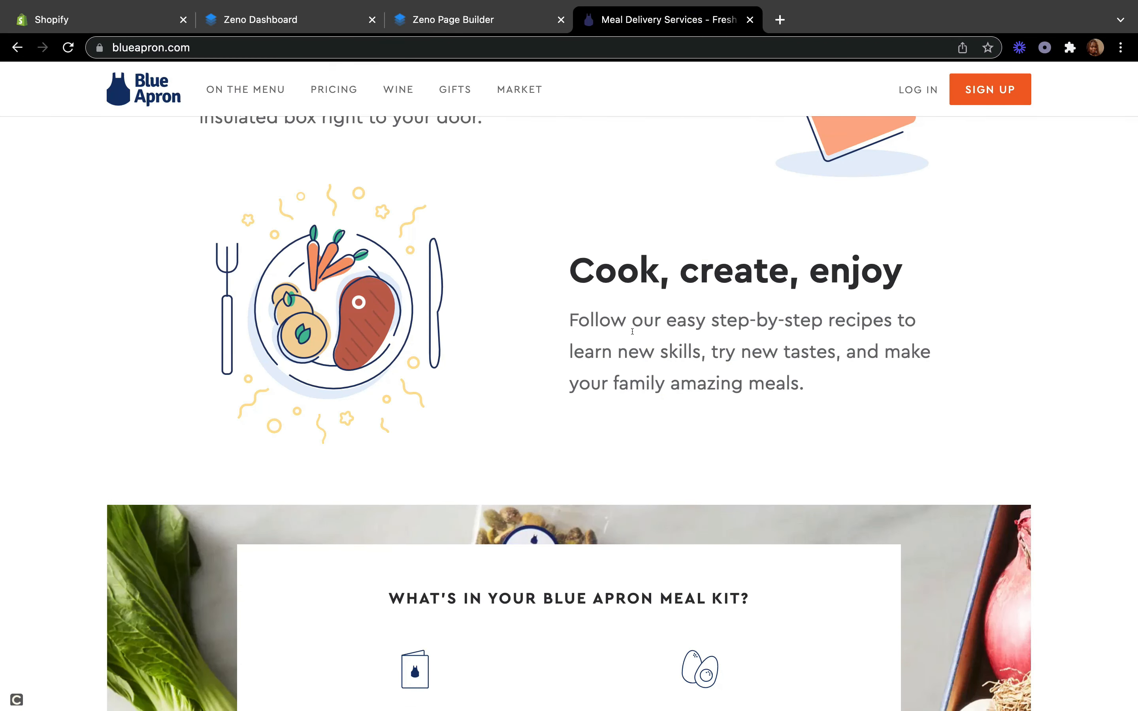
pyautogui.click(488, 21)
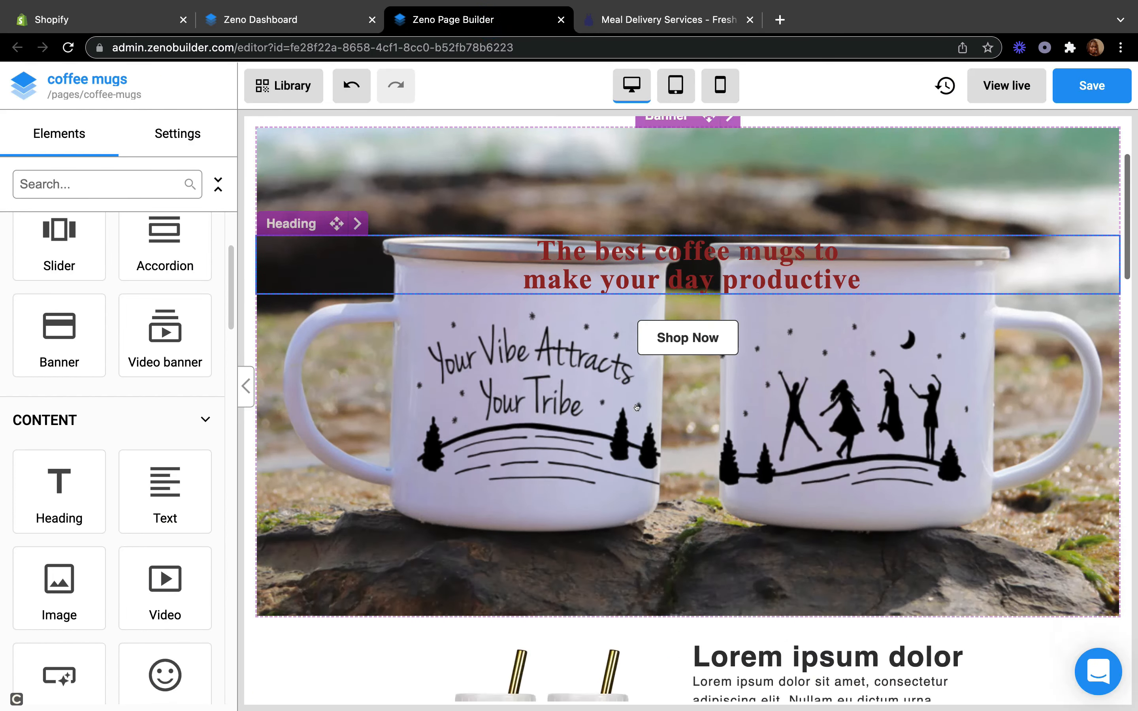
pyautogui.scroll(-10, 636, 408)
pyautogui.click(1082, 85)
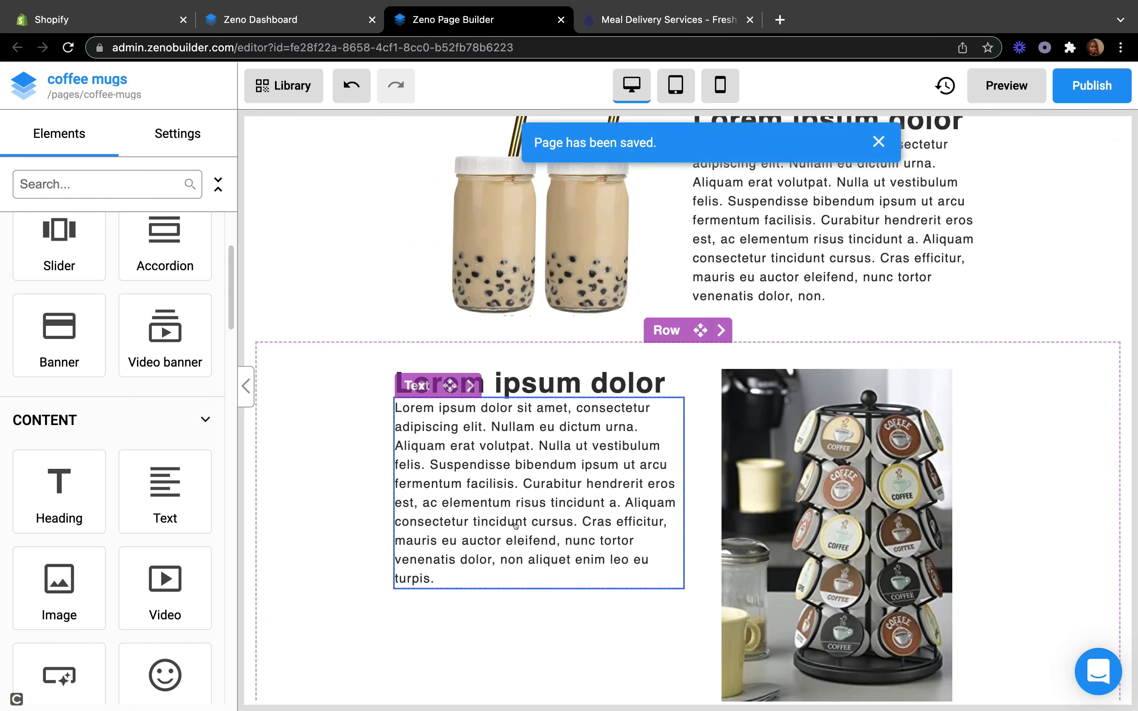
pyautogui.scroll(-20, 620, 617)
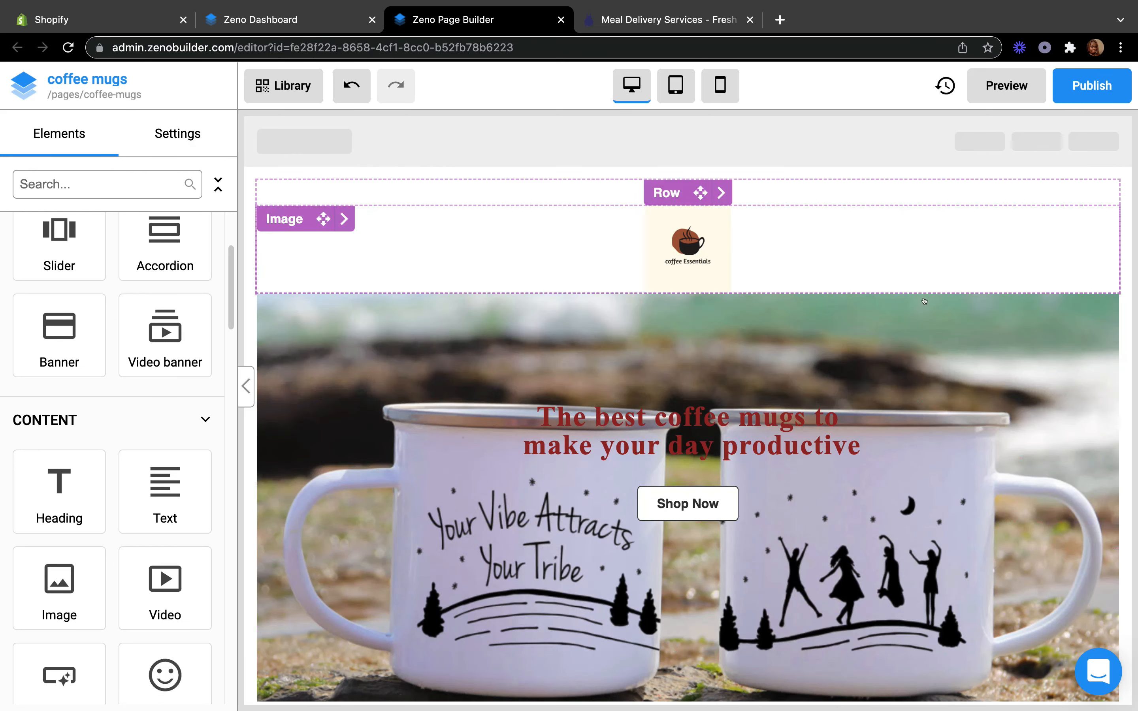
pyautogui.click(1084, 86)
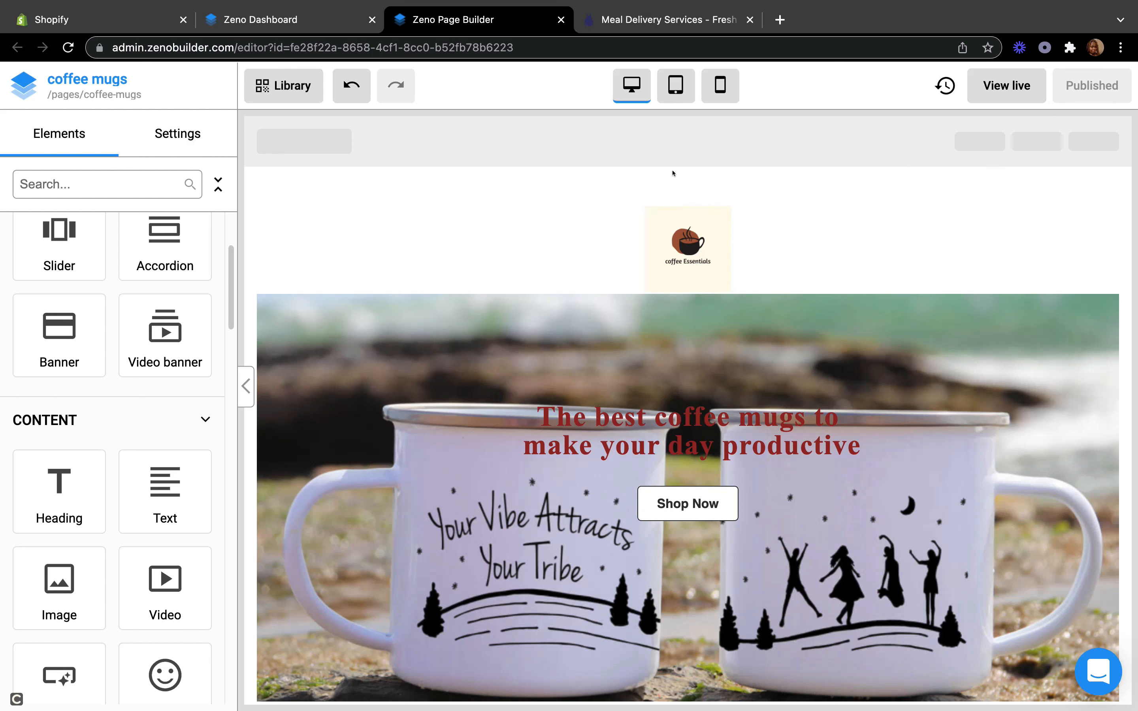
# Step: Switch to the Zeno dashboard and review the actions available for the published coffee mugs page
pyautogui.click(309, 19)
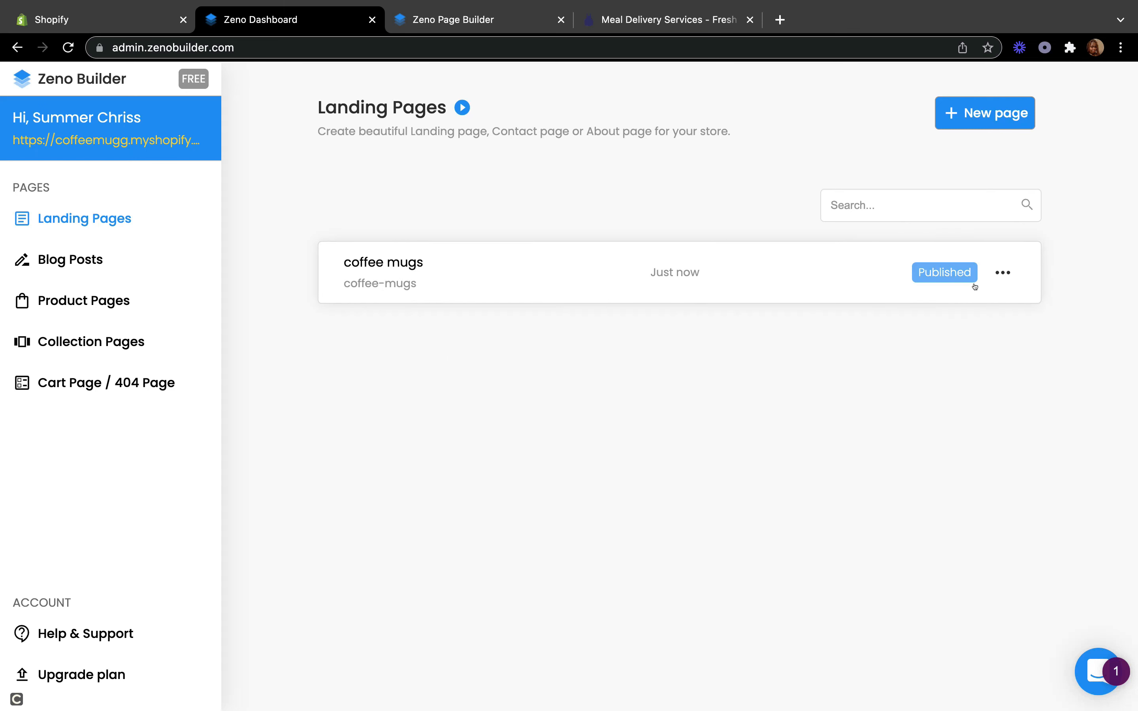
pyautogui.click(1001, 273)
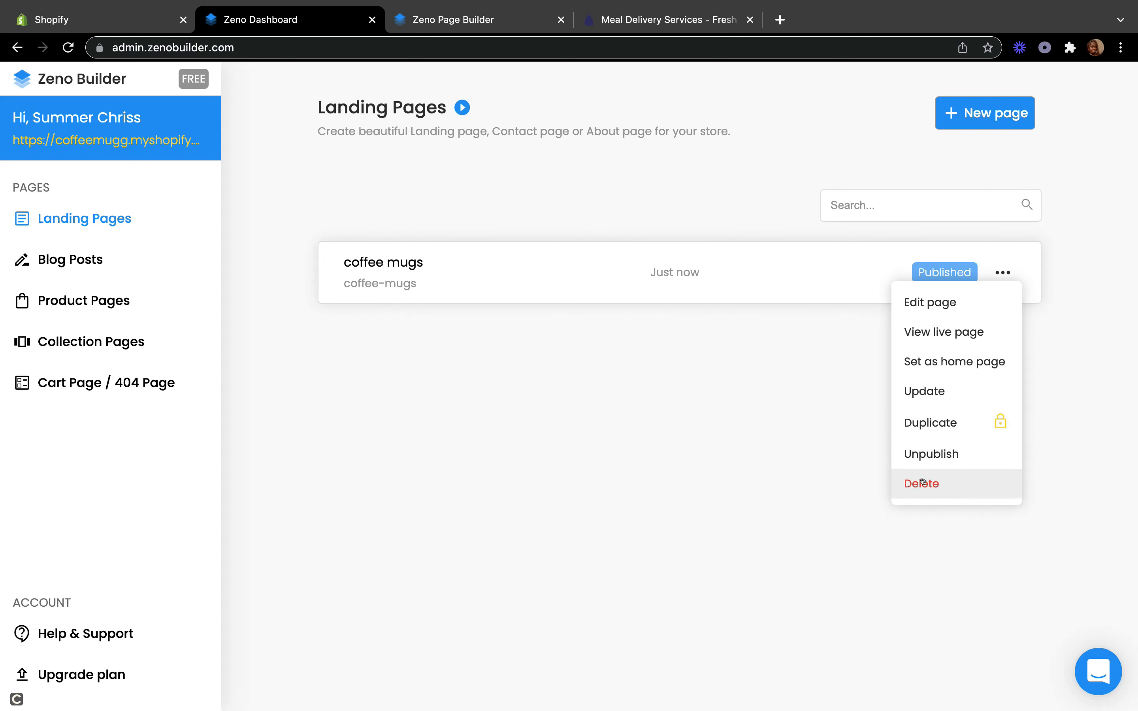
pyautogui.click(754, 460)
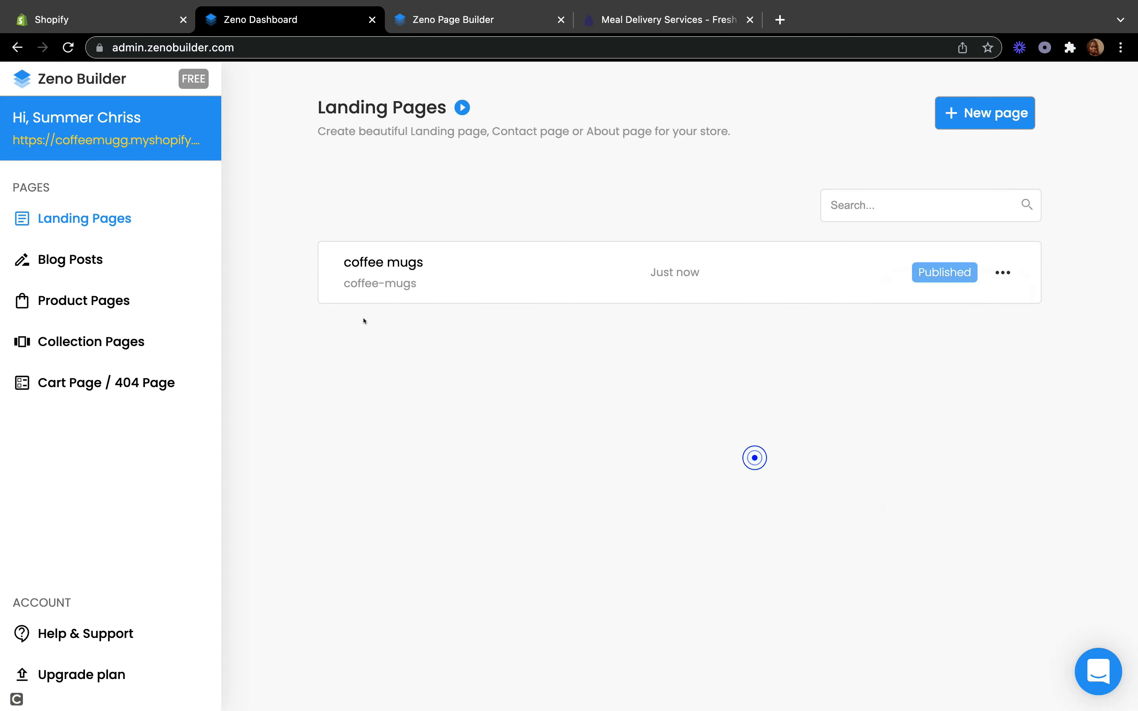
# Step: Switch to the Shopify admin and open the live online store in a new browser tab
pyautogui.click(105, 20)
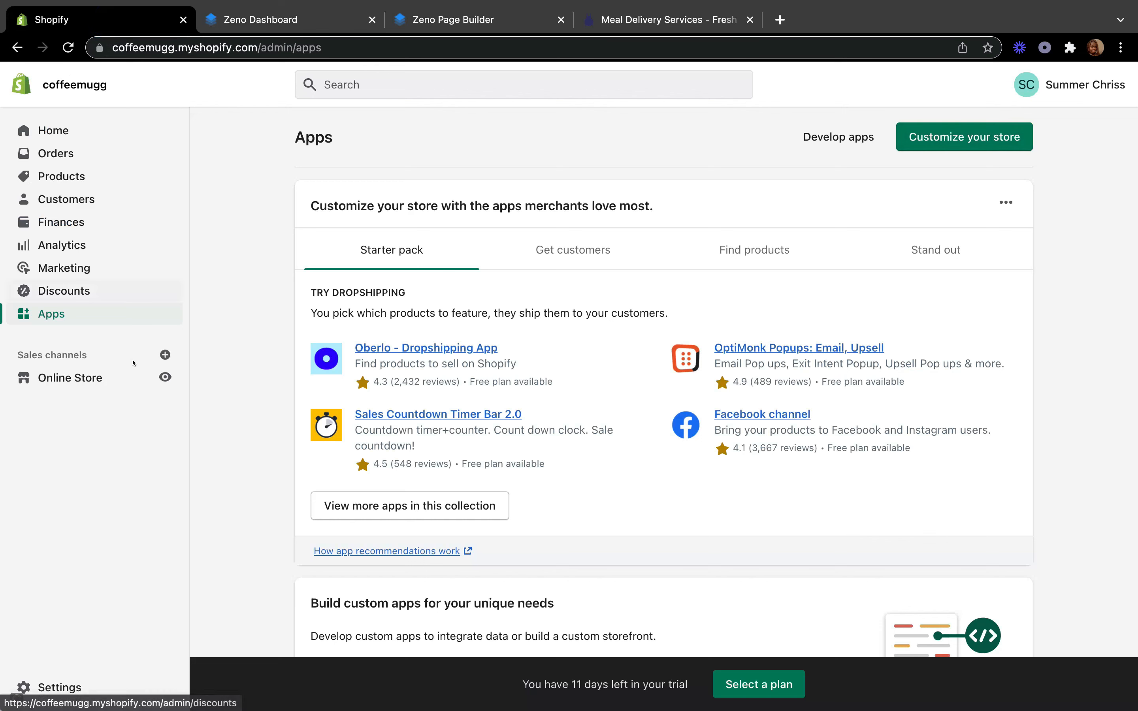
pyautogui.click(165, 377)
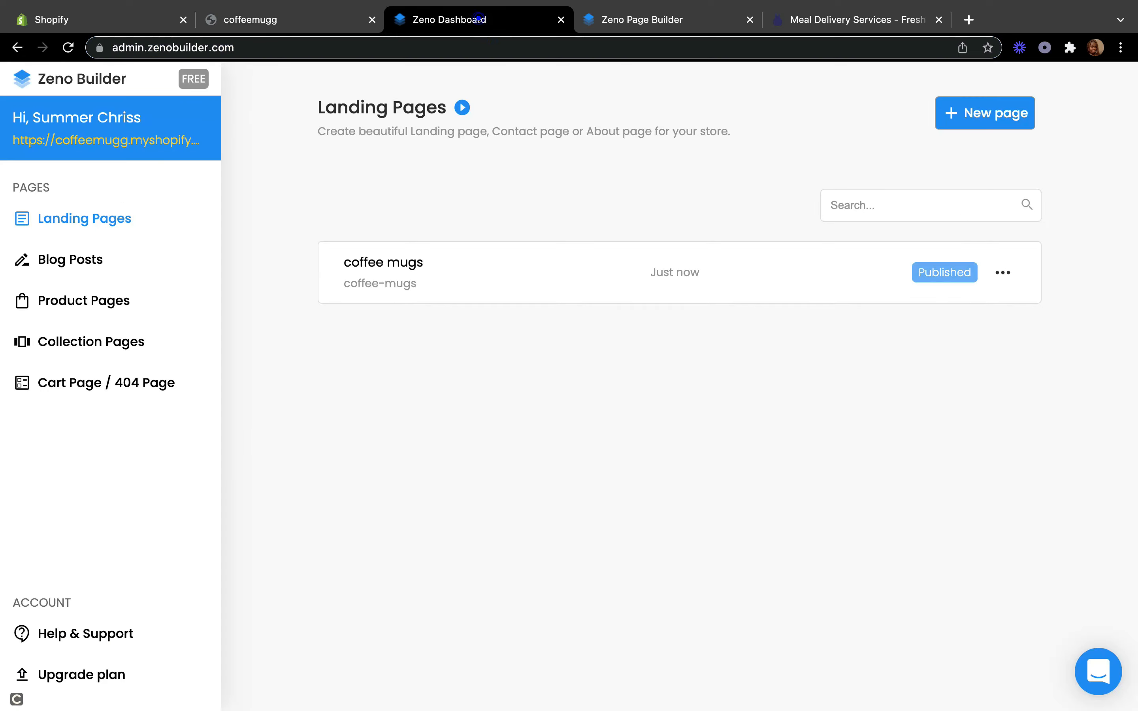
# Step: Switch back to the Zeno dashboard and set the coffee mugs landing page as the store's home page
pyautogui.click(478, 20)
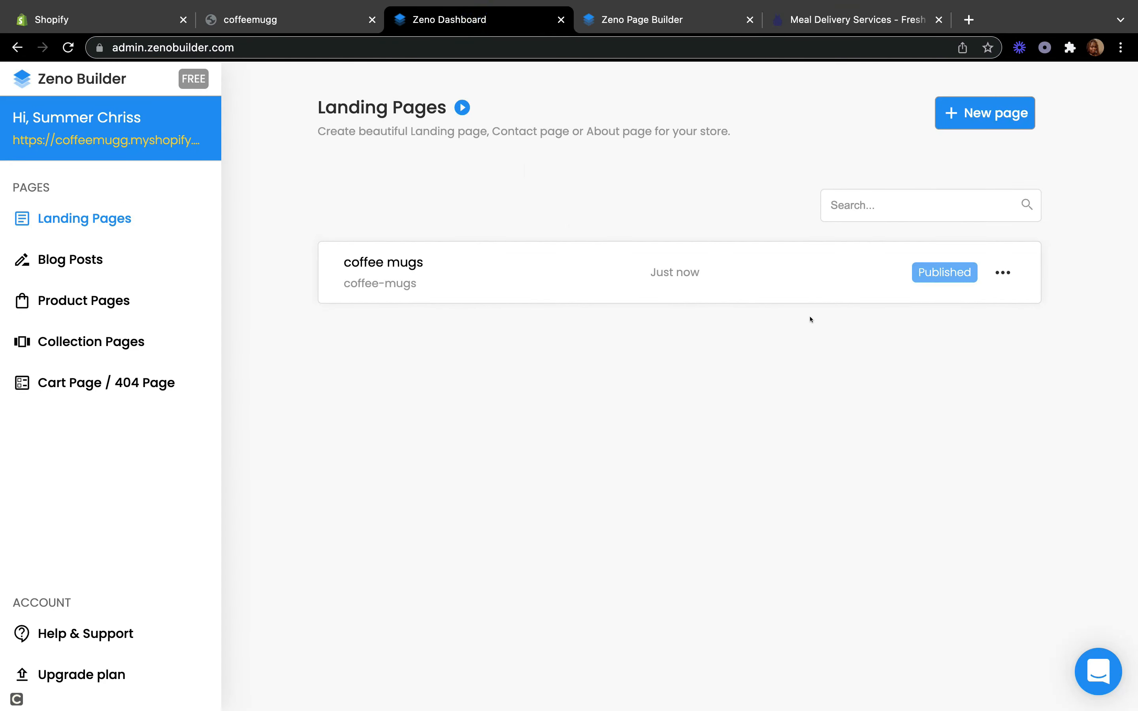
pyautogui.click(995, 276)
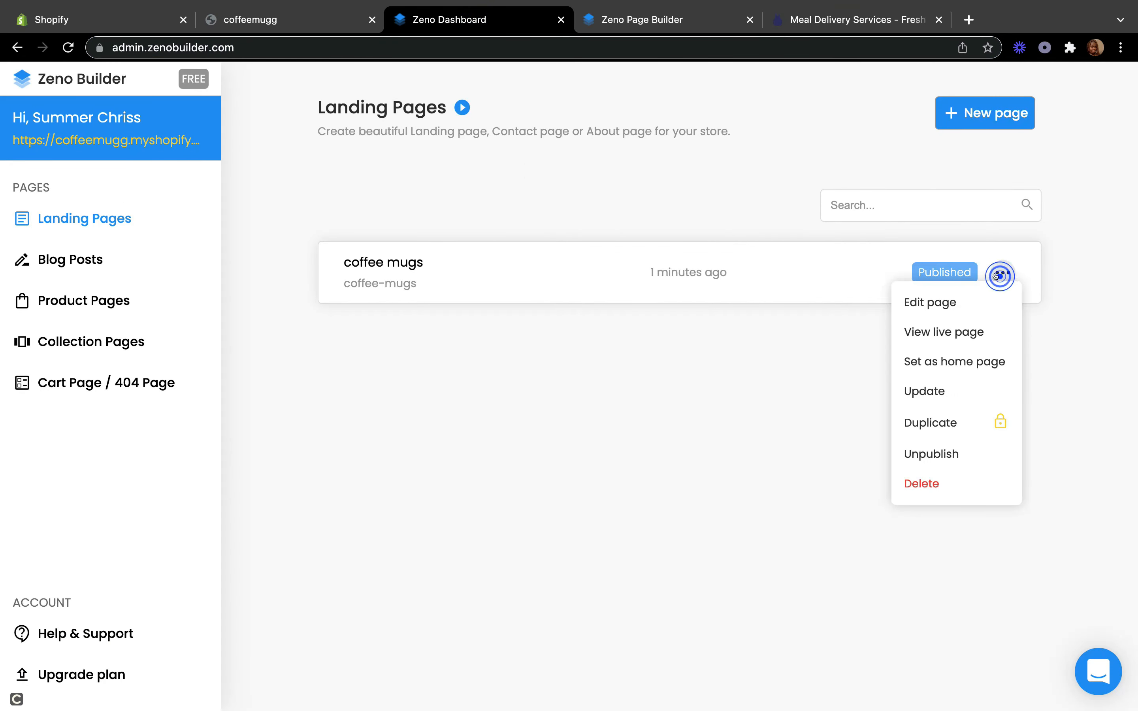
pyautogui.click(957, 363)
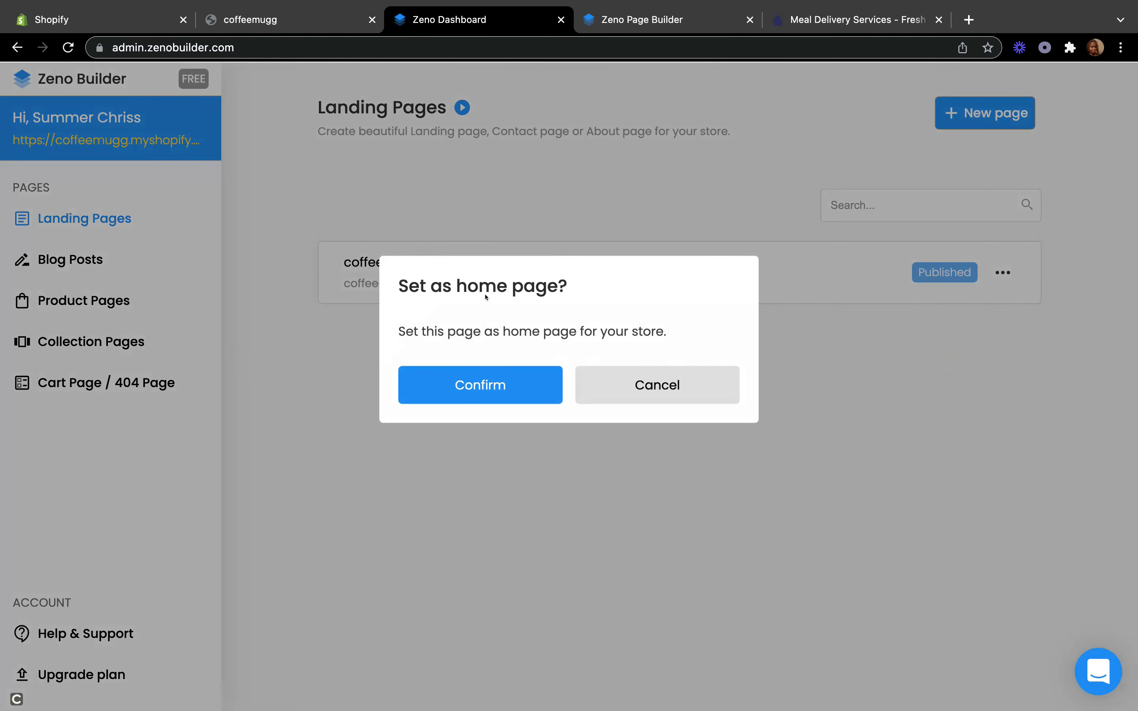
pyautogui.click(479, 390)
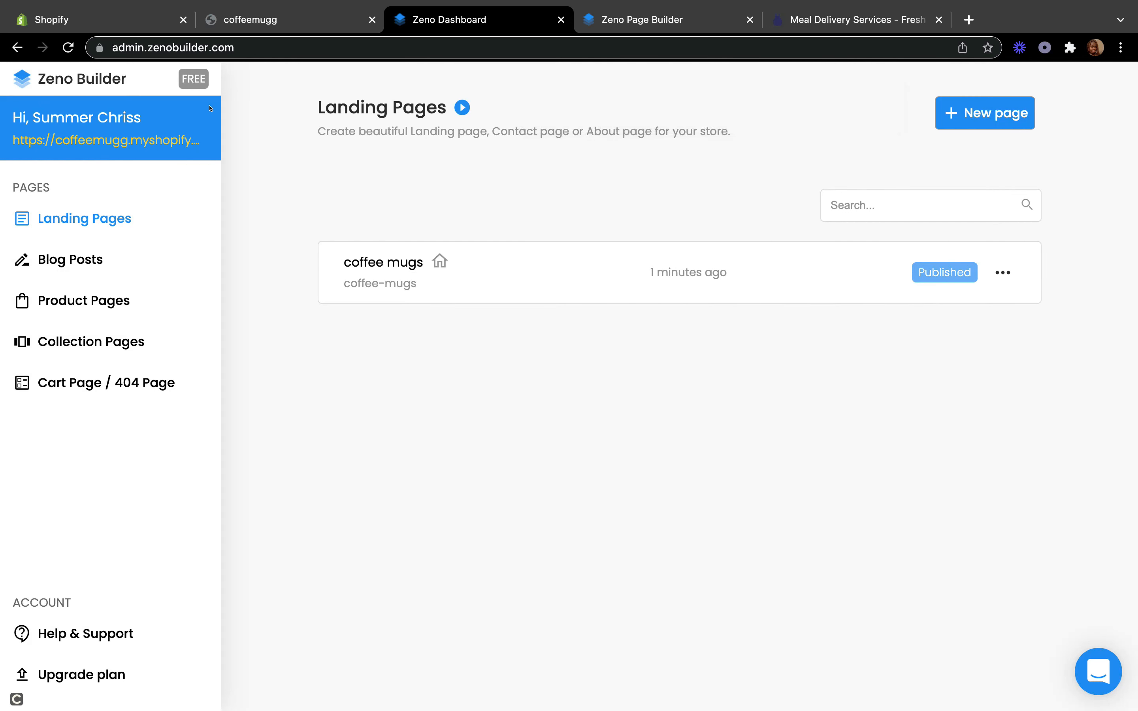
# Step: Return to the live coffeemugg storefront and reload it to load the new home page
pyautogui.click(237, 29)
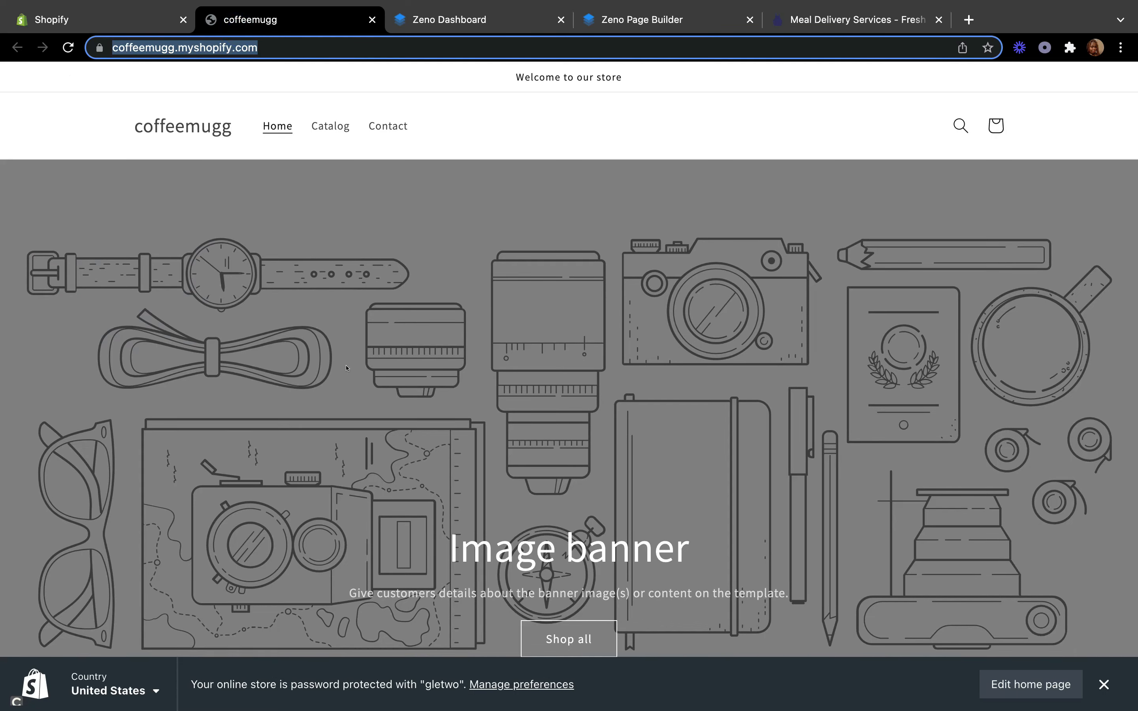
pyautogui.scroll(-4, 347, 369)
pyautogui.click(69, 47)
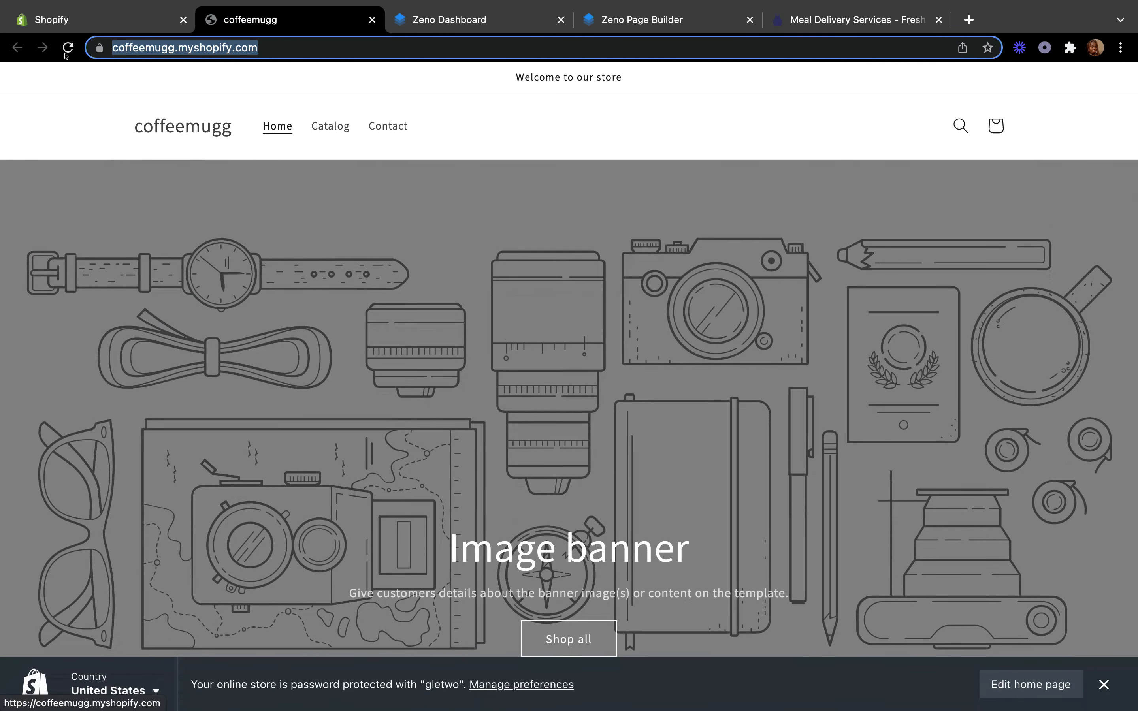
pyautogui.click(67, 47)
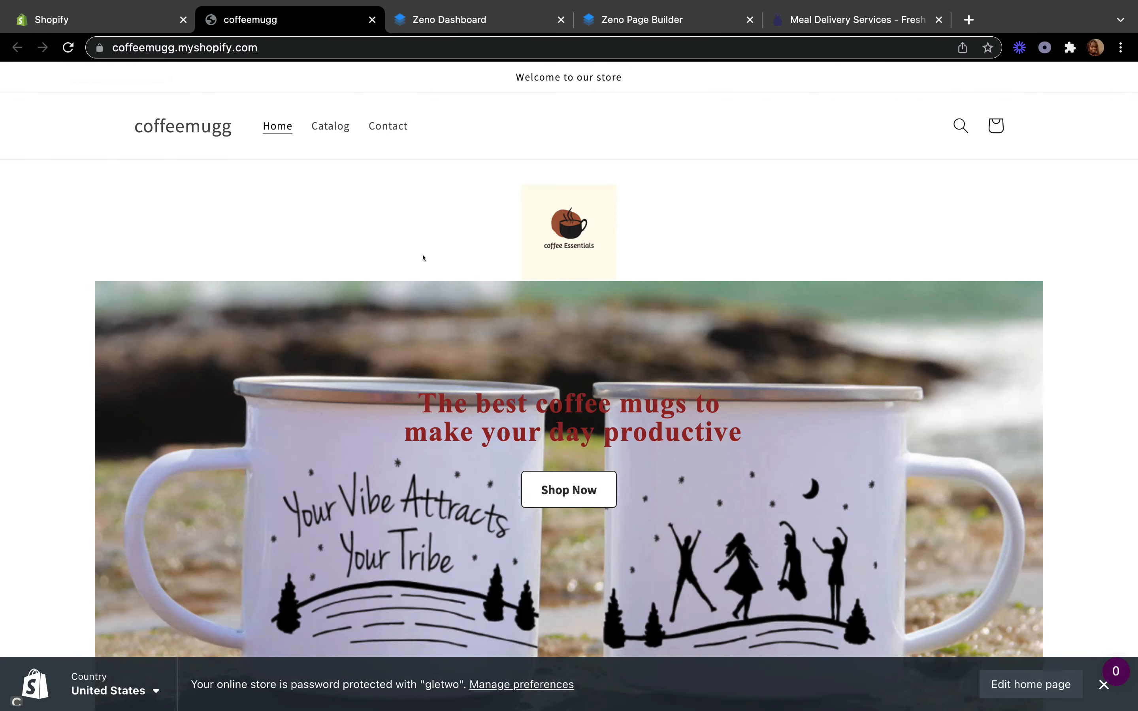
# Step: Examine the live home page from the logo and banner through the image-and-text rows and products to the reviews and footer
pyautogui.scroll(-15, 423, 258)
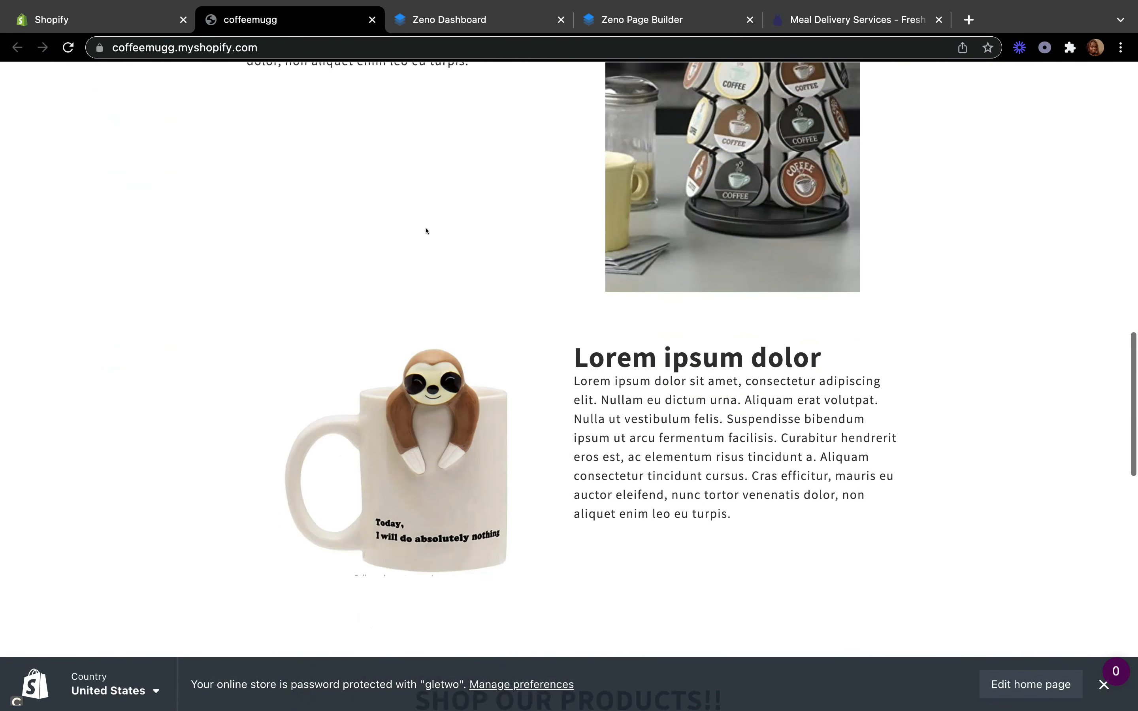
pyautogui.scroll(-20, 427, 231)
pyautogui.scroll(10, 425, 221)
pyautogui.scroll(10, 425, 220)
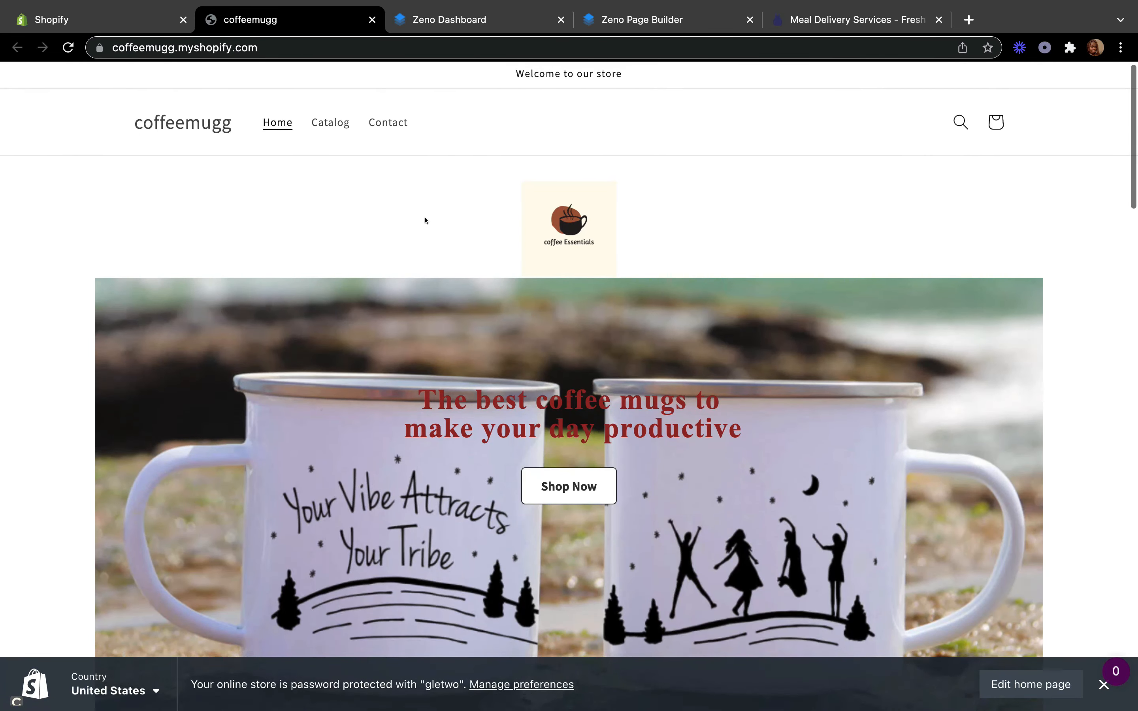
pyautogui.scroll(-1, 426, 221)
pyautogui.scroll(-8, 425, 221)
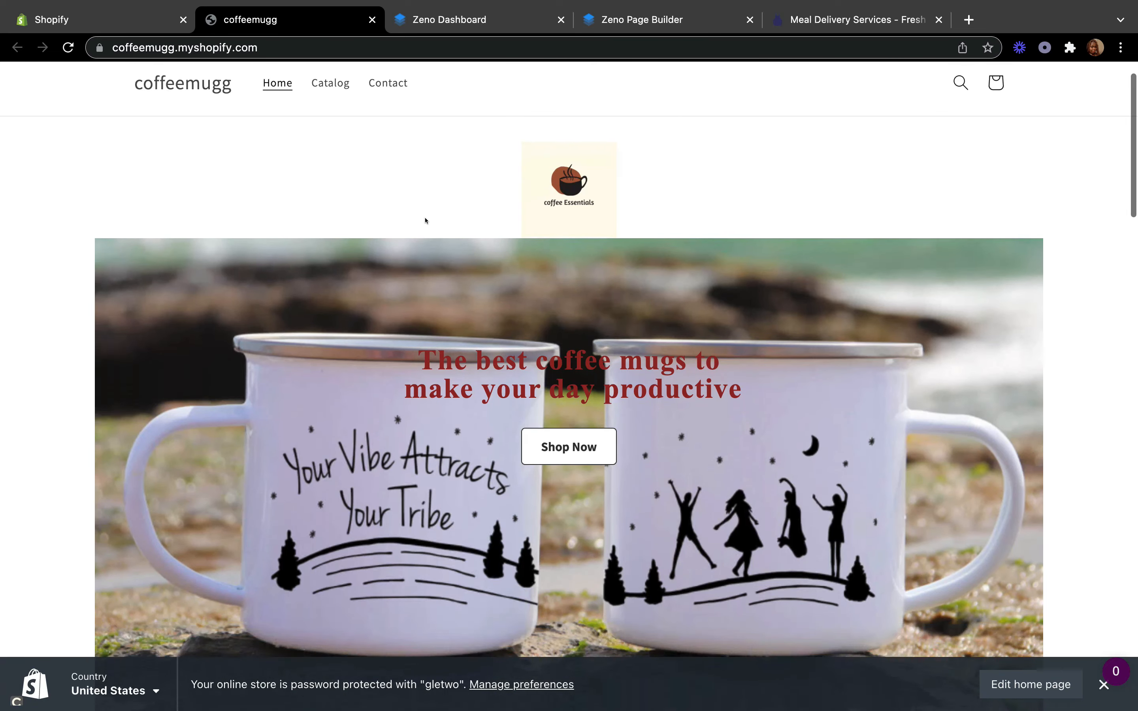
pyautogui.scroll(-20, 425, 221)
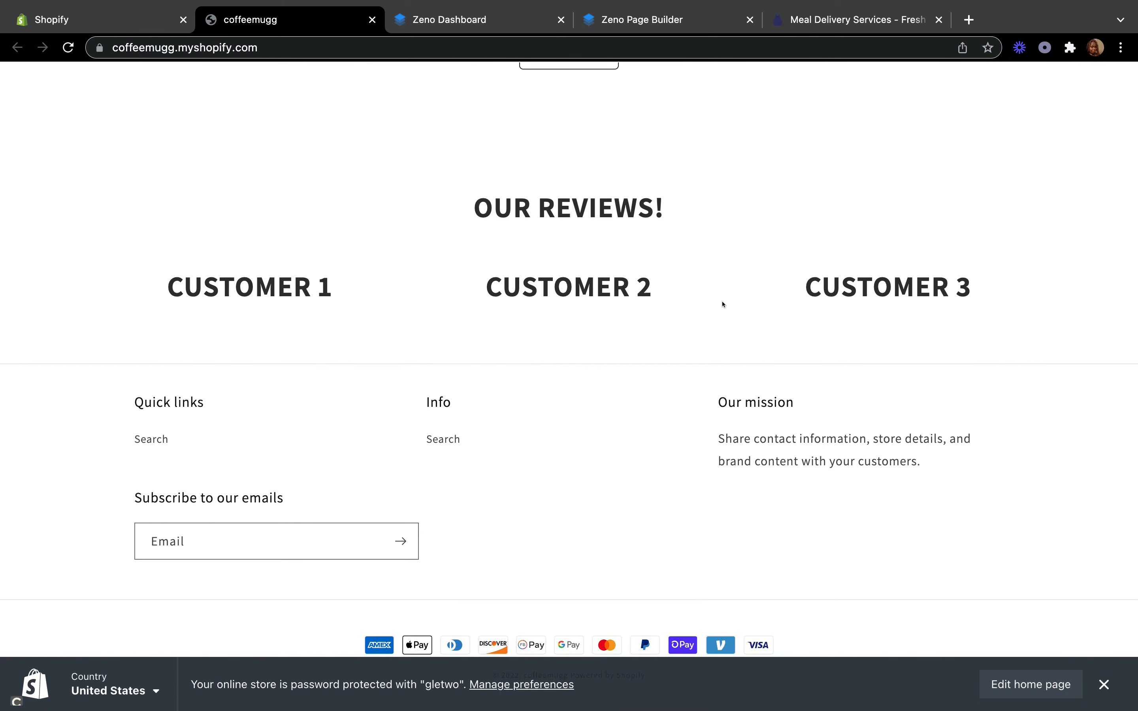
pyautogui.scroll(10, 723, 304)
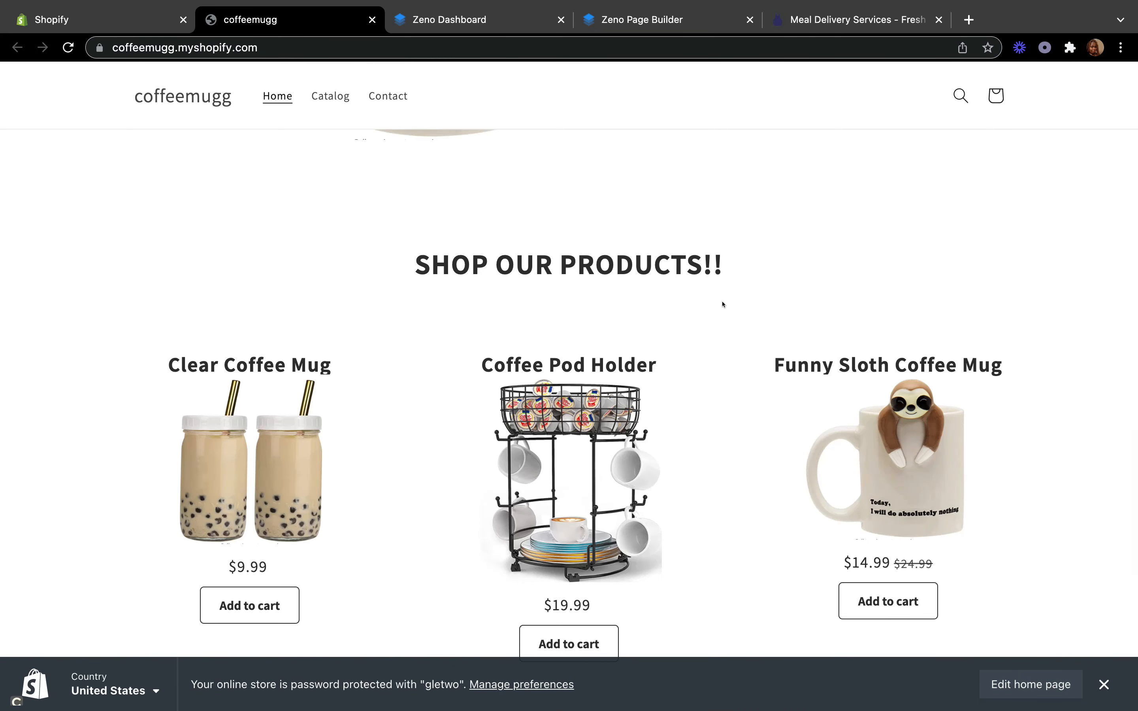
pyautogui.scroll(15, 723, 304)
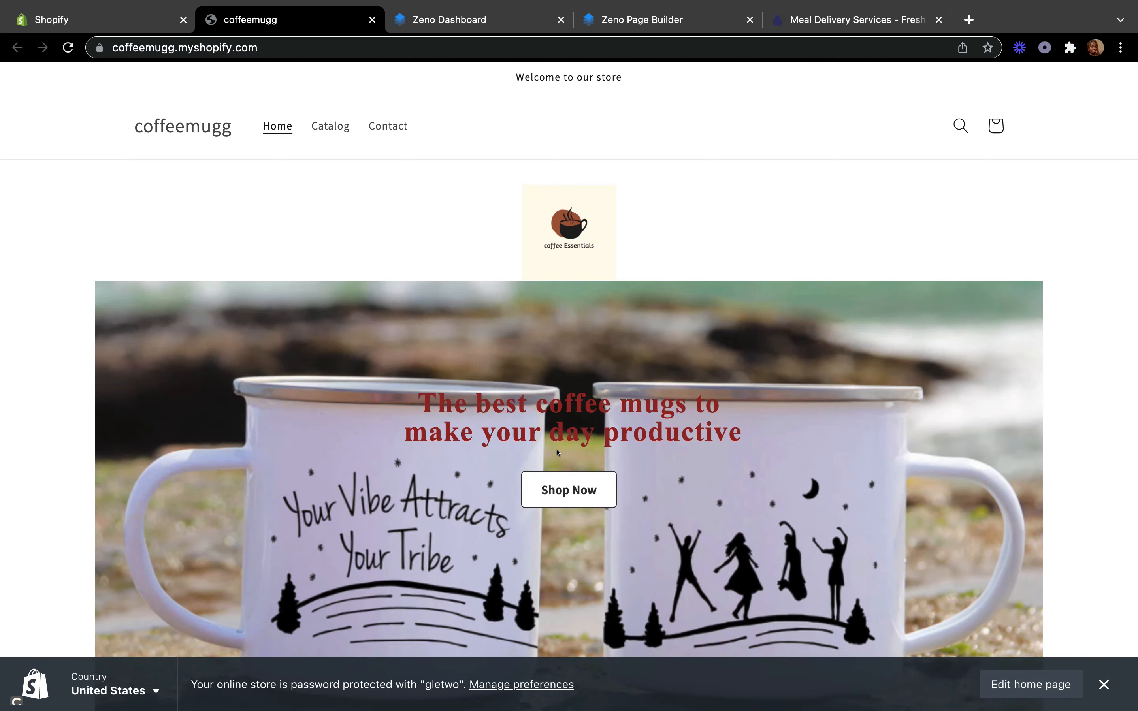
pyautogui.scroll(-10, 557, 452)
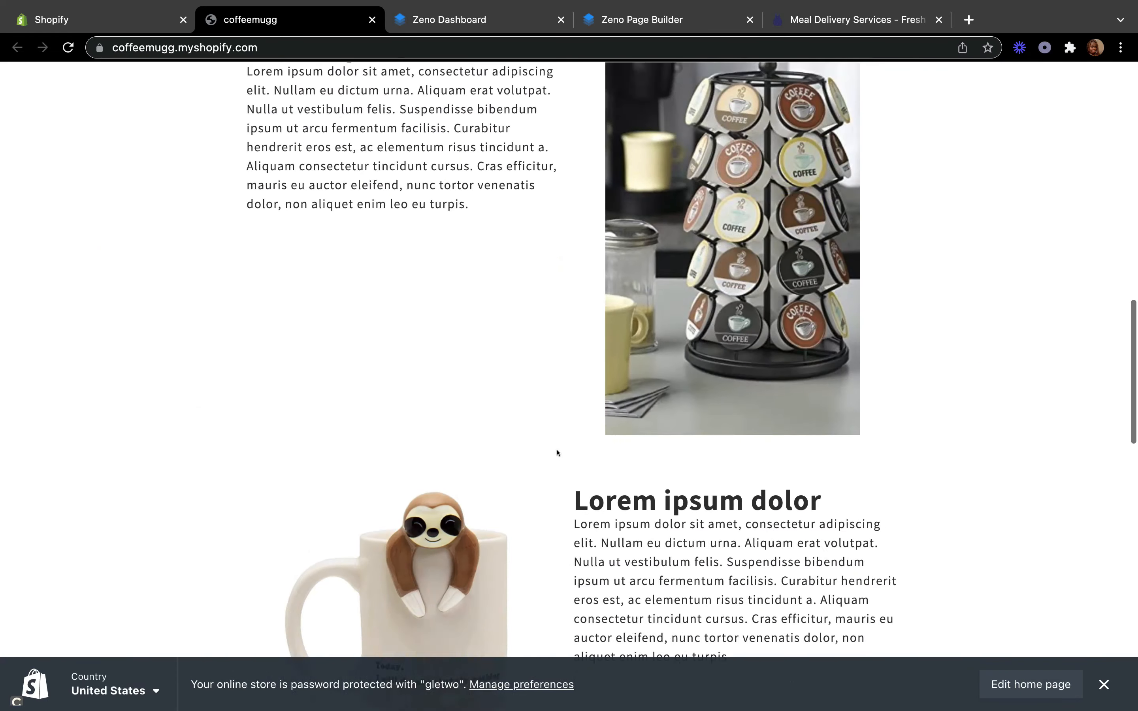
pyautogui.scroll(-15, 557, 452)
pyautogui.scroll(10, 557, 534)
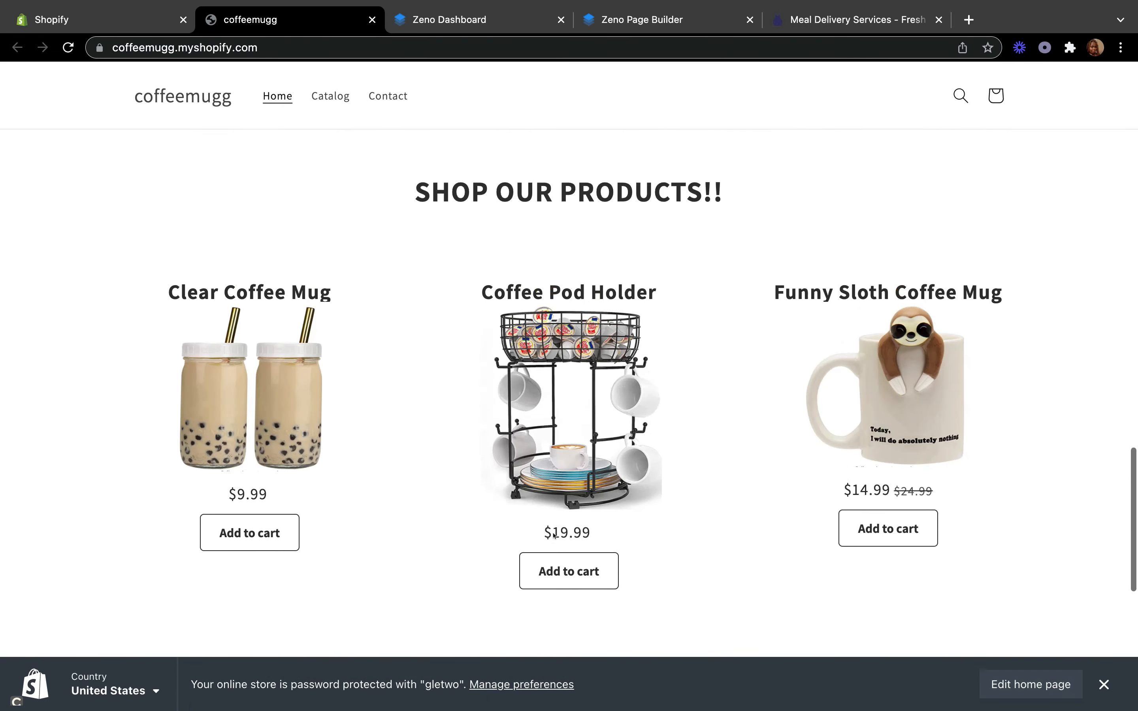
pyautogui.scroll(9, 554, 535)
pyautogui.scroll(10, 554, 532)
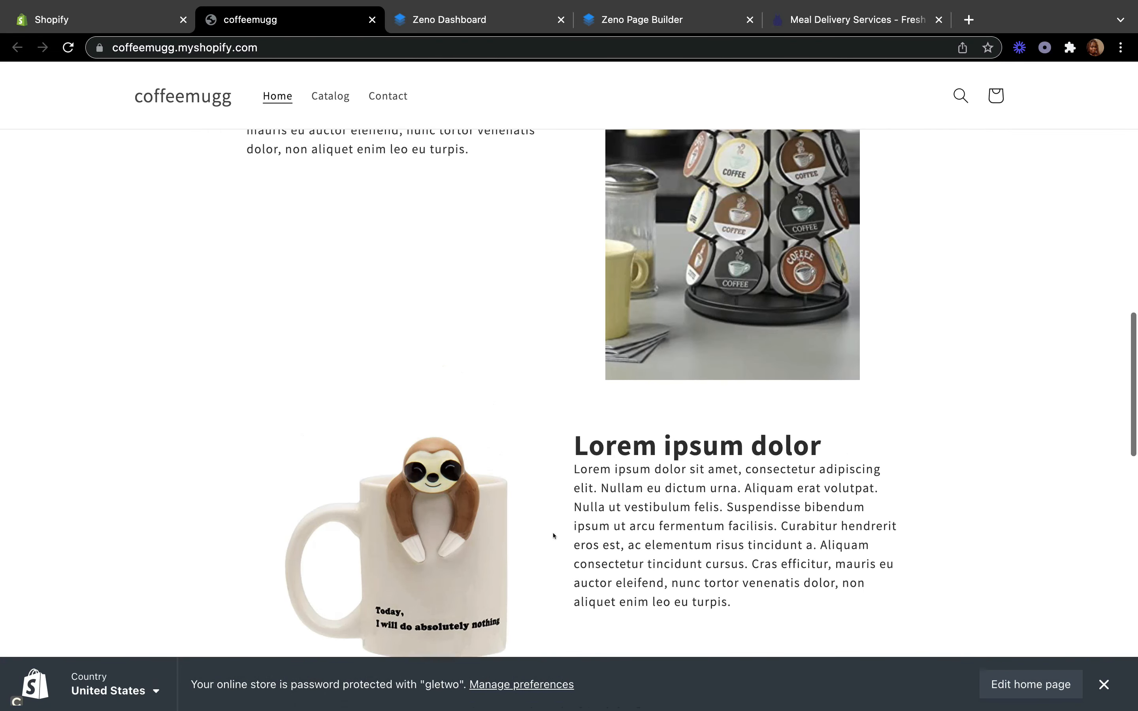
pyautogui.scroll(10, 554, 535)
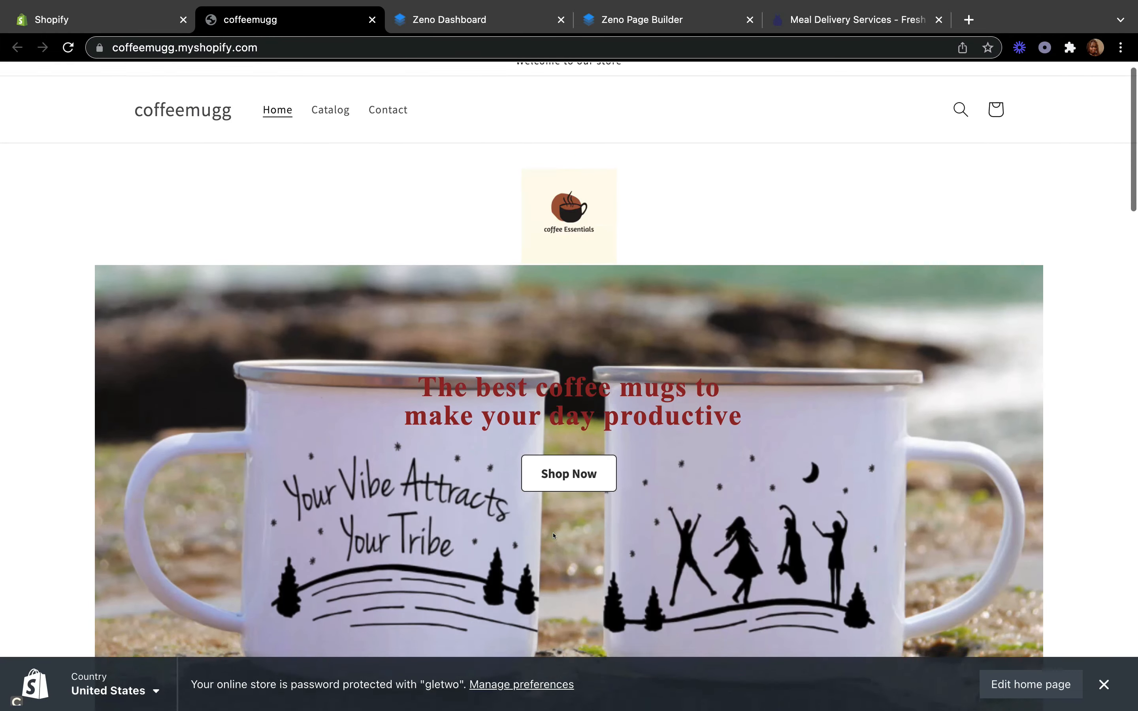
pyautogui.scroll(-6, 554, 535)
pyautogui.scroll(-7, 553, 536)
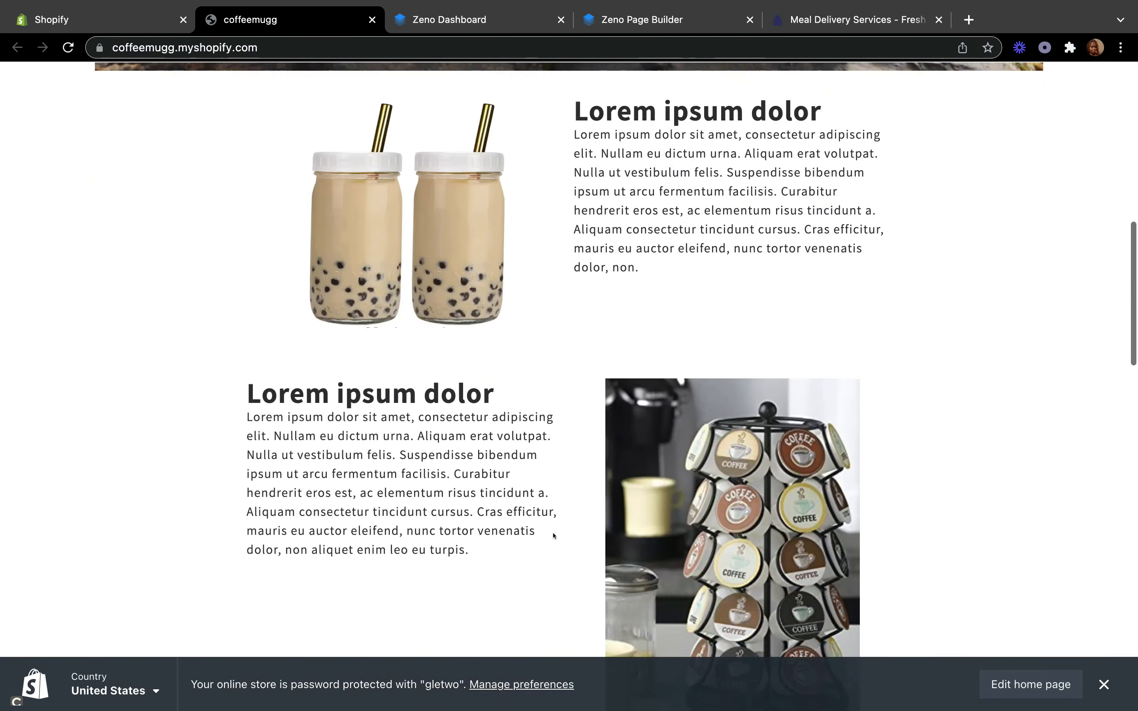